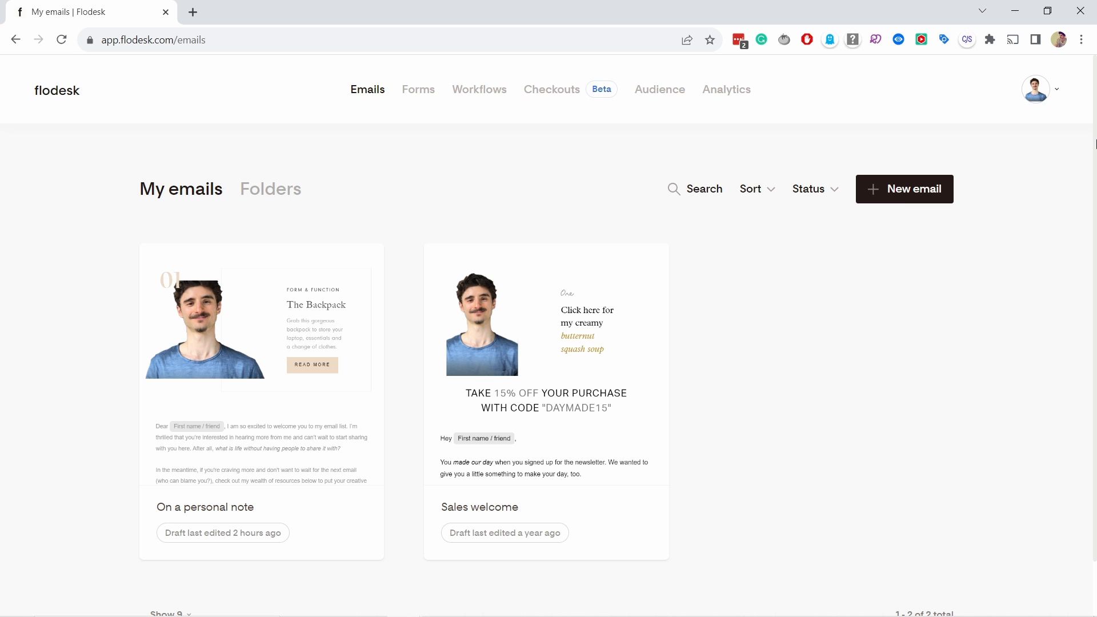
# - Open checkout for the annual Email plan at $35/mo from Plan + billing
pyautogui.click(1035, 93)
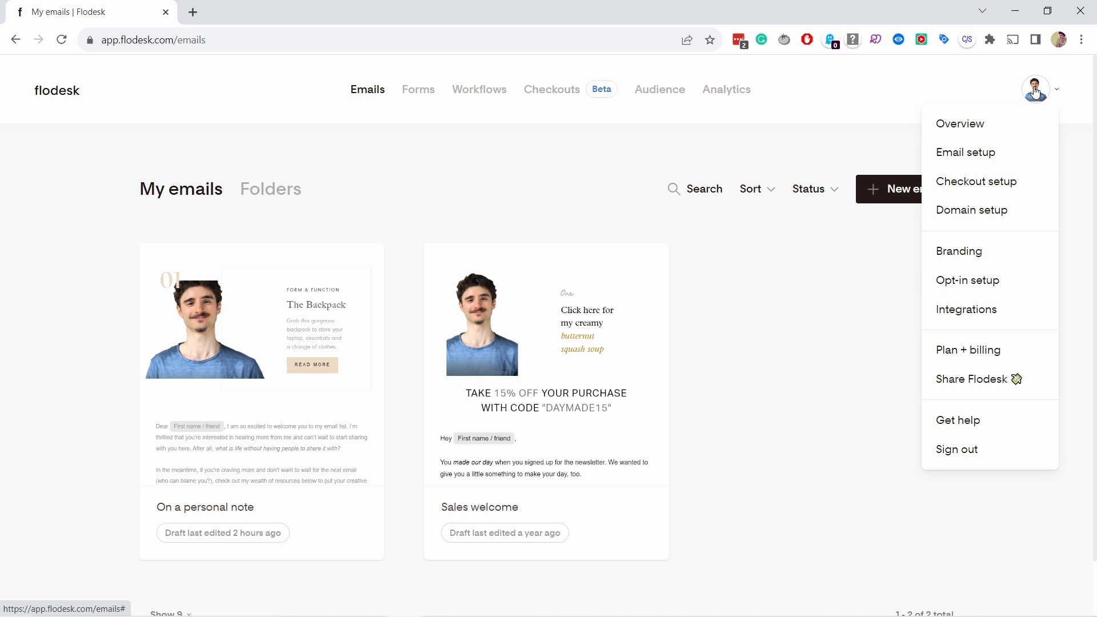
pyautogui.click(959, 350)
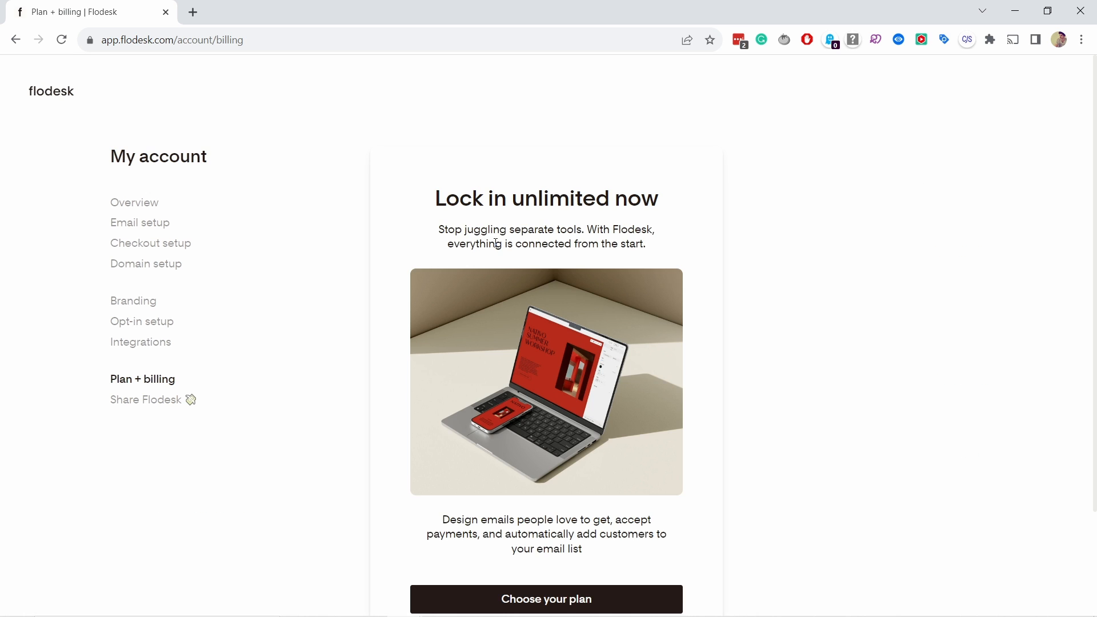
pyautogui.scroll(-2, 511, 225)
pyautogui.click(517, 468)
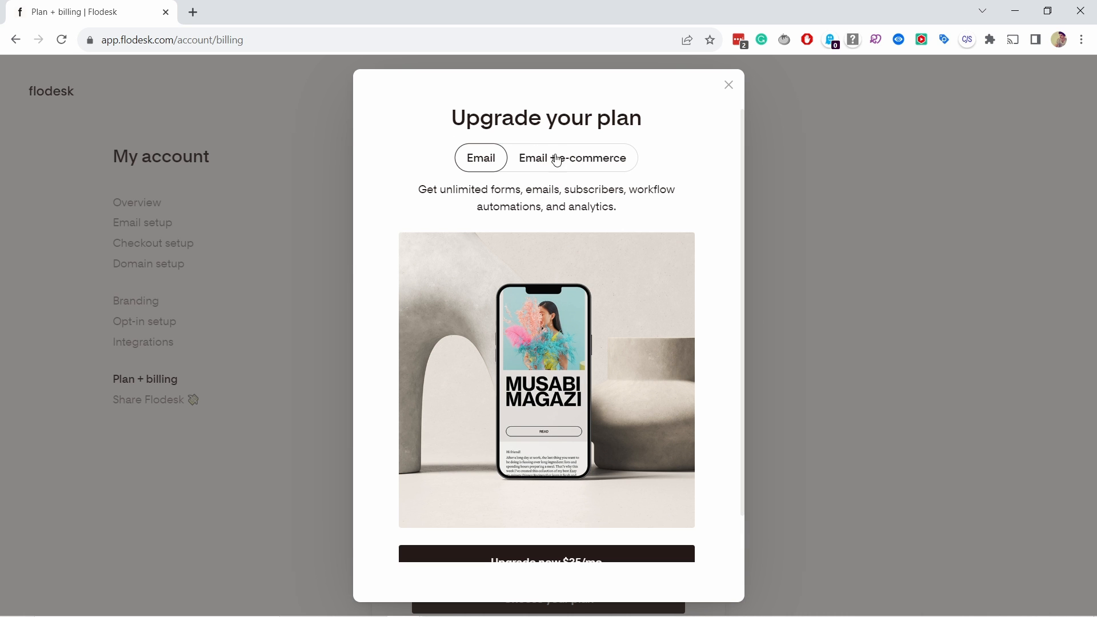
pyautogui.scroll(-1, 573, 161)
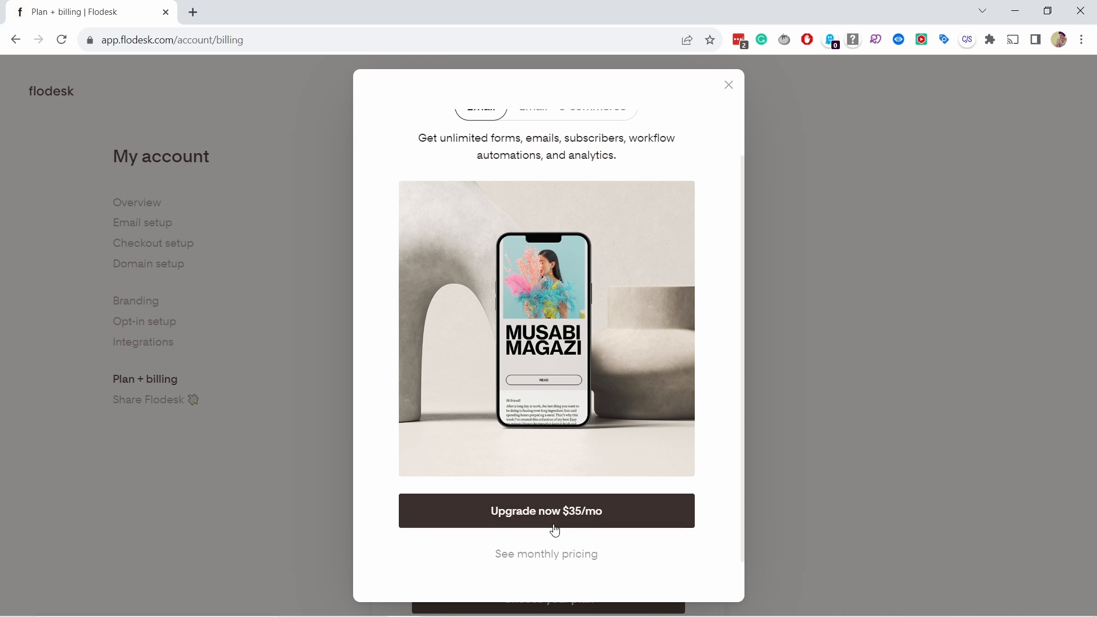
pyautogui.click(533, 517)
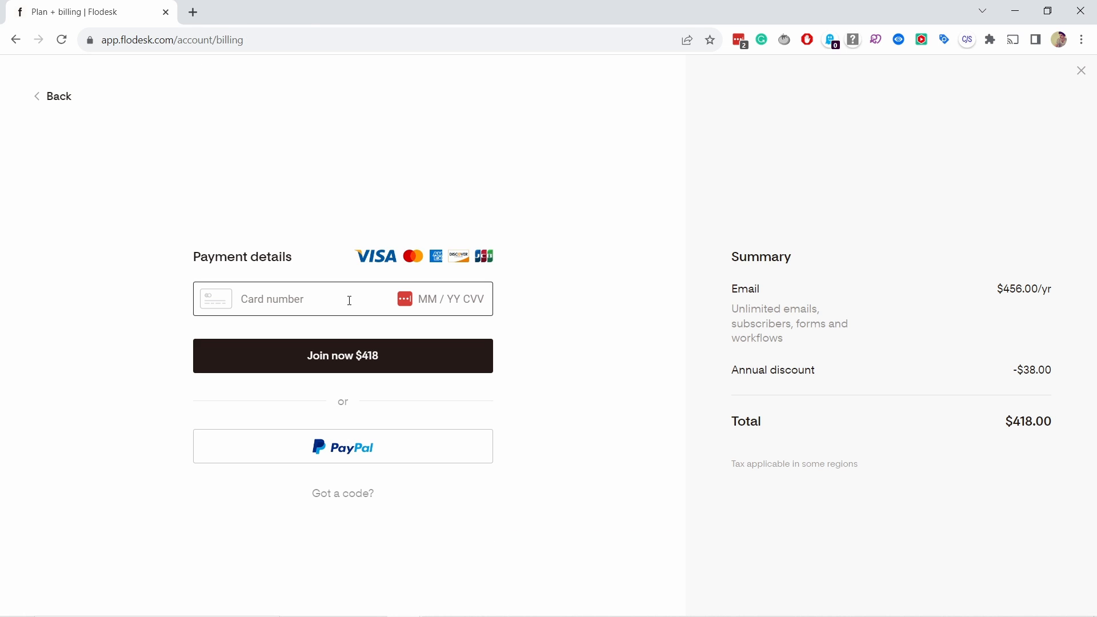
# - Enter the discount code TIPSWITHPUNCH at checkout
pyautogui.click(337, 494)
pyautogui.click(291, 504)
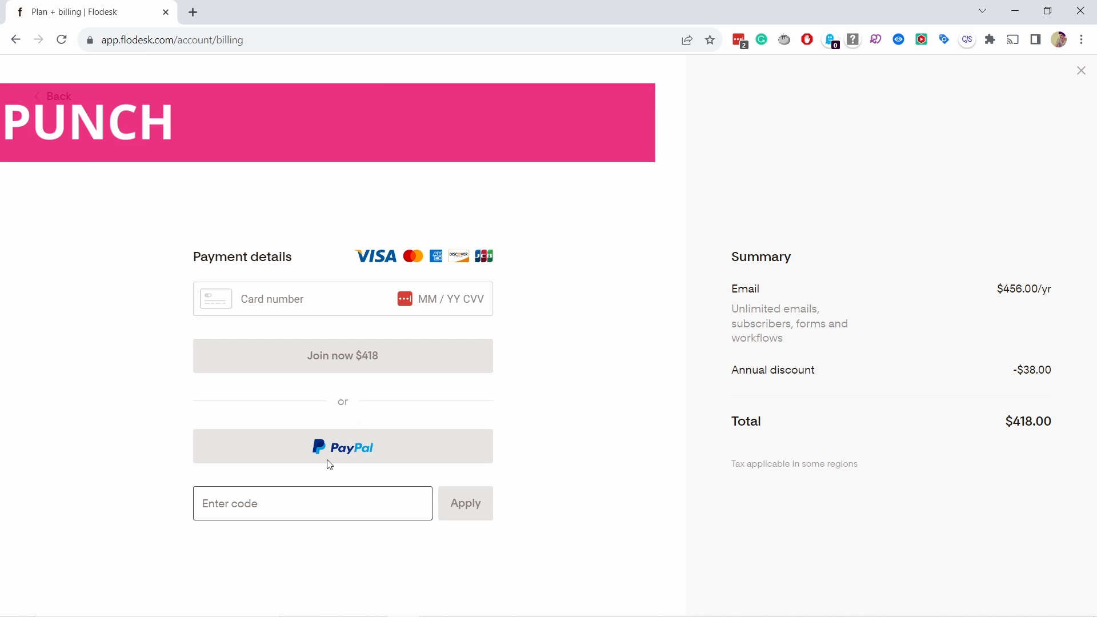
pyautogui.write('TIPSWITHP')
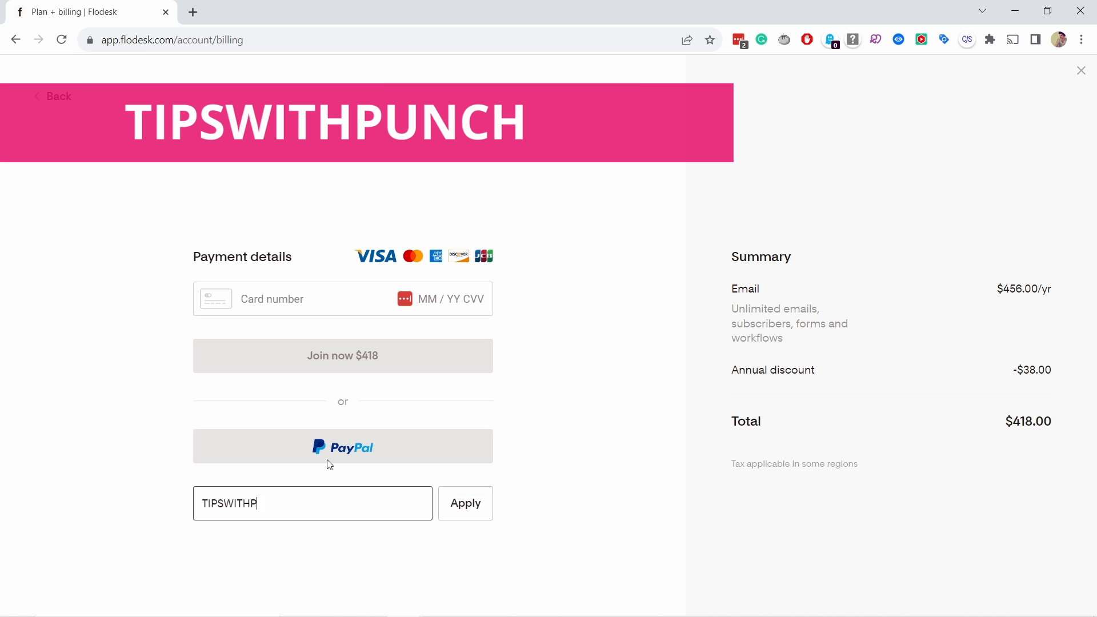
pyautogui.write('UNCH')
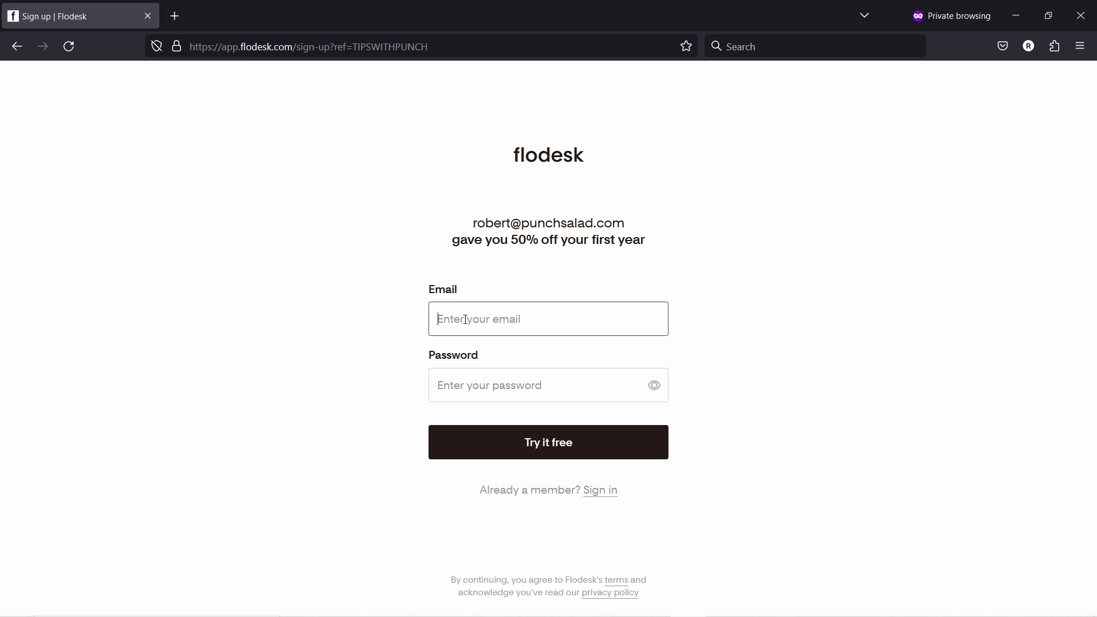
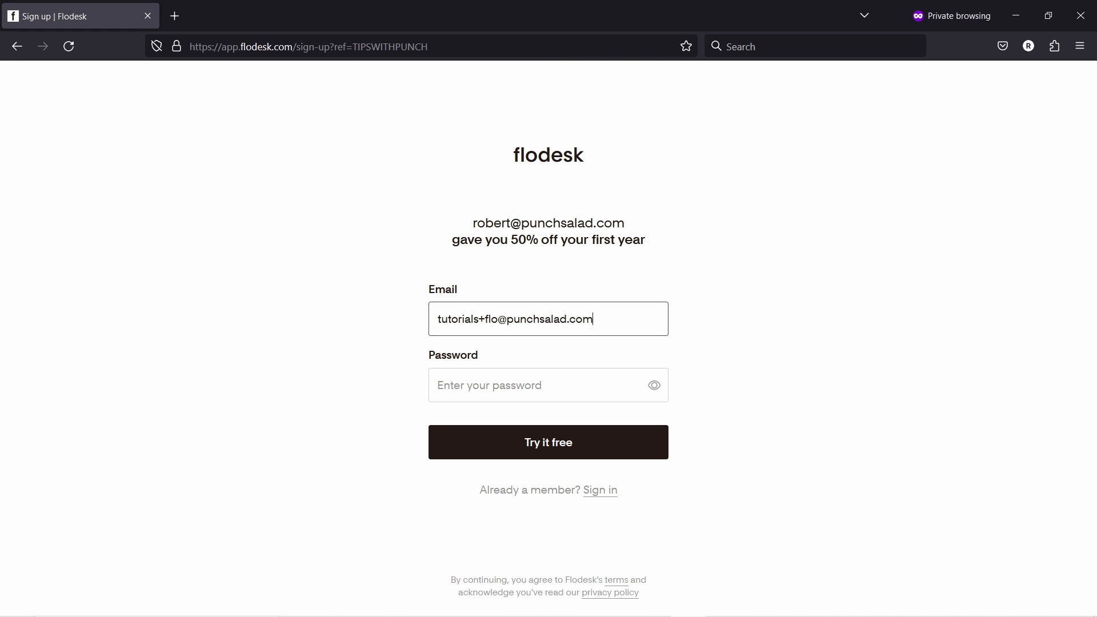
# - Register a new account with the e-mail and saved password, then verify it from the welcome email in Gmail
pyautogui.press('Tab')
pyautogui.hotkey('ctrl', 'v')
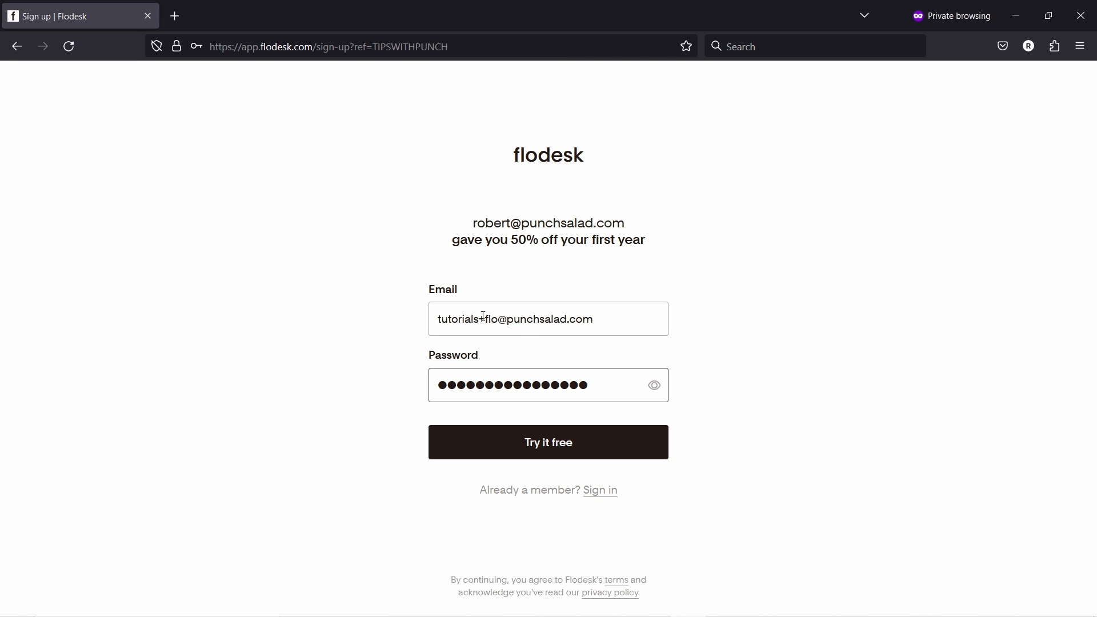
pyautogui.click(550, 450)
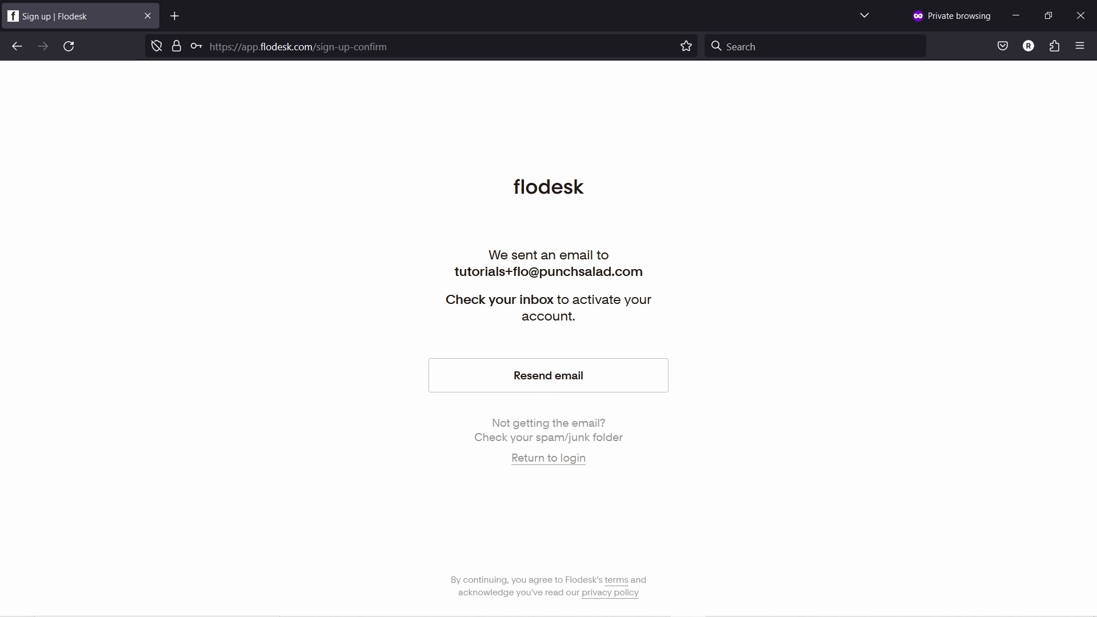
pyautogui.hotkey('alt', 'Tab')
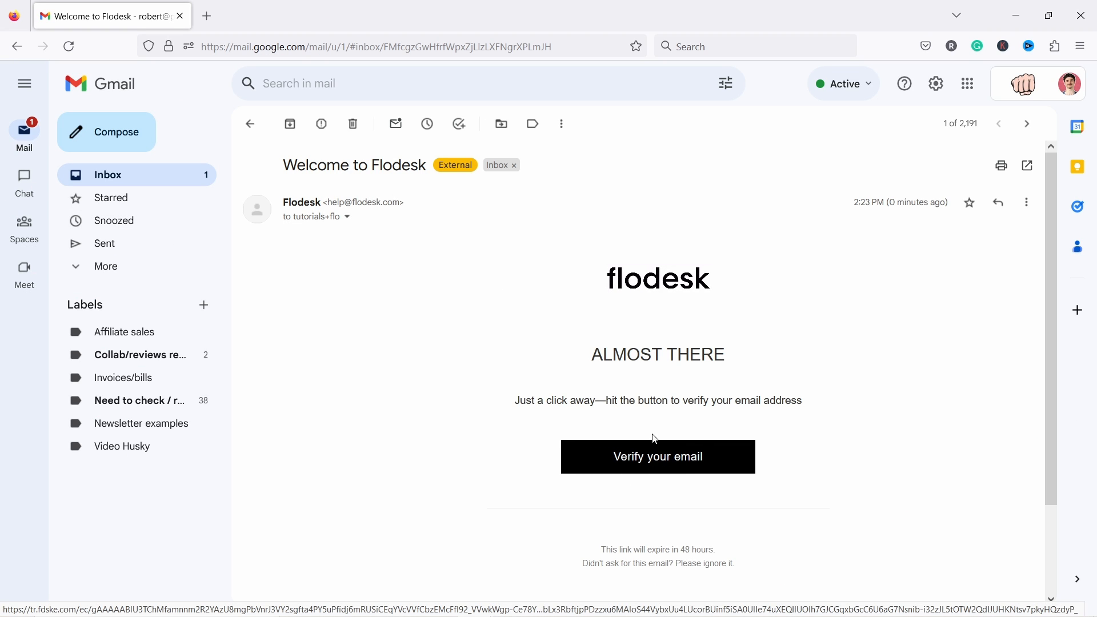
pyautogui.click(645, 457)
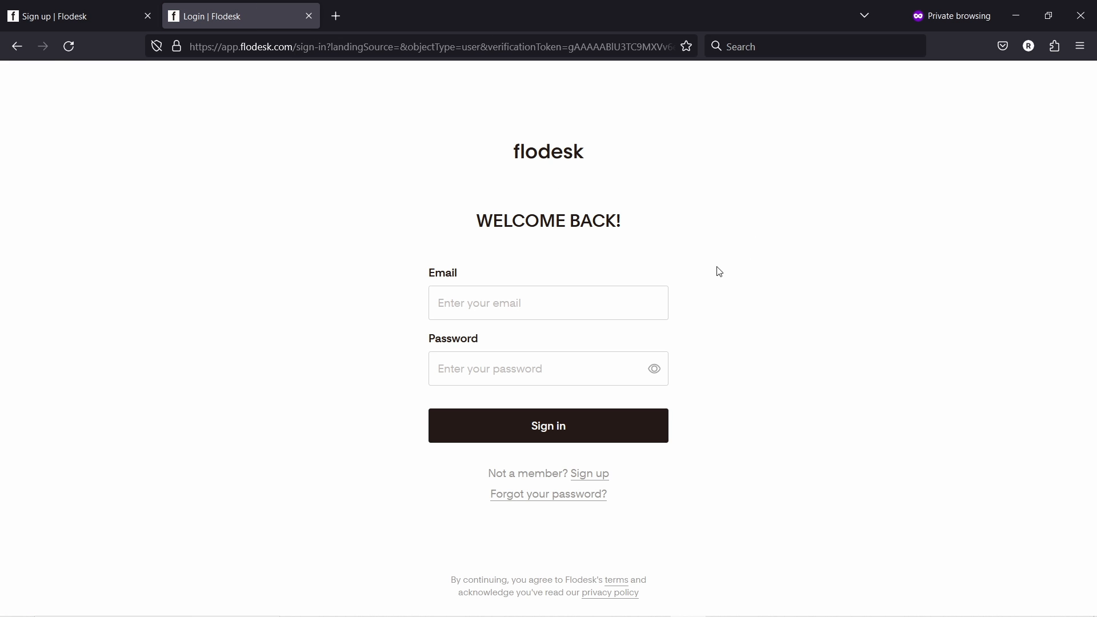
# - Sign in with the saved login and go to the empty My emails dashboard
pyautogui.click(455, 302)
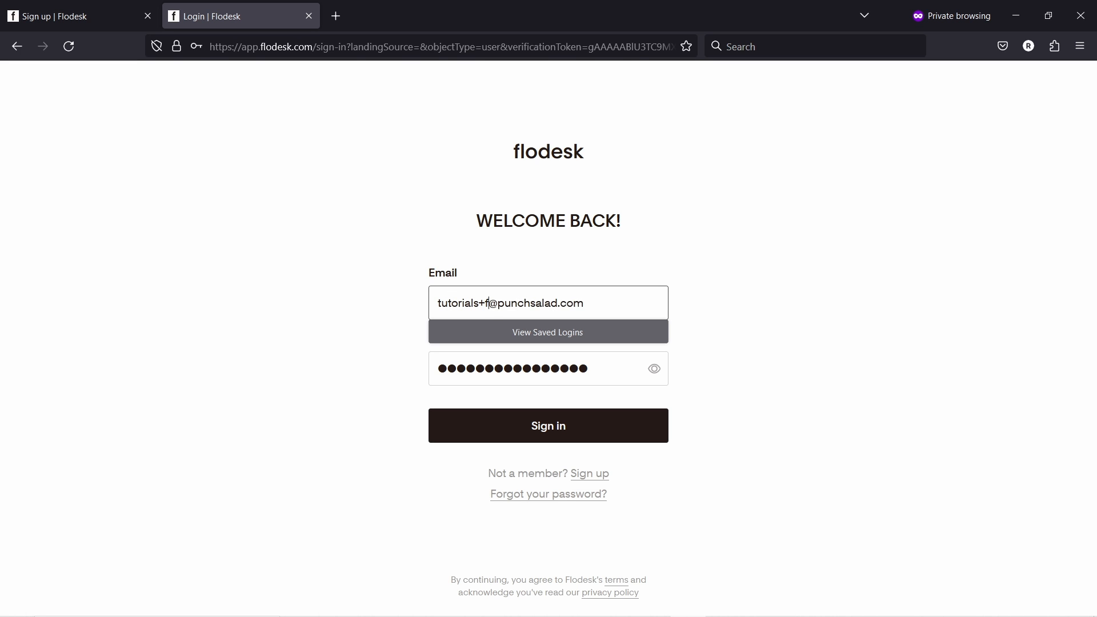
pyautogui.click(368, 296)
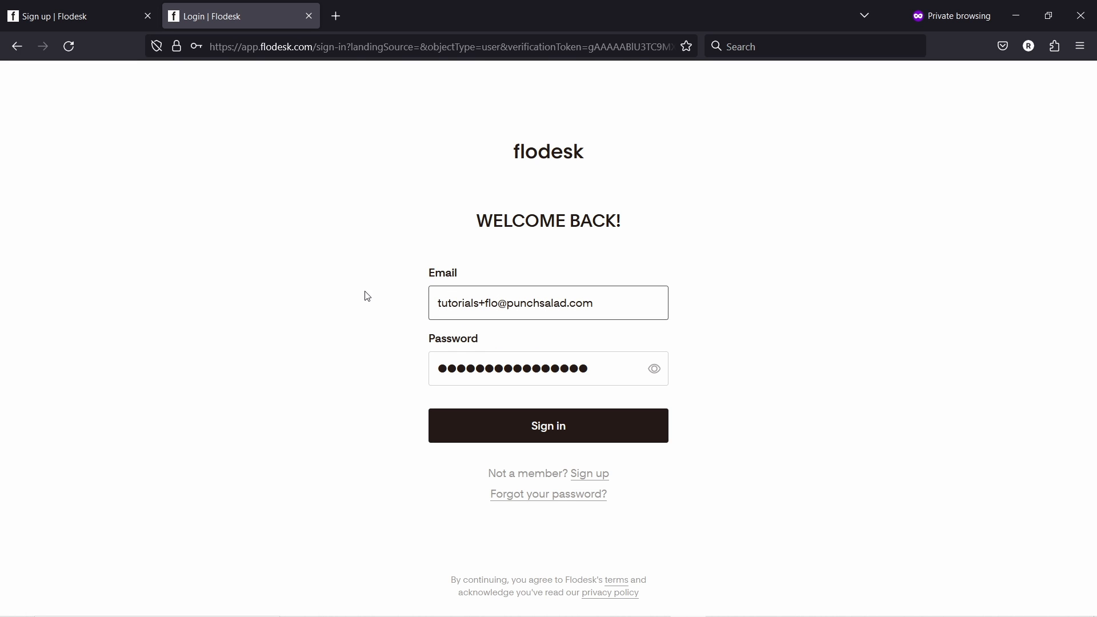
pyautogui.click(523, 369)
pyautogui.click(620, 425)
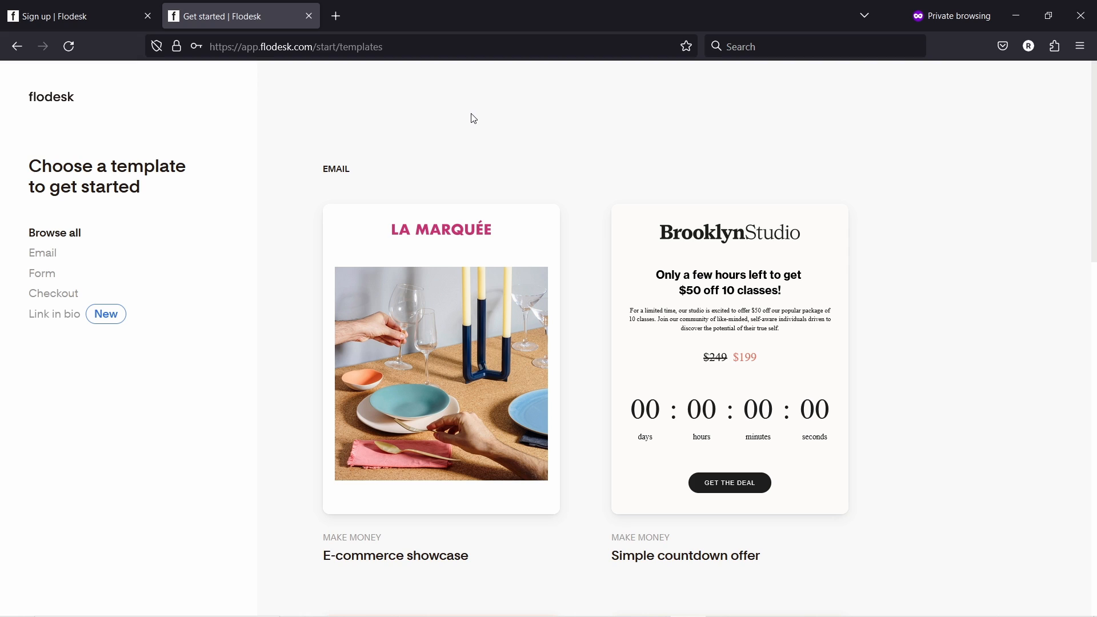
pyautogui.click(66, 103)
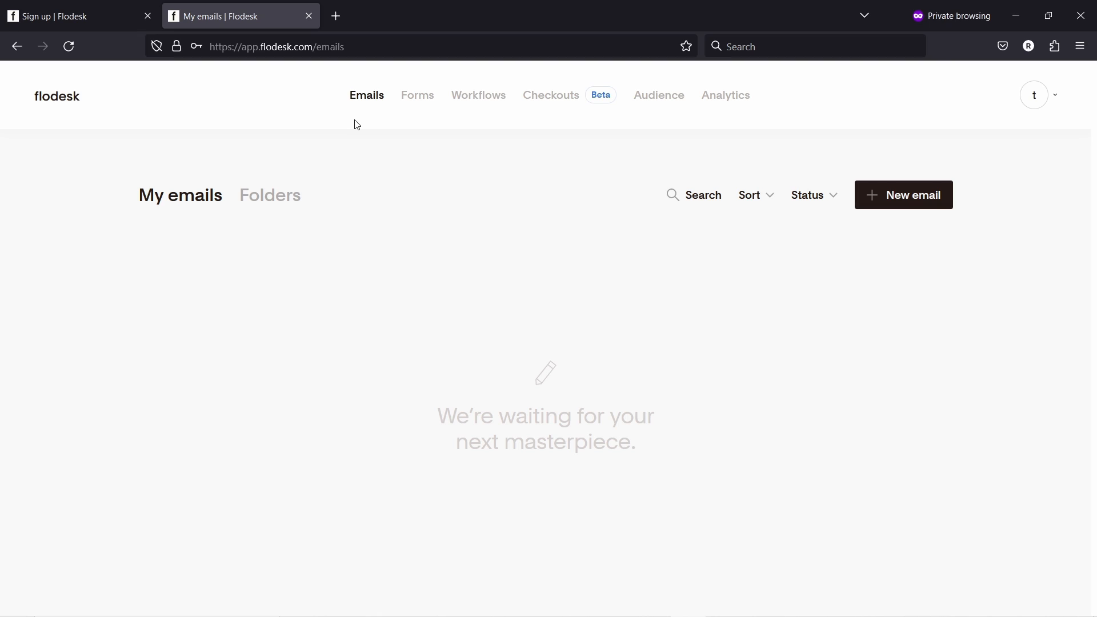
# - Browse the email template gallery and filter it to Welcome templates
pyautogui.click(370, 103)
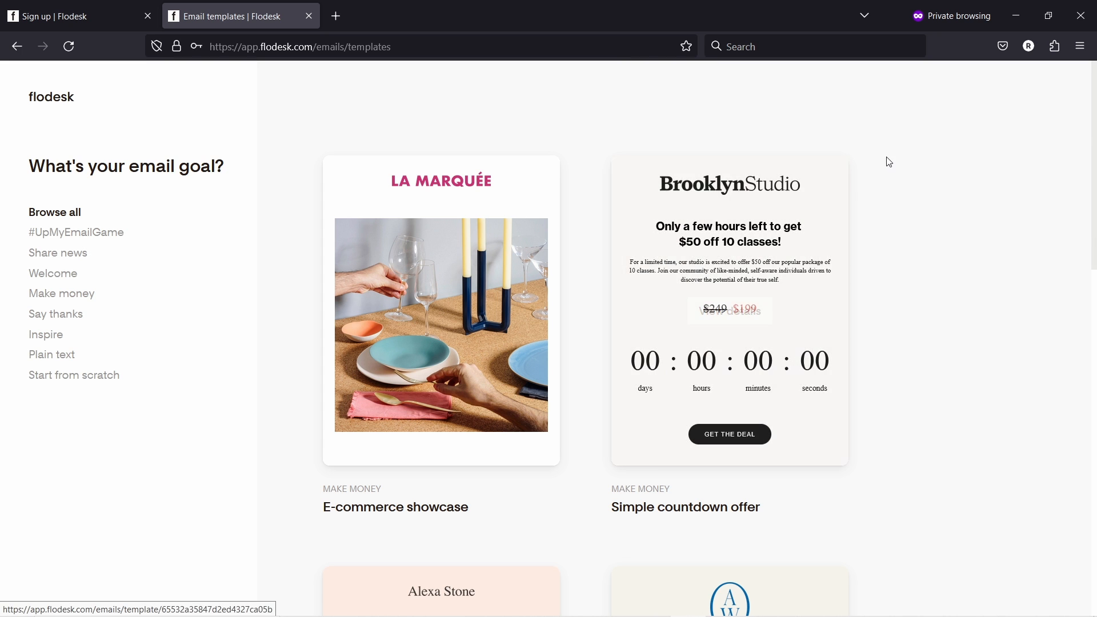
pyautogui.scroll(-4, 908, 146)
pyautogui.scroll(-3, 908, 148)
pyautogui.scroll(-3, 912, 153)
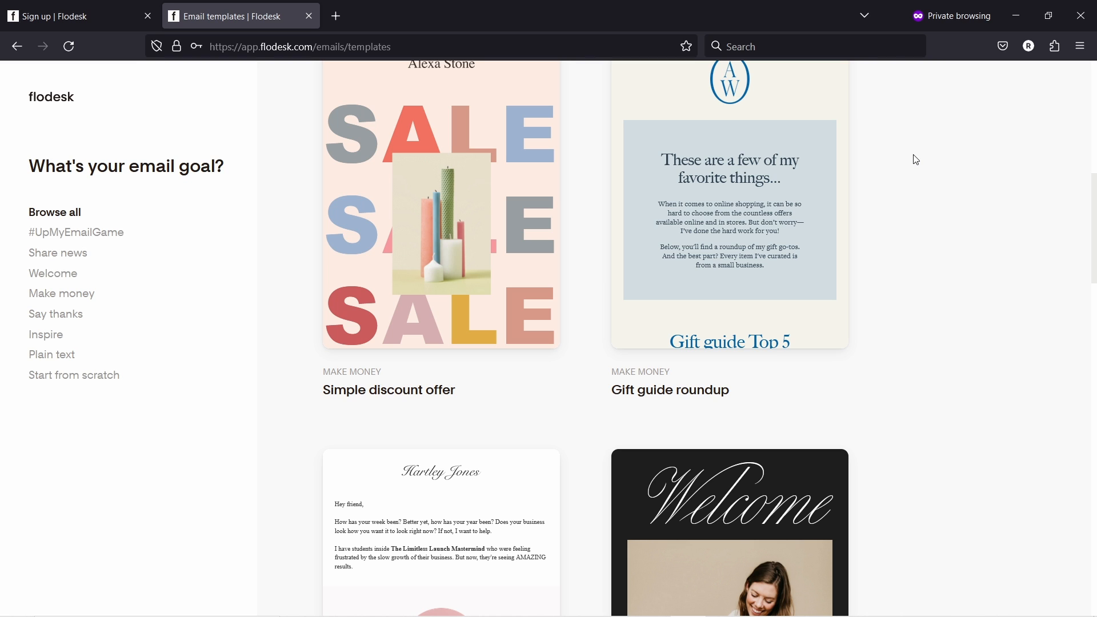
pyautogui.scroll(-8, 938, 252)
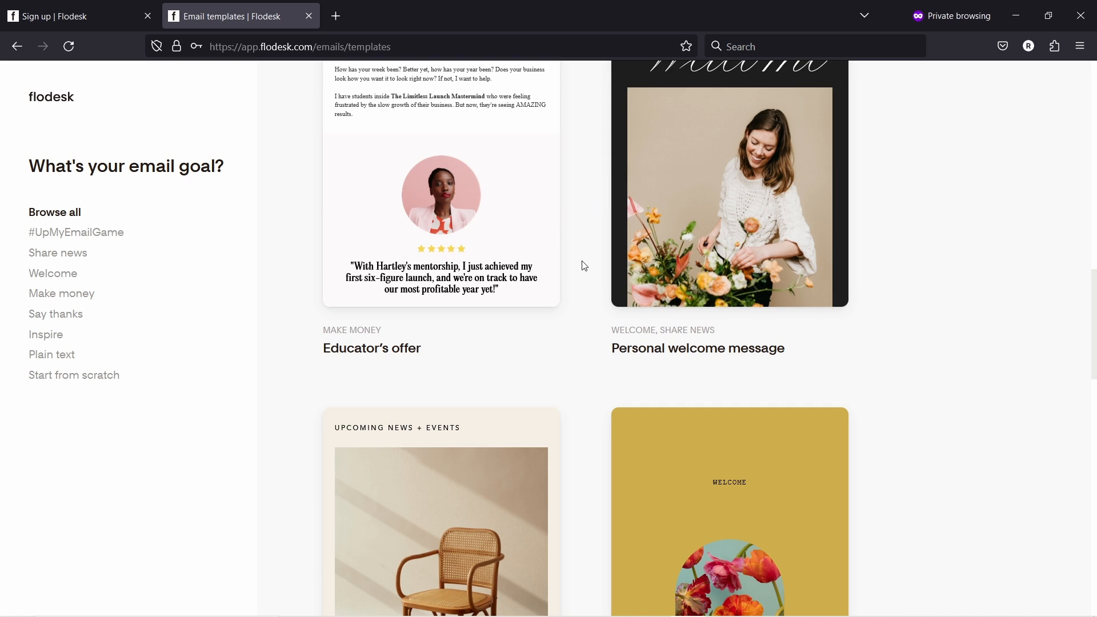
pyautogui.scroll(-1, 581, 266)
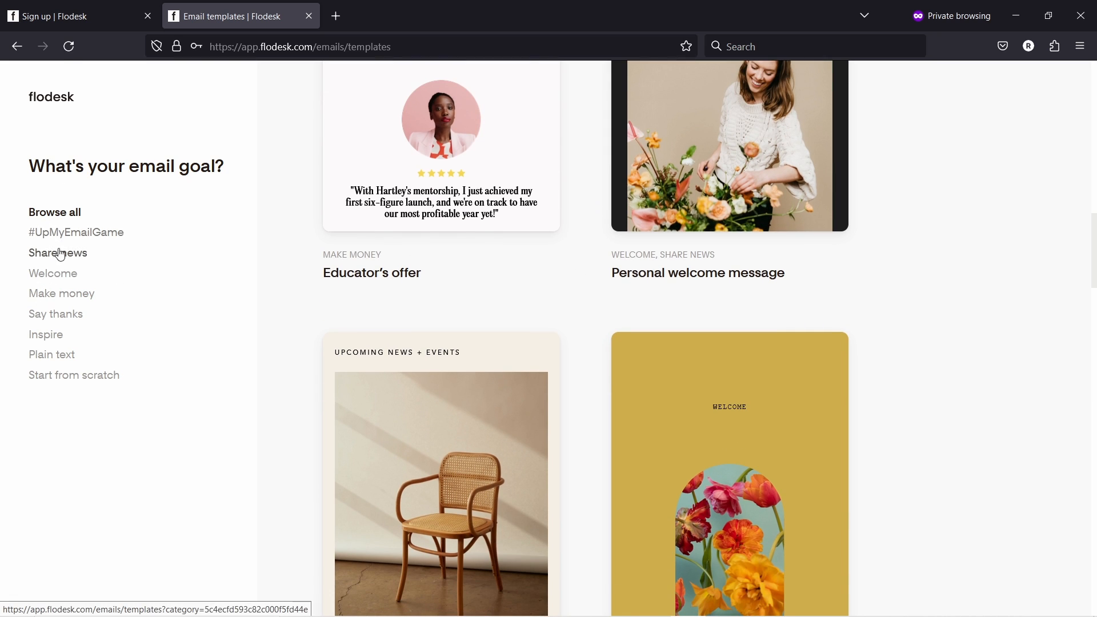
pyautogui.click(57, 278)
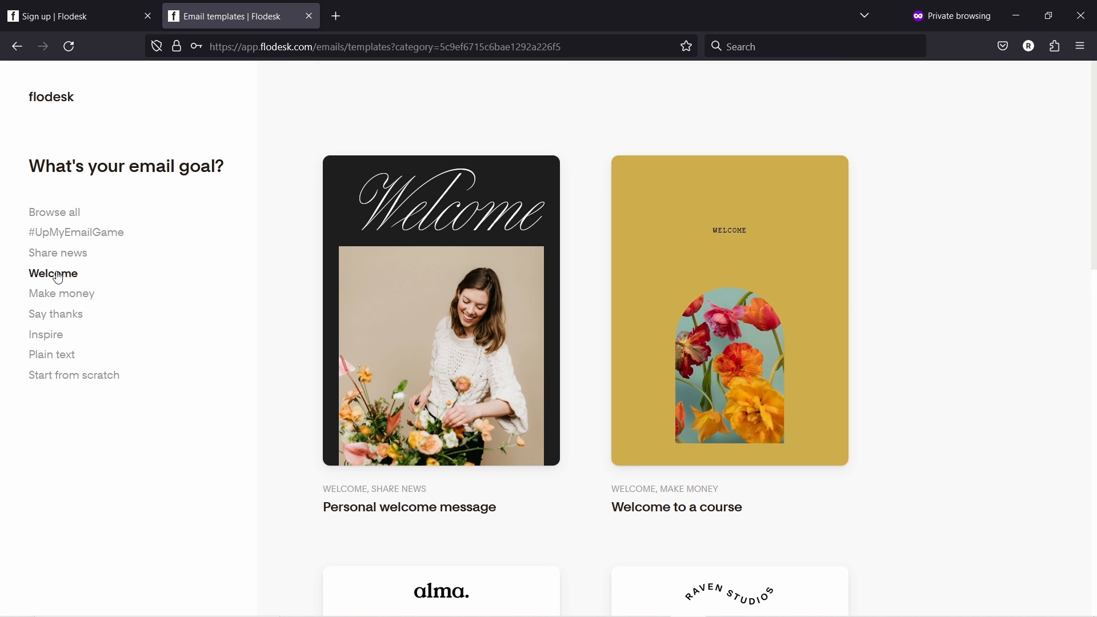
pyautogui.scroll(-8, 537, 309)
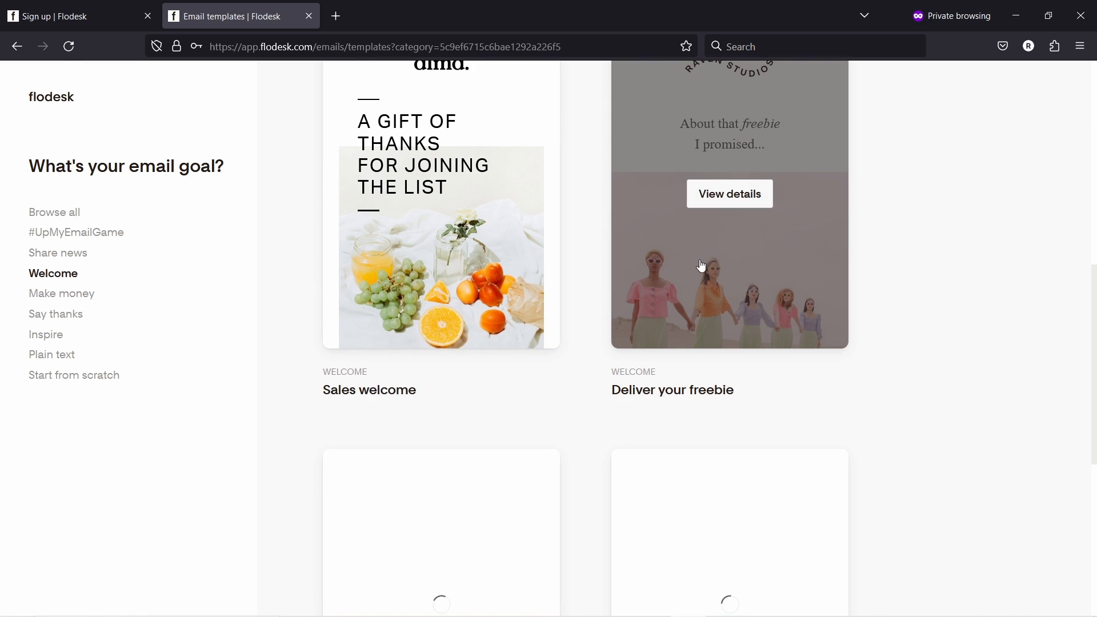
pyautogui.scroll(3, 745, 299)
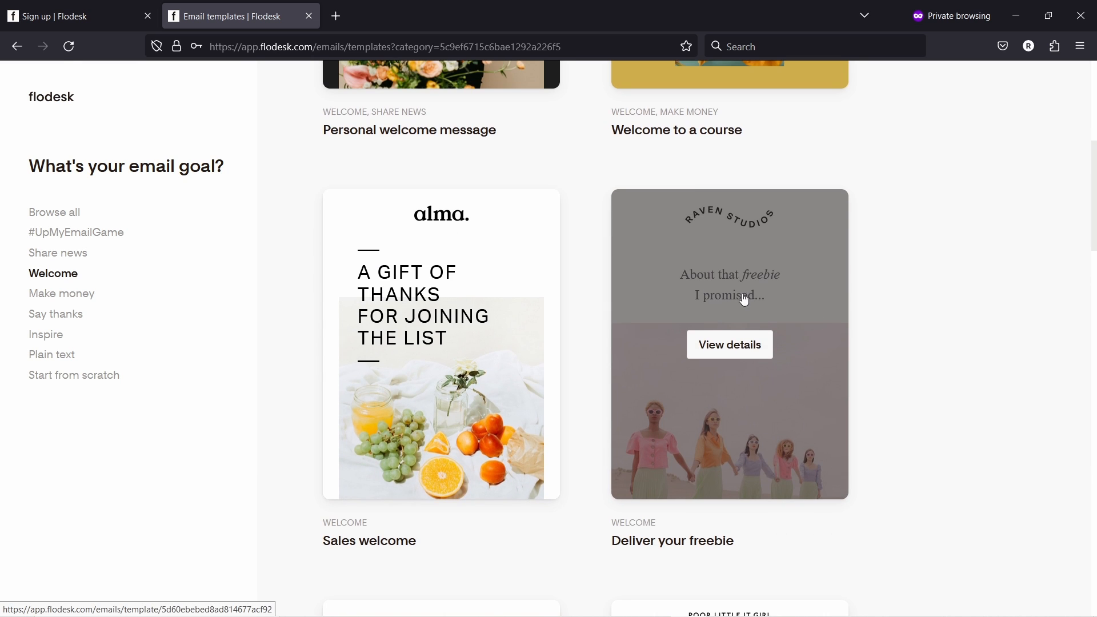
# - Preview the Deliver your freebie template, including its mobile layout
pyautogui.click(717, 351)
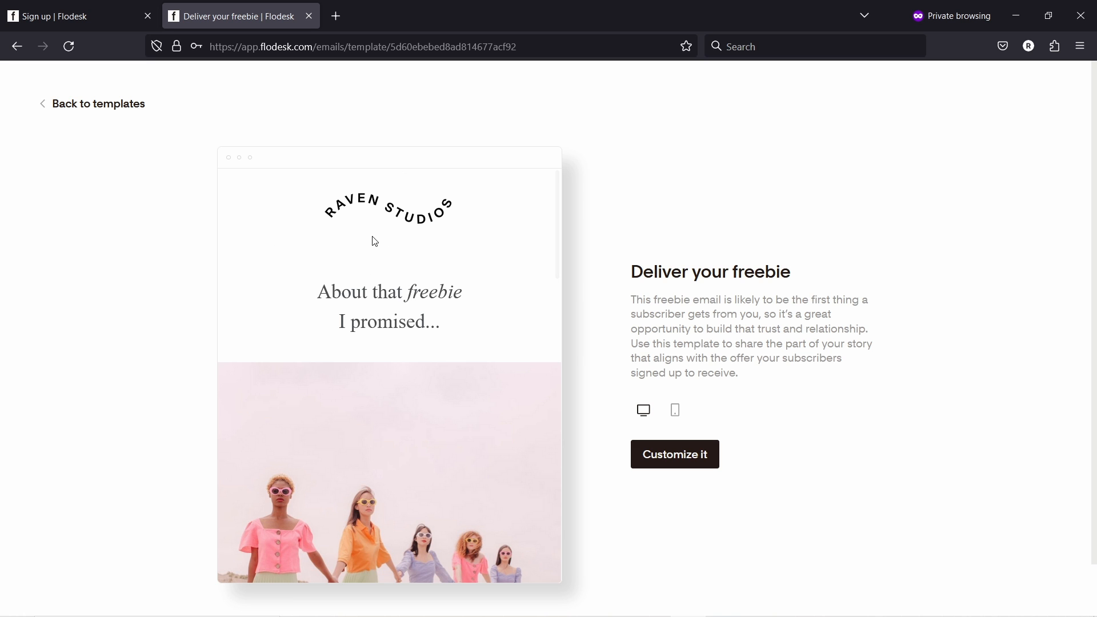
pyautogui.scroll(-10, 372, 251)
pyautogui.scroll(-5, 373, 286)
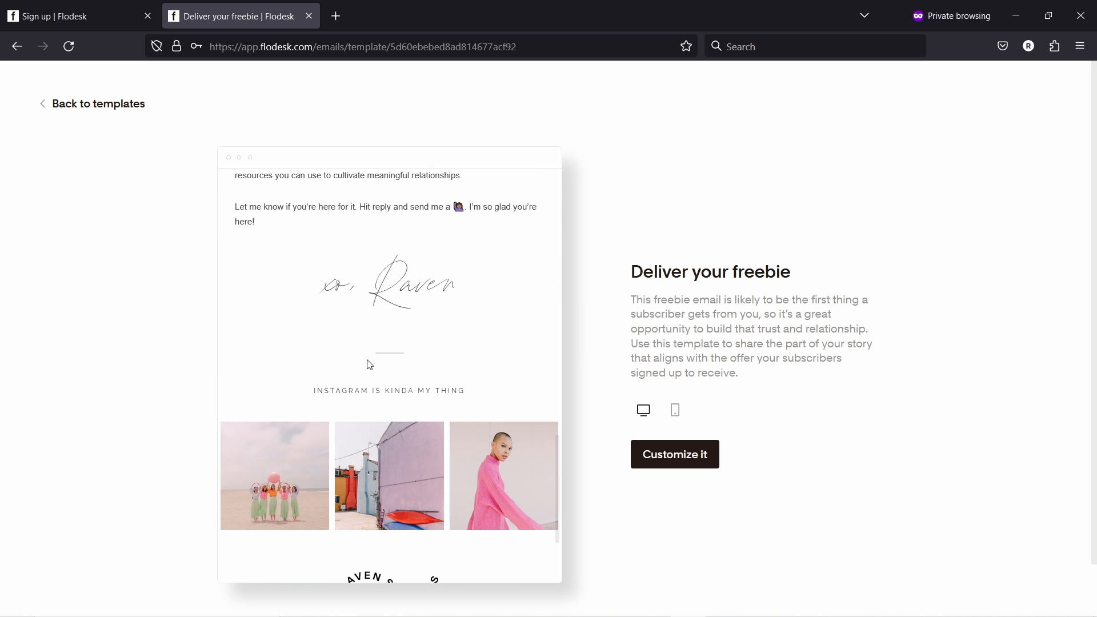
pyautogui.scroll(15, 377, 446)
pyautogui.scroll(4, 467, 394)
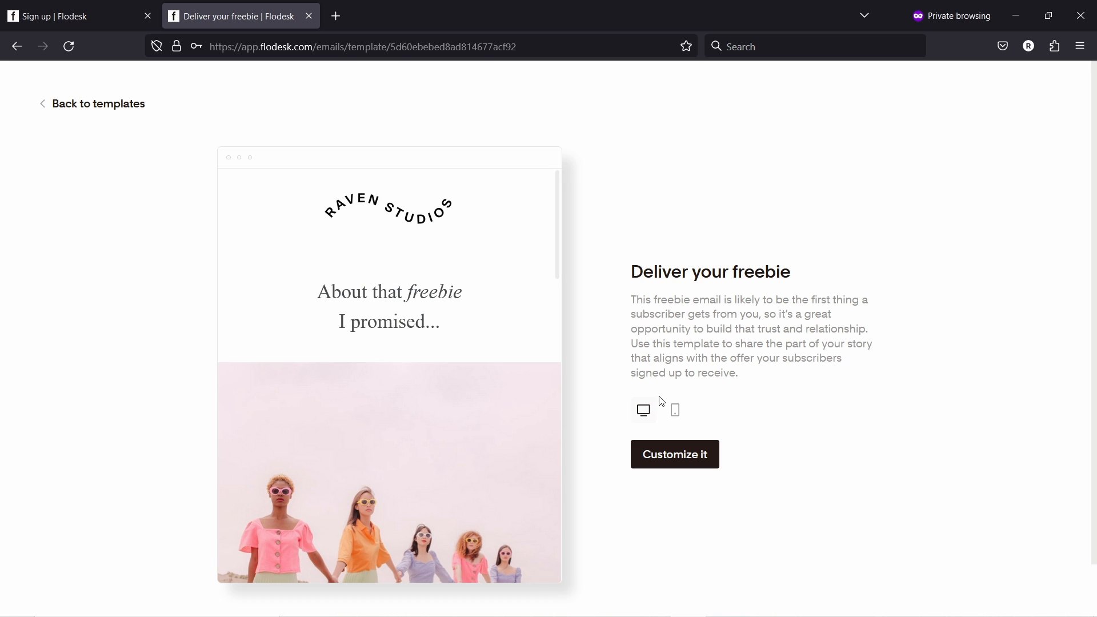
pyautogui.click(674, 410)
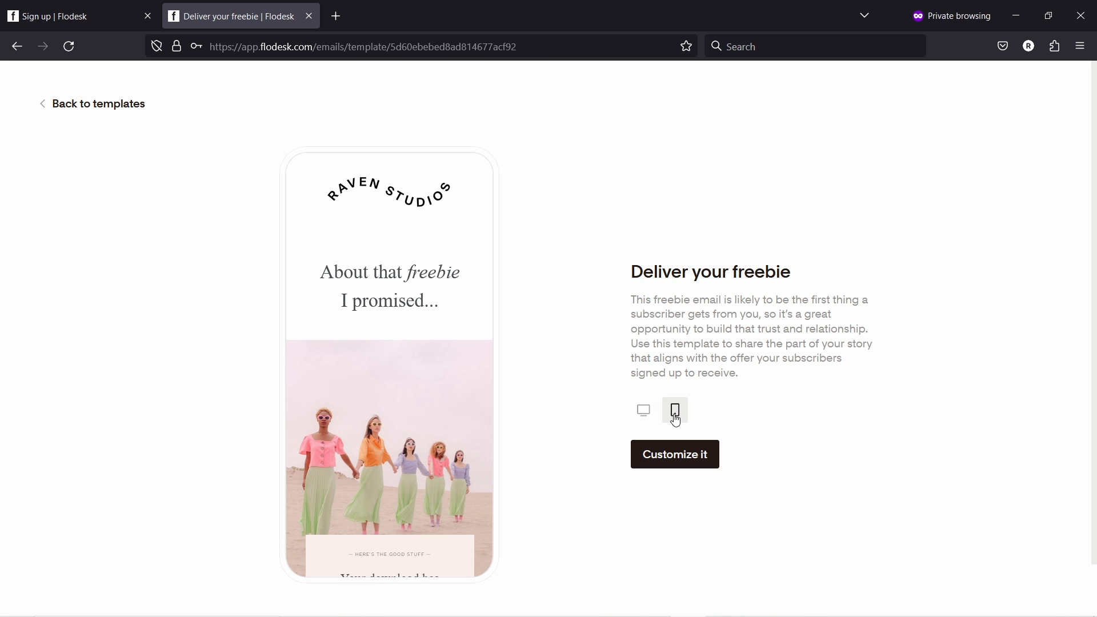
pyautogui.scroll(-15, 407, 331)
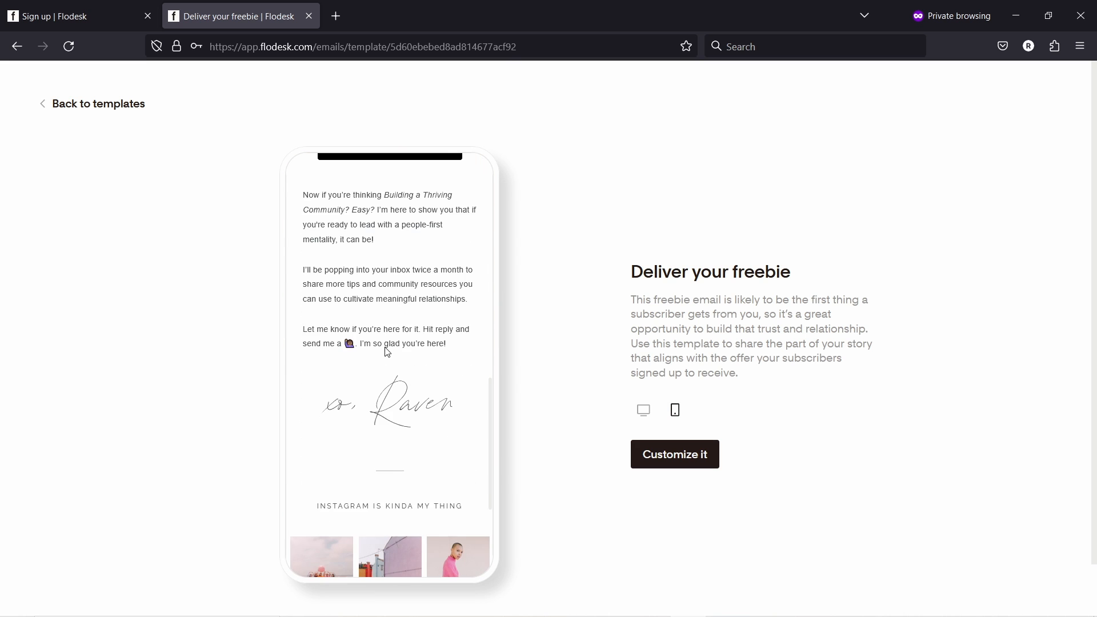
pyautogui.scroll(15, 379, 349)
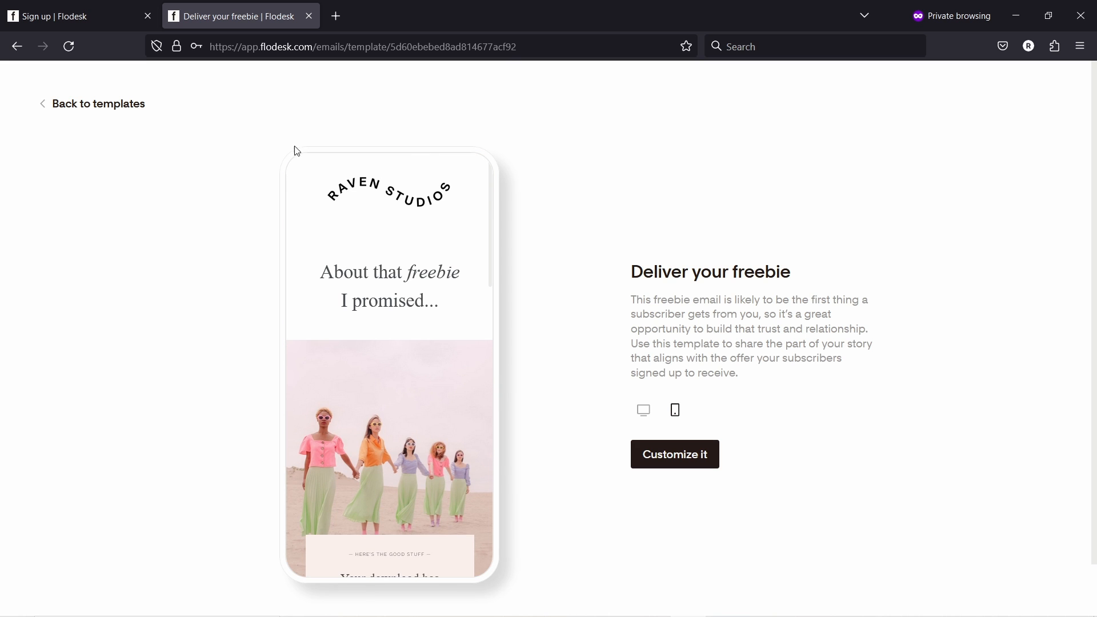
# - Return to the gallery and open the Educator's offer template under Make money
pyautogui.click(42, 108)
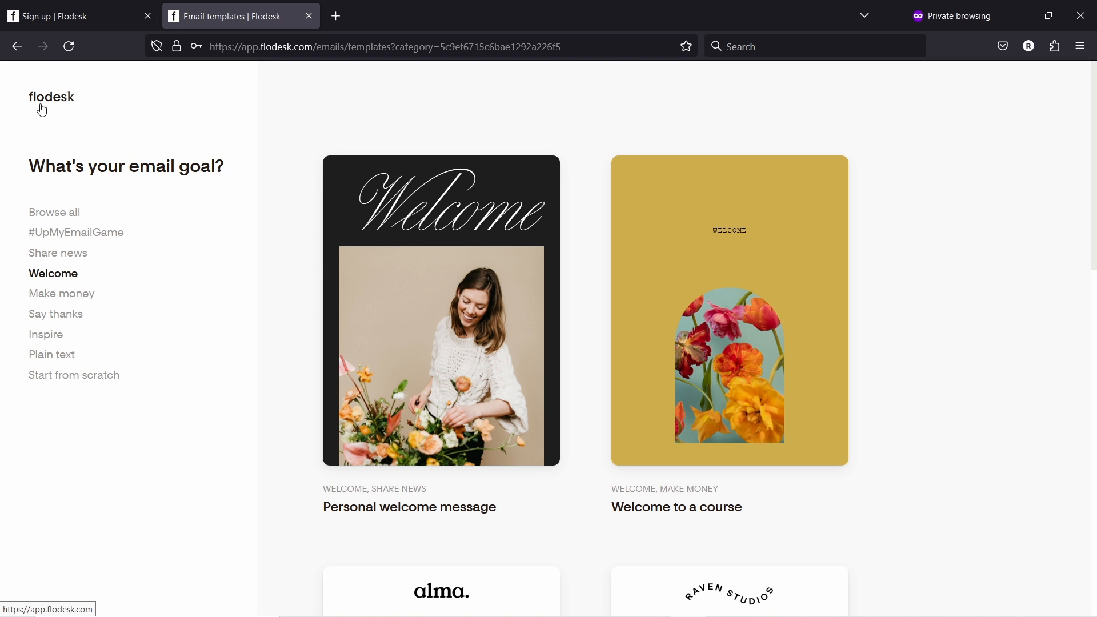
pyautogui.click(59, 297)
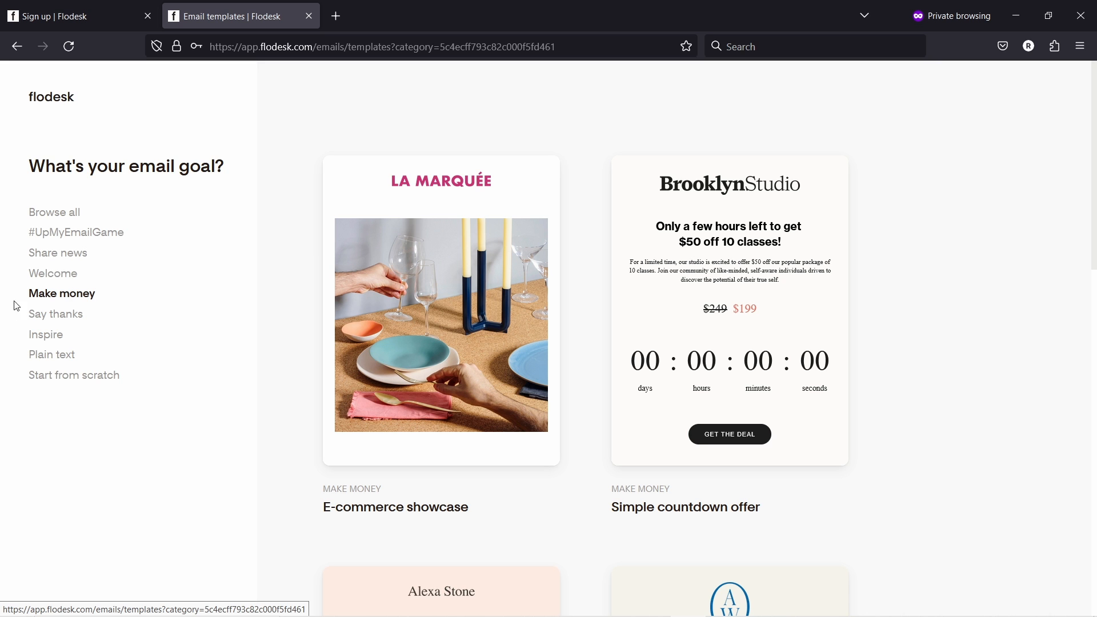
pyautogui.scroll(-5, 573, 229)
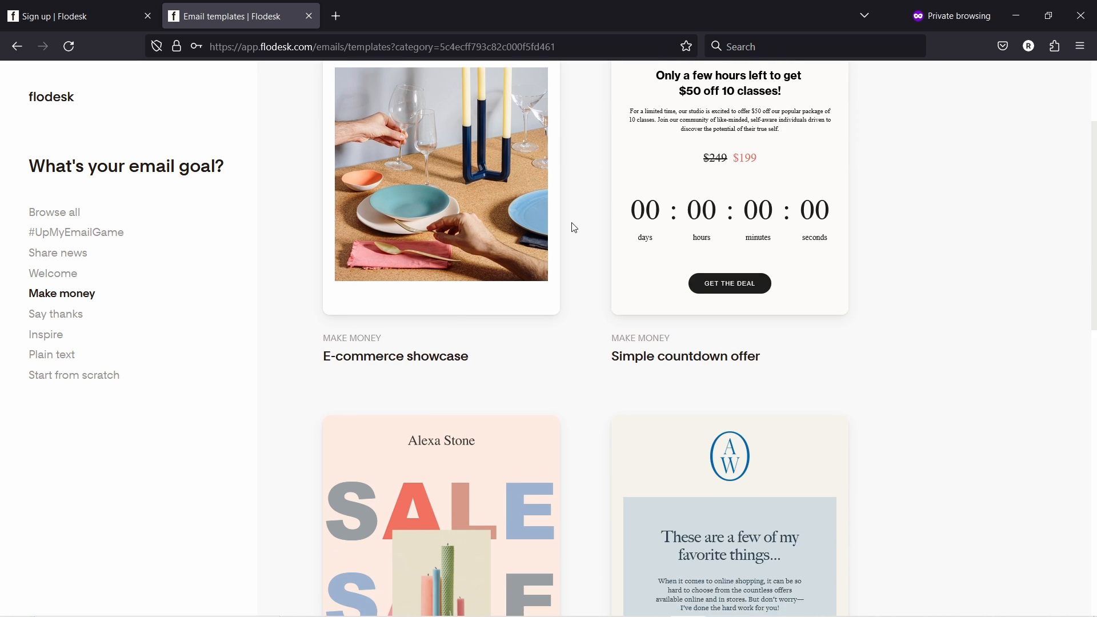
pyautogui.scroll(-4, 580, 221)
pyautogui.scroll(-3, 583, 209)
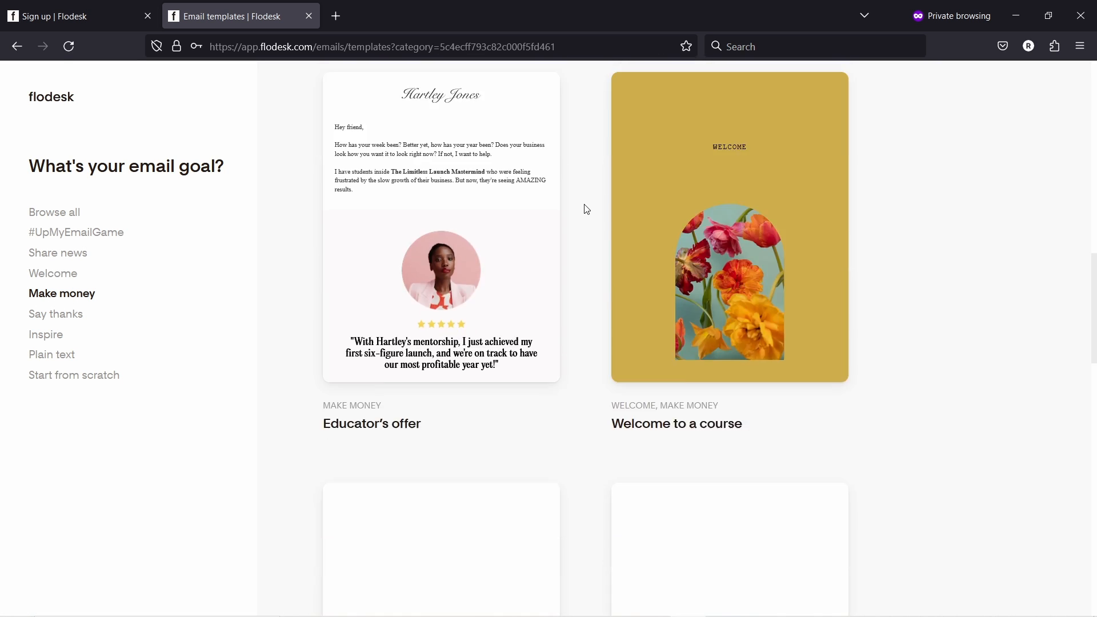
pyautogui.click(448, 229)
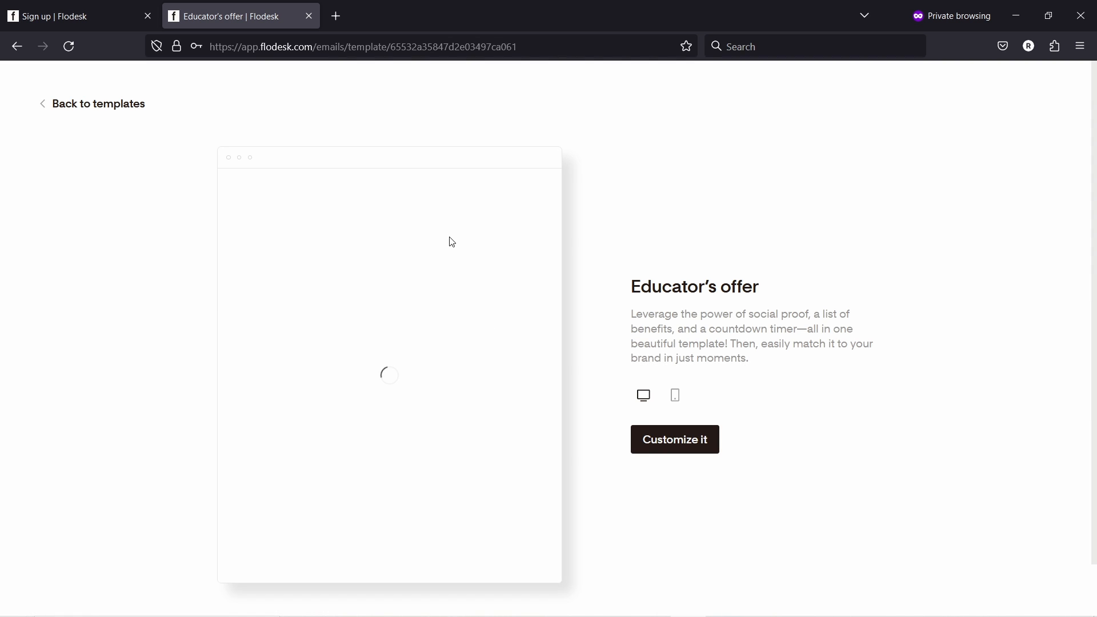
pyautogui.scroll(-8, 350, 293)
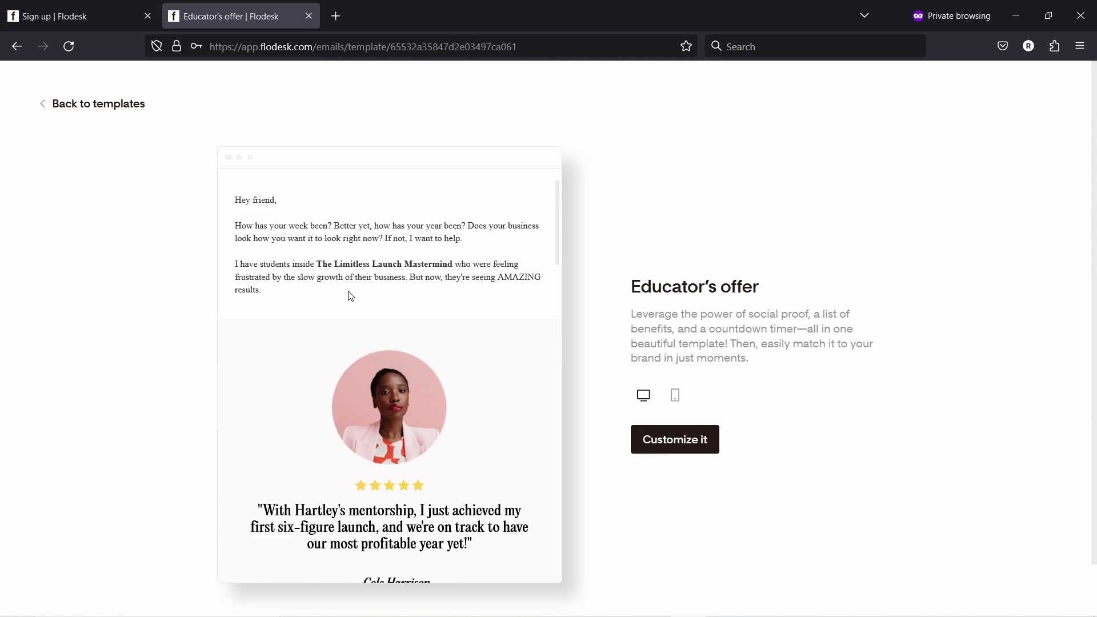
pyautogui.scroll(-6, 355, 300)
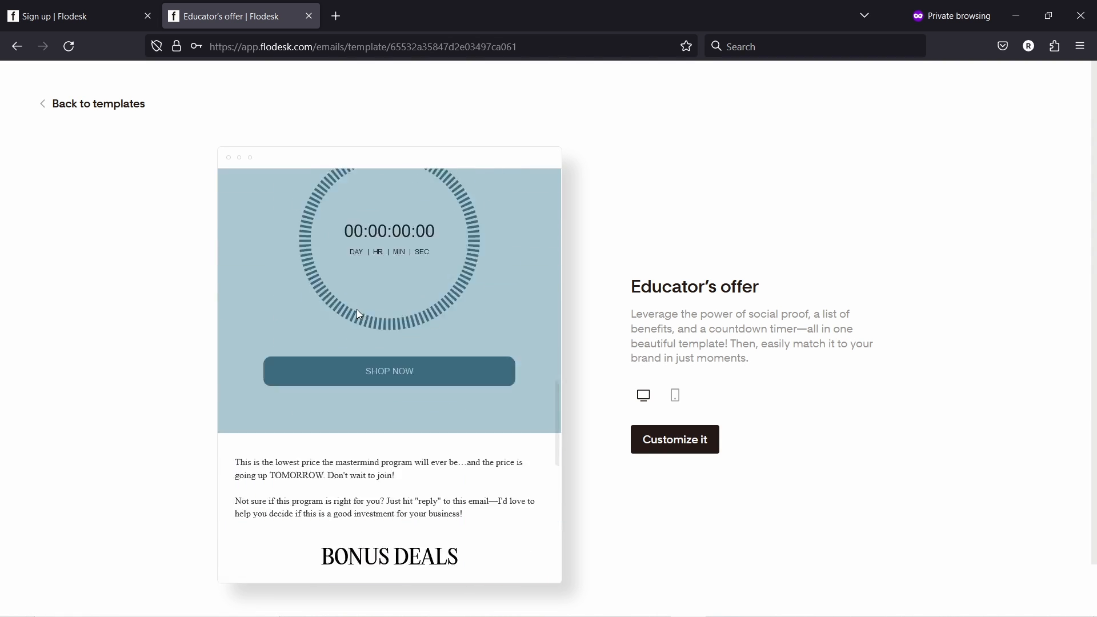
pyautogui.scroll(4, 360, 315)
pyautogui.scroll(4, 424, 260)
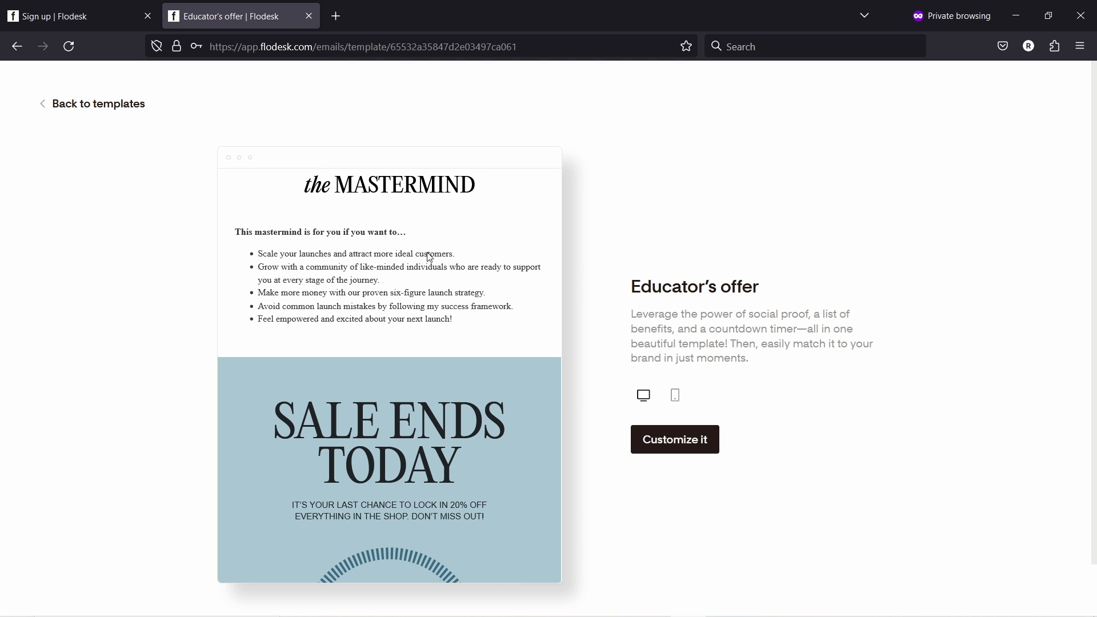
pyautogui.scroll(-5, 395, 297)
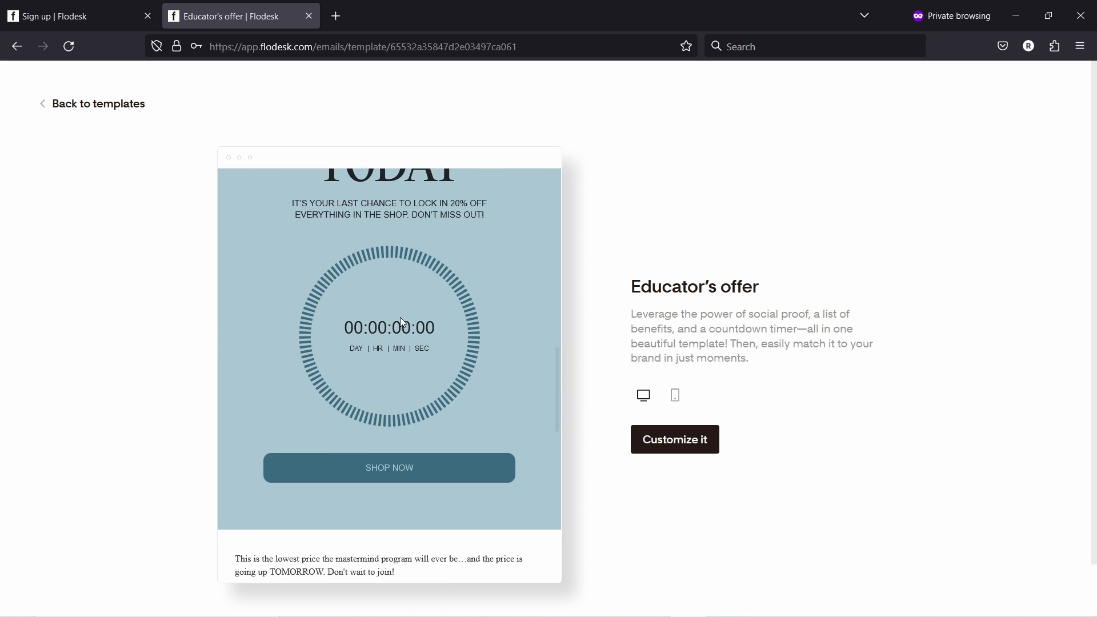
pyautogui.scroll(-7, 402, 294)
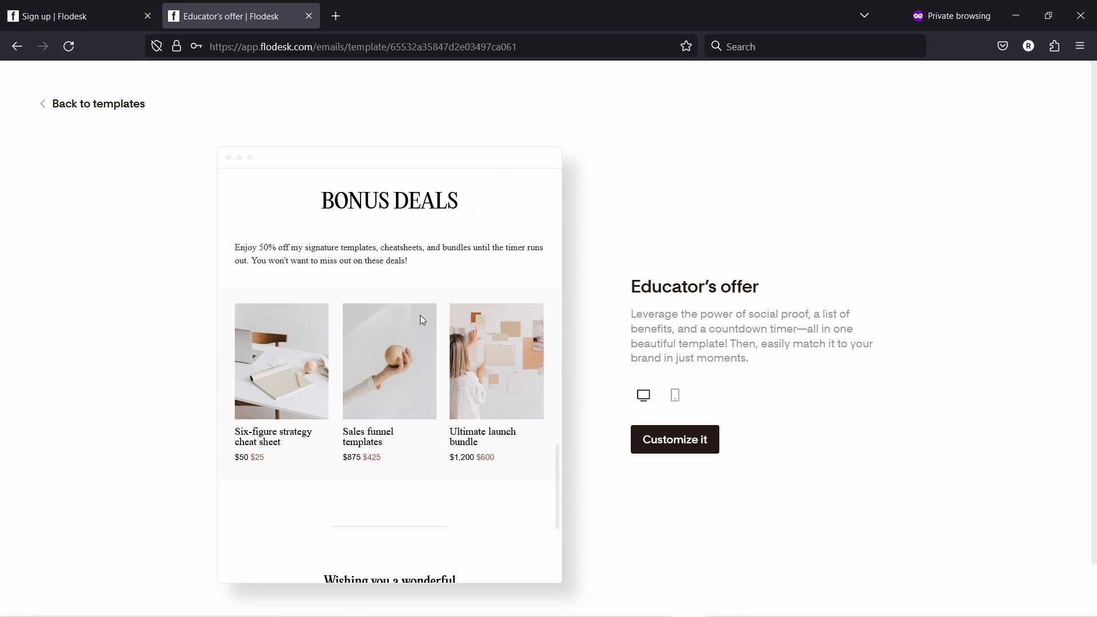
pyautogui.scroll(-3, 329, 283)
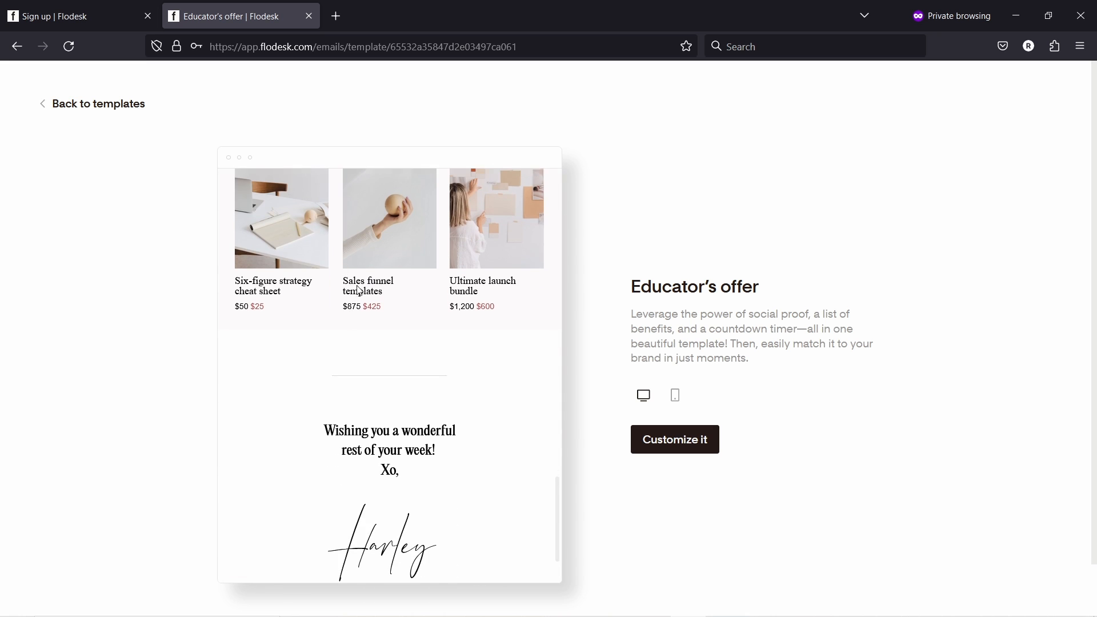
pyautogui.scroll(15, 415, 321)
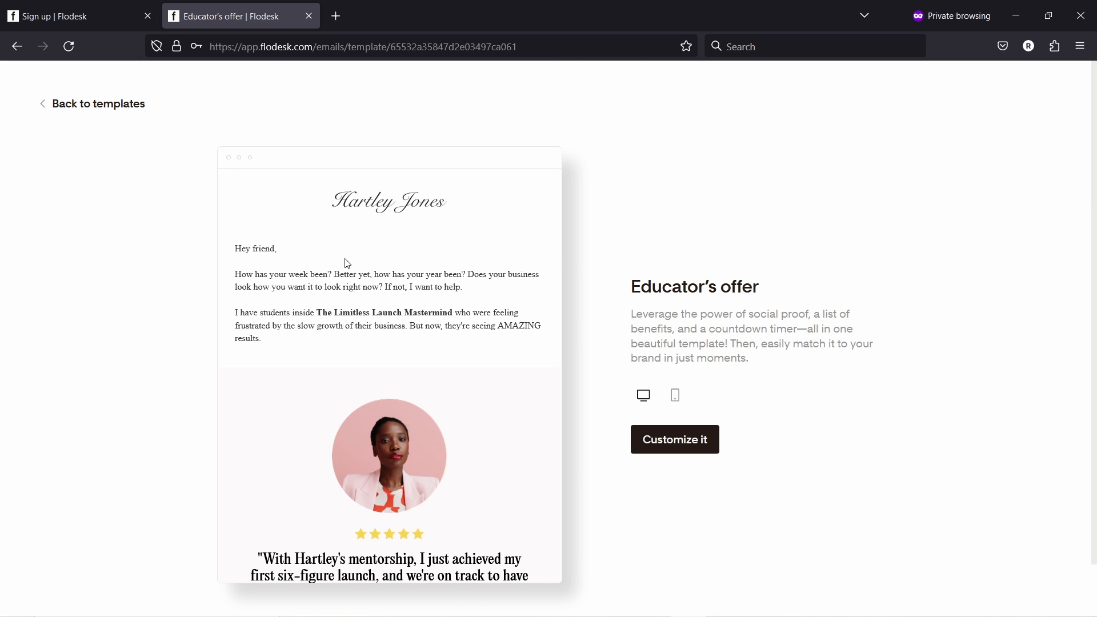
# - Customize the Educator's offer template, peek at the block picker, and select the logo placeholder
pyautogui.click(667, 447)
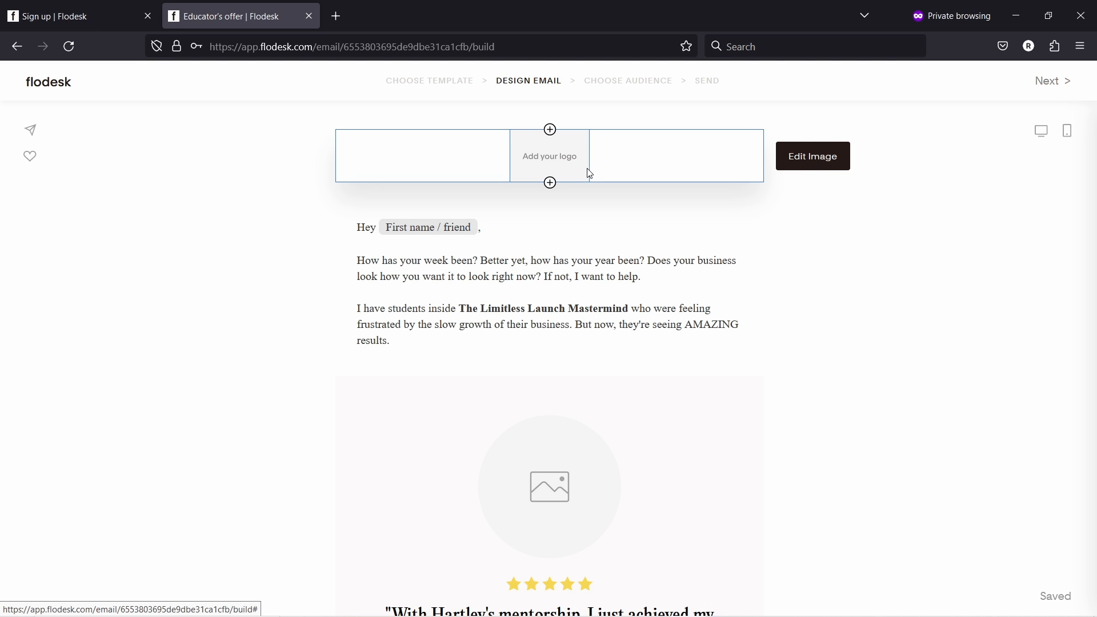
pyautogui.click(550, 184)
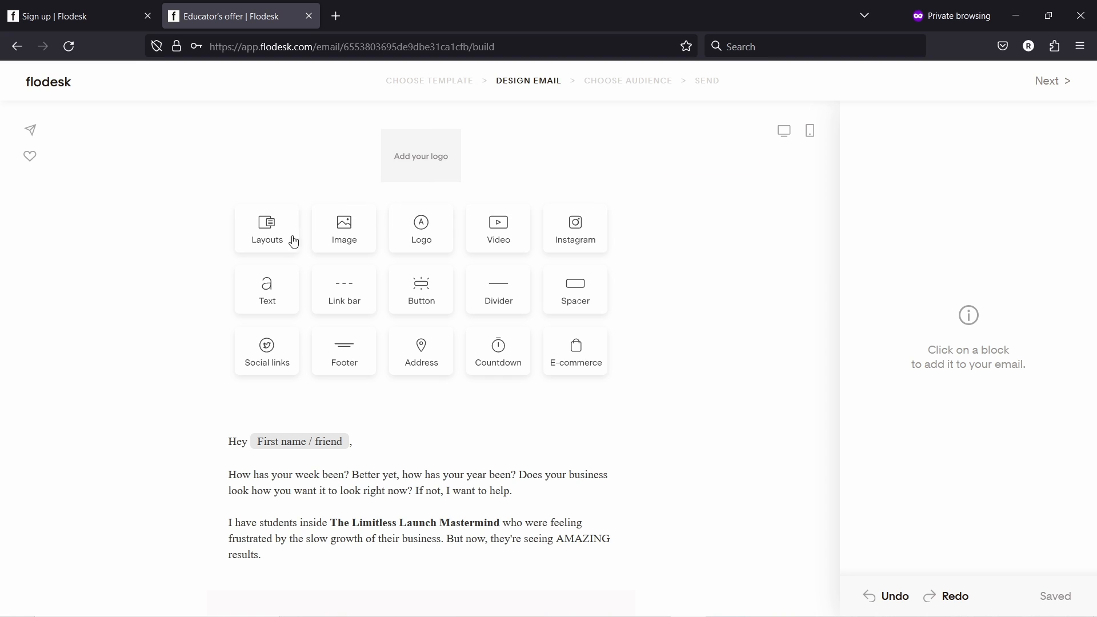
pyautogui.click(736, 219)
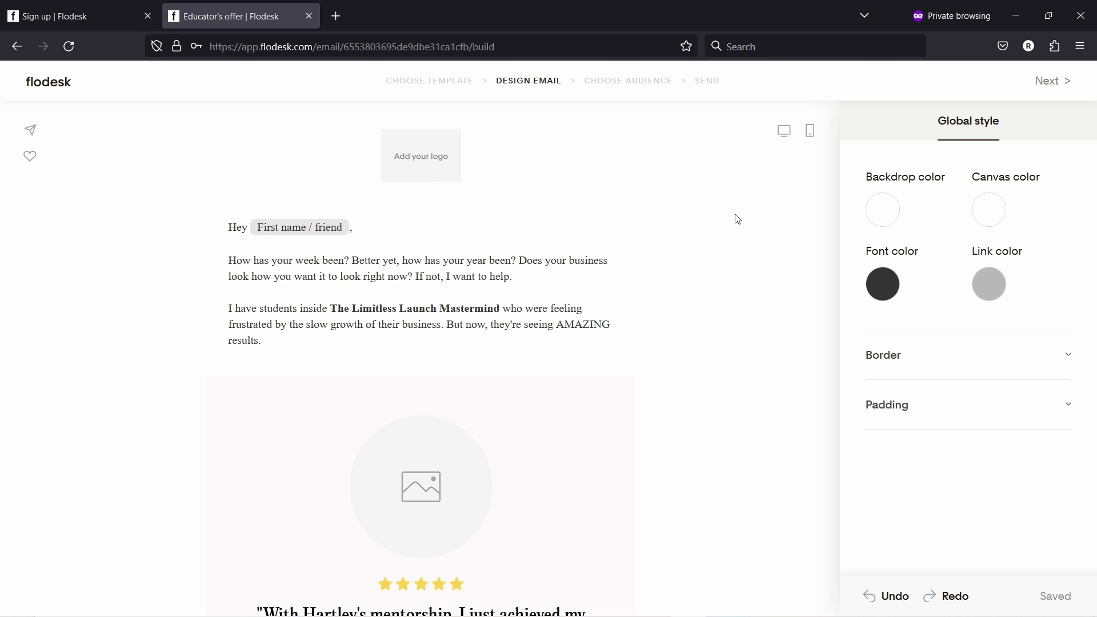
pyautogui.moveTo(443, 160)
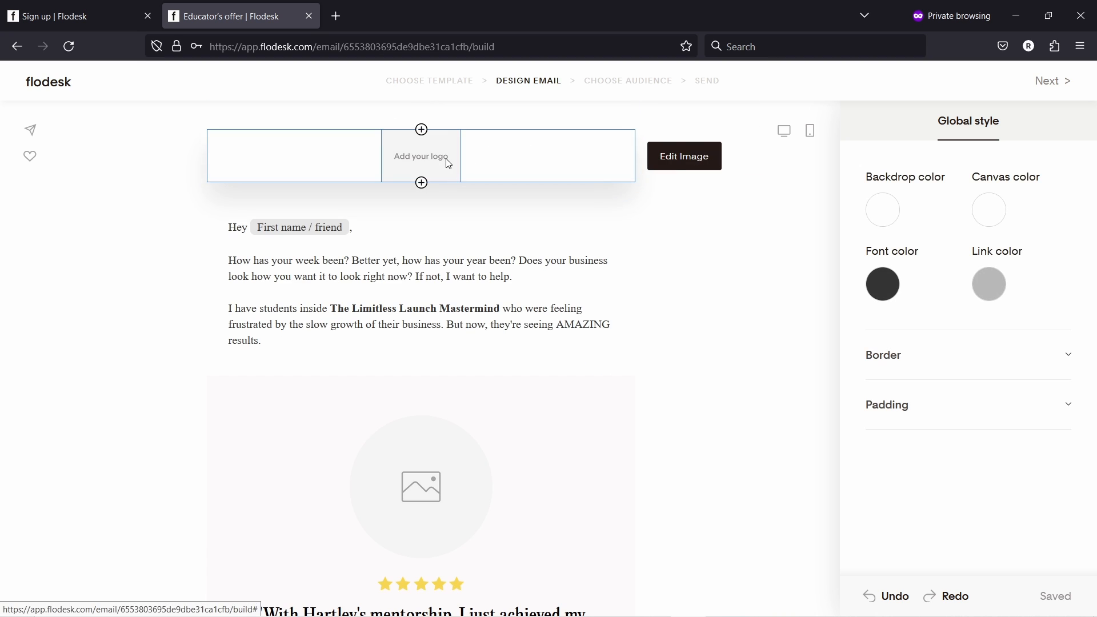
pyautogui.click(490, 154)
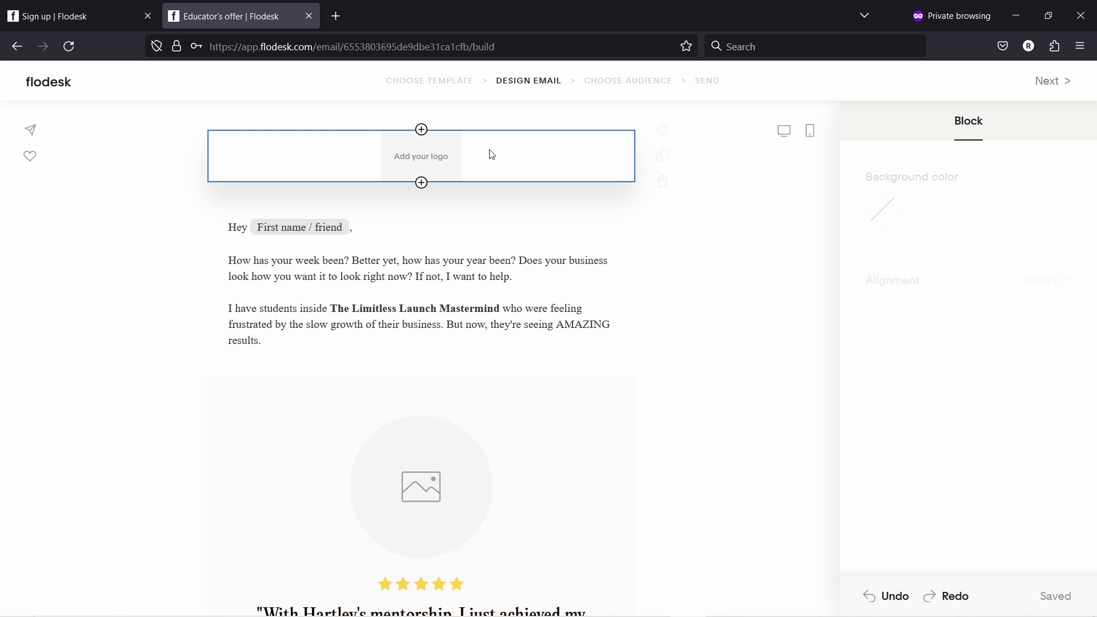
# - Delete the logo placeholder and show the greeting text block's background and padding settings
pyautogui.click(663, 183)
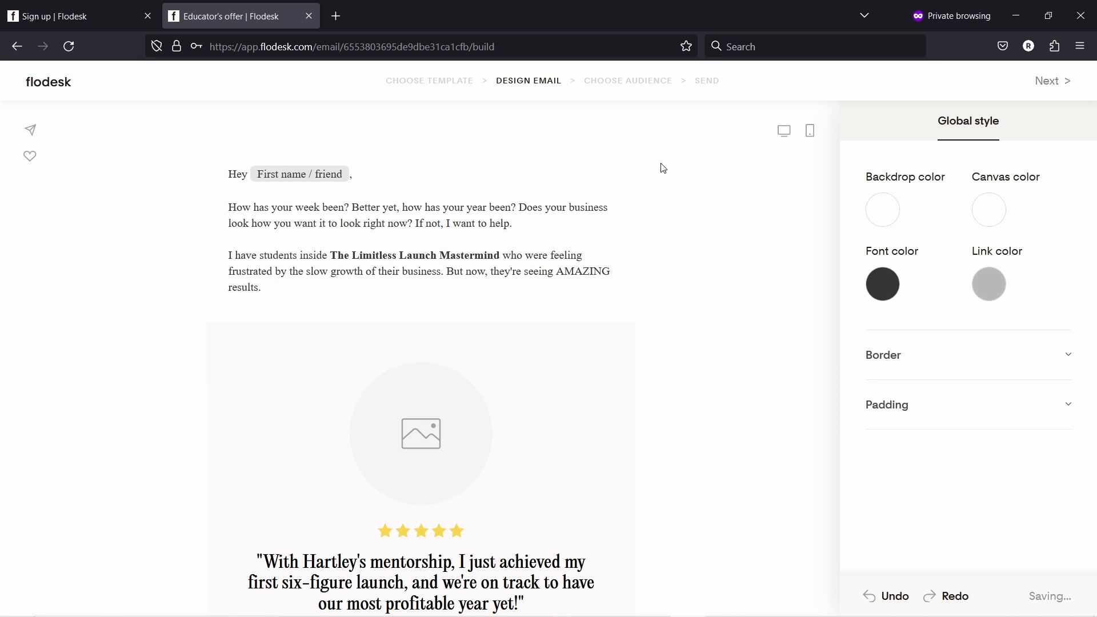
pyautogui.click(488, 184)
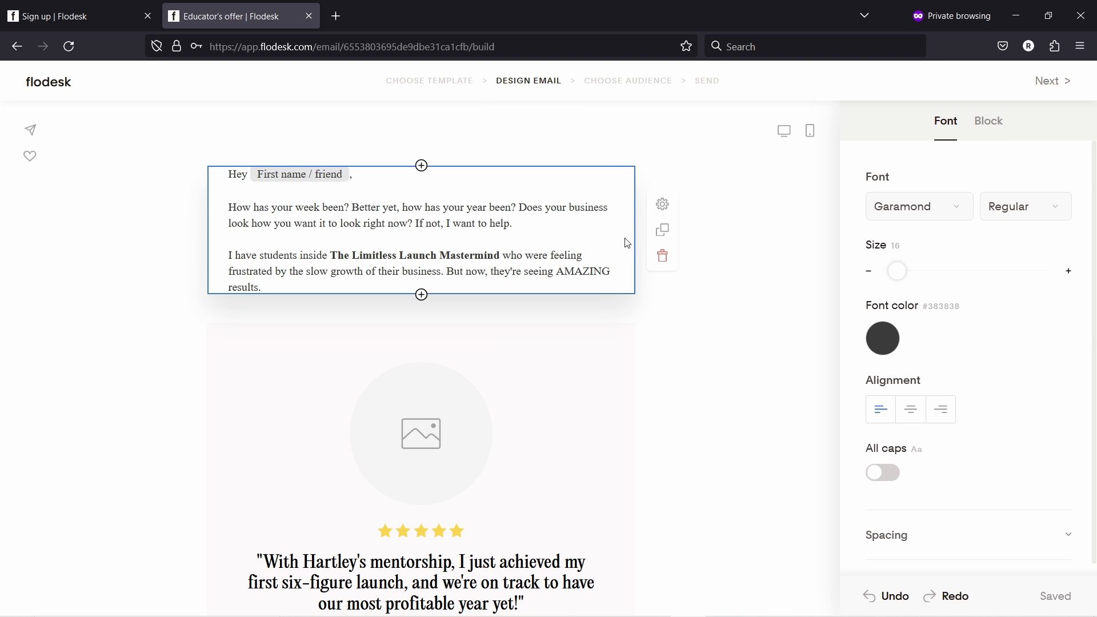
pyautogui.click(663, 207)
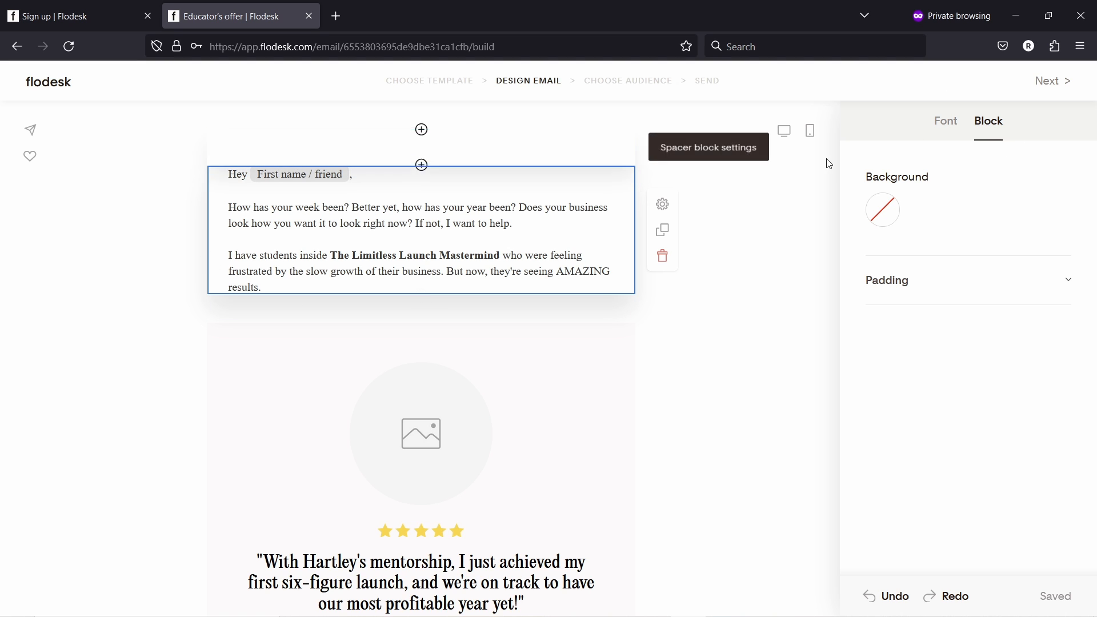
# - Set the greeting block's background to the light pink #E9CEC5 swatch
pyautogui.click(887, 213)
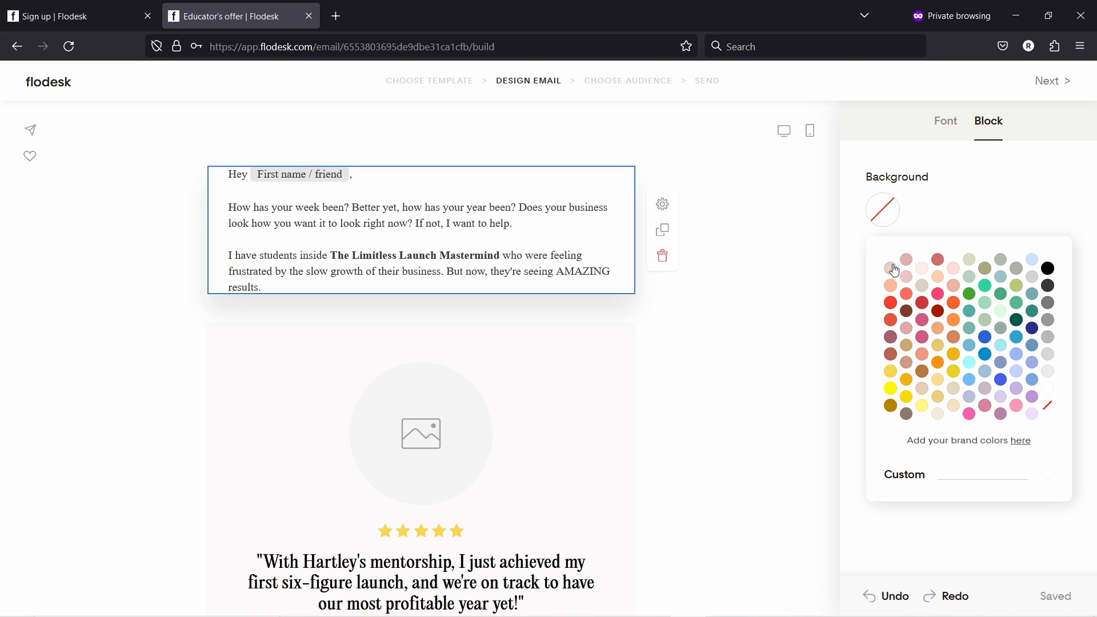
pyautogui.click(893, 268)
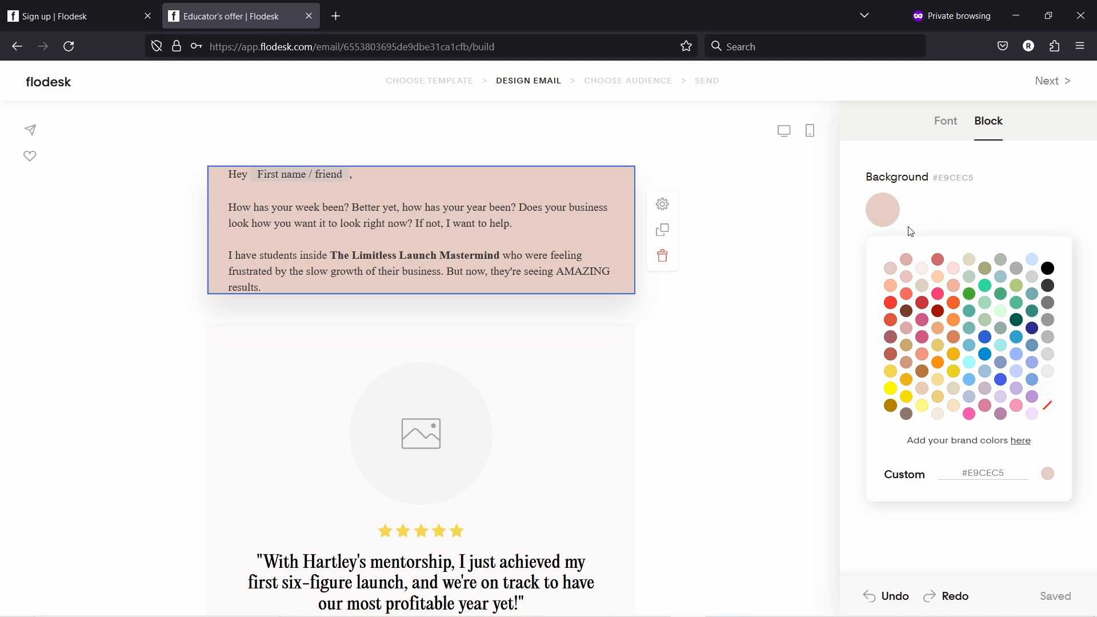
pyautogui.click(930, 214)
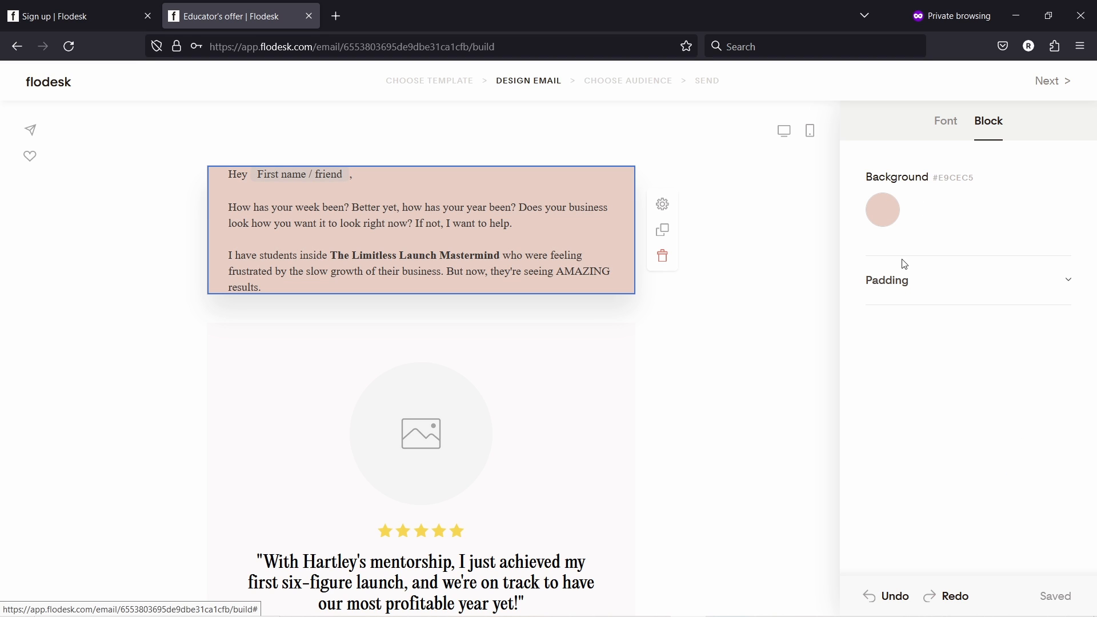
# - Set the greeting block's padding to 32 top and 38 bottom
pyautogui.click(914, 286)
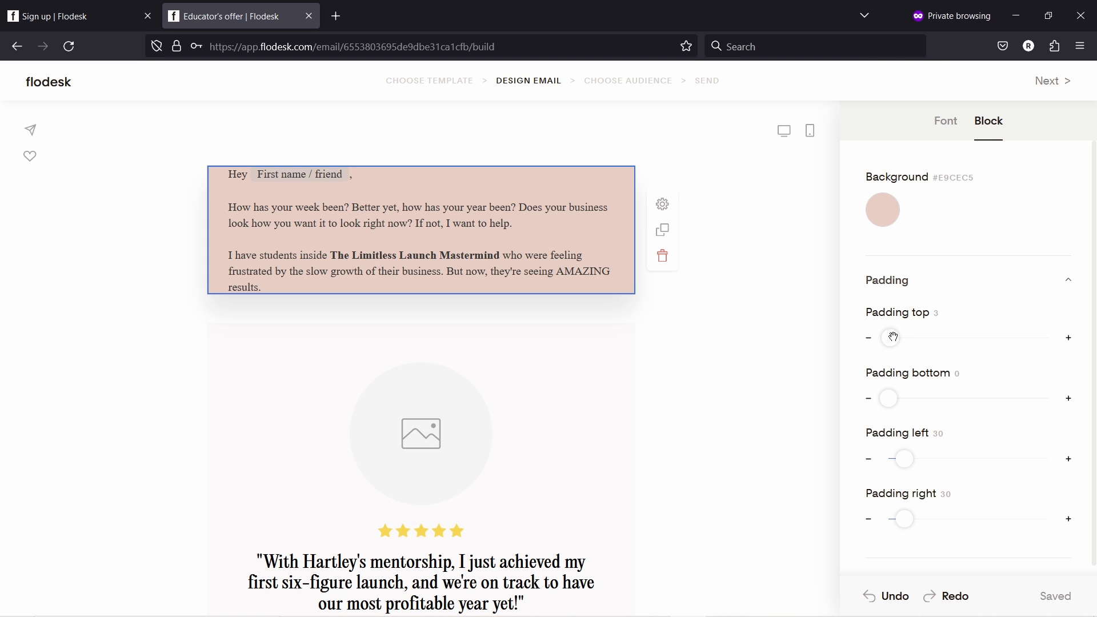
pyautogui.moveTo(893, 337); pyautogui.dragTo(905, 338)
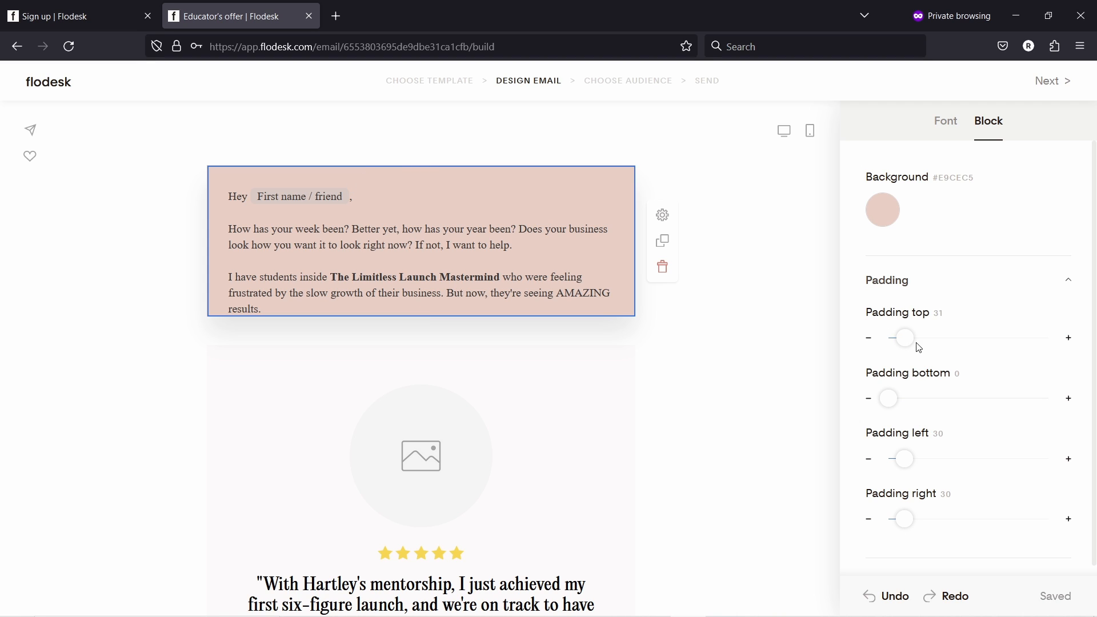
pyautogui.moveTo(911, 338); pyautogui.dragTo(912, 338)
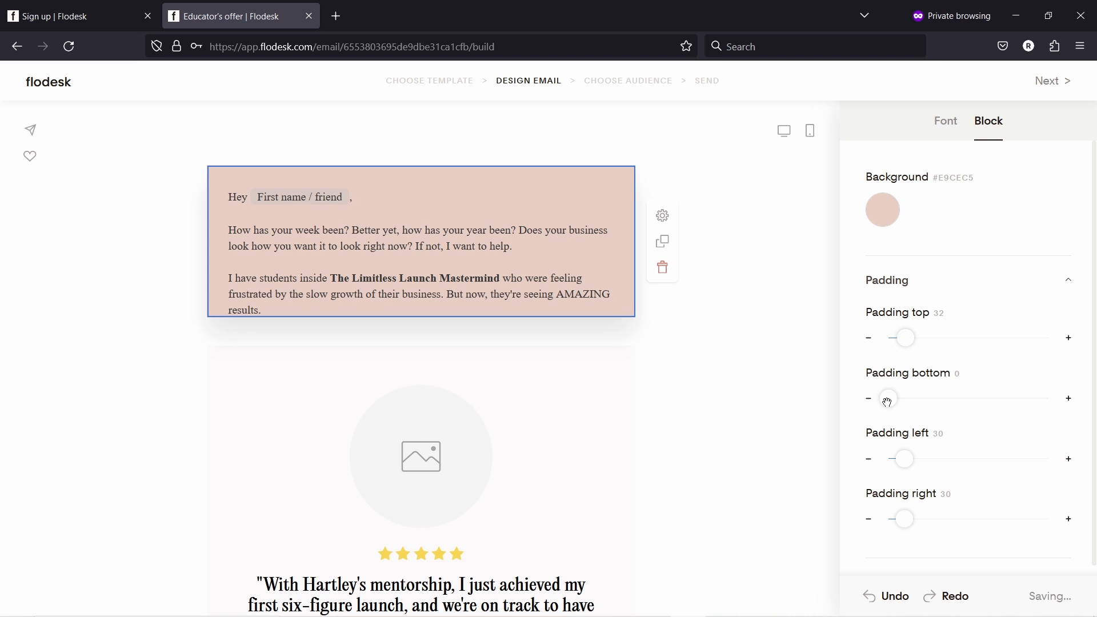
pyautogui.moveTo(892, 400); pyautogui.dragTo(909, 400)
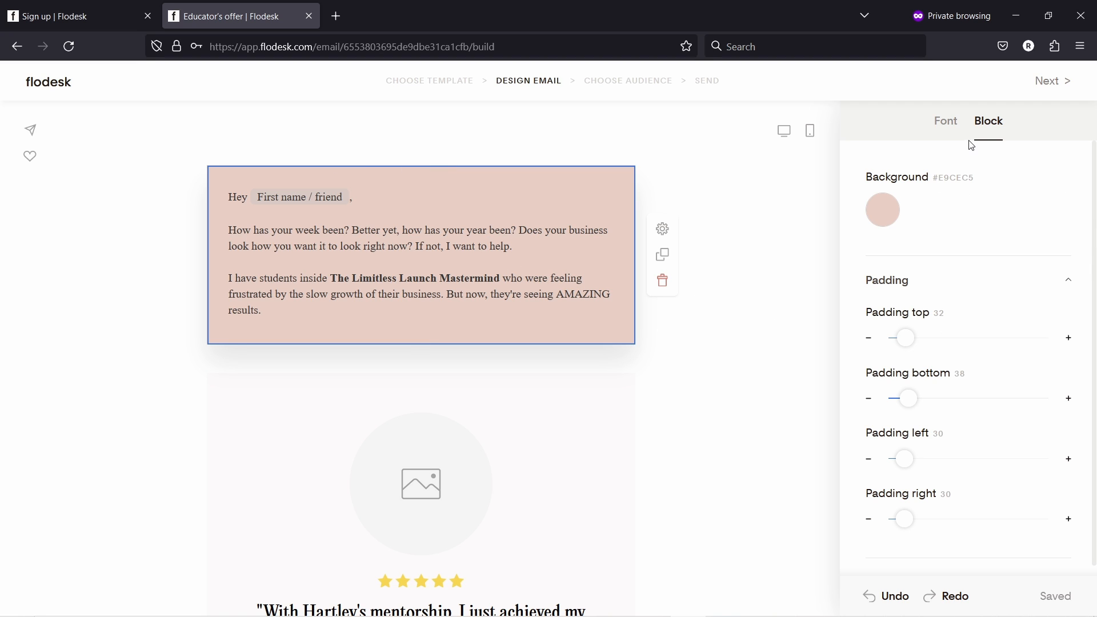
# - Set the greeting text font to Palatino Regular
pyautogui.click(946, 122)
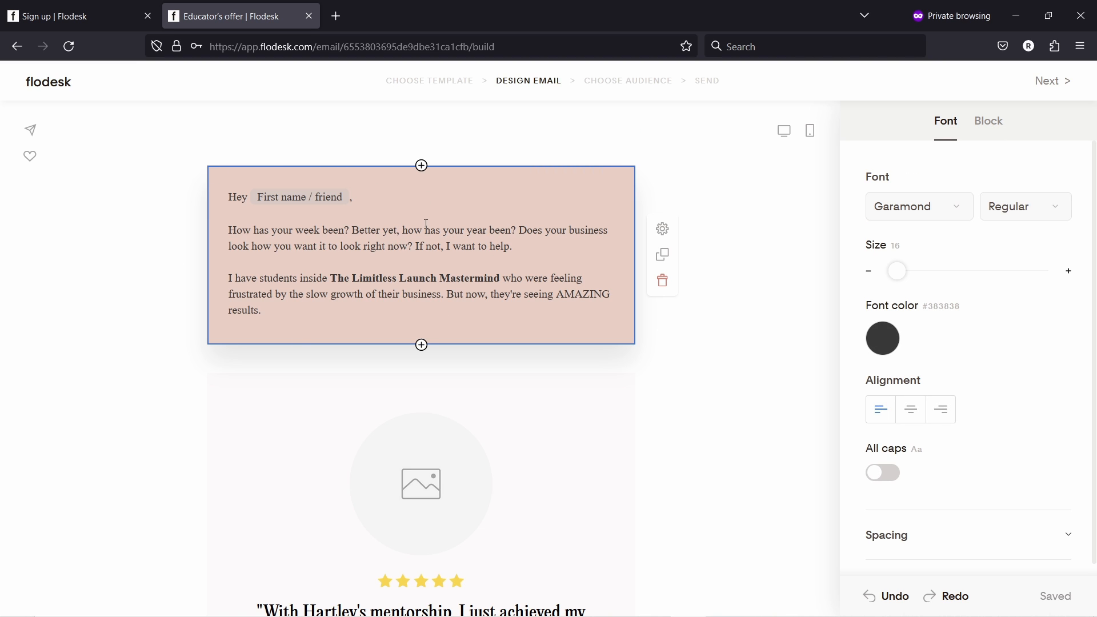
pyautogui.click(928, 211)
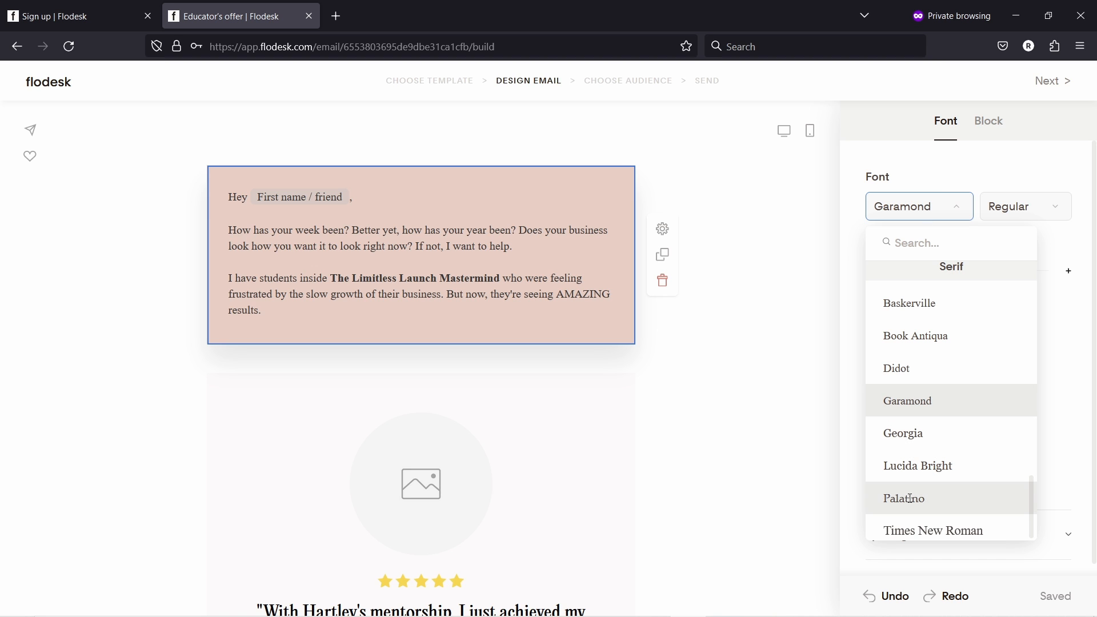
pyautogui.press('Return')
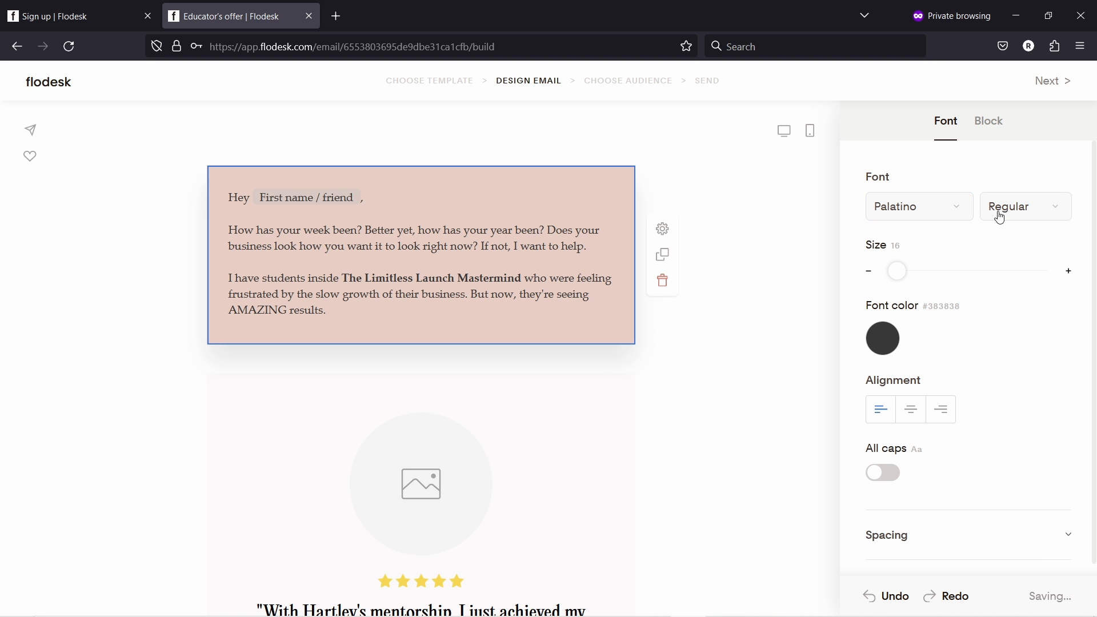
pyautogui.click(1003, 206)
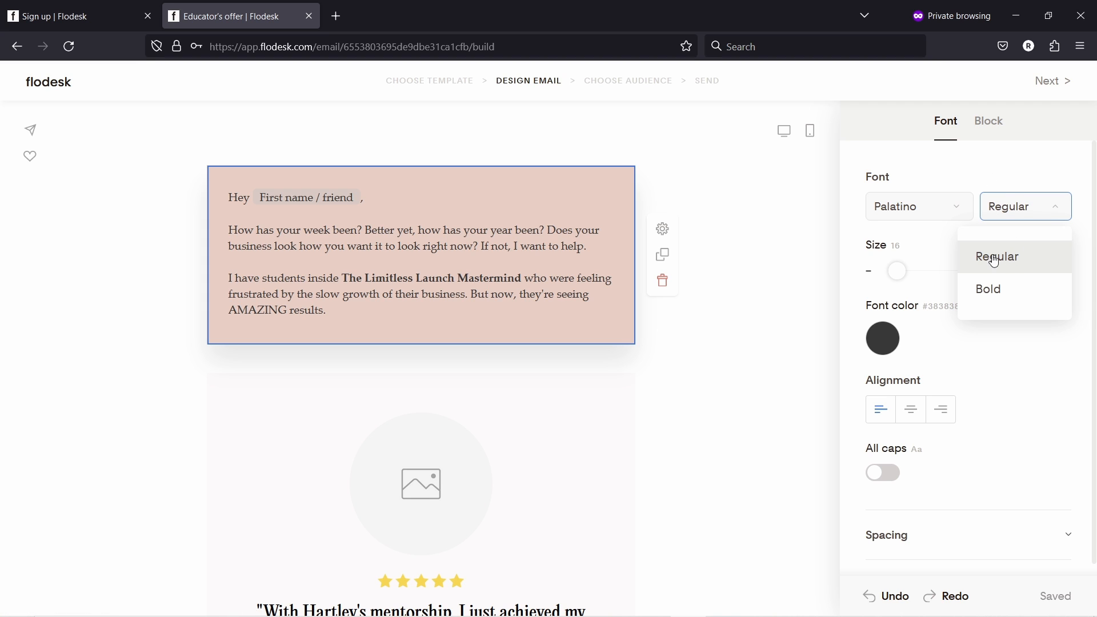
pyautogui.click(979, 181)
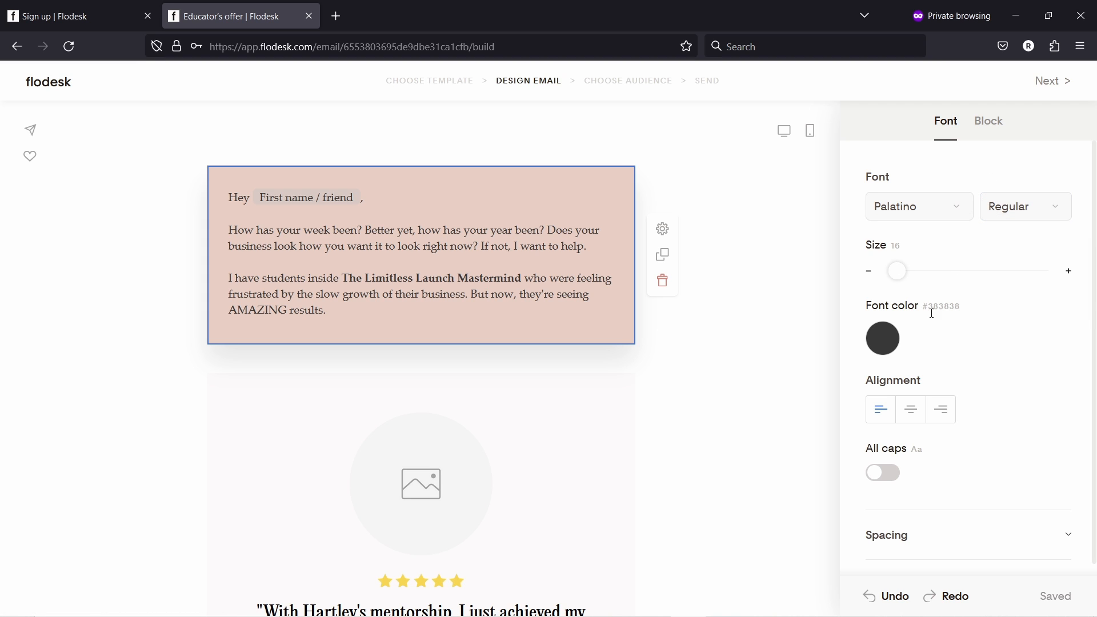
# - Center the paragraph and toggle All caps on and back off to keep normal case
pyautogui.click(911, 418)
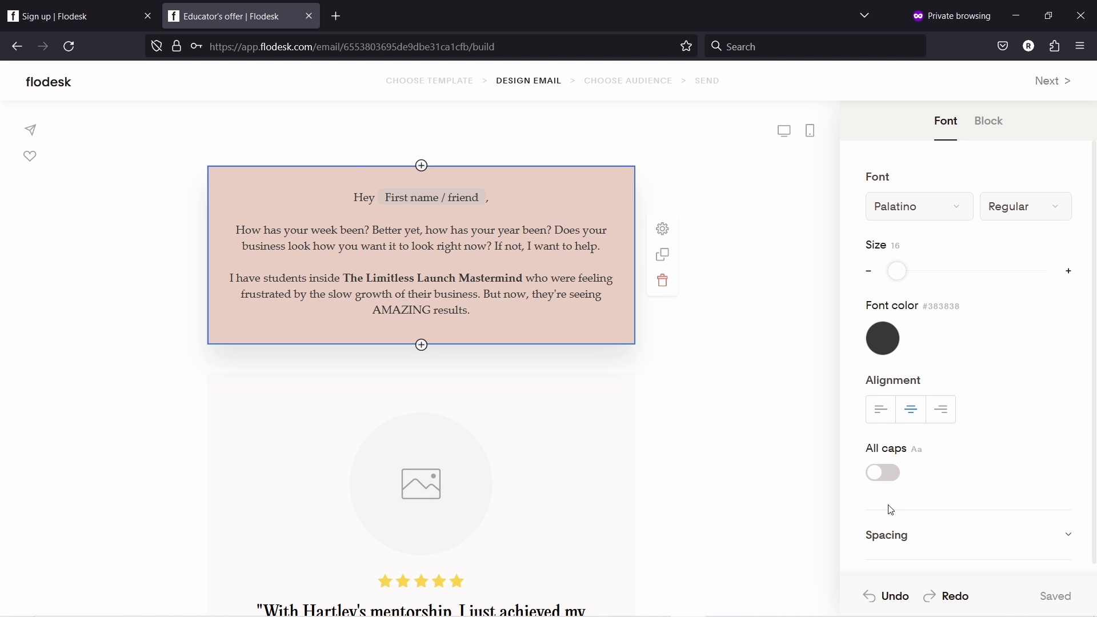
pyautogui.scroll(-1, 894, 446)
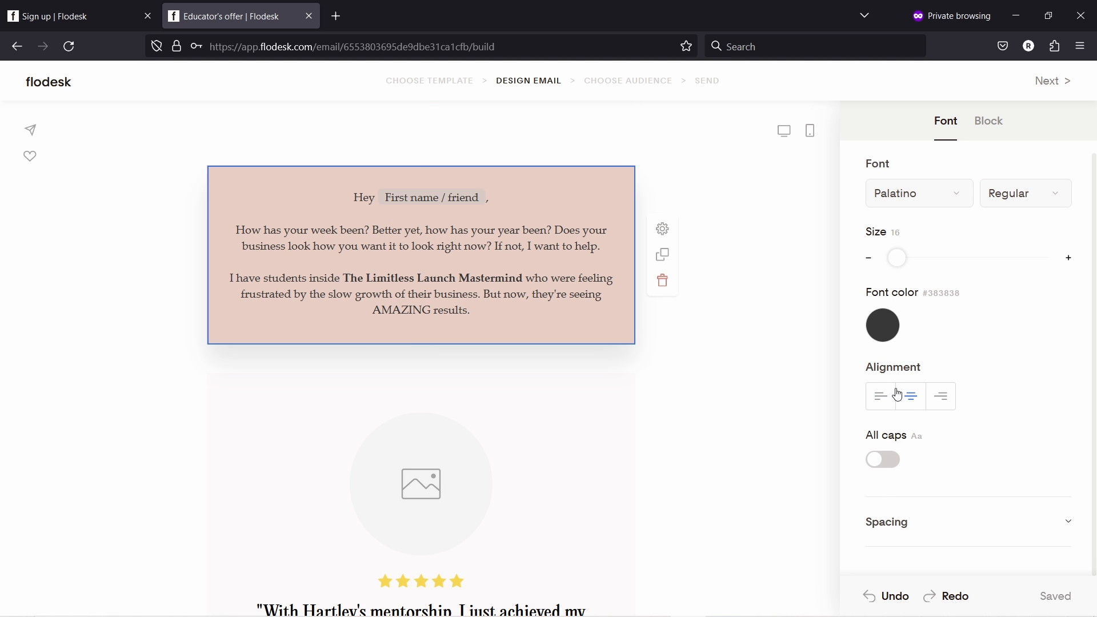
pyautogui.click(887, 466)
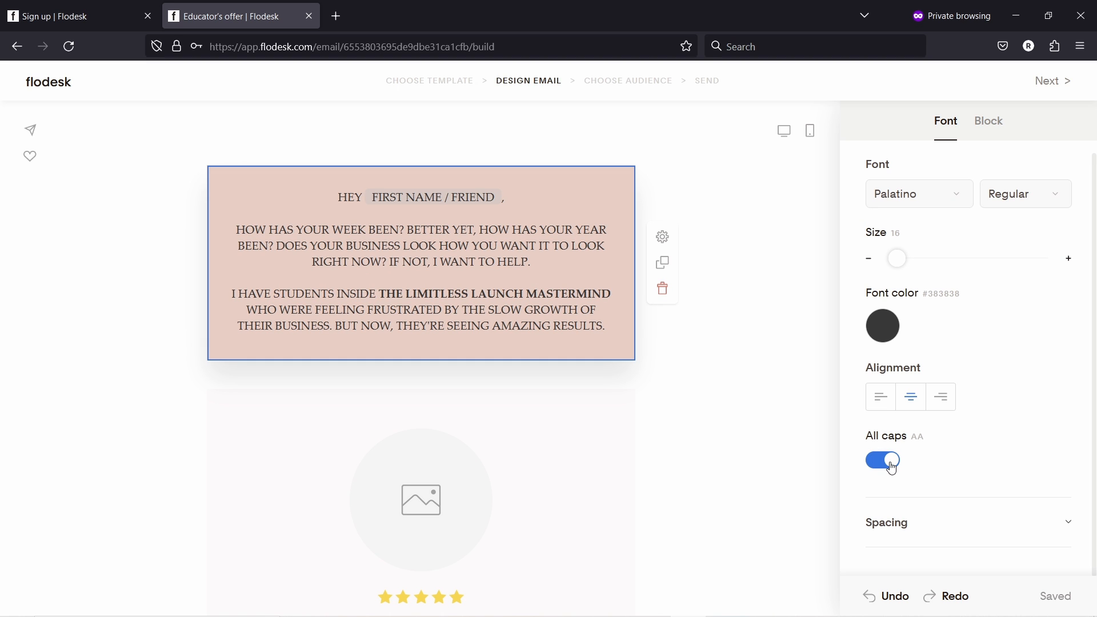
pyautogui.click(887, 461)
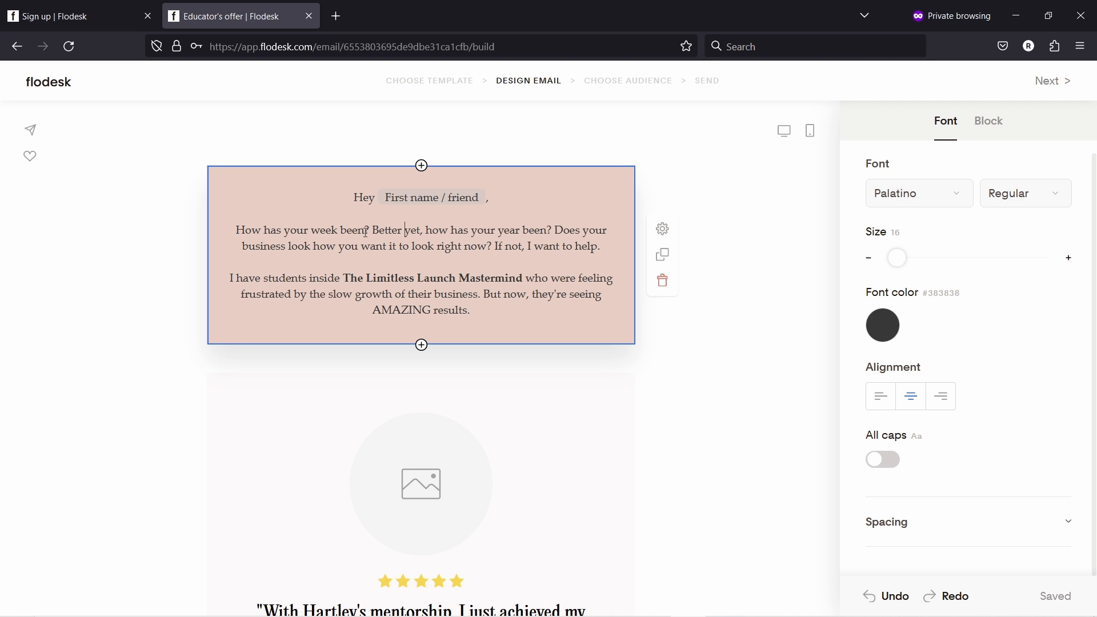
# - Bold 'How has your week been?' and dismiss the link option without adding one
pyautogui.moveTo(372, 230); pyautogui.dragTo(234, 230)
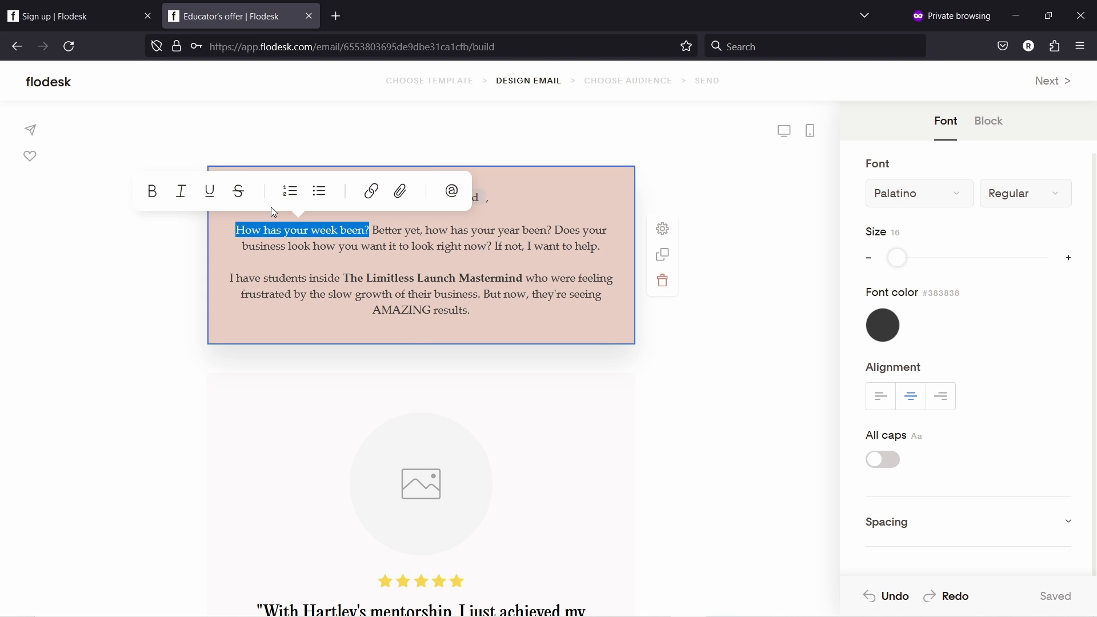
pyautogui.click(152, 192)
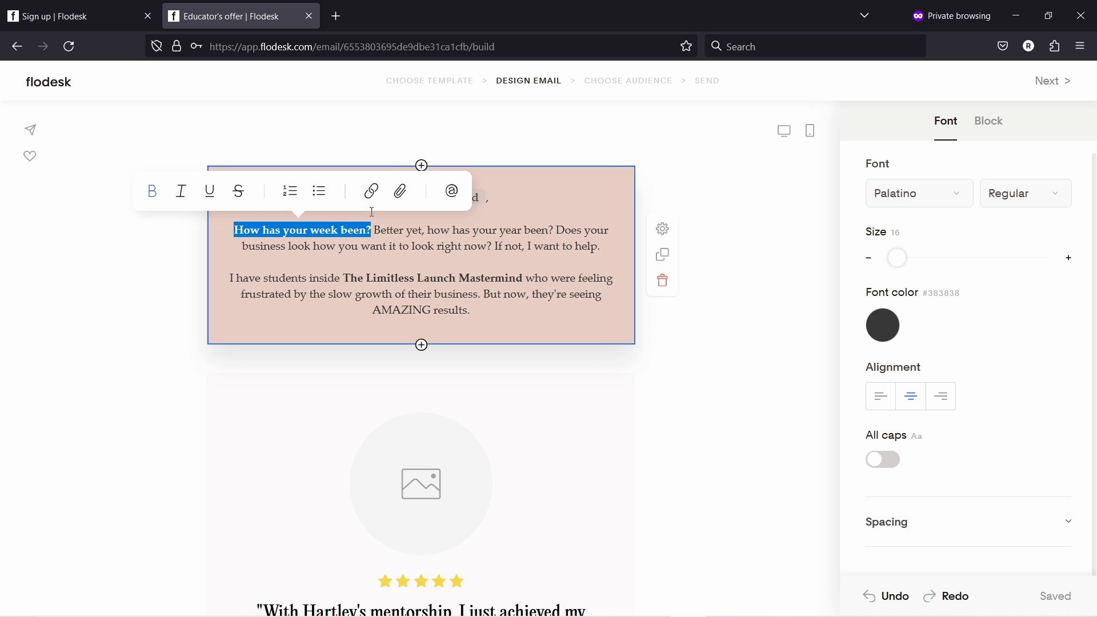
pyautogui.click(371, 191)
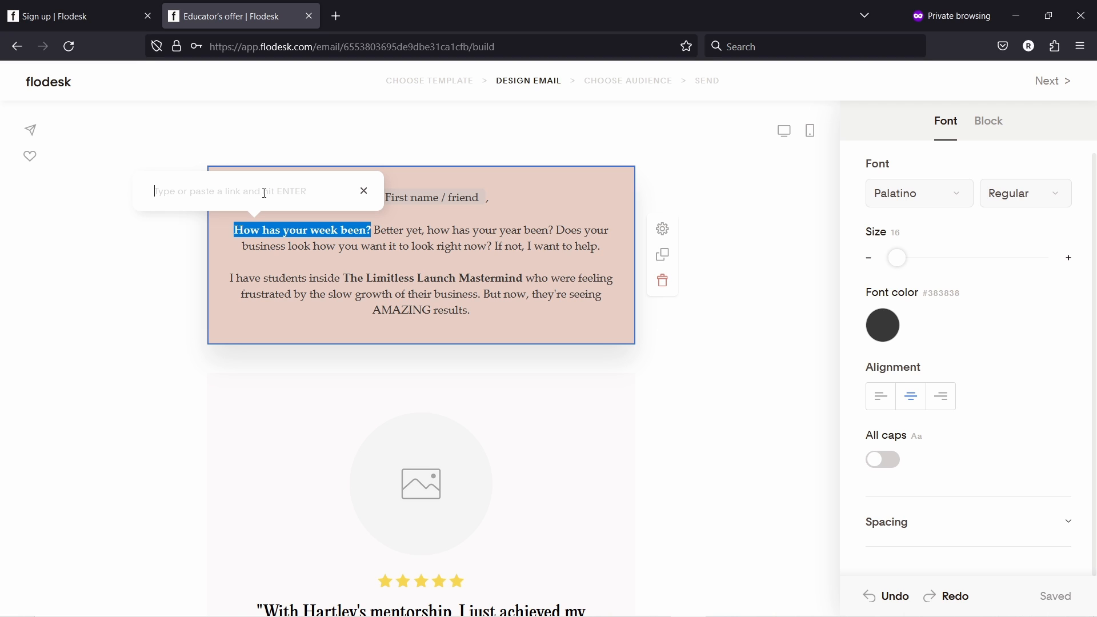
pyautogui.click(364, 191)
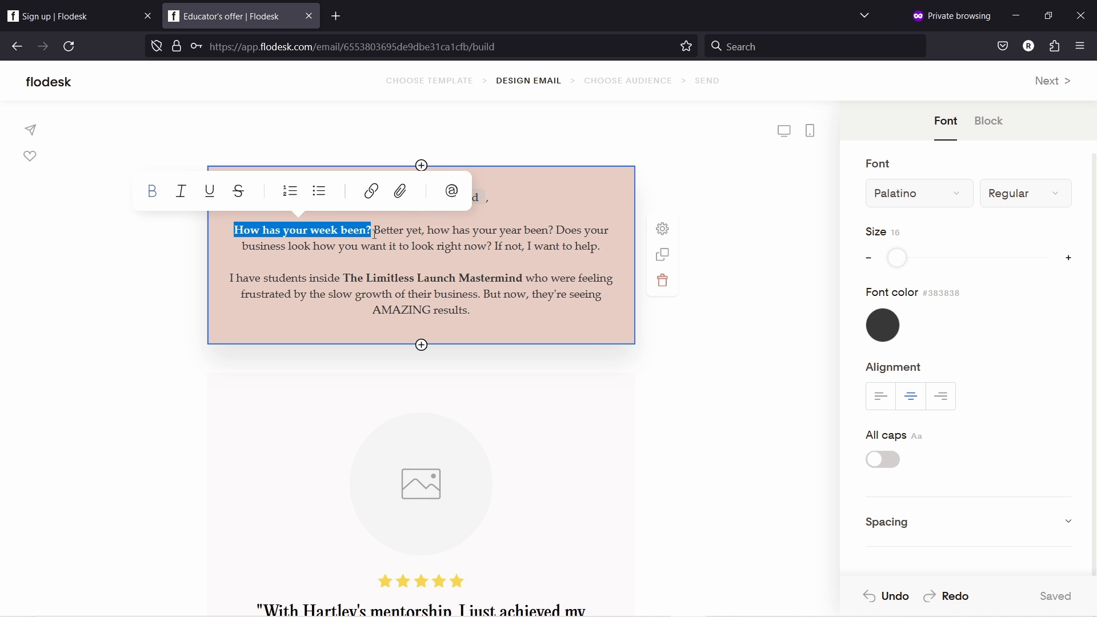
# - Start a file attachment on the selected text, then cancel the upload
pyautogui.click(401, 193)
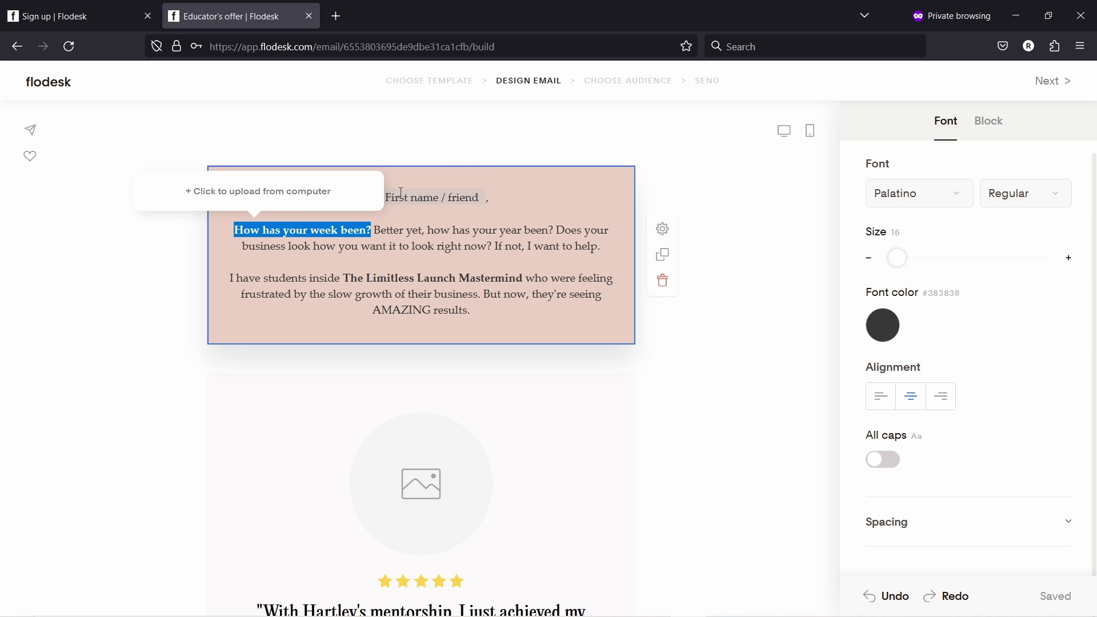
pyautogui.click(222, 190)
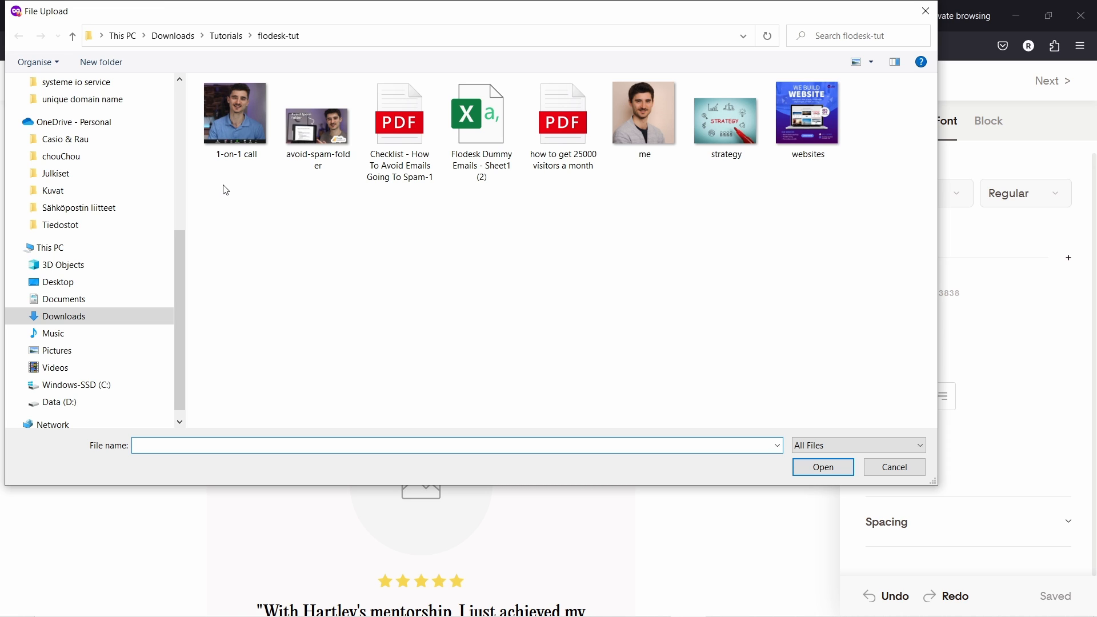
pyautogui.click(895, 468)
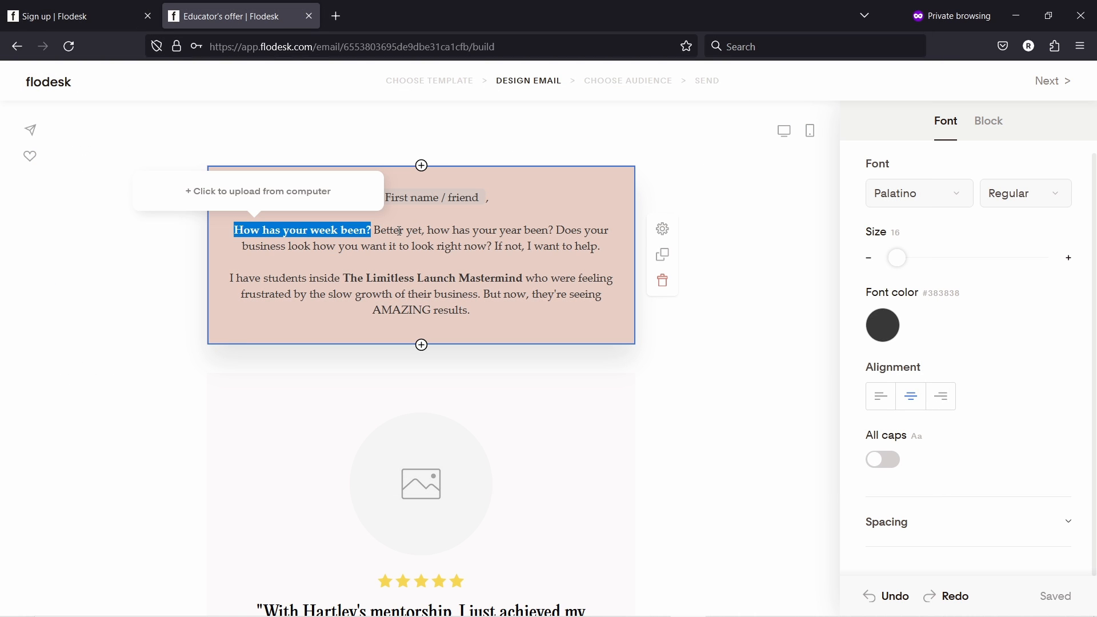
pyautogui.click(447, 214)
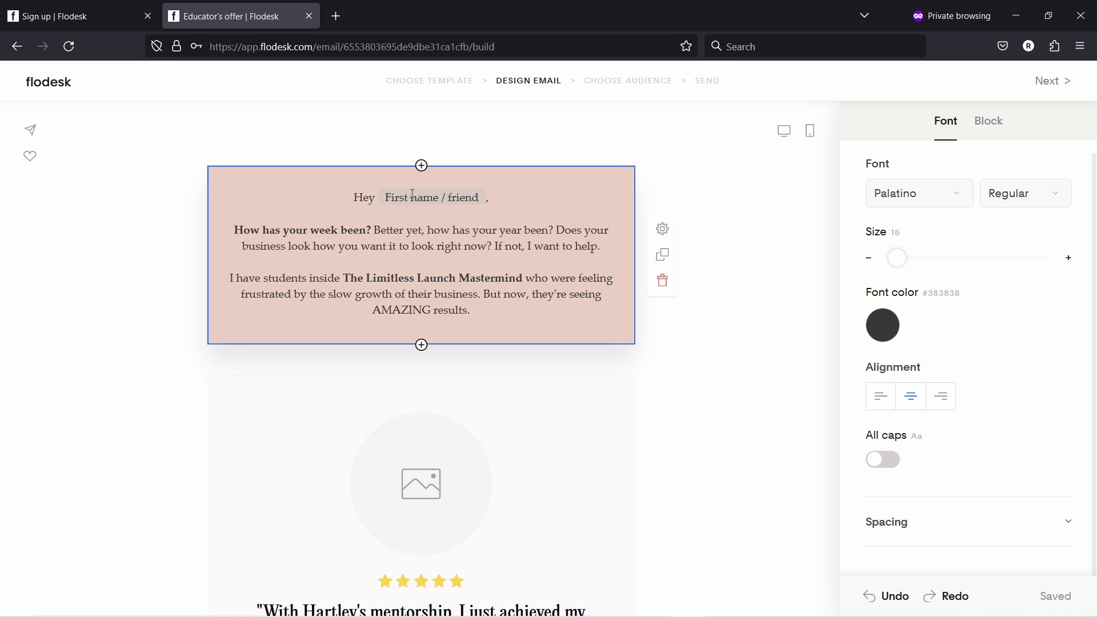
# - Swap the old First name merge tag for a new one with 'Friend' as its fallback
pyautogui.click(454, 198)
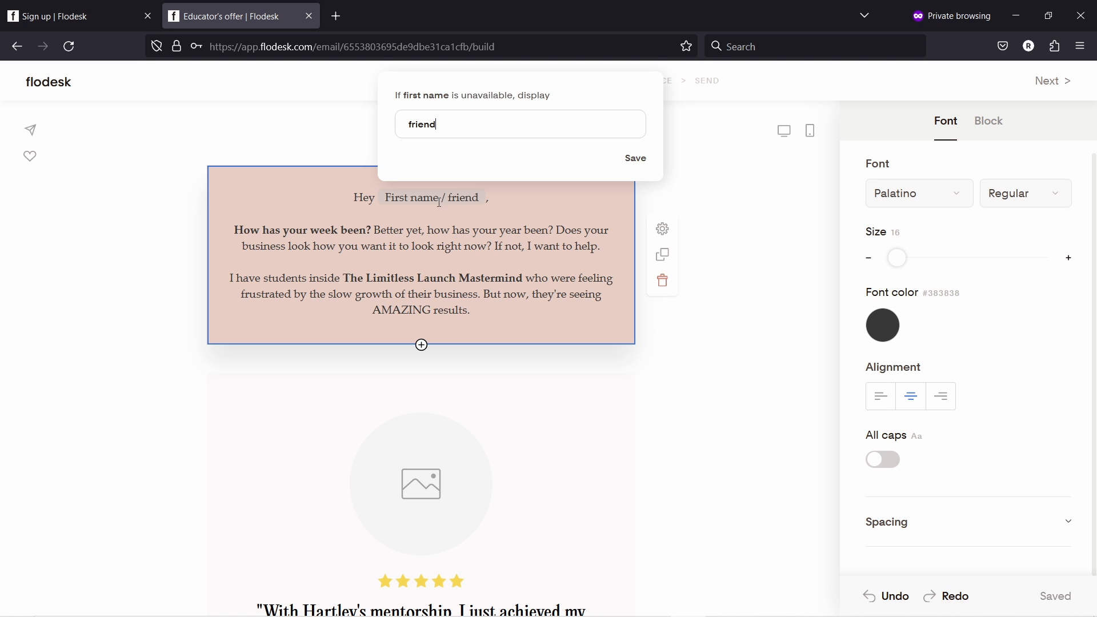
pyautogui.click(484, 200)
pyautogui.moveTo(481, 196); pyautogui.dragTo(384, 196)
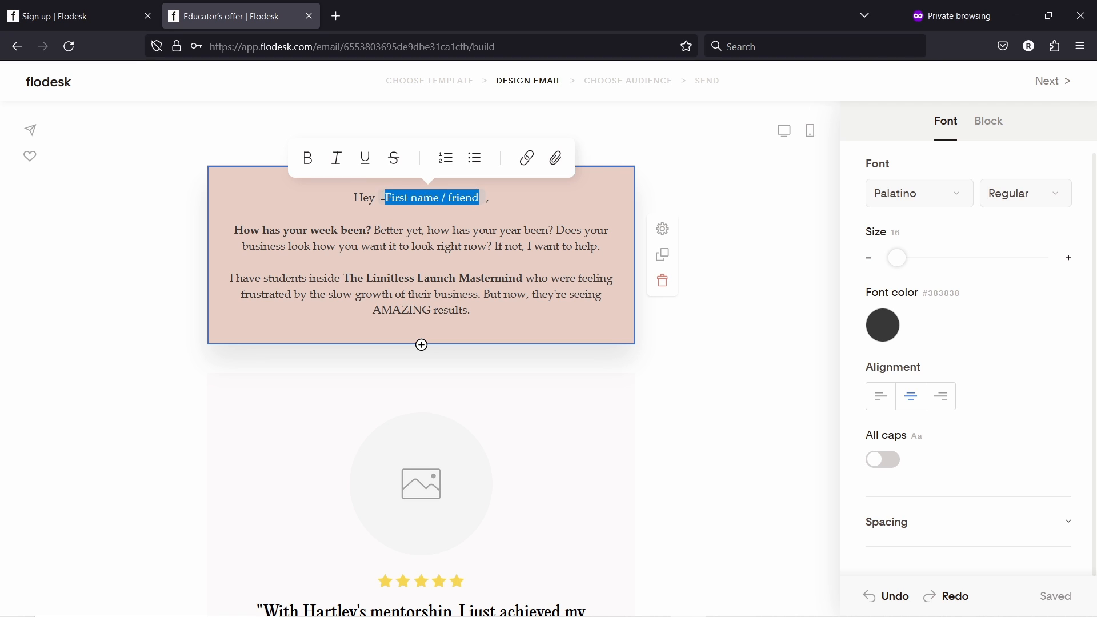
pyautogui.press('BackSpace')
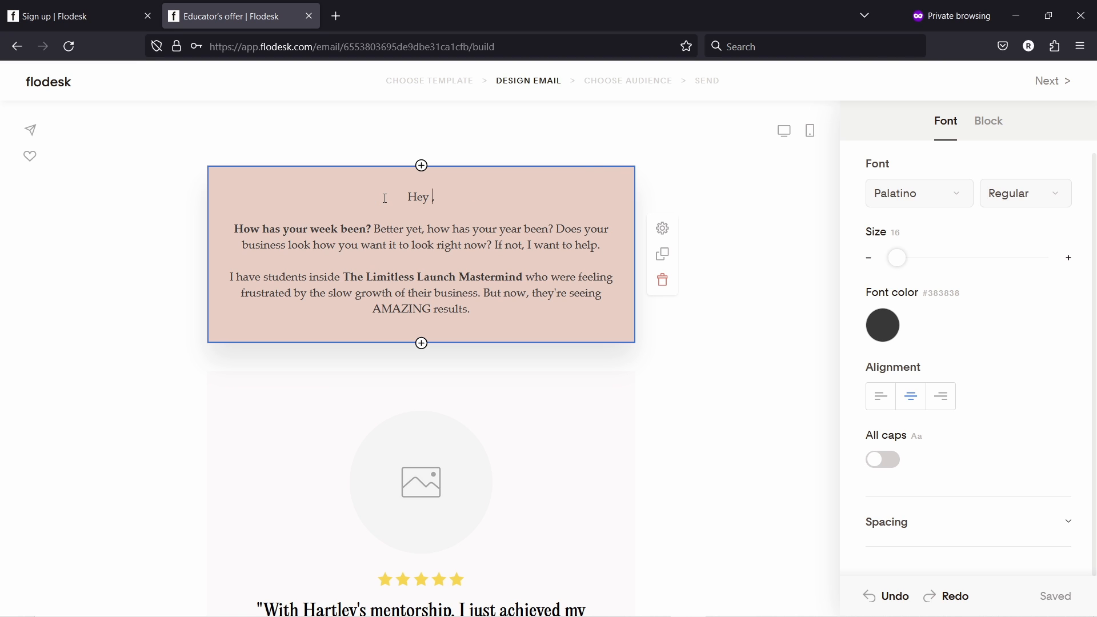
pyautogui.write('@')
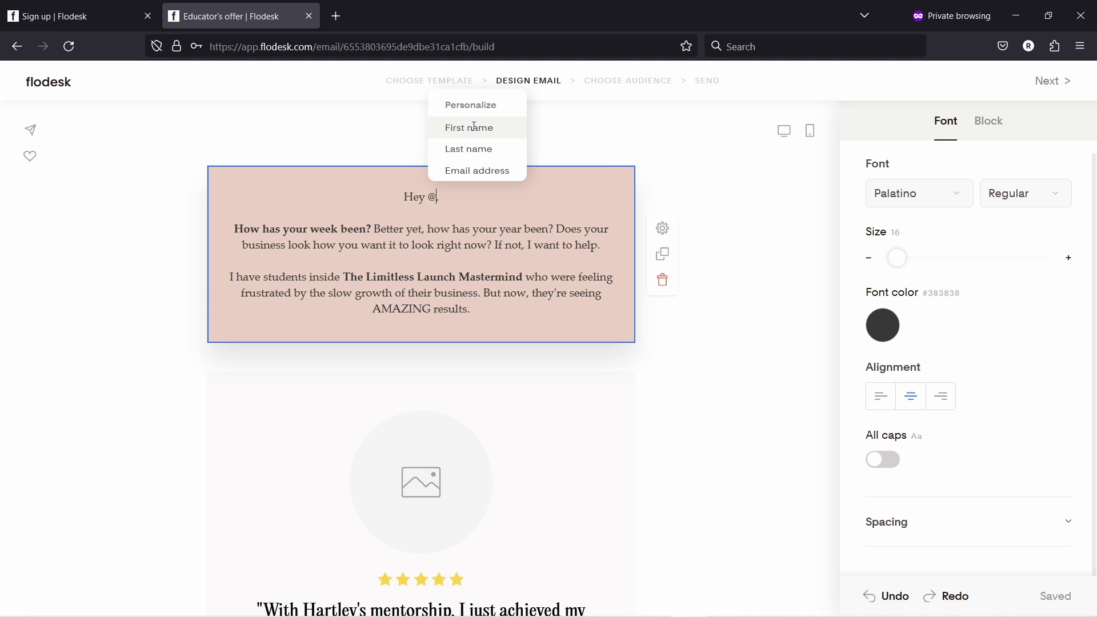
pyautogui.click(468, 128)
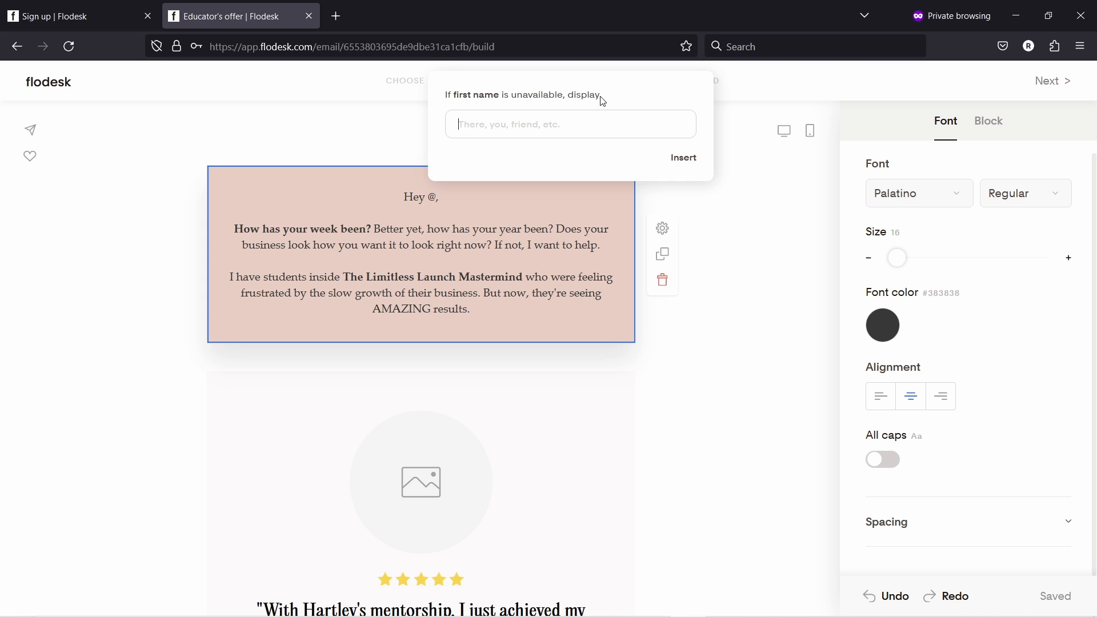
pyautogui.click(484, 121)
pyautogui.write('Friend')
pyautogui.click(692, 163)
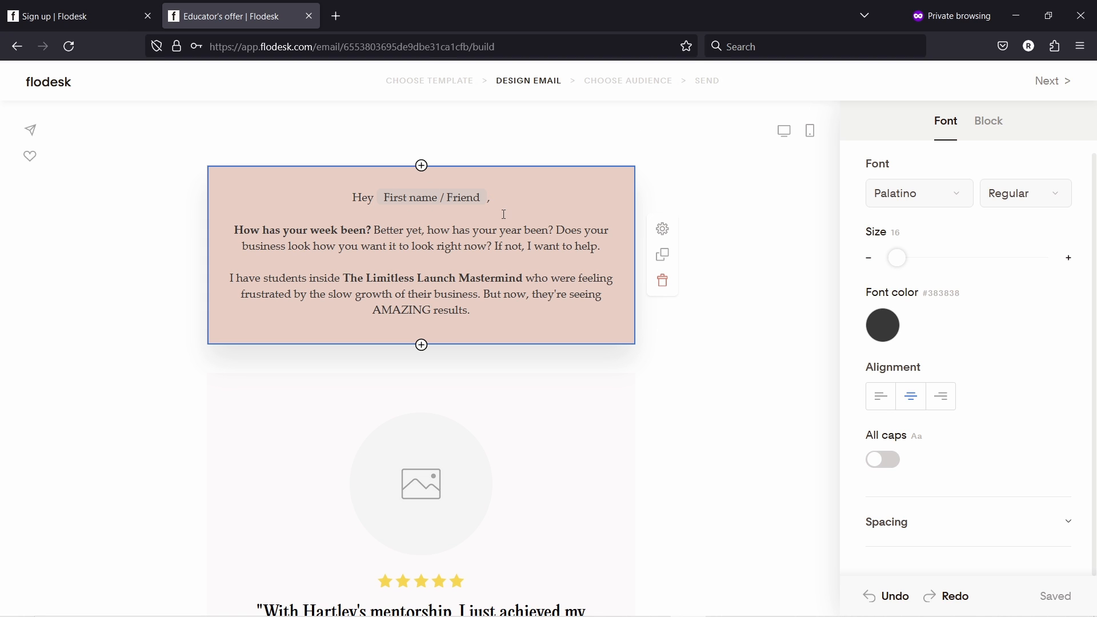
pyautogui.scroll(-3, 503, 214)
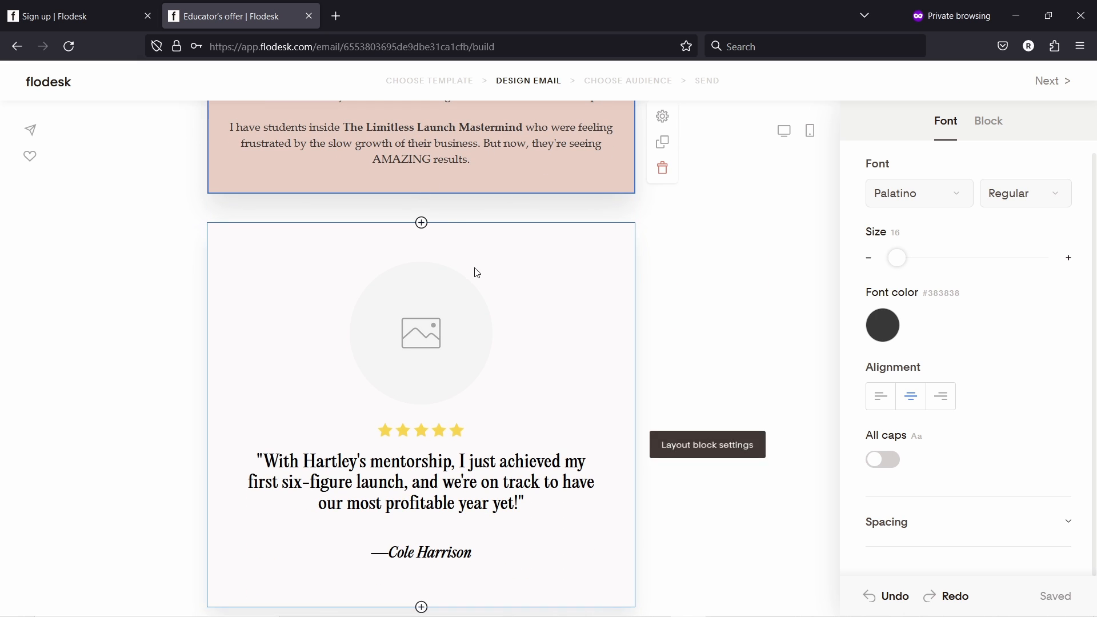
# - Upload the 'me' portrait photo into the testimonial's circular image
pyautogui.click(419, 333)
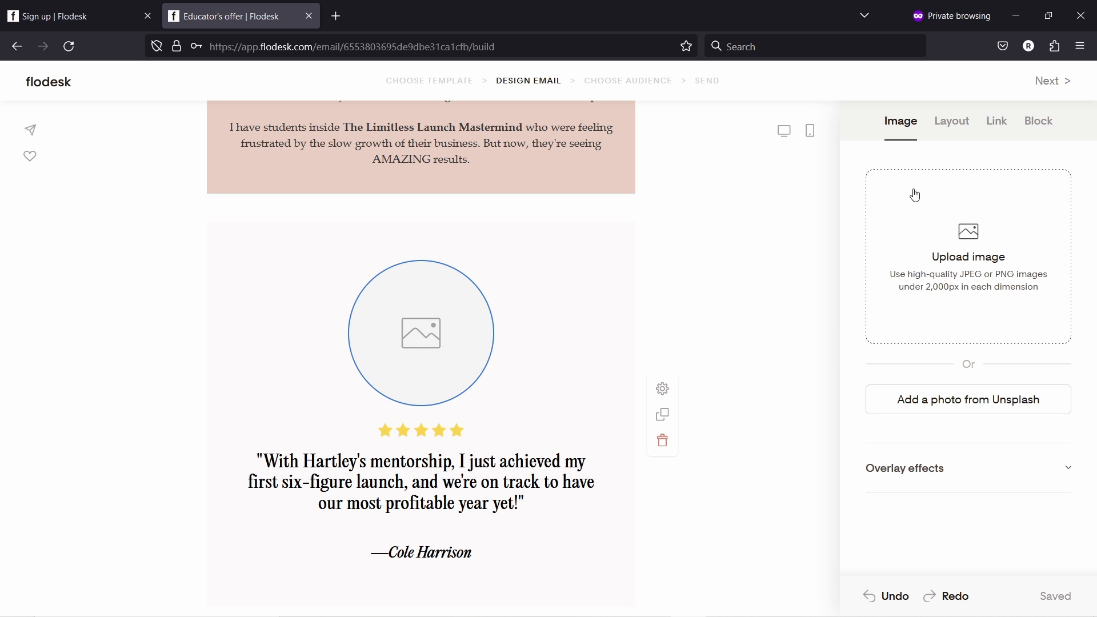
pyautogui.click(951, 261)
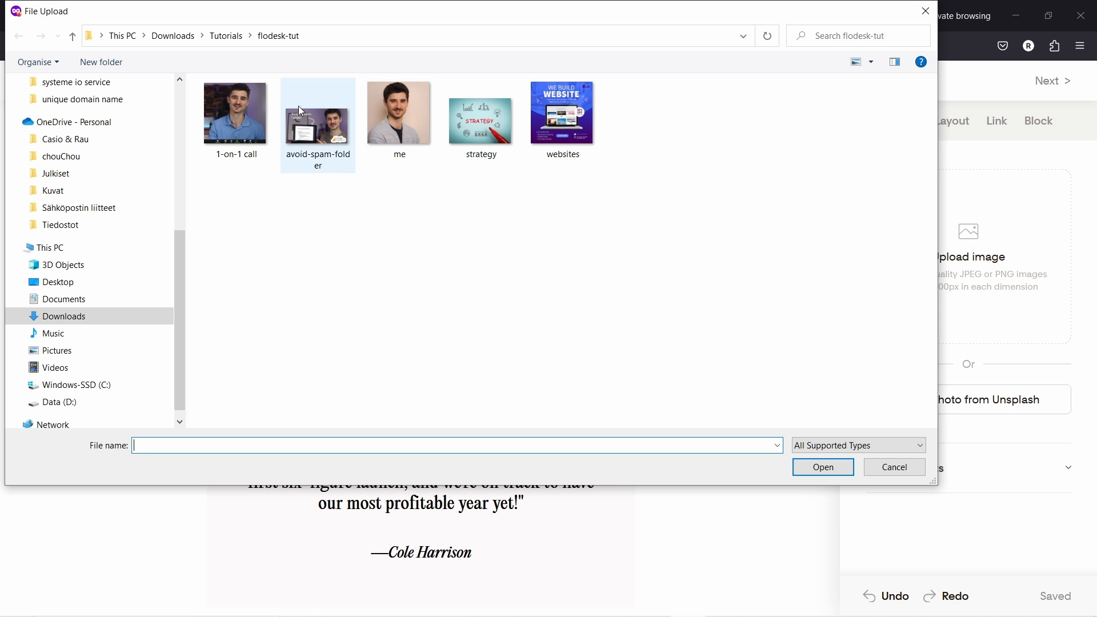
pyautogui.click(382, 112)
pyautogui.click(823, 467)
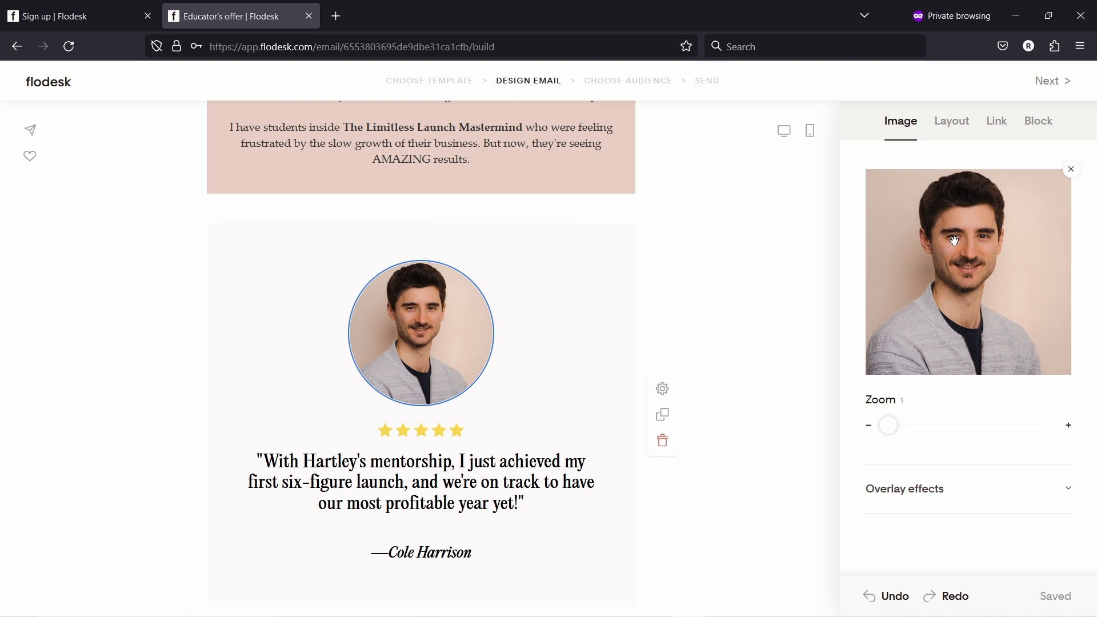
# - Set the image's black overlay opacity to 0 so the portrait is untinted
pyautogui.click(911, 490)
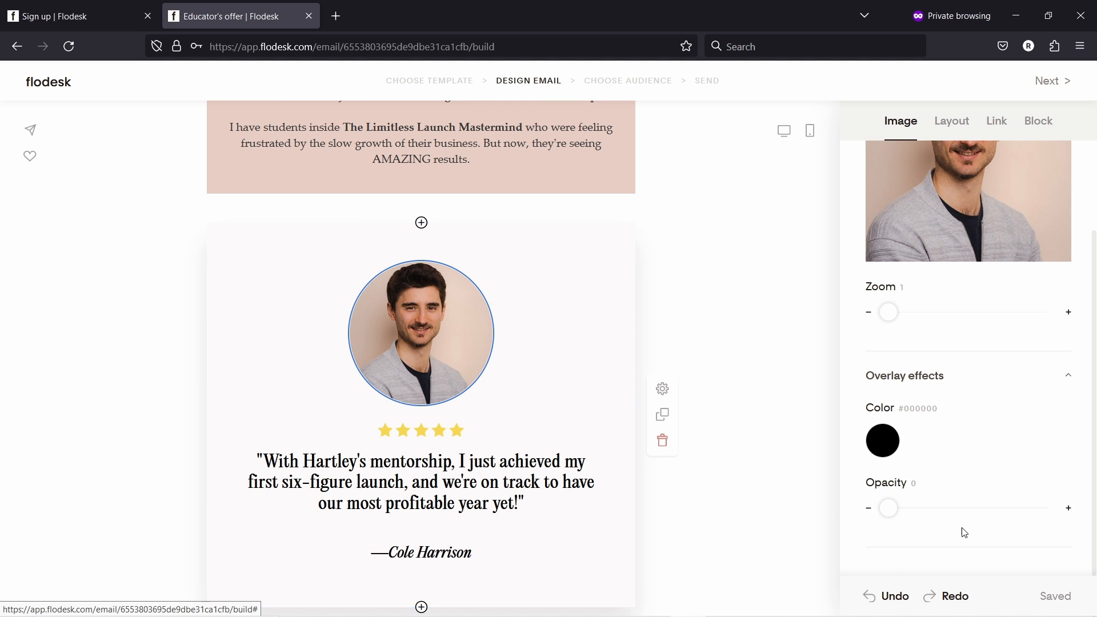
pyautogui.moveTo(888, 507)
pyautogui.mouseDown()
pyautogui.moveTo(1000, 507)
pyautogui.moveTo(877, 503)
pyautogui.mouseUp()
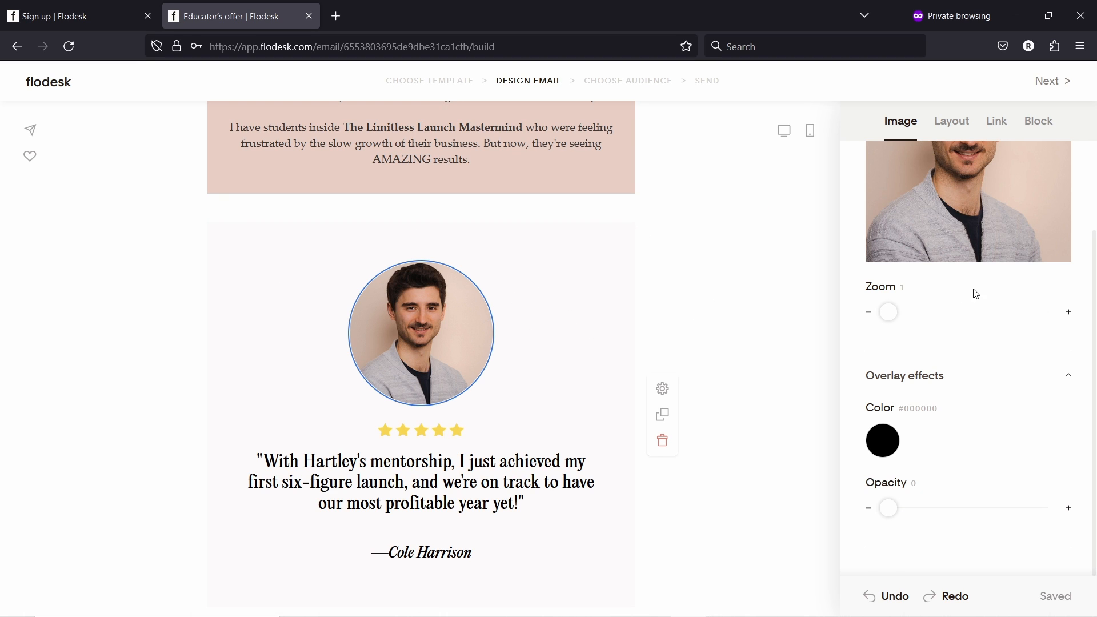
pyautogui.scroll(2, 974, 288)
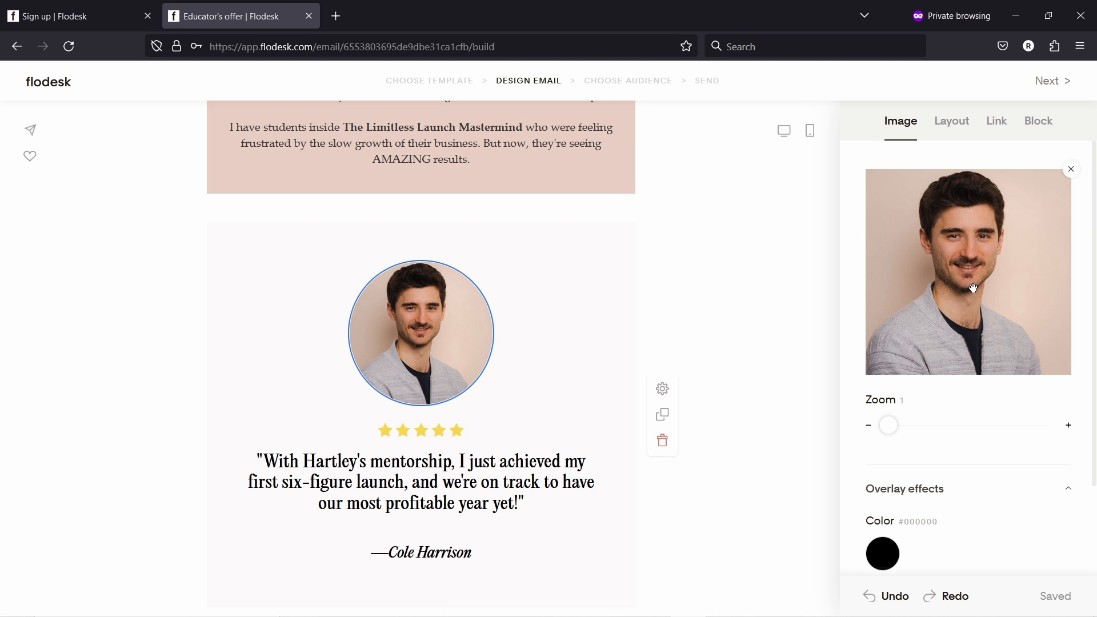
# - Try the 'You are worth the investment' photo layout for the block
pyautogui.click(952, 122)
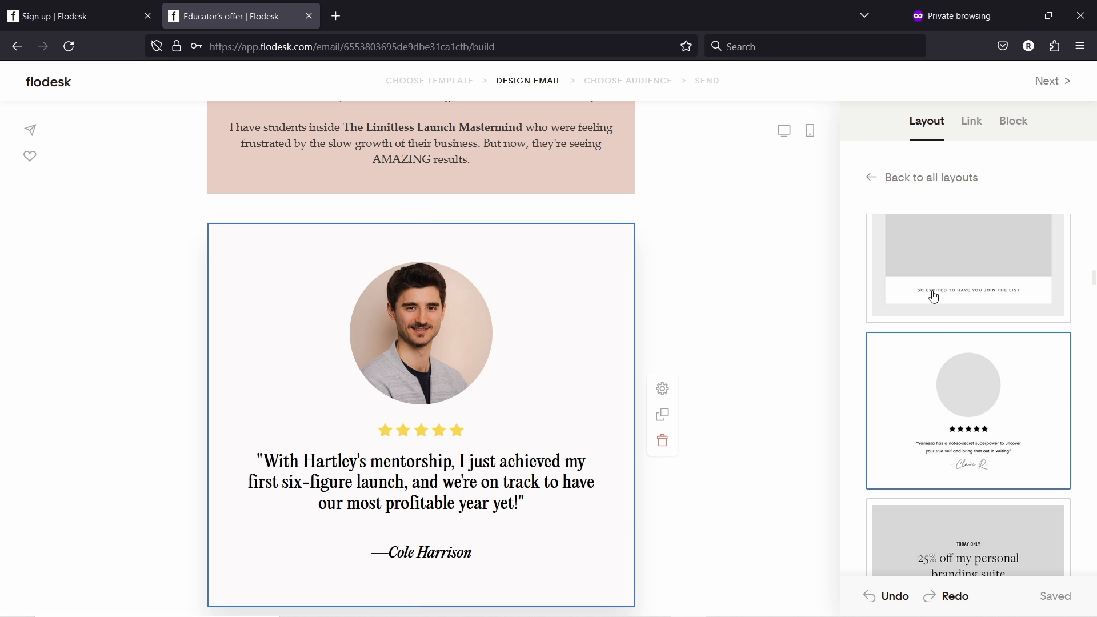
pyautogui.scroll(-4, 934, 298)
pyautogui.scroll(-8, 934, 297)
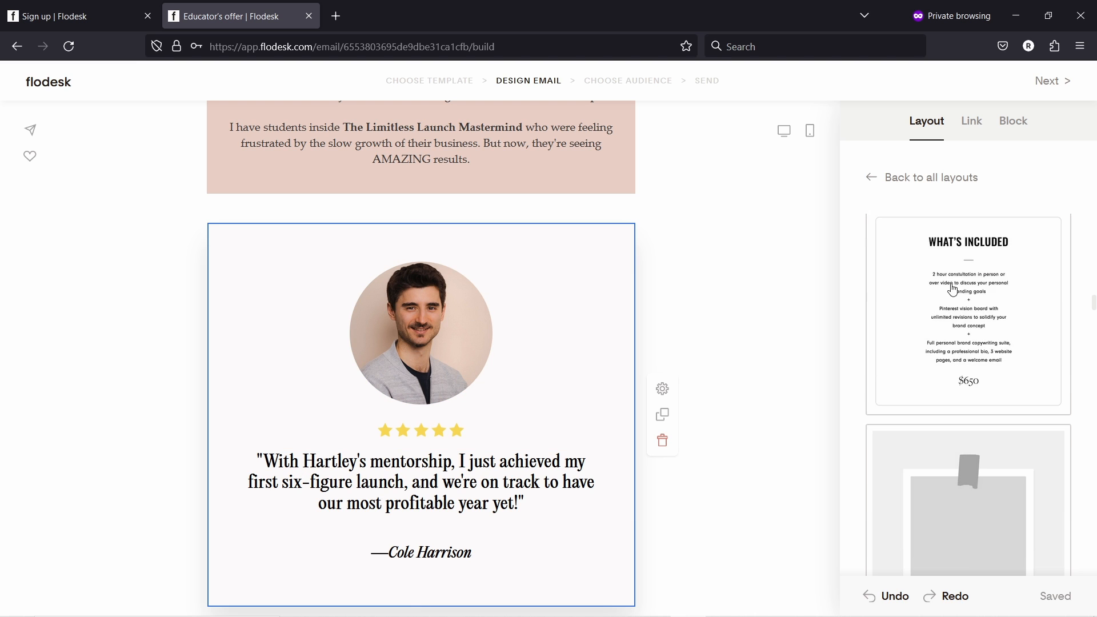
pyautogui.scroll(-5, 995, 265)
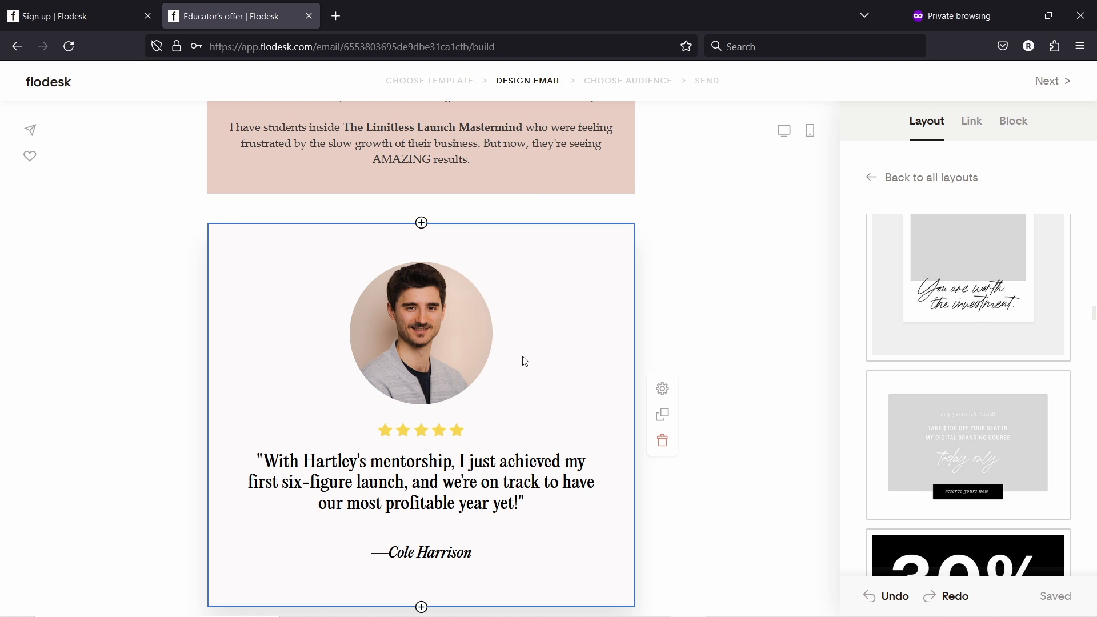
pyautogui.click(980, 287)
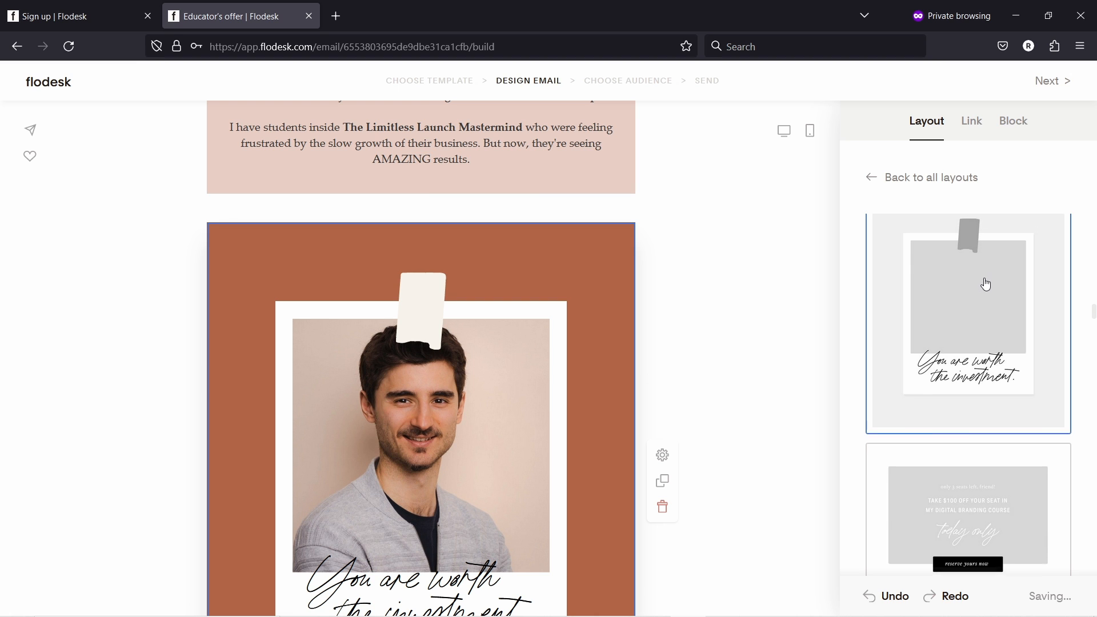
# - Try the Fresh gnocchi '01' layout on the photo block instead
pyautogui.scroll(-3, 356, 333)
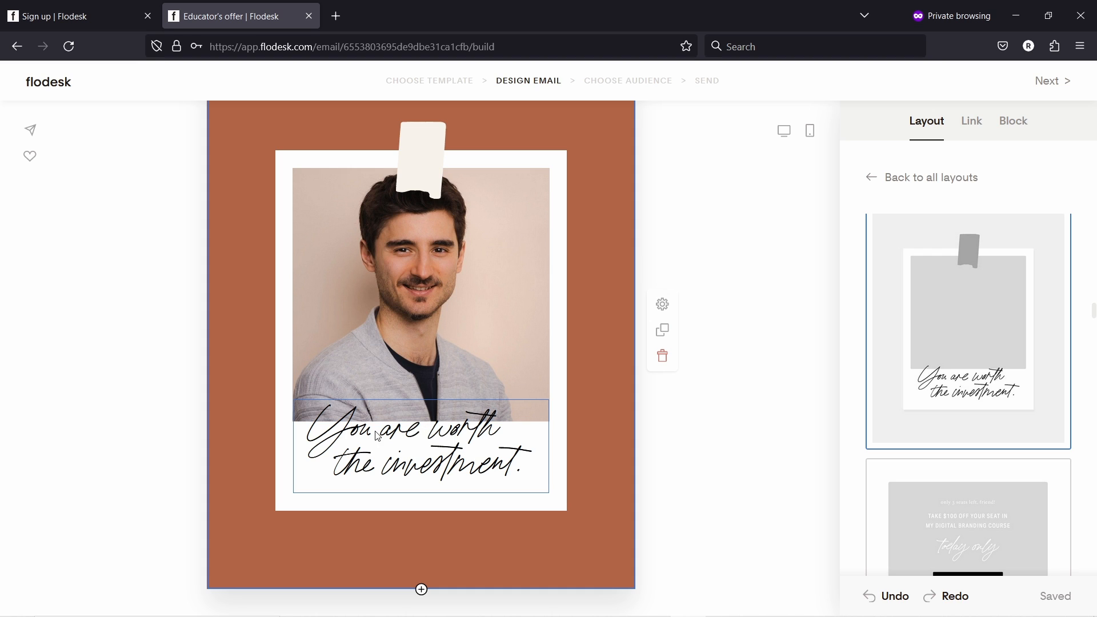
pyautogui.scroll(3, 443, 457)
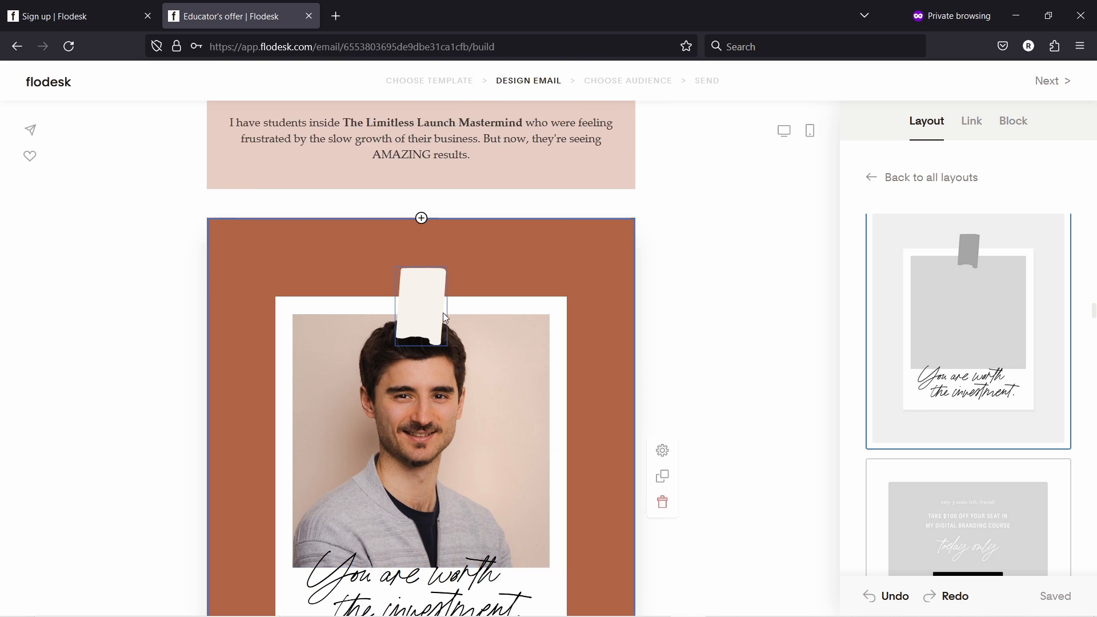
pyautogui.scroll(-3, 431, 461)
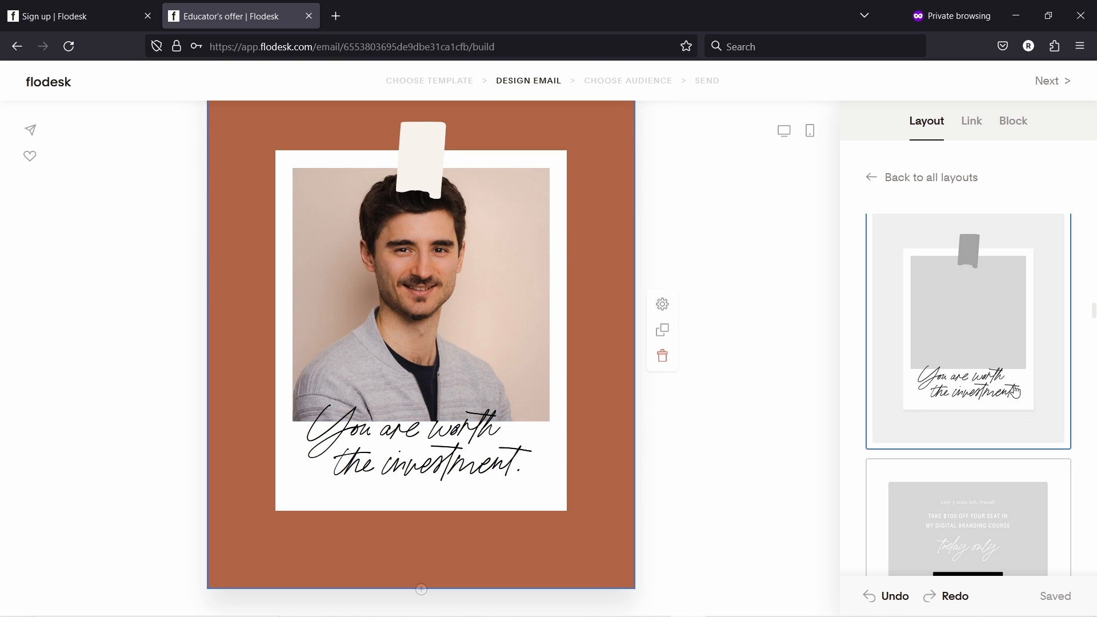
pyautogui.scroll(-5, 989, 360)
pyautogui.scroll(-3, 988, 346)
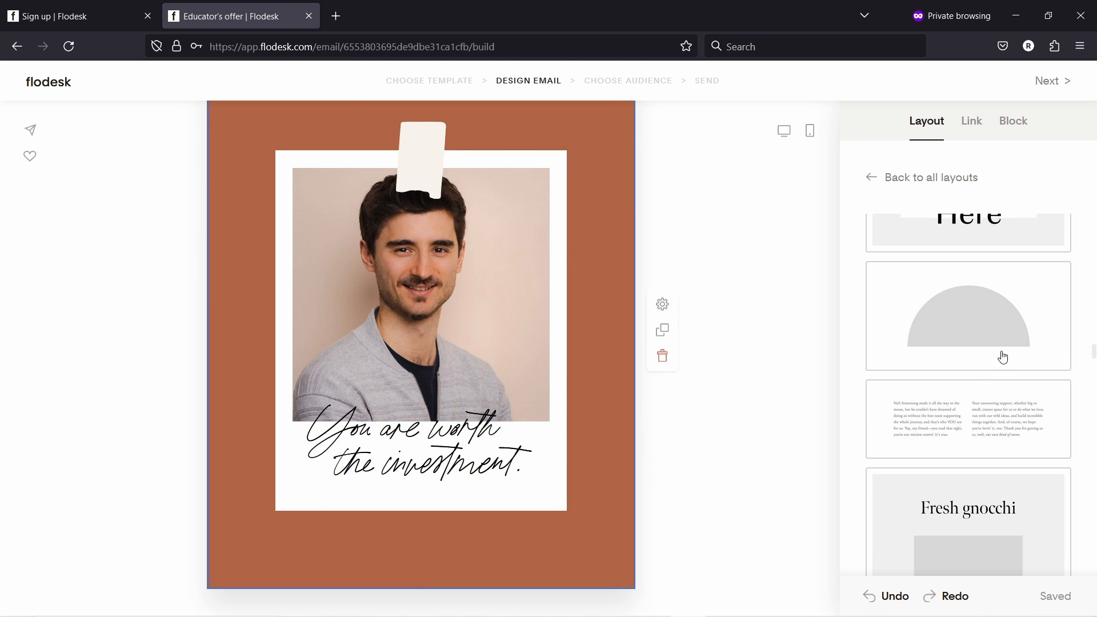
pyautogui.scroll(-3, 999, 355)
pyautogui.click(958, 296)
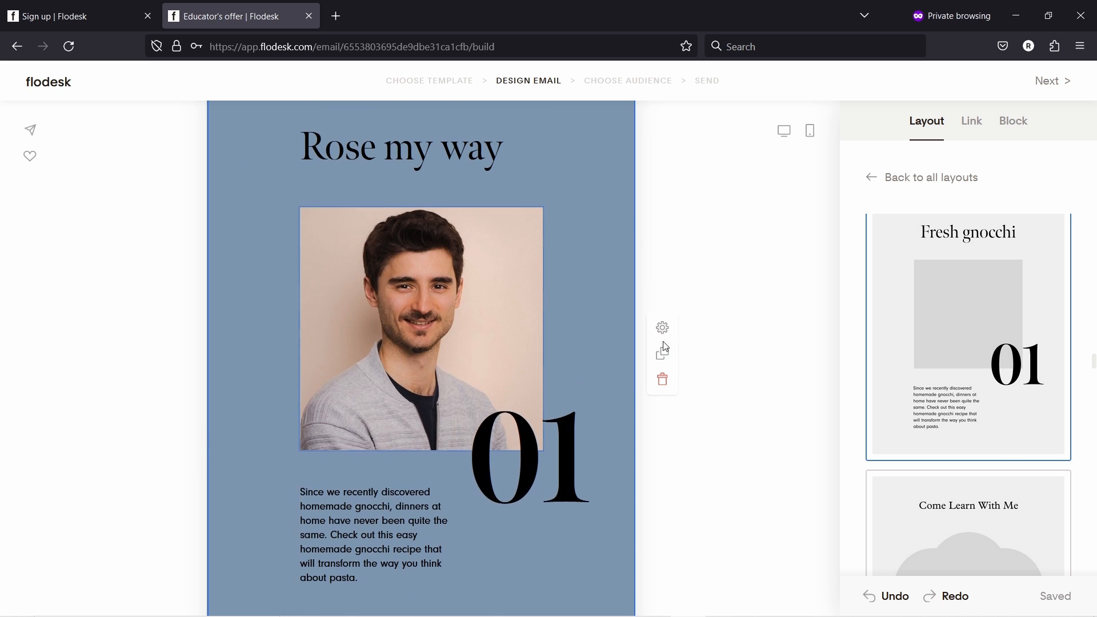
# - Apply the testimonial layout with photo, name, quote and star rating
pyautogui.scroll(-8, 981, 437)
pyautogui.scroll(-10, 981, 432)
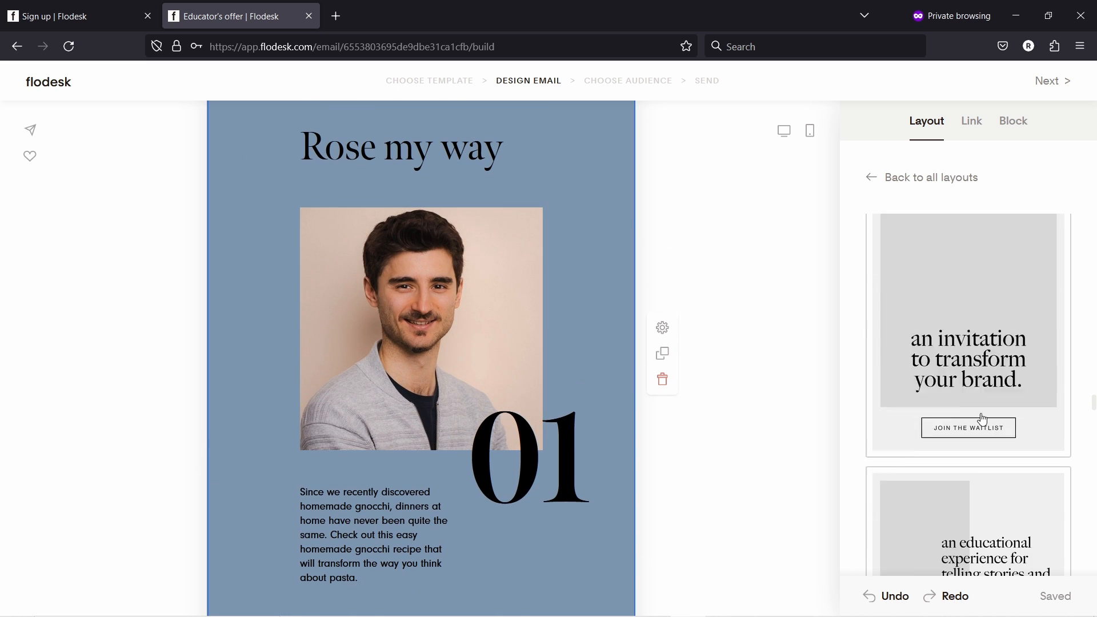
pyautogui.scroll(-10, 989, 416)
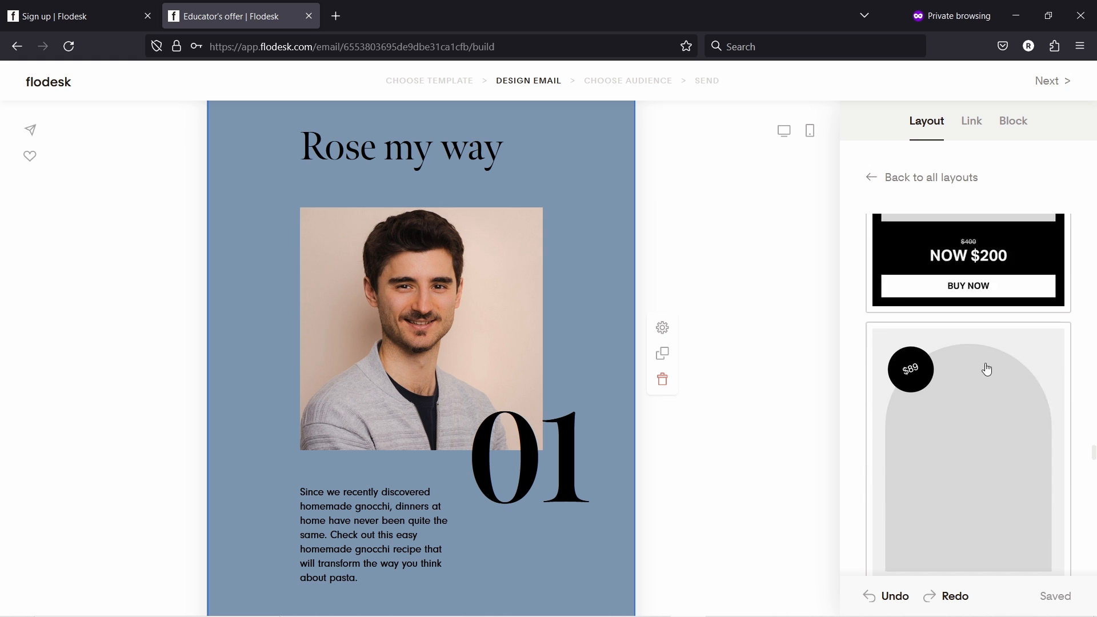
pyautogui.scroll(-9, 992, 367)
pyautogui.scroll(3, 994, 372)
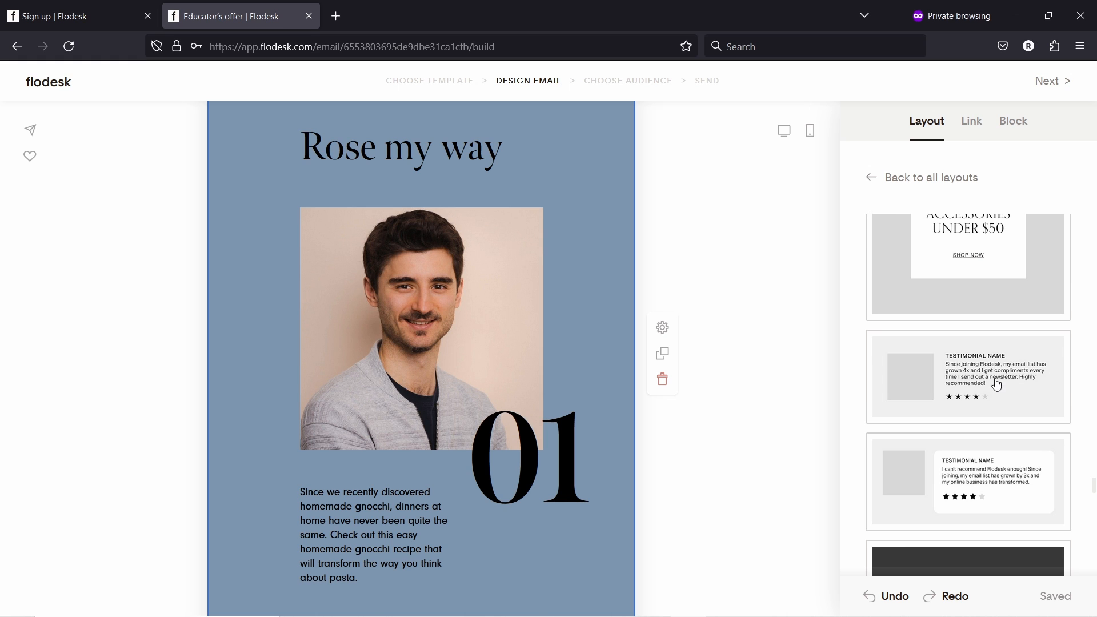
pyautogui.click(984, 361)
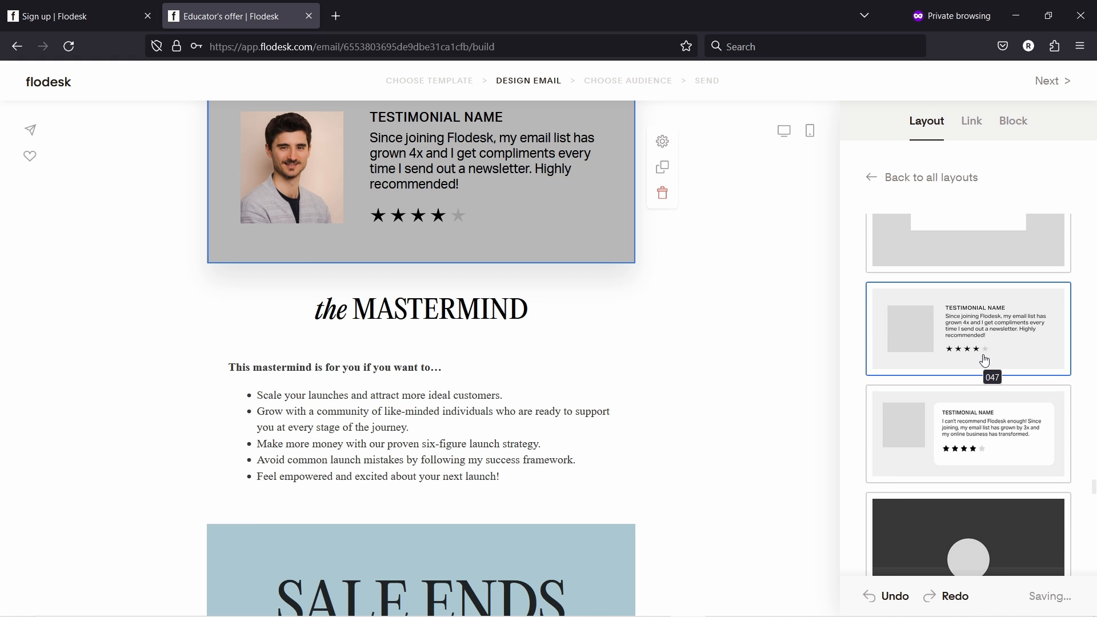
# - Set the testimonial block's background to white #FFFFFF
pyautogui.scroll(3, 489, 249)
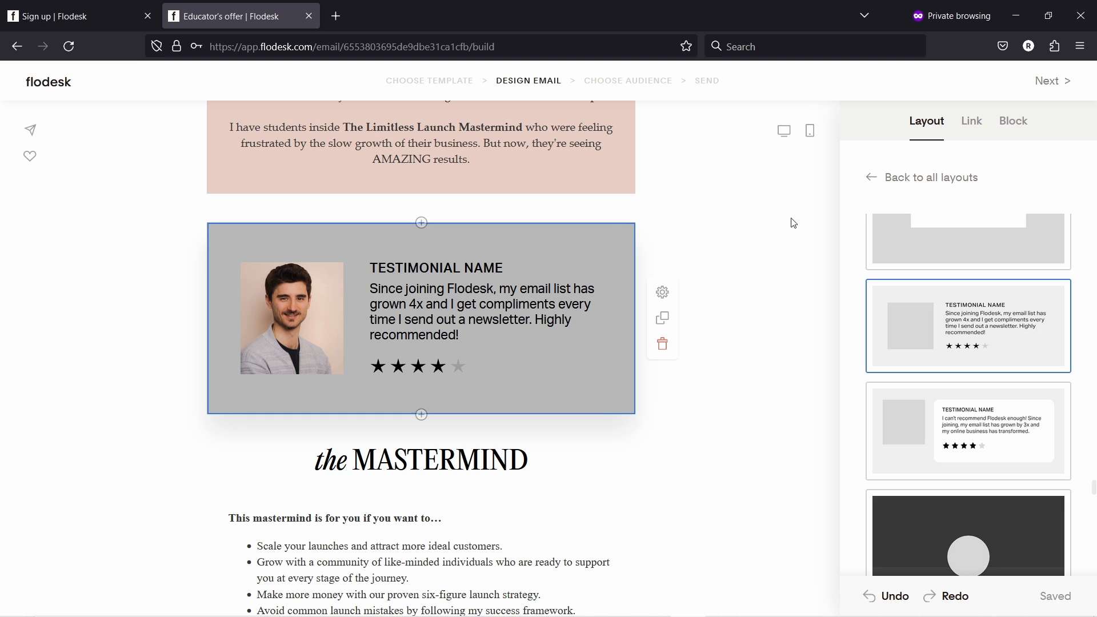
pyautogui.click(1017, 128)
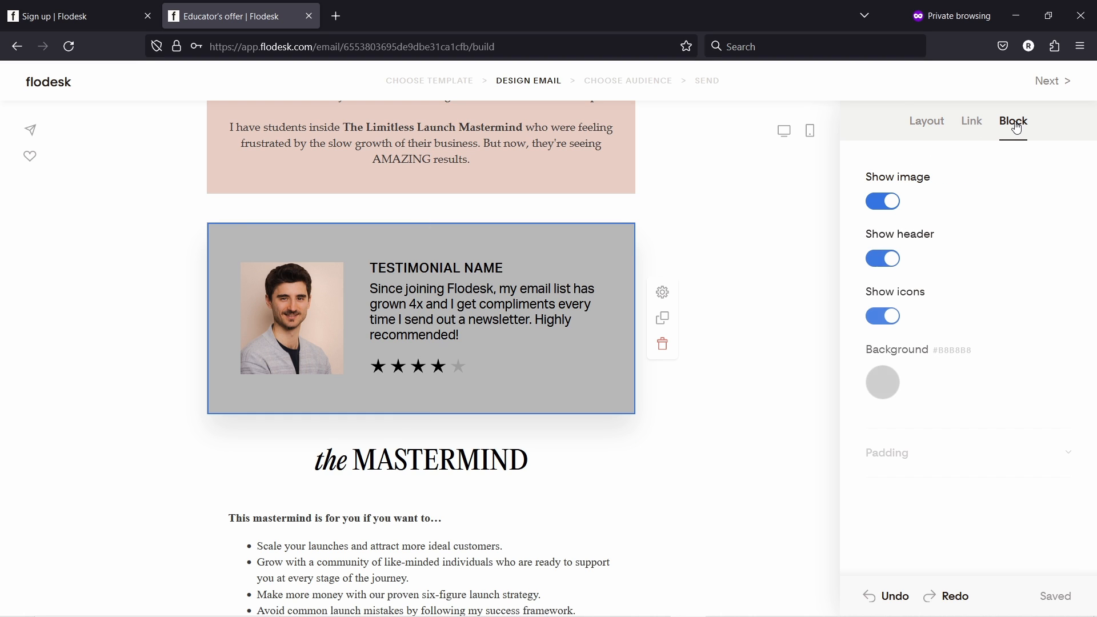
pyautogui.click(883, 384)
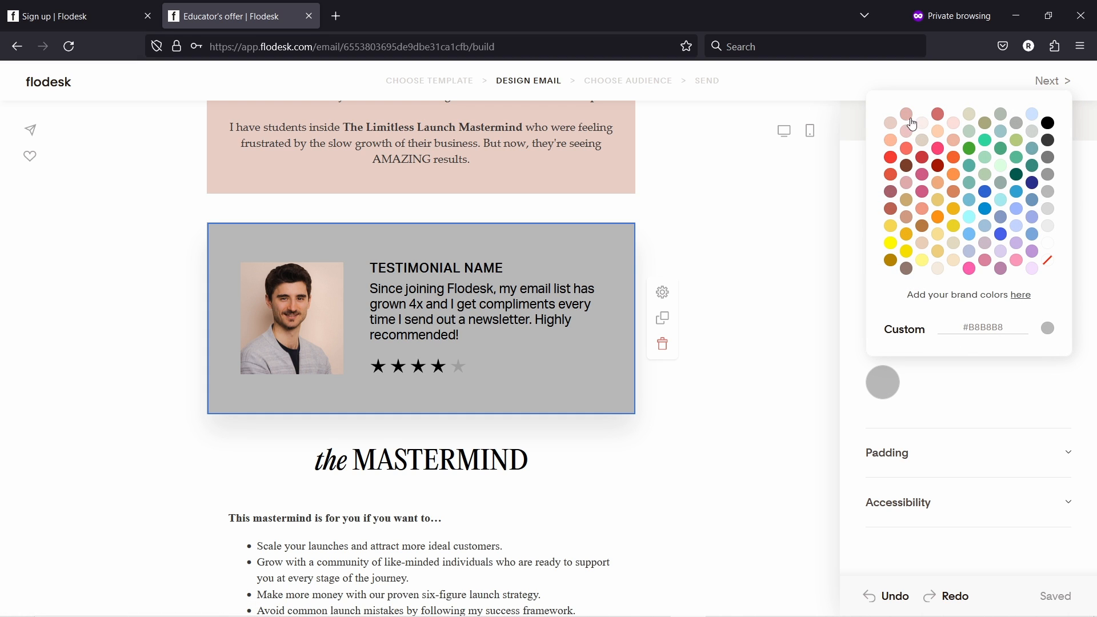
pyautogui.click(1049, 245)
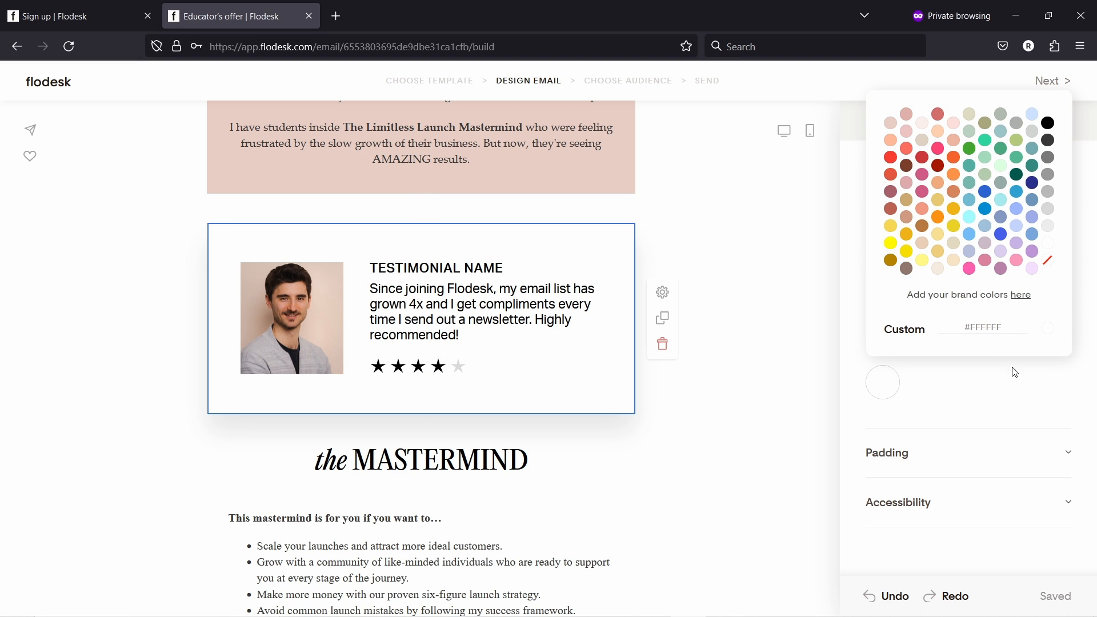
pyautogui.click(990, 392)
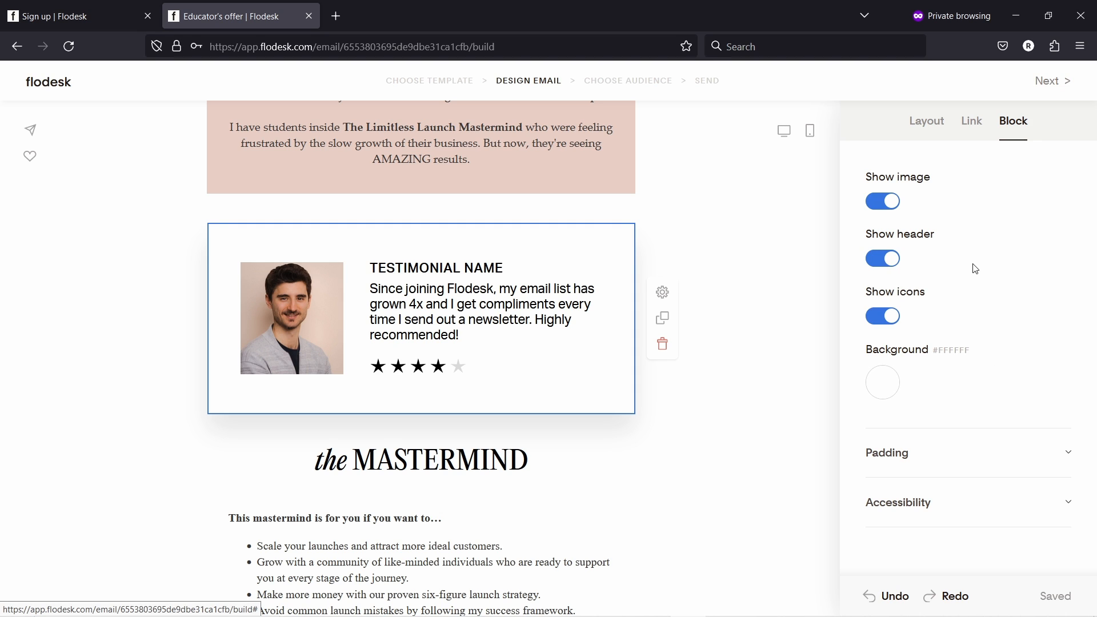
# - Toggle Show image and Show icons off and back on, keeping photo and stars visible
pyautogui.click(889, 204)
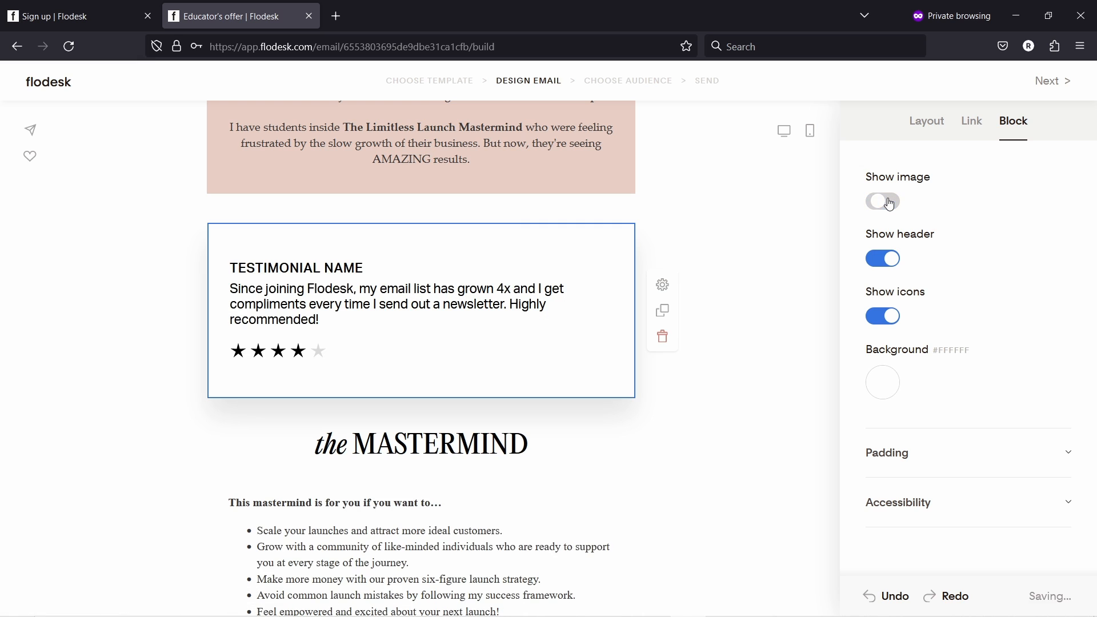
pyautogui.click(884, 202)
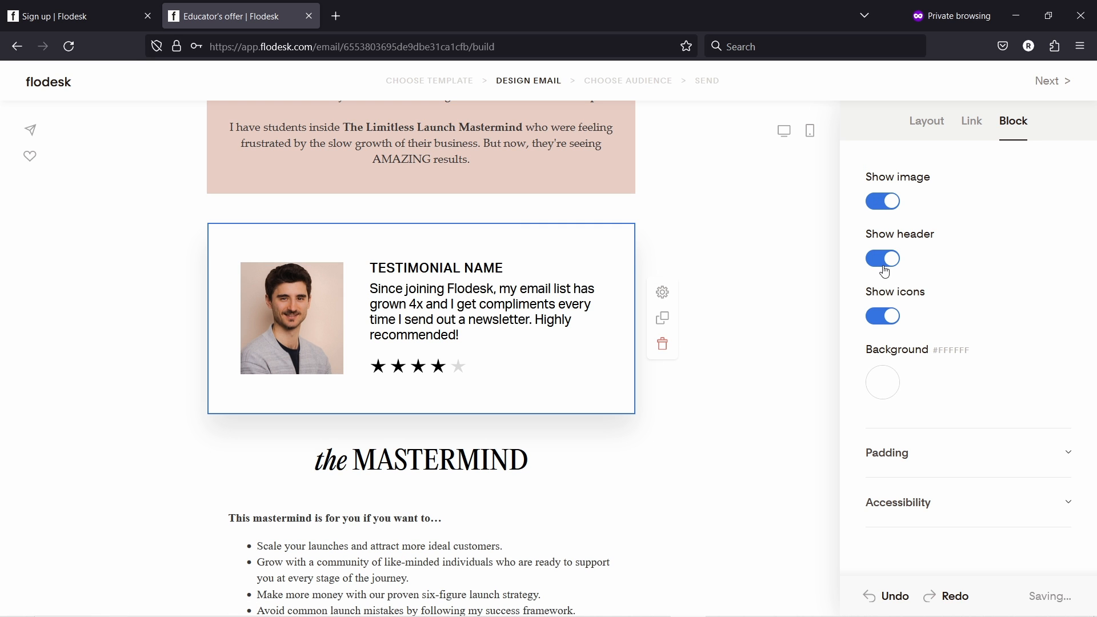
pyautogui.click(889, 321)
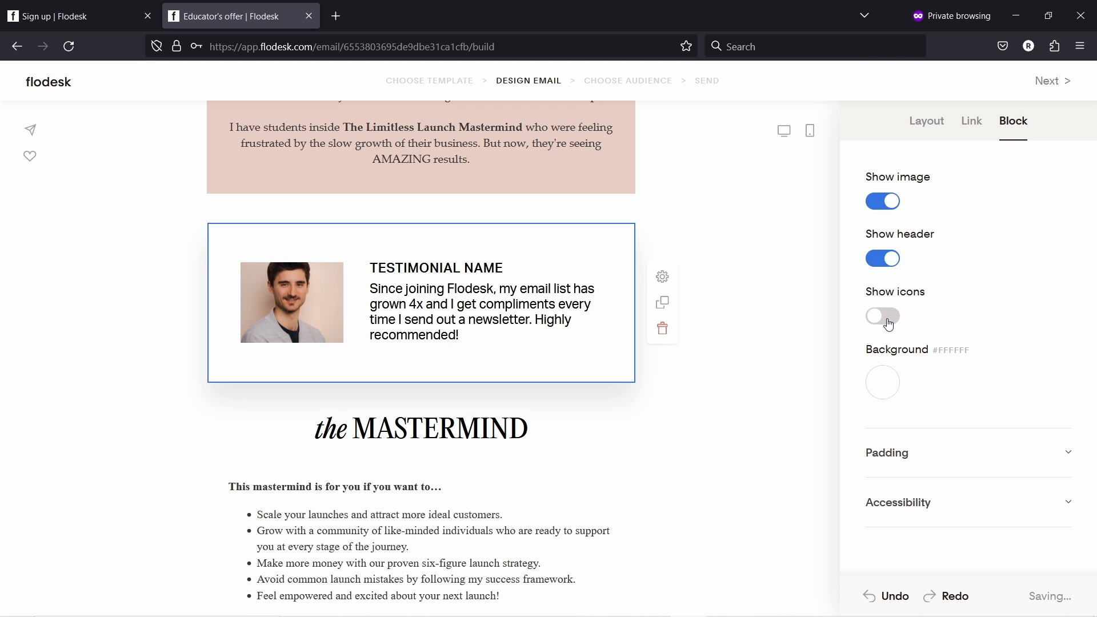
pyautogui.click(886, 321)
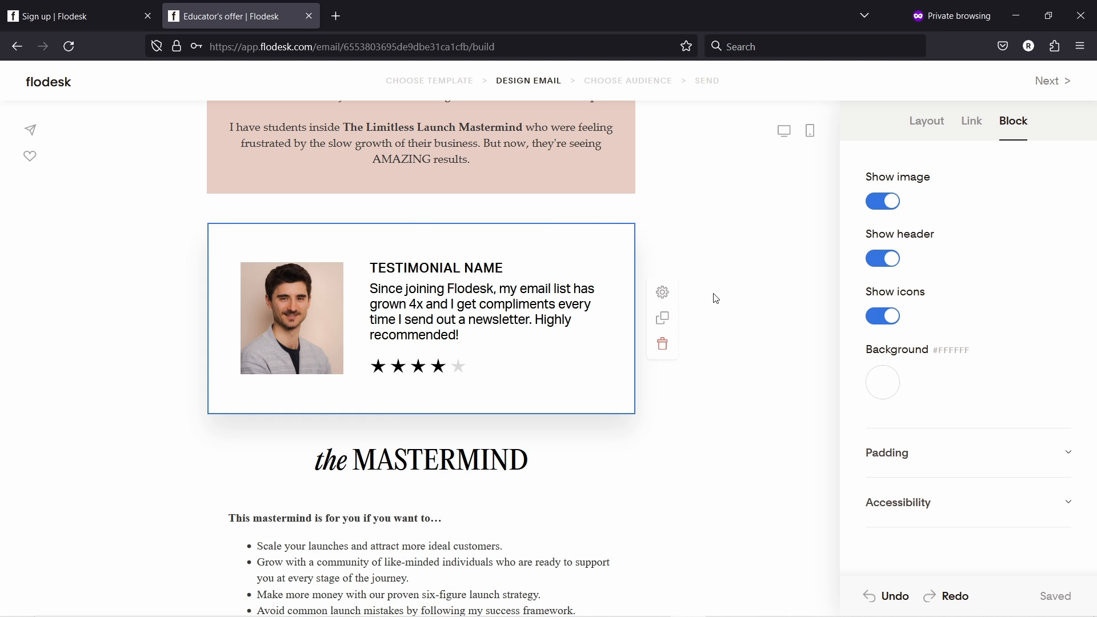
pyautogui.click(414, 272)
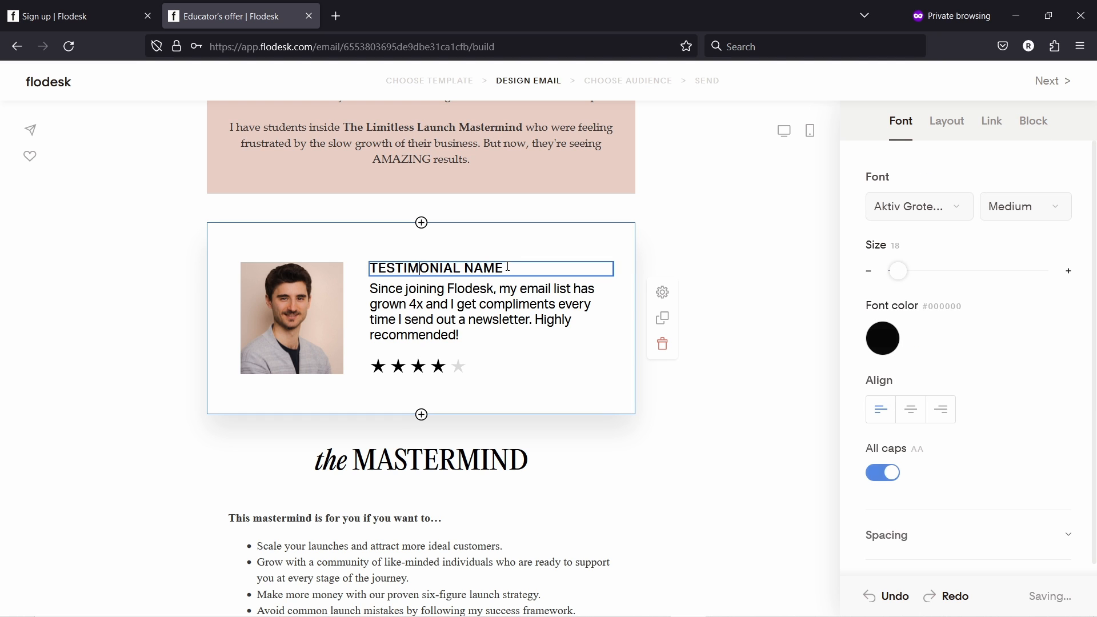
# - Set the rating to five icons, choosing filled stars after trying flames and smileys
pyautogui.click(423, 309)
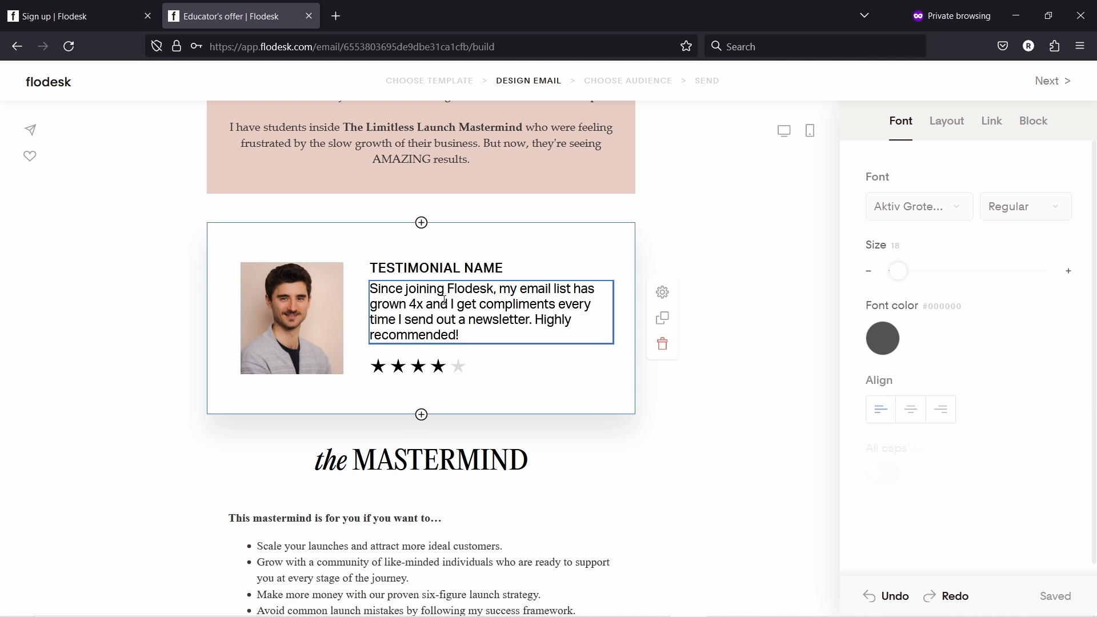
pyautogui.click(442, 373)
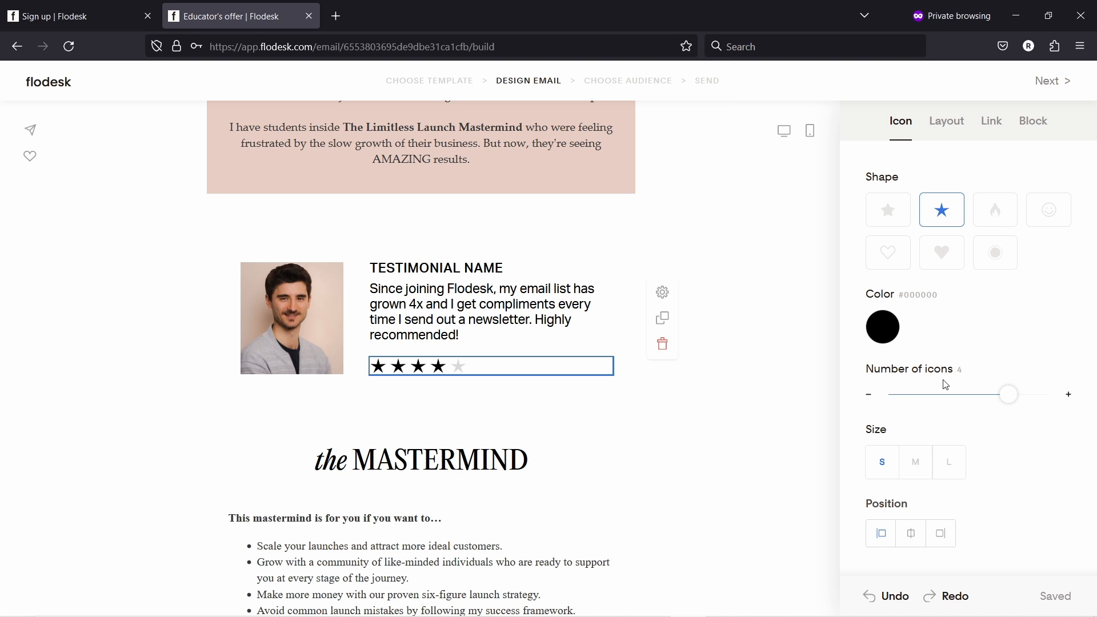
pyautogui.click(1028, 396)
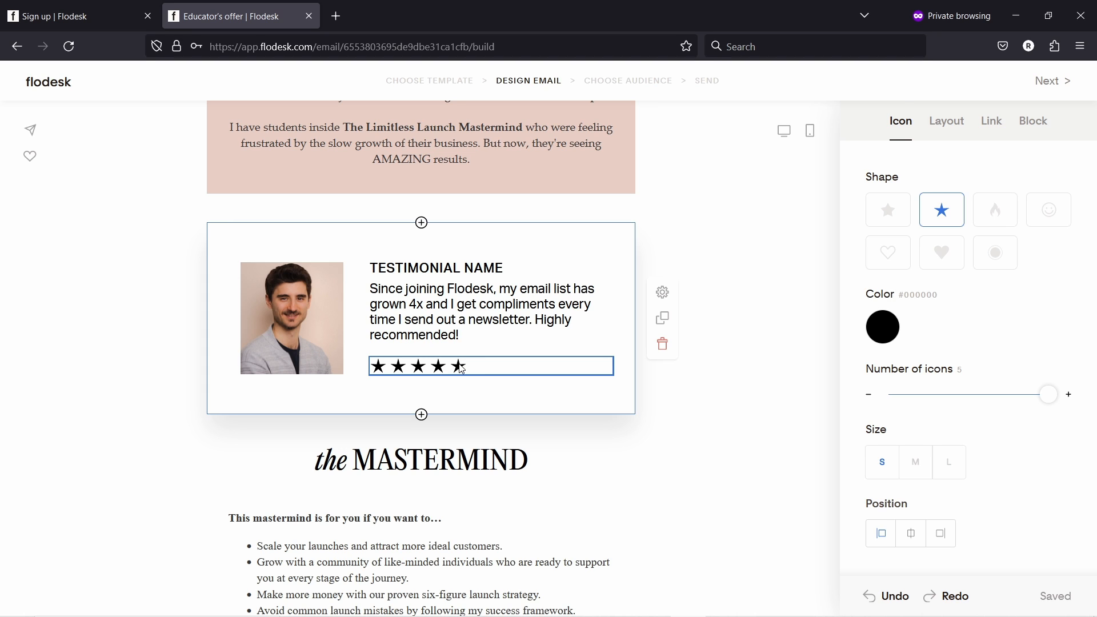
pyautogui.click(998, 217)
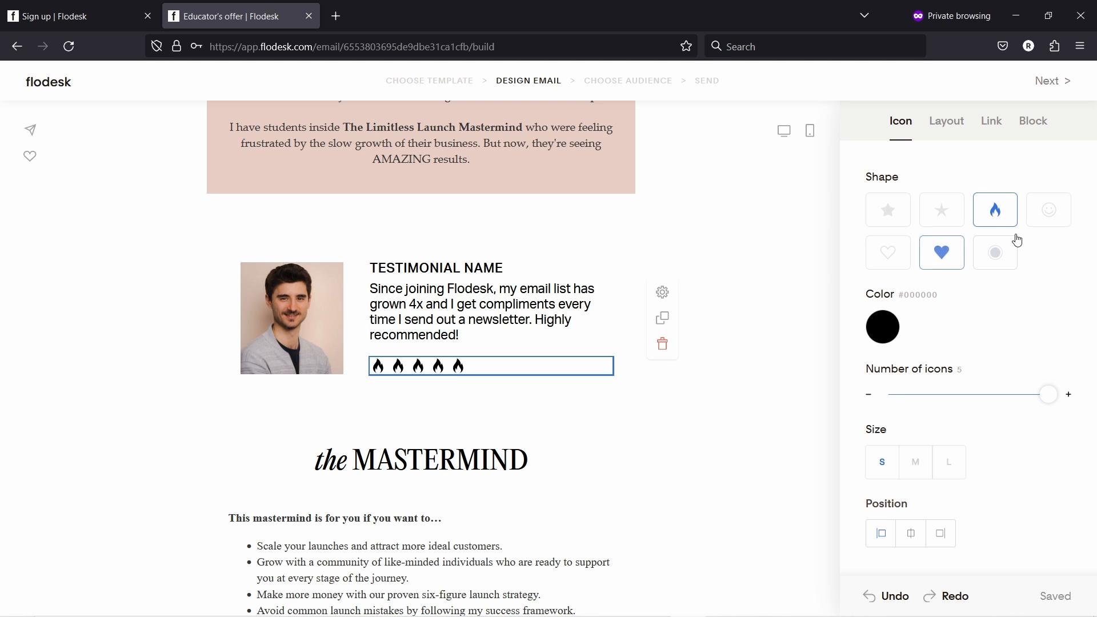
pyautogui.click(1051, 212)
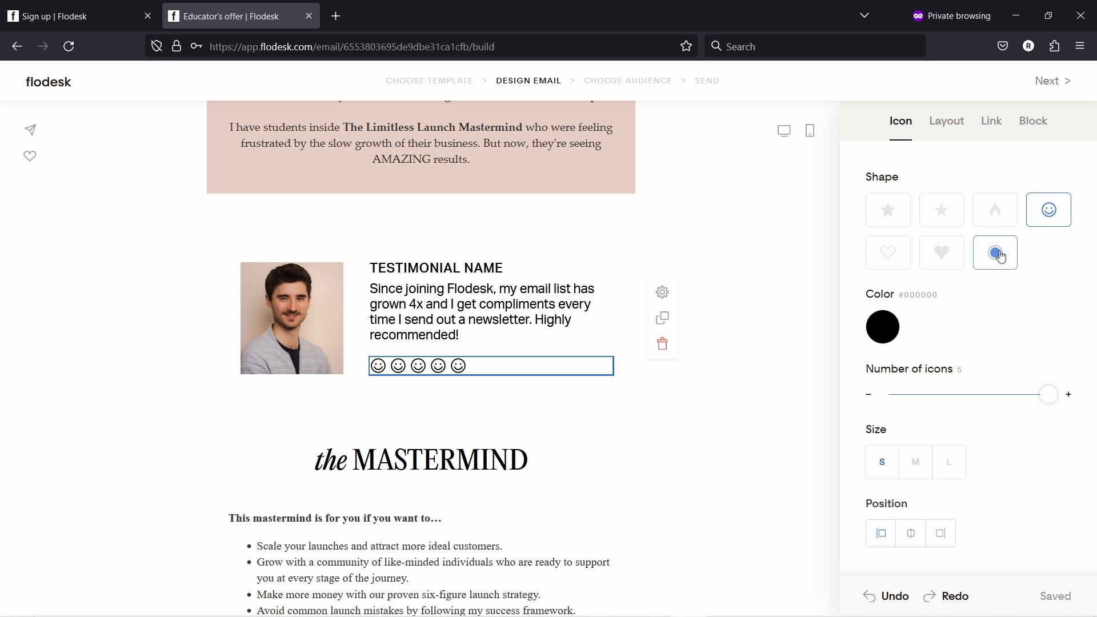
pyautogui.click(895, 217)
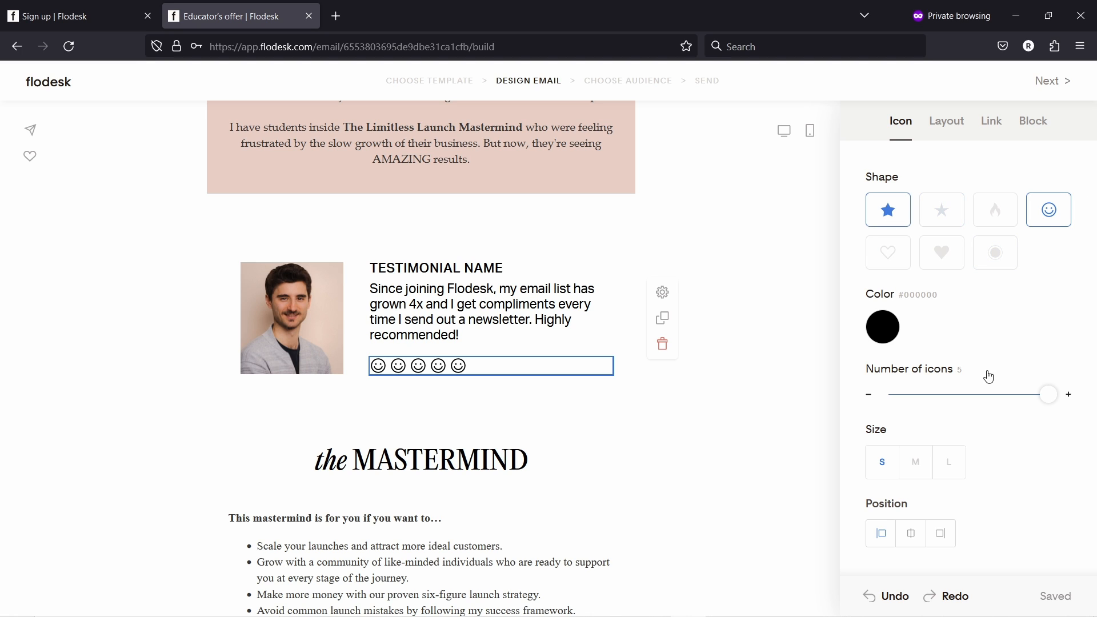
# - Colour the rating stars bright yellow #FFF700
pyautogui.click(882, 330)
pyautogui.click(924, 205)
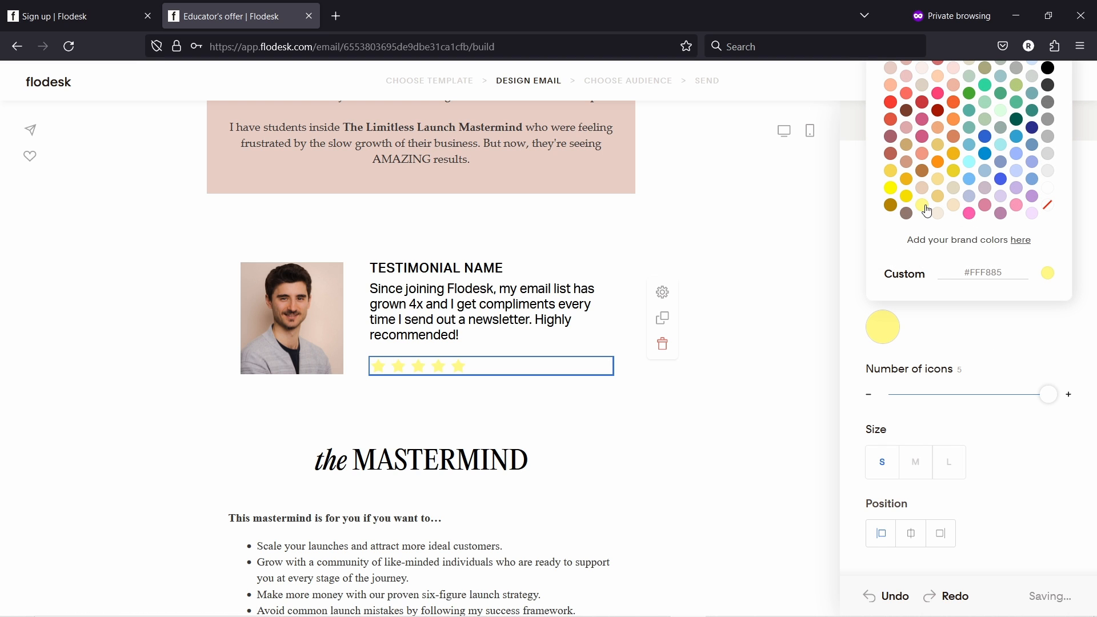
pyautogui.click(890, 187)
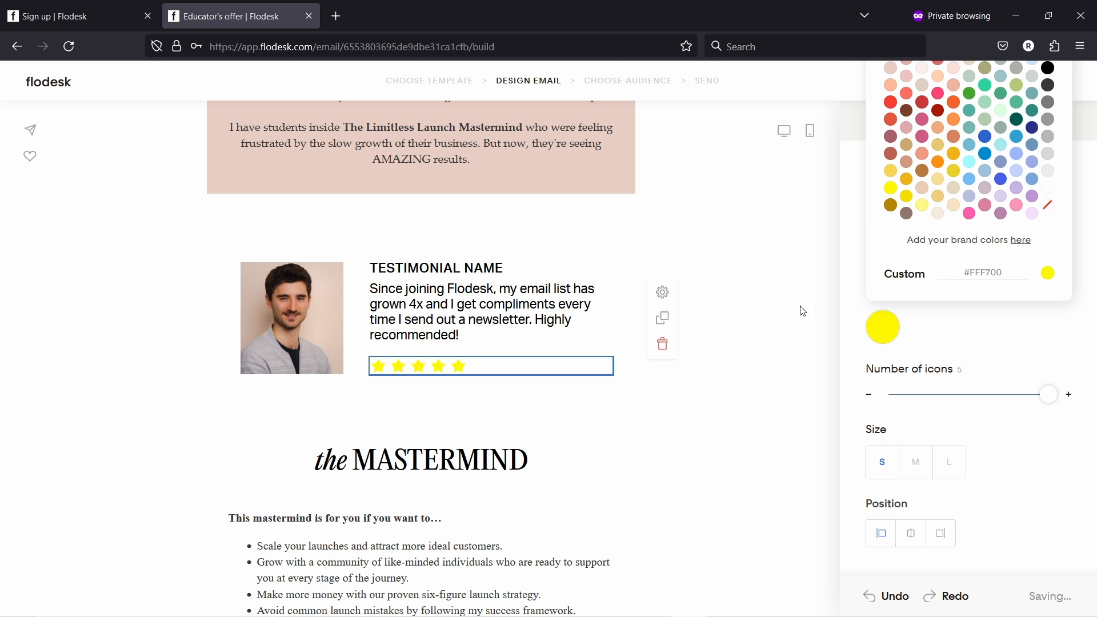
pyautogui.click(800, 311)
pyautogui.scroll(-3, 526, 257)
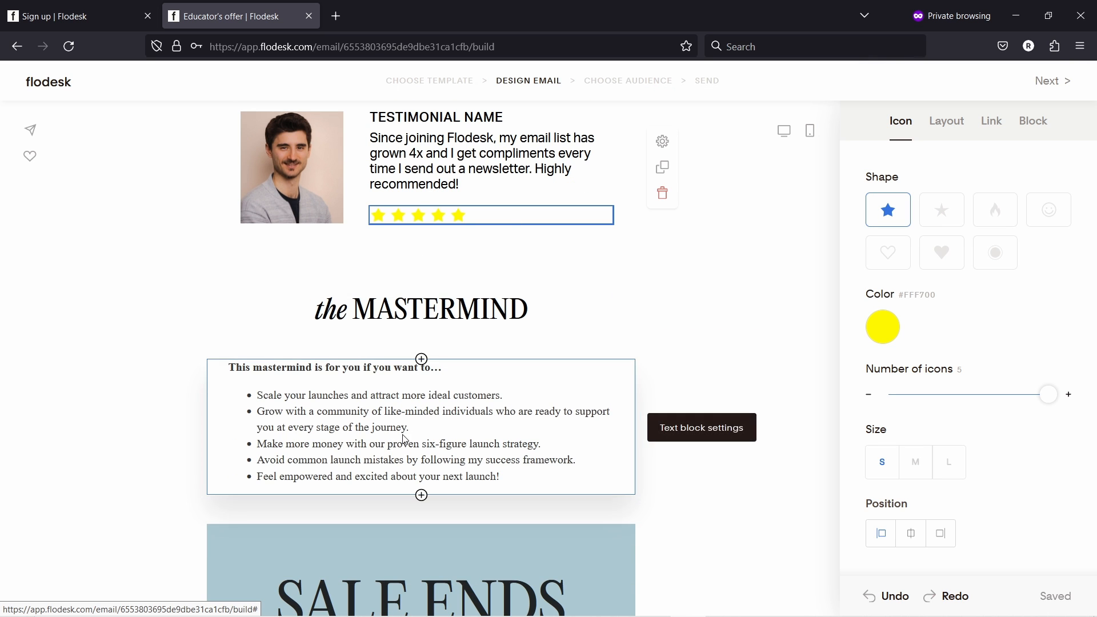
# - Delete the MASTERMIND heading and its bullet-list text block
pyautogui.scroll(6, 420, 410)
pyautogui.scroll(-6, 420, 411)
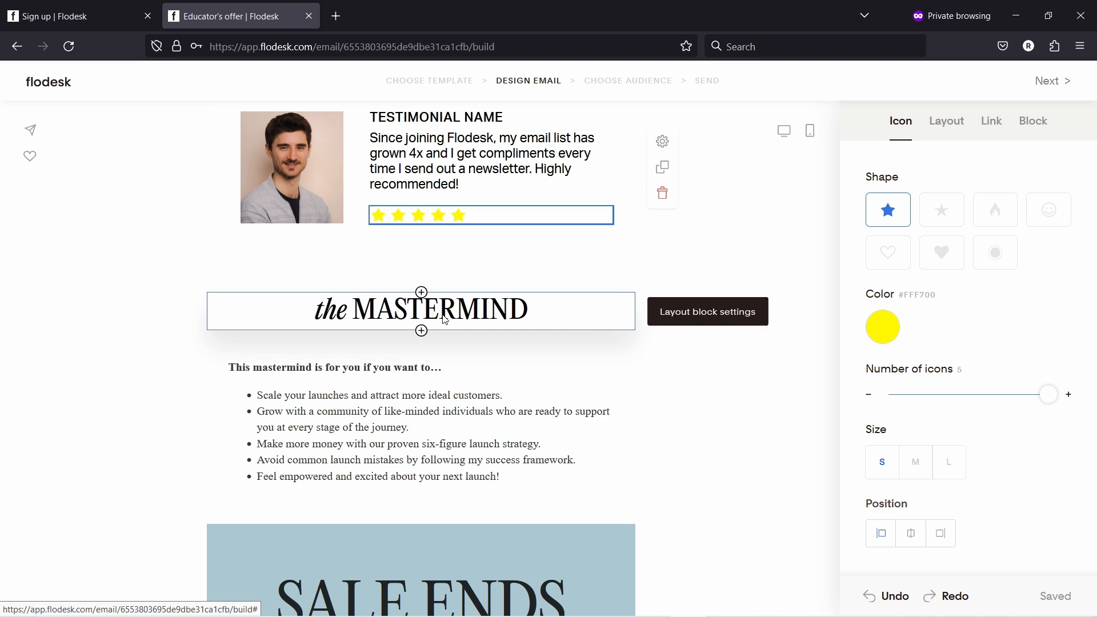
pyautogui.click(482, 316)
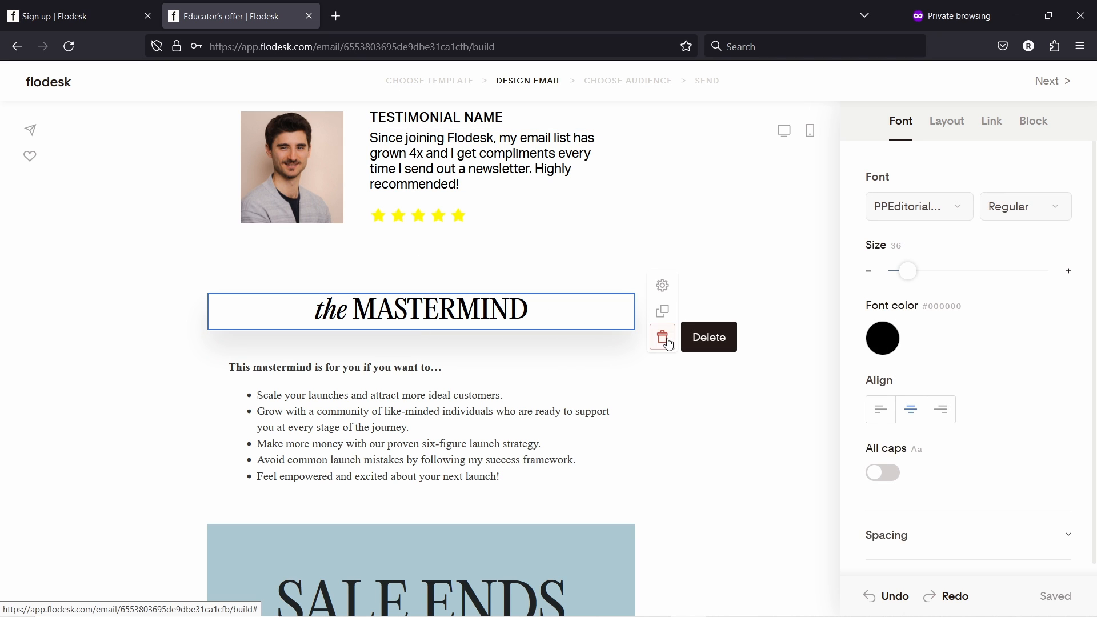
pyautogui.click(664, 338)
pyautogui.click(382, 341)
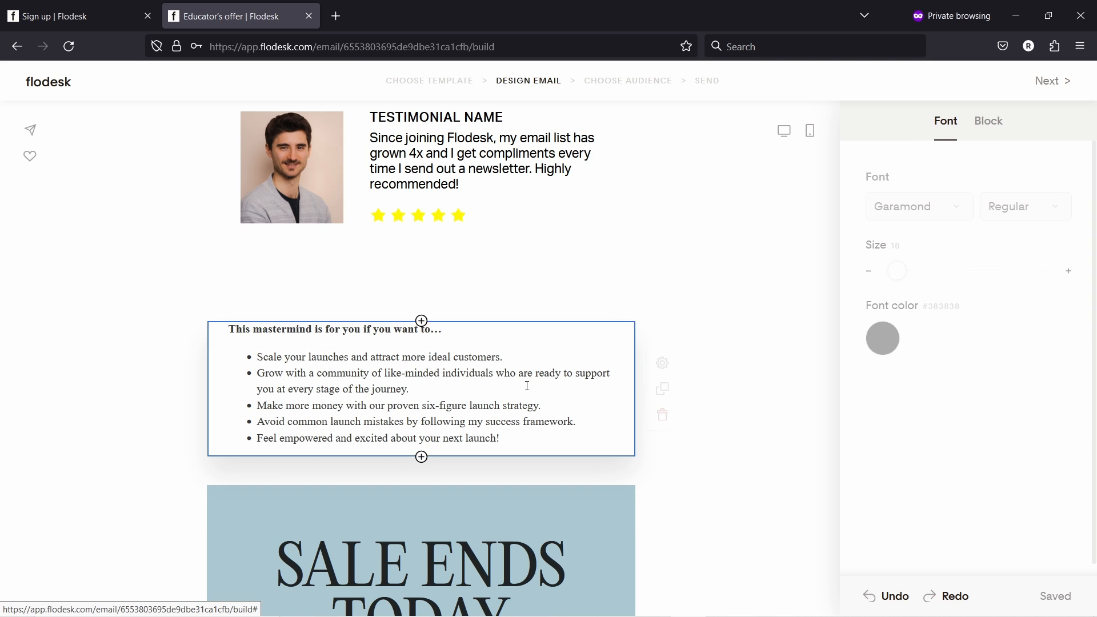
pyautogui.click(662, 414)
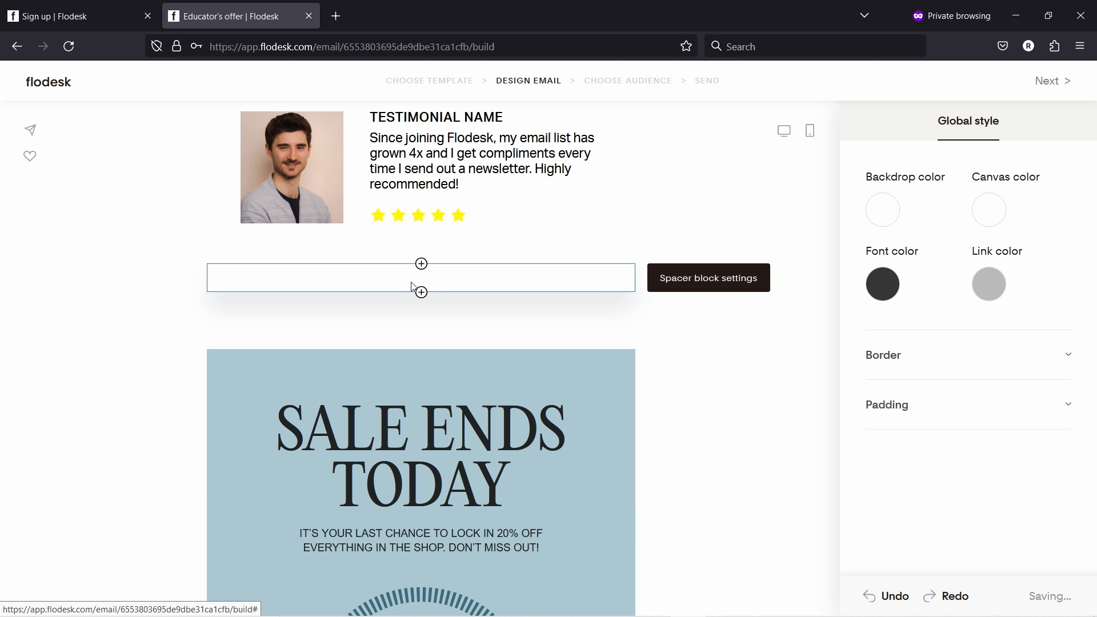
# - Delete the leftover empty spacer blocks below the testimonial
pyautogui.click(662, 303)
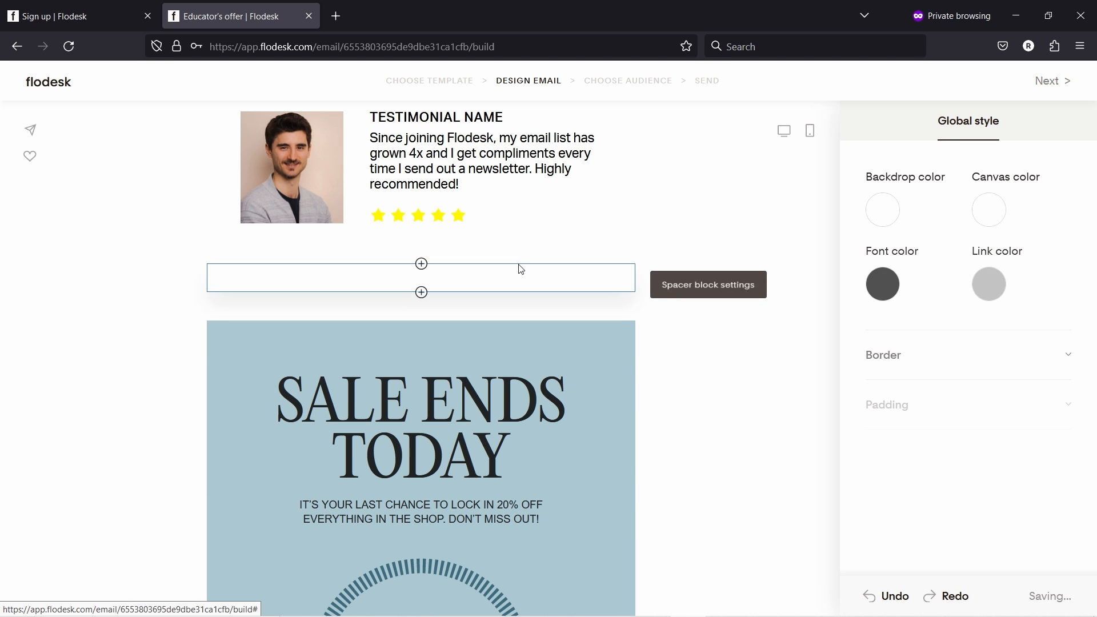
pyautogui.click(519, 279)
pyautogui.click(661, 301)
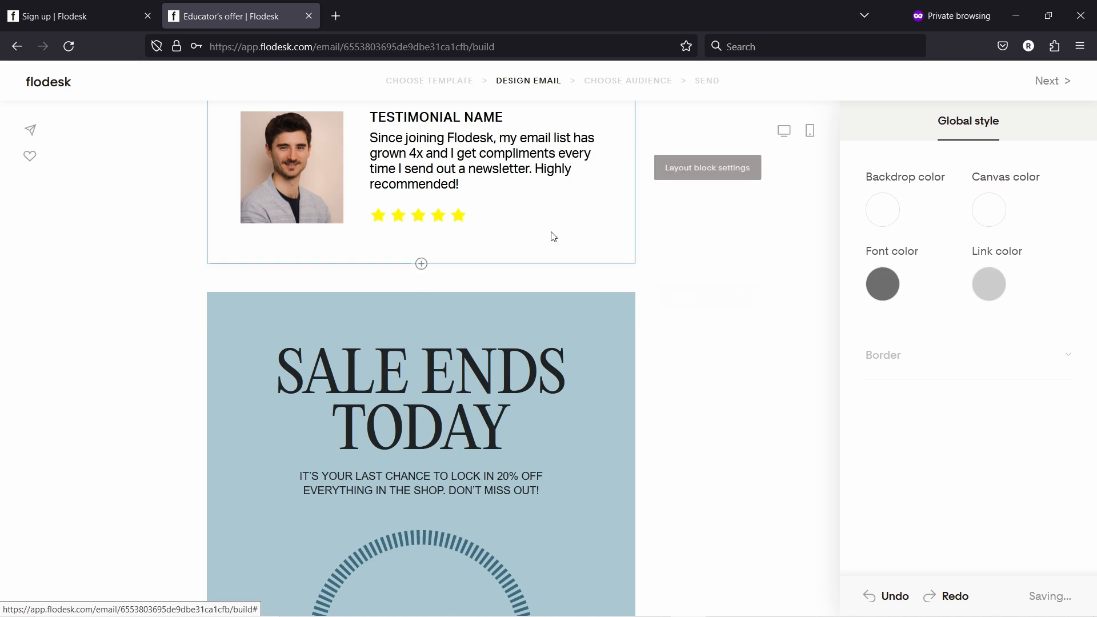
pyautogui.scroll(-3, 468, 204)
pyautogui.scroll(-1, 467, 204)
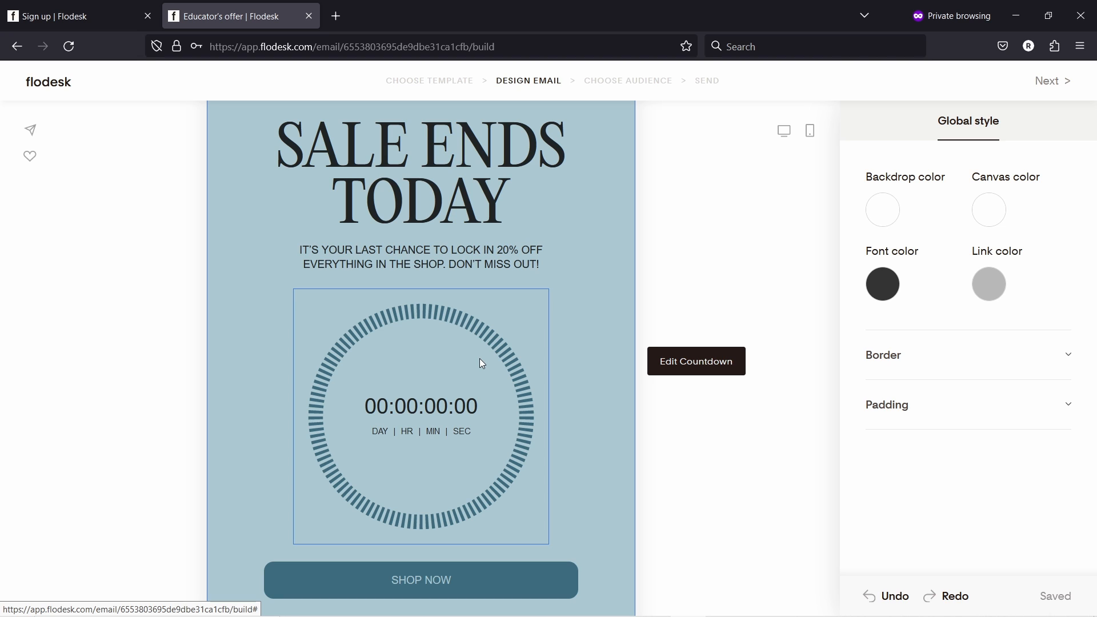
# - Set the countdown timer's Hrs field to 3 for a personalized 3-hour countdown
pyautogui.click(418, 407)
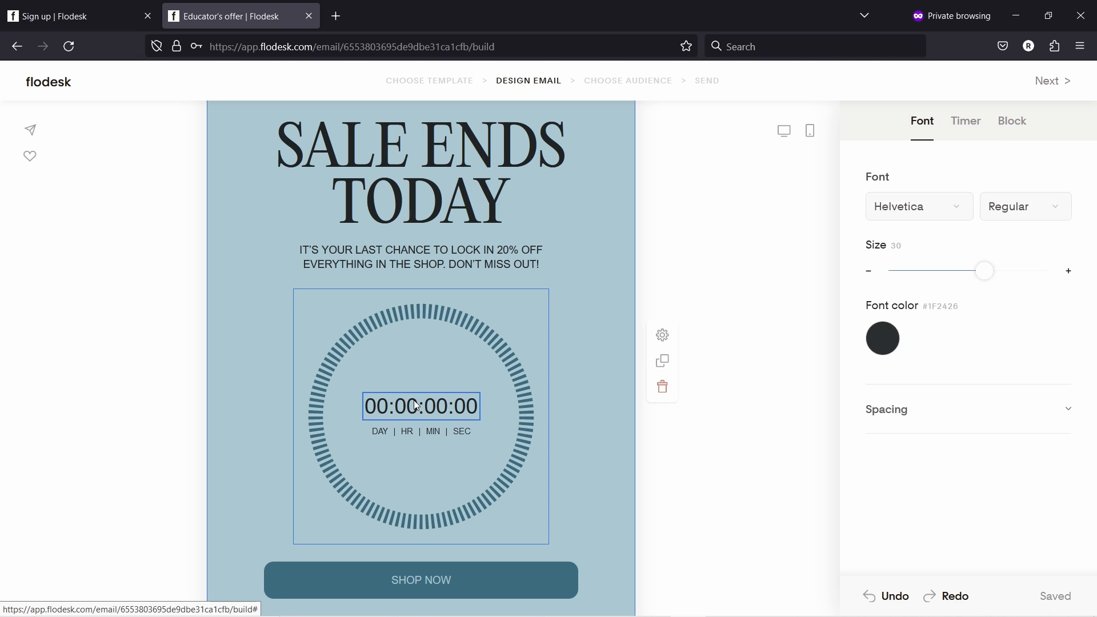
pyautogui.click(965, 125)
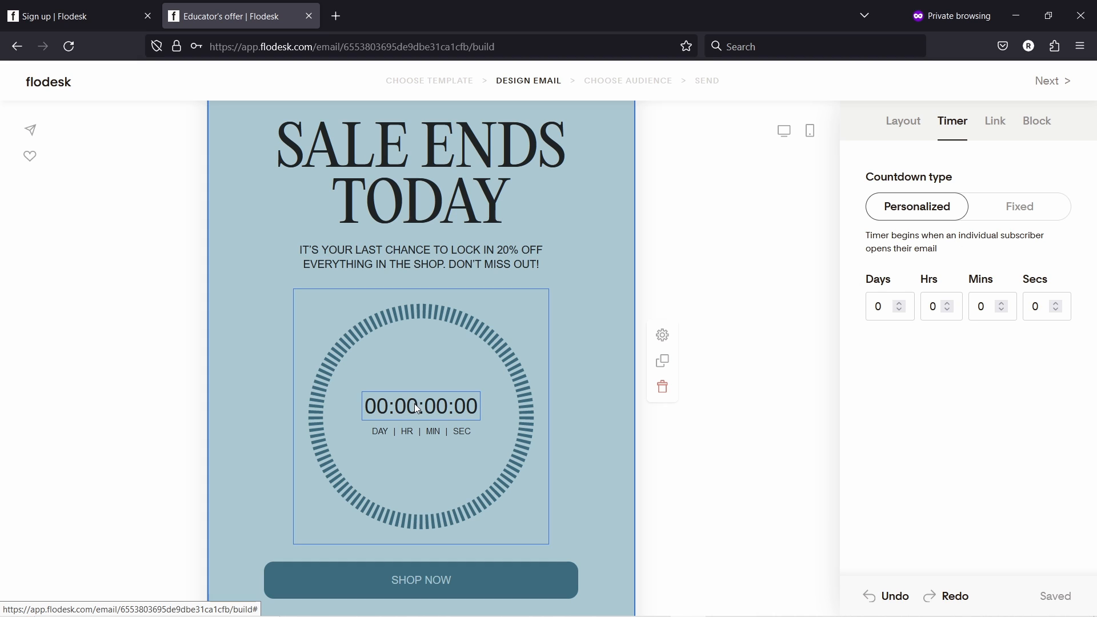
pyautogui.doubleClick(933, 307)
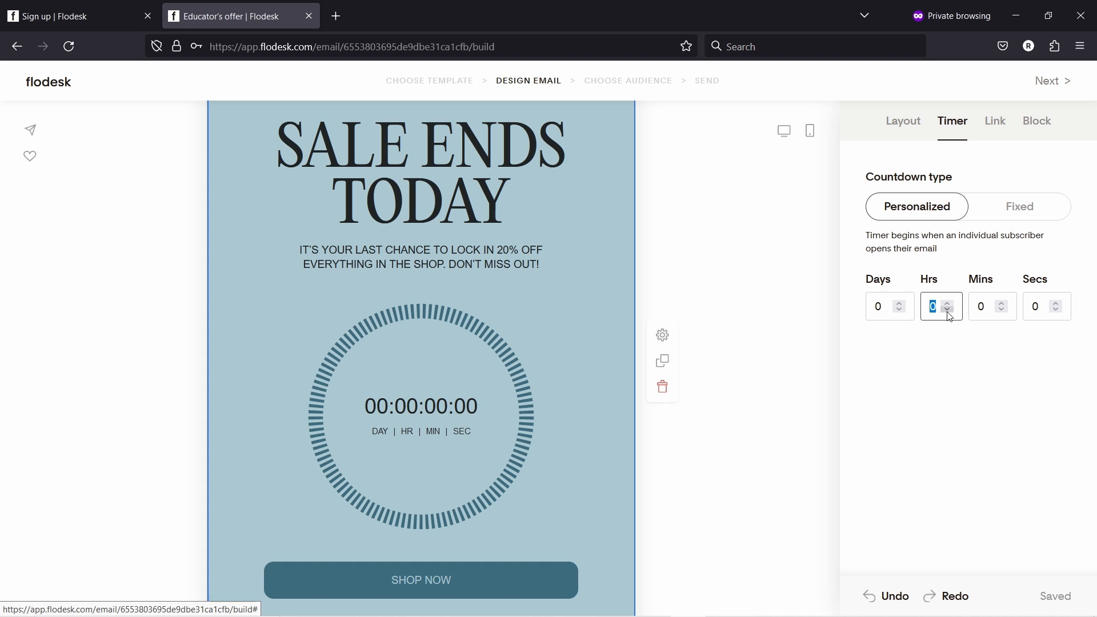
pyautogui.write('3')
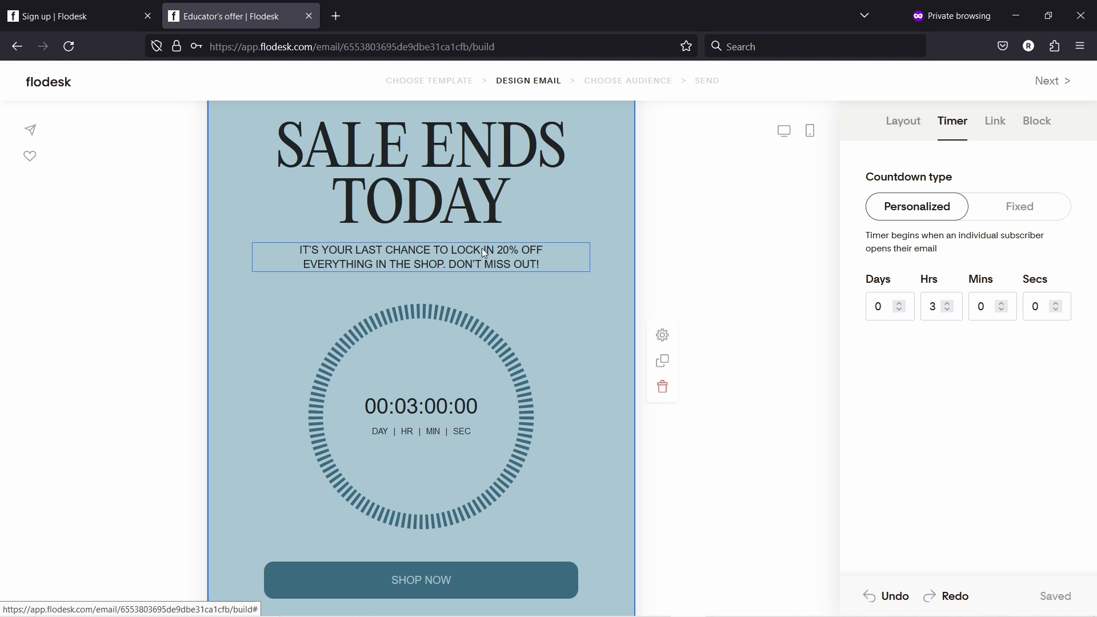
# - Switch the countdown to Fixed, ending November 15 at 12:00 AM
pyautogui.click(984, 209)
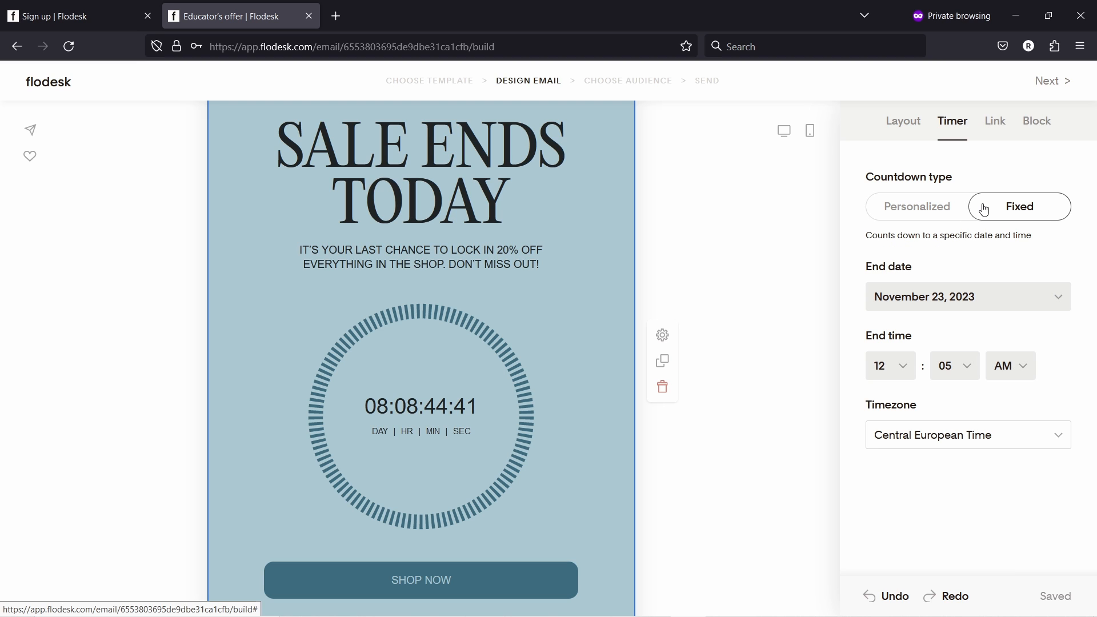
pyautogui.click(943, 295)
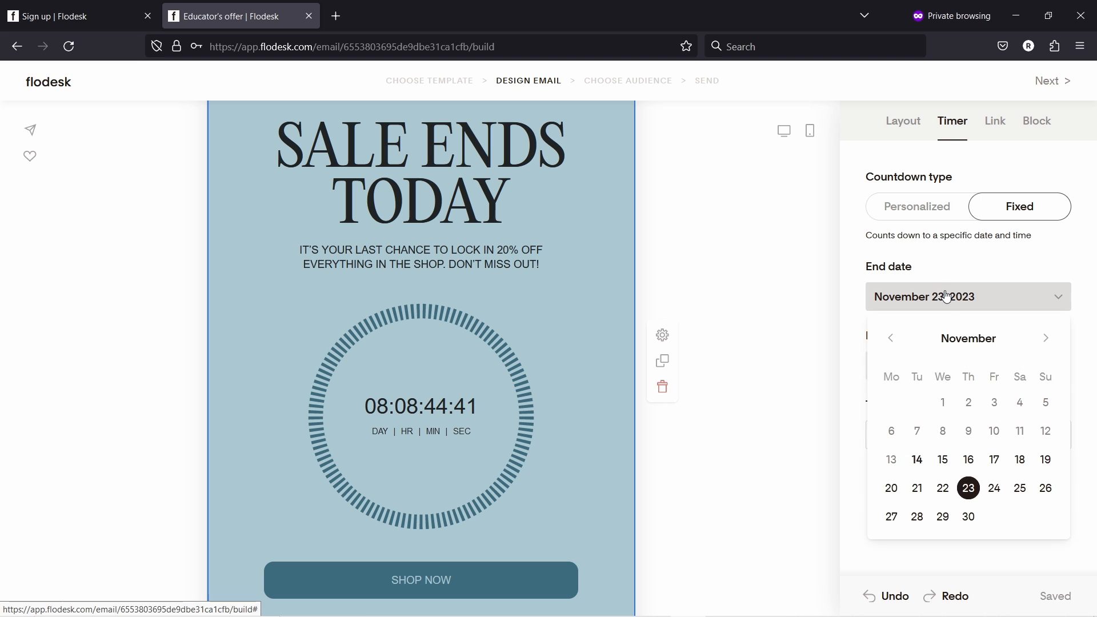
pyautogui.click(943, 460)
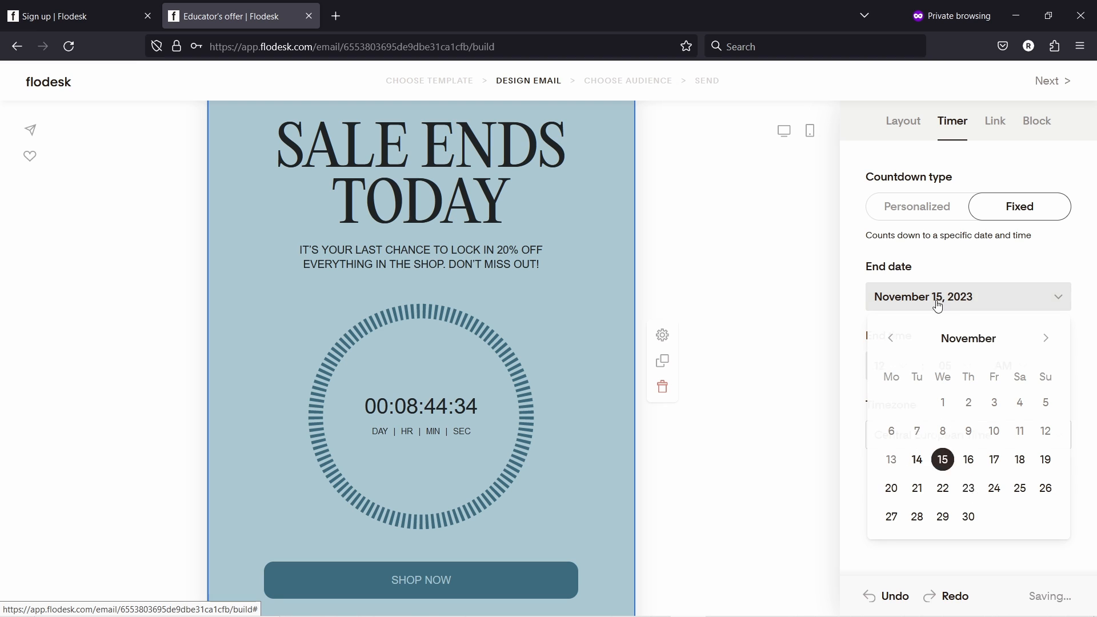
pyautogui.click(960, 368)
pyautogui.click(959, 396)
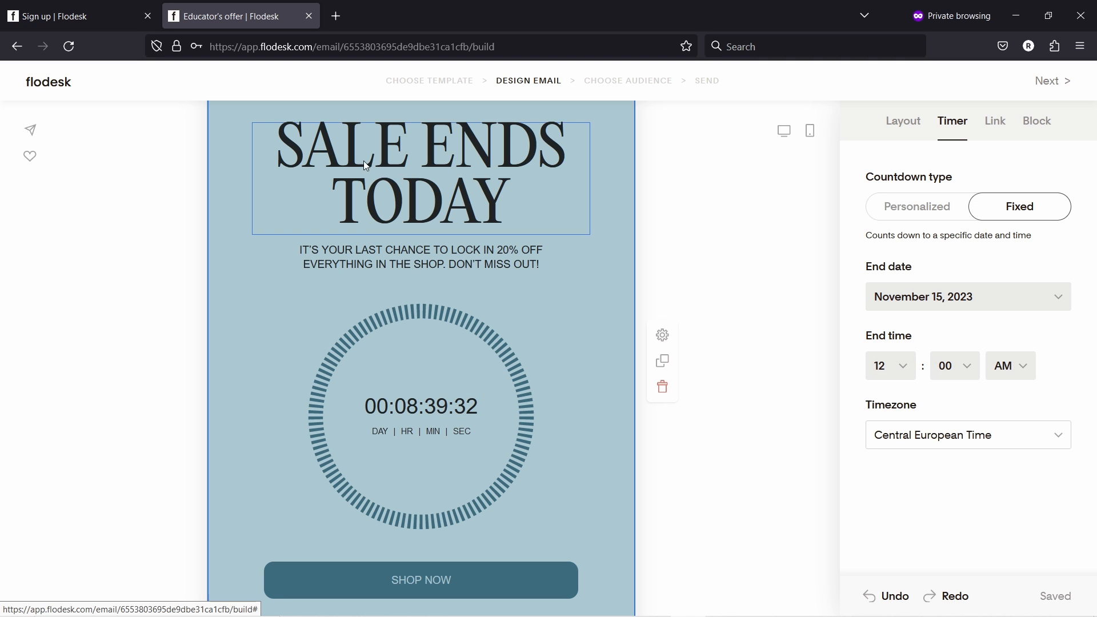
# - Select the SALE ENDS TODAY countdown block and delete it from the email
pyautogui.click(366, 200)
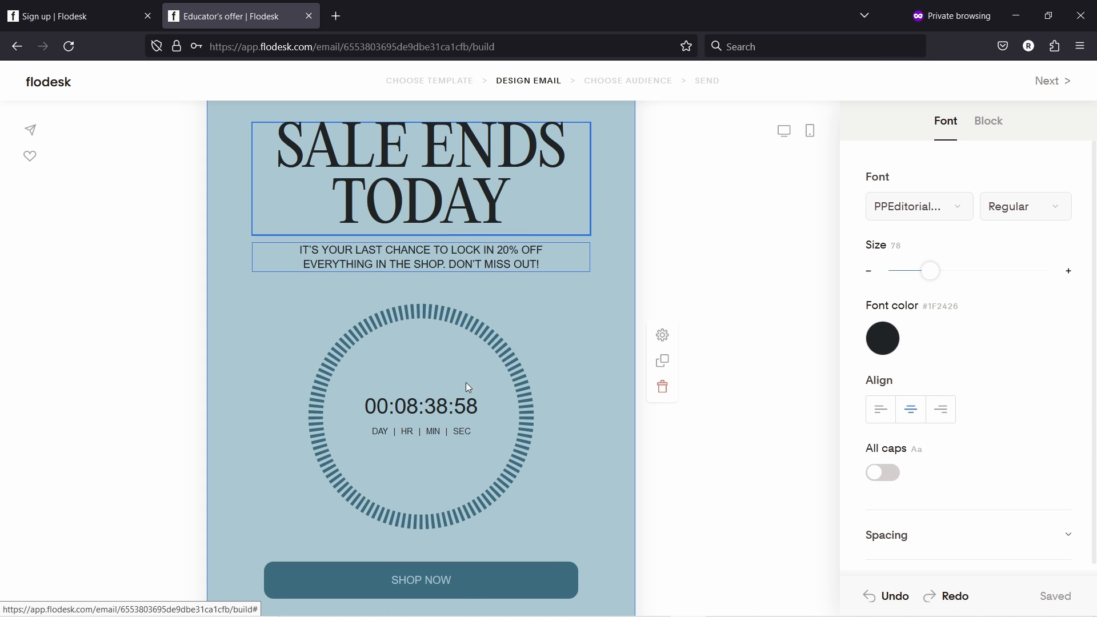
pyautogui.click(413, 252)
pyautogui.scroll(2, 591, 339)
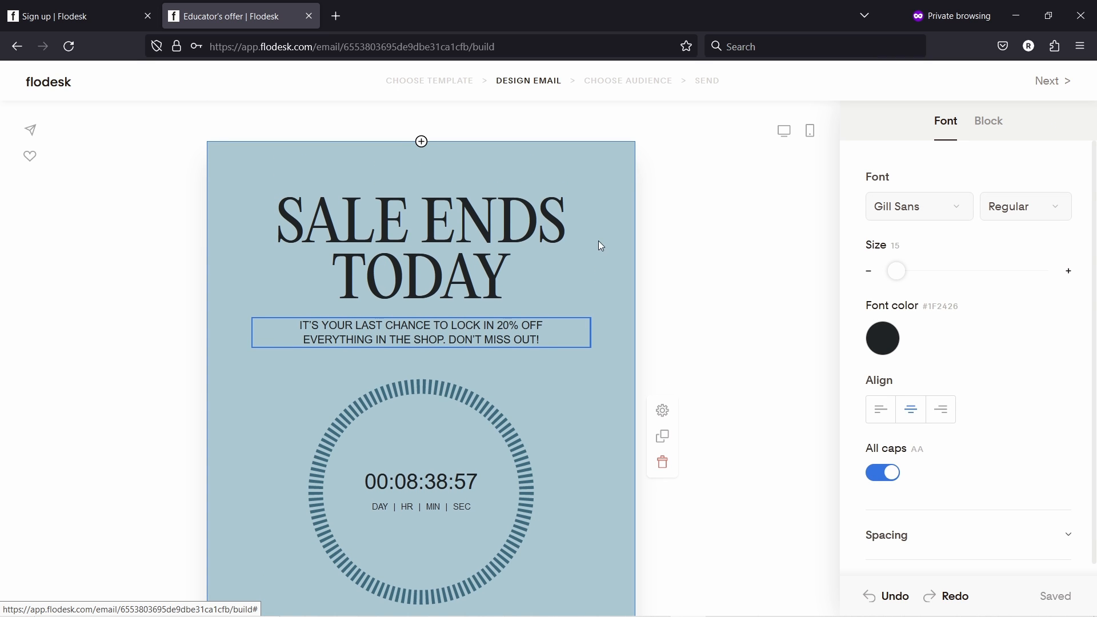
pyautogui.click(603, 217)
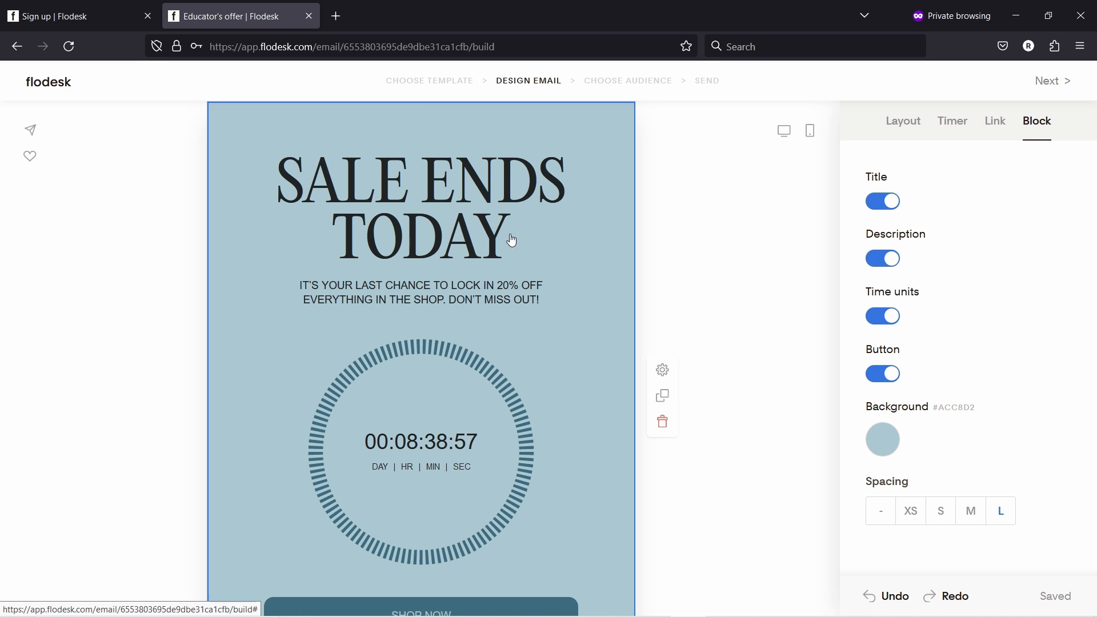
pyautogui.scroll(1, 514, 240)
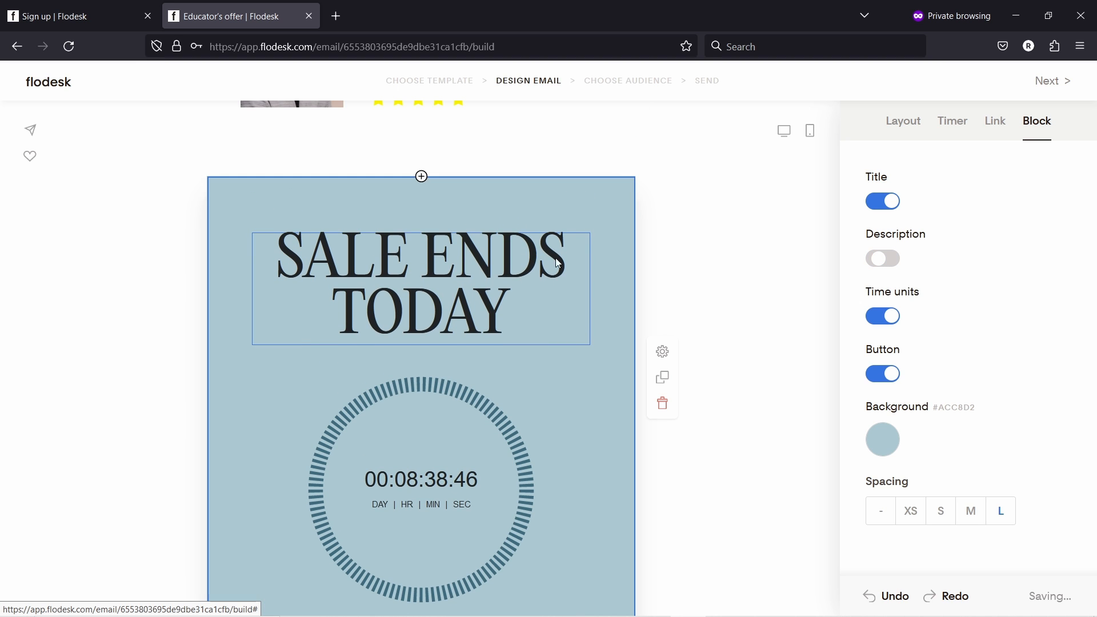
pyautogui.scroll(-1, 631, 243)
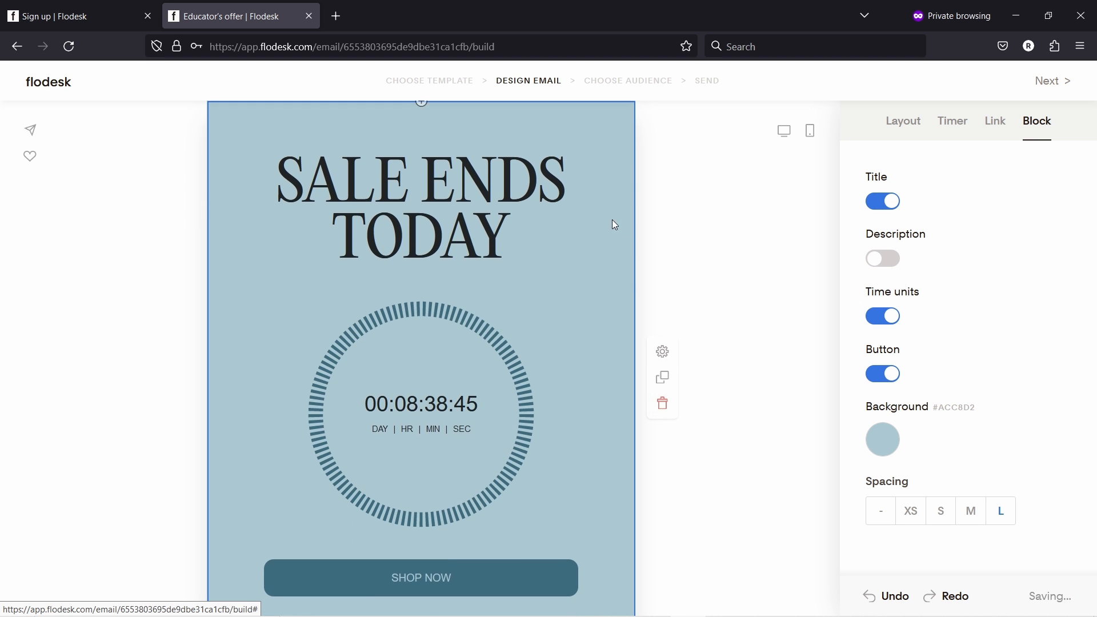
pyautogui.click(663, 403)
# - Select the spacer block below the testimonial
pyautogui.scroll(4, 610, 267)
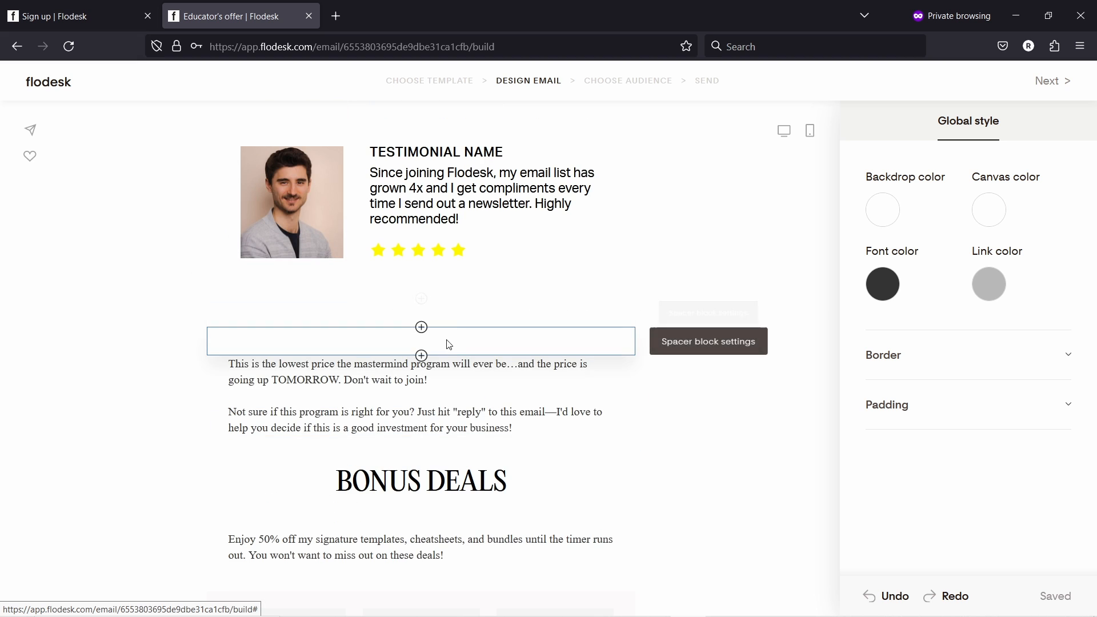
pyautogui.click(513, 345)
pyautogui.scroll(-1, 438, 294)
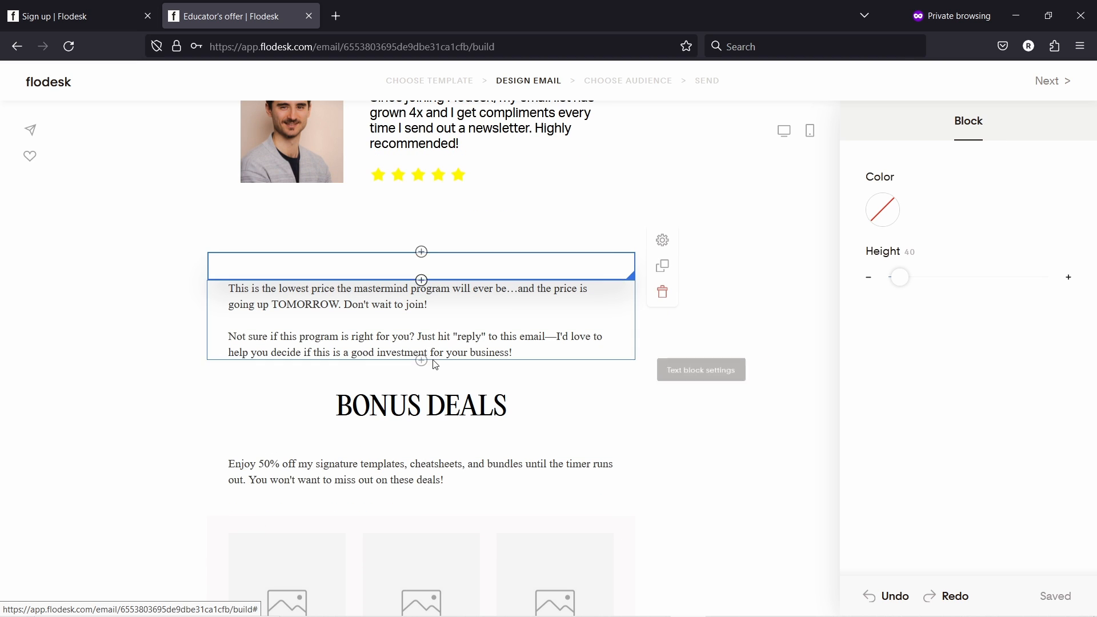
pyautogui.scroll(-3, 423, 343)
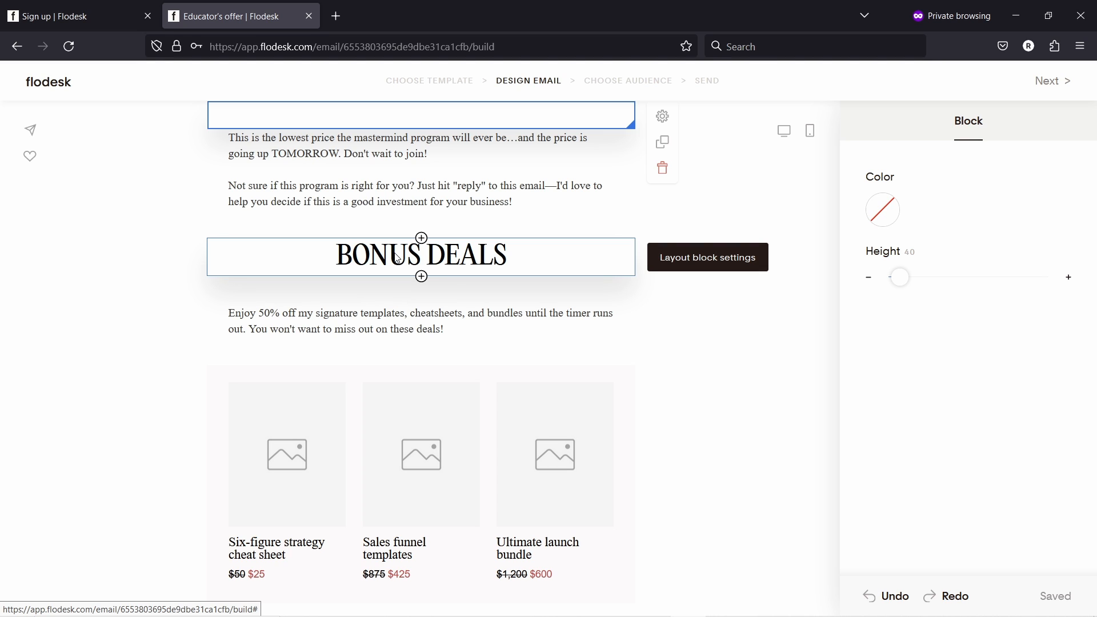
# - Move BONUS DEALS above the product cards and delete the spacer and text under the testimonial
pyautogui.moveTo(413, 256); pyautogui.dragTo(406, 331)
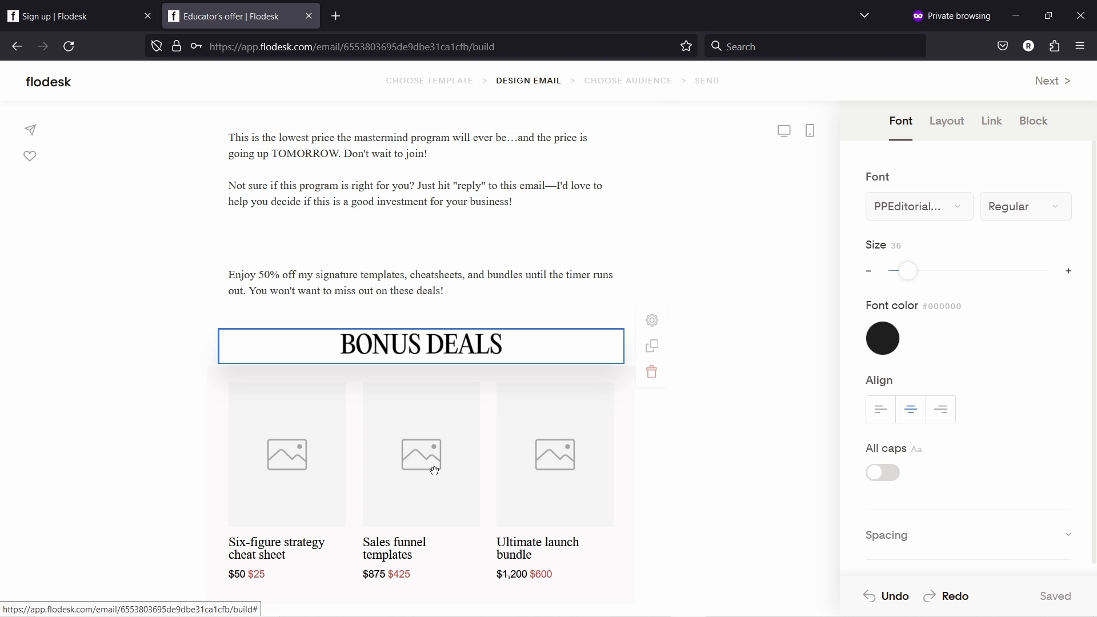
pyautogui.scroll(-1, 435, 508)
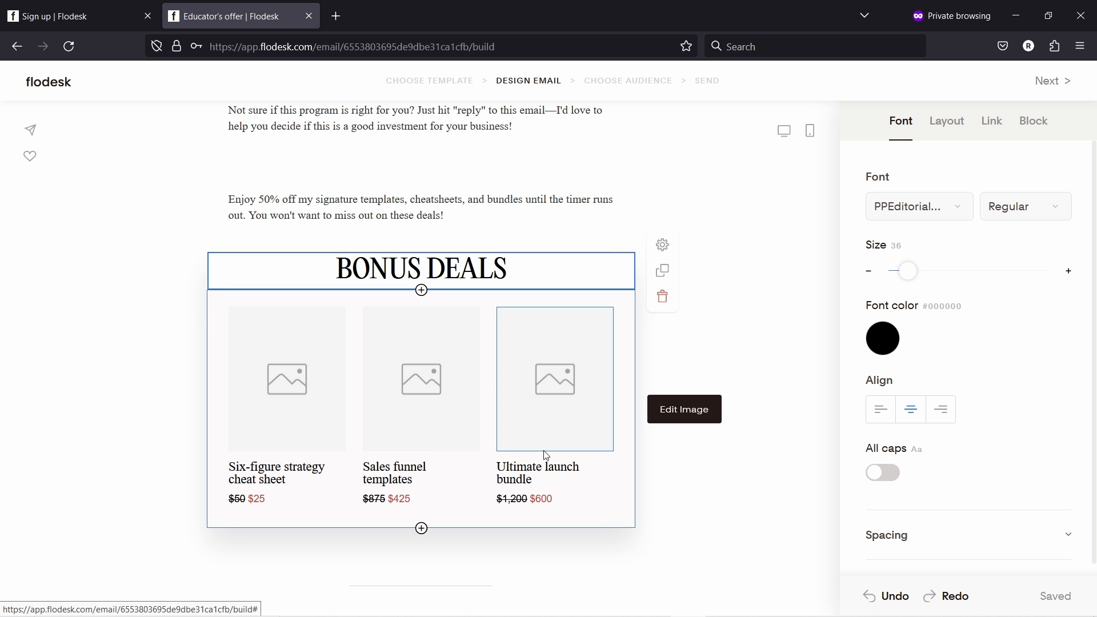
pyautogui.scroll(4, 497, 452)
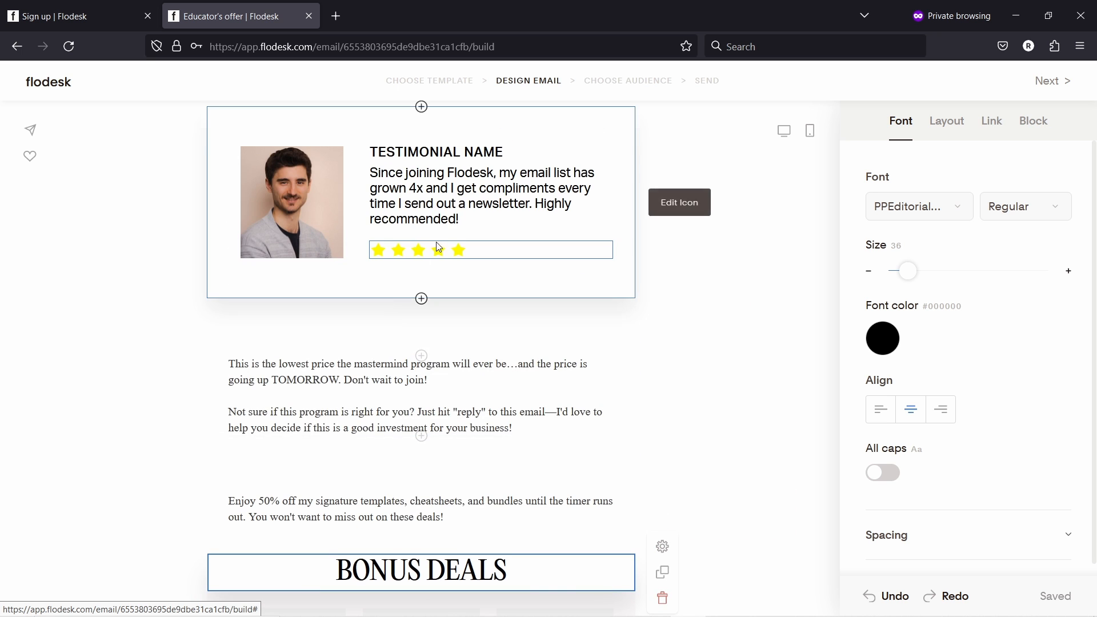
pyautogui.click(418, 351)
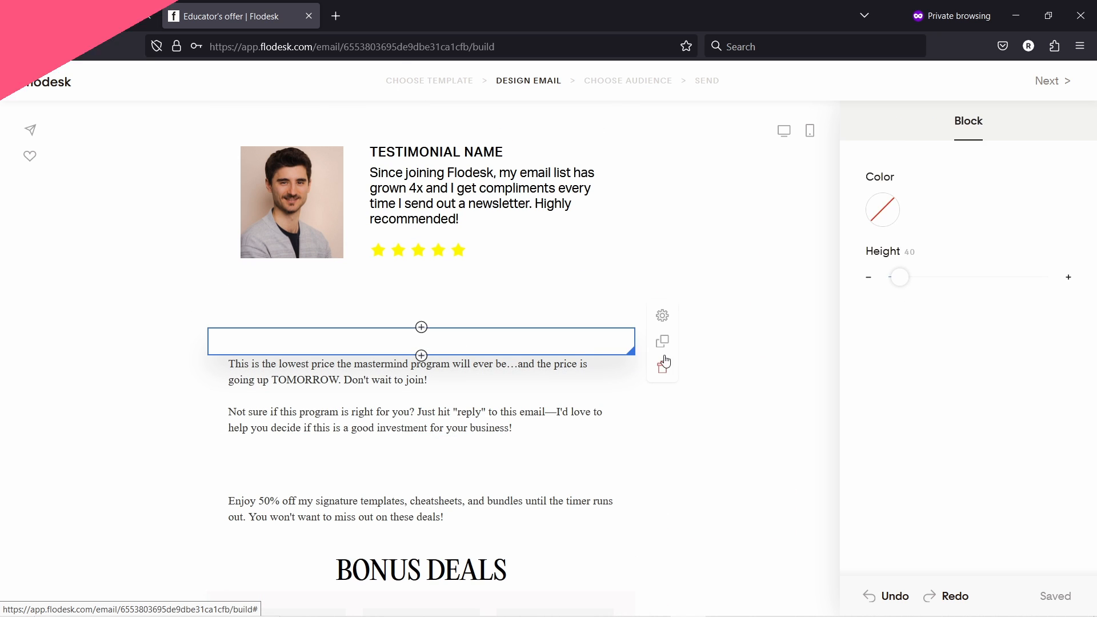
pyautogui.click(661, 363)
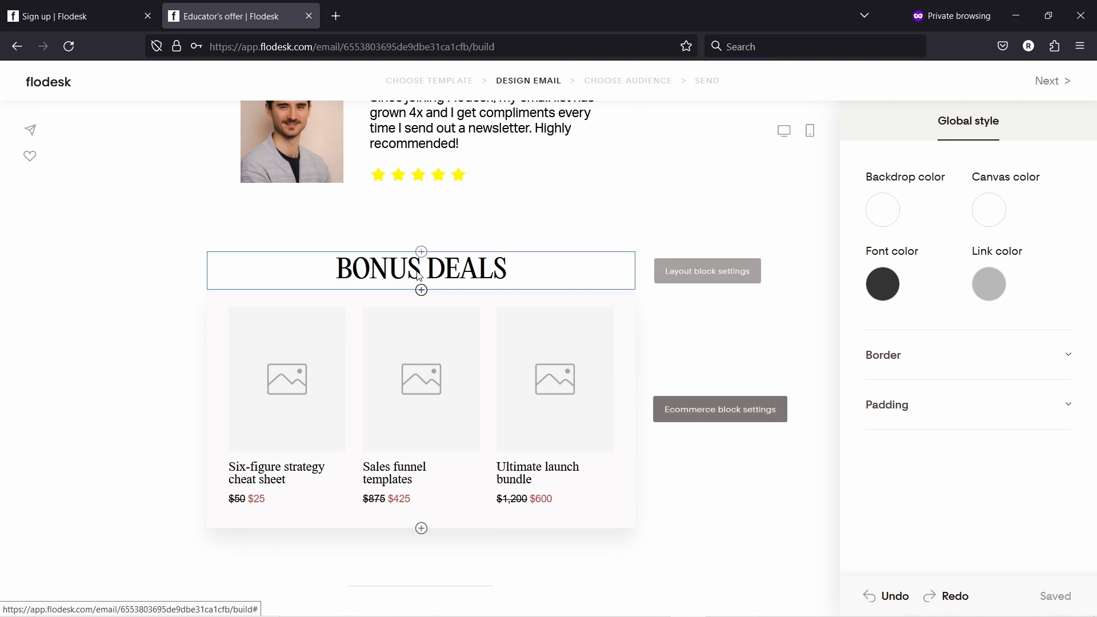
# - Retitle the heading to 'WORK WITH ME'
pyautogui.click(355, 271)
pyautogui.moveTo(337, 267); pyautogui.dragTo(559, 275)
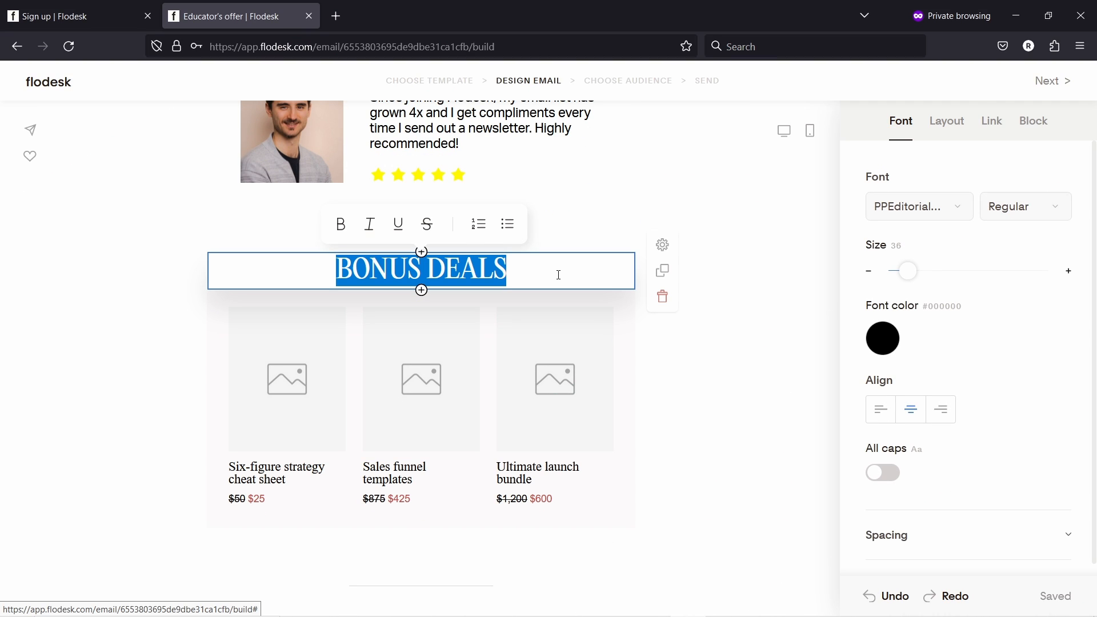
pyautogui.write('WOT')
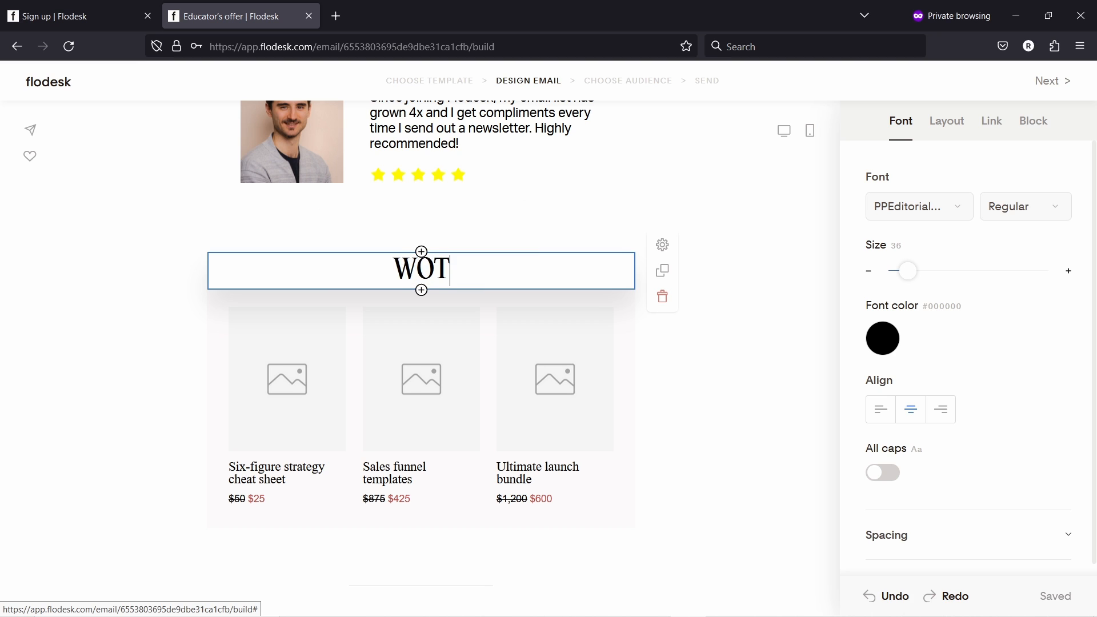
pyautogui.press('BackSpace')
pyautogui.write('RK WITH ME')
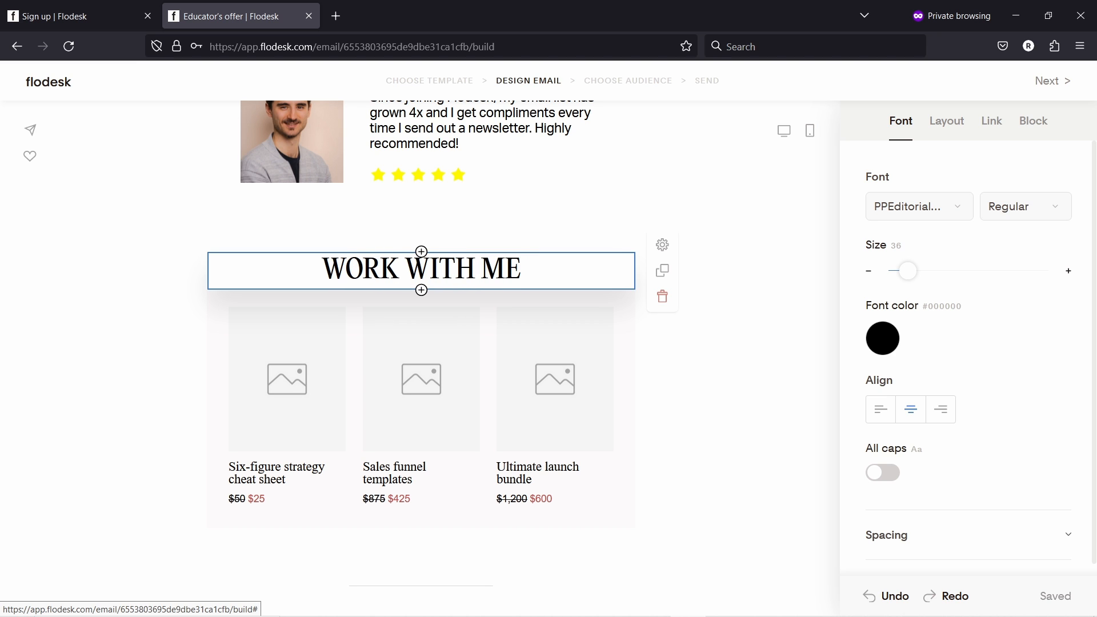
pyautogui.click(279, 357)
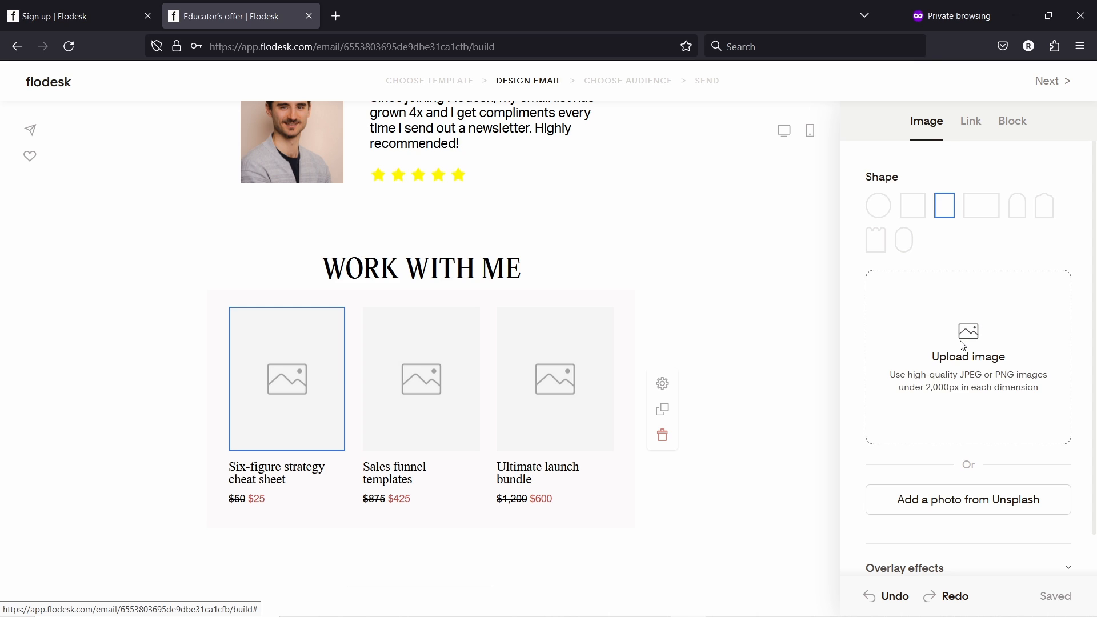
# - Upload the 1-on-1 call picture as the first product's image
pyautogui.click(967, 336)
pyautogui.click(232, 130)
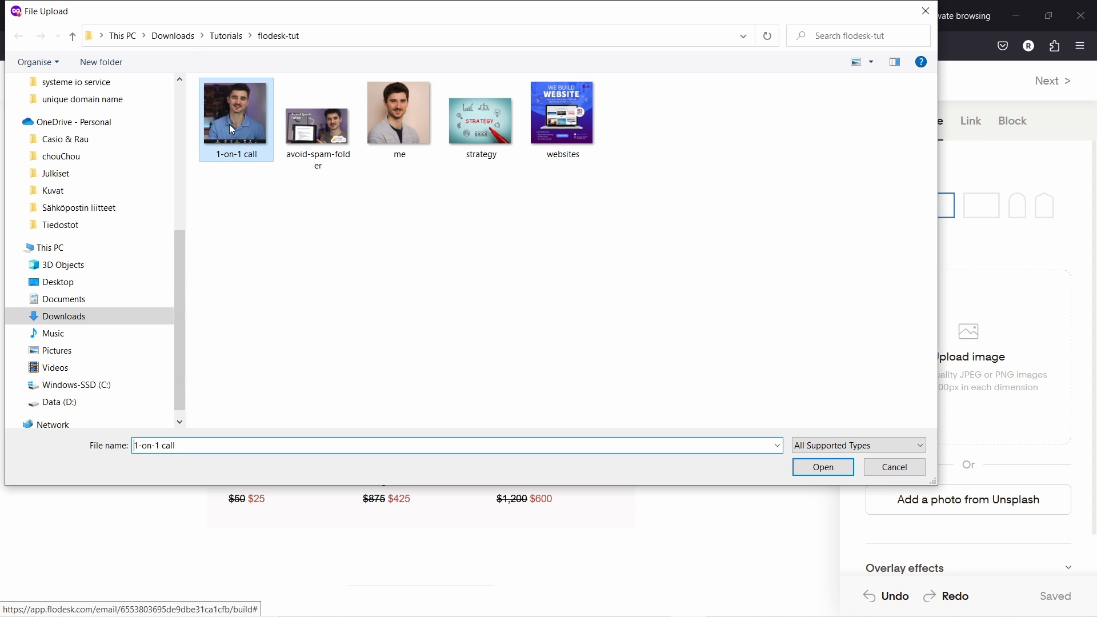
pyautogui.click(817, 468)
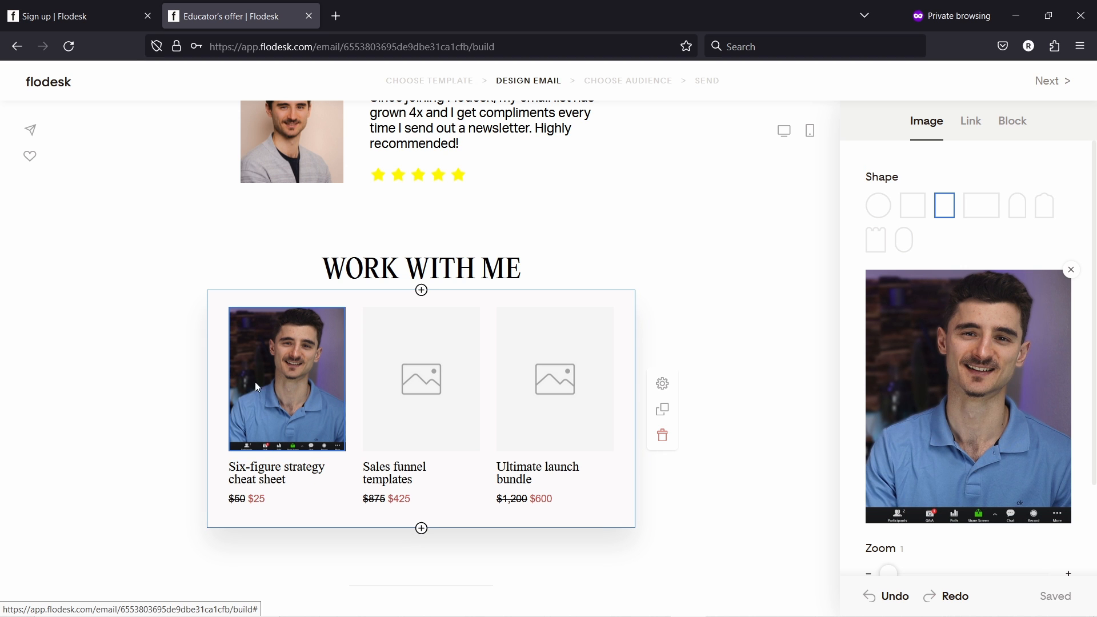
# - Search Unsplash for 'strategy' and pick the whiteboard photo for Sales funnel templates
pyautogui.click(418, 381)
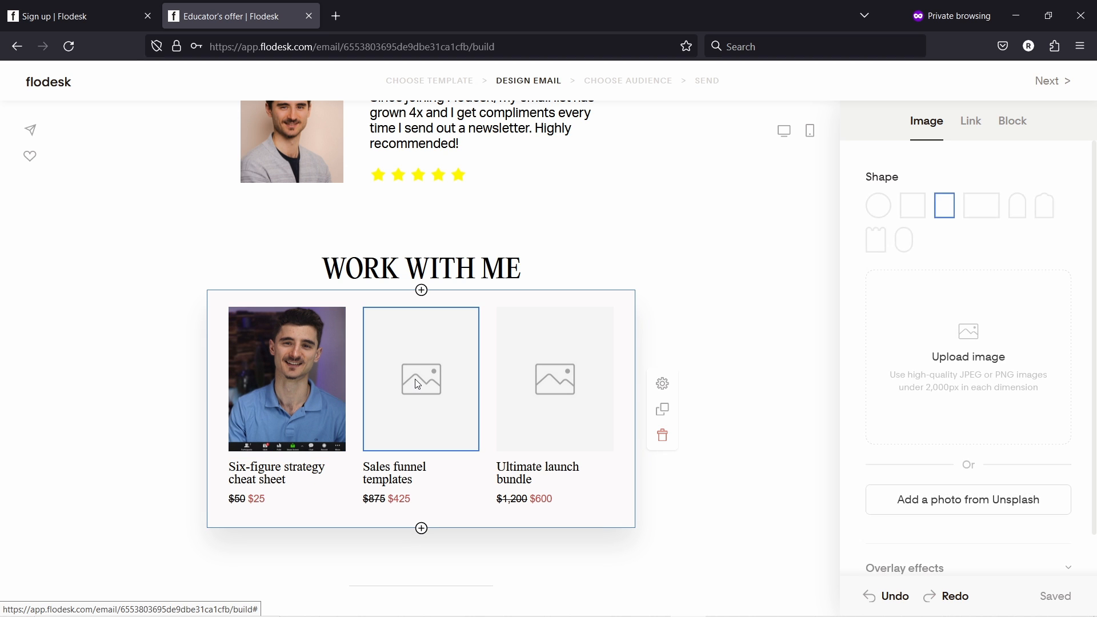
pyautogui.scroll(-1, 989, 366)
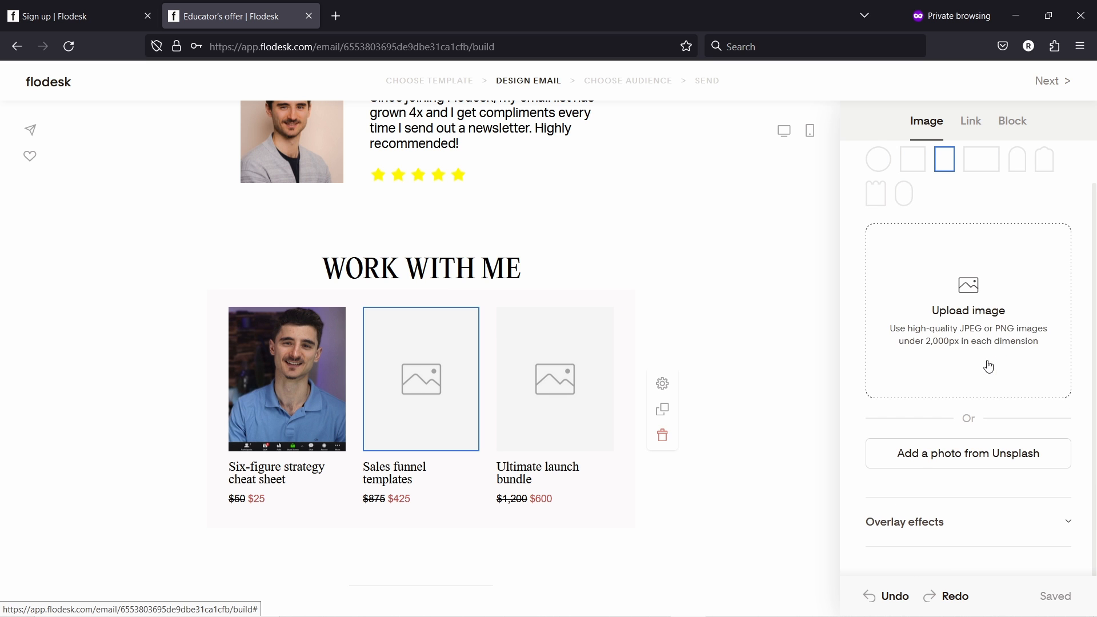
pyautogui.click(976, 463)
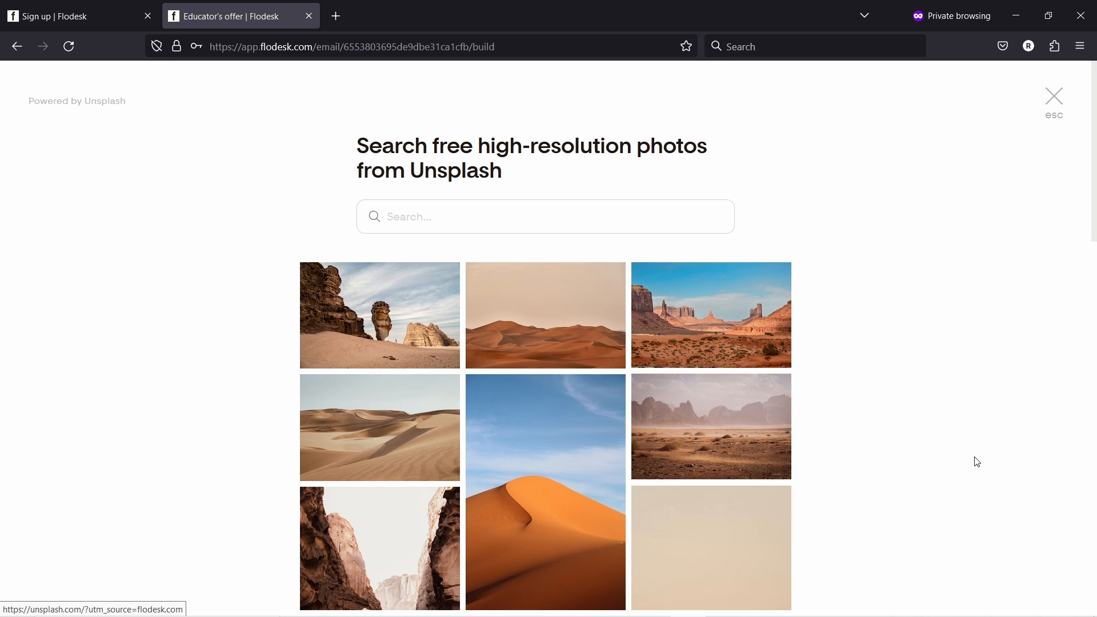
pyautogui.click(468, 227)
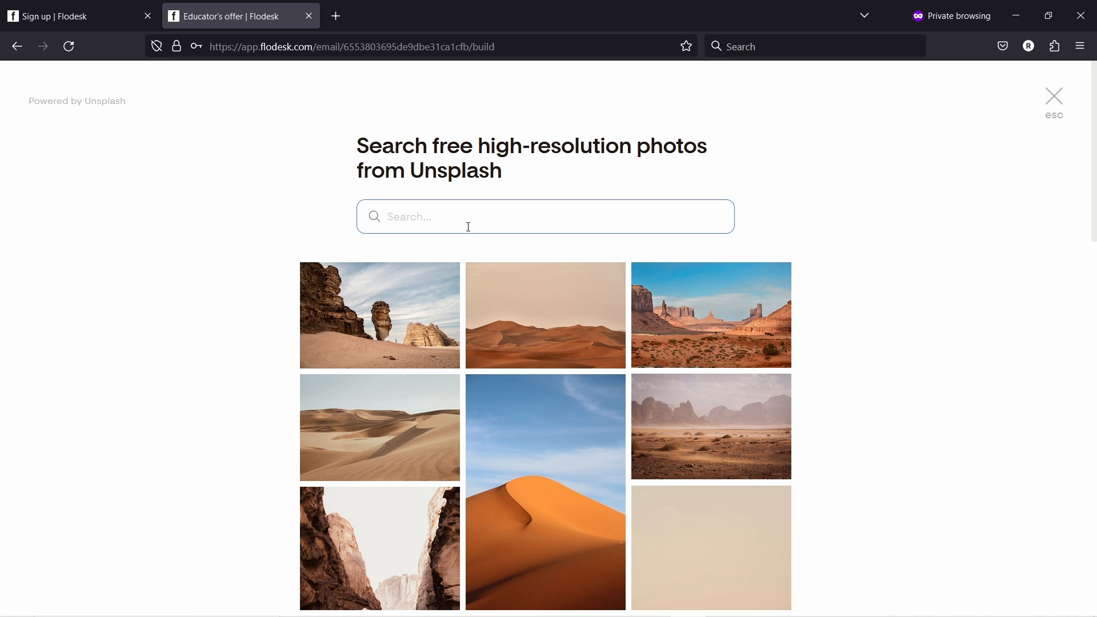
pyautogui.write('strategy')
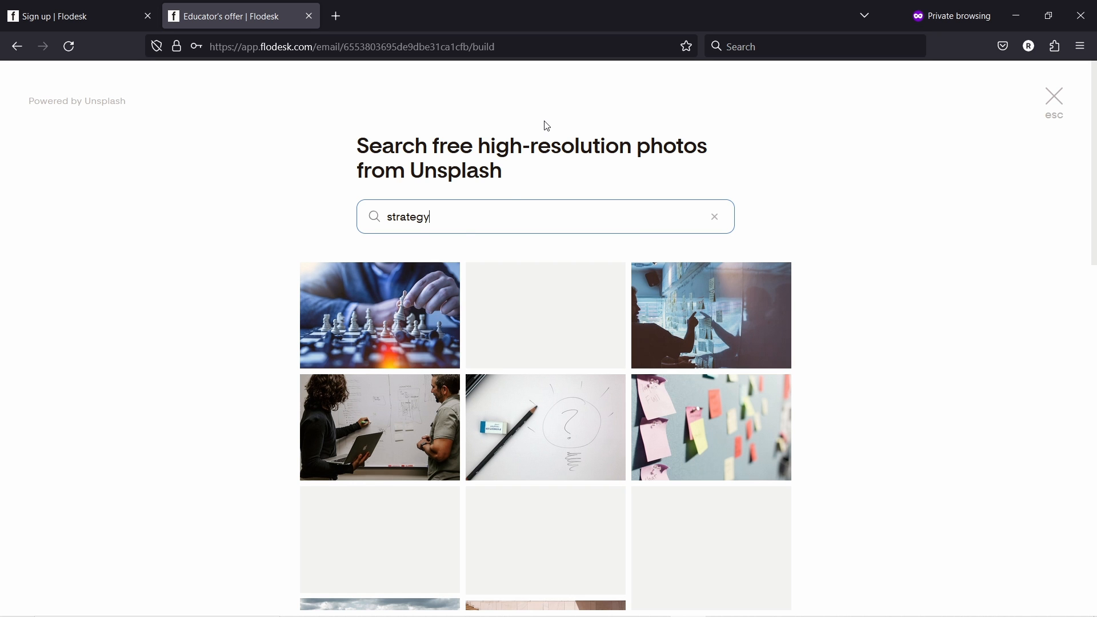
pyautogui.scroll(-5, 509, 189)
pyautogui.scroll(-3, 560, 251)
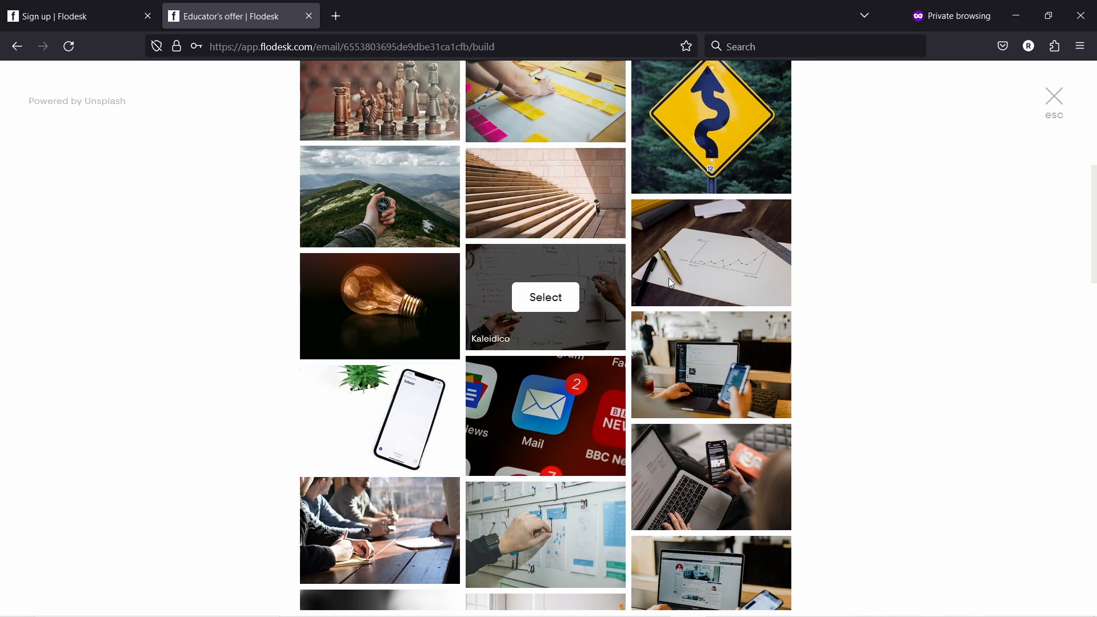
pyautogui.scroll(-3, 561, 196)
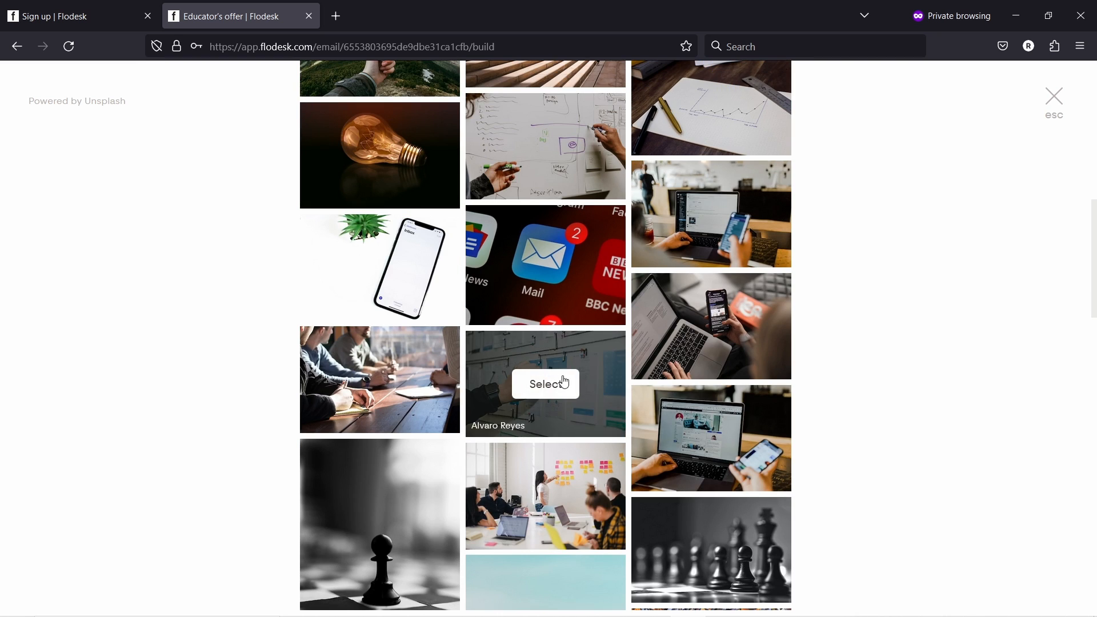
pyautogui.click(564, 383)
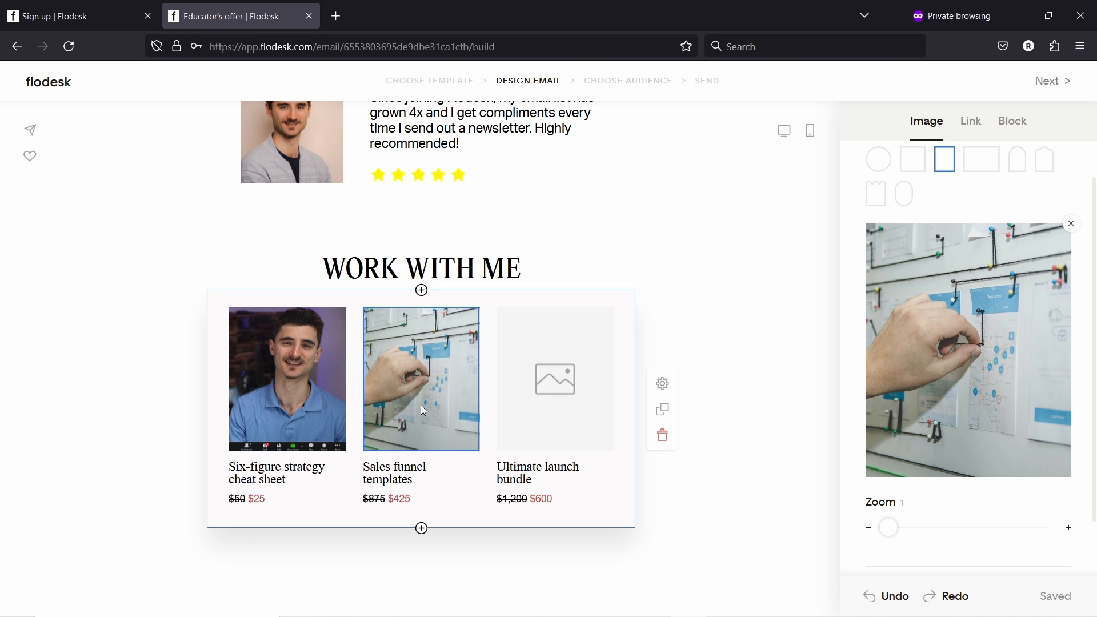
# - Delete the $25 sale price and un-strike $50 so the cheat sheet shows a plain $50
pyautogui.click(283, 467)
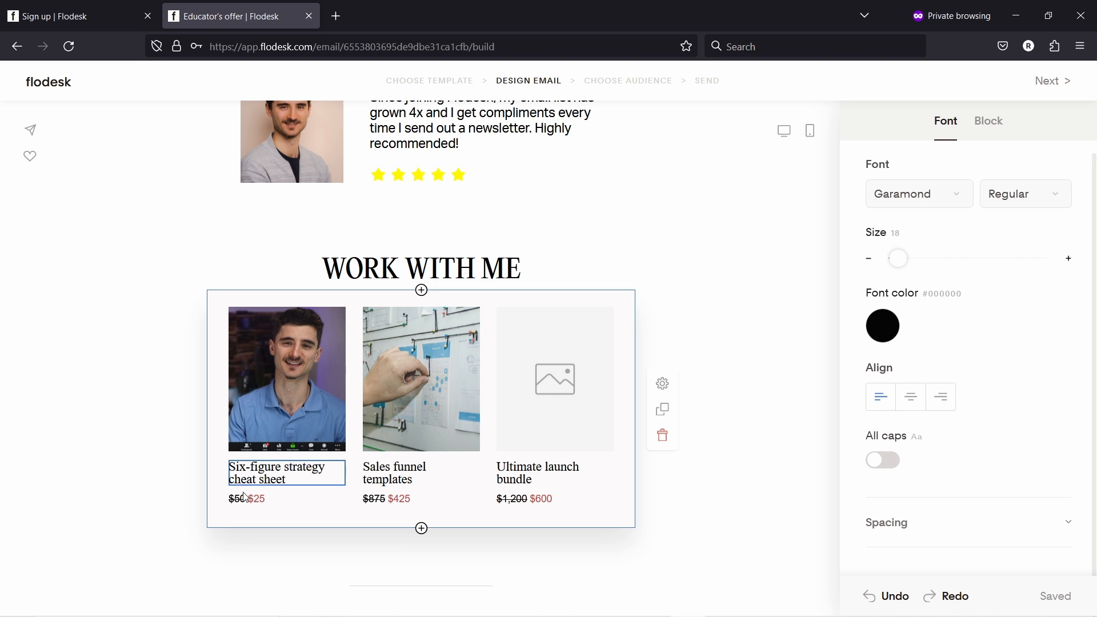
pyautogui.click(259, 500)
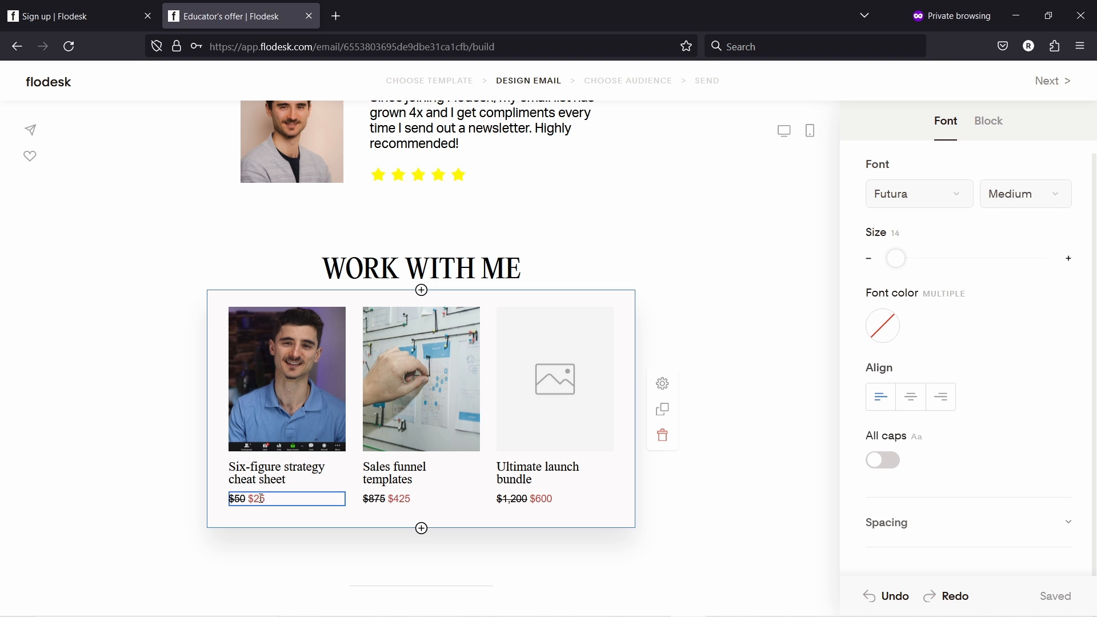
pyautogui.moveTo(247, 499); pyautogui.dragTo(300, 500)
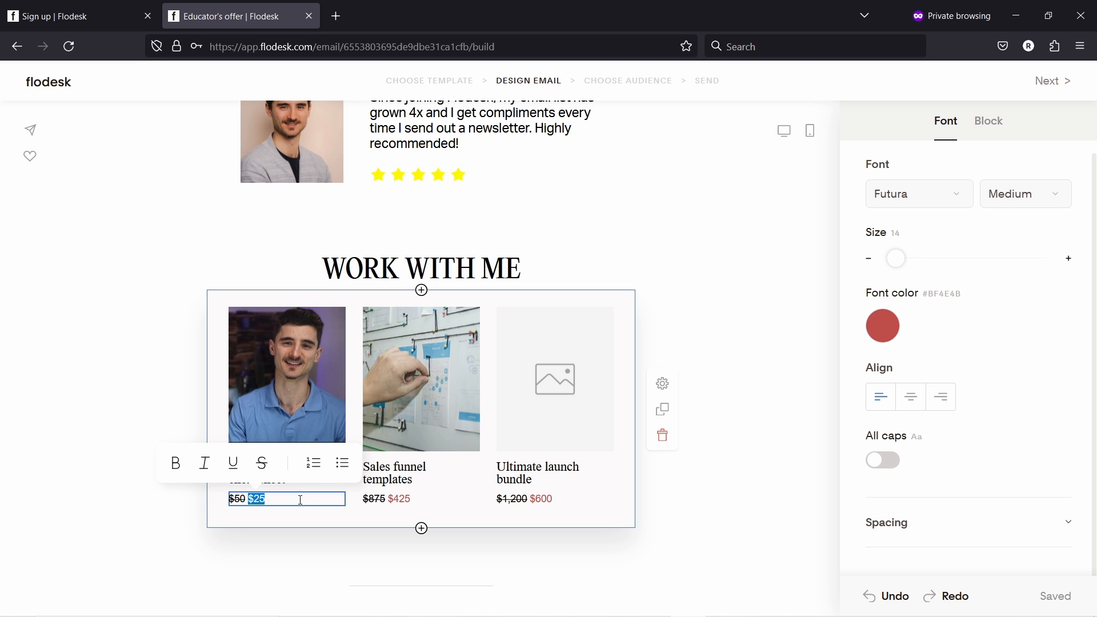
pyautogui.press('BackSpace')
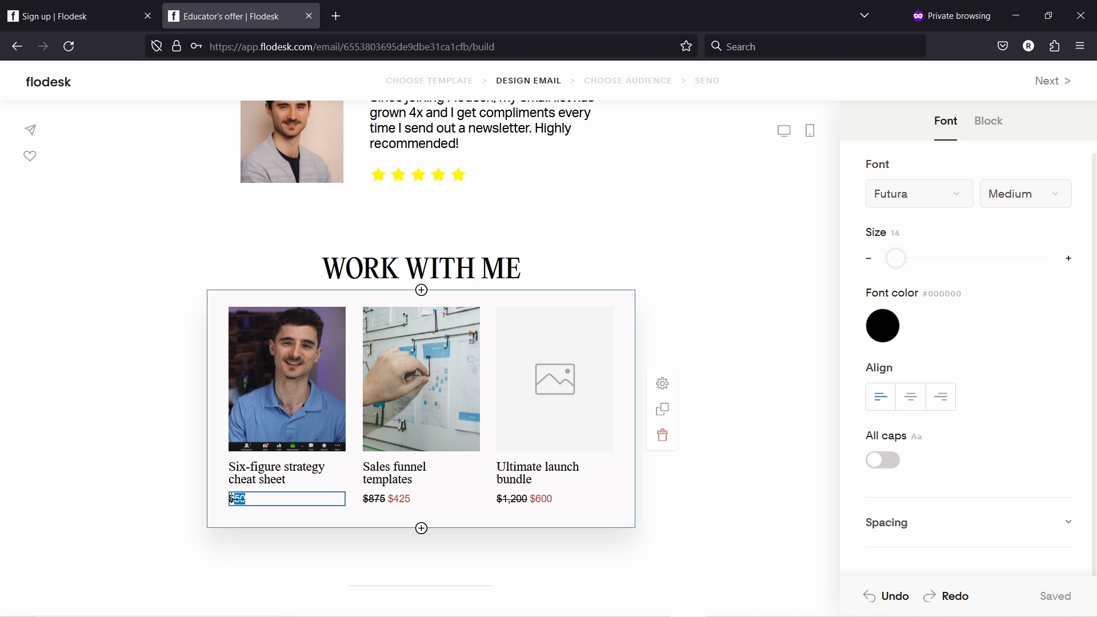
pyautogui.moveTo(231, 499); pyautogui.dragTo(228, 499)
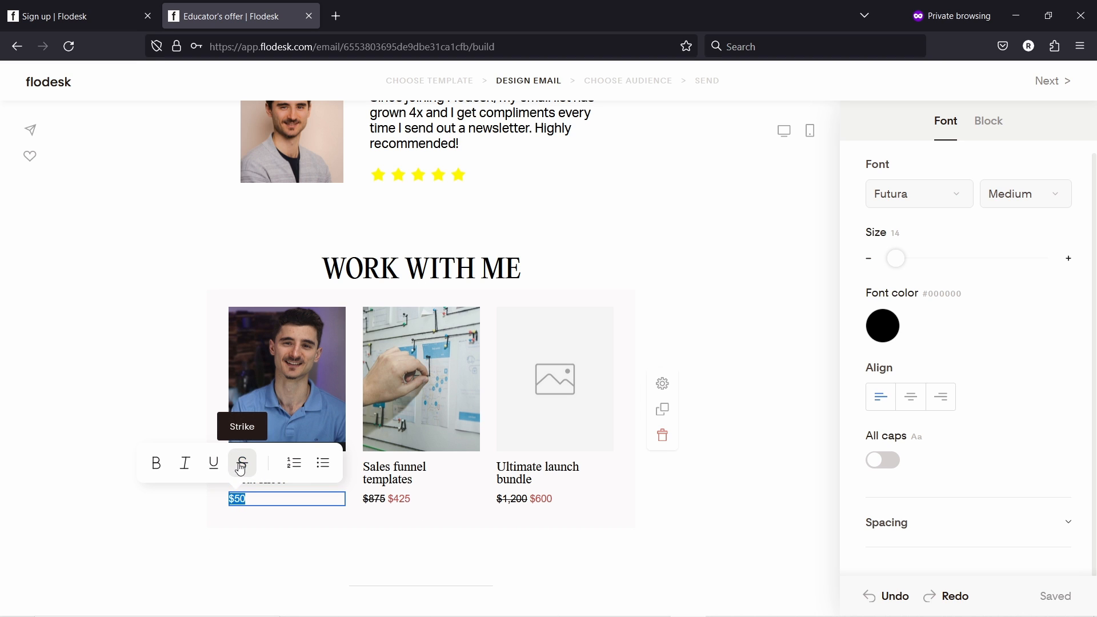
pyautogui.click(178, 506)
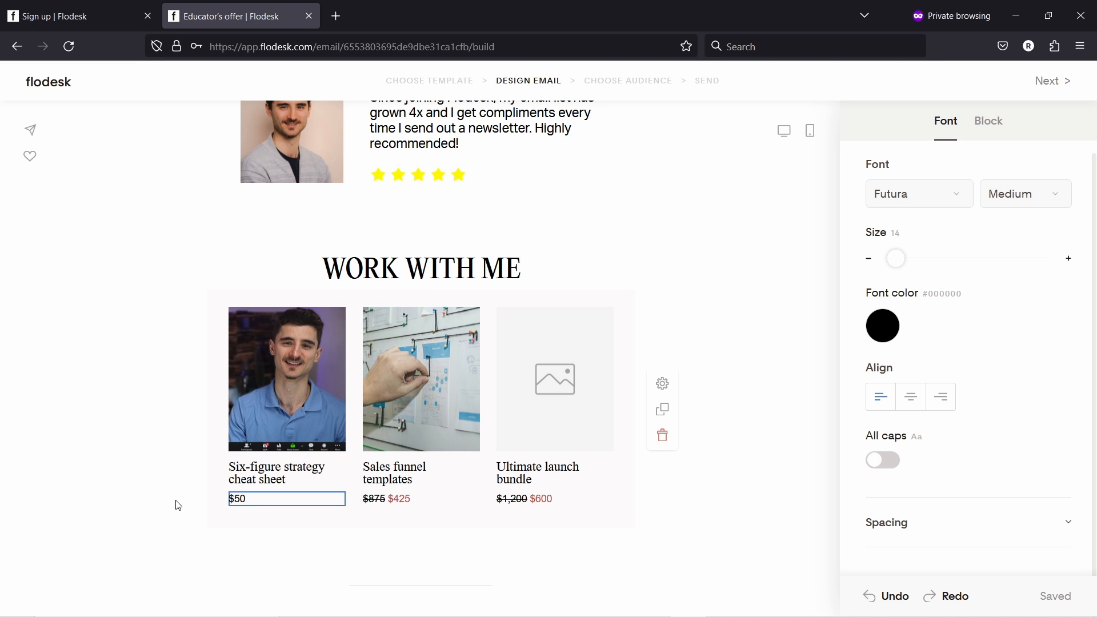
pyautogui.click(256, 502)
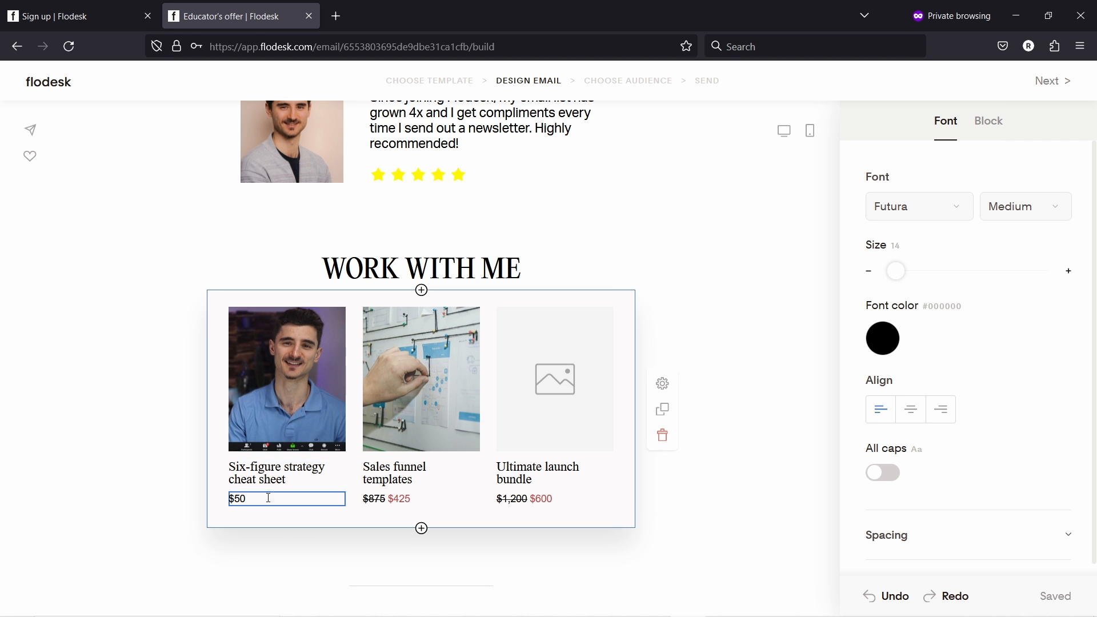
pyautogui.click(209, 308)
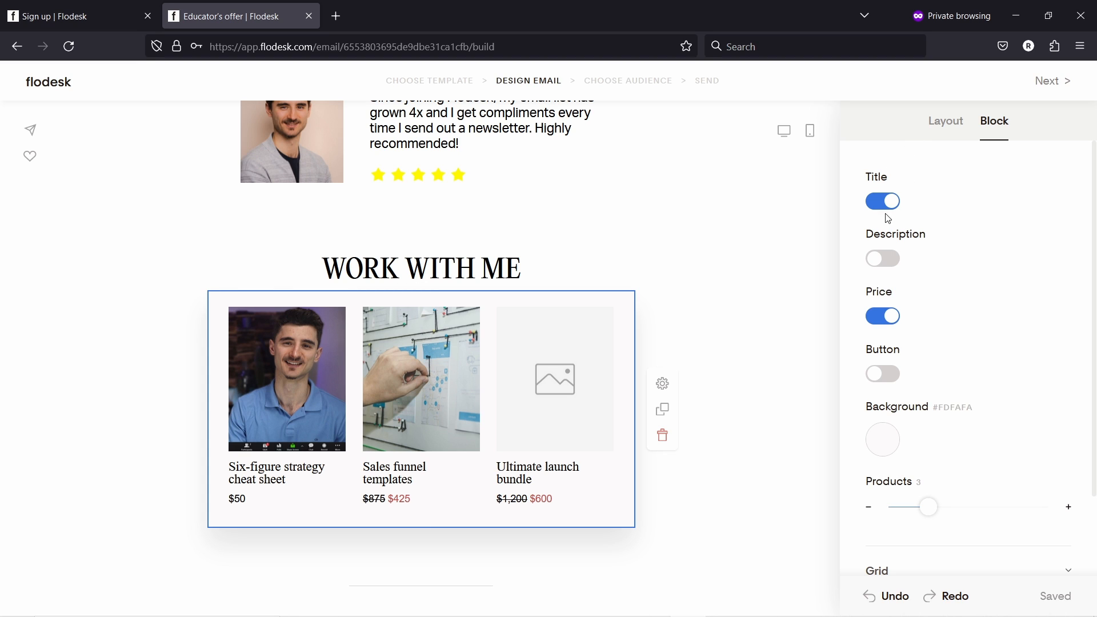
# - Turn on a description line and a button for each product, keeping 3 products
pyautogui.click(883, 260)
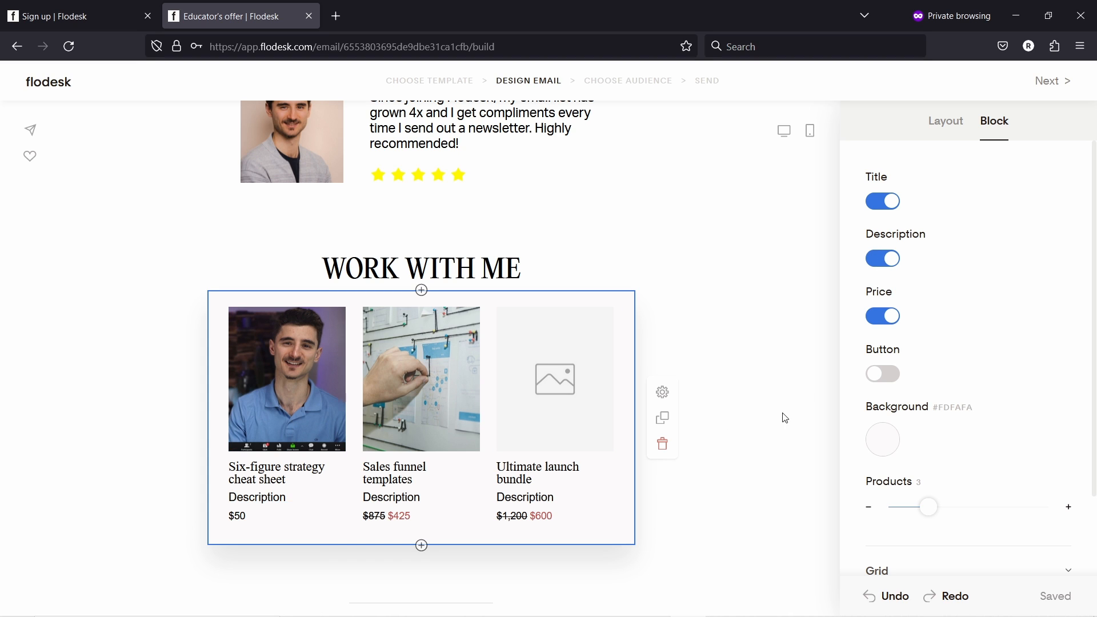
pyautogui.click(883, 374)
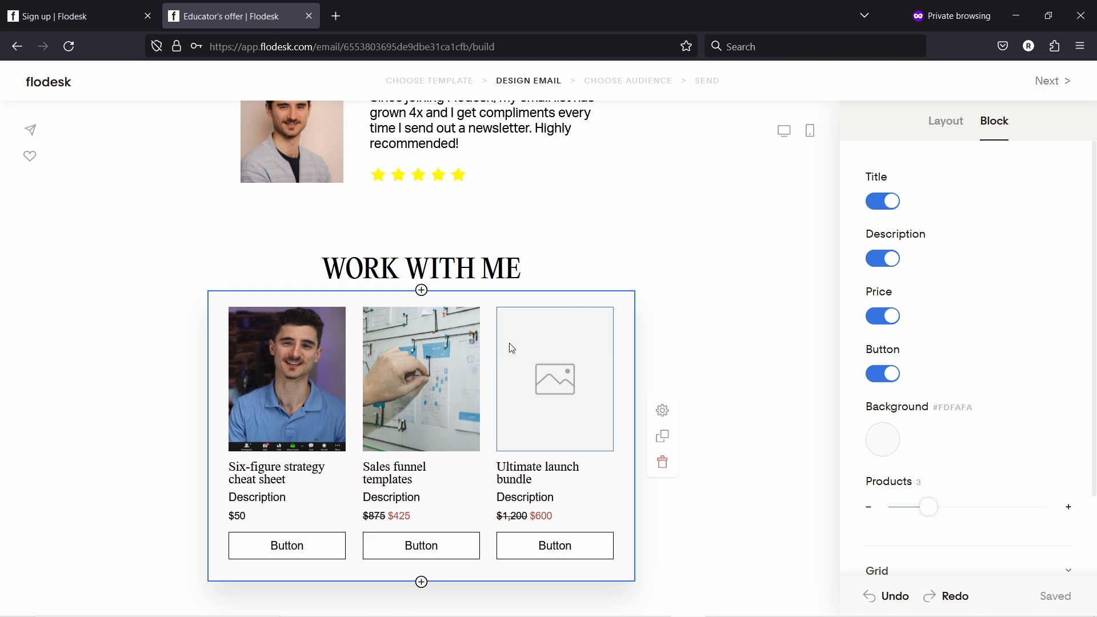
pyautogui.scroll(-2, 914, 213)
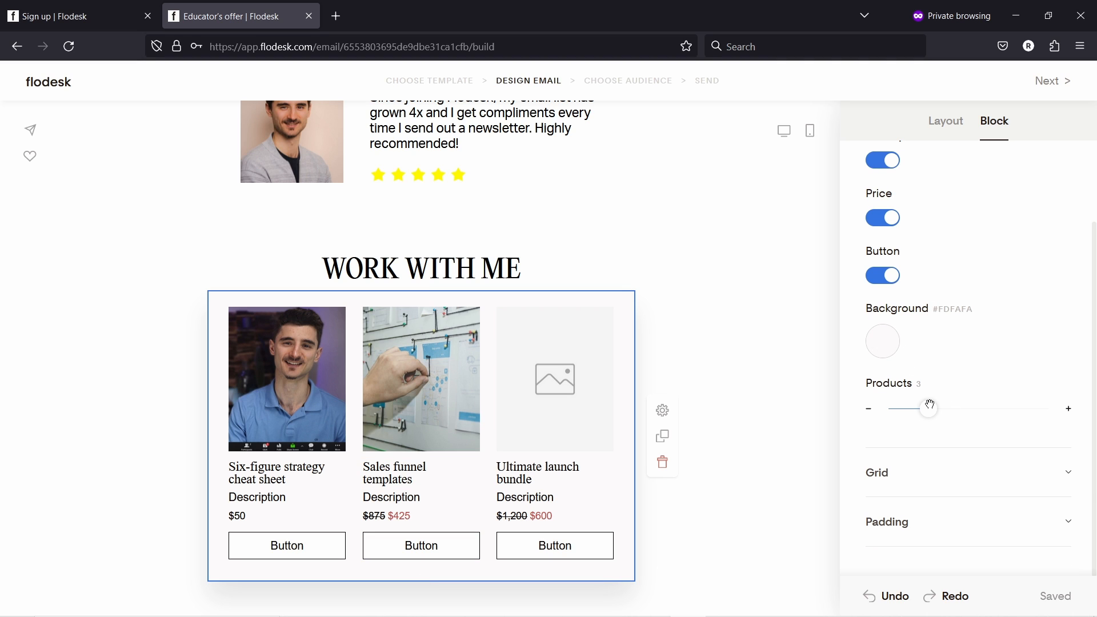
pyautogui.moveTo(929, 405); pyautogui.dragTo(945, 410)
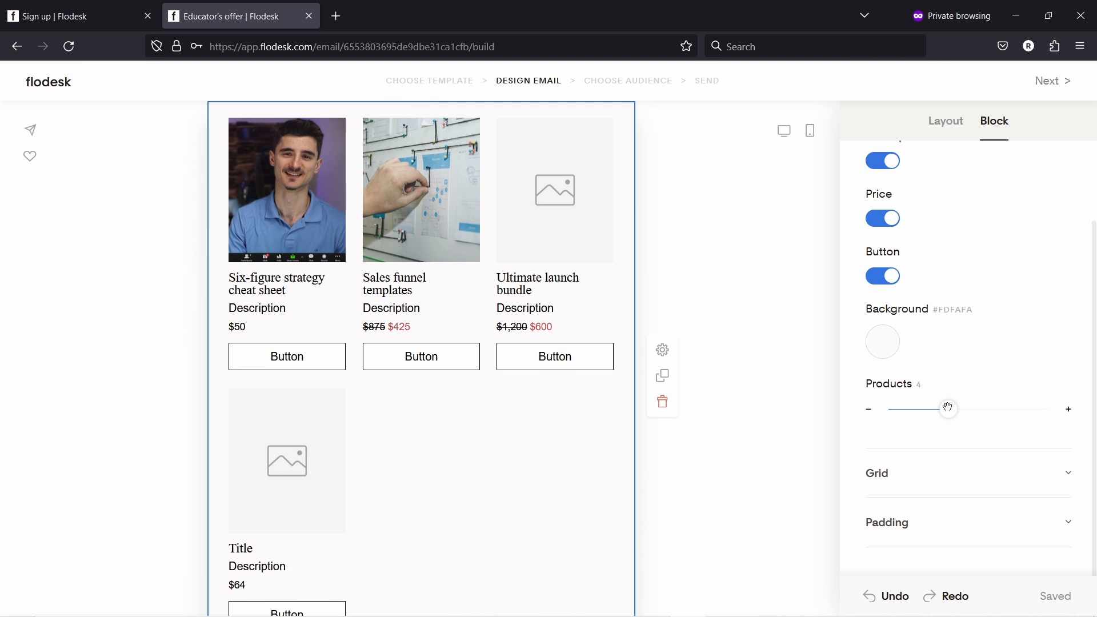
pyautogui.moveTo(948, 408); pyautogui.dragTo(925, 409)
# - Set the product grid to the titles-above-images style in two columns
pyautogui.click(905, 479)
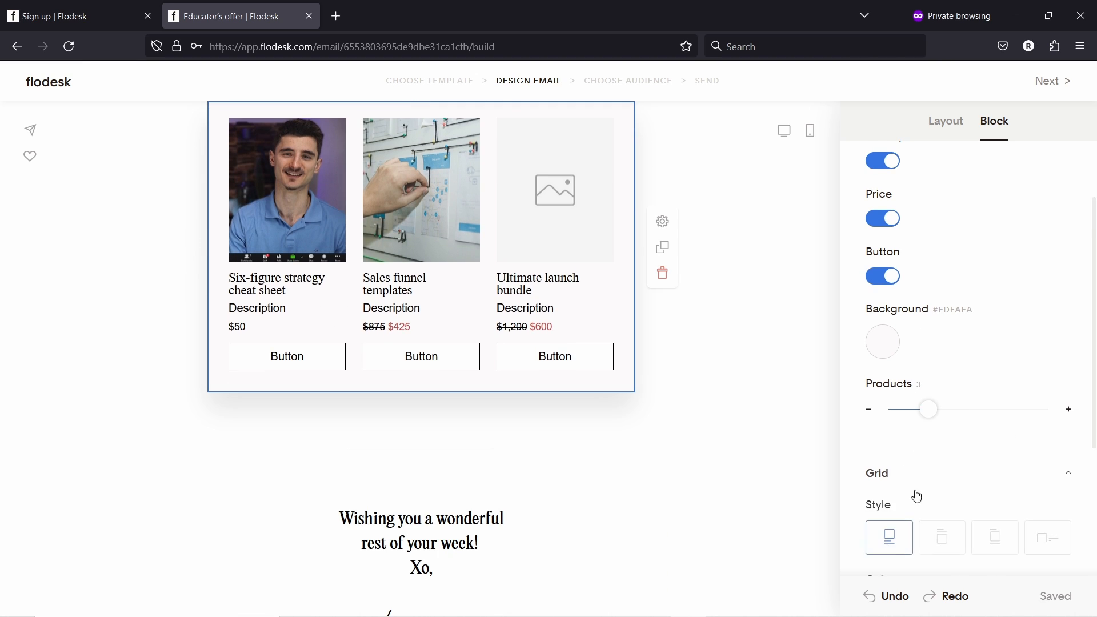
pyautogui.scroll(-4, 933, 461)
pyautogui.scroll(1, 480, 217)
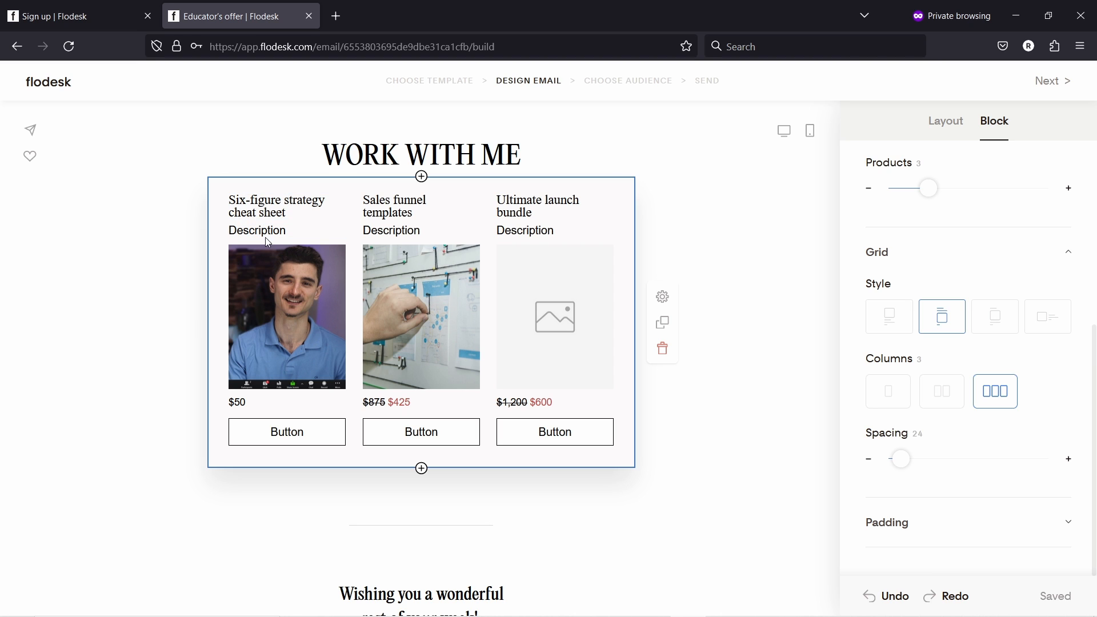
pyautogui.click(1004, 321)
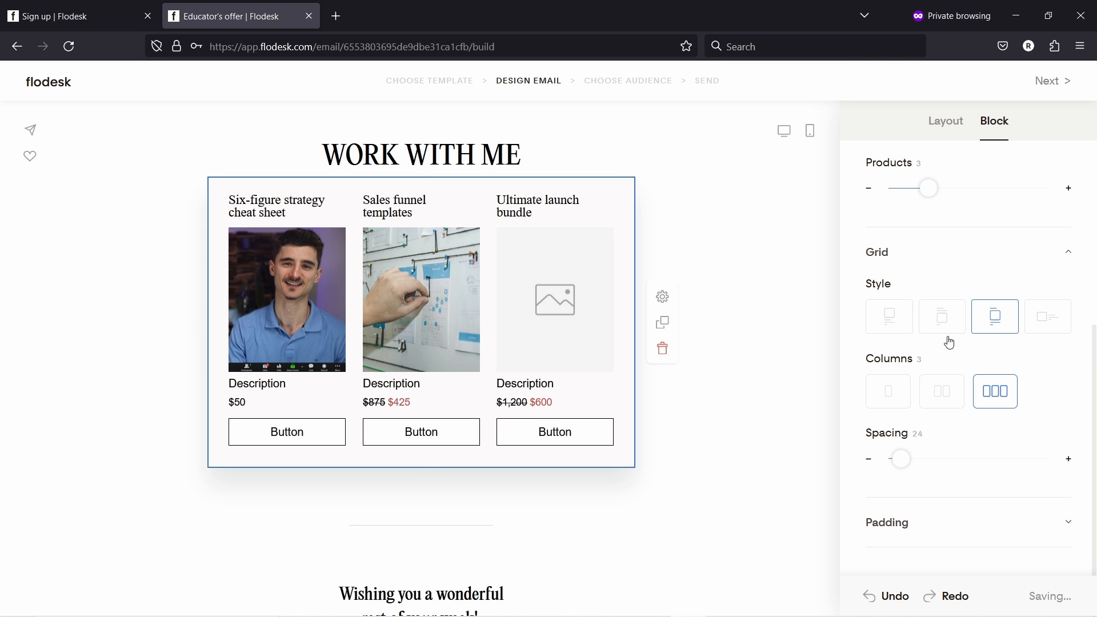
pyautogui.click(1053, 323)
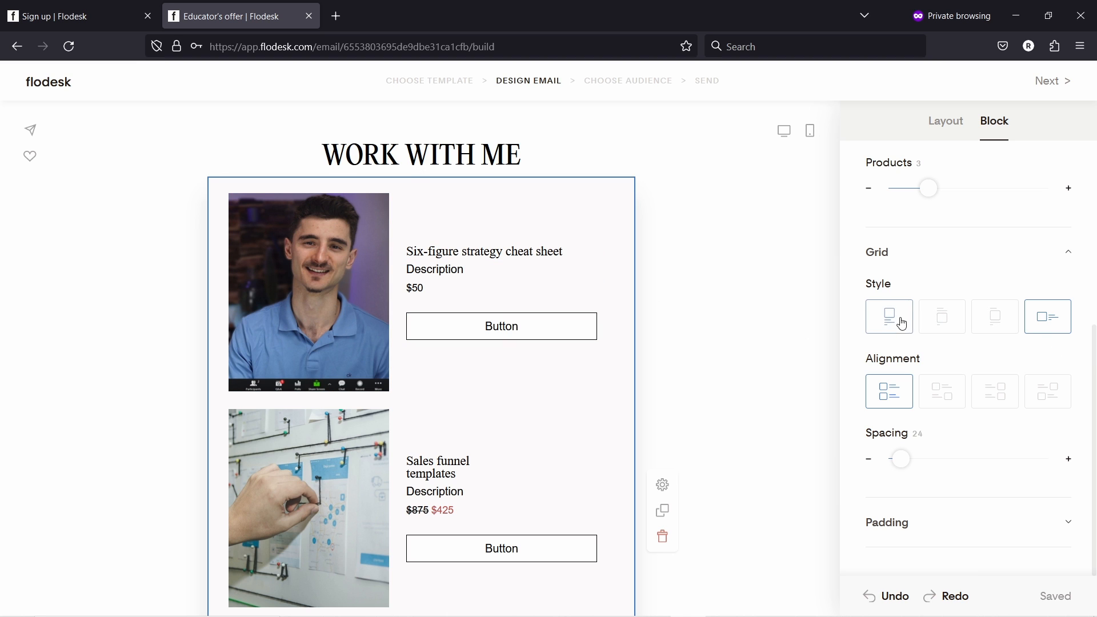
pyautogui.click(993, 322)
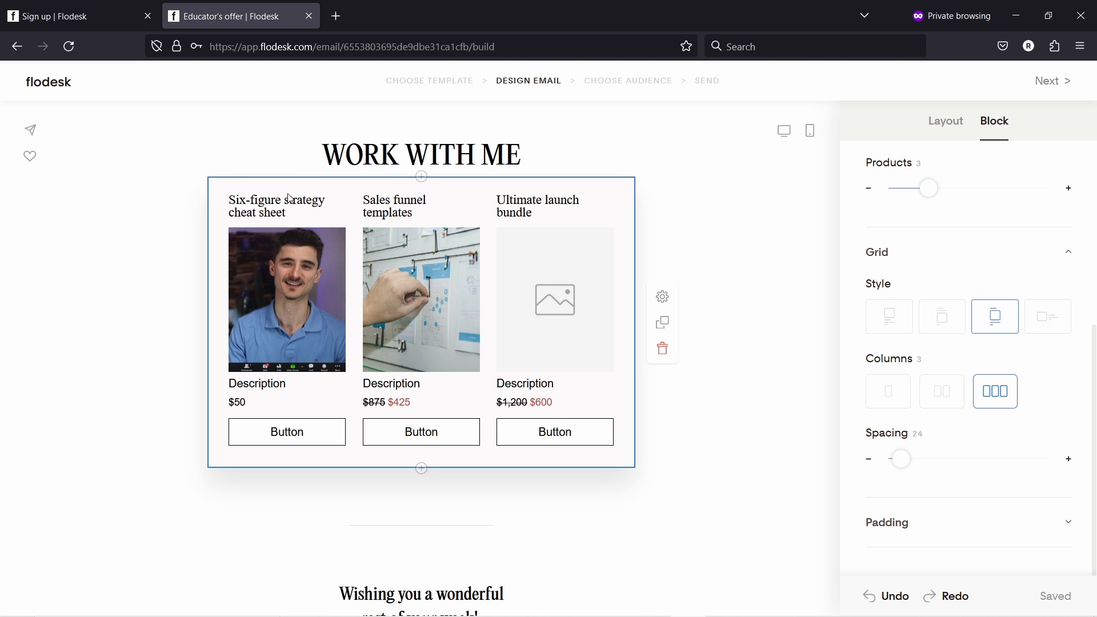
pyautogui.click(945, 394)
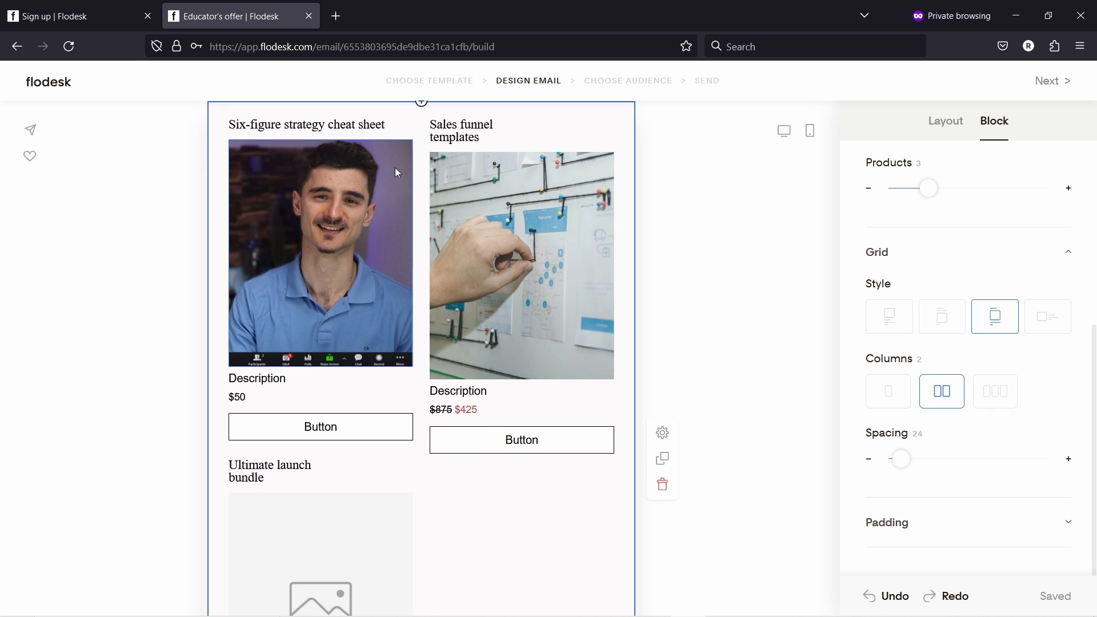
pyautogui.scroll(3, 395, 172)
pyautogui.scroll(-3, 423, 342)
pyautogui.scroll(-3, 329, 362)
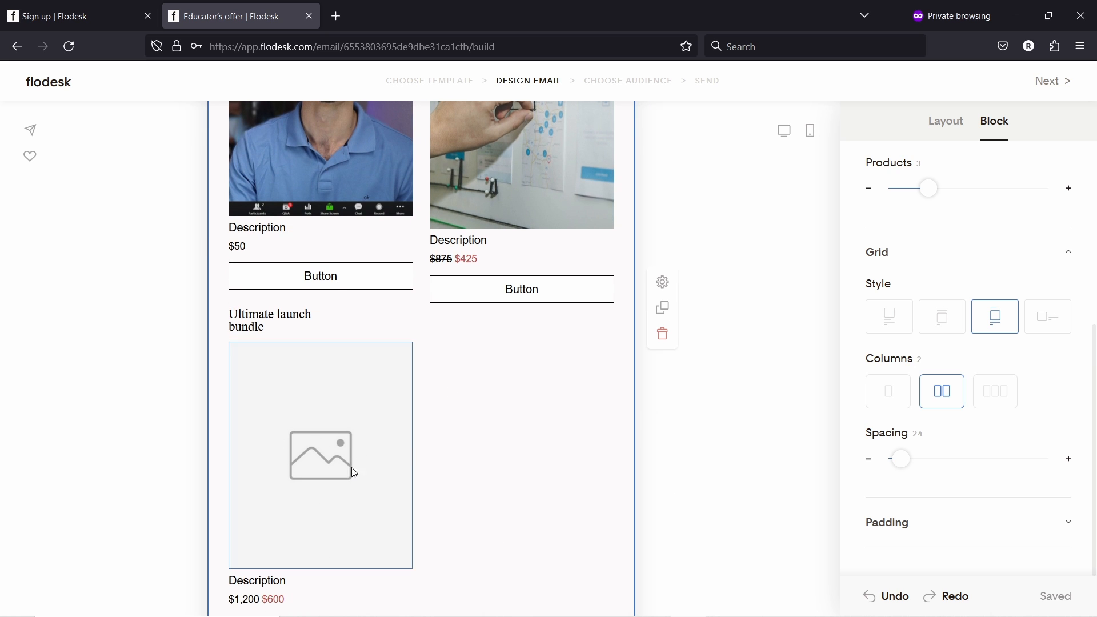
pyautogui.scroll(4, 341, 394)
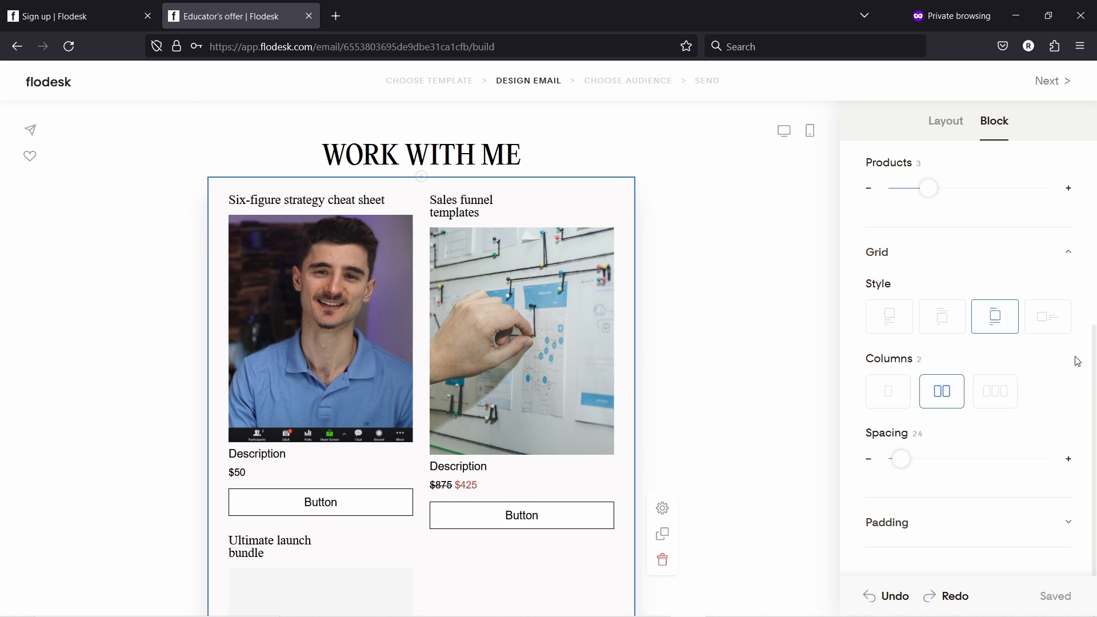
# - Return to three columns and give the product buttons rounded corners and brown #91776C fill
pyautogui.click(992, 402)
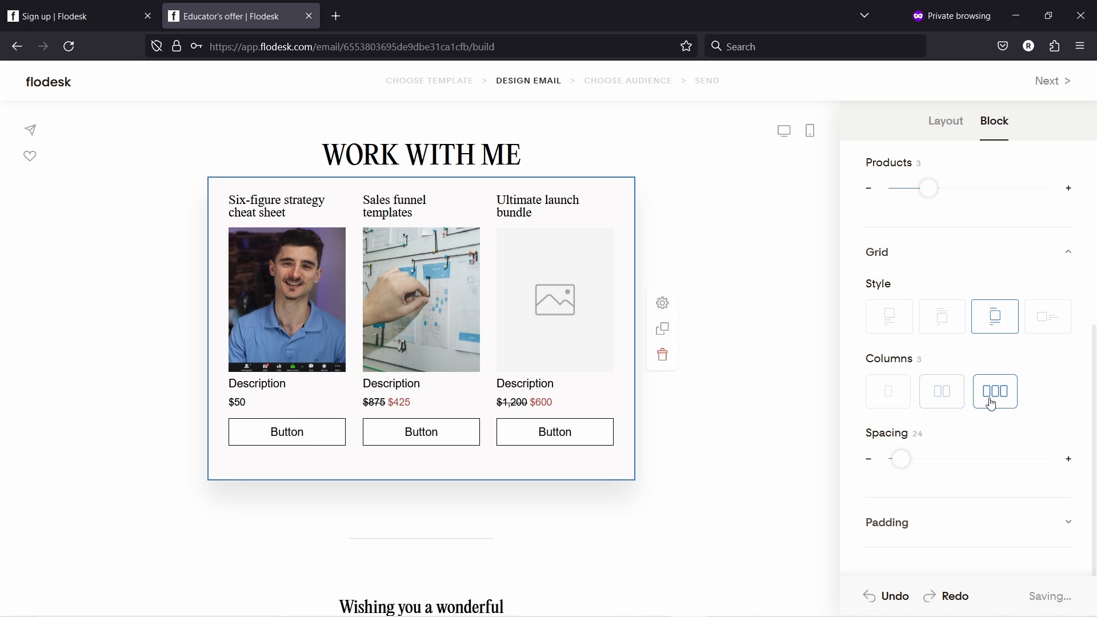
pyautogui.click(276, 436)
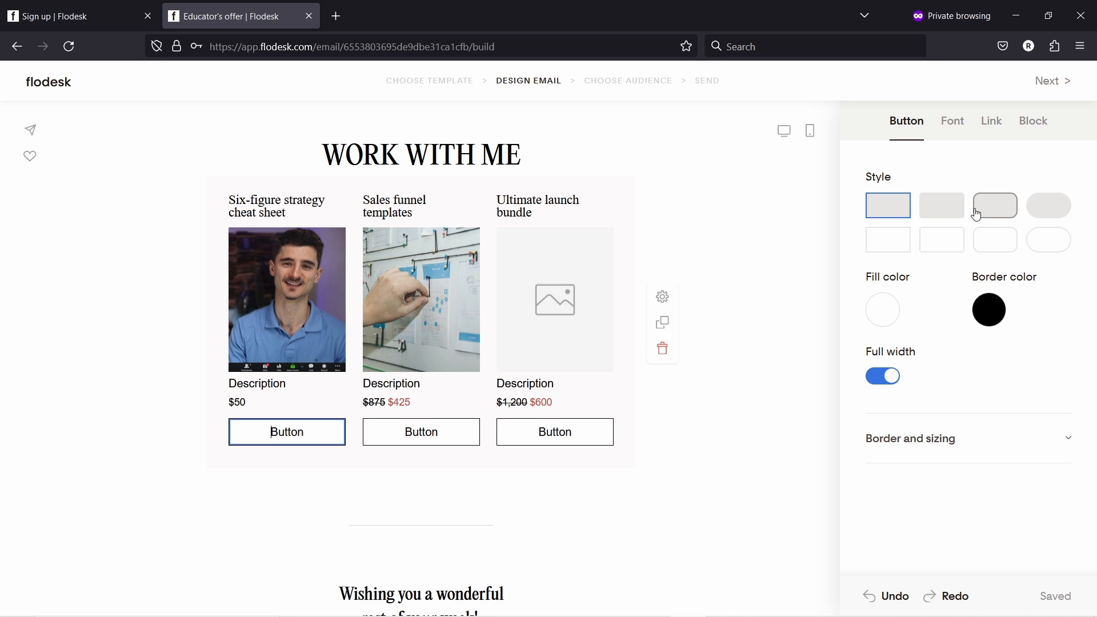
pyautogui.click(999, 215)
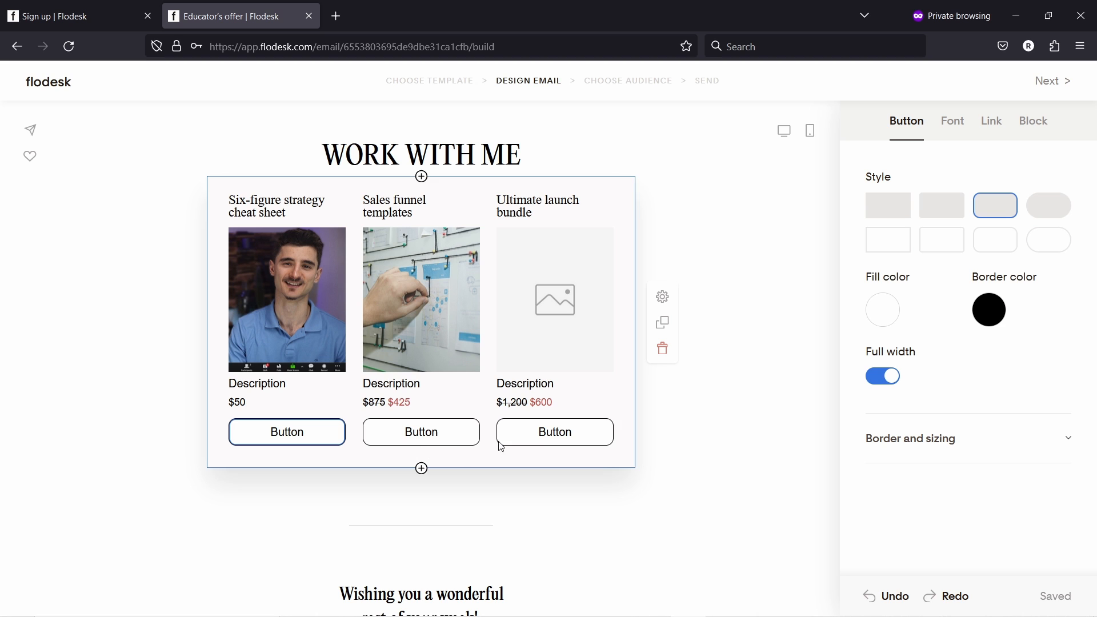
pyautogui.click(885, 309)
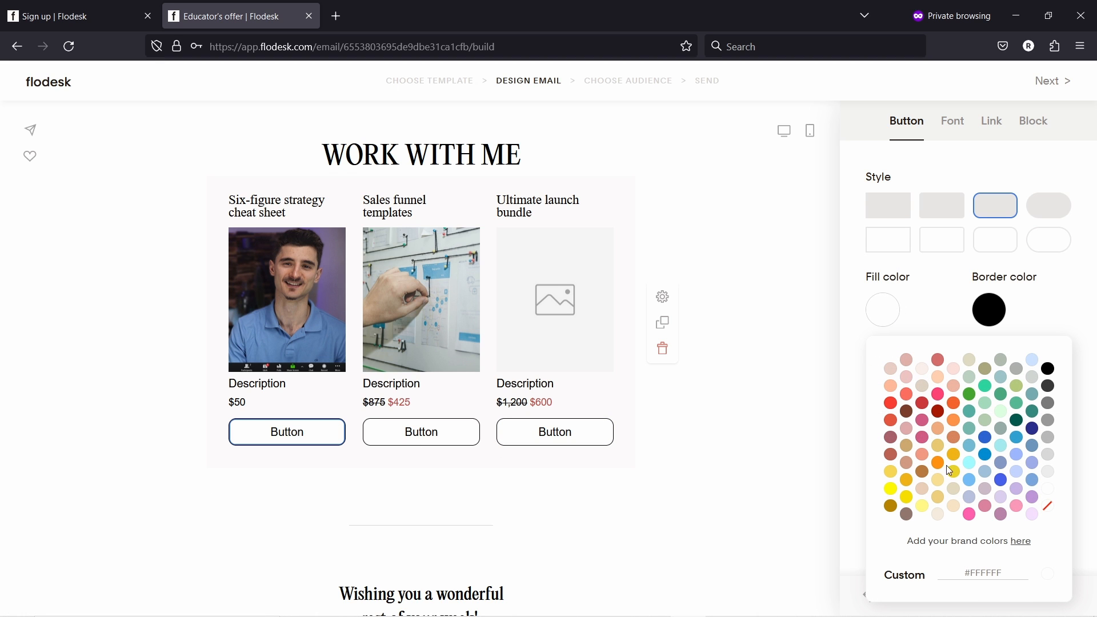
pyautogui.click(940, 361)
pyautogui.click(908, 515)
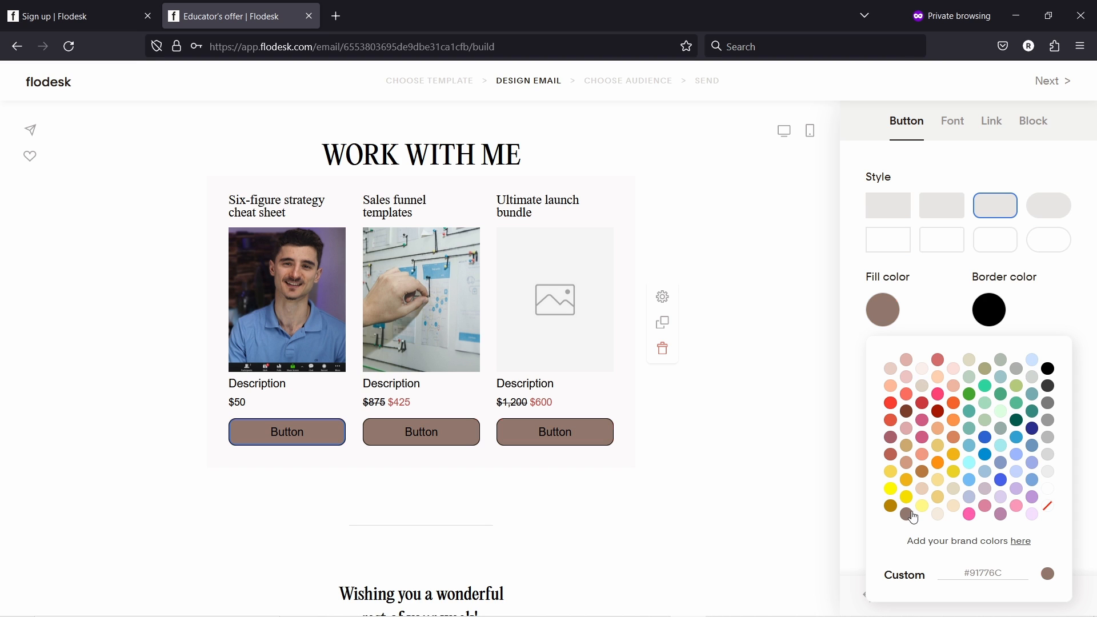
pyautogui.click(989, 309)
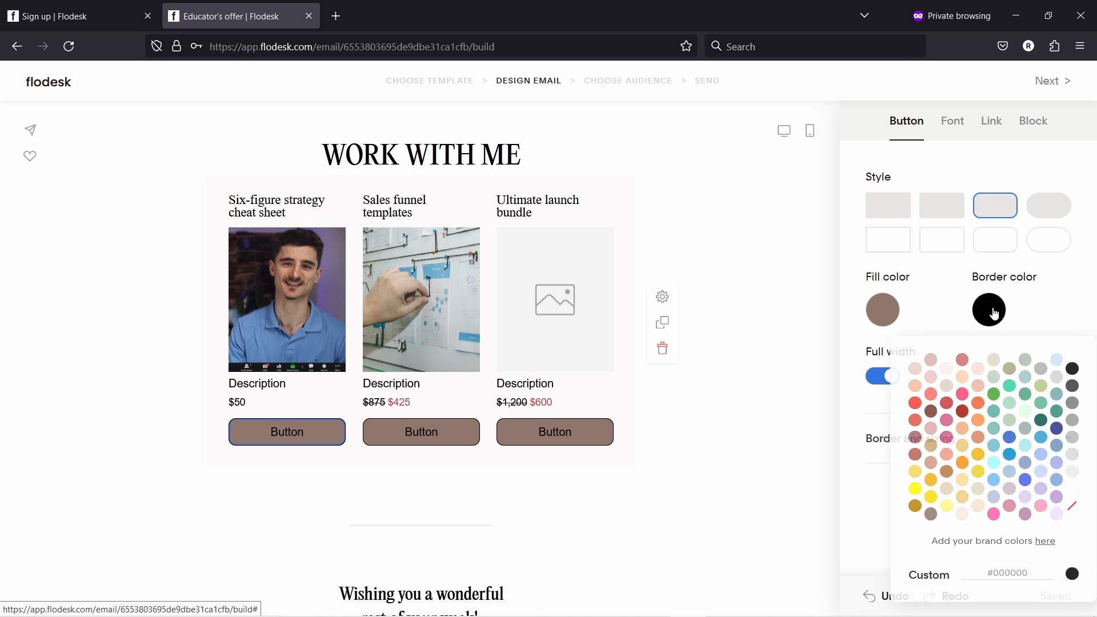
pyautogui.click(1036, 301)
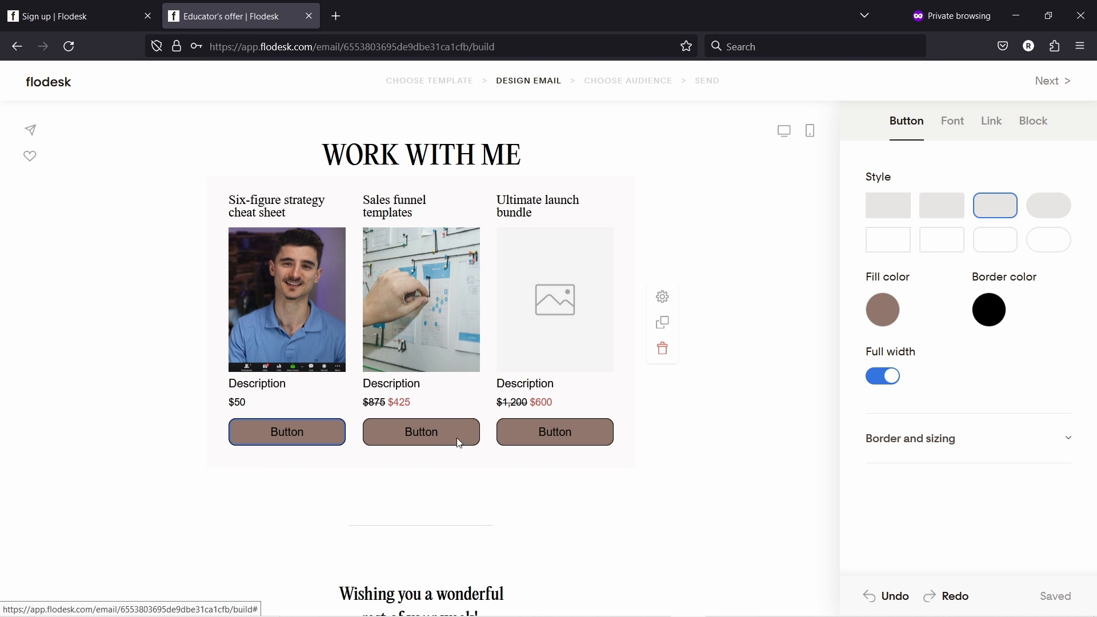
# - Make the first button's label text white (#FFFFFF) and bring up its link settings
pyautogui.click(951, 121)
pyautogui.click(882, 353)
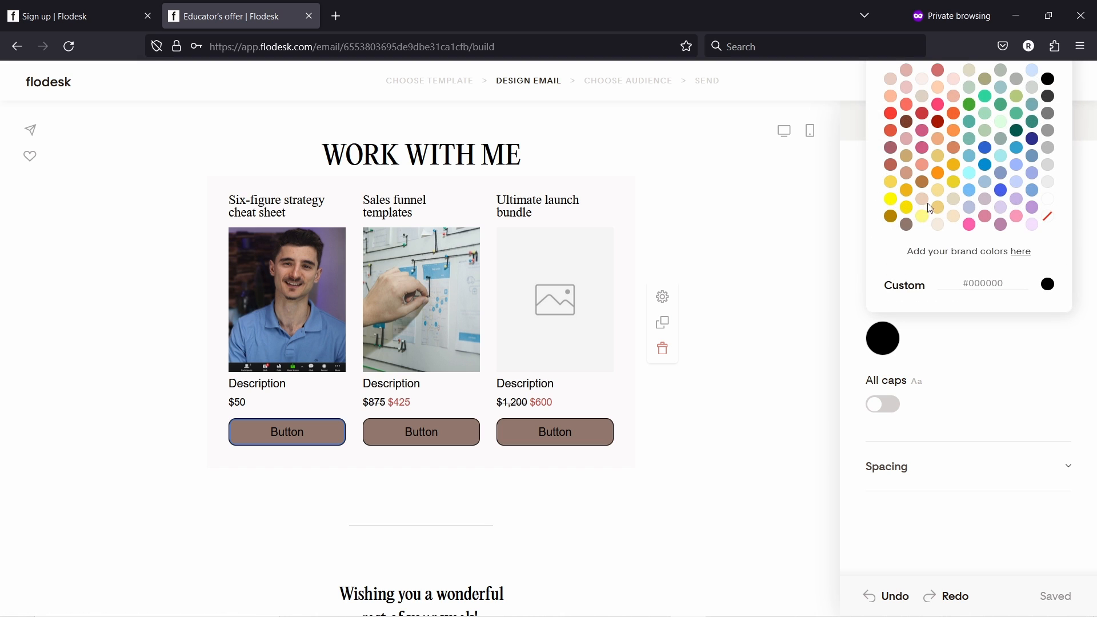
pyautogui.click(1048, 200)
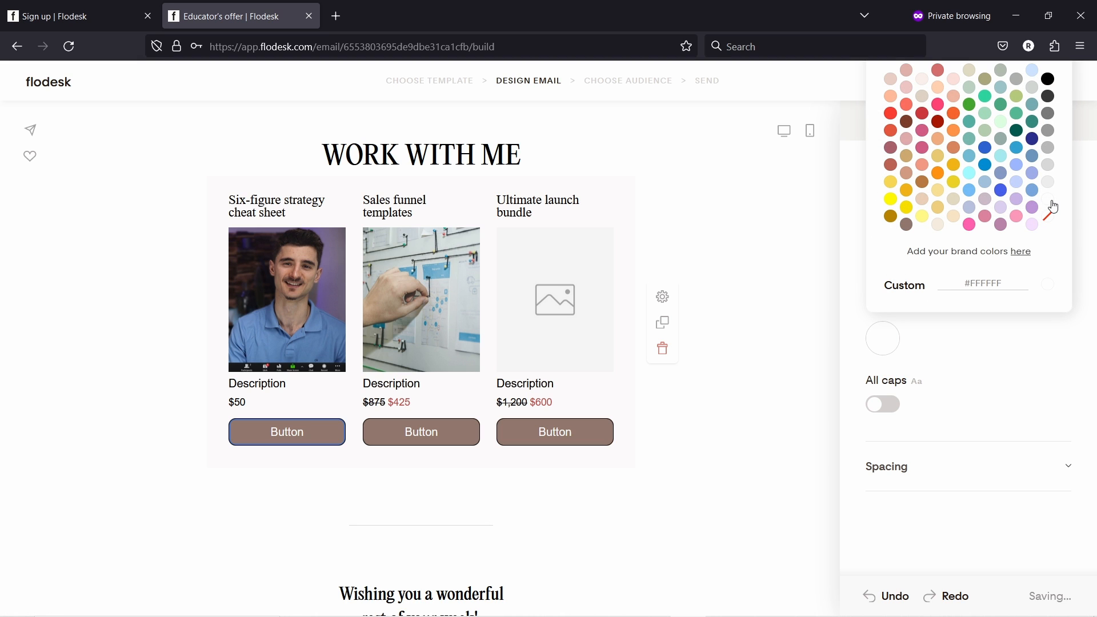
pyautogui.click(1005, 372)
pyautogui.click(997, 124)
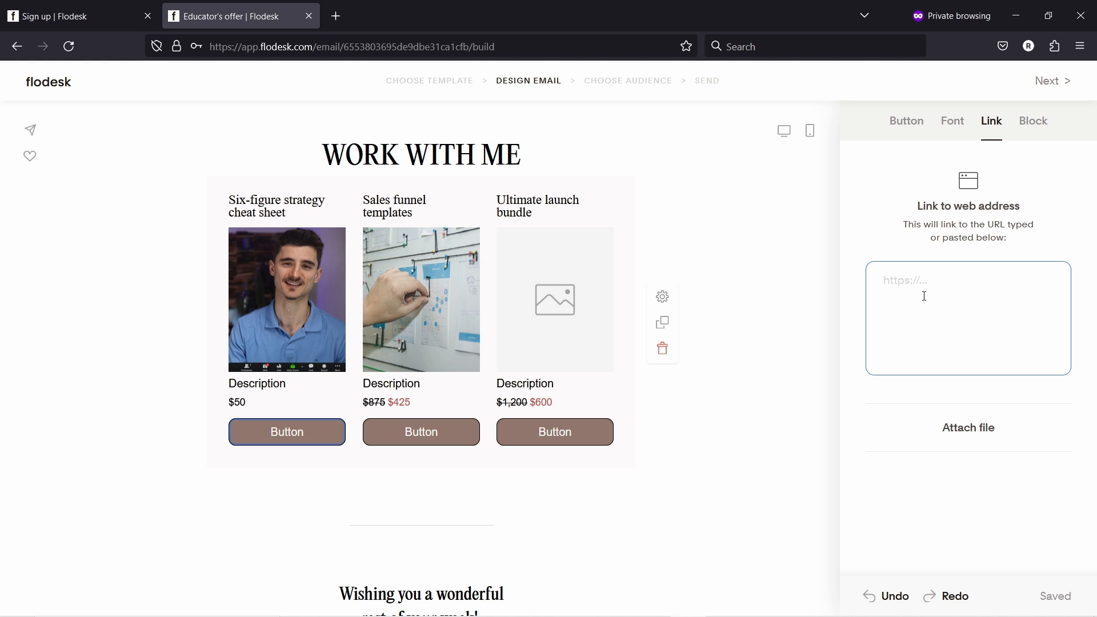
# - Upload the 'websites' image into the Ultimate launch bundle's empty image slot
pyautogui.click(542, 273)
pyautogui.click(963, 343)
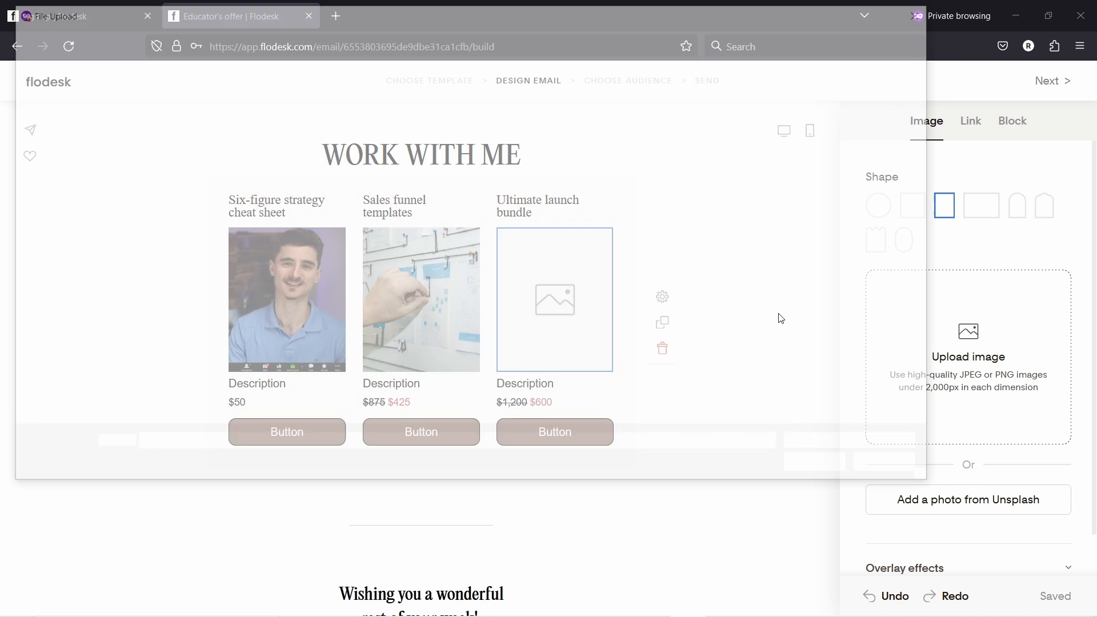
pyautogui.click(554, 132)
pyautogui.click(817, 468)
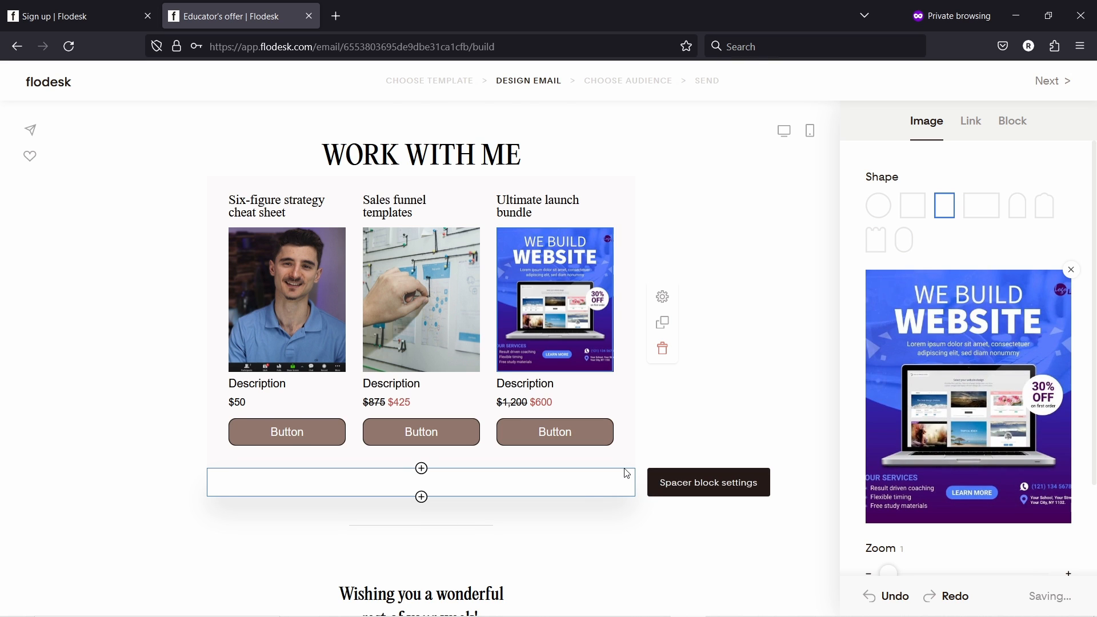
pyautogui.scroll(2, 486, 256)
pyautogui.scroll(-5, 494, 247)
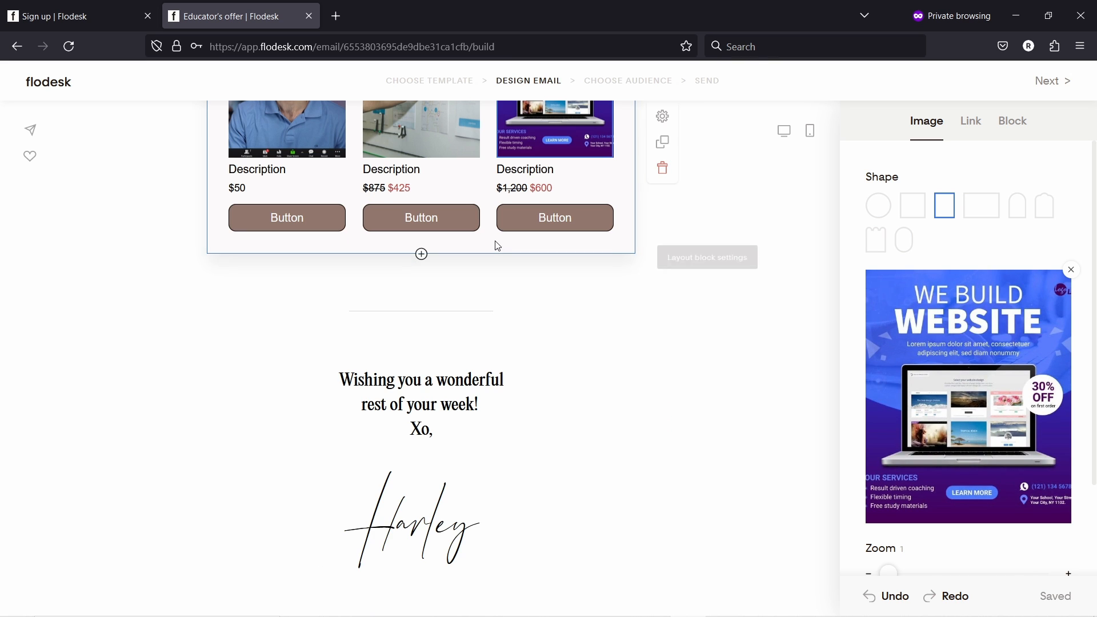
# - Delete the divider and the 'Wishing you a wonderful rest of your week! Xo,' block, then open block insertion
pyautogui.click(492, 309)
pyautogui.click(667, 341)
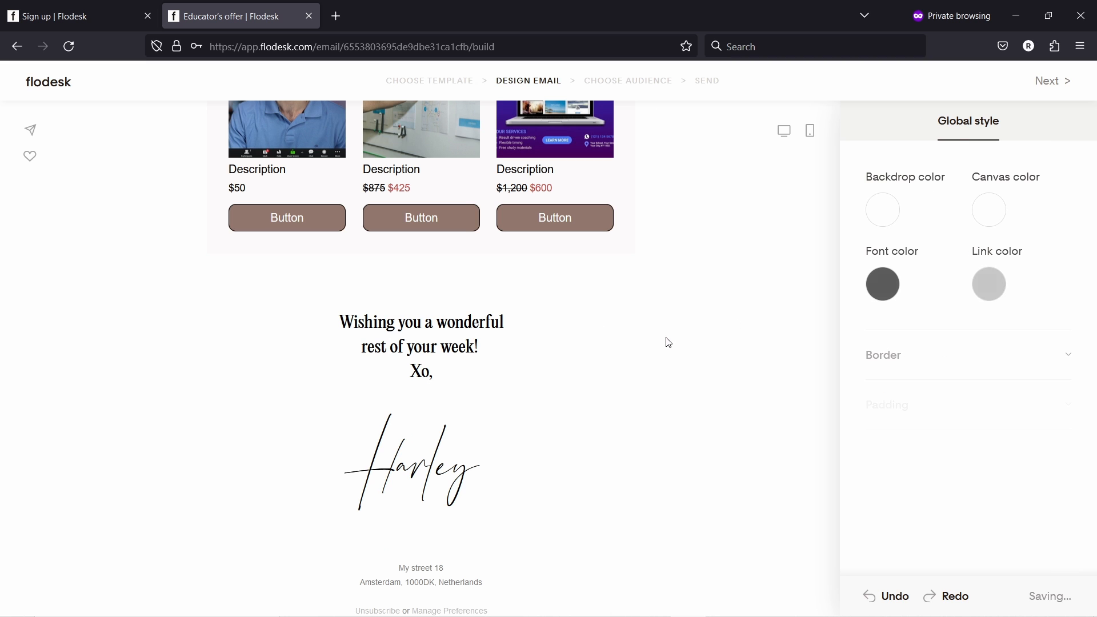
pyautogui.click(529, 338)
pyautogui.click(663, 375)
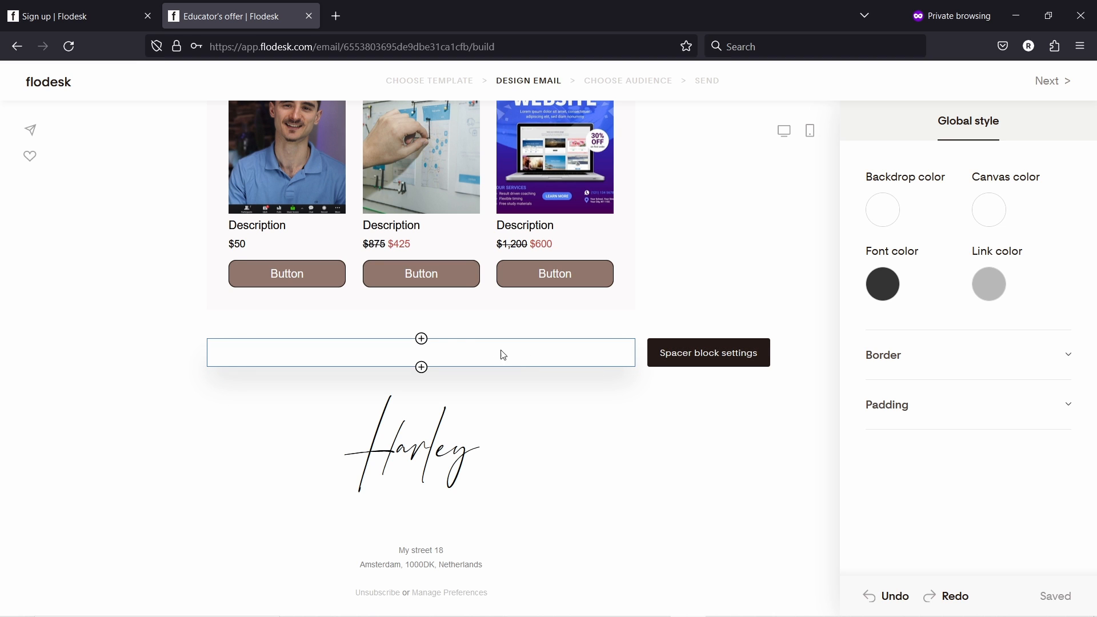
pyautogui.click(421, 340)
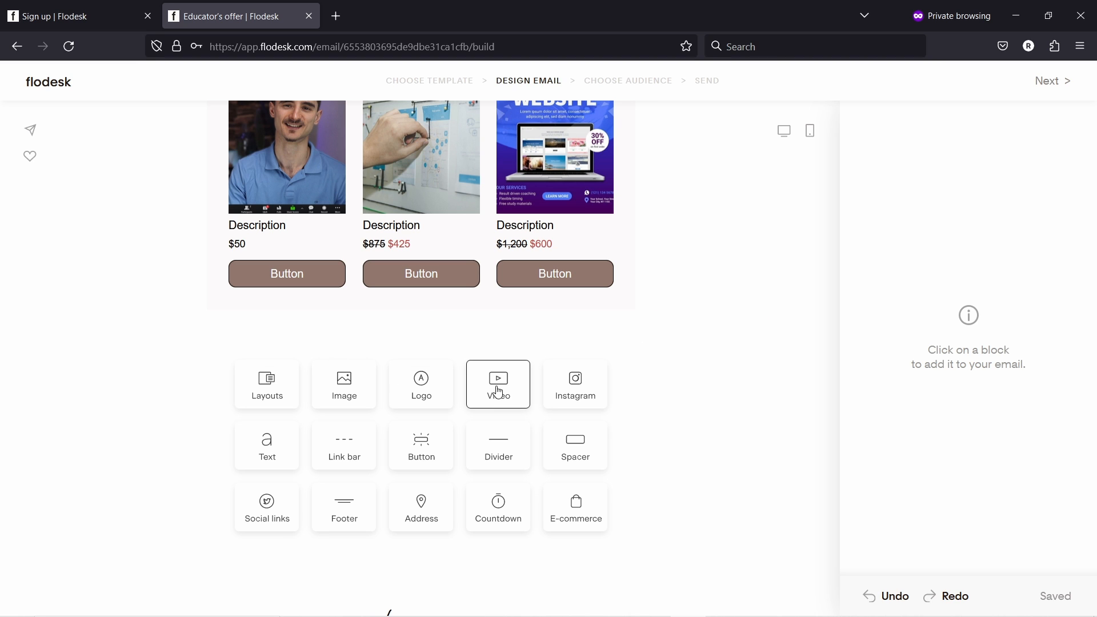
# - Insert a Video block and paste the YouTube video link as its URL
pyautogui.click(505, 362)
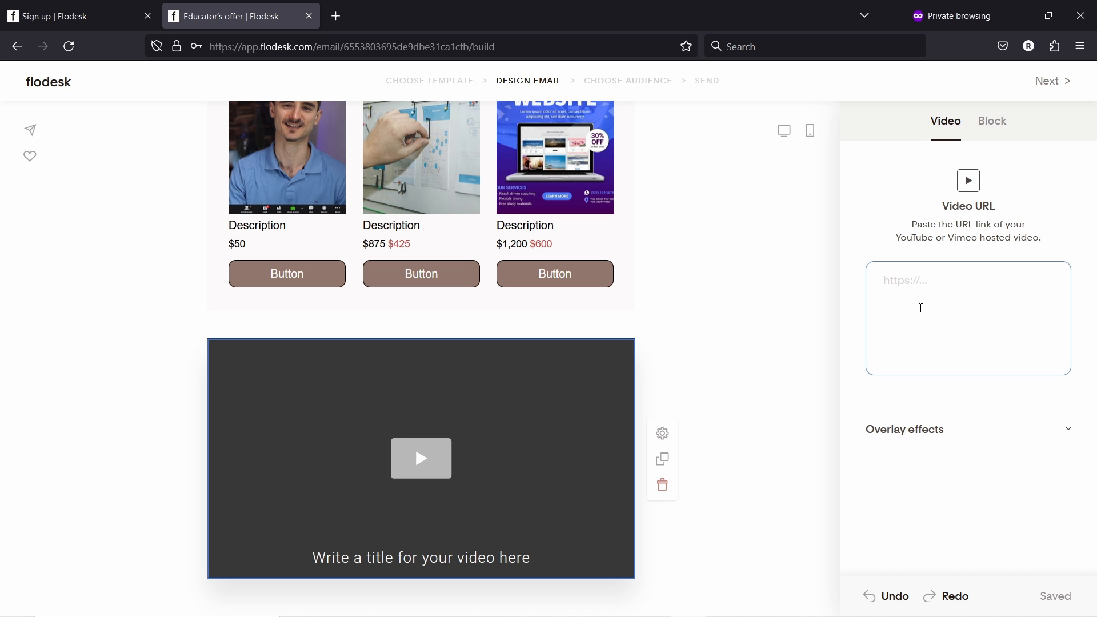
pyautogui.write('https://youtu.be/ytsrWjDkW8I')
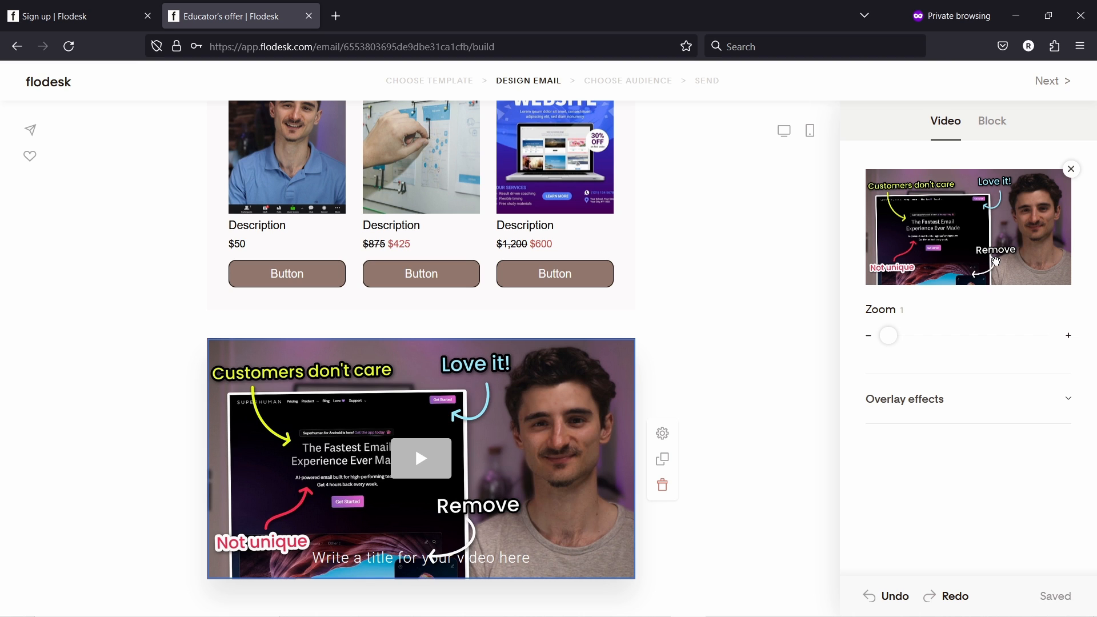
pyautogui.scroll(-3, 587, 291)
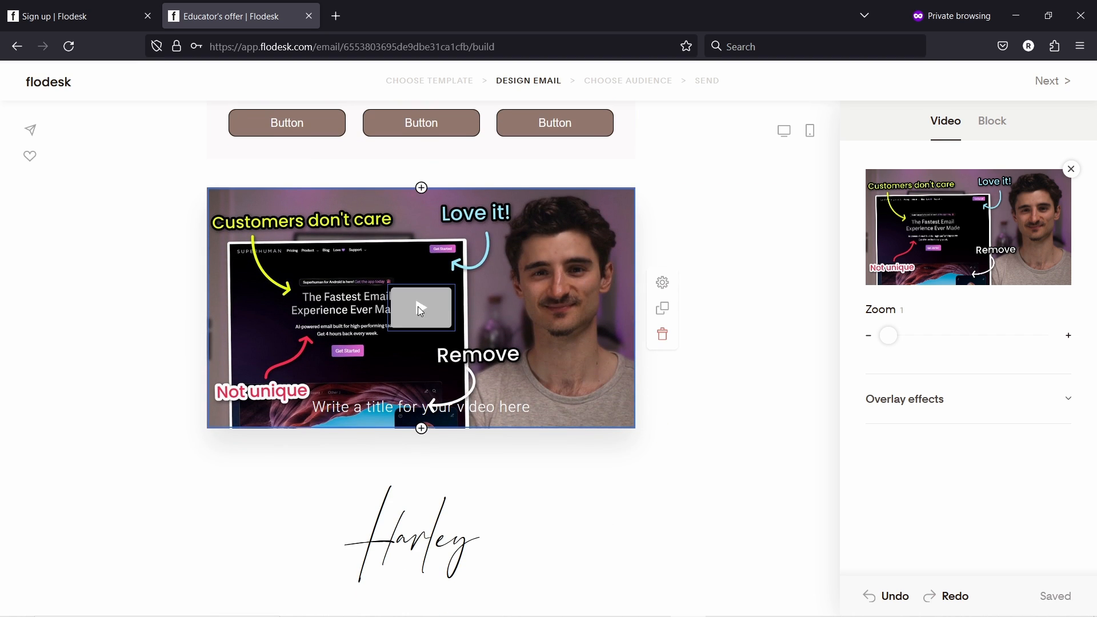
# - Fill the video's play button with red #F93E31
pyautogui.click(417, 306)
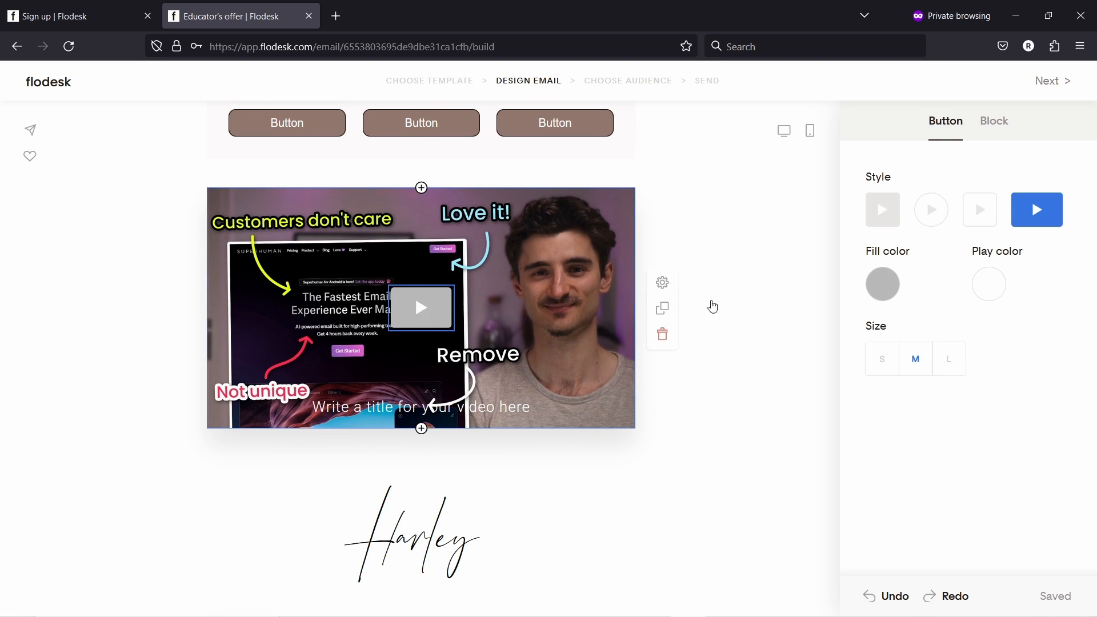
pyautogui.click(883, 285)
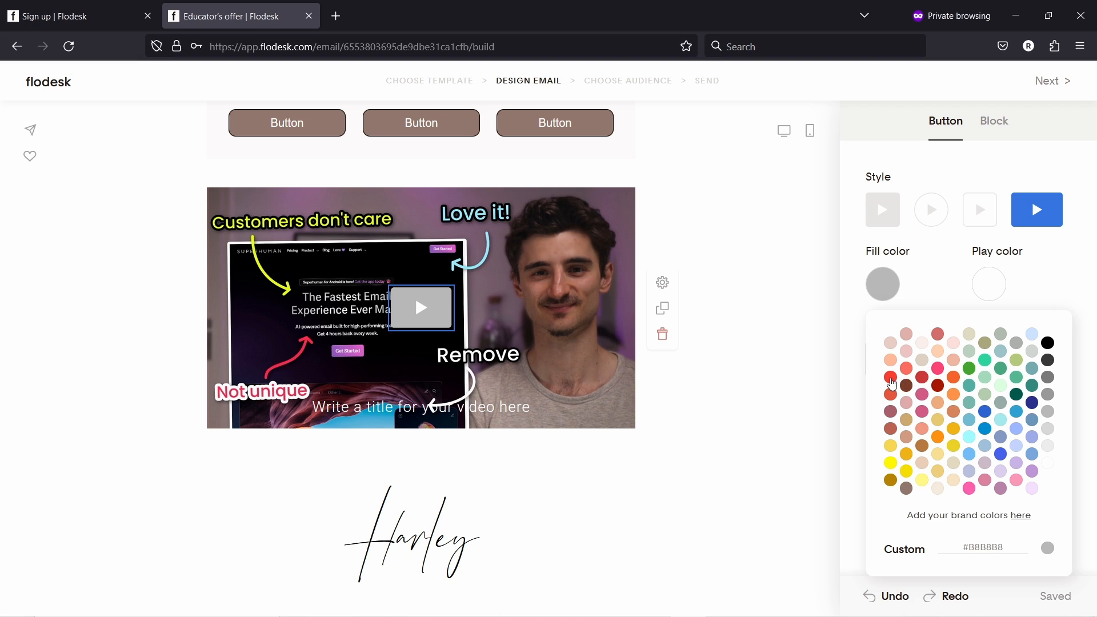
pyautogui.click(891, 378)
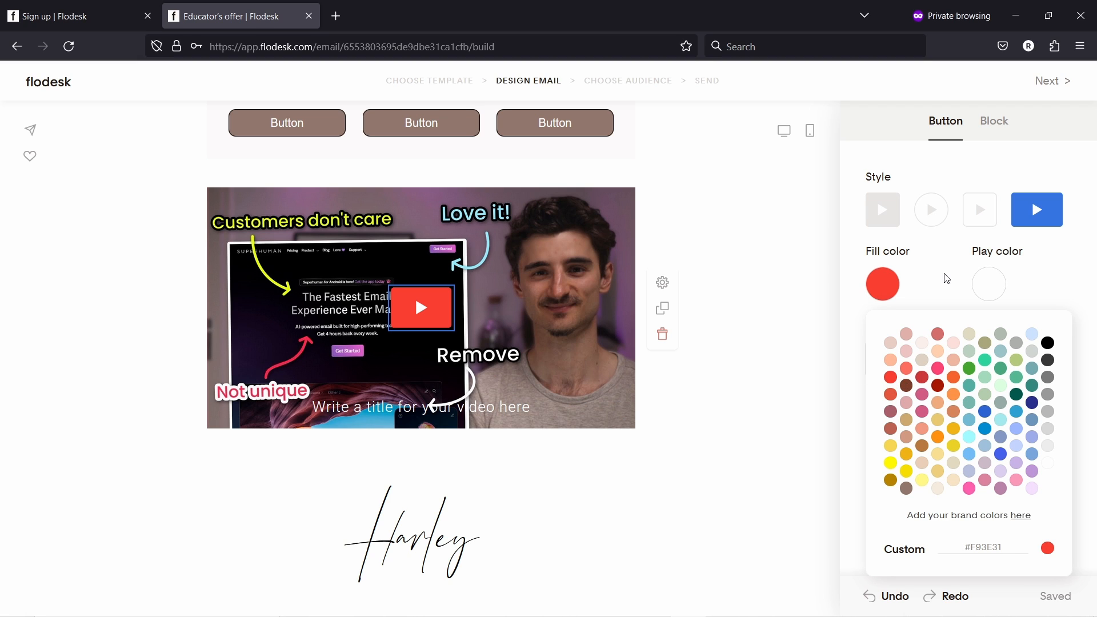
pyautogui.click(947, 278)
pyautogui.click(973, 221)
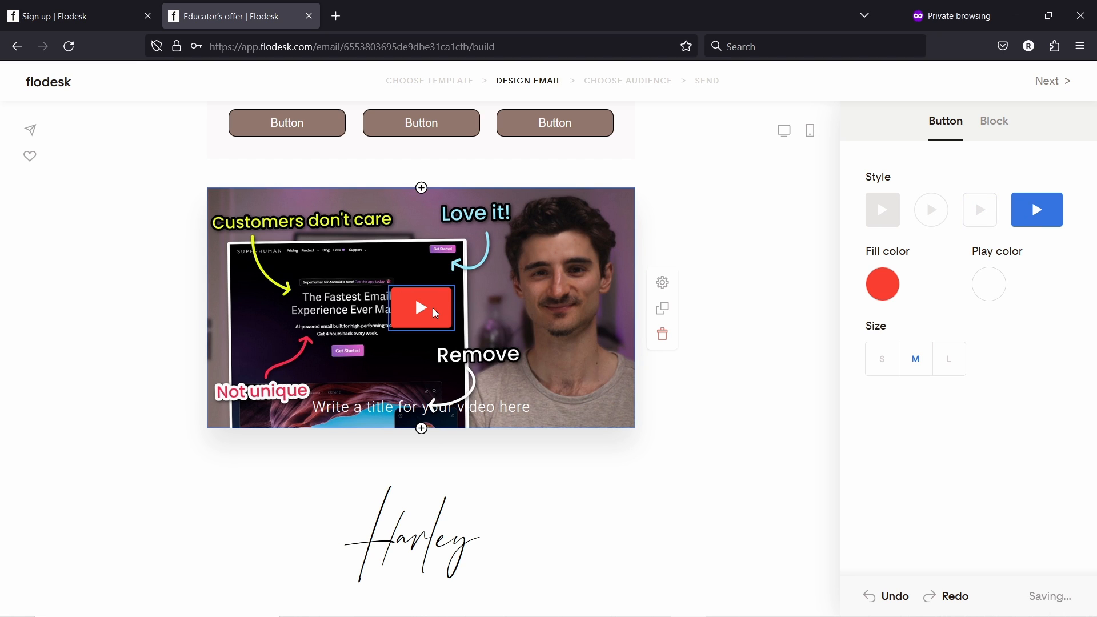
pyautogui.click(723, 367)
pyautogui.click(525, 286)
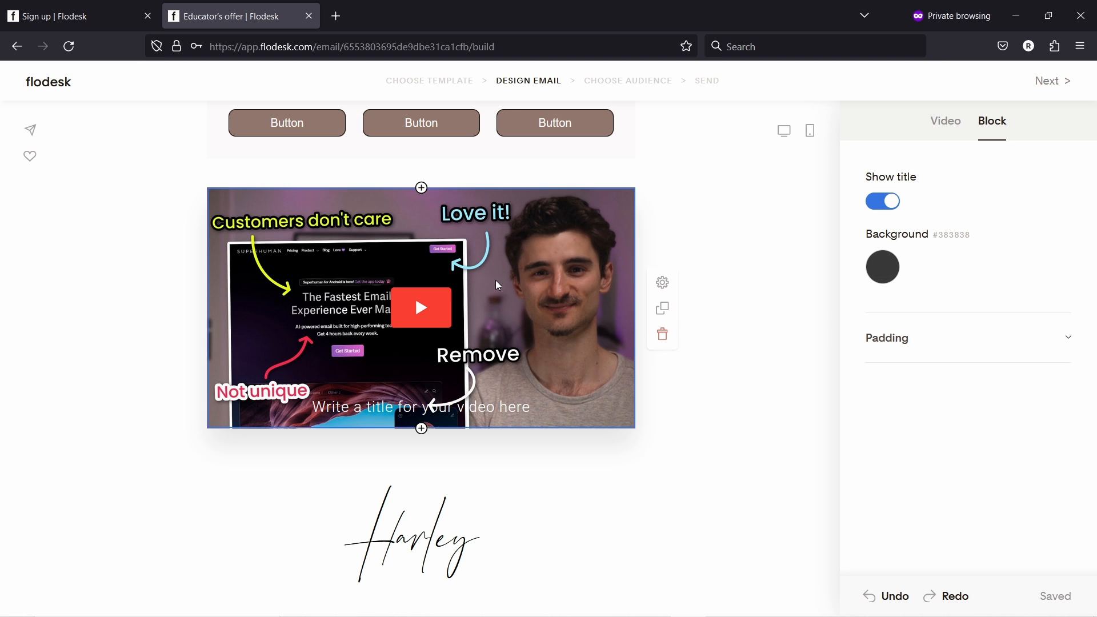
pyautogui.scroll(-2, 507, 320)
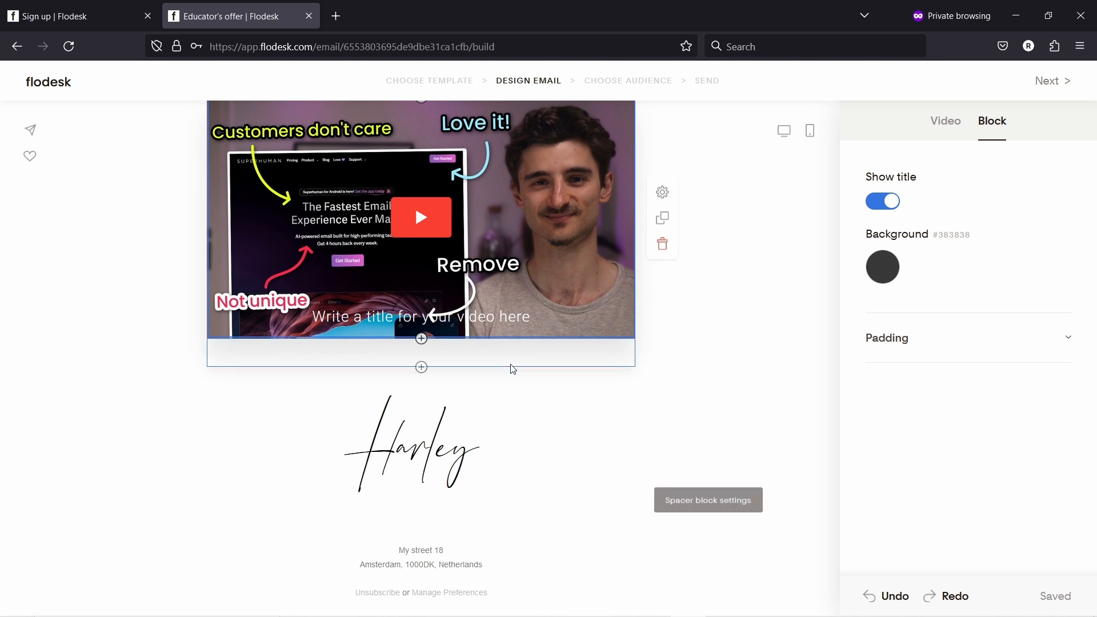
# - Delete the trial '6 Tips to Photograph Food' layout and the signature block below the video
pyautogui.click(421, 368)
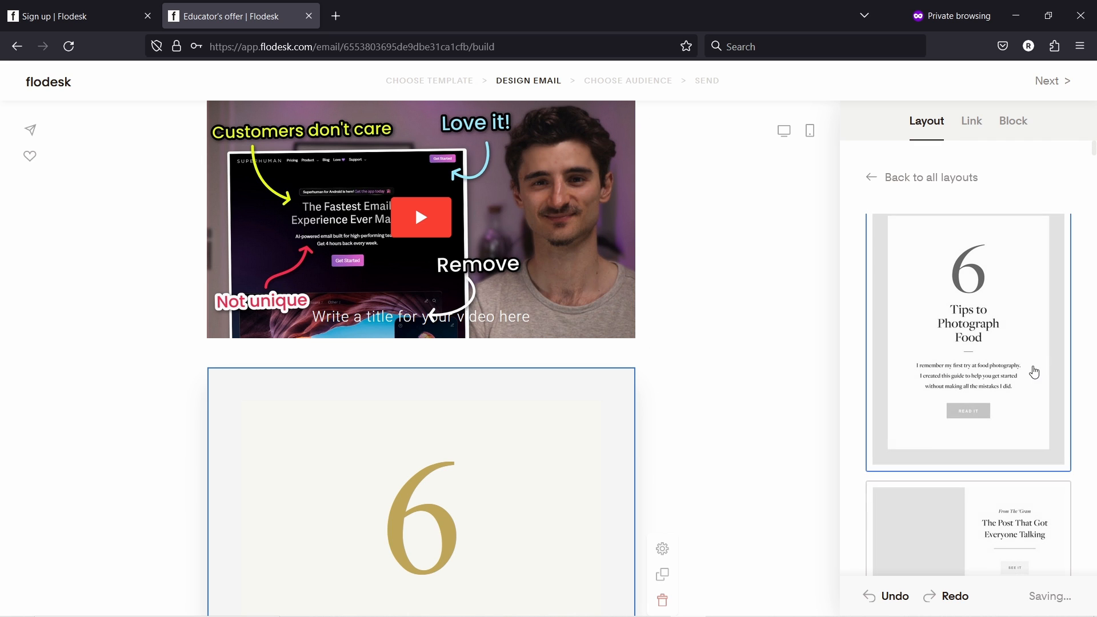
pyautogui.scroll(-10, 1013, 318)
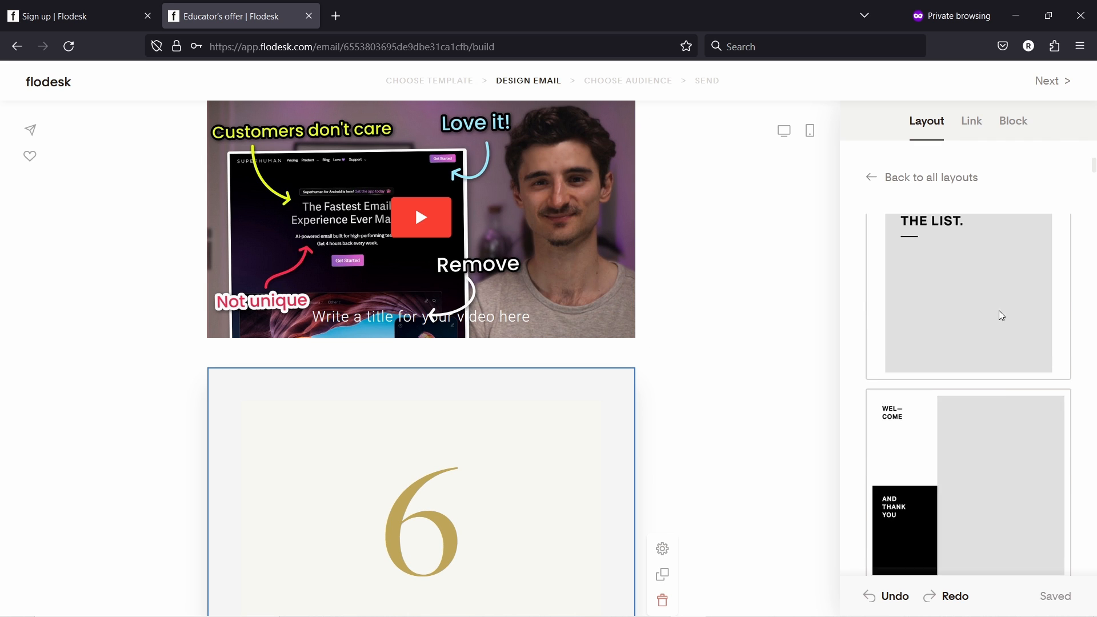
pyautogui.scroll(-10, 1012, 307)
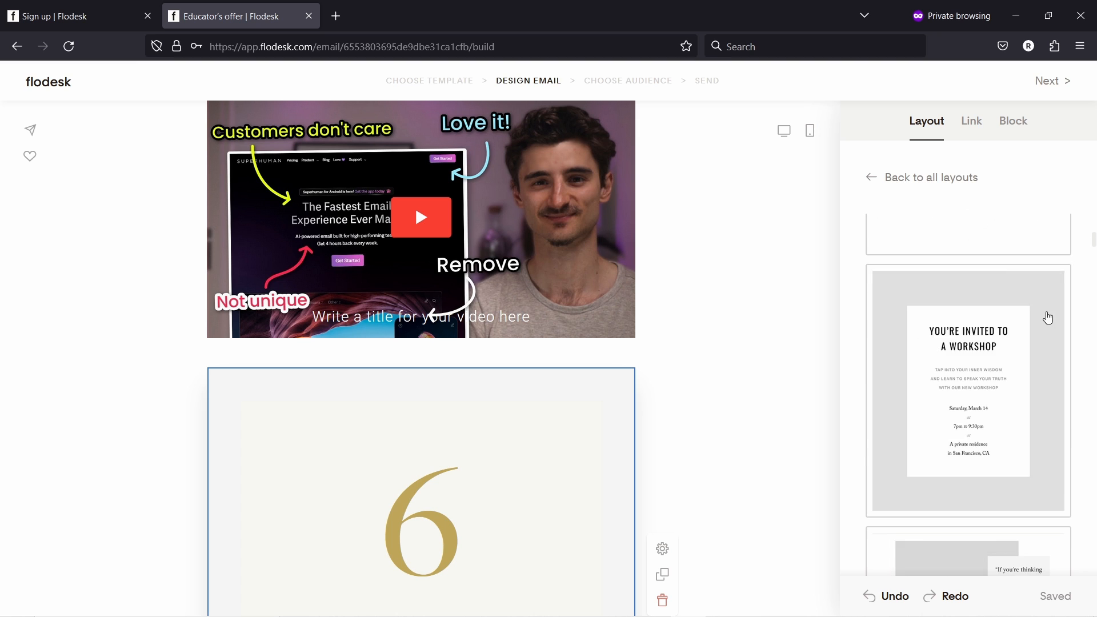
pyautogui.scroll(-4, 1028, 303)
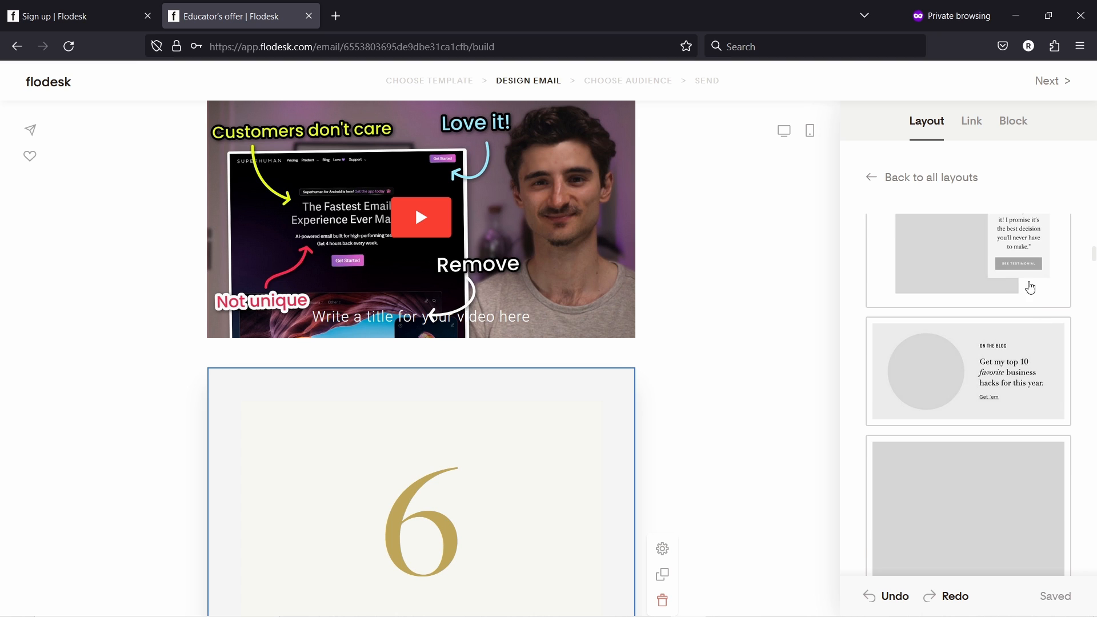
pyautogui.scroll(-6, 971, 343)
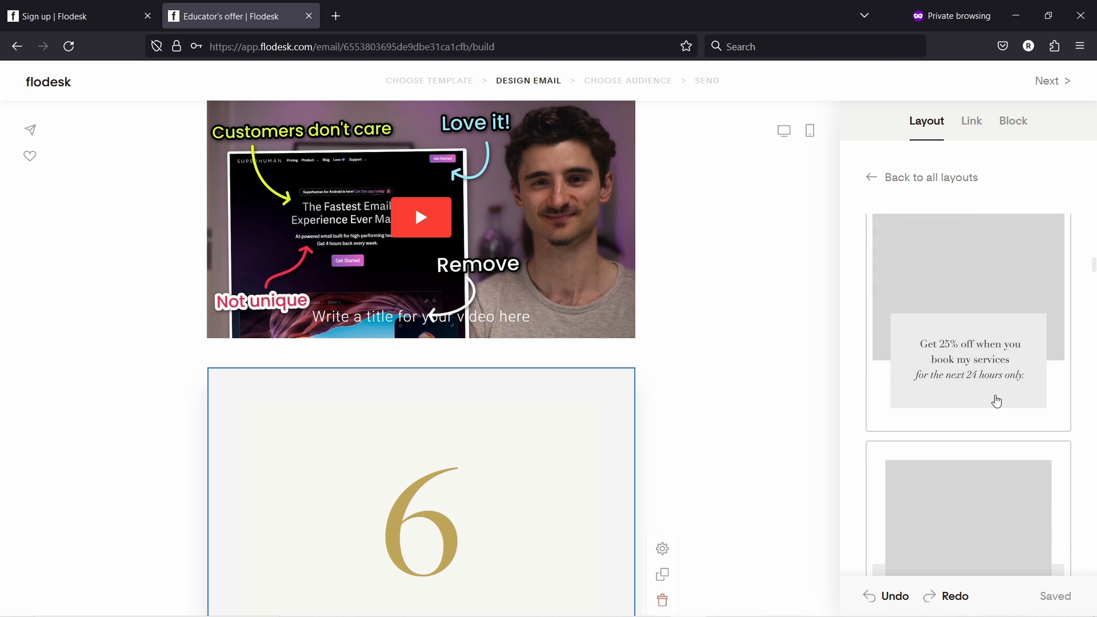
pyautogui.scroll(-5, 945, 341)
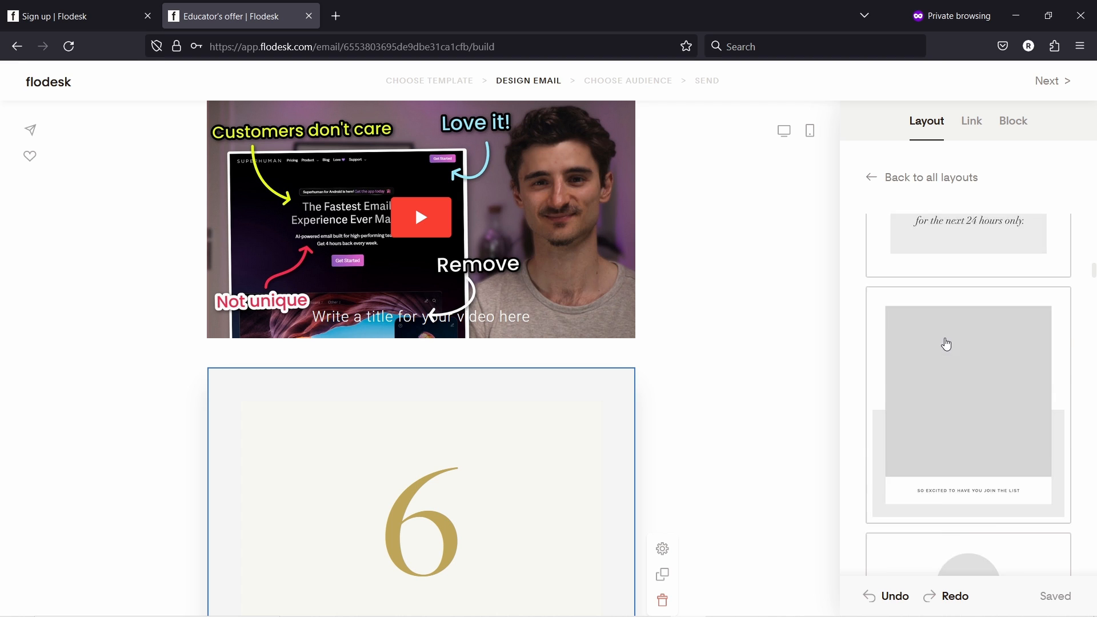
pyautogui.scroll(-3, 992, 371)
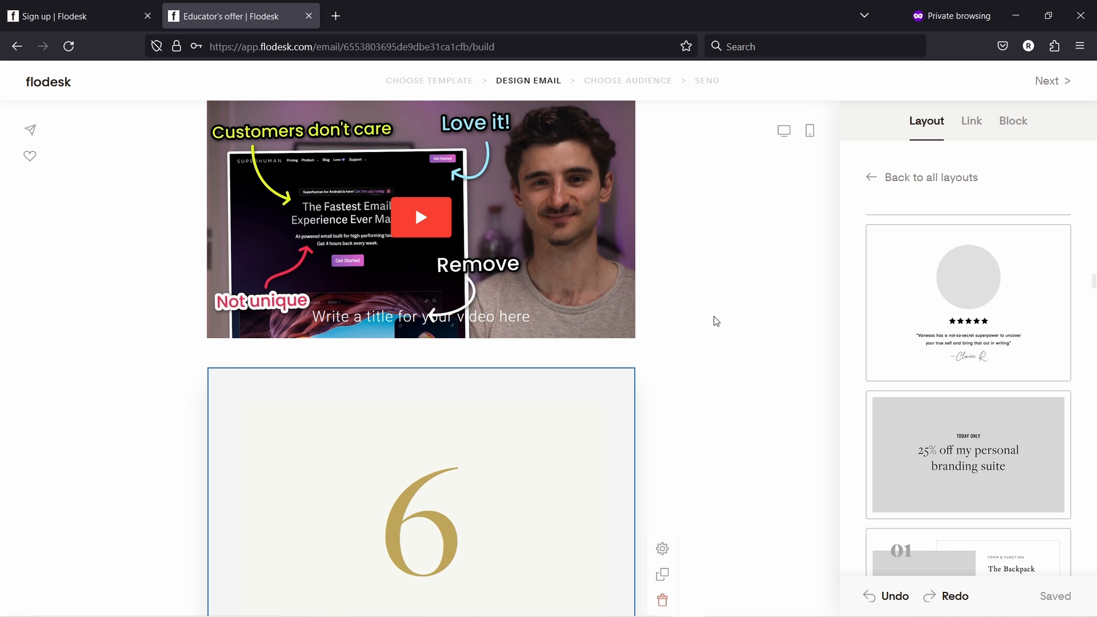
pyautogui.scroll(-1, 714, 345)
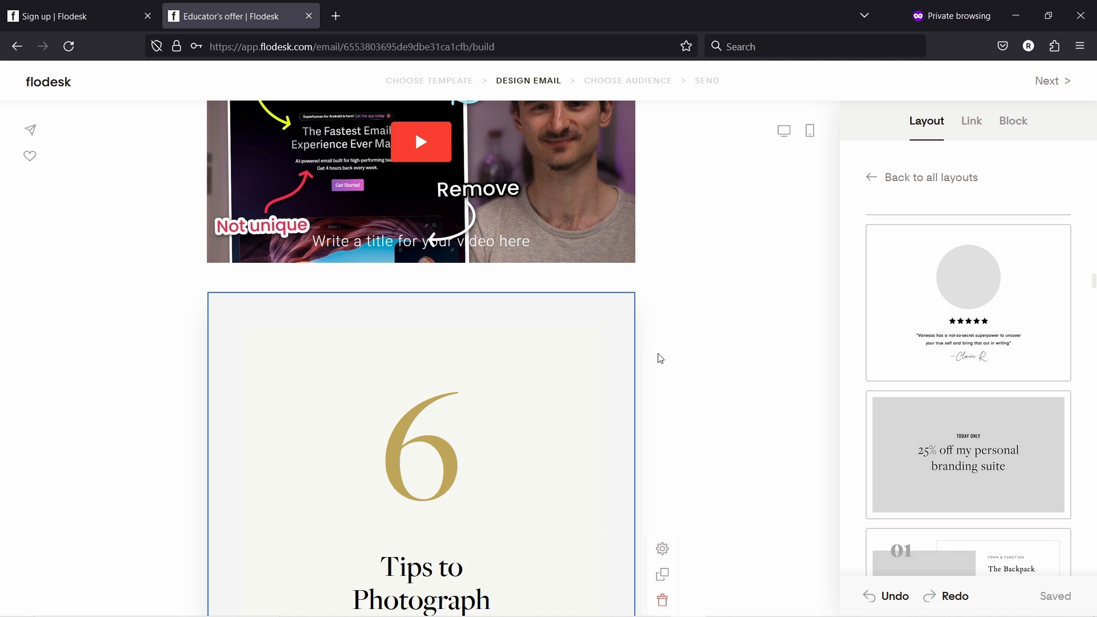
pyautogui.scroll(-2, 628, 337)
pyautogui.click(662, 460)
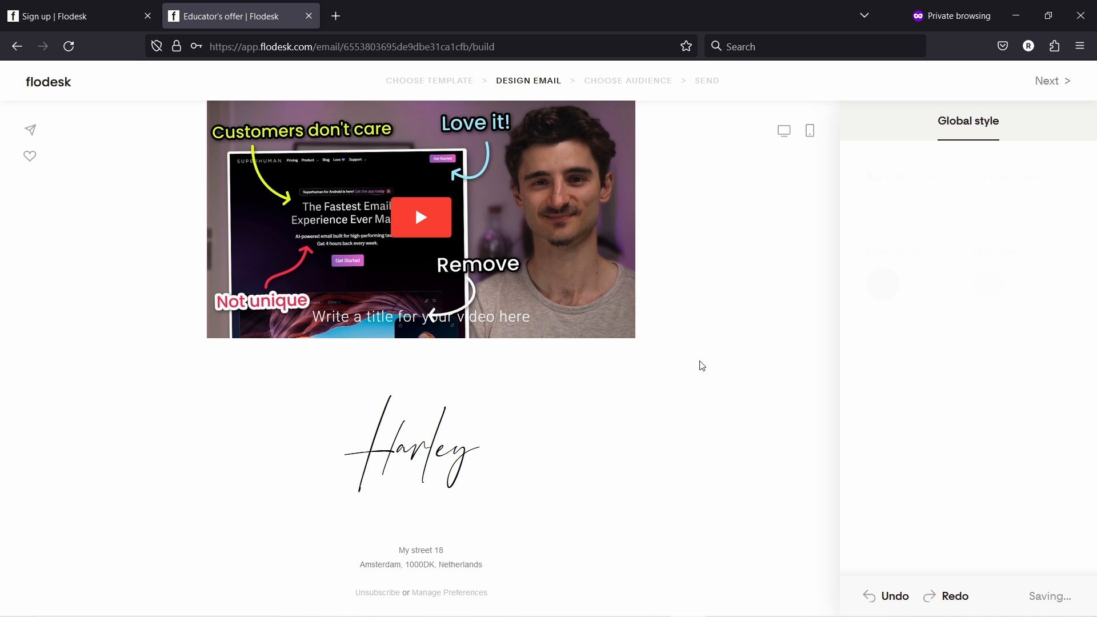
pyautogui.click(488, 438)
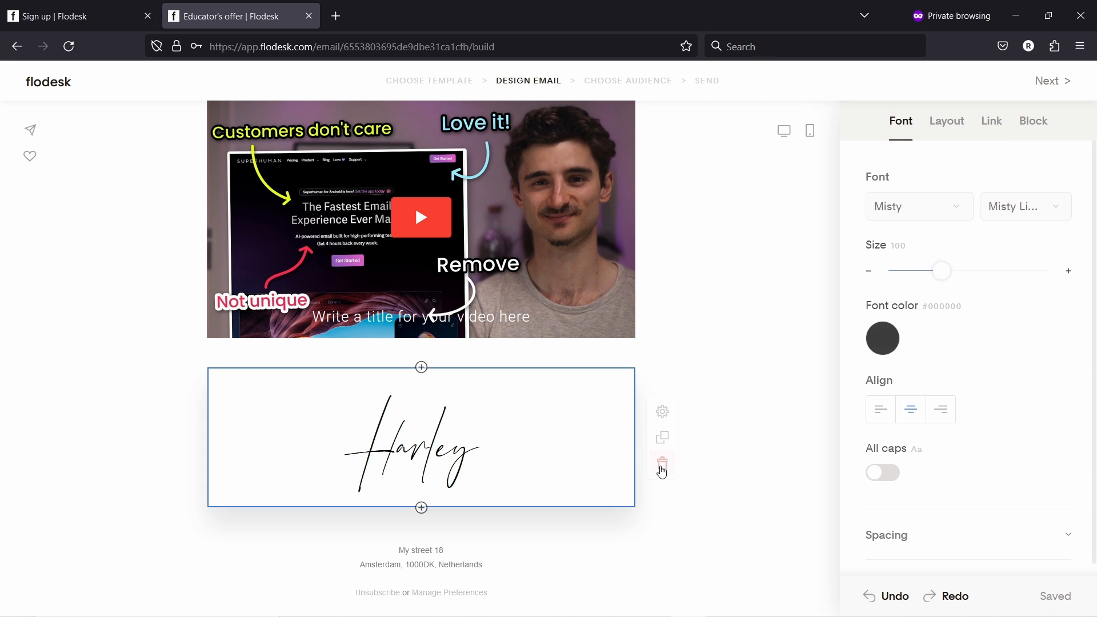
pyautogui.click(663, 466)
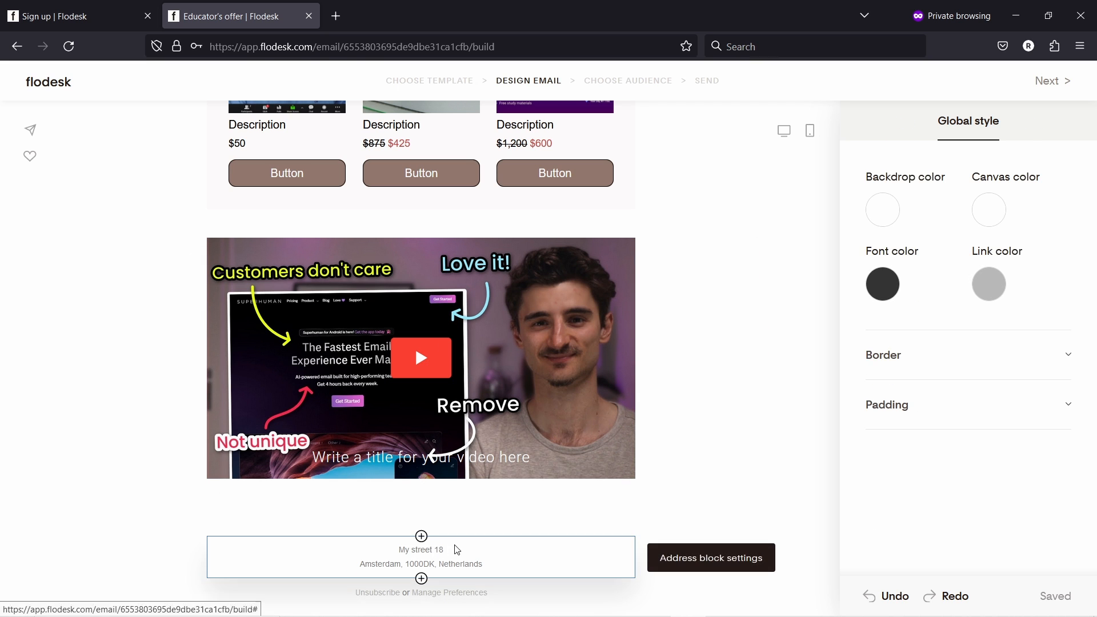
# - Open the footer's business address, check the street field, and save it to brand settings
pyautogui.click(446, 557)
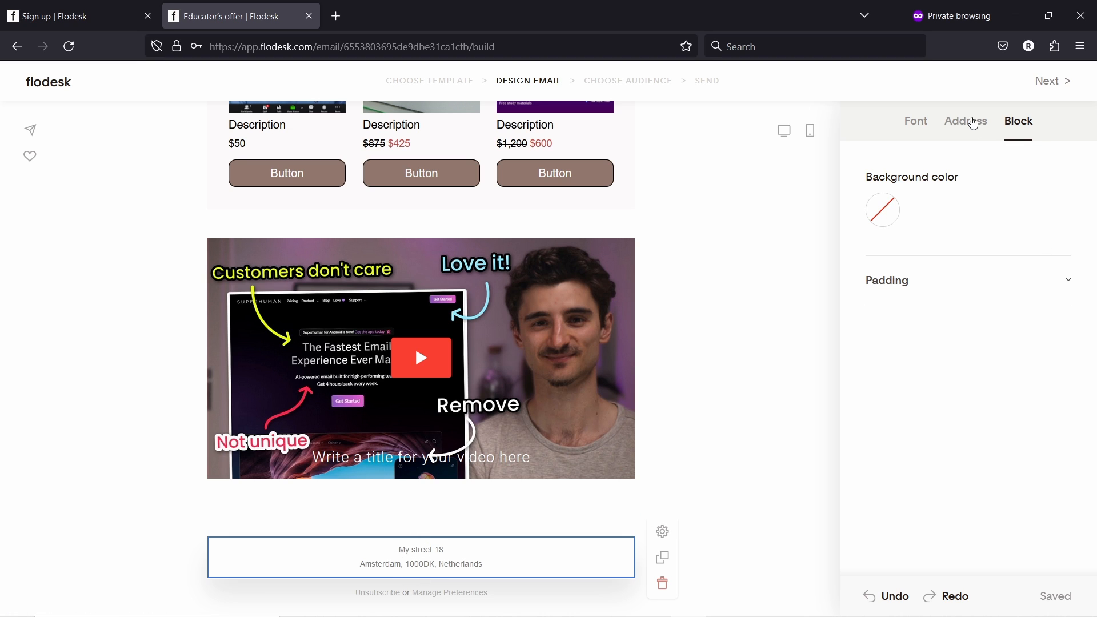
pyautogui.click(967, 123)
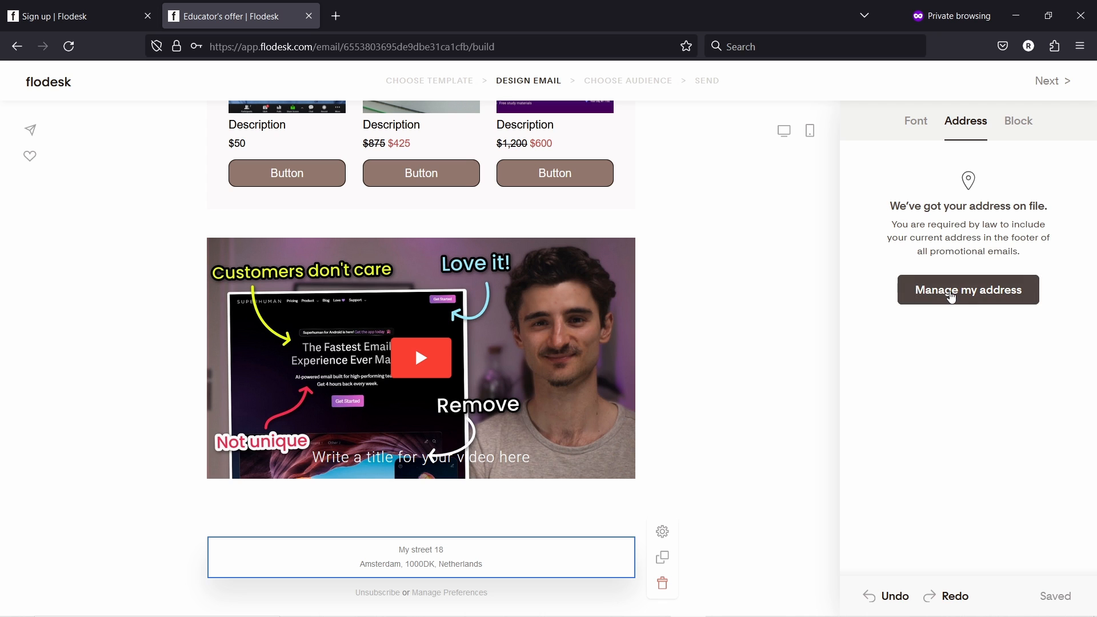
pyautogui.click(952, 292)
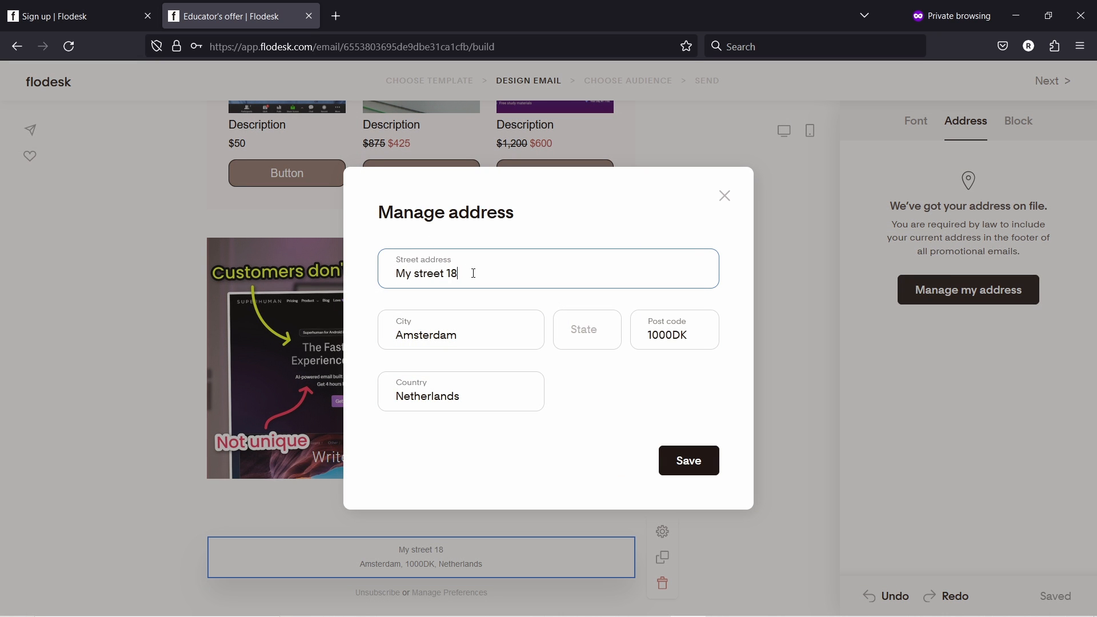
pyautogui.moveTo(433, 274); pyautogui.dragTo(380, 276)
pyautogui.click(468, 270)
pyautogui.click(686, 461)
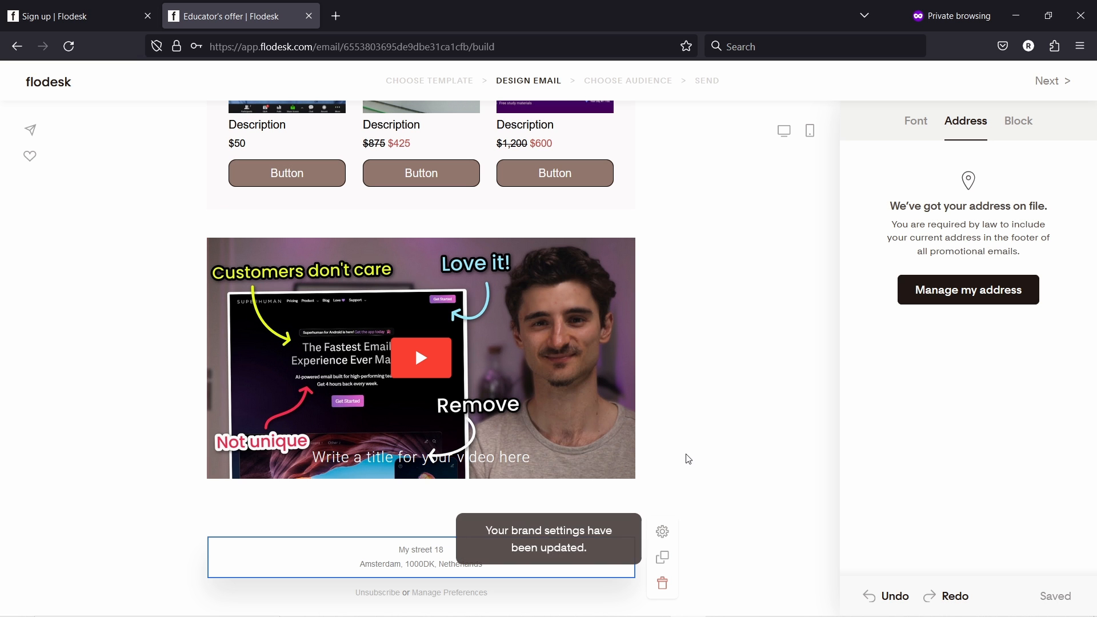
# - Switch the unsubscribe footer message from STANDARD to the CHILL 'No hard feelings!' wording
pyautogui.click(522, 594)
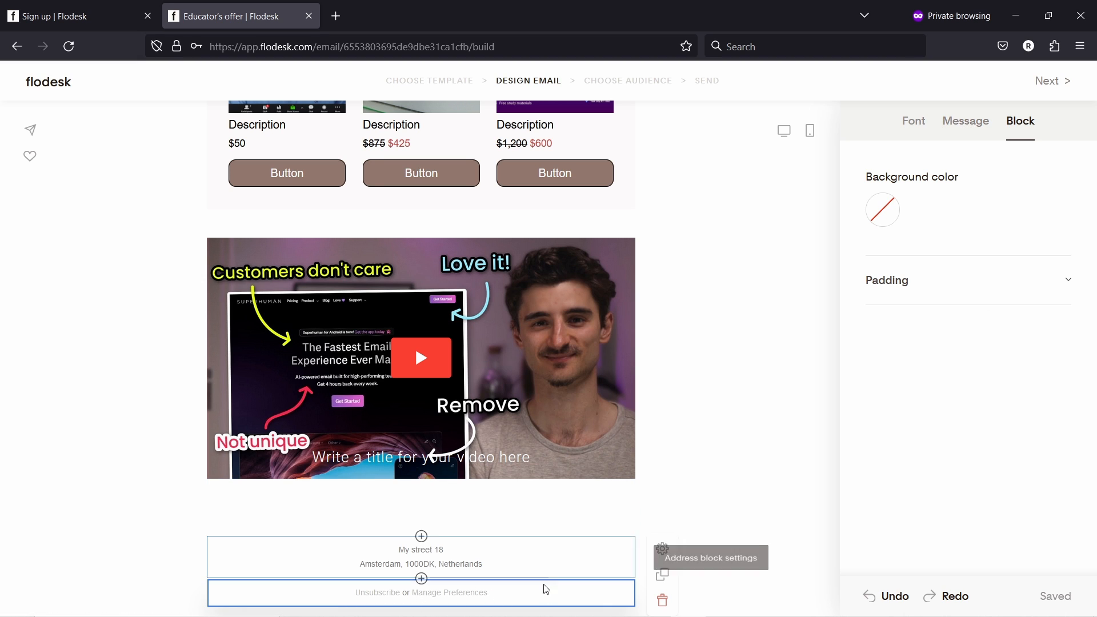
pyautogui.click(969, 129)
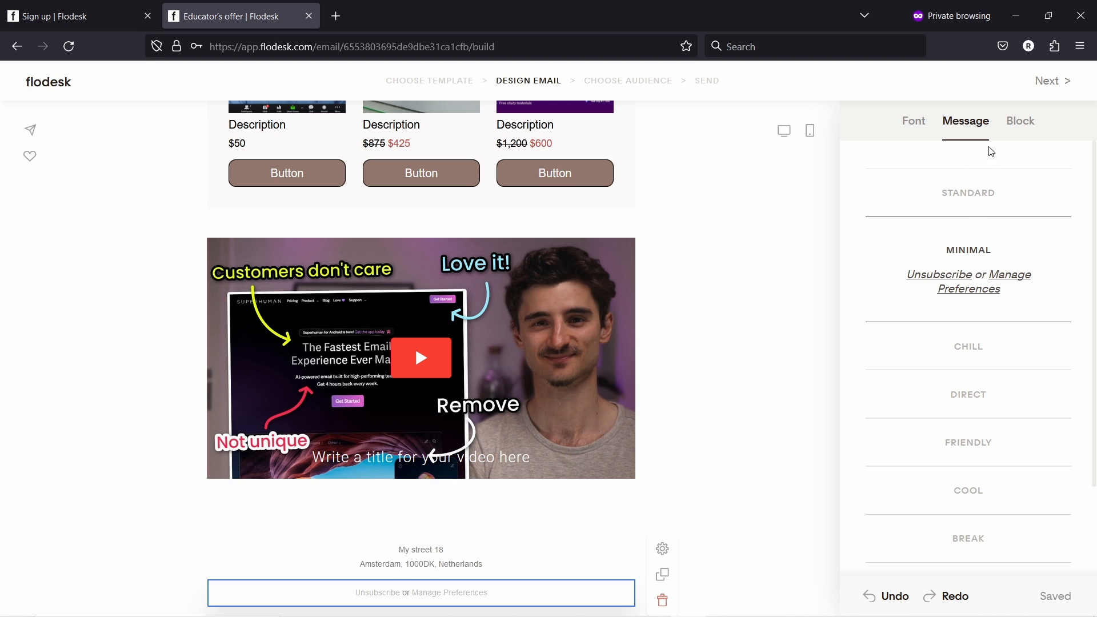
pyautogui.click(971, 193)
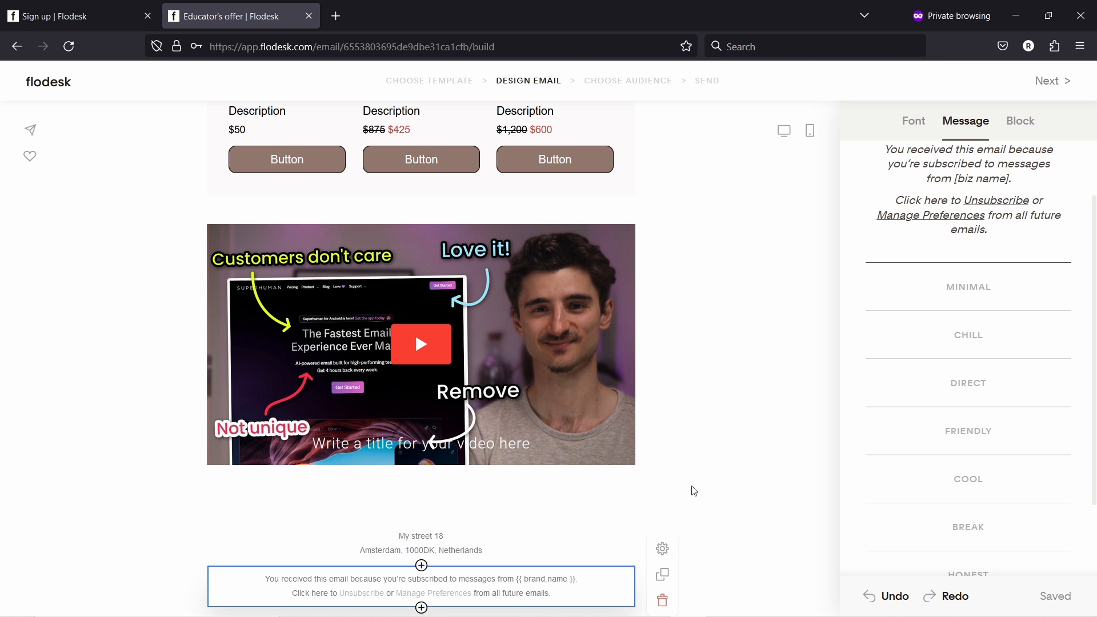
pyautogui.scroll(1, 926, 234)
pyautogui.scroll(-1, 953, 273)
pyautogui.click(972, 337)
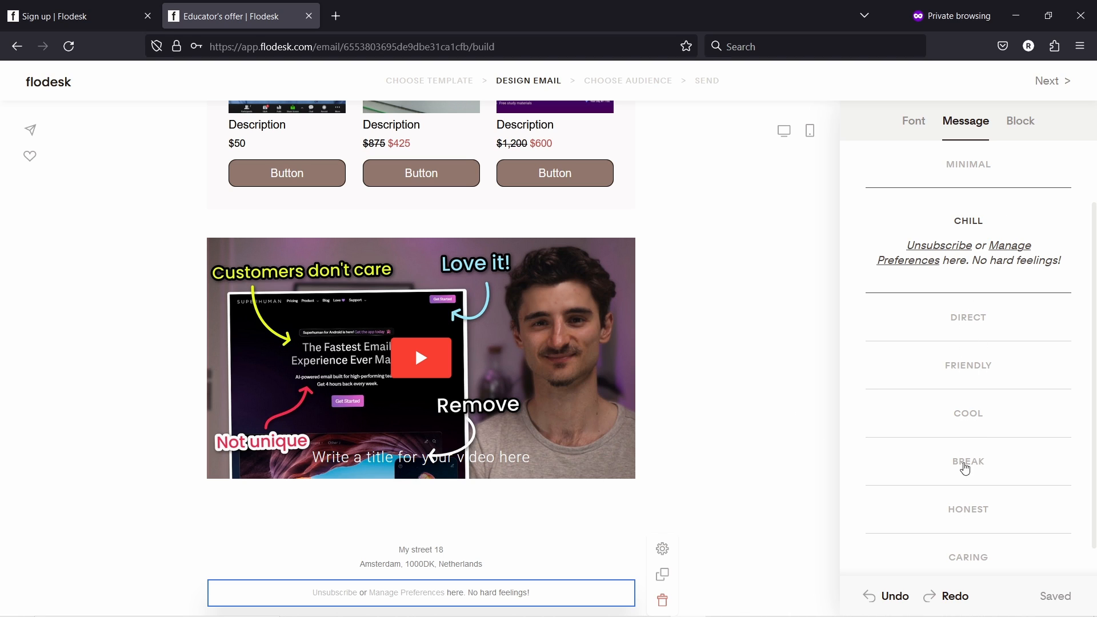
pyautogui.click(747, 387)
pyautogui.scroll(12, 745, 377)
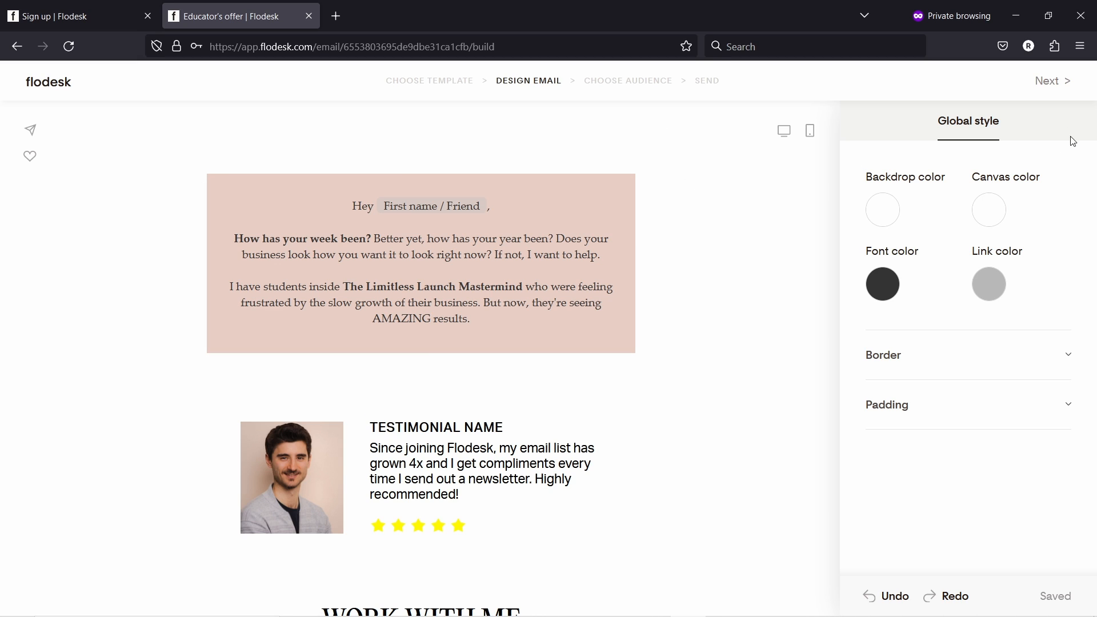
# - Continue from the email builder to the Choose Audience step
pyautogui.click(1050, 90)
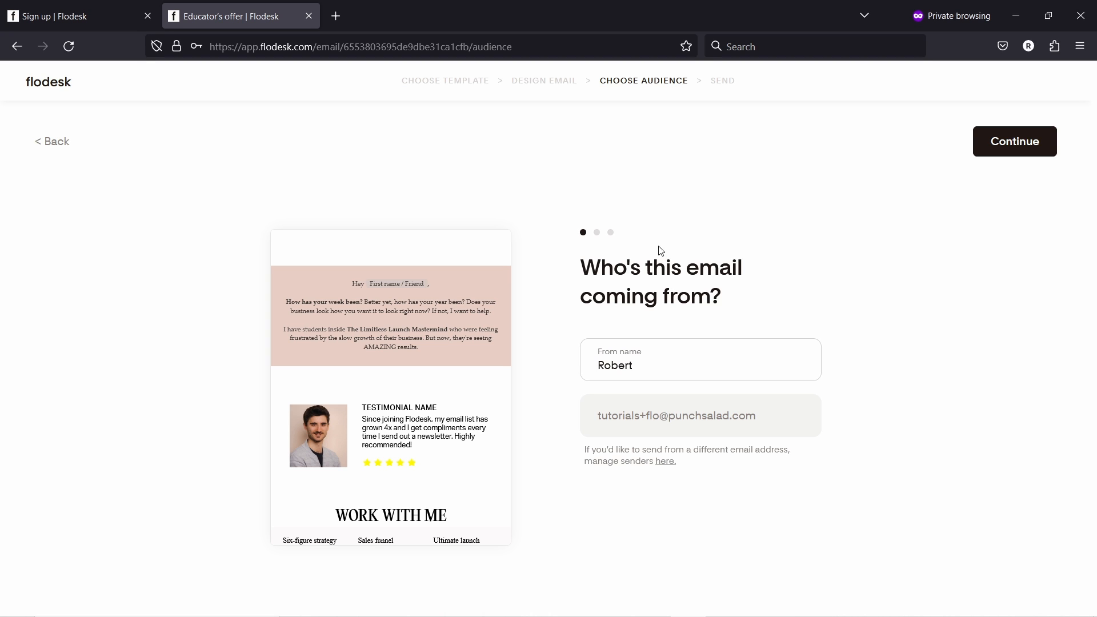
# - Re-enter the sender's From name and confirm the sender settings
pyautogui.doubleClick(615, 366)
pyautogui.write('Robert')
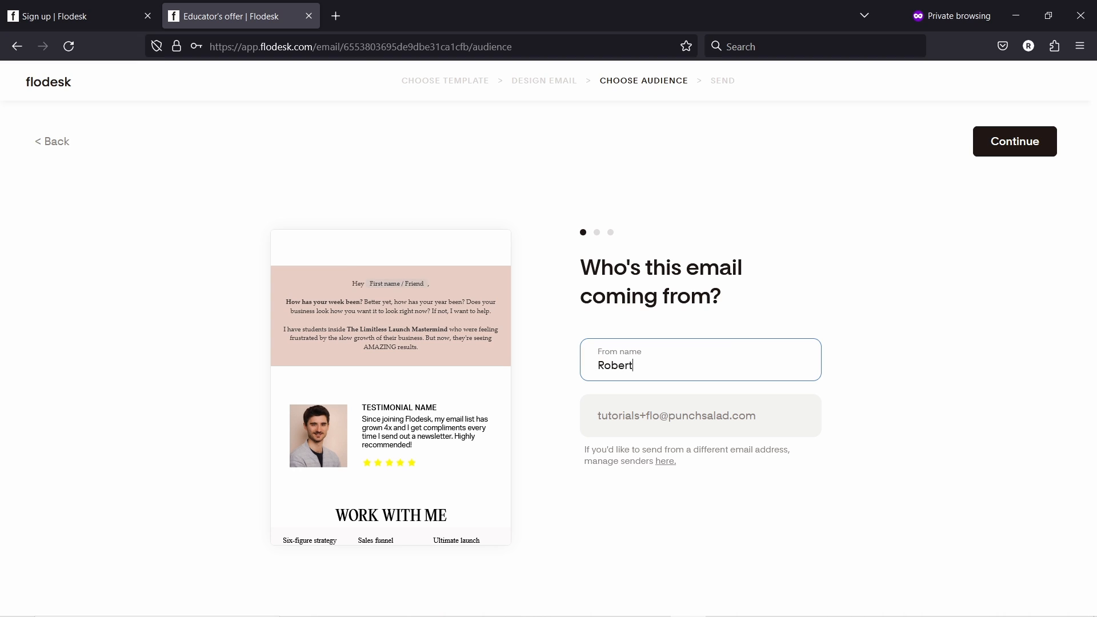
pyautogui.click(770, 300)
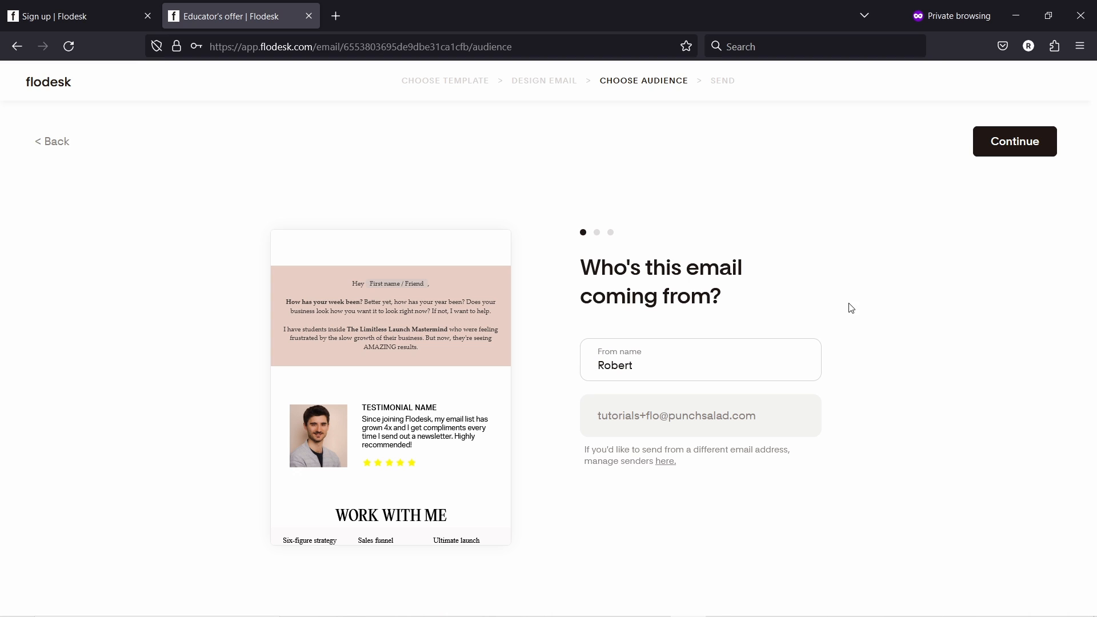
pyautogui.click(1007, 146)
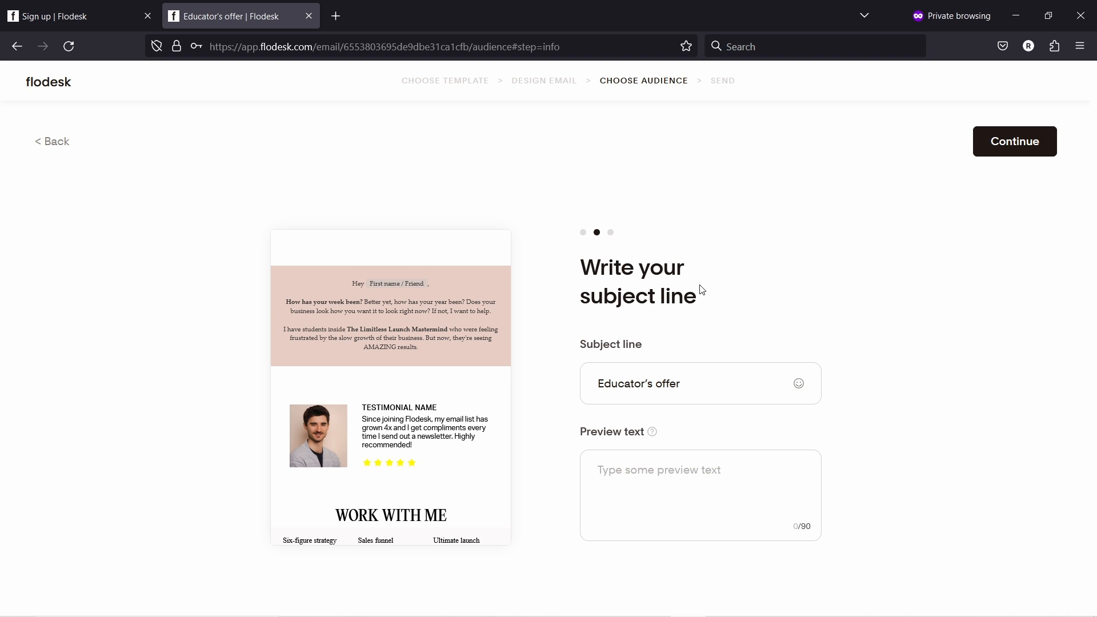
# - Replace the subject with 'How Creators Use Email Marketing To Generate Sales', then switch to Gmail
pyautogui.moveTo(689, 385); pyautogui.dragTo(569, 384)
pyautogui.write('How Creators Use Email Marketing To Generate Sales')
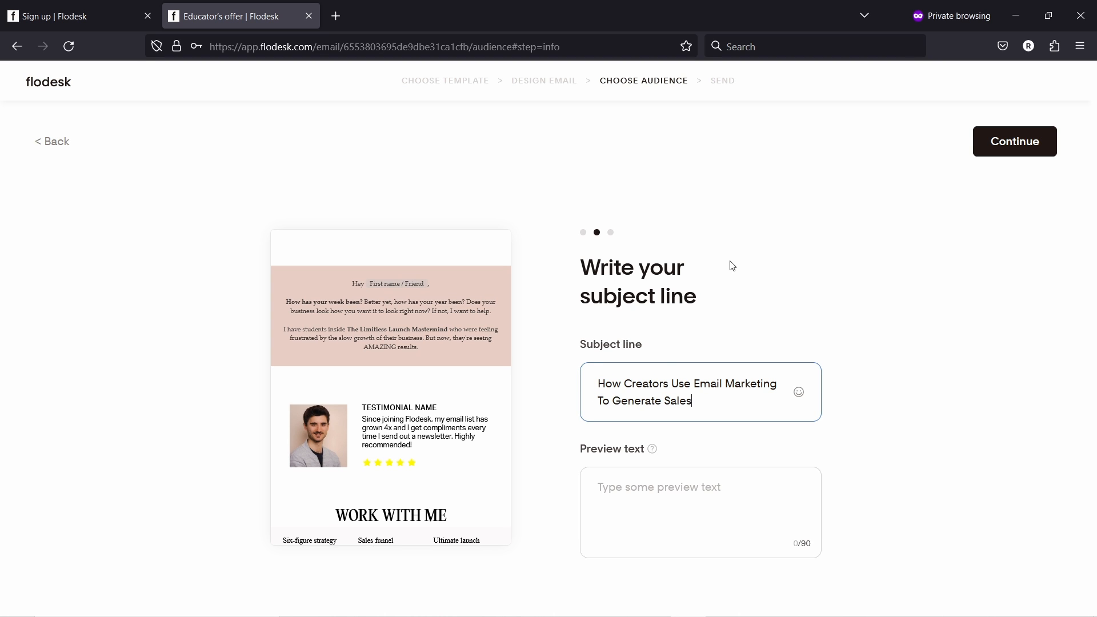
pyautogui.click(777, 311)
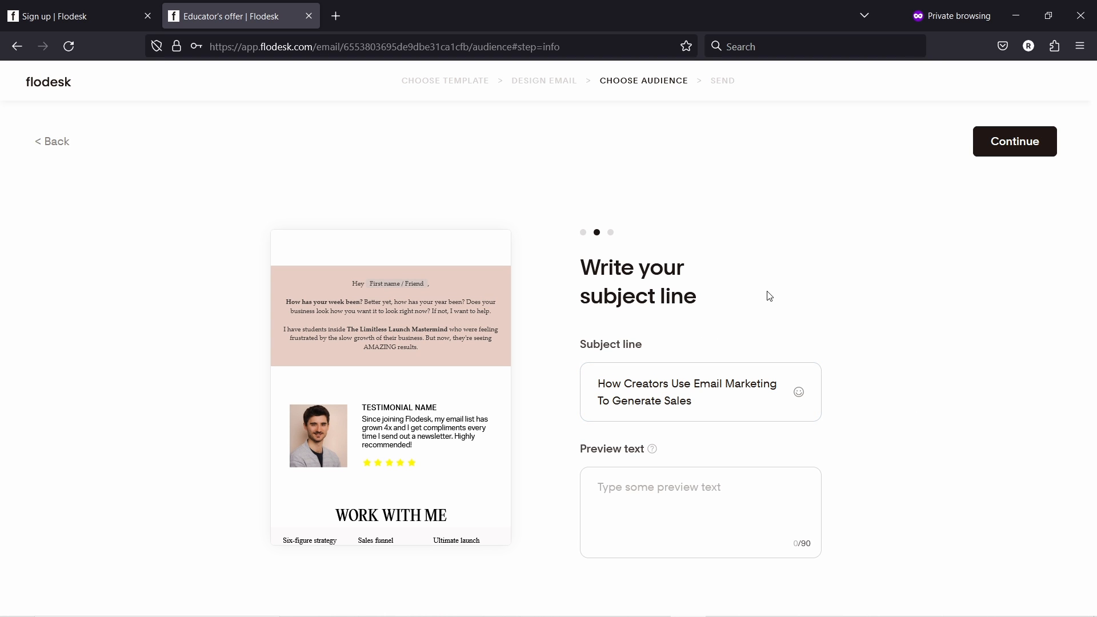
pyautogui.click(660, 491)
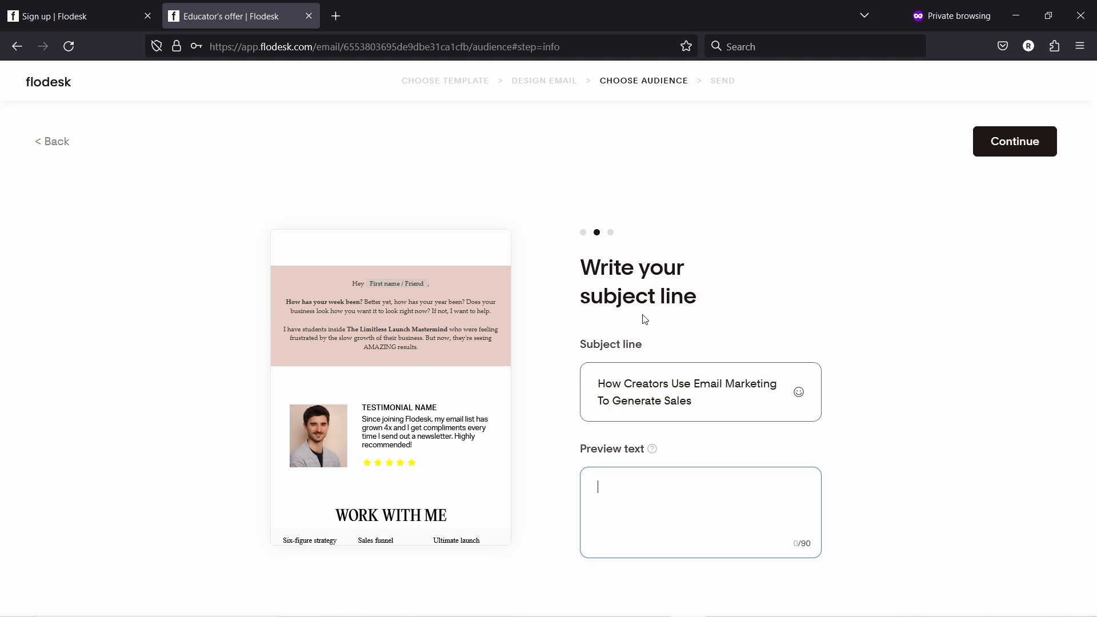
pyautogui.hotkey('alt', 'Tab')
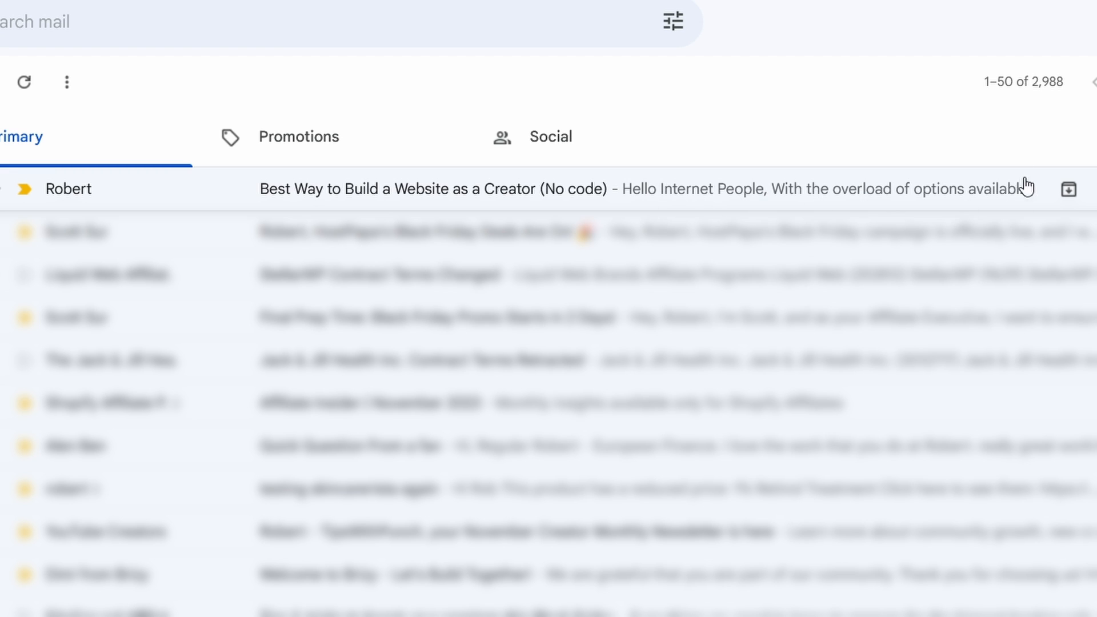
pyautogui.hotkey('alt', 'Tab')
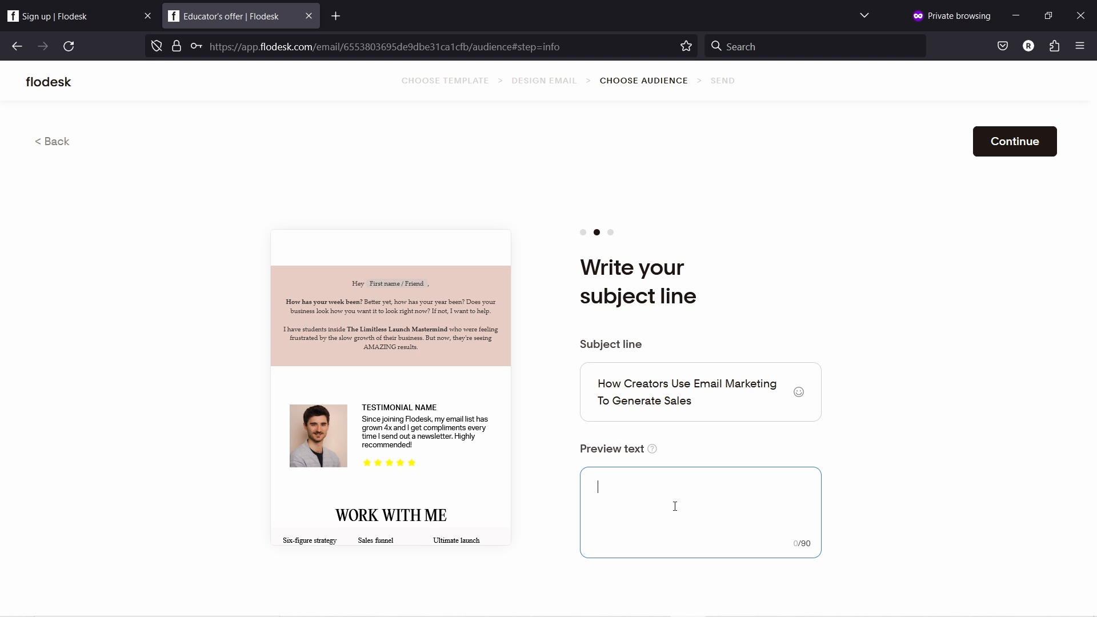
# - Enter the preview text 'I've helped more than 50 creators to make full time income with these tips' and continue
pyautogui.write("I've helped more than 50 creators to make ful")
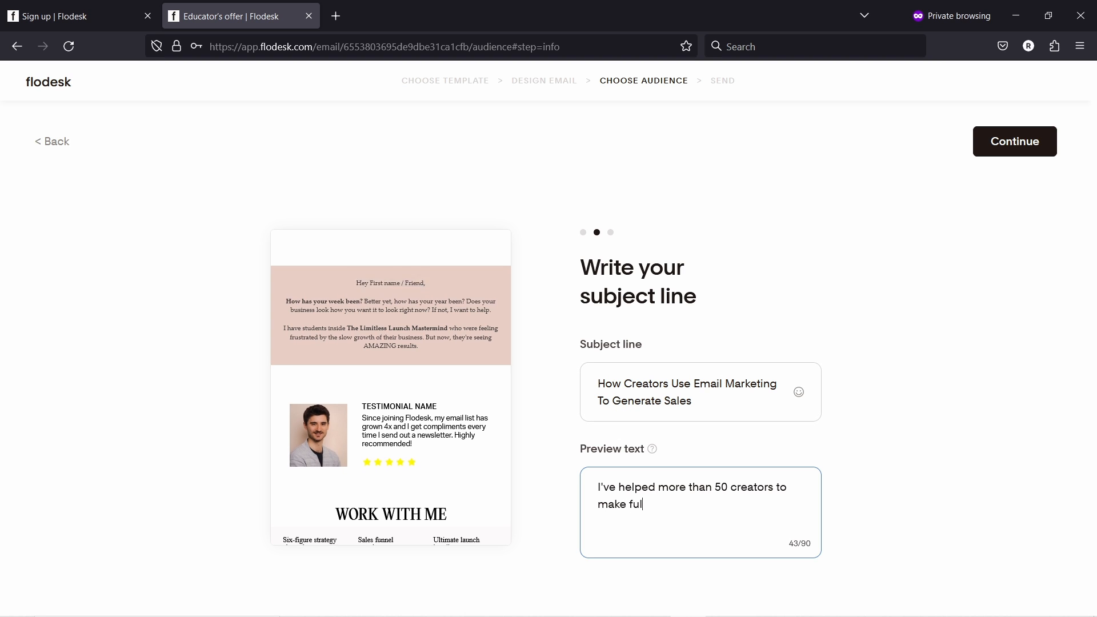
pyautogui.write('l time income ')
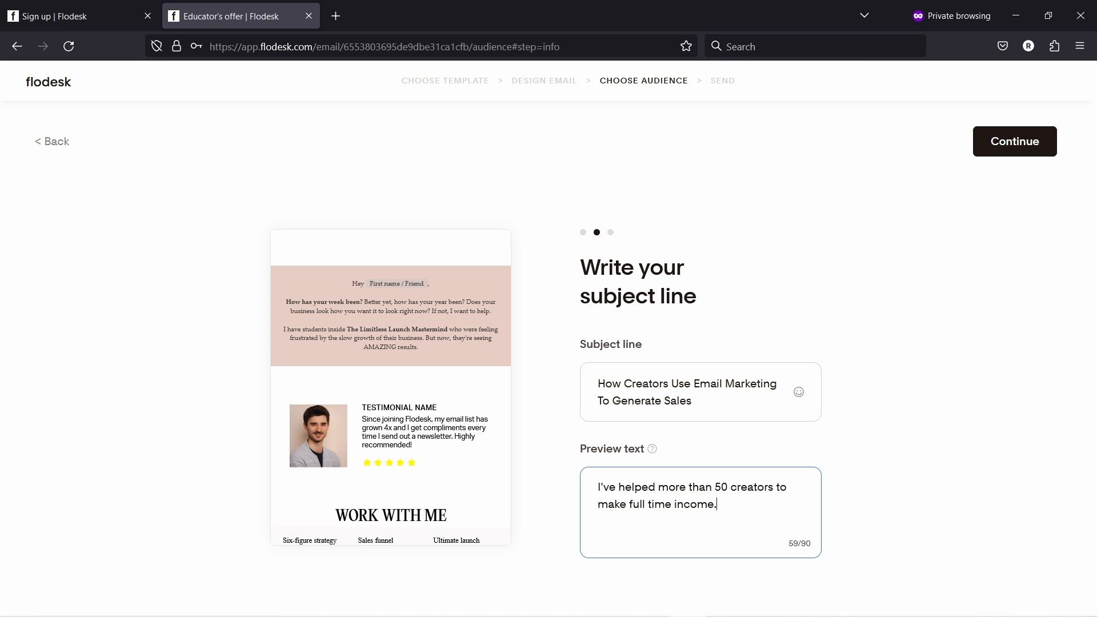
pyautogui.write('with these tips')
pyautogui.moveTo(713, 398); pyautogui.dragTo(519, 365)
pyautogui.click(627, 504)
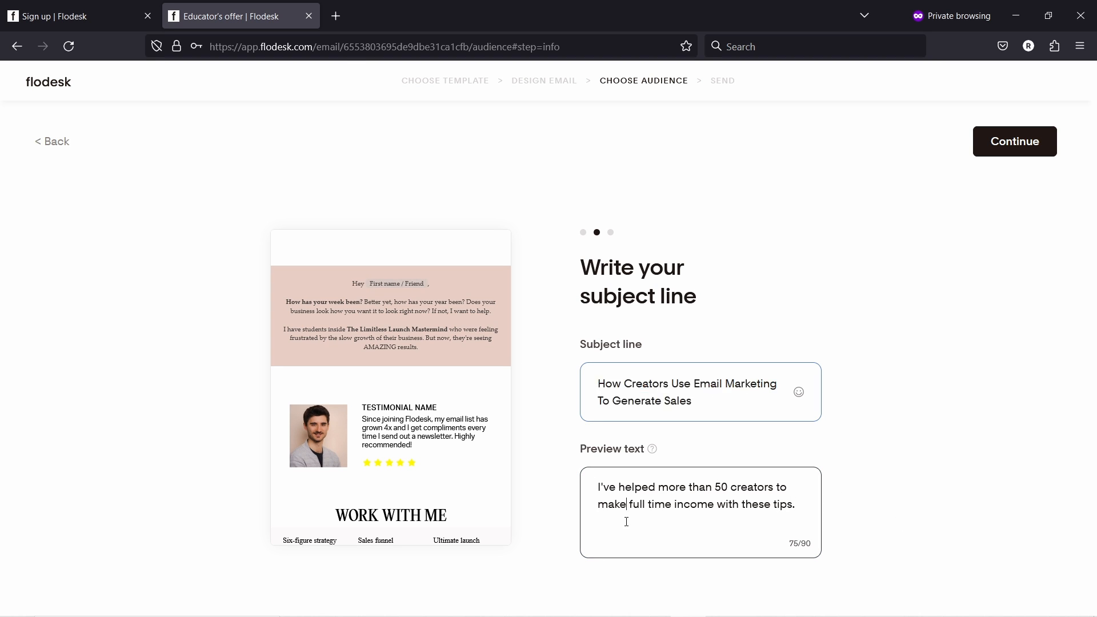
pyautogui.click(1003, 146)
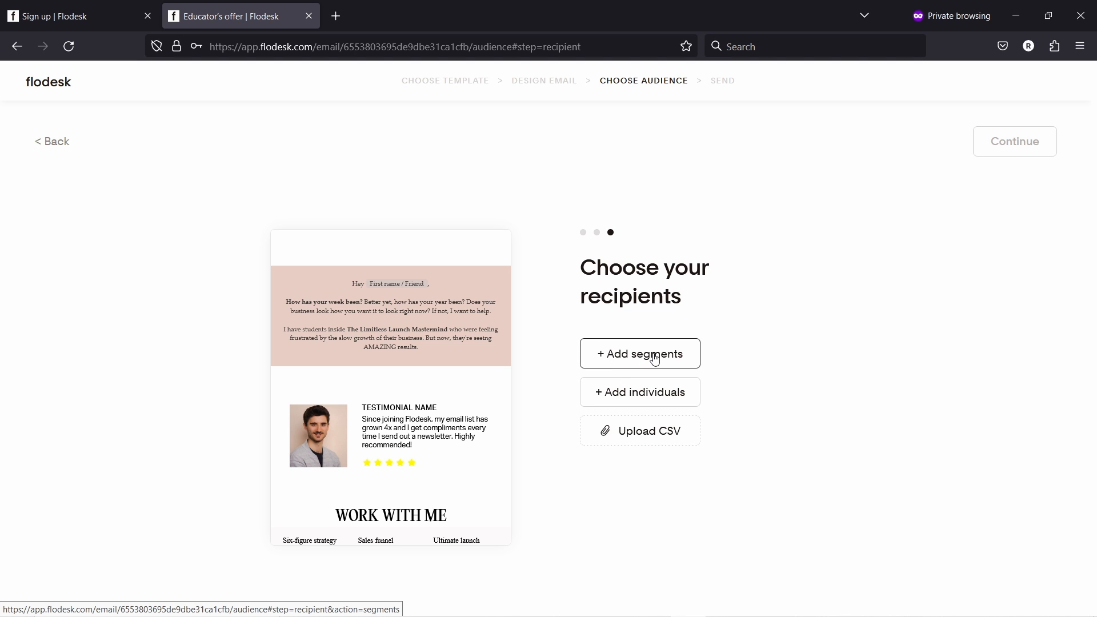
# - Add one individual e-mail address under Include and save it as the sole recipient
pyautogui.click(645, 396)
pyautogui.click(489, 293)
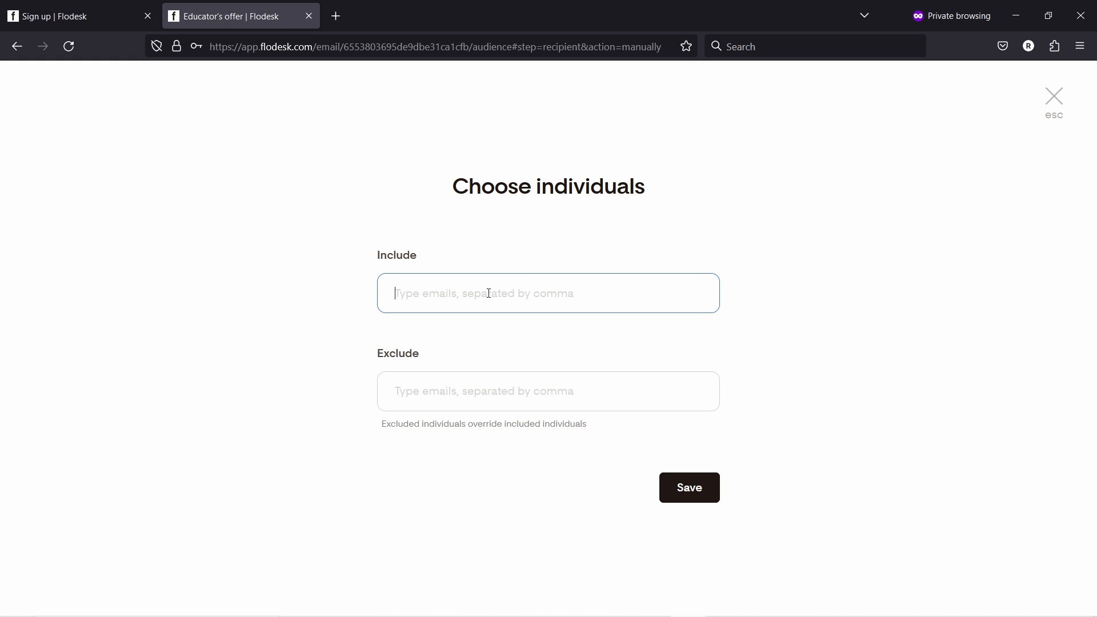
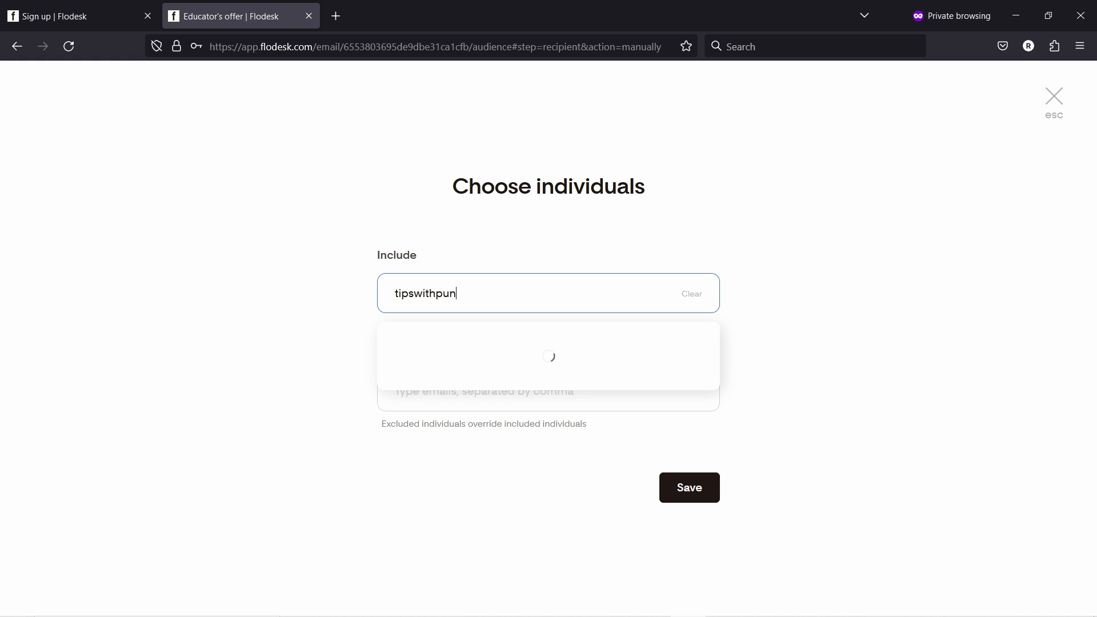
pyautogui.click(447, 358)
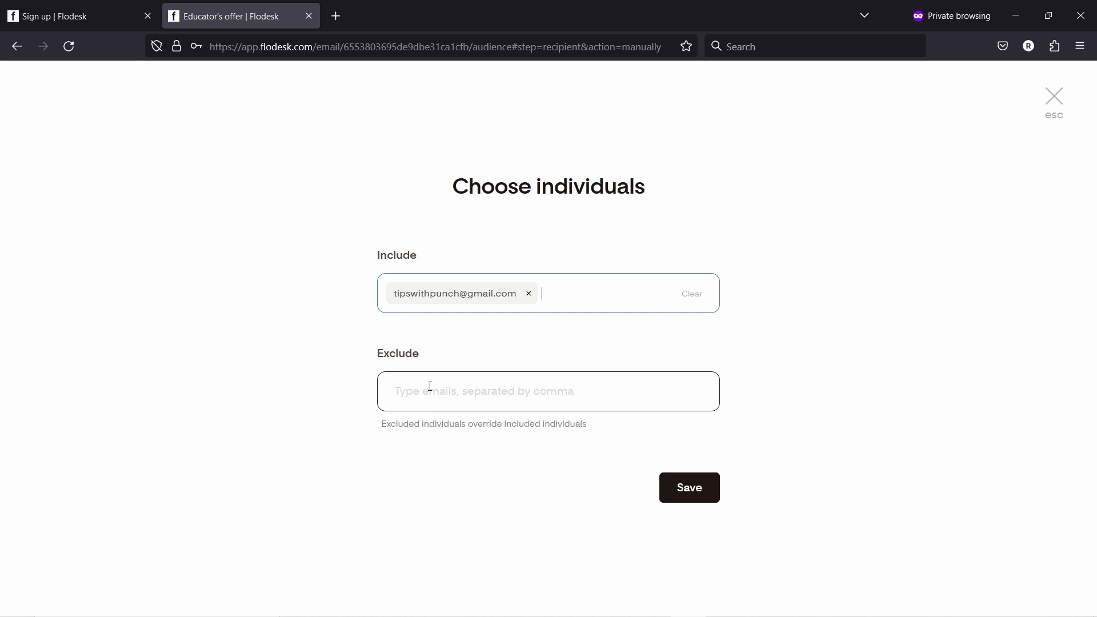
pyautogui.click(701, 492)
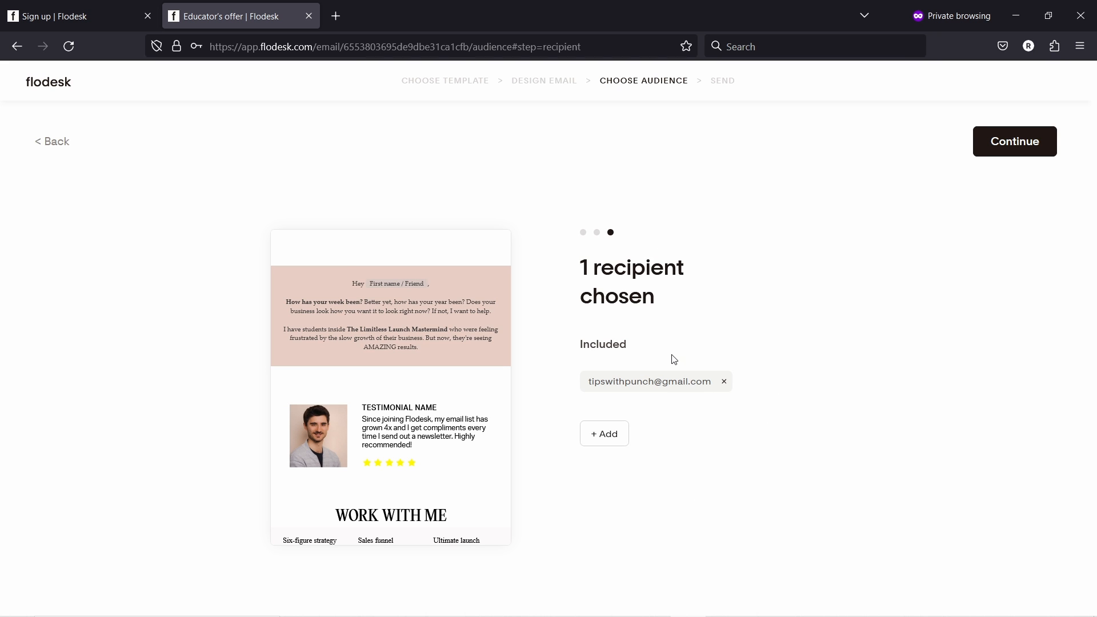
# - On the Send step, send a test copy to the recipient's e-mail address
pyautogui.click(992, 146)
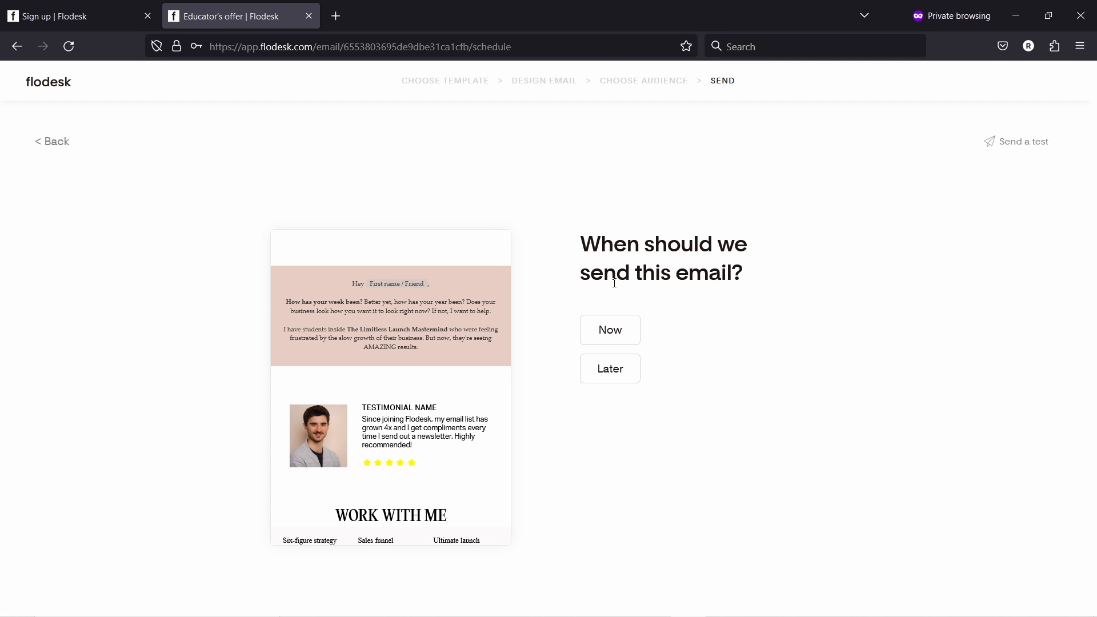
pyautogui.click(1021, 144)
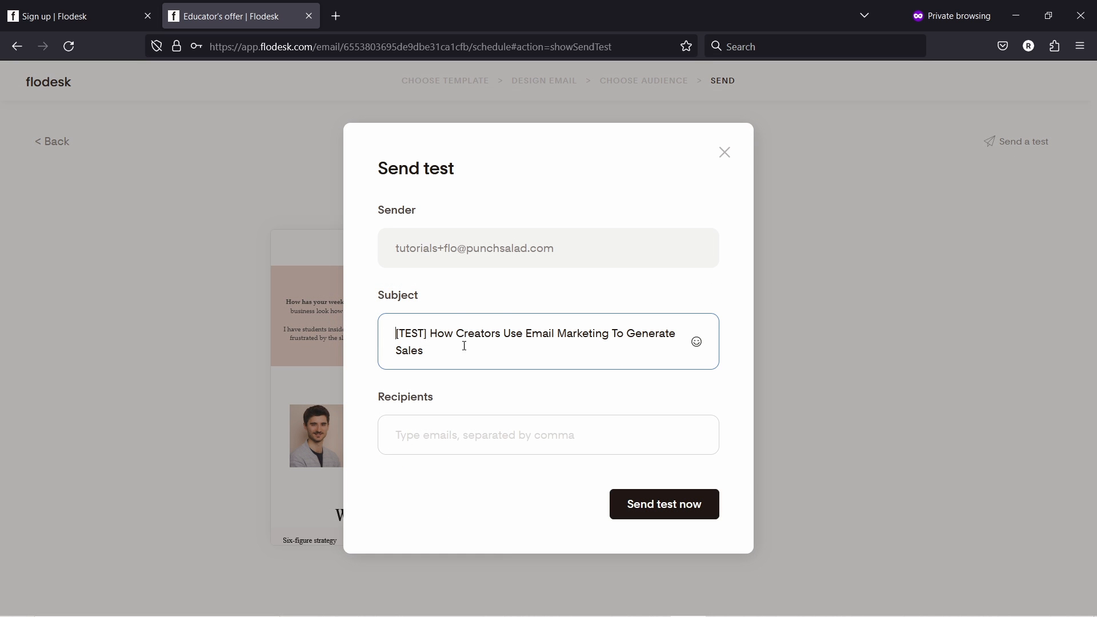
pyautogui.click(423, 442)
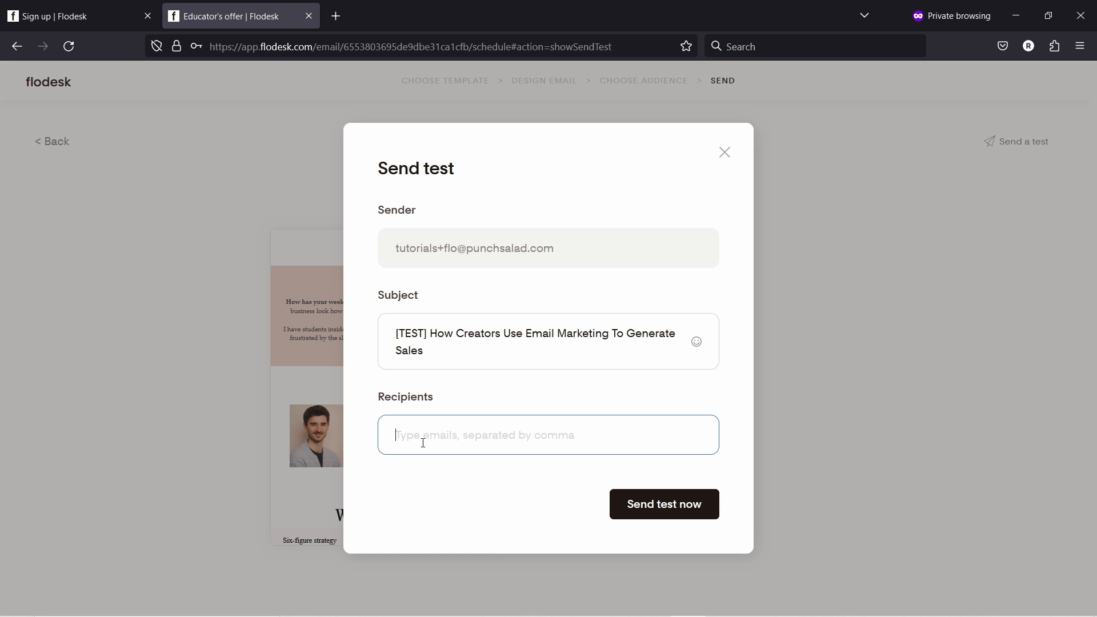
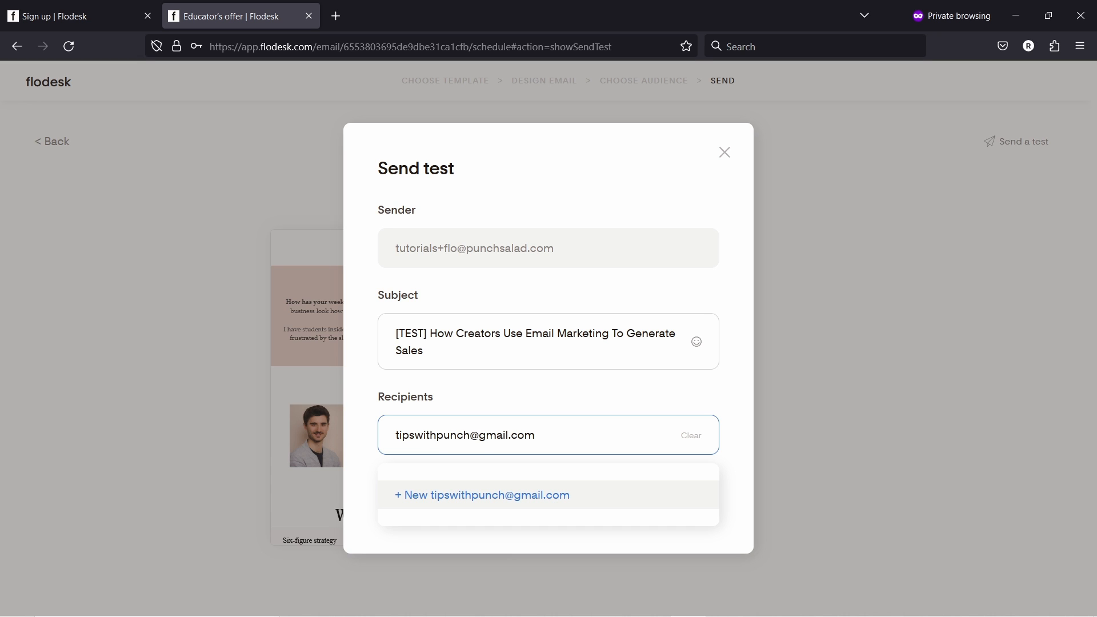
pyautogui.click(740, 433)
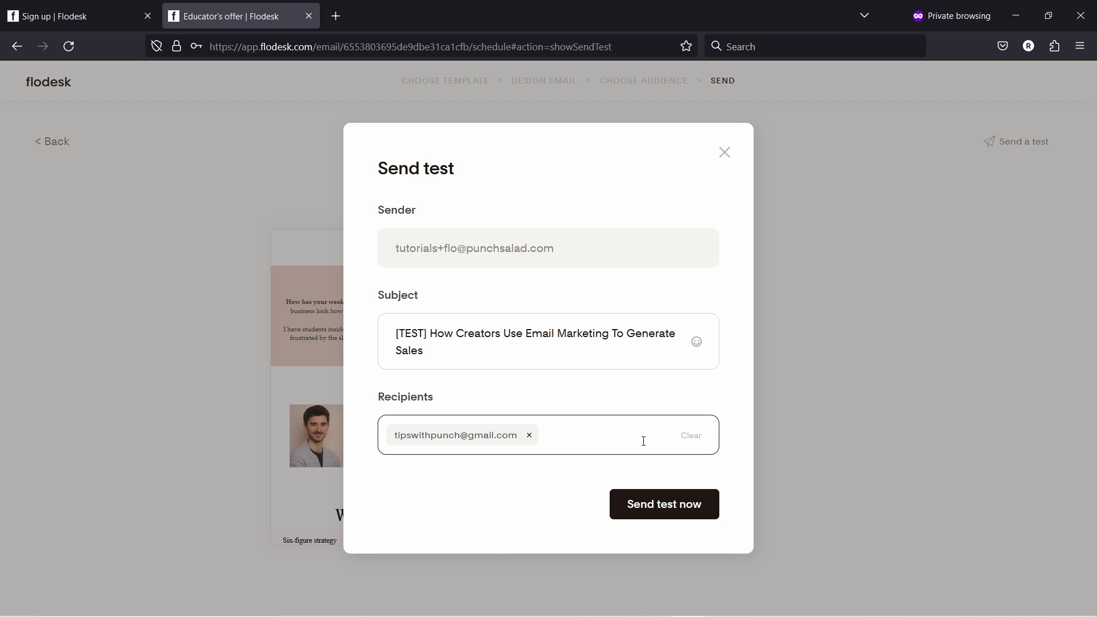
pyautogui.click(661, 505)
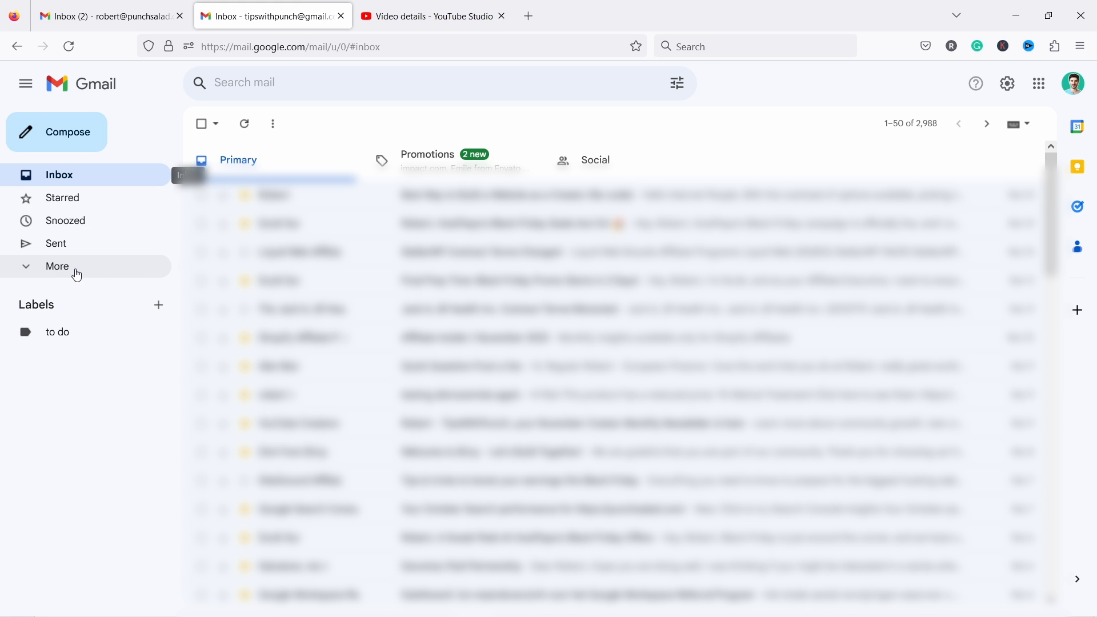
# - Open the 'How Creators Use Email Marketing To Generate Sales' test from Gmail Spam and mark it Looks safe
pyautogui.click(75, 274)
pyautogui.click(71, 404)
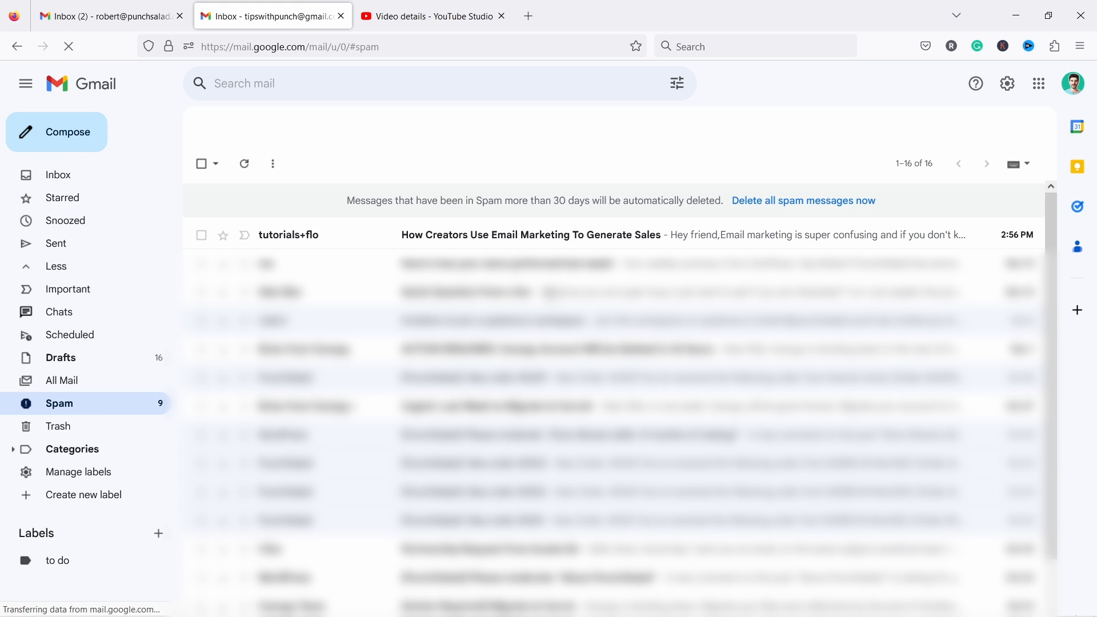
pyautogui.click(462, 241)
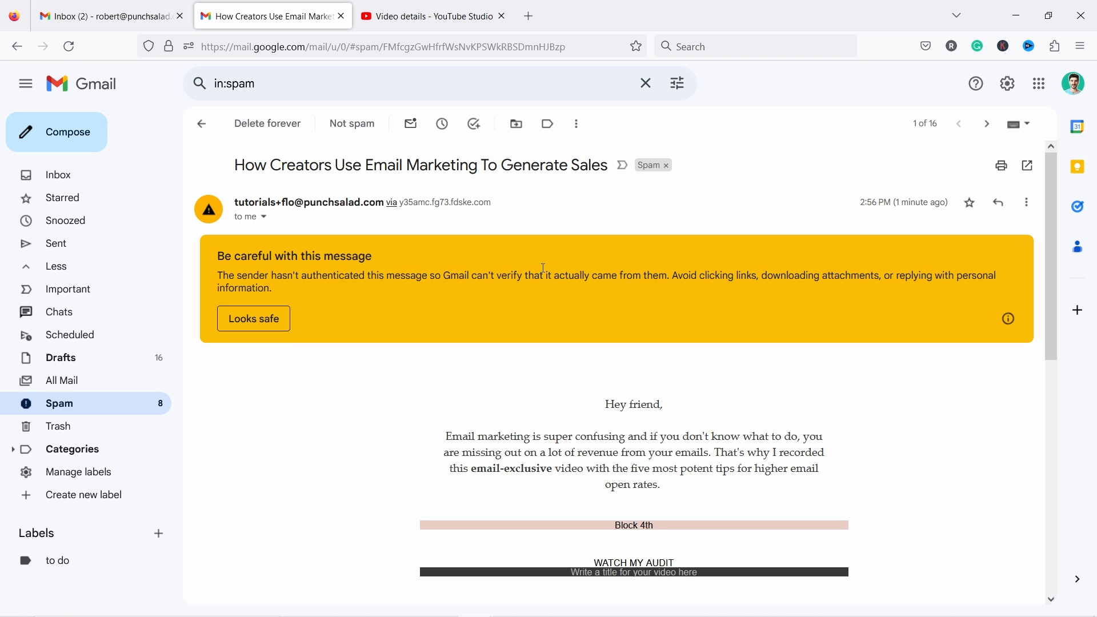
pyautogui.scroll(-5, 628, 280)
pyautogui.scroll(3, 698, 291)
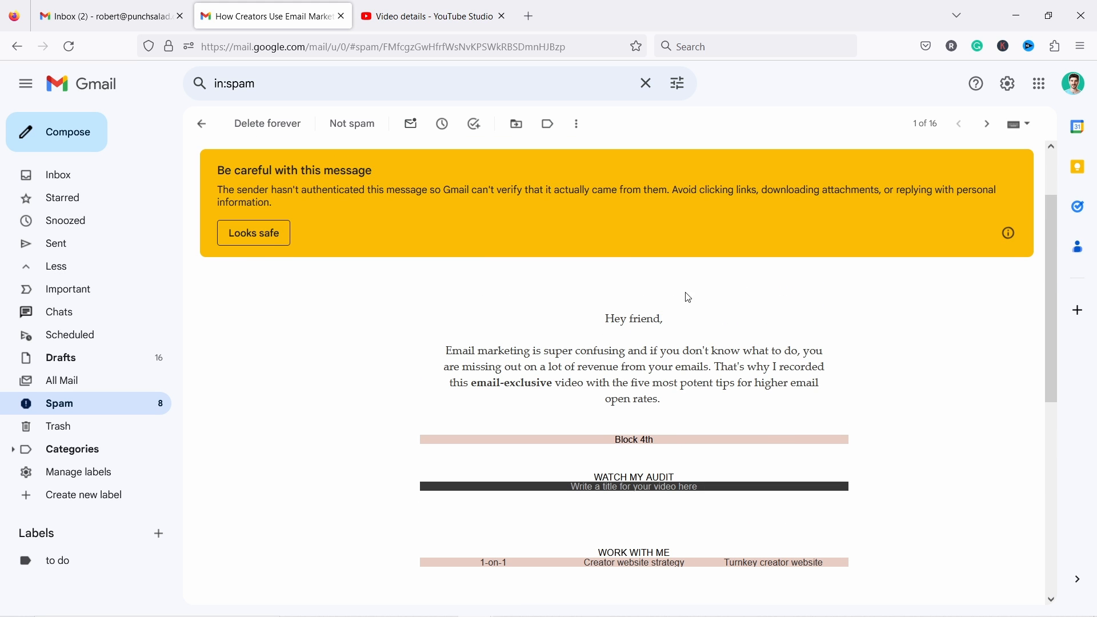
pyautogui.scroll(2, 568, 394)
pyautogui.scroll(-3, 603, 371)
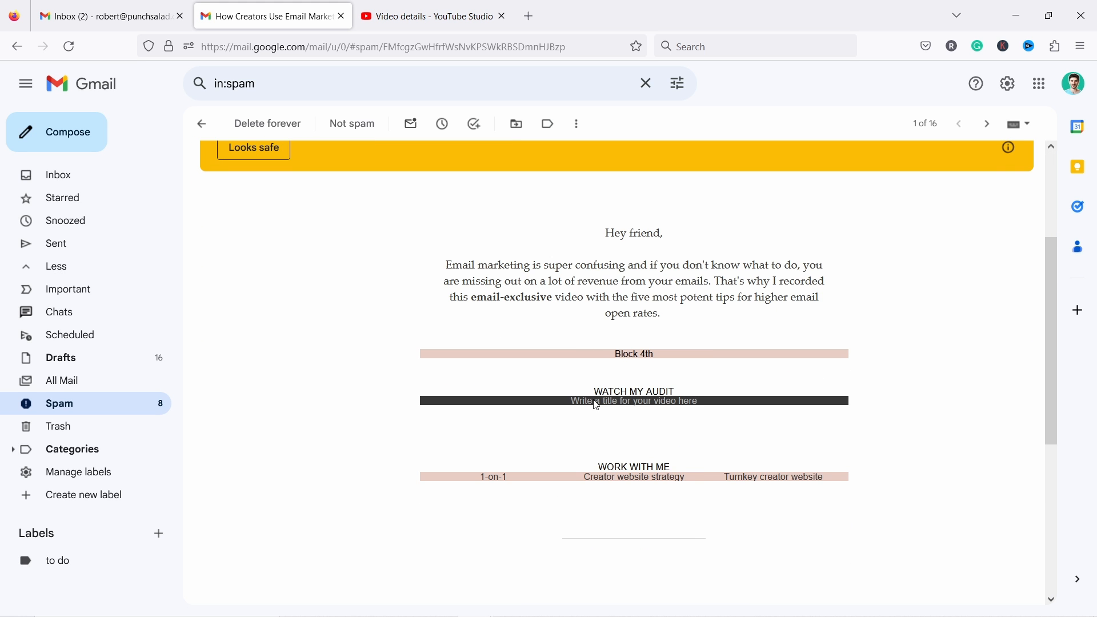
pyautogui.scroll(3, 639, 311)
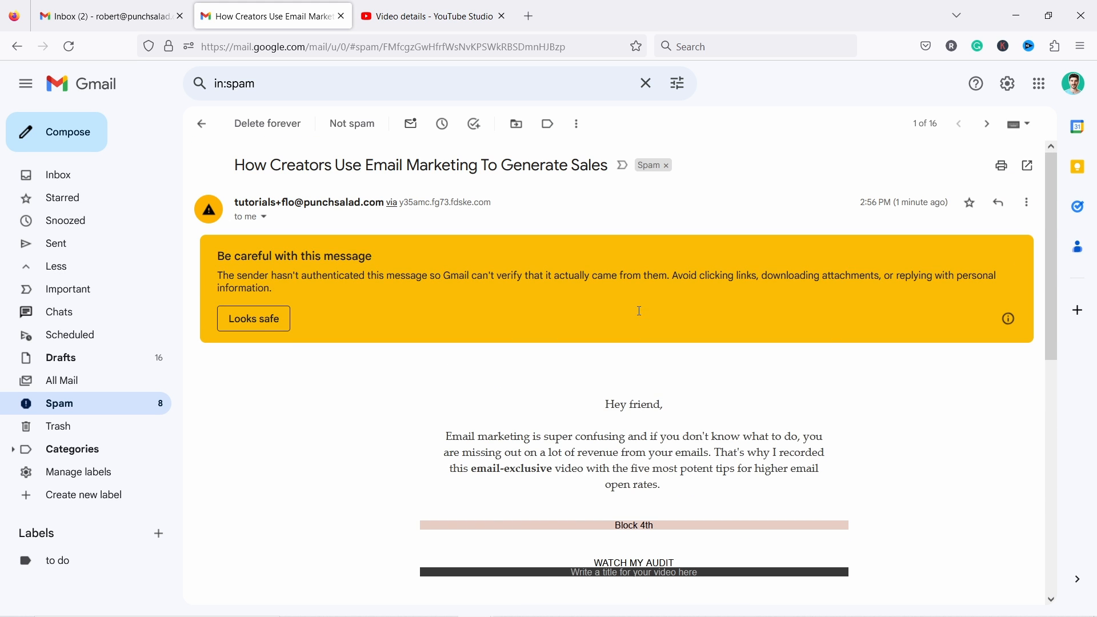
pyautogui.click(255, 319)
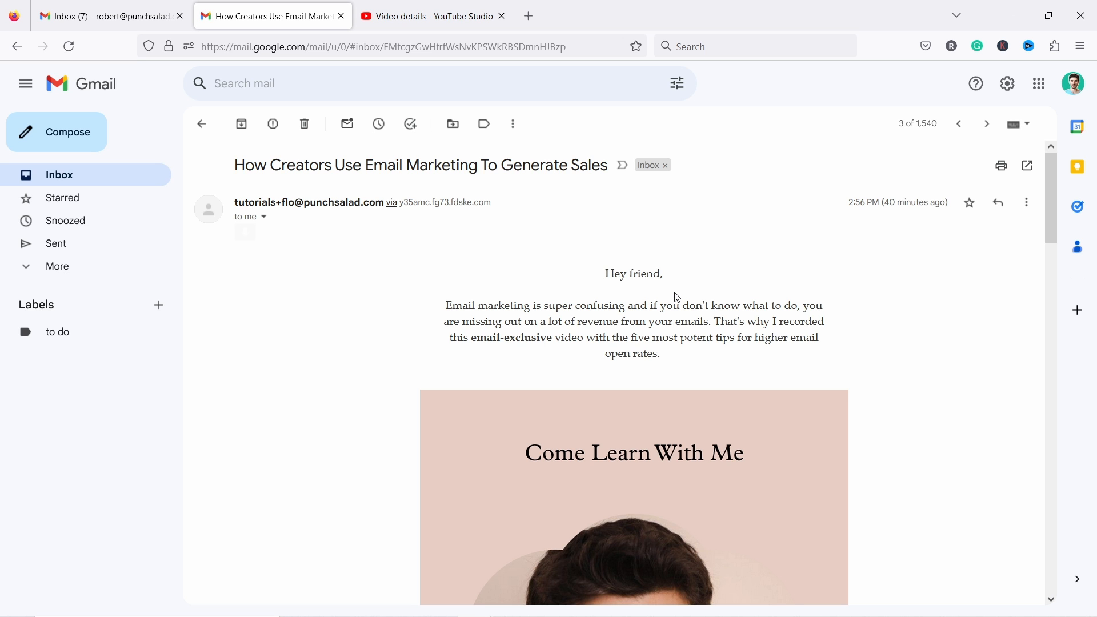
pyautogui.scroll(-20, 629, 306)
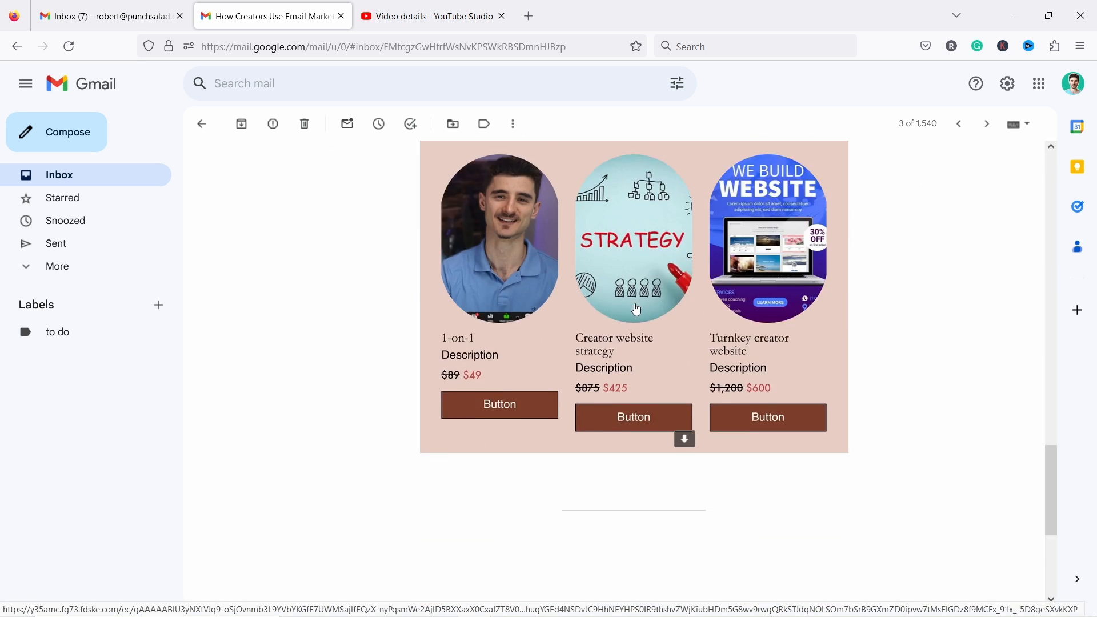
pyautogui.scroll(-5, 637, 309)
pyautogui.scroll(20, 663, 309)
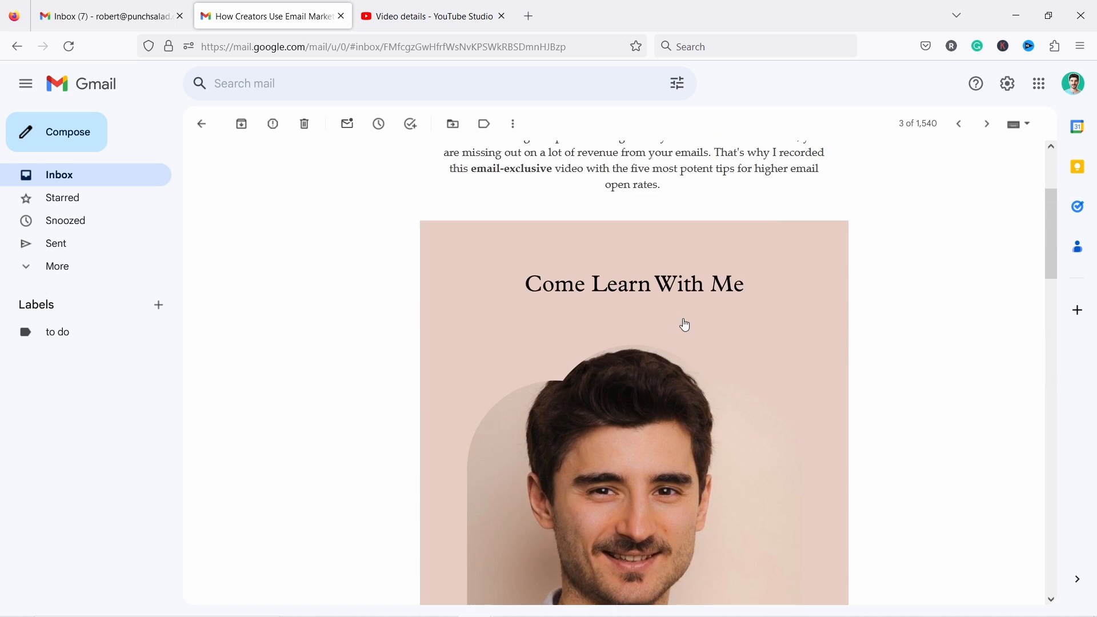
pyautogui.scroll(3, 685, 326)
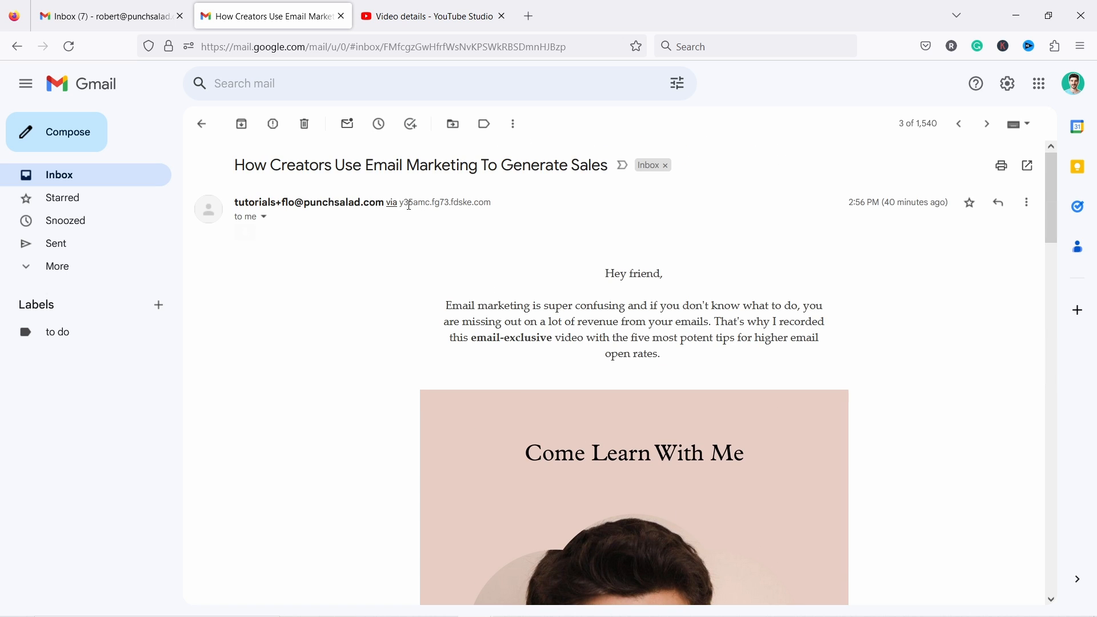
pyautogui.moveTo(400, 204)
pyautogui.mouseDown()
pyautogui.moveTo(512, 206)
pyautogui.moveTo(399, 205)
pyautogui.mouseUp()
pyautogui.click(482, 227)
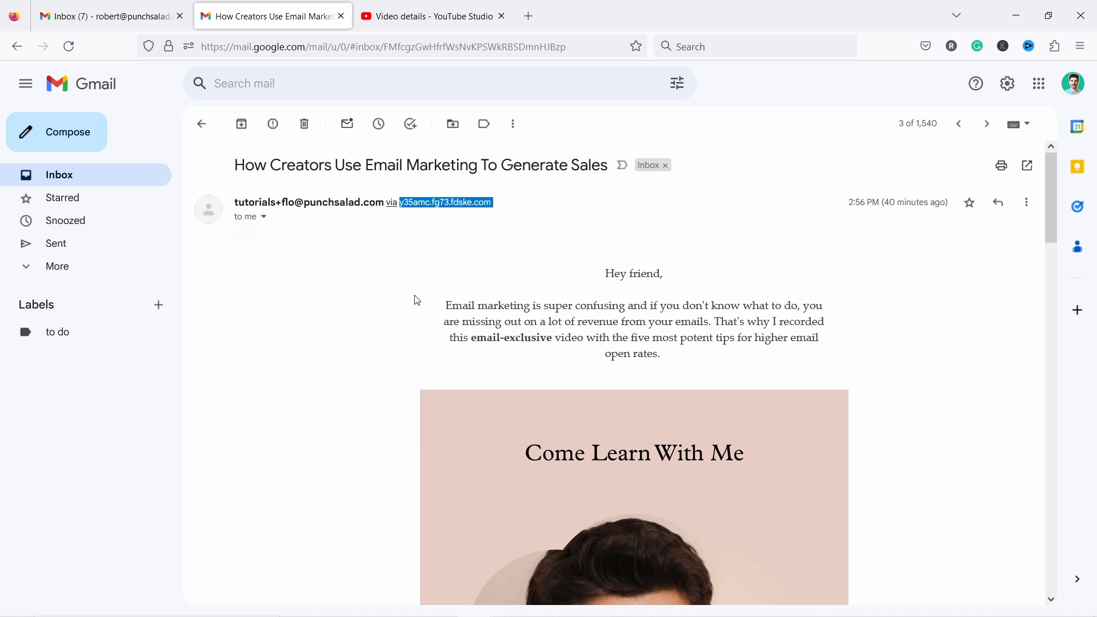
pyautogui.doubleClick(375, 198)
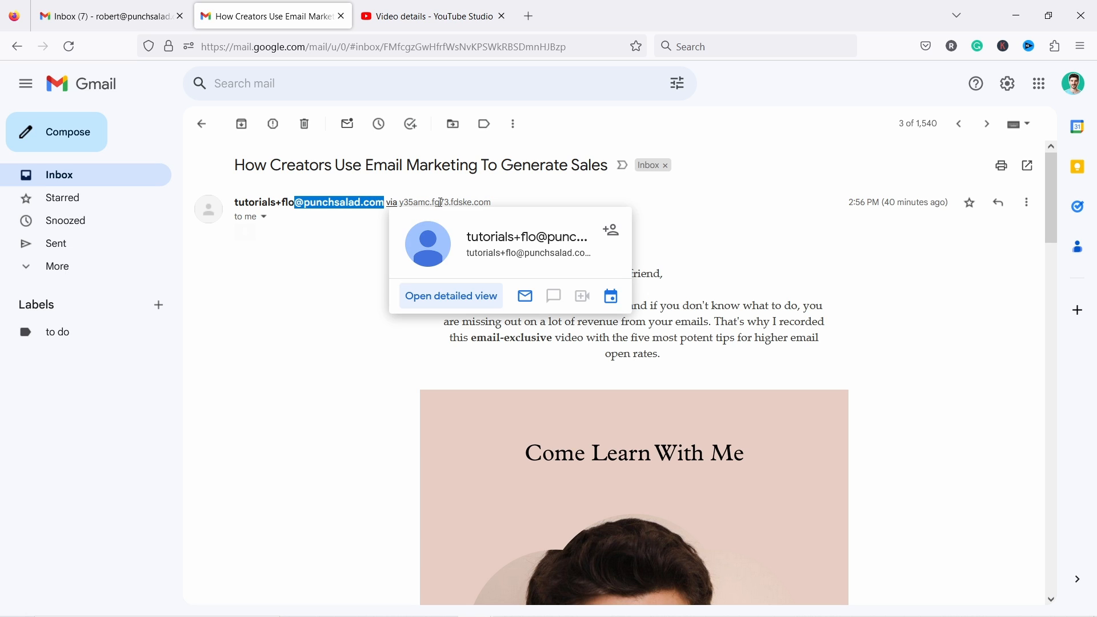
pyautogui.moveTo(495, 204); pyautogui.dragTo(402, 205)
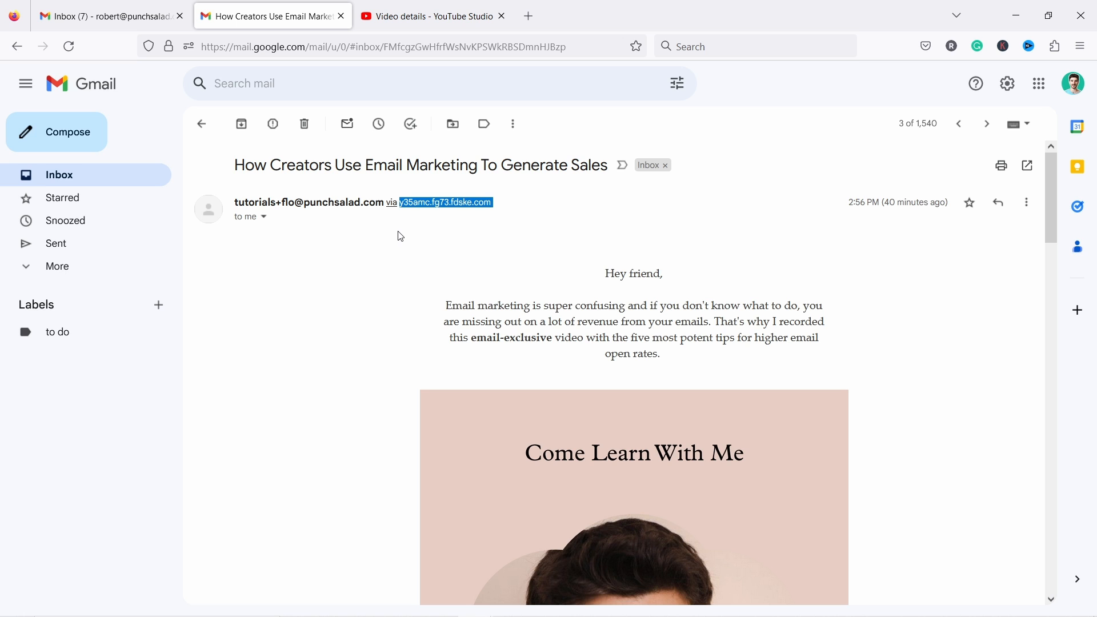
pyautogui.click(424, 204)
pyautogui.moveTo(507, 204); pyautogui.dragTo(403, 215)
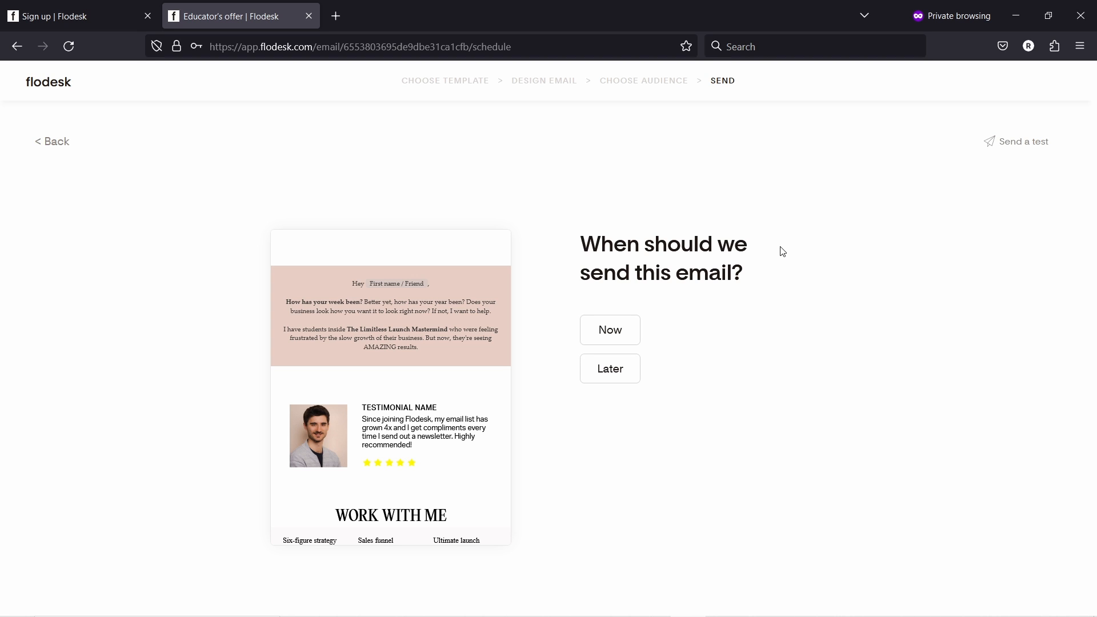
# - Choose to send the email Later, on November 15
pyautogui.click(622, 339)
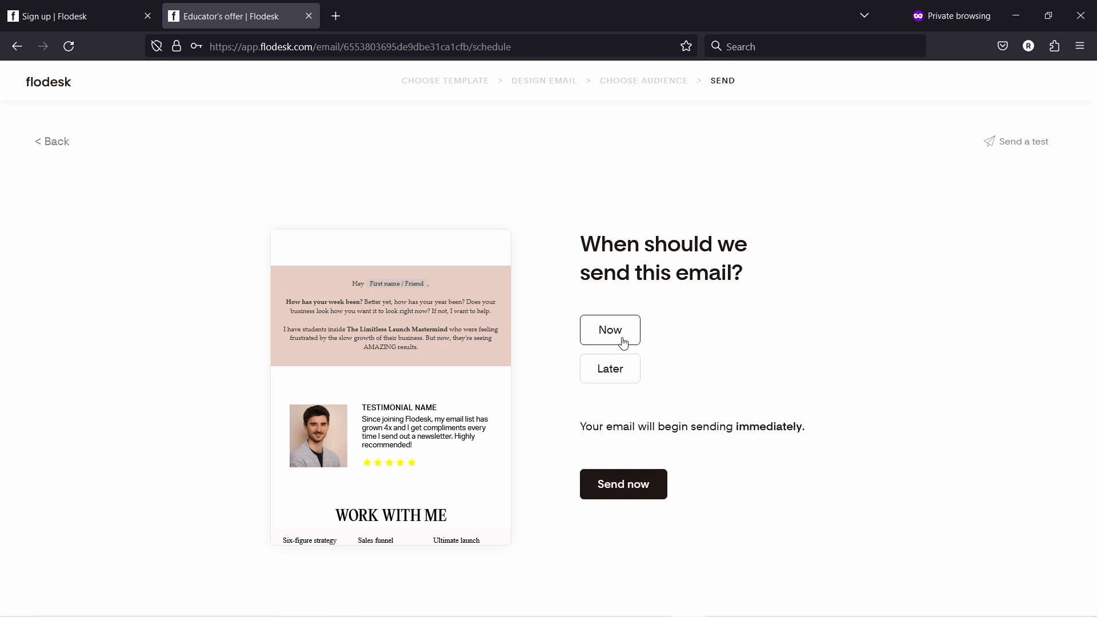
pyautogui.click(628, 369)
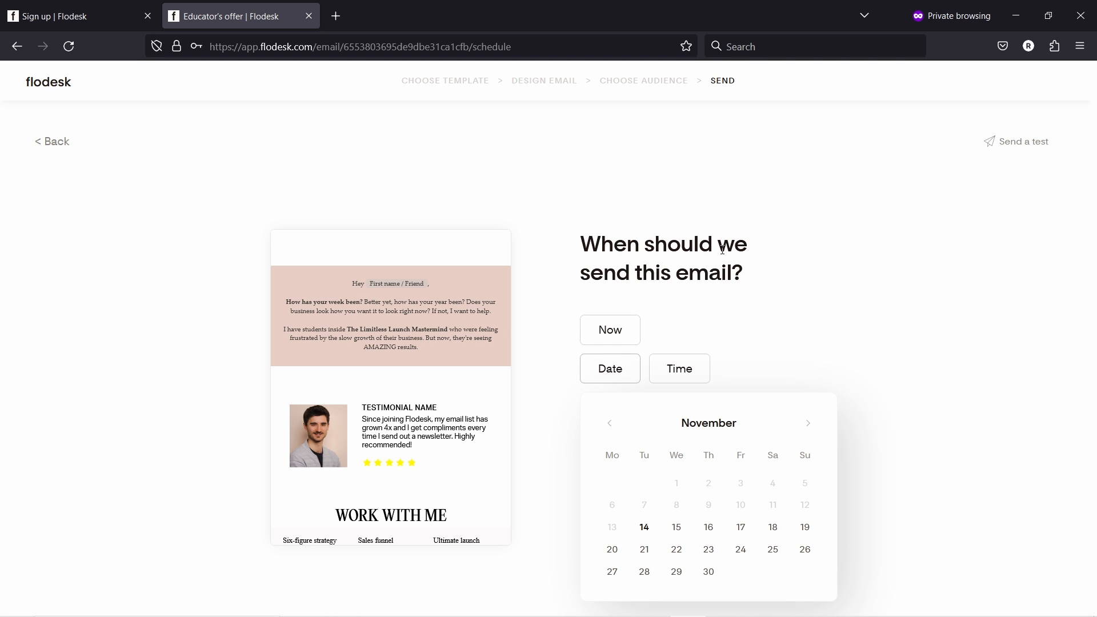
pyautogui.click(601, 378)
pyautogui.click(612, 372)
pyautogui.click(677, 527)
# - Set a custom send time of 9:00 am and save it
pyautogui.click(693, 369)
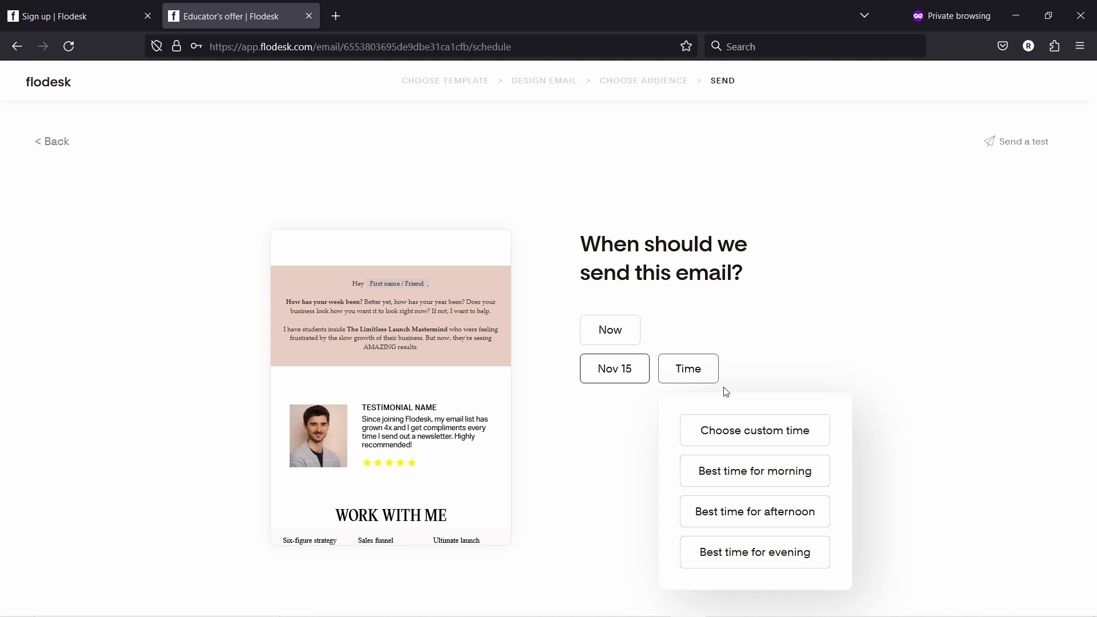
pyautogui.click(740, 425)
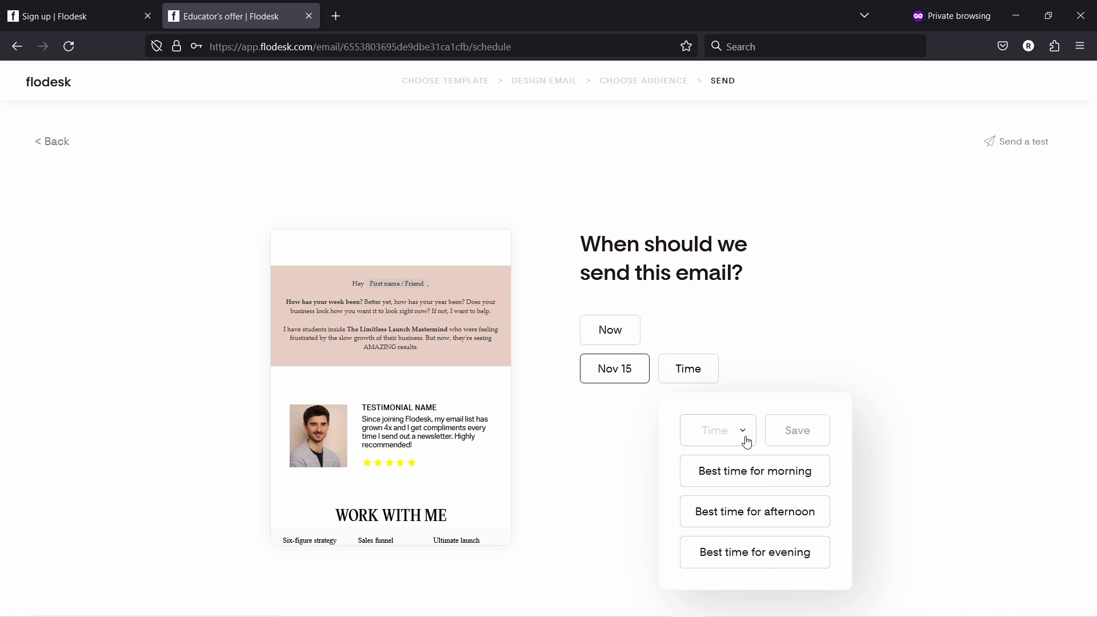
pyautogui.click(745, 435)
pyautogui.scroll(-20, 728, 522)
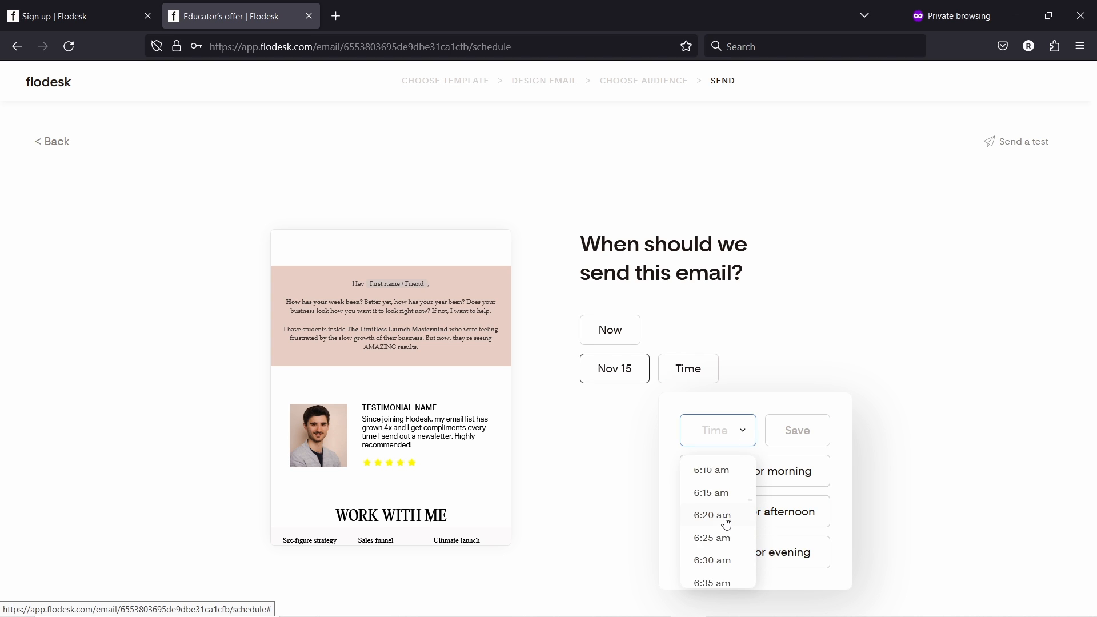
pyautogui.scroll(-6, 726, 523)
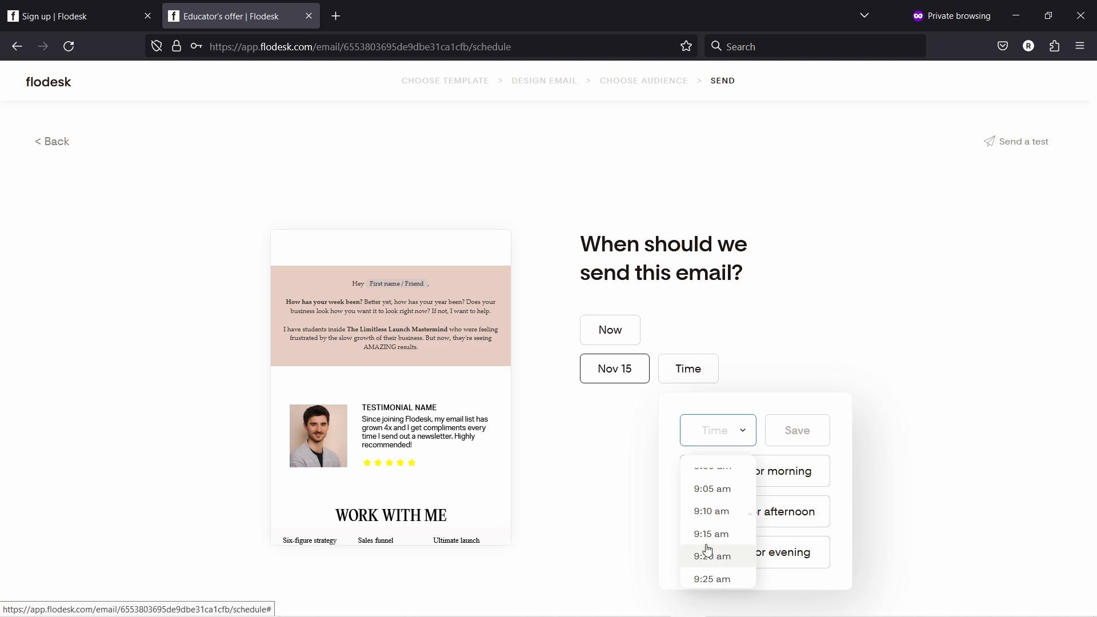
pyautogui.click(784, 474)
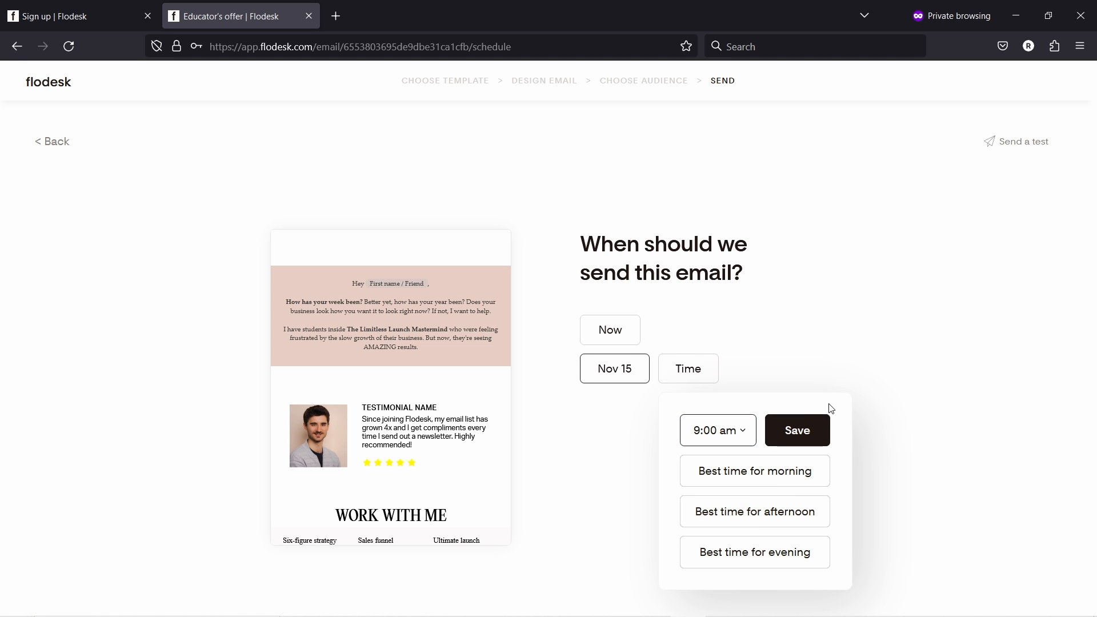
pyautogui.click(795, 435)
pyautogui.click(692, 375)
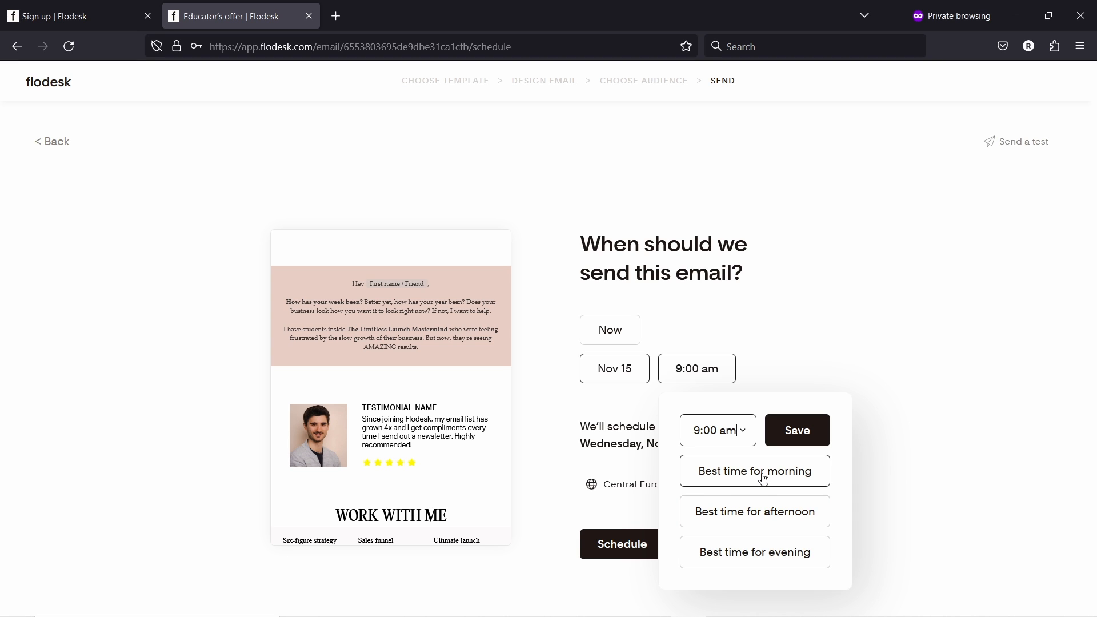
pyautogui.click(735, 480)
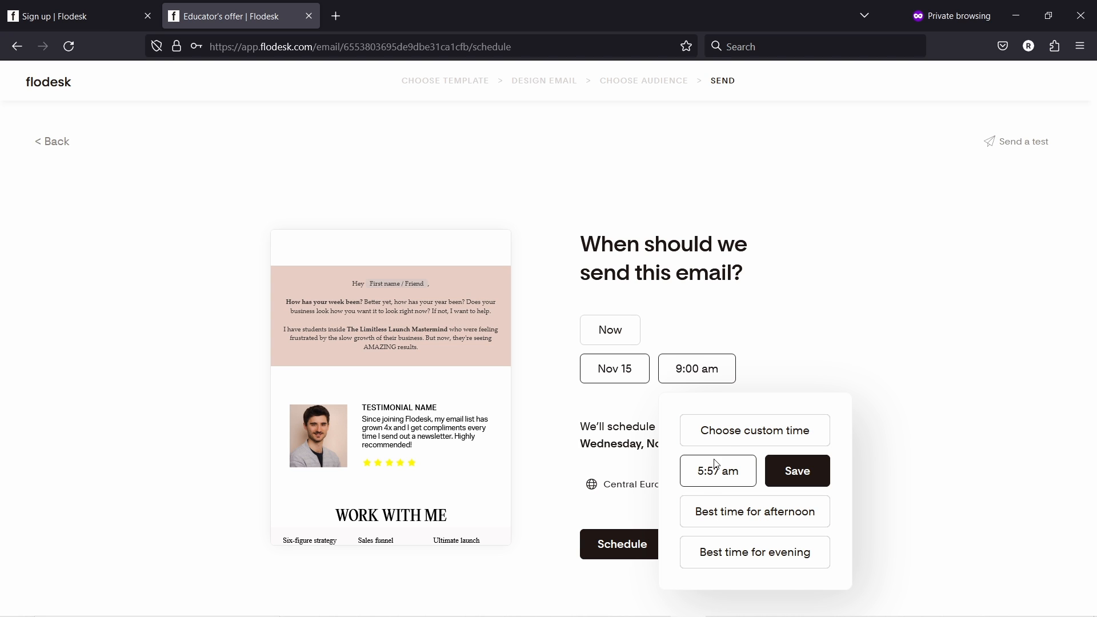
pyautogui.click(727, 435)
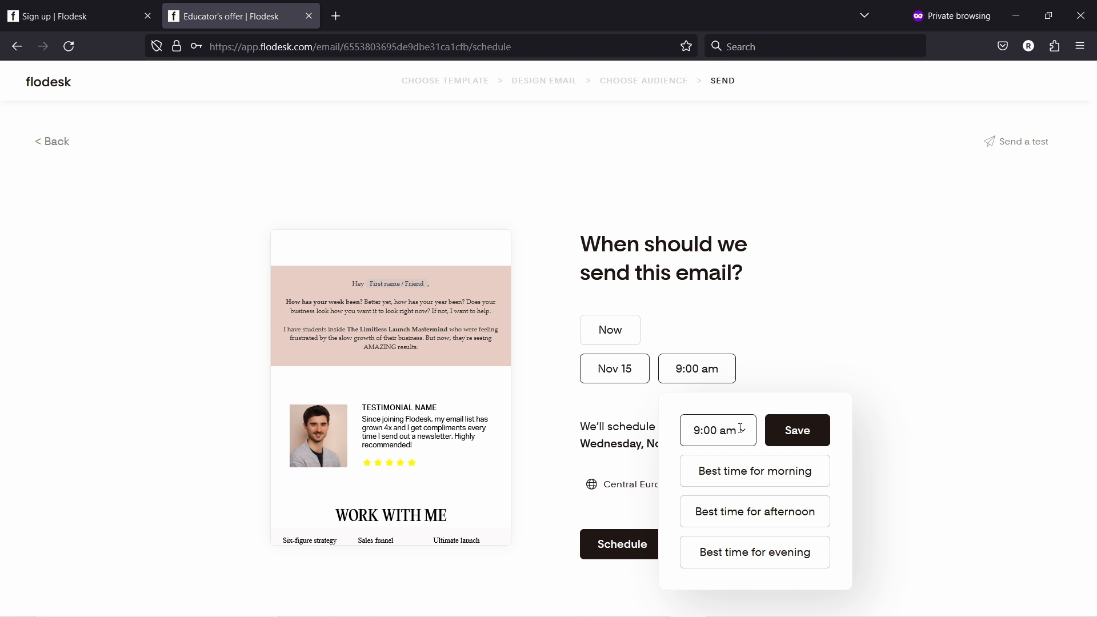
pyautogui.click(779, 422)
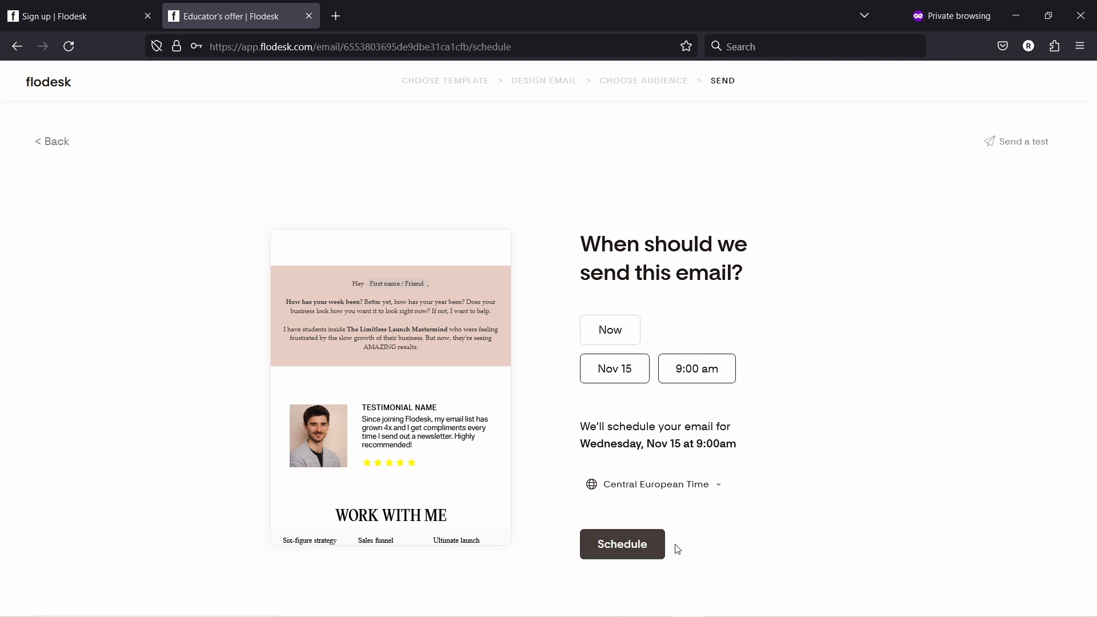
# - Schedule Educator's offer and confirm it in the double-check dialog for Nov 15 at 9:00am
pyautogui.click(630, 550)
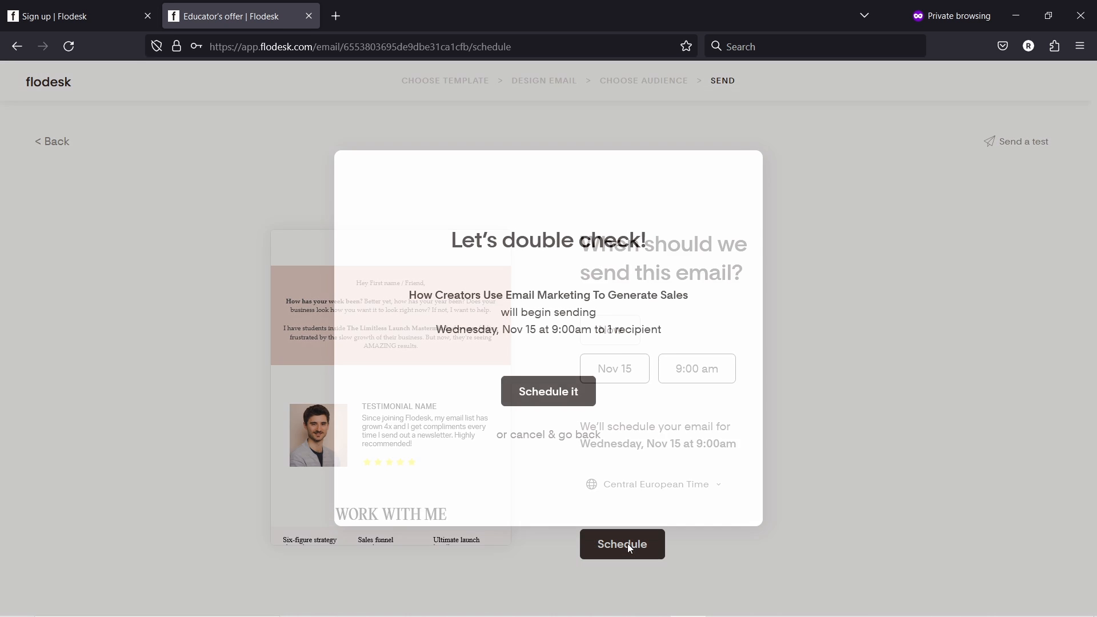
pyautogui.click(552, 391)
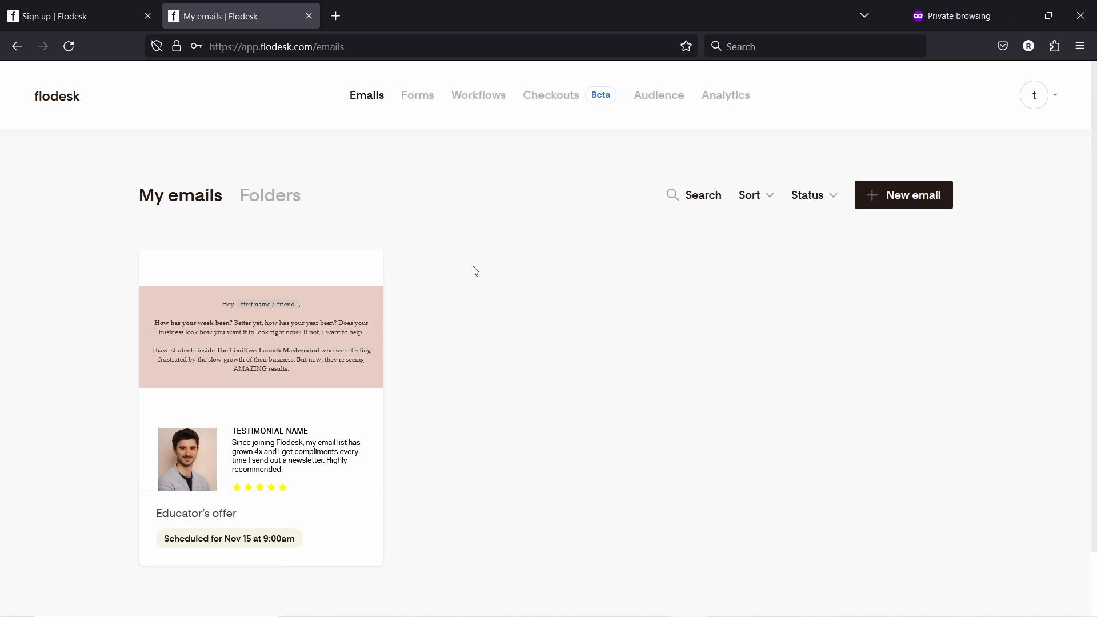
pyautogui.moveTo(277, 385)
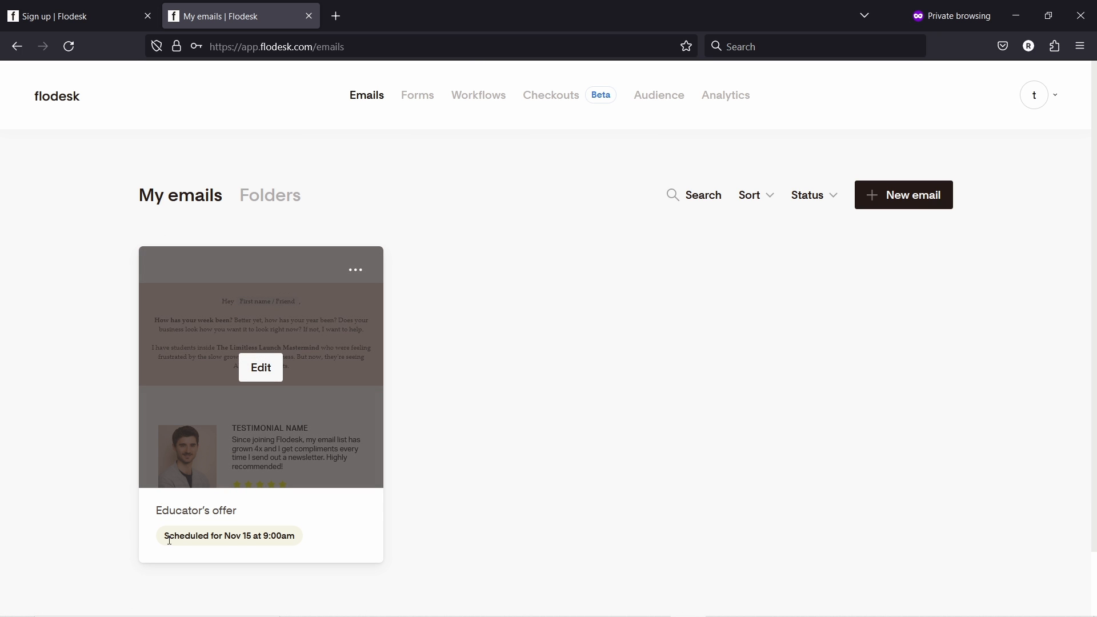
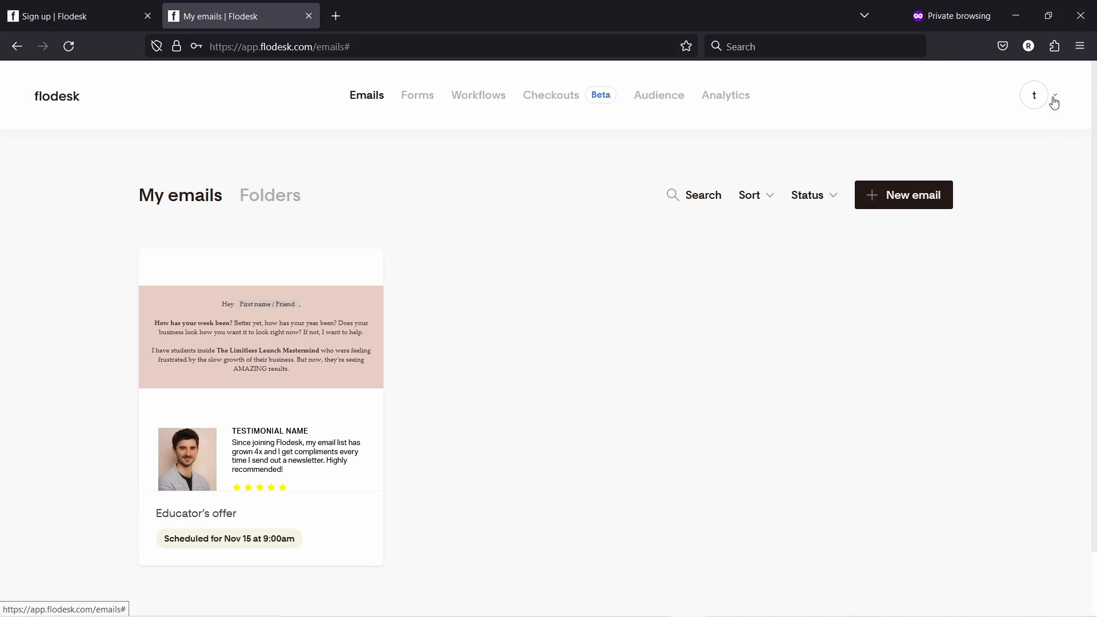
# - Open Email setup from the account menu to view the default sender's name and verified email
pyautogui.click(1042, 100)
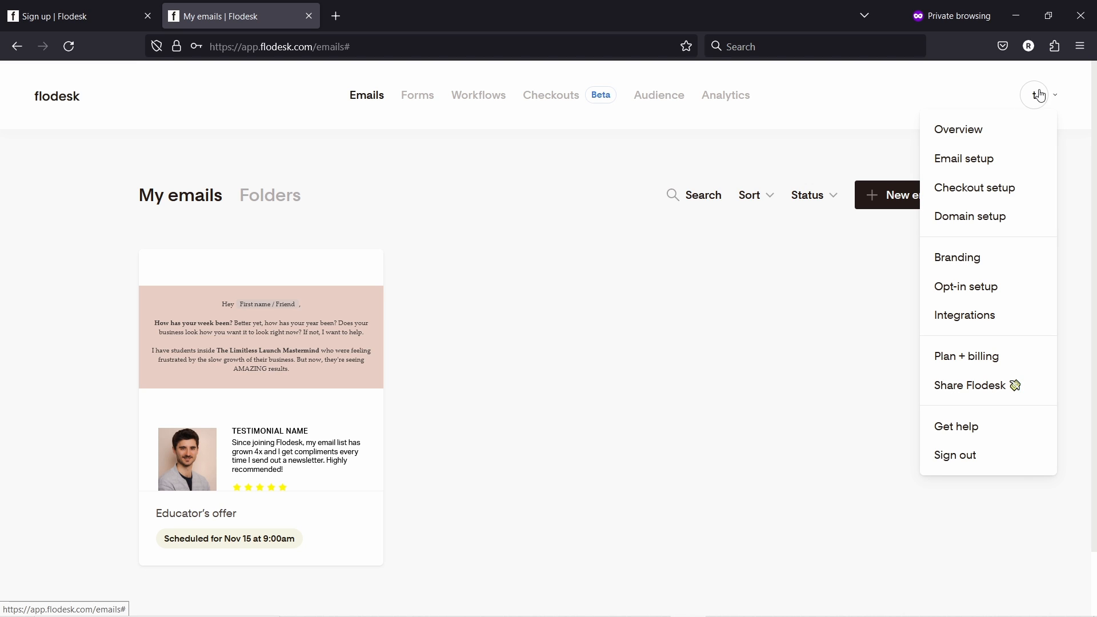
pyautogui.click(954, 161)
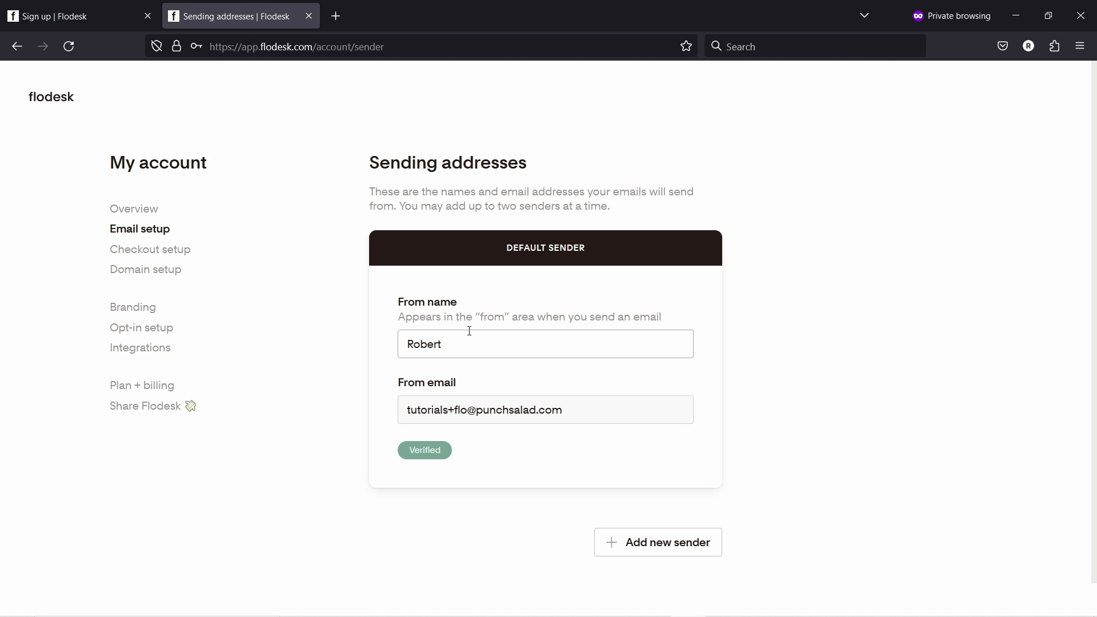
pyautogui.moveTo(443, 344); pyautogui.dragTo(367, 337)
pyautogui.click(436, 349)
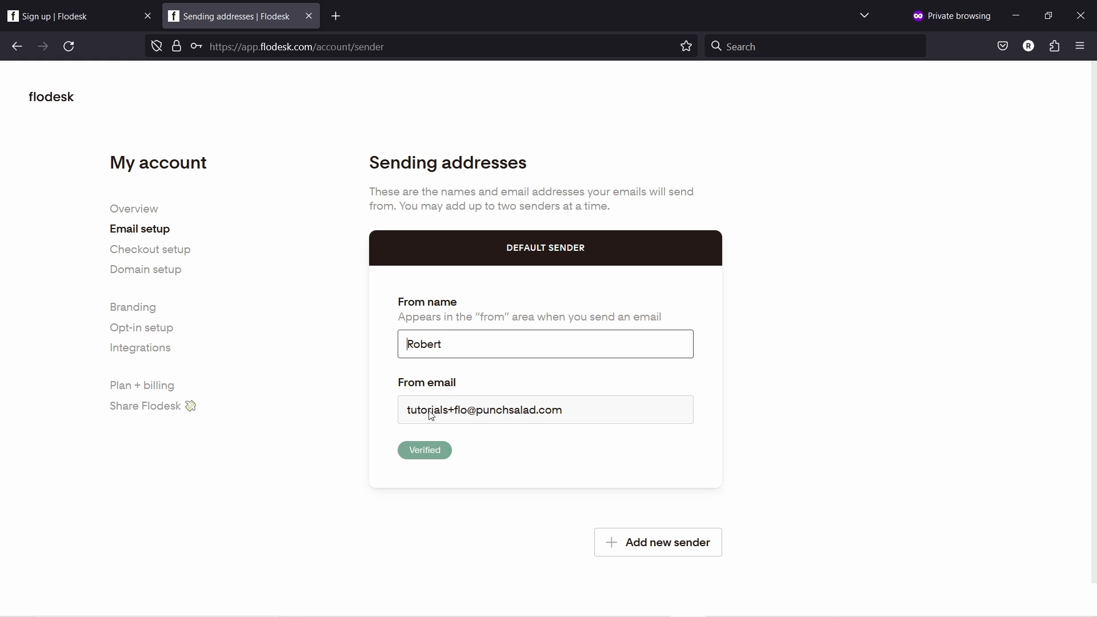
# - Open the Add new sender form and close it without saving
pyautogui.scroll(-1, 574, 402)
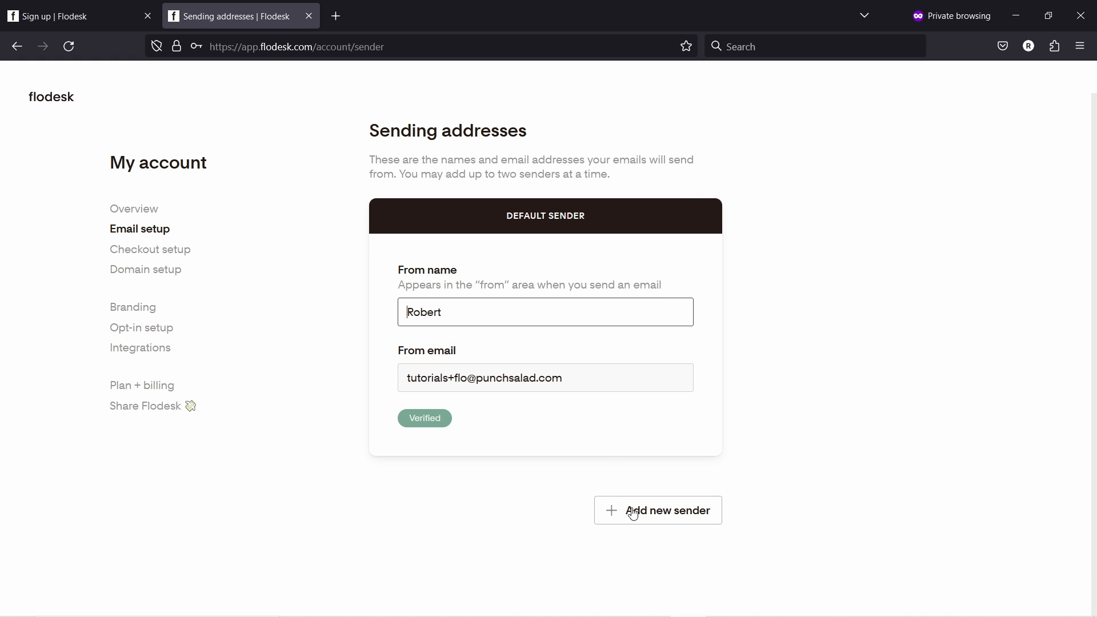
pyautogui.click(657, 513)
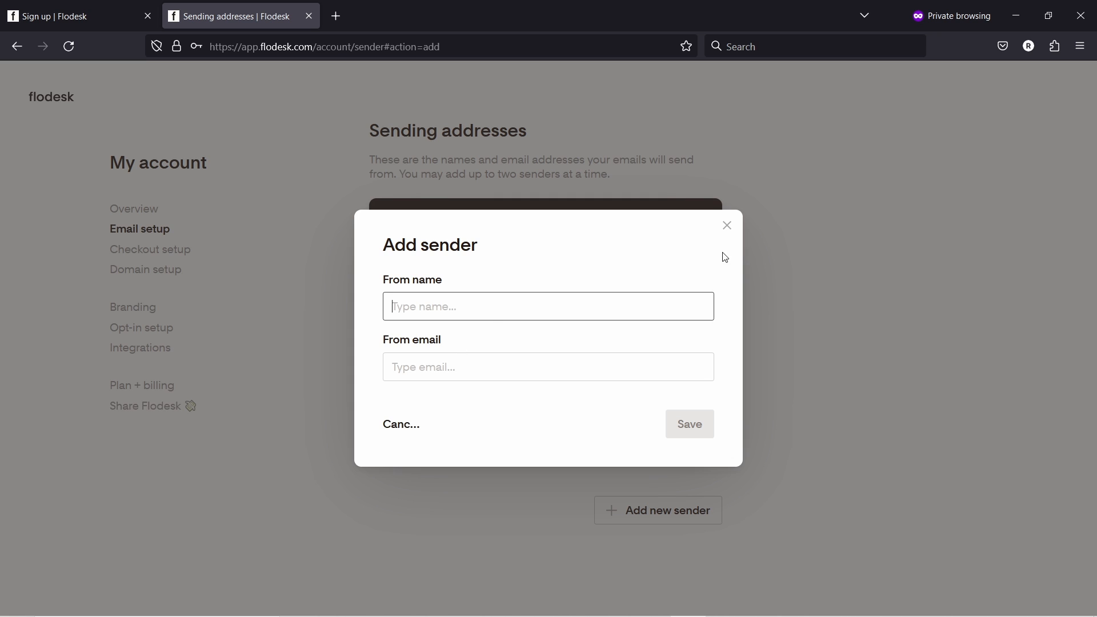
pyautogui.click(727, 225)
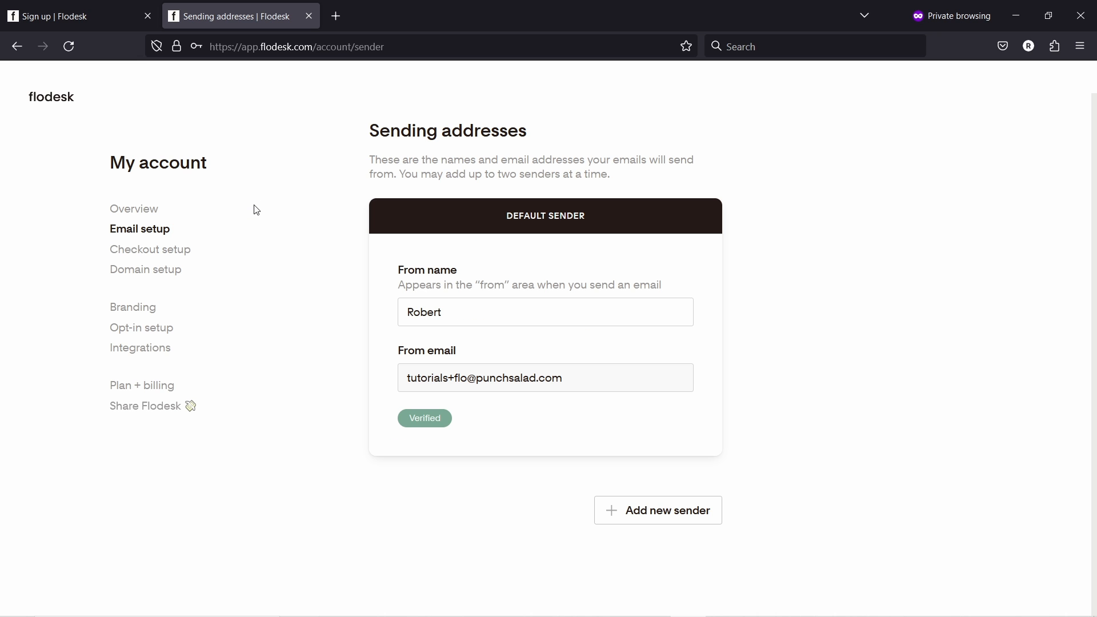
# - Check Domain setup, where punchsalad.com is still Unverified, then go to Branding
pyautogui.click(161, 276)
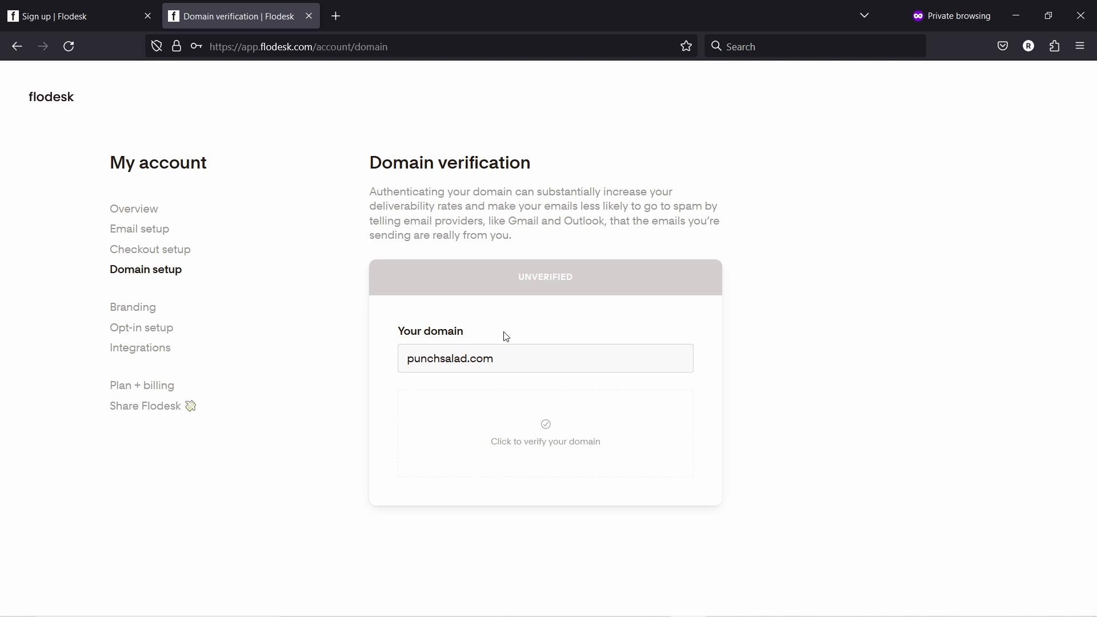
pyautogui.click(136, 310)
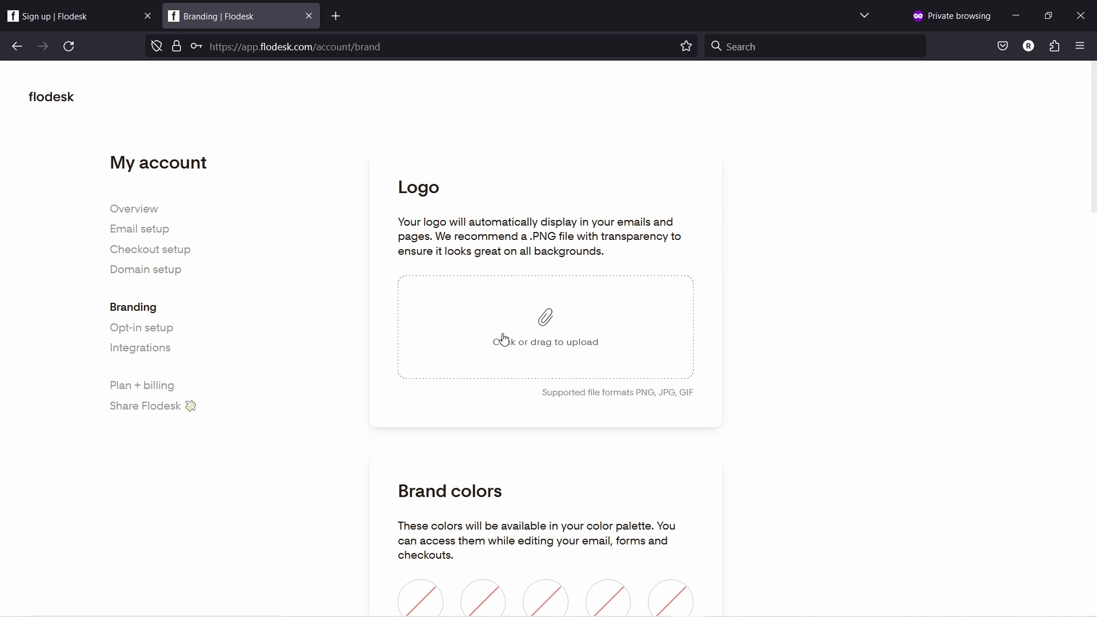
# - Upload the 'me' photo as the brand logo
pyautogui.click(543, 337)
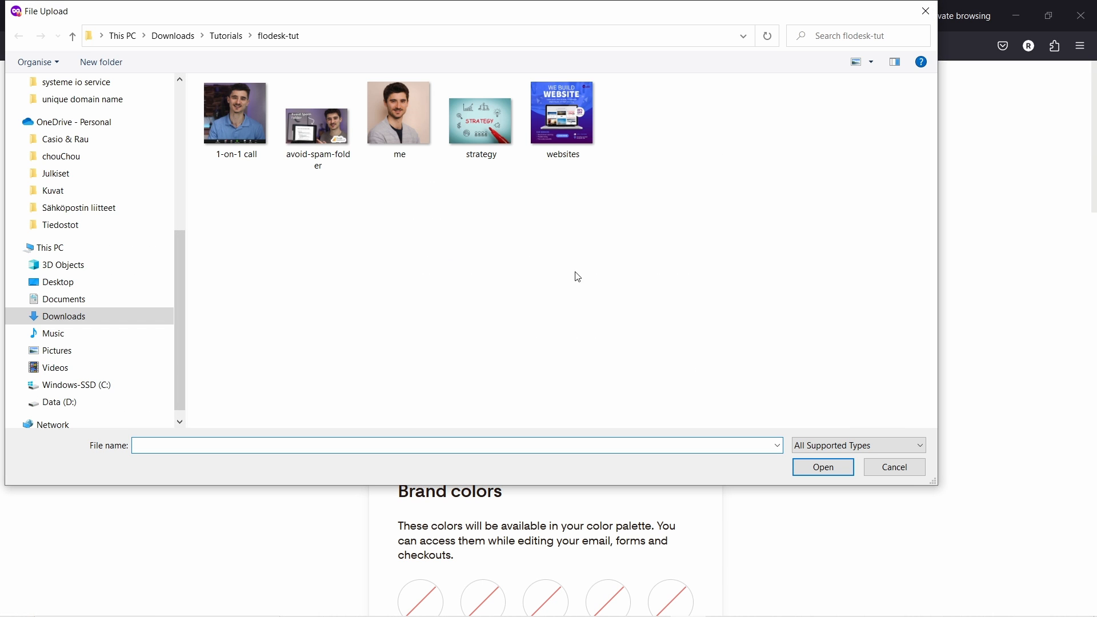
pyautogui.click(409, 125)
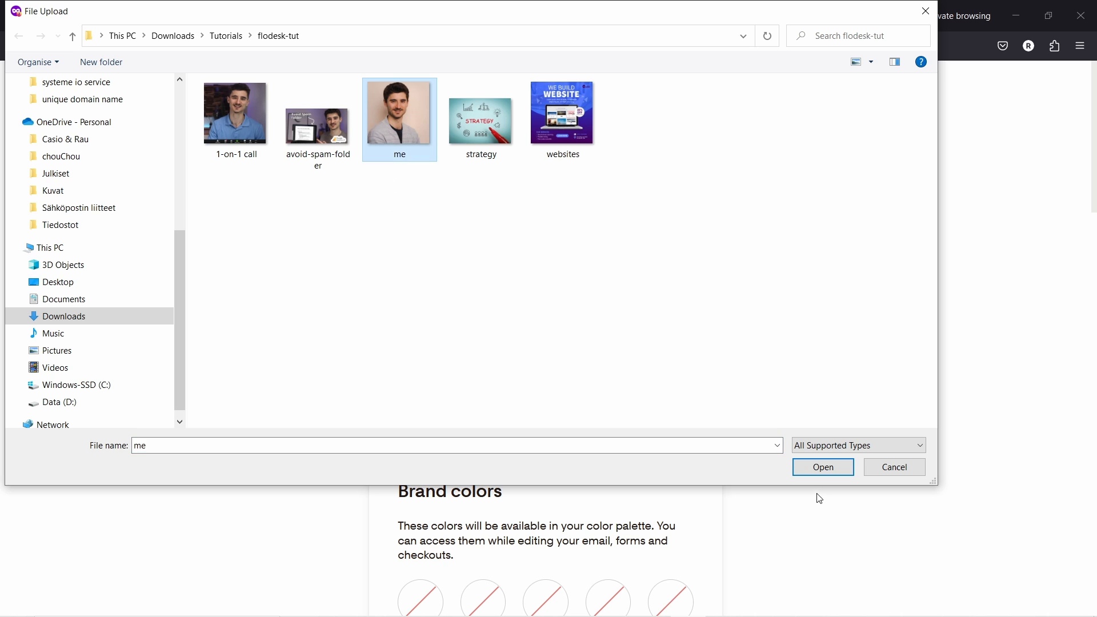
pyautogui.click(811, 476)
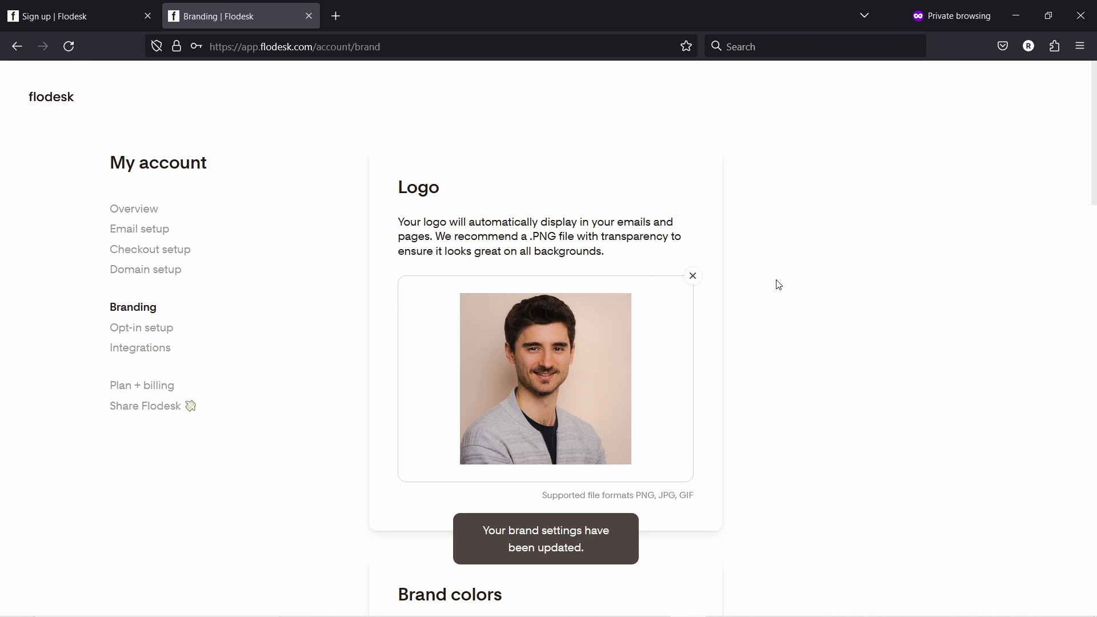
pyautogui.scroll(-6, 788, 240)
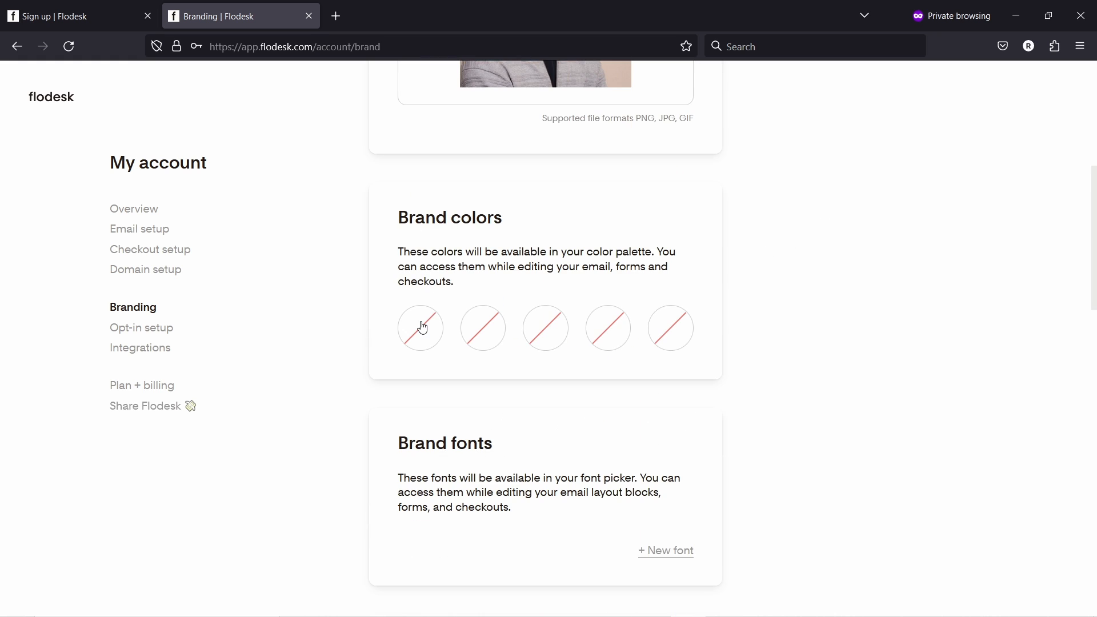
# - Add brand colours #f7edeb and #ccd0d4 by pasting their hex codes and saving each
pyautogui.hotkey('alt', 'Tab')
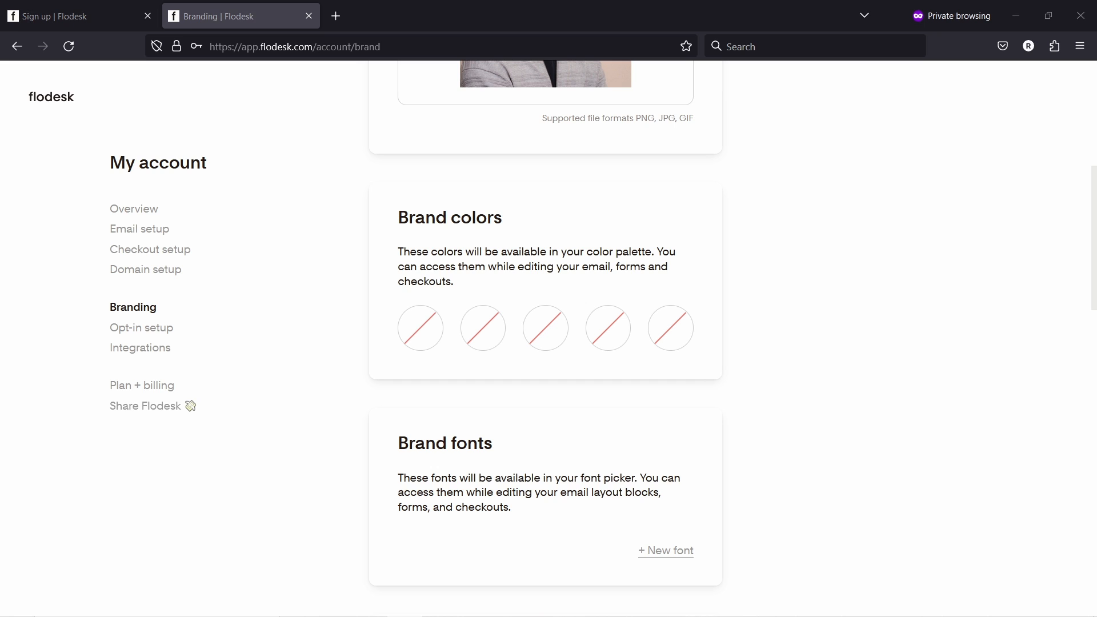
pyautogui.click(420, 327)
pyautogui.write('#f1edeb')
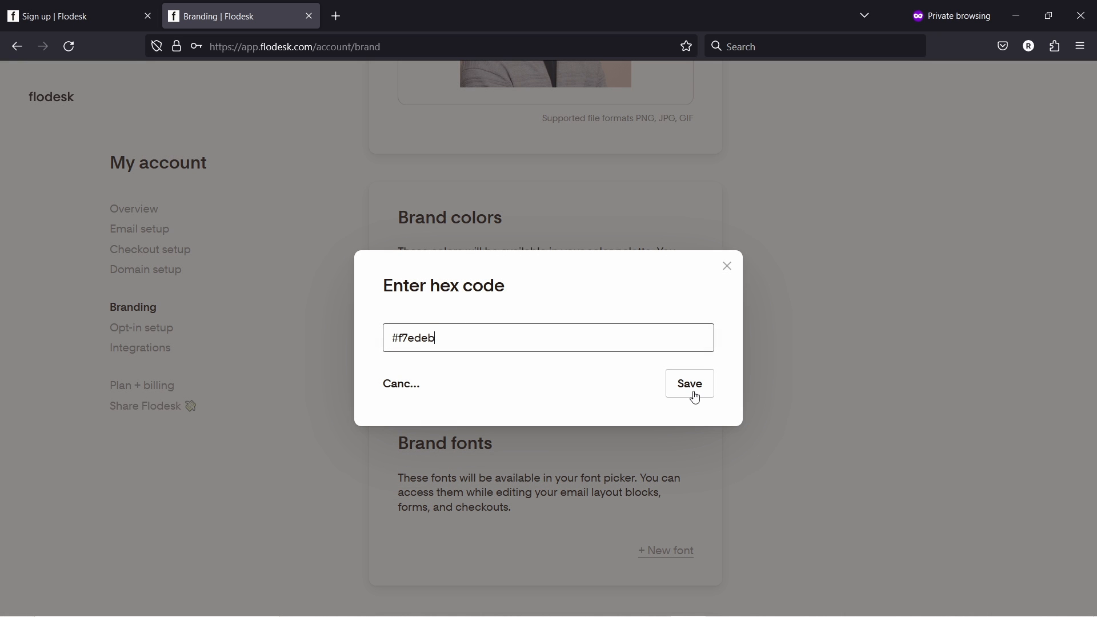
pyautogui.click(692, 391)
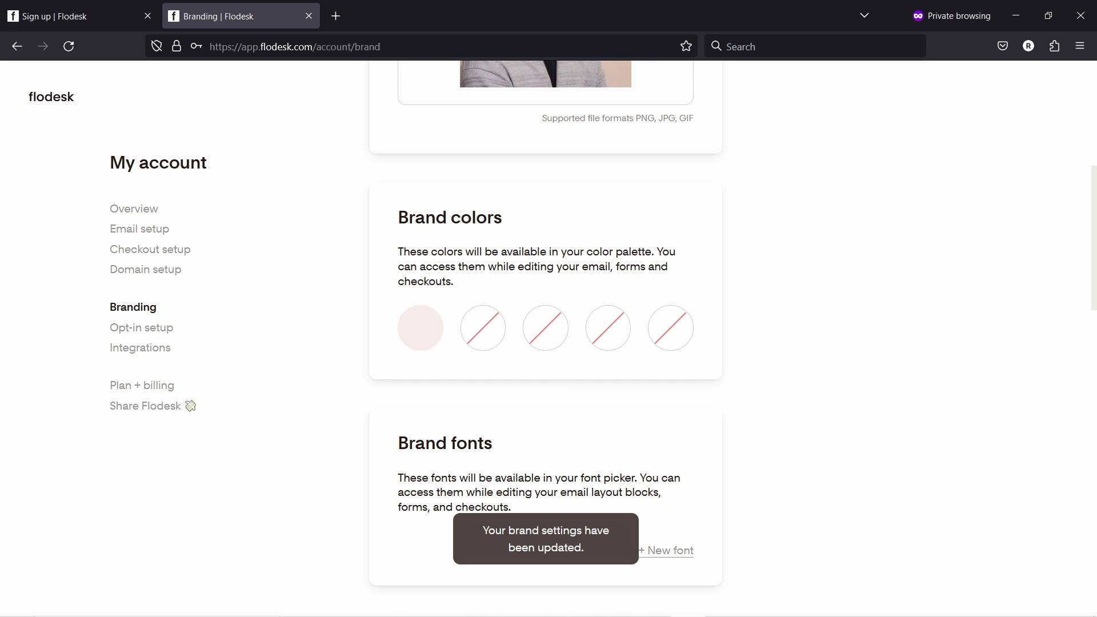
pyautogui.hotkey('alt', 'Tab')
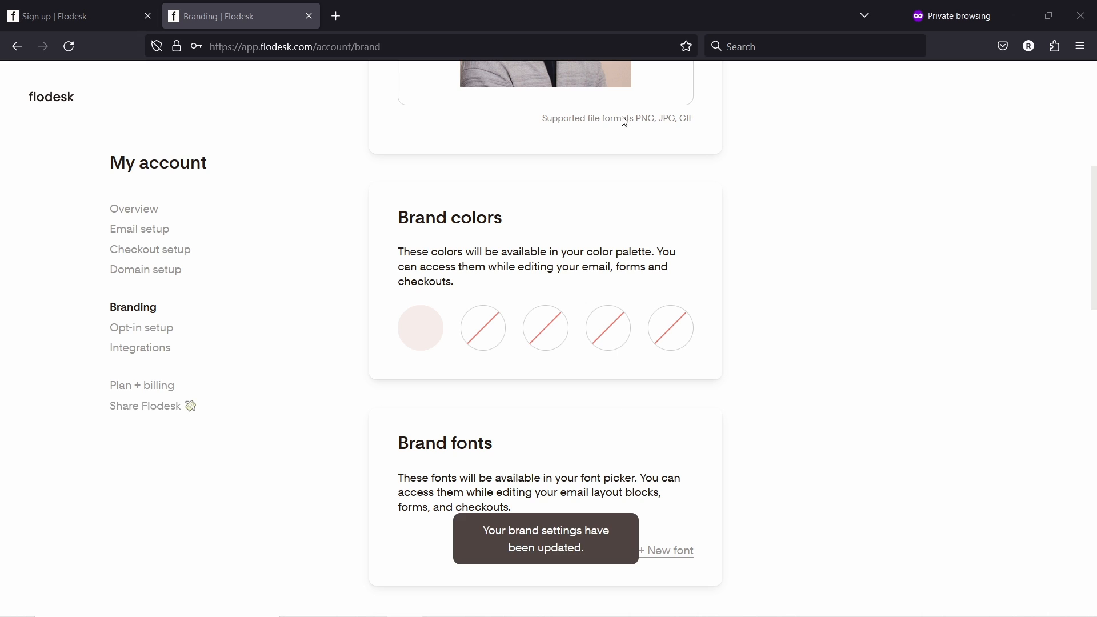
pyautogui.click(488, 324)
pyautogui.write('#ccd0d4')
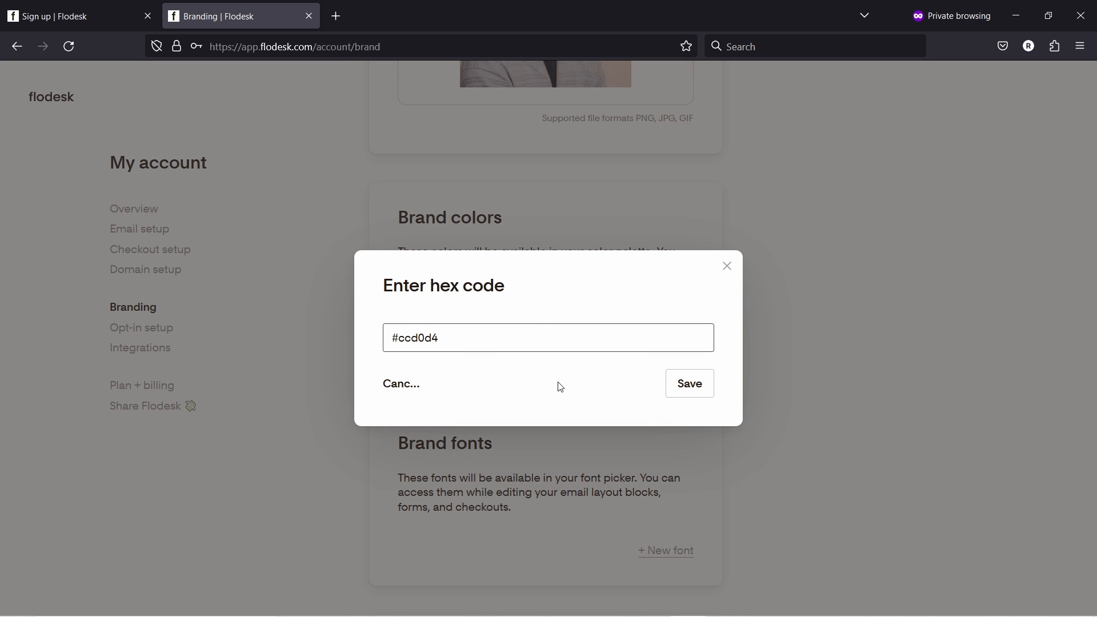
pyautogui.click(696, 388)
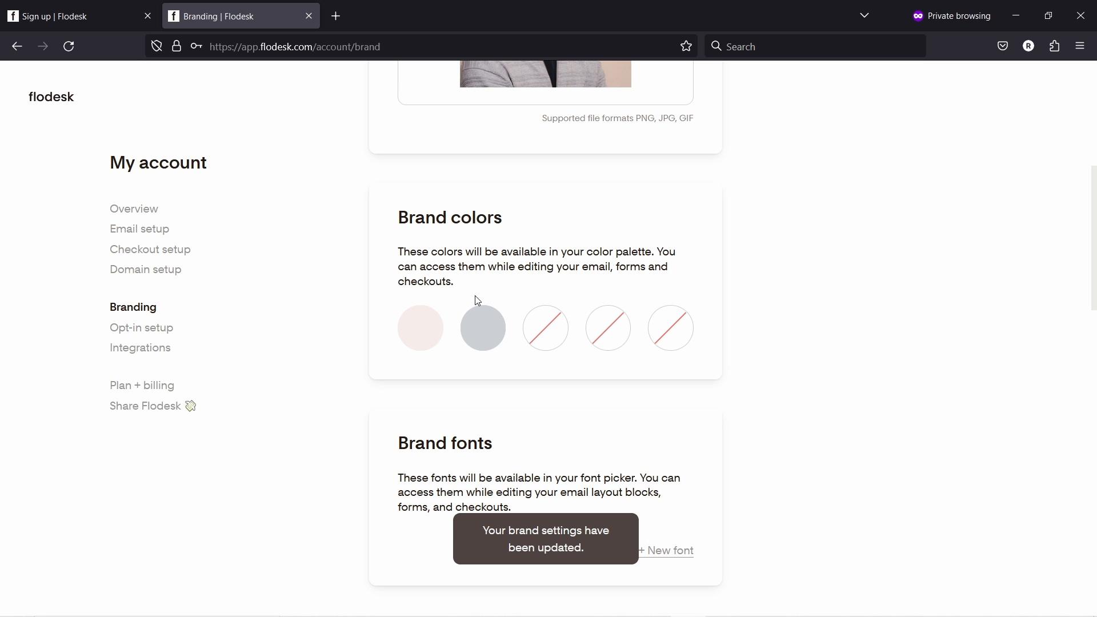
# - Open the coolors.co palette generator in a new tab and dismiss the welcome and tutorial
pyautogui.click(335, 16)
pyautogui.write('c')
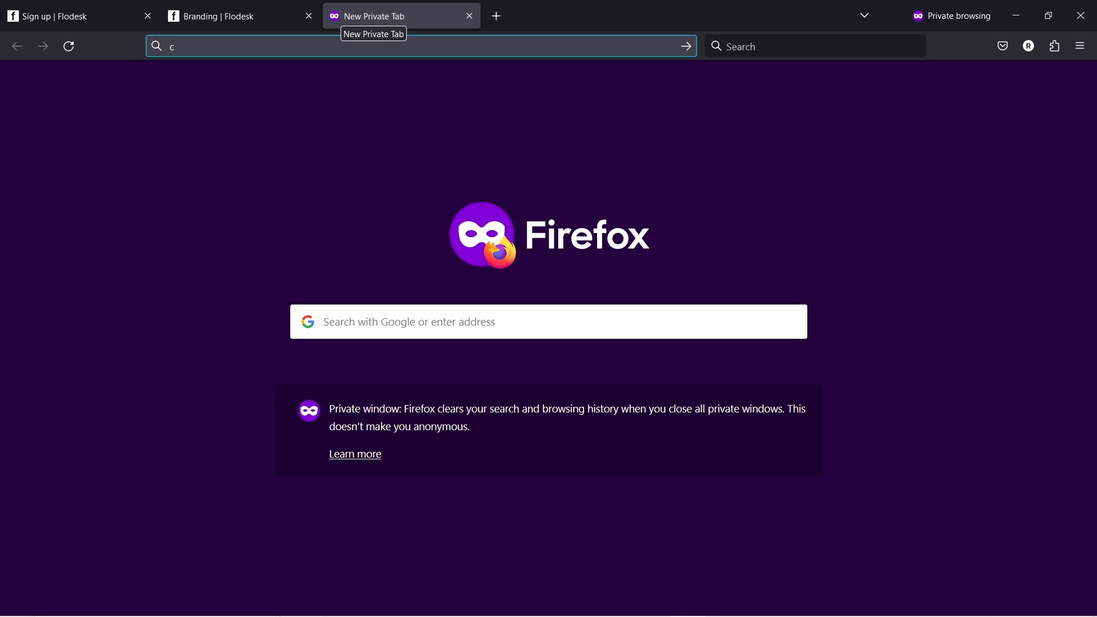
pyautogui.write('oolors.co/')
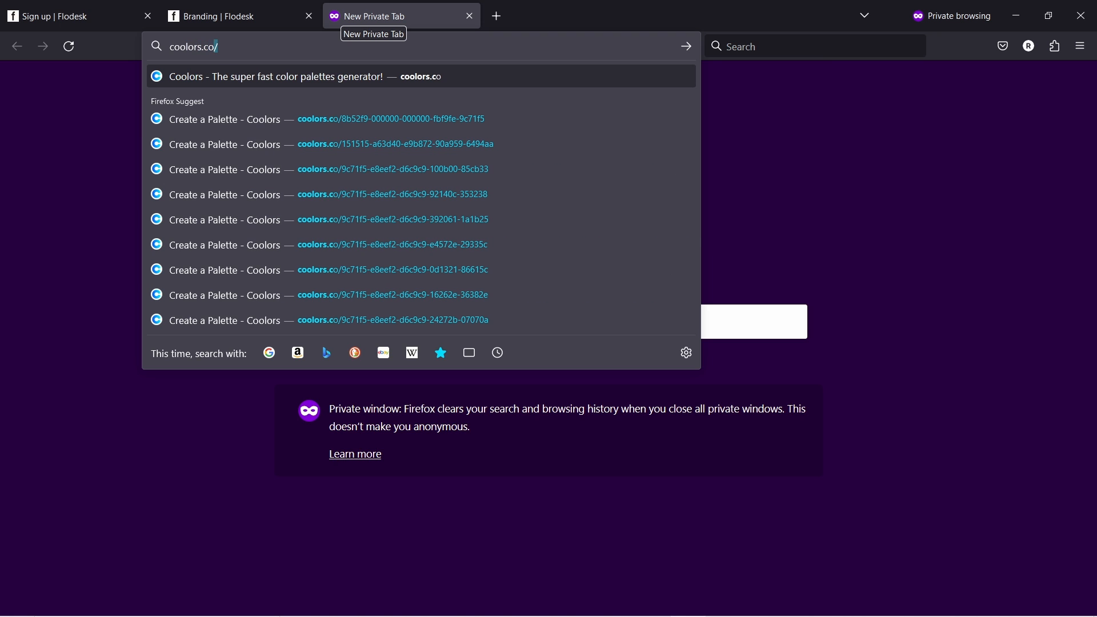
pyautogui.press('Return')
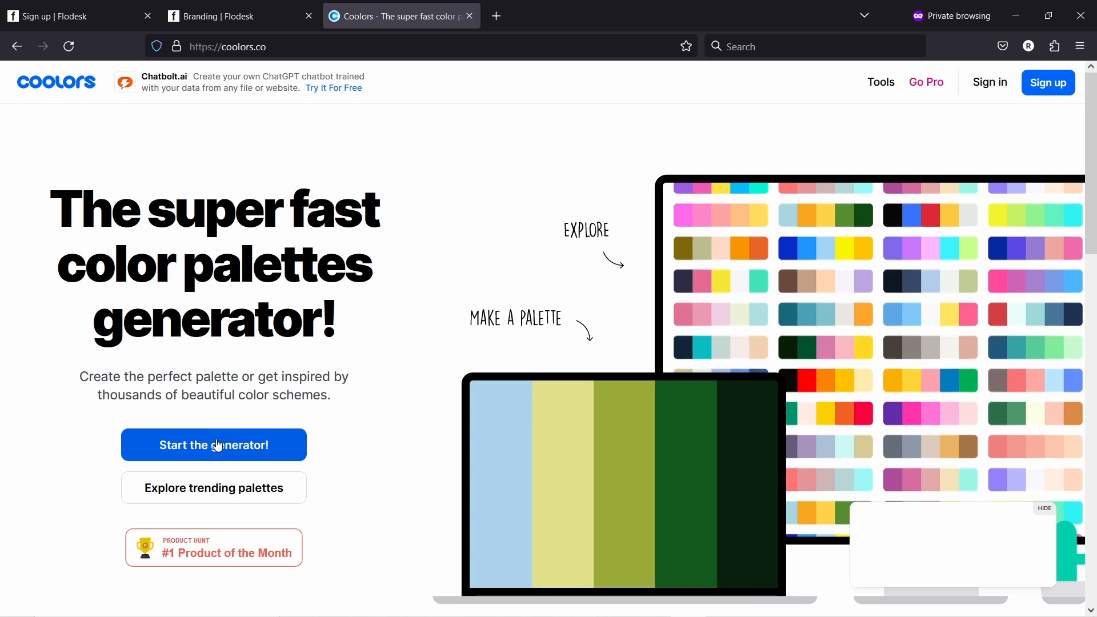
pyautogui.click(201, 462)
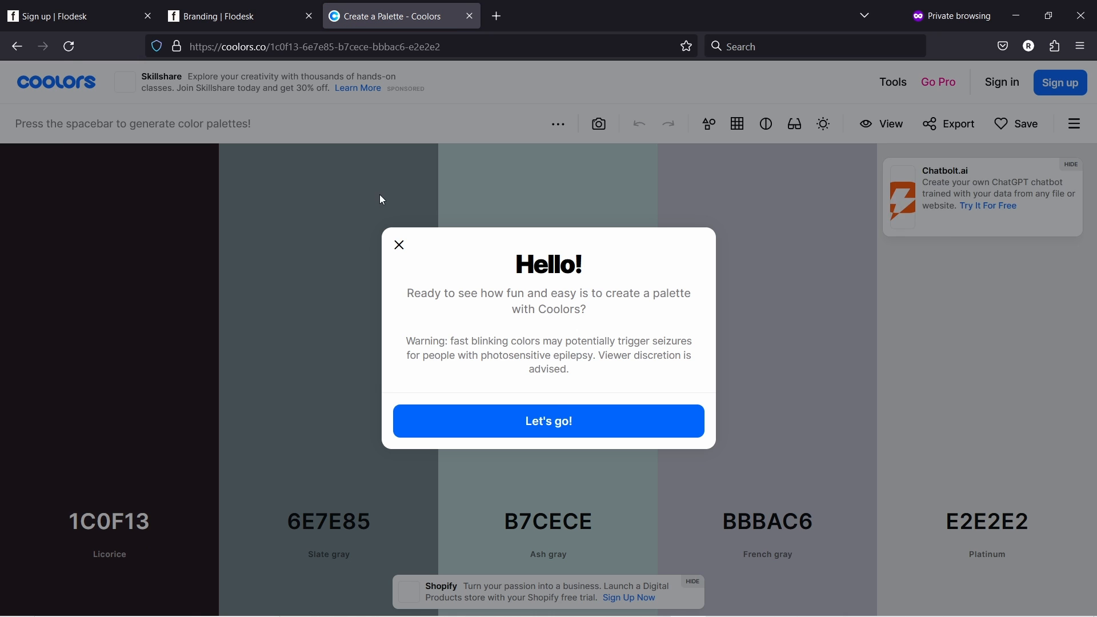
pyautogui.click(517, 436)
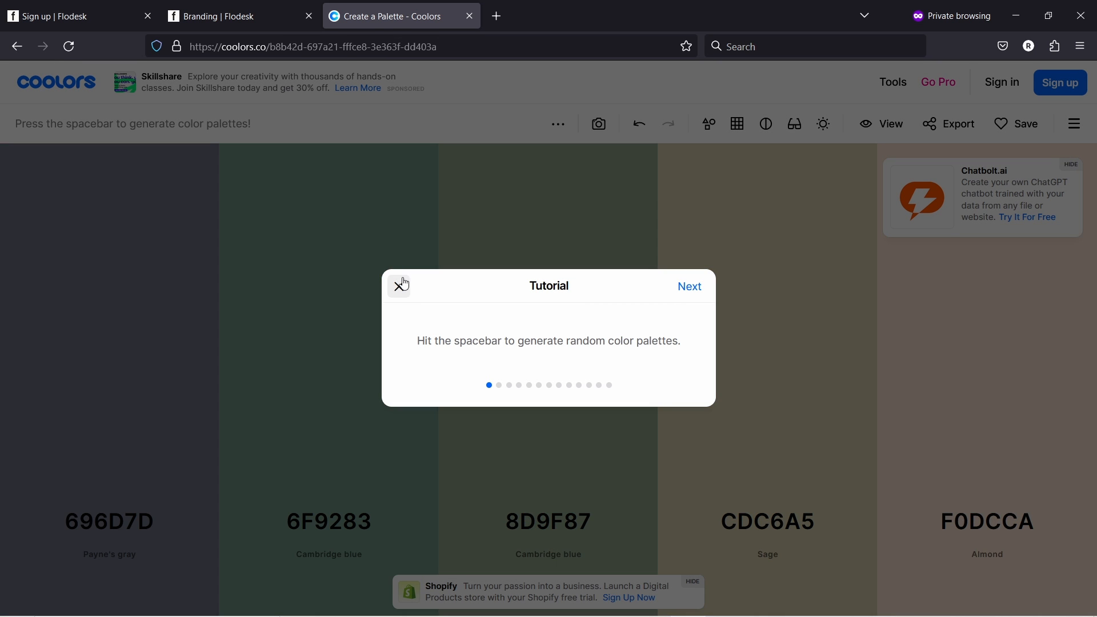
pyautogui.click(399, 286)
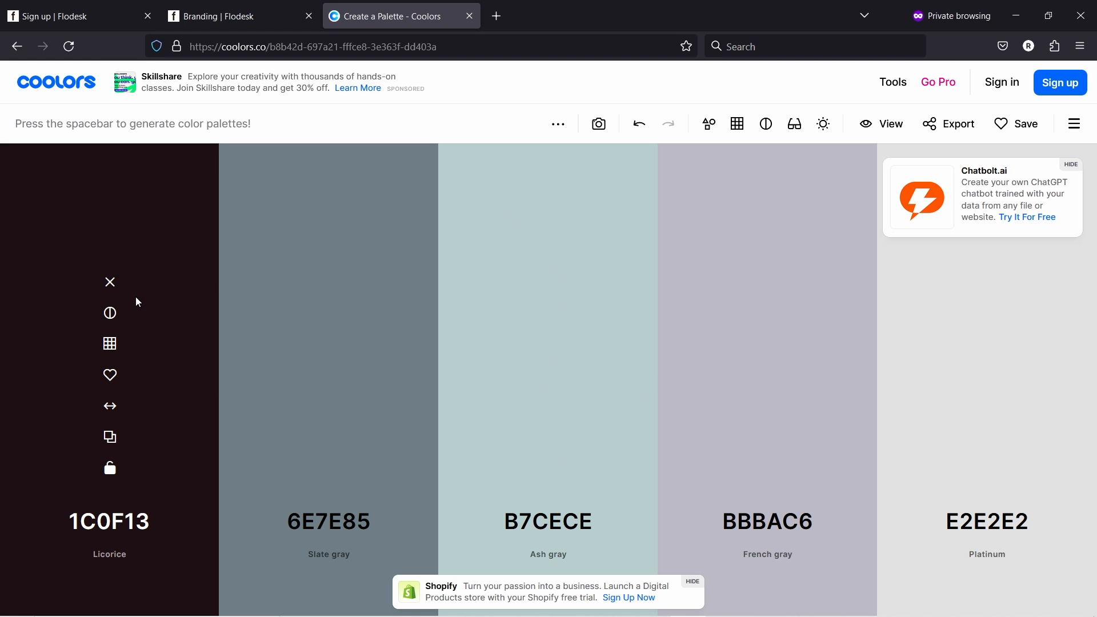
# - Regenerate the palette, locking green 4CB944, pink F75590, Russian violet and Light orange
pyautogui.press('space')
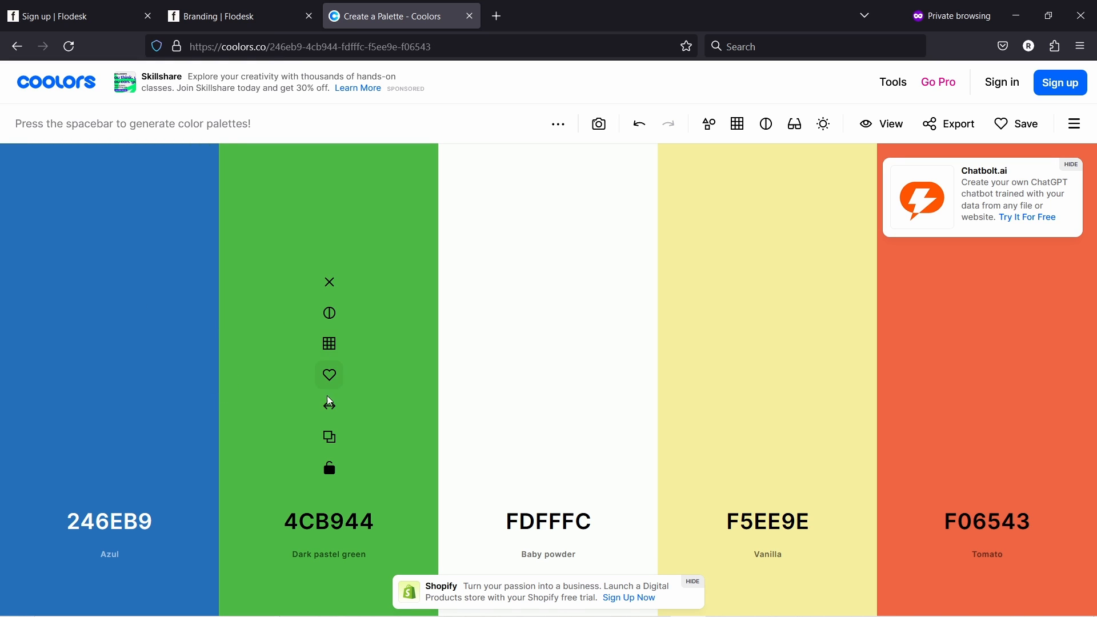
pyautogui.click(331, 472)
pyautogui.press('space')
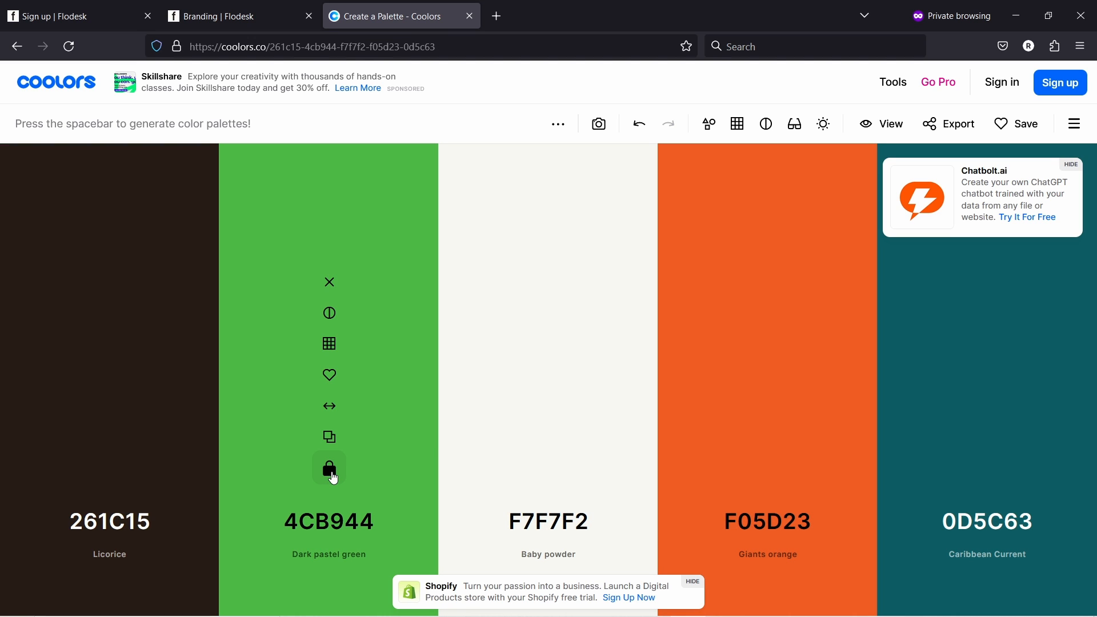
pyautogui.press('space')
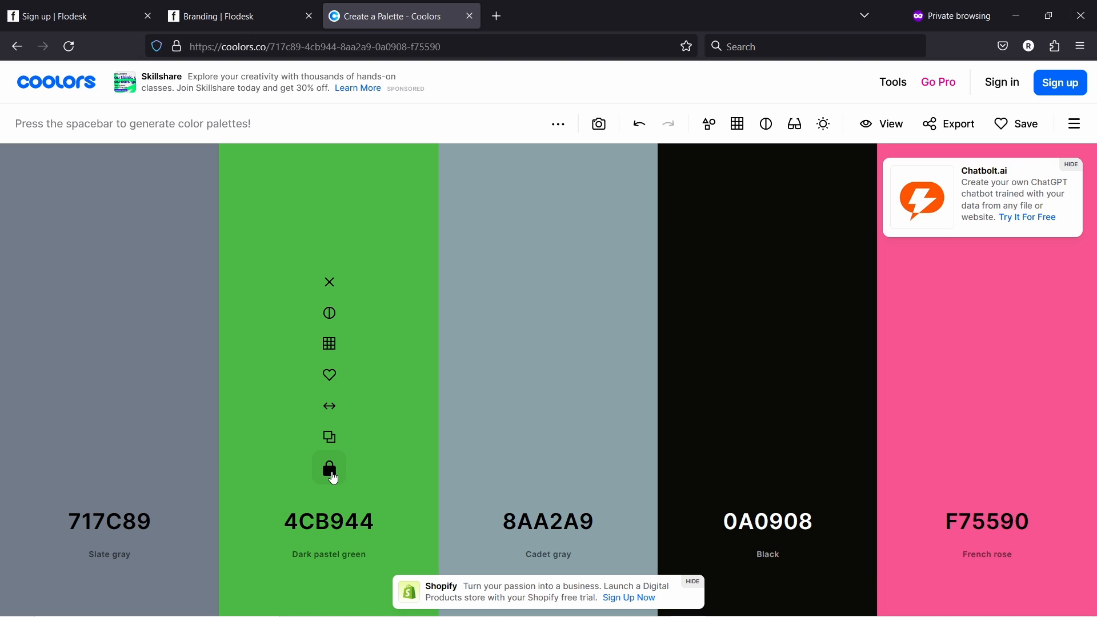
pyautogui.moveTo(992, 471)
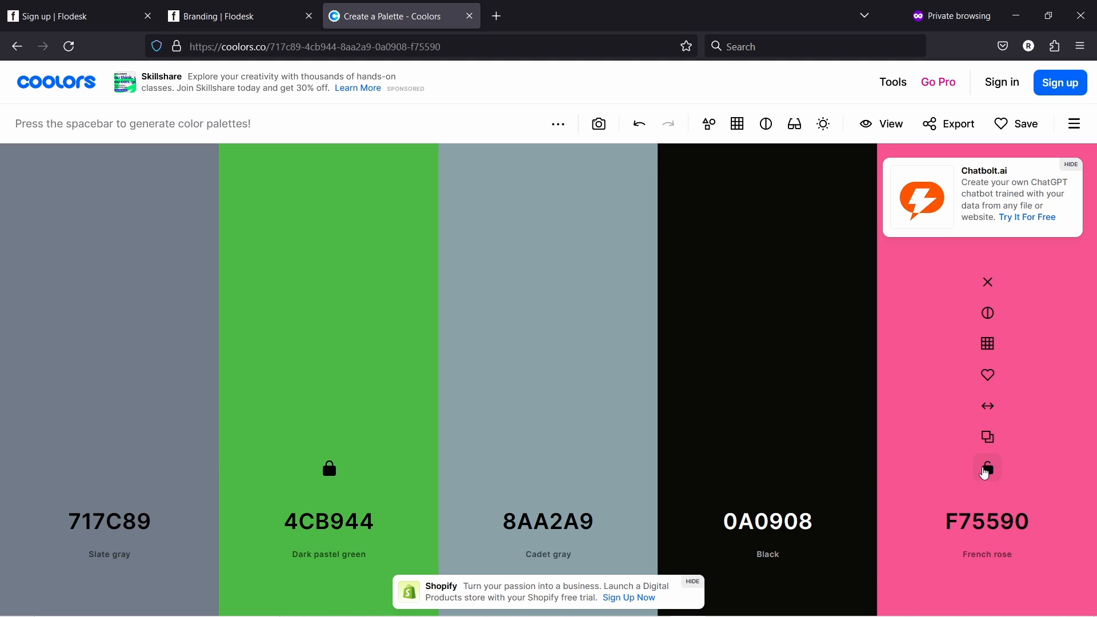
pyautogui.click(992, 471)
pyautogui.press('space')
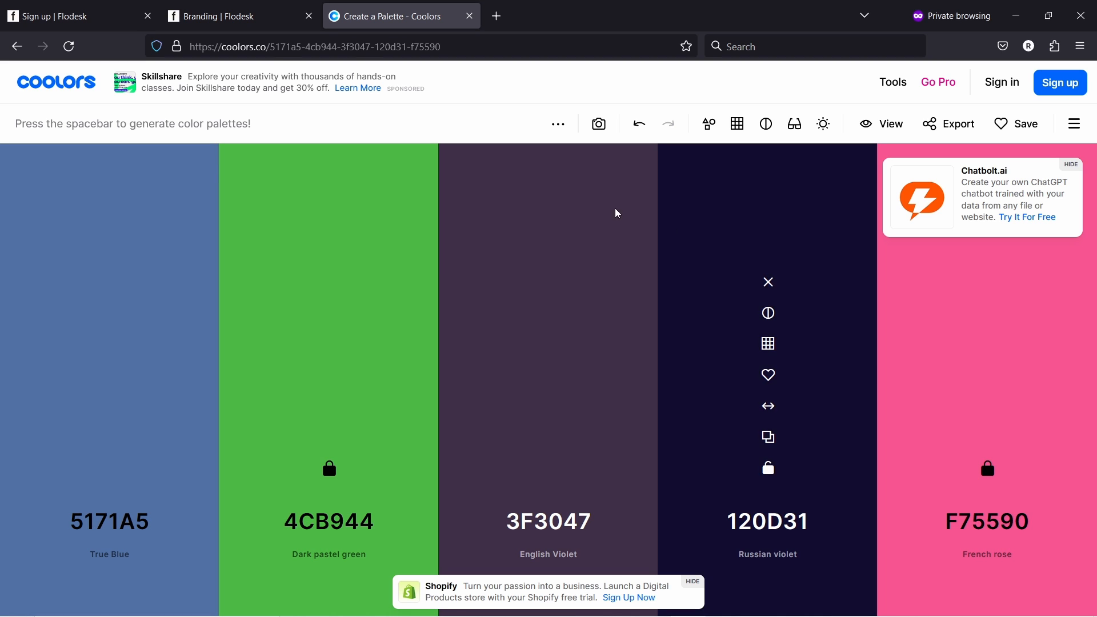
pyautogui.moveTo(727, 485)
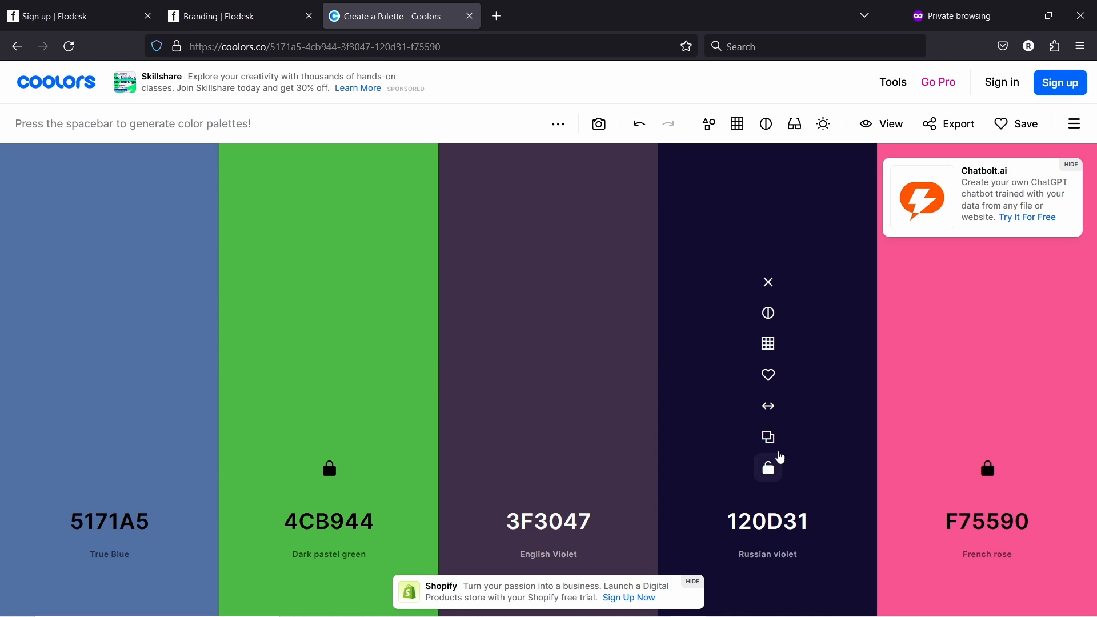
pyautogui.click(779, 469)
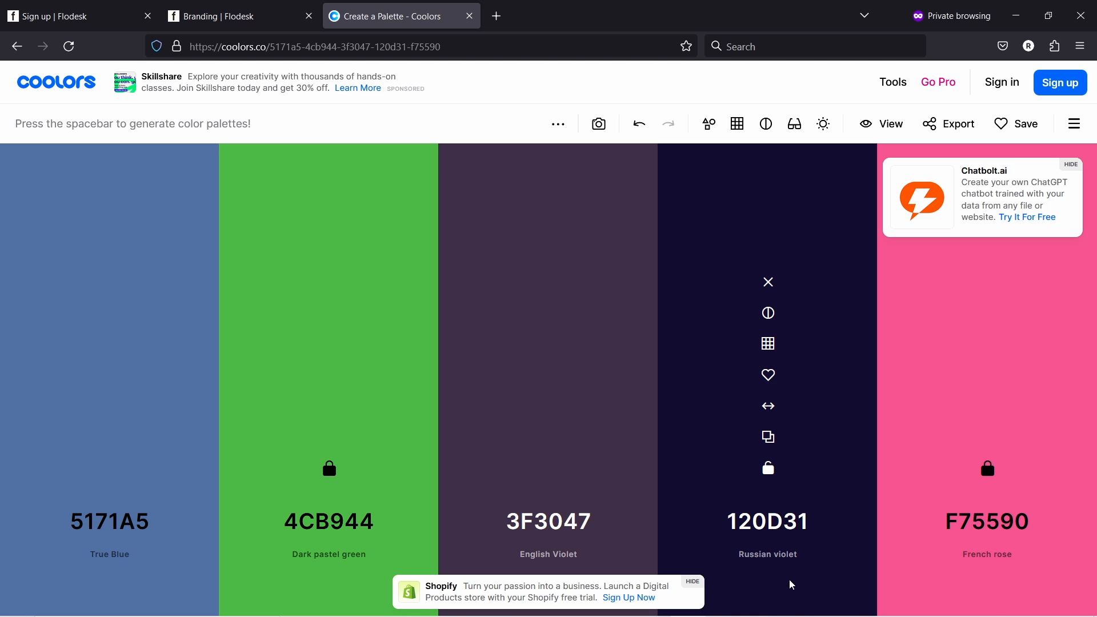
pyautogui.press('space')
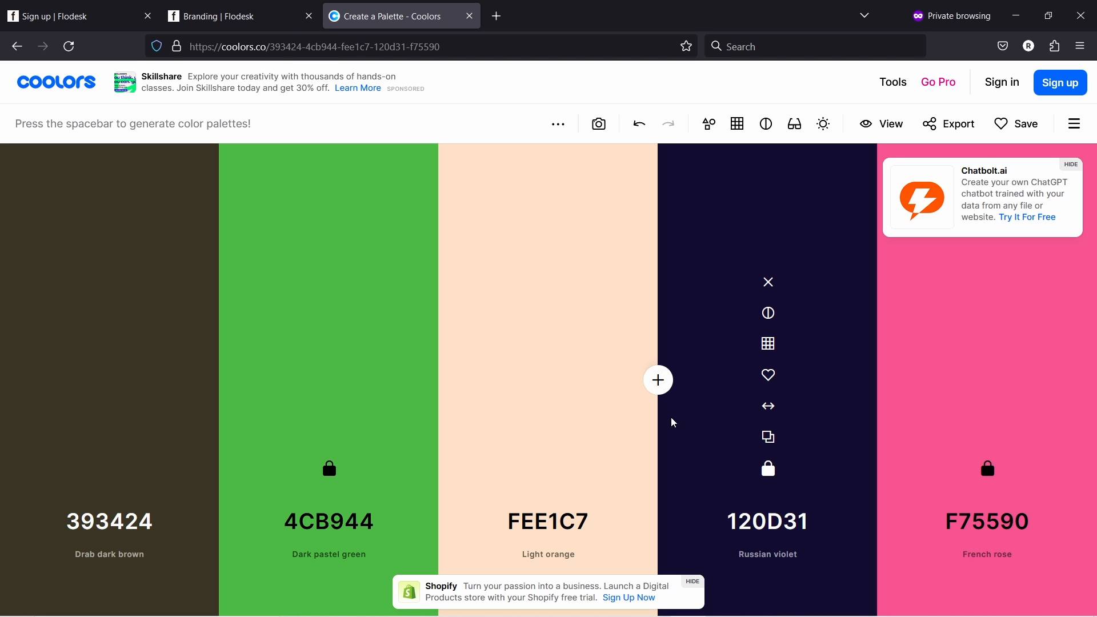
pyautogui.click(548, 470)
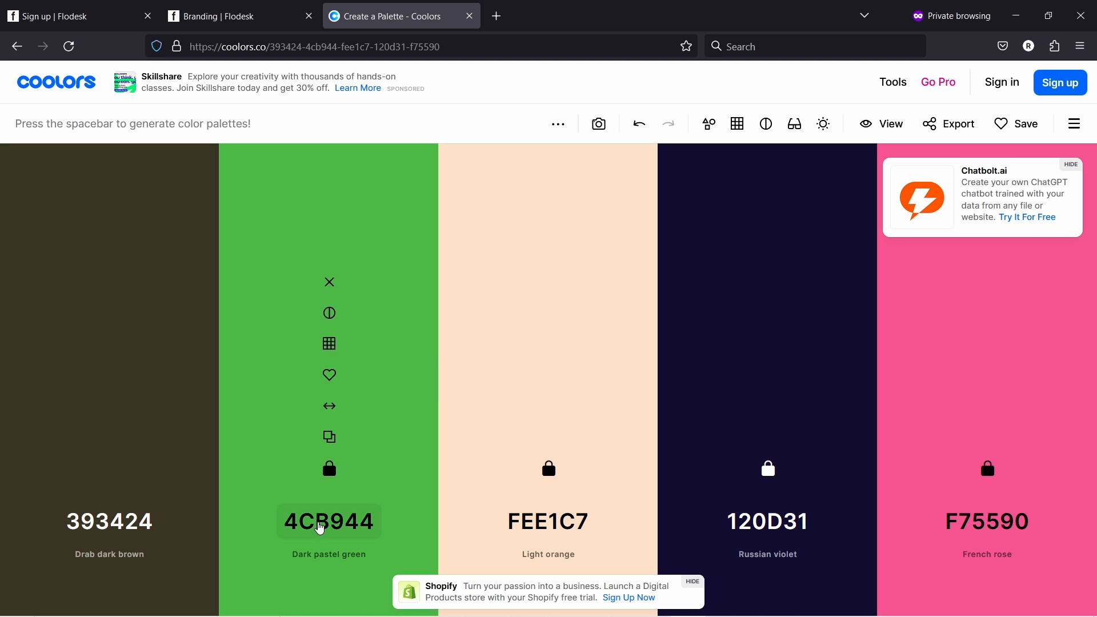
# - Copy the #4CB944 hex code from its colour picker
pyautogui.click(313, 523)
pyautogui.click(308, 439)
pyautogui.moveTo(308, 439); pyautogui.dragTo(244, 441)
pyautogui.rightClick(260, 449)
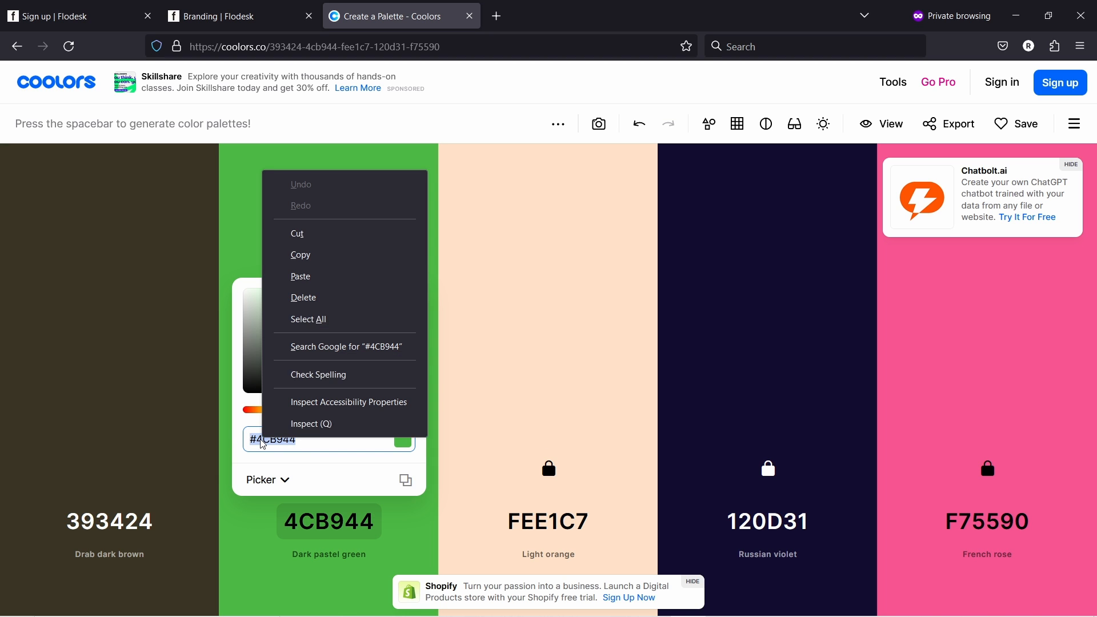
pyautogui.click(336, 255)
# - Paste #4CB944 into the third Brand colors slot and save it
pyautogui.click(223, 16)
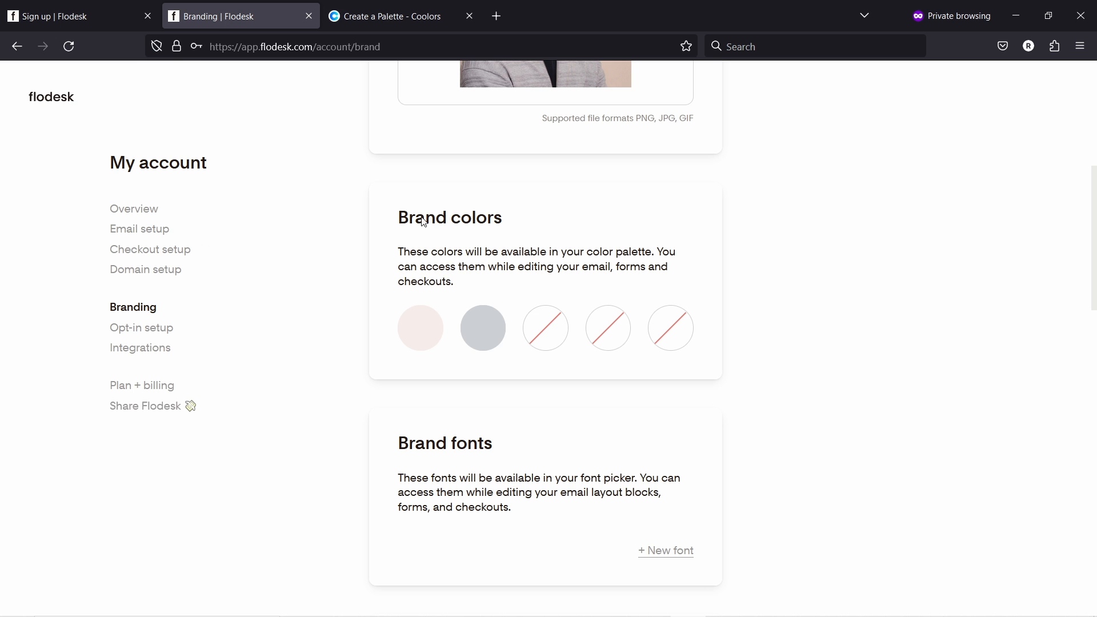
pyautogui.click(546, 329)
pyautogui.hotkey('ctrl', 'v')
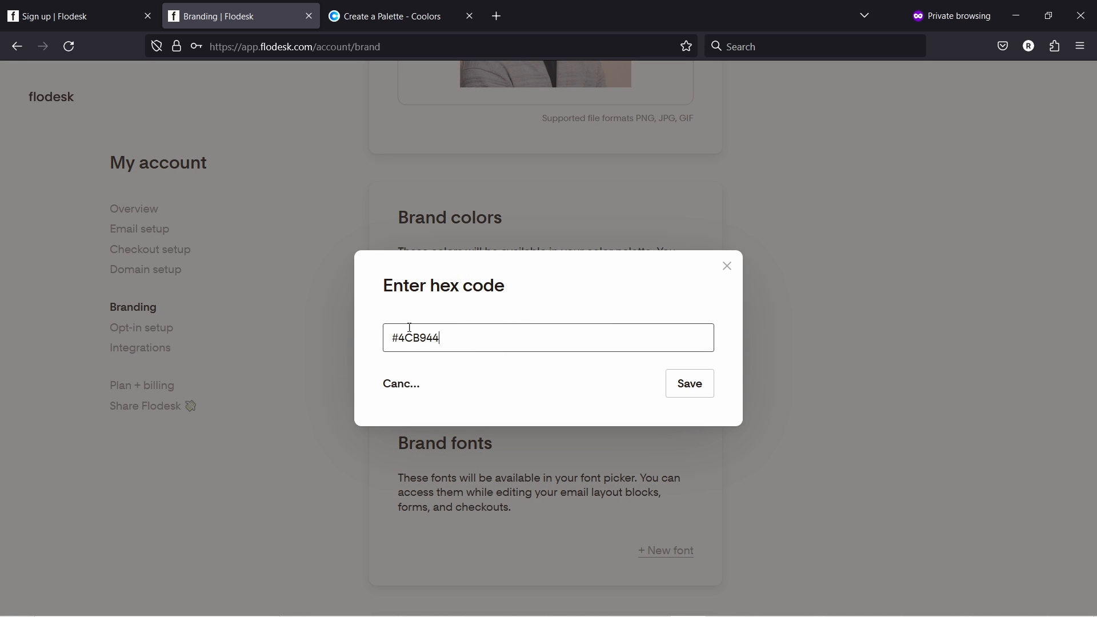
pyautogui.click(676, 394)
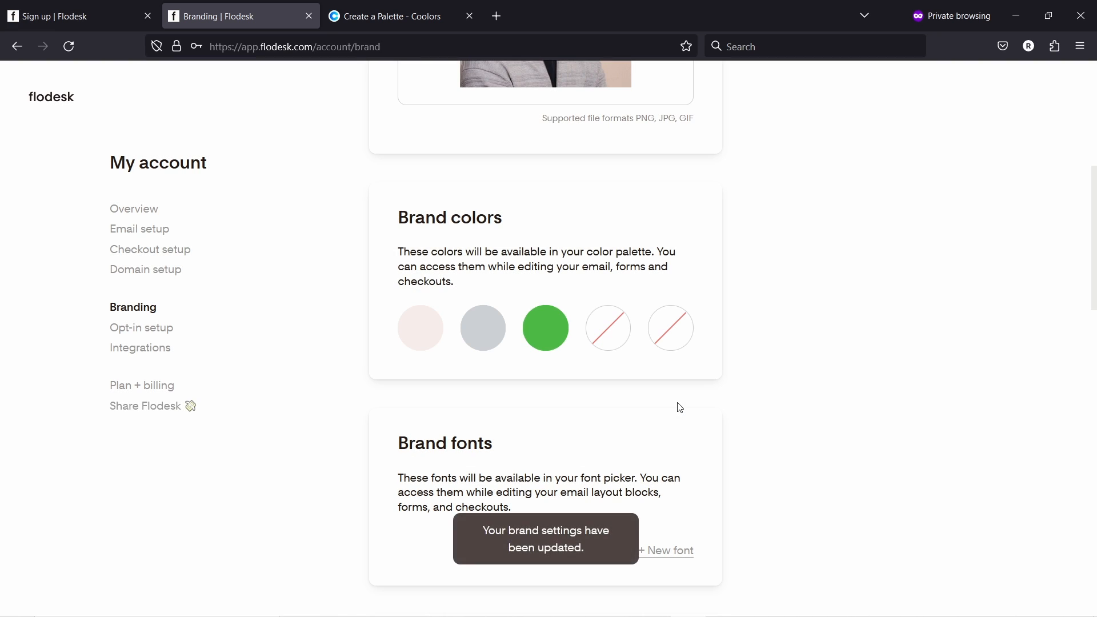
pyautogui.scroll(-2, 679, 409)
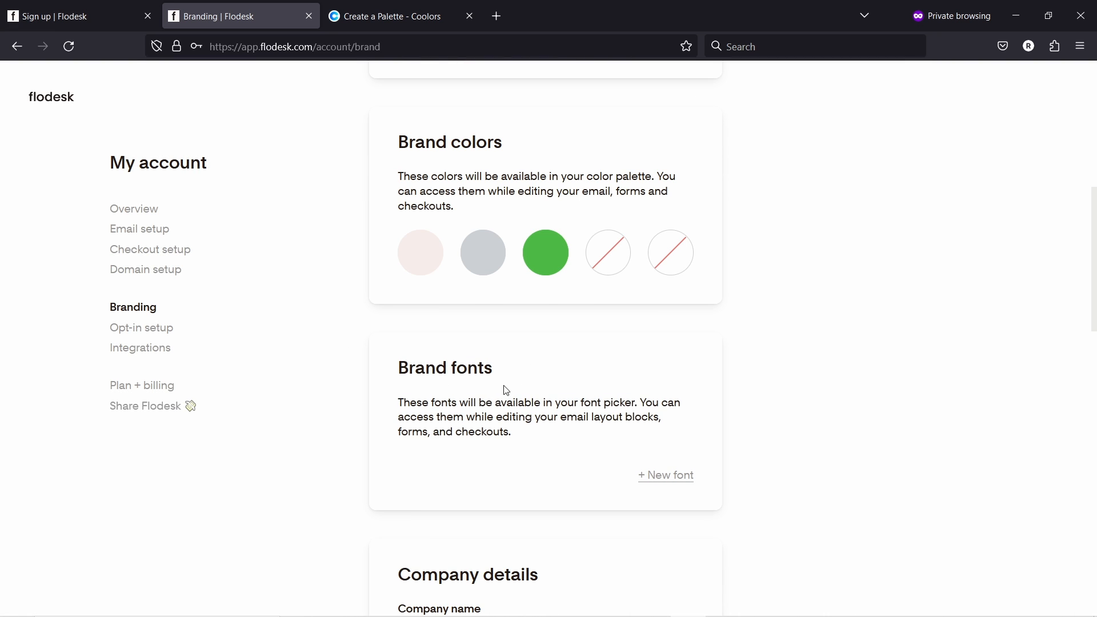
pyautogui.scroll(-2, 590, 339)
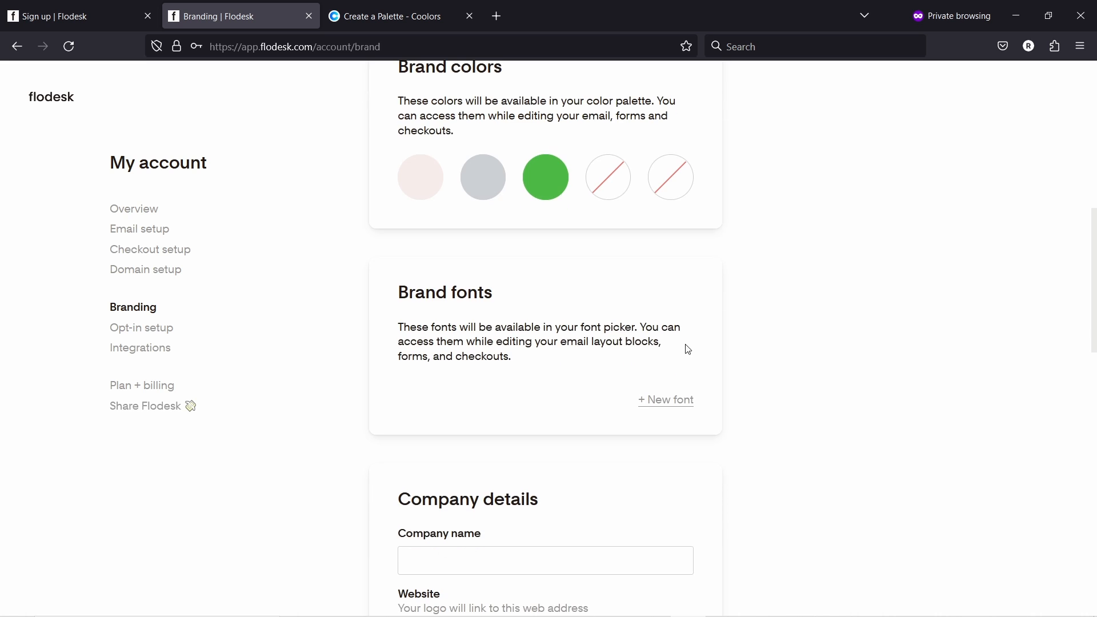
pyautogui.scroll(-3, 683, 353)
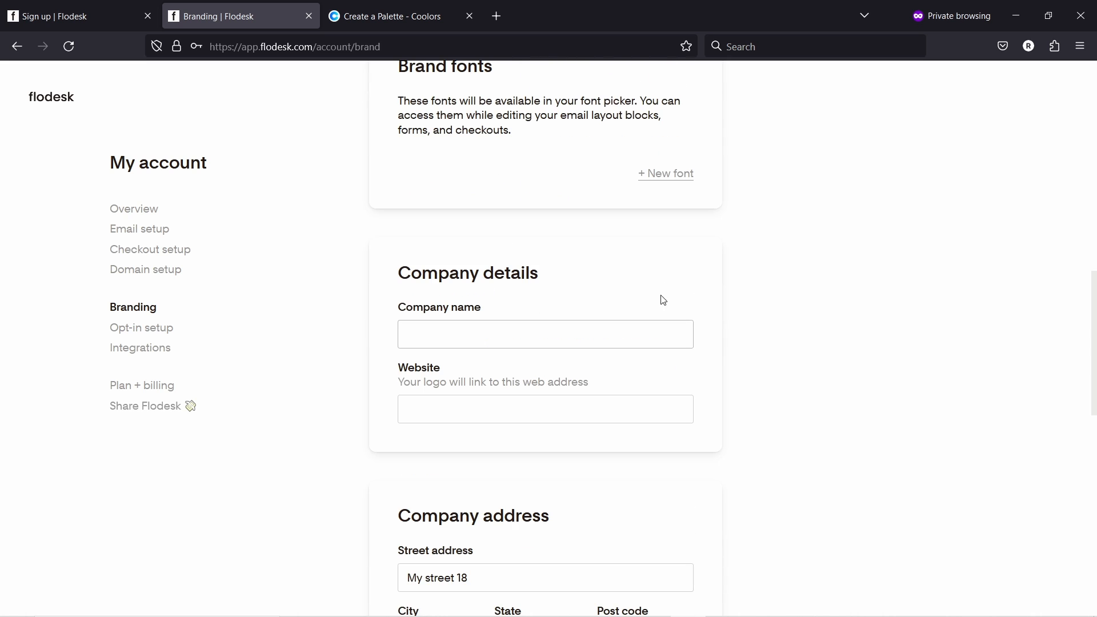
pyautogui.click(440, 330)
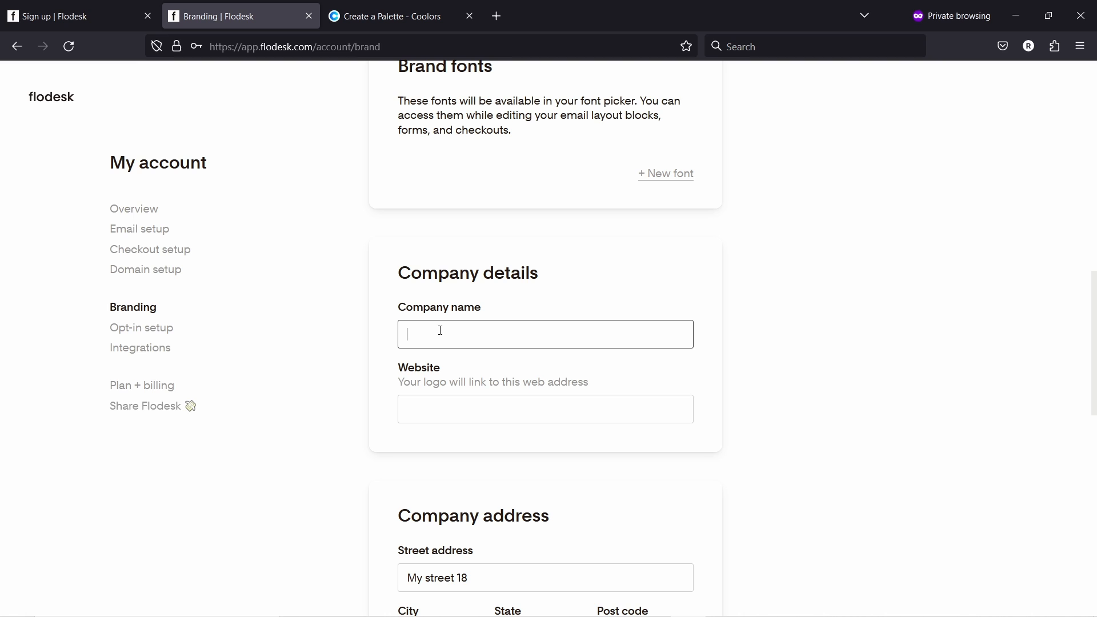
# - Enter 'Tips With Punch' as the company name and punchsalad.com as the website
pyautogui.write('Tips With Punch')
pyautogui.click(457, 403)
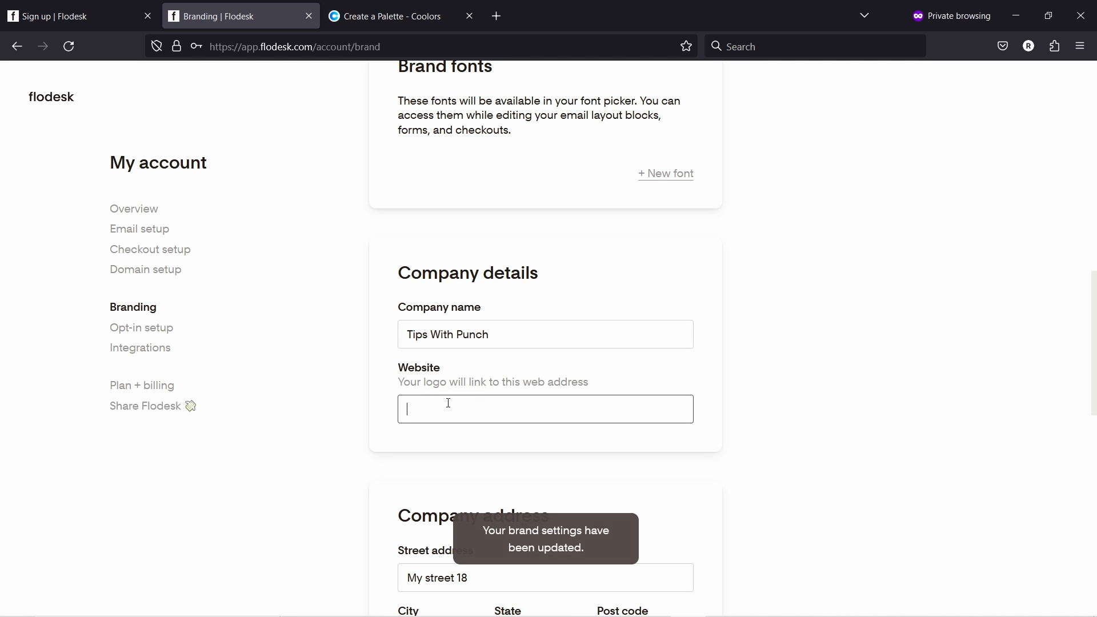
pyautogui.write('punchsalad.com')
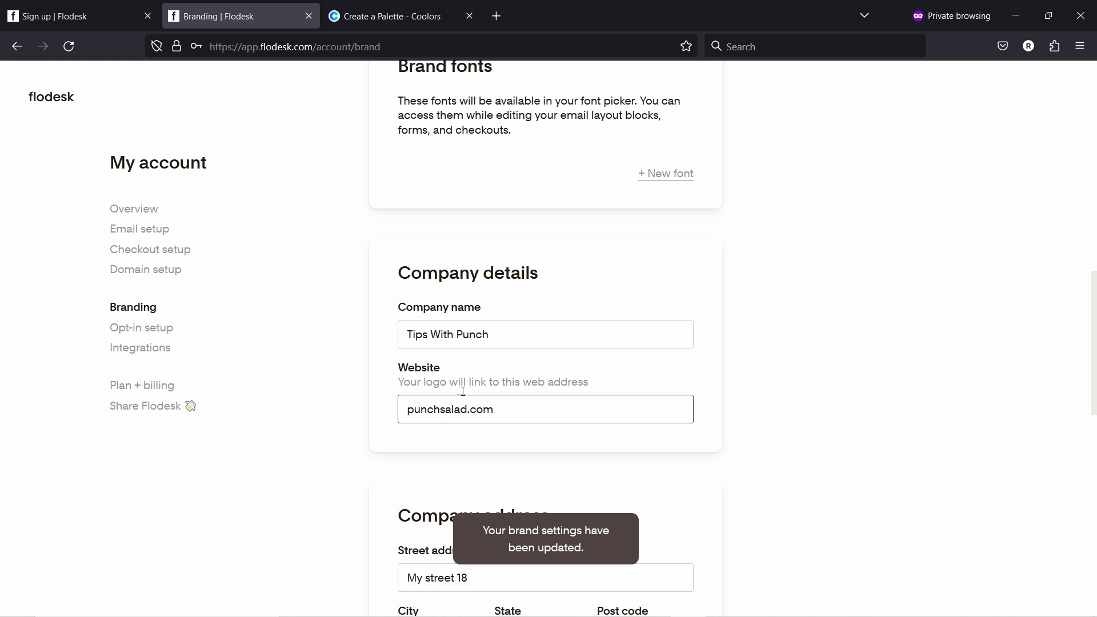
pyautogui.click(712, 379)
pyautogui.scroll(-5, 701, 343)
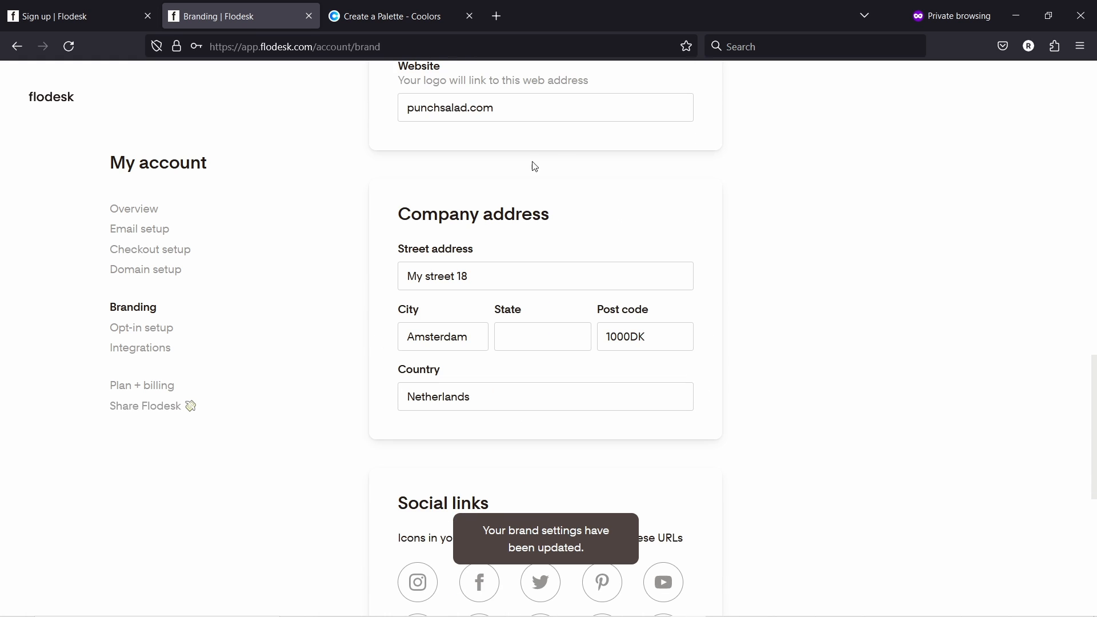
pyautogui.scroll(-4, 517, 181)
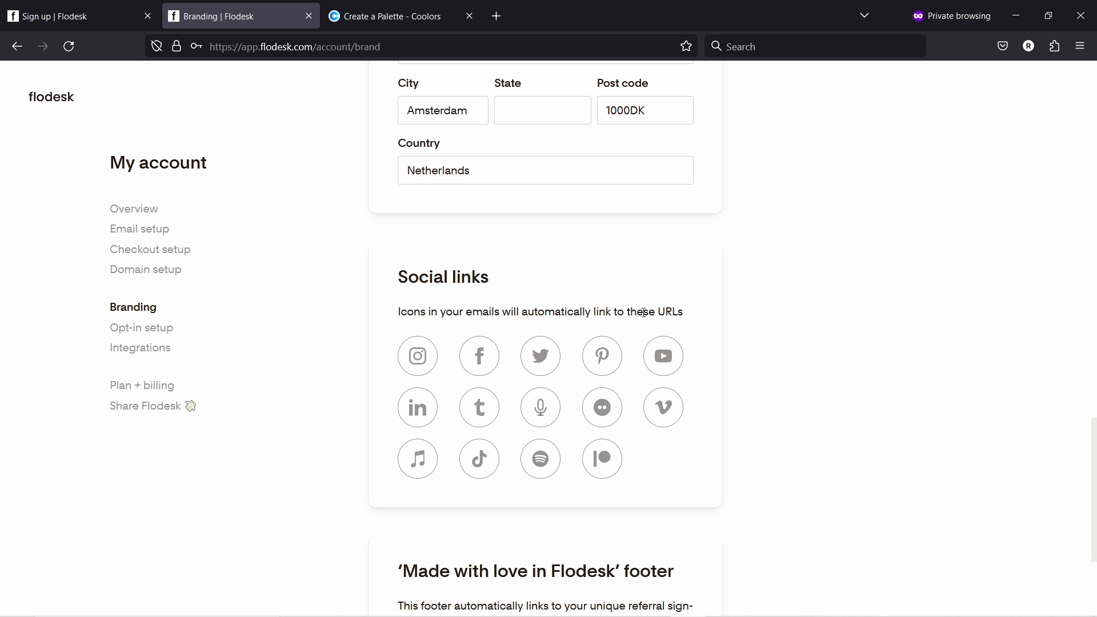
# - Add the YouTube channel link to the brand's social links
pyautogui.click(661, 359)
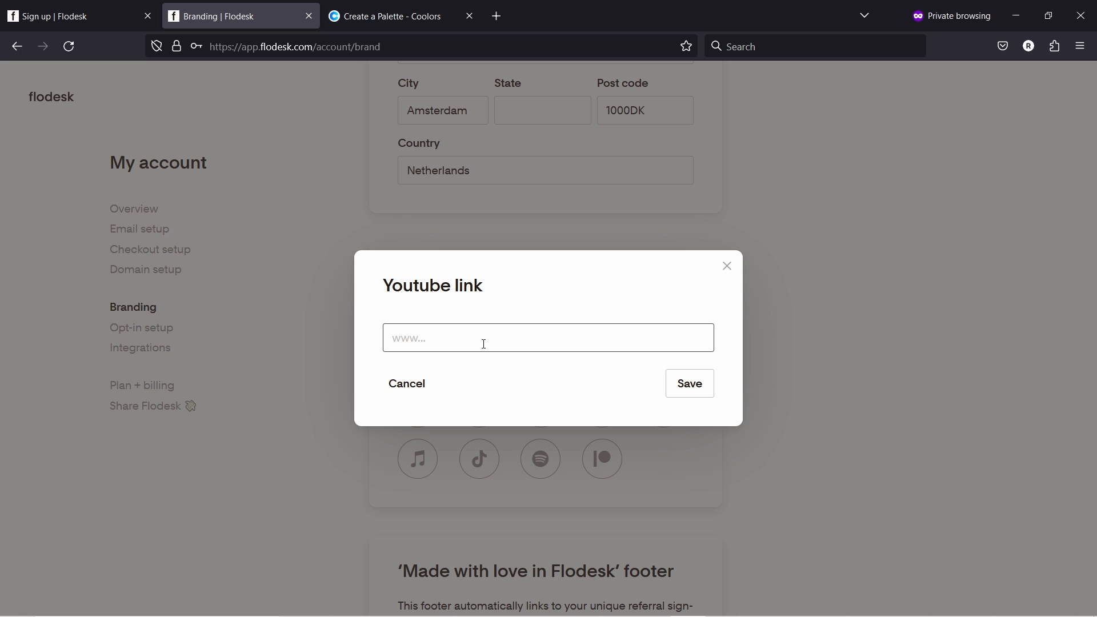
pyautogui.hotkey('ctrl', 'v')
pyautogui.hotkey('ctrl', 'a')
pyautogui.click(697, 379)
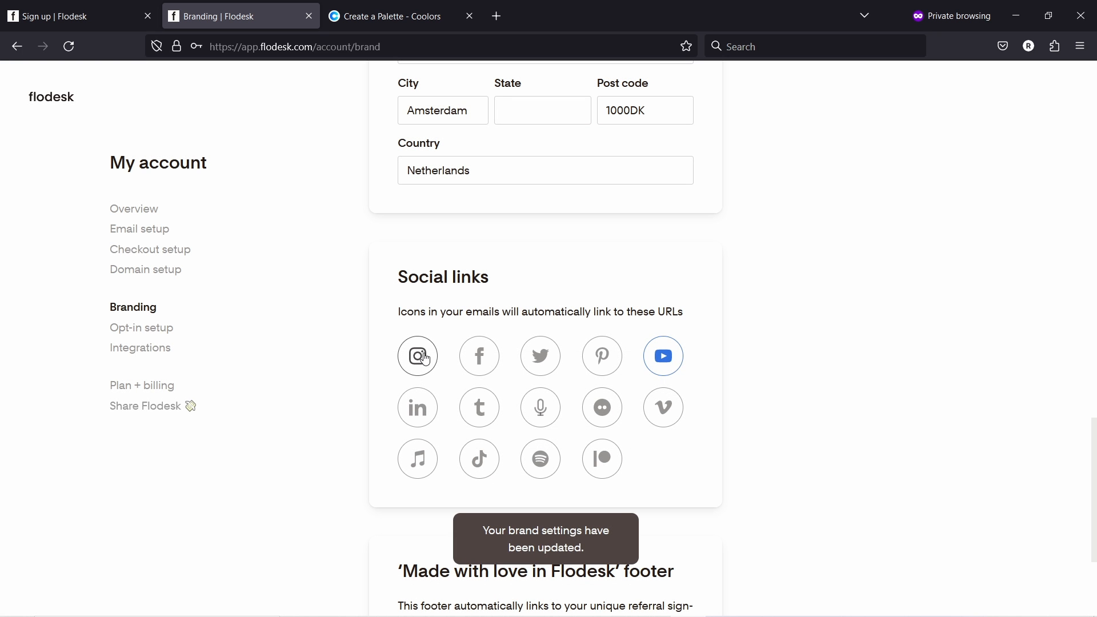
pyautogui.click(417, 356)
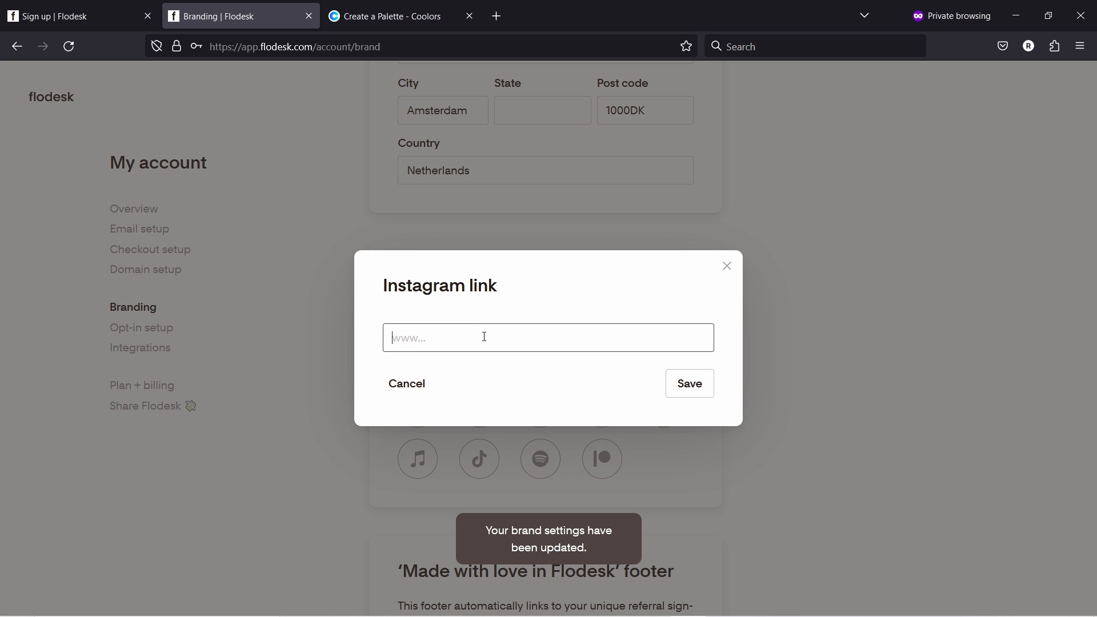
pyautogui.write('instagr')
pyautogui.hotkey('ctrl', 'a')
pyautogui.hotkey('ctrl', 'v')
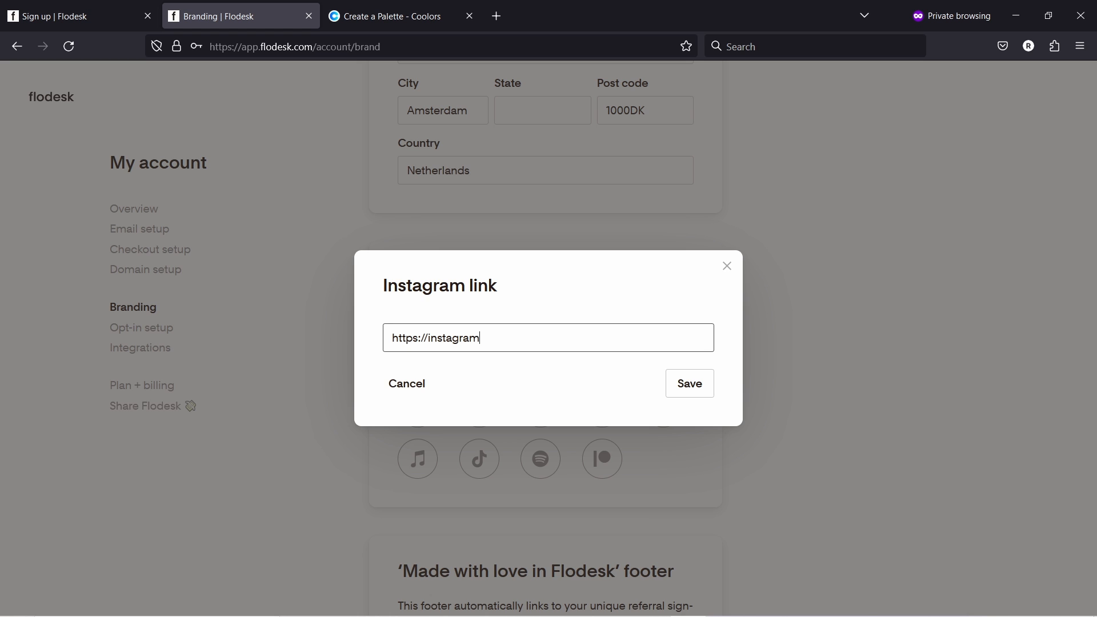
pyautogui.write('.com')
pyautogui.click(689, 389)
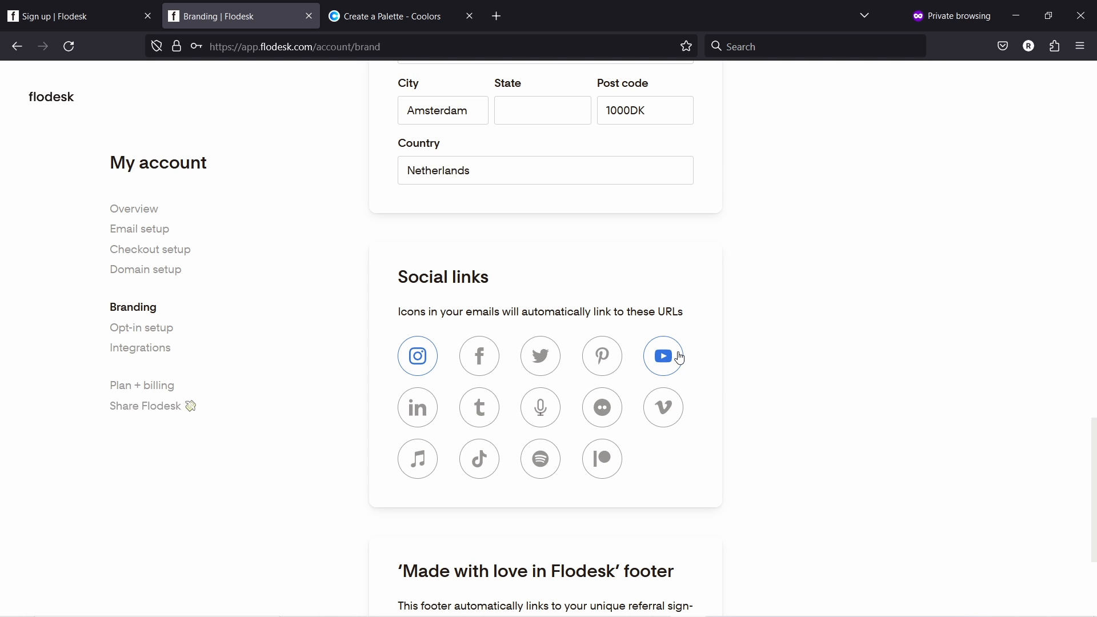
pyautogui.scroll(-3, 639, 257)
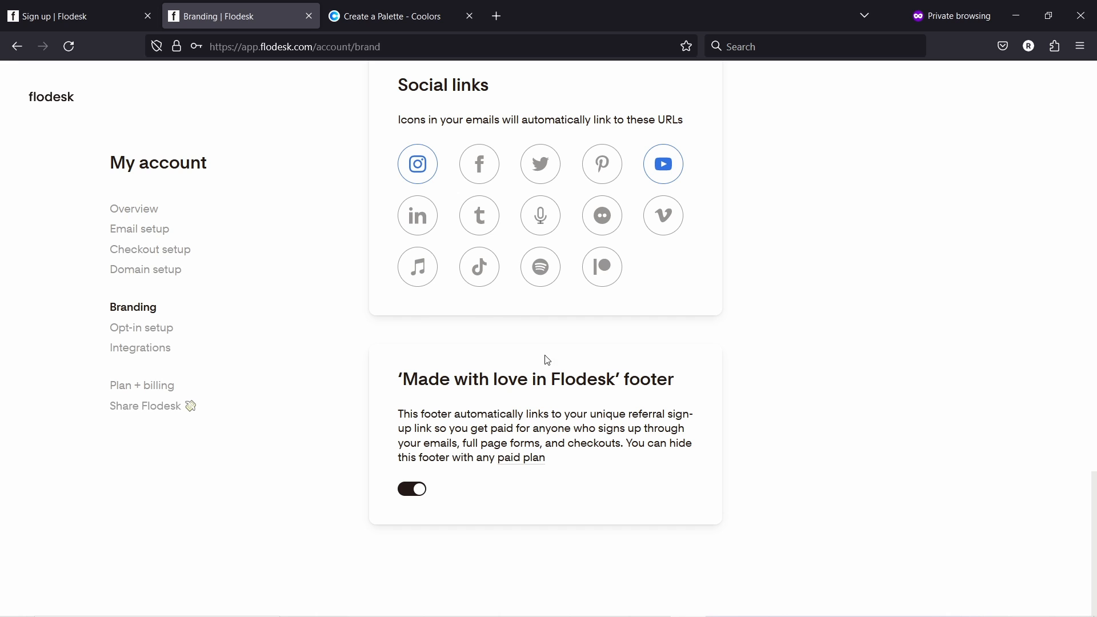
# - Switch to the other Firefox window with the Flodesk 50%-off referral sign-up page
pyautogui.hotkey('alt', 'Tab')
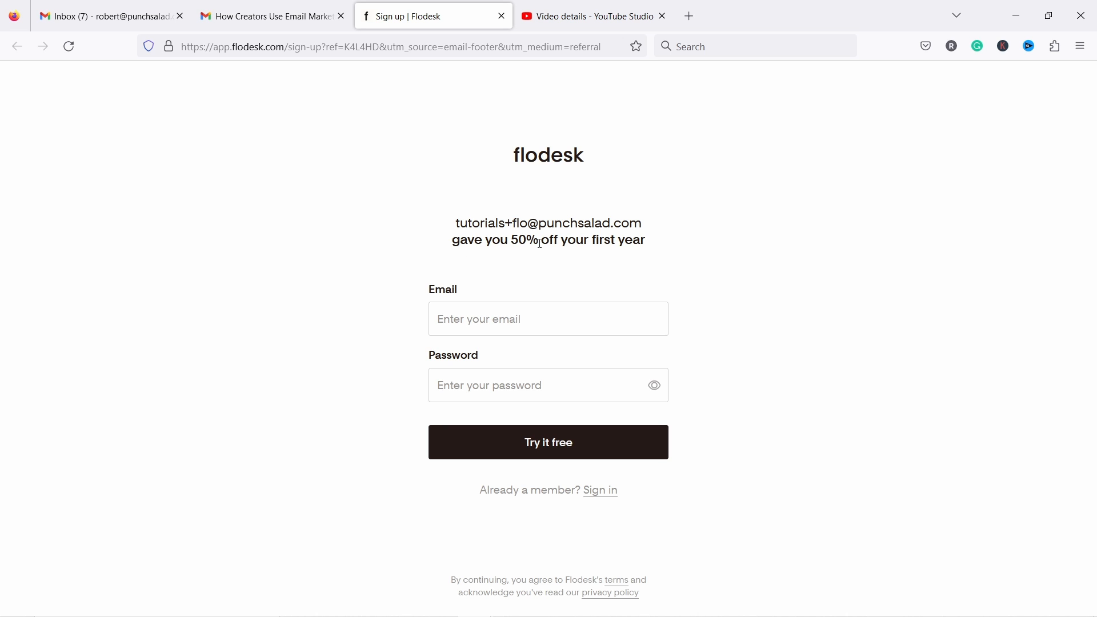
# - Close the sign-up tab, view the 'Made with love in flodesk' email footer, and return to Flodesk
pyautogui.hotkey('ctrl', 'w')
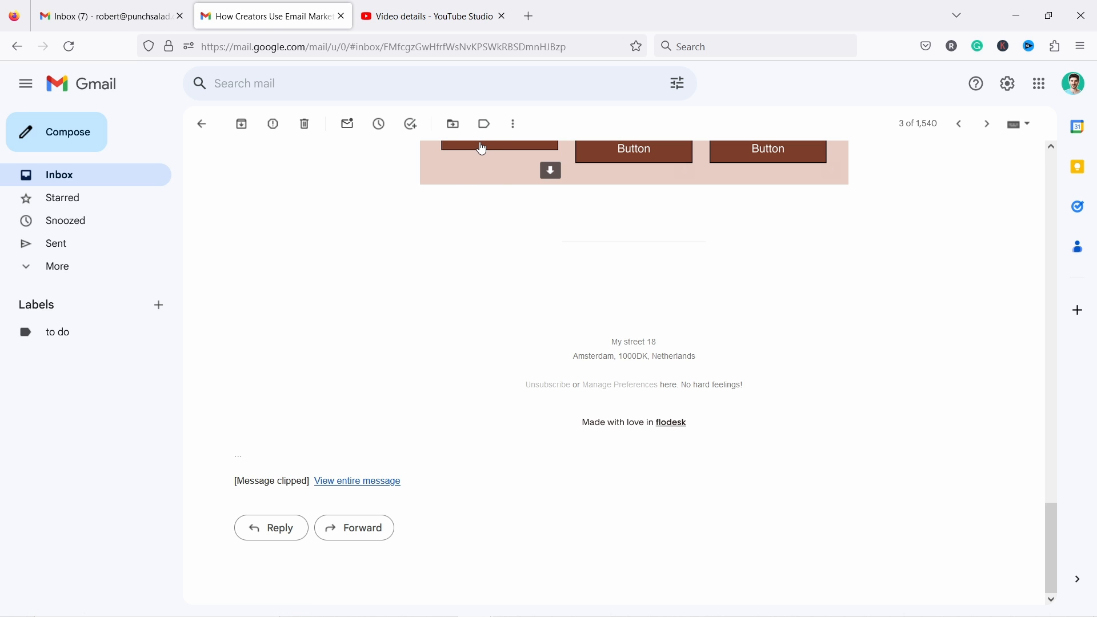
pyautogui.hotkey('alt', 'Tab')
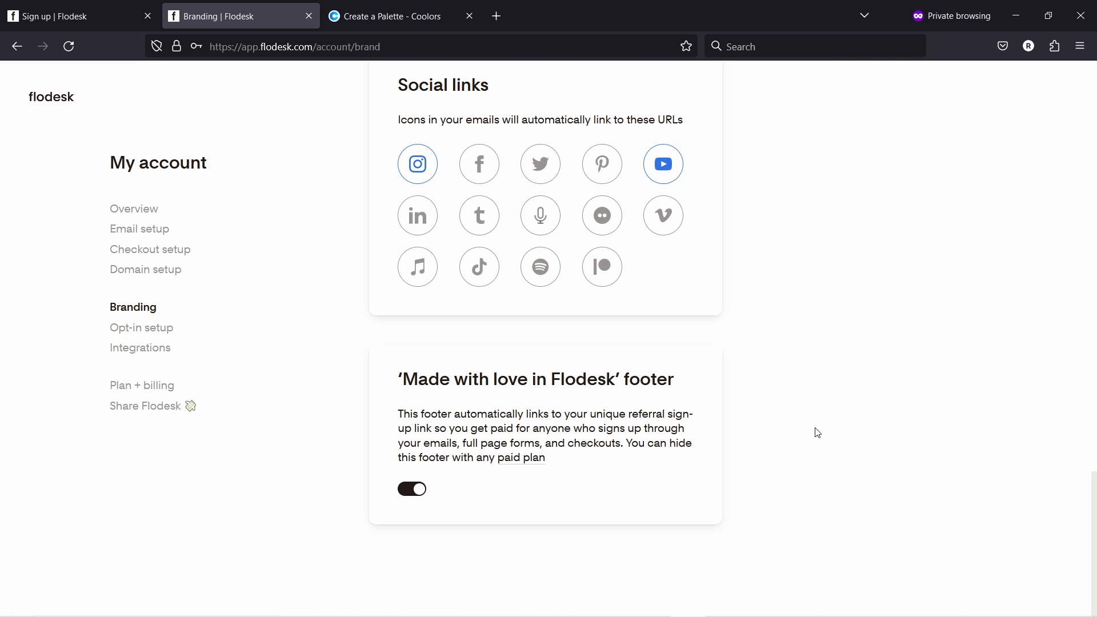
# - Open Opt-in setup to preview the 'Hi, thanks for subscribing' double opt-in email
pyautogui.click(160, 332)
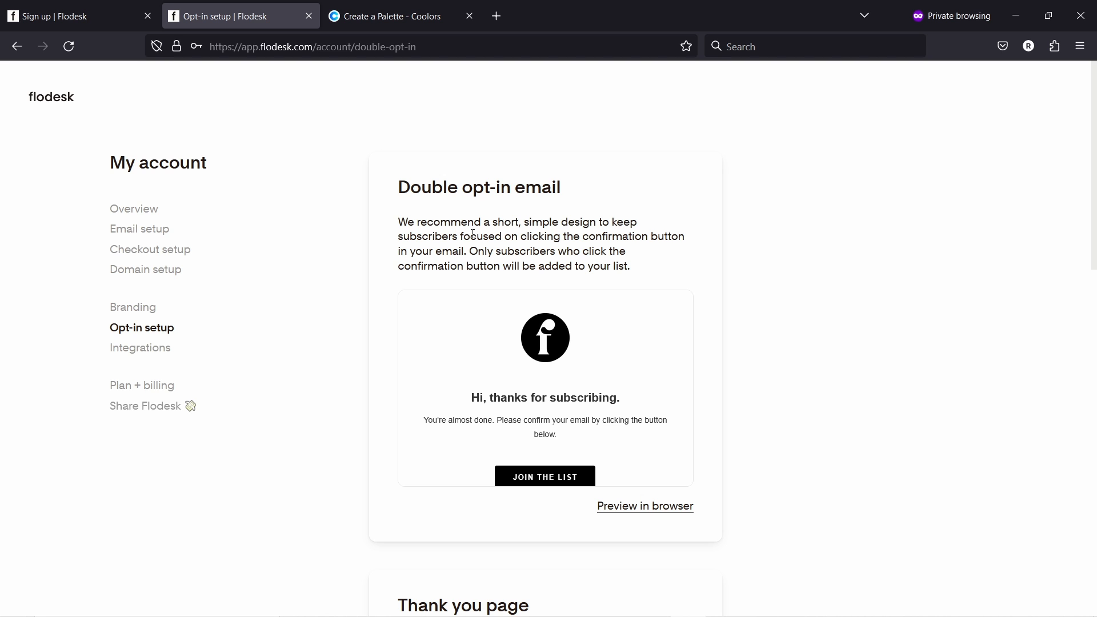
pyautogui.moveTo(543, 400)
# - Review the opt-in thank-you and preferences pages, then open the Integrations settings
pyautogui.moveTo(626, 400)
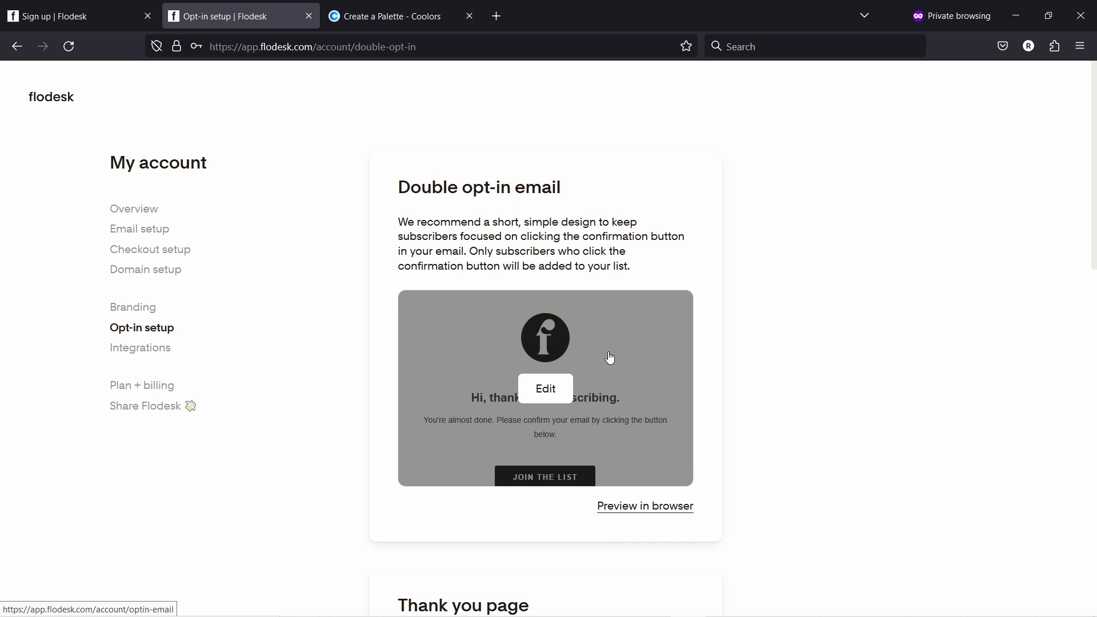
pyautogui.scroll(-5, 610, 357)
pyautogui.scroll(-4, 635, 286)
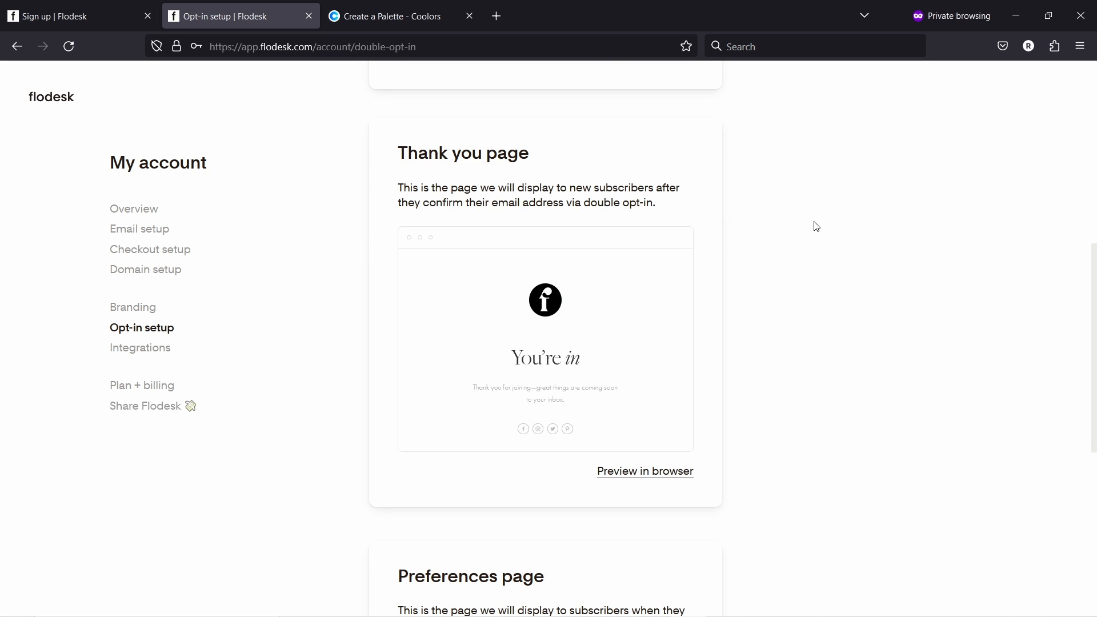
pyautogui.moveTo(521, 367)
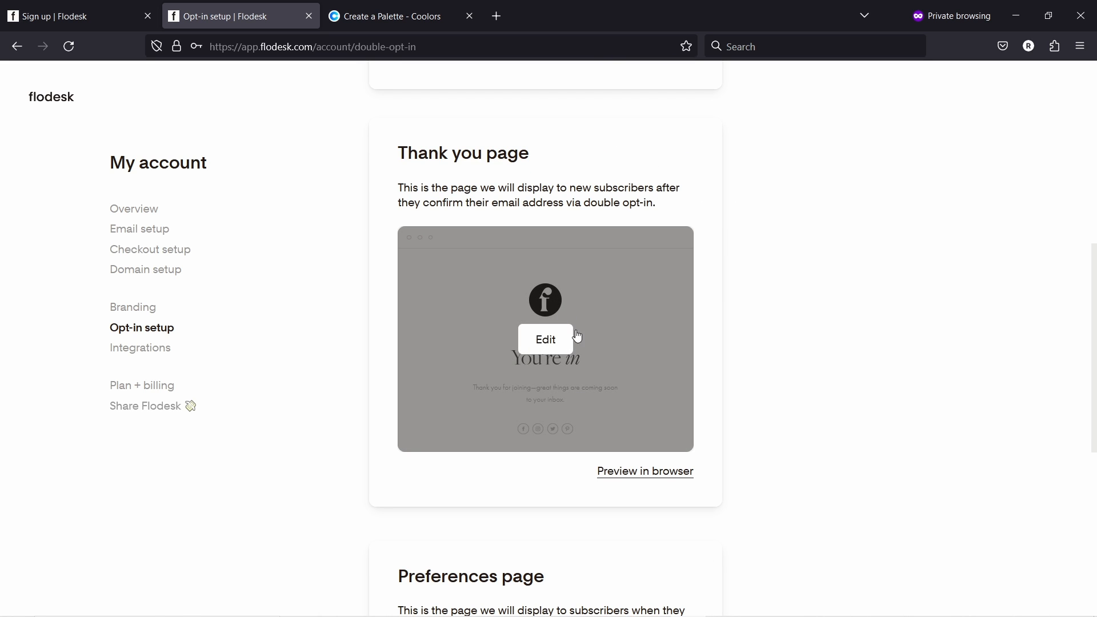
pyautogui.scroll(-4, 556, 324)
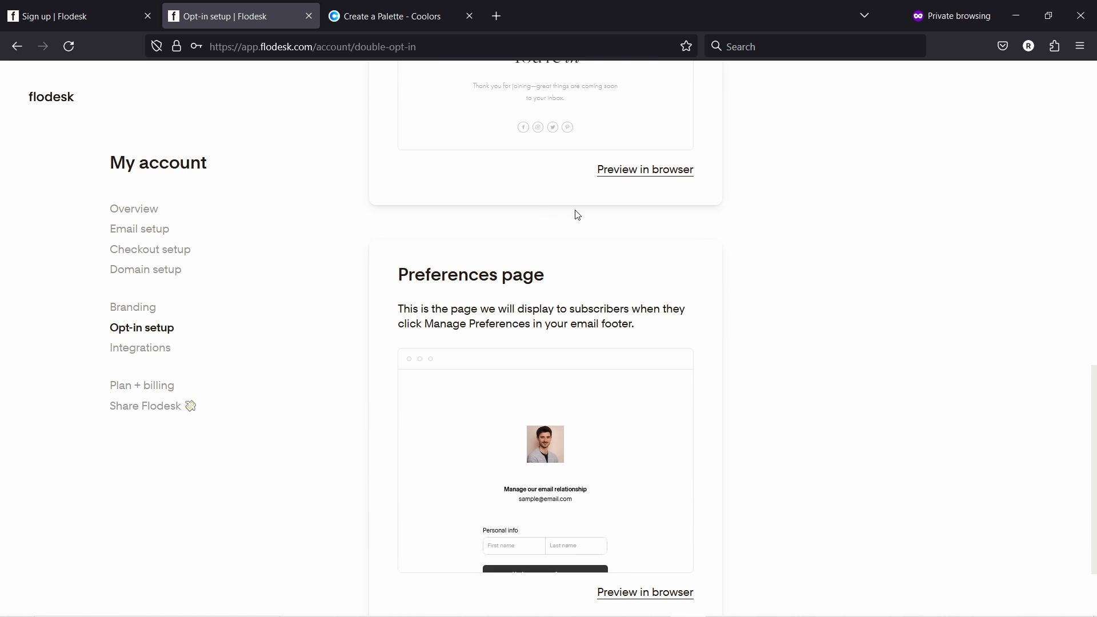
pyautogui.scroll(-2, 494, 303)
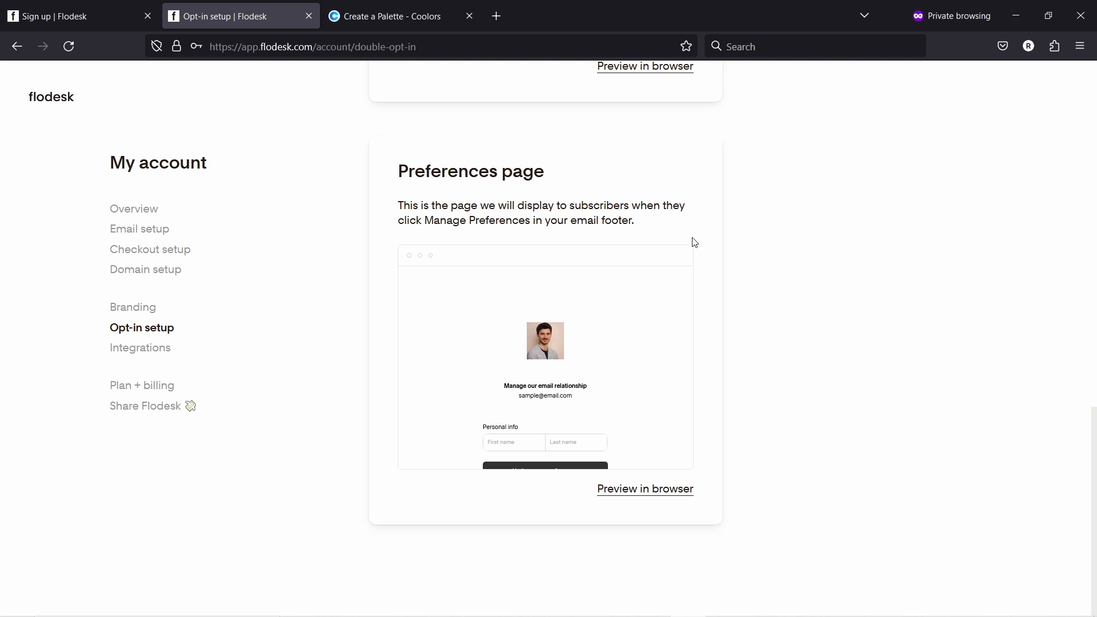
pyautogui.moveTo(566, 358)
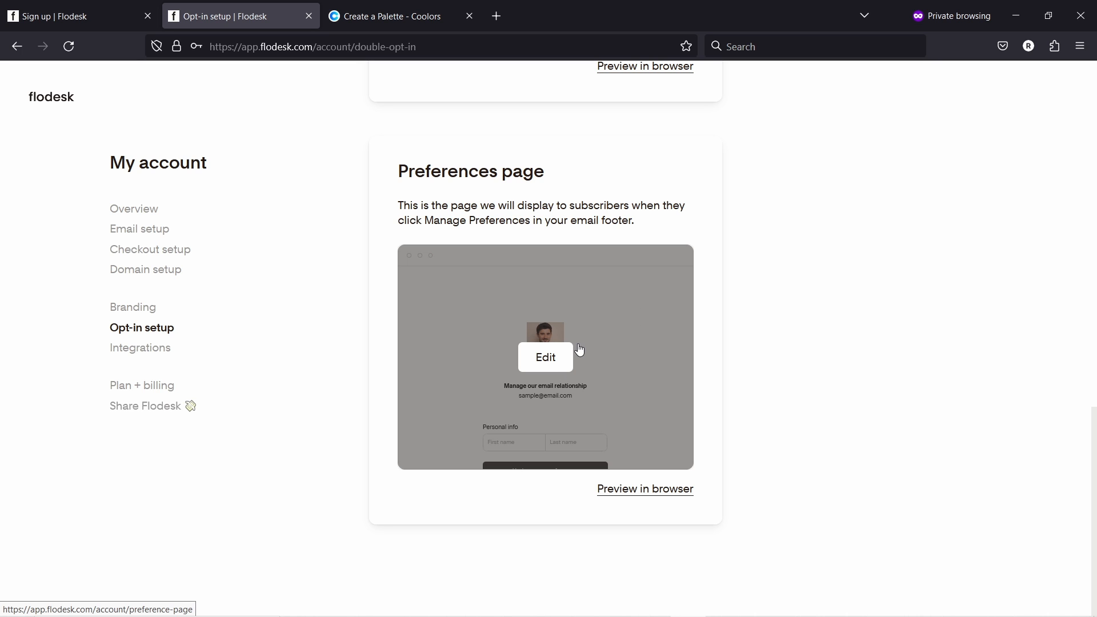
pyautogui.click(139, 353)
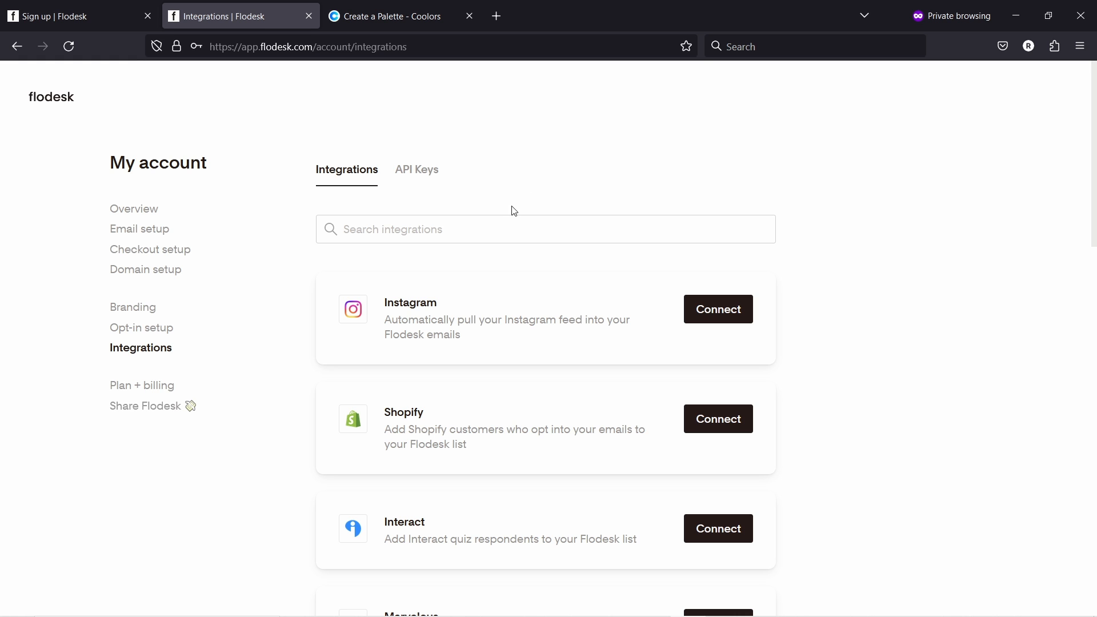
# - Look over the Instagram, Shopify and Interact integrations, then go back to My emails
pyautogui.scroll(-10, 576, 296)
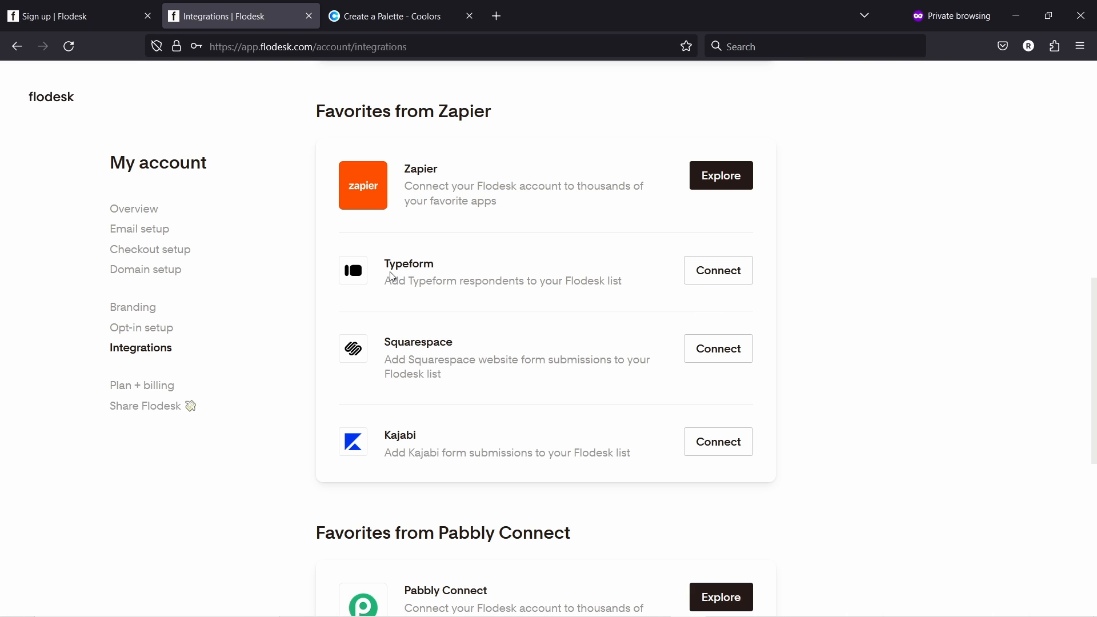
pyautogui.scroll(2, 514, 400)
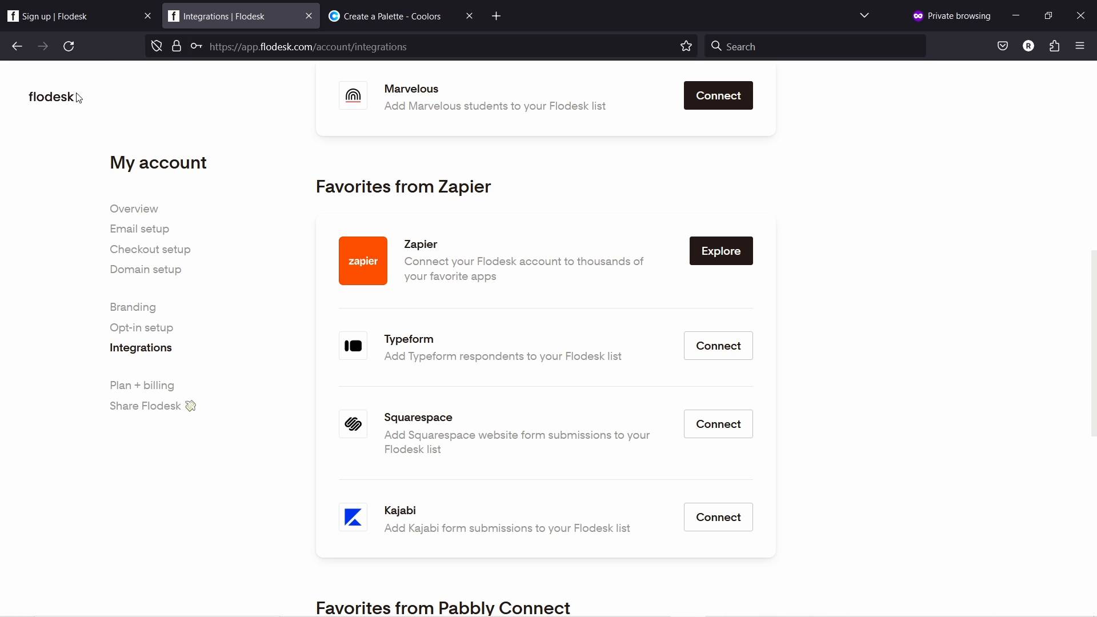
pyautogui.click(53, 98)
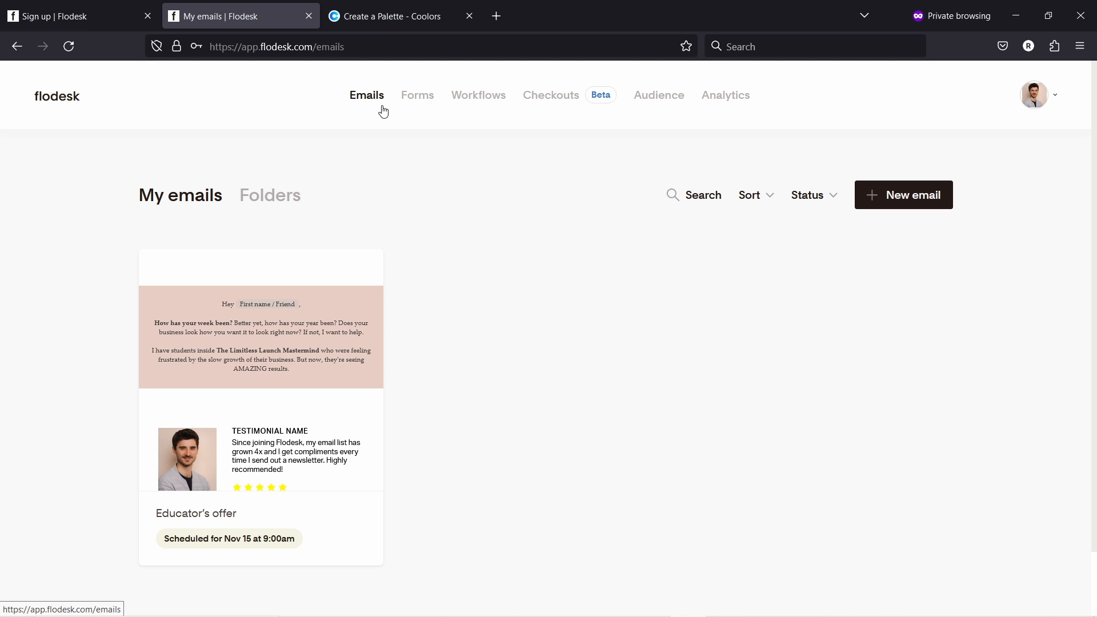
# - From Audience, choose Upload CSV under Add subscriber to import new subscribers
pyautogui.click(650, 96)
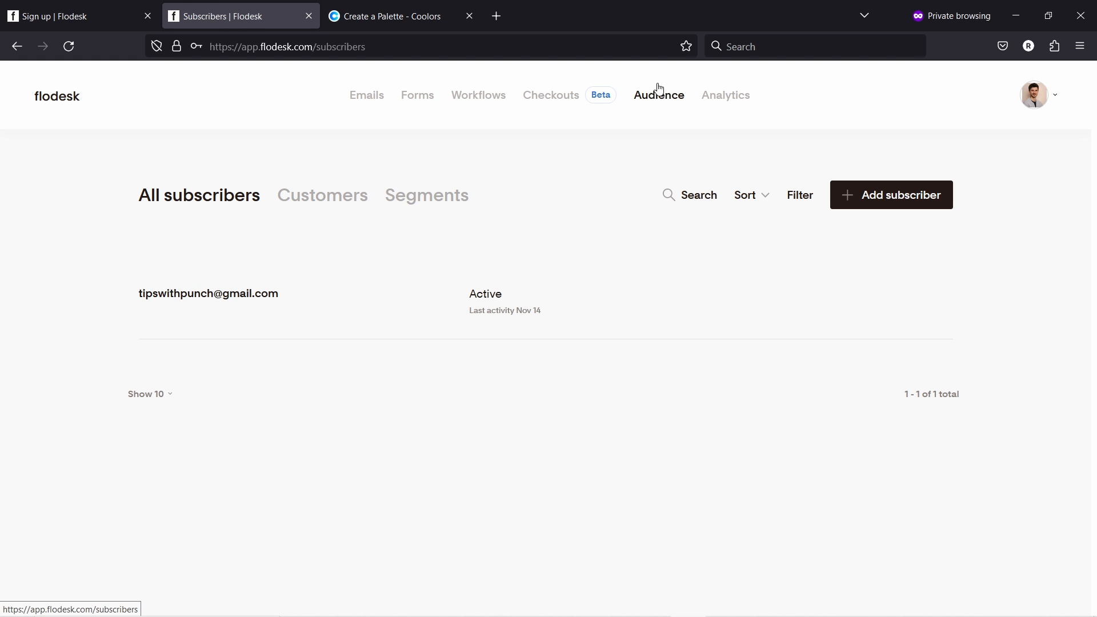
pyautogui.click(859, 205)
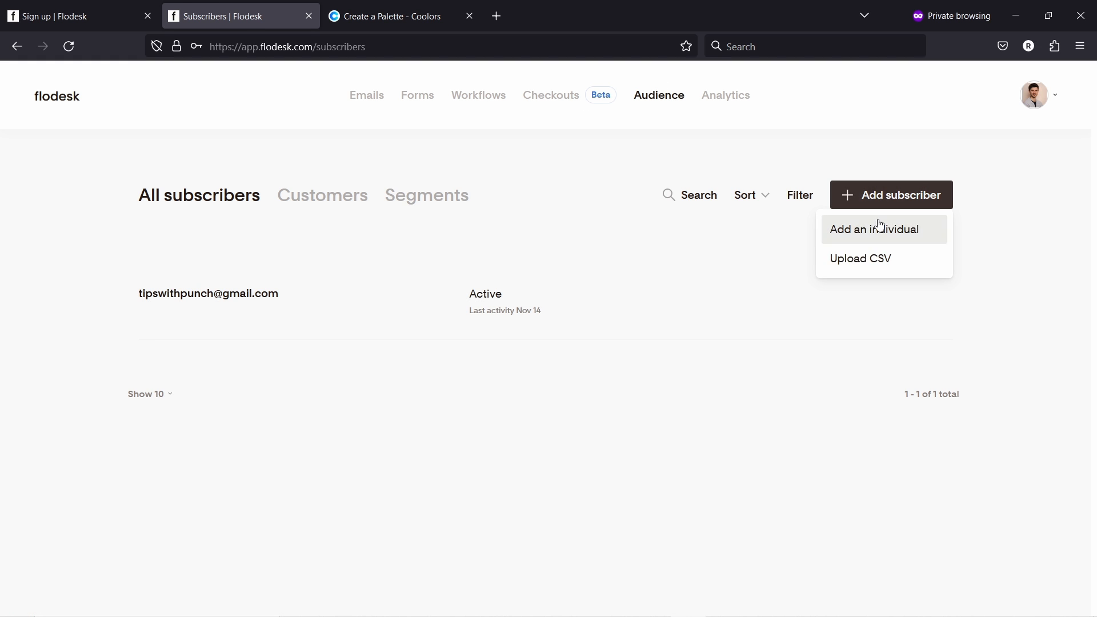
pyautogui.click(869, 265)
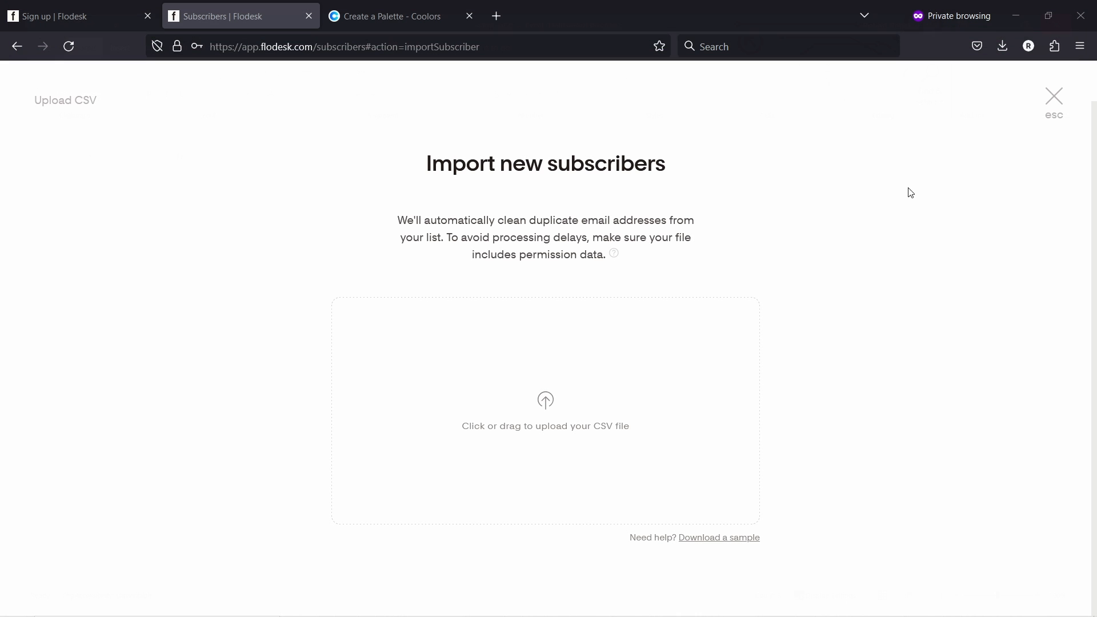
# - Drag 'Flodesk Dummy Emails - Sheet1 (2)' from File Explorer into the upload area, finding 5 contacts
pyautogui.moveTo(440, 616)
pyautogui.click(333, 612)
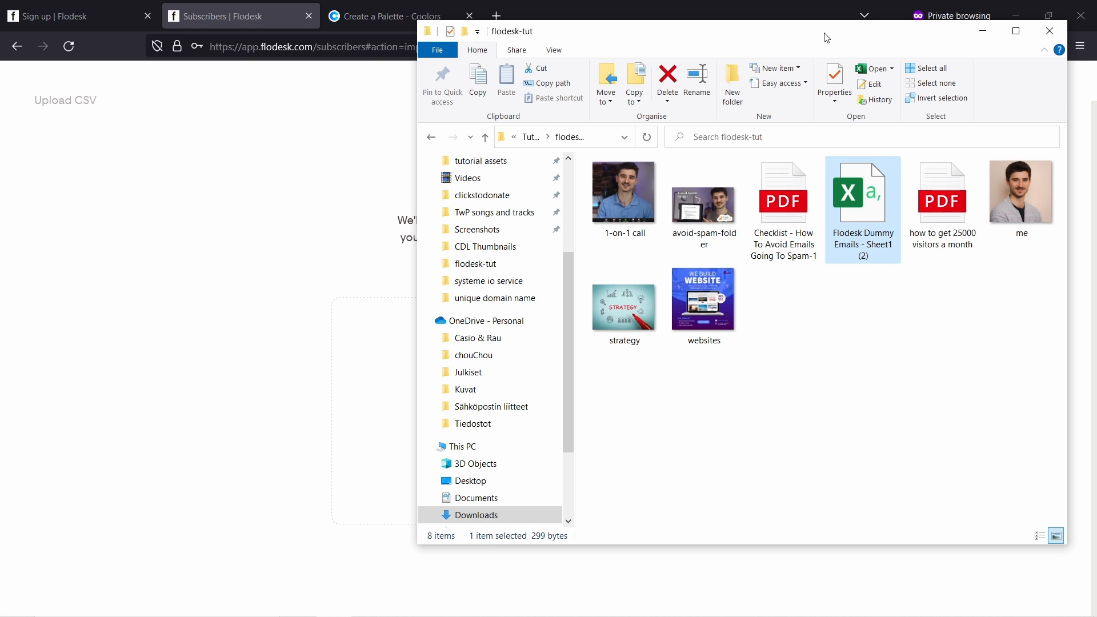
pyautogui.moveTo(827, 30); pyautogui.dragTo(932, 73)
pyautogui.moveTo(971, 252); pyautogui.dragTo(466, 411)
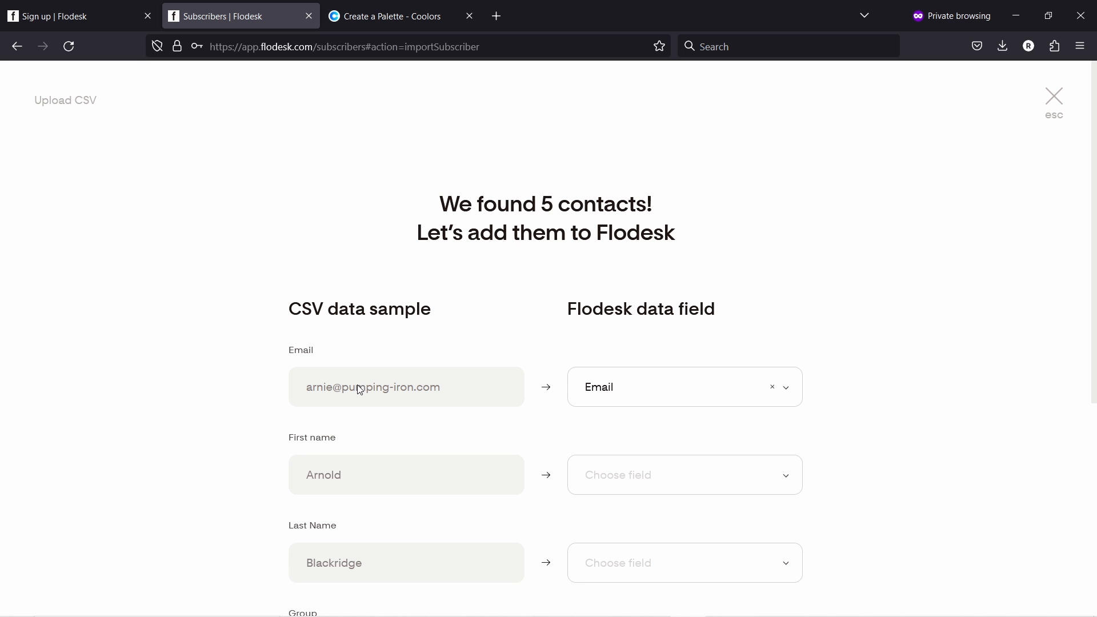
# - Map the CSV's First name and Last Name columns to the First name and Last name fields
pyautogui.scroll(-3, 340, 355)
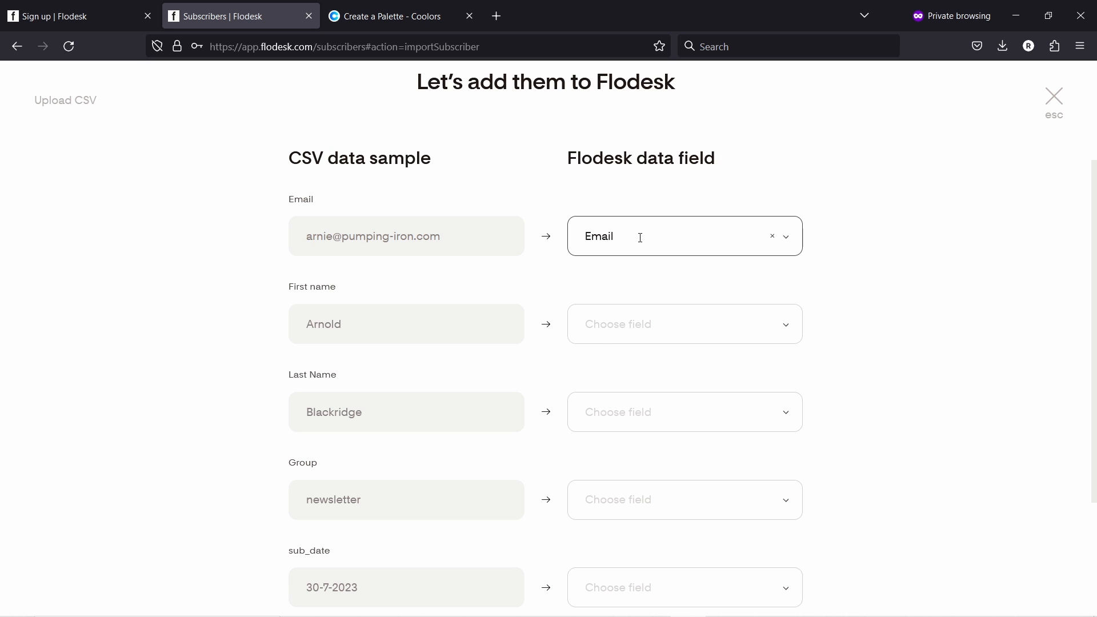
pyautogui.click(602, 341)
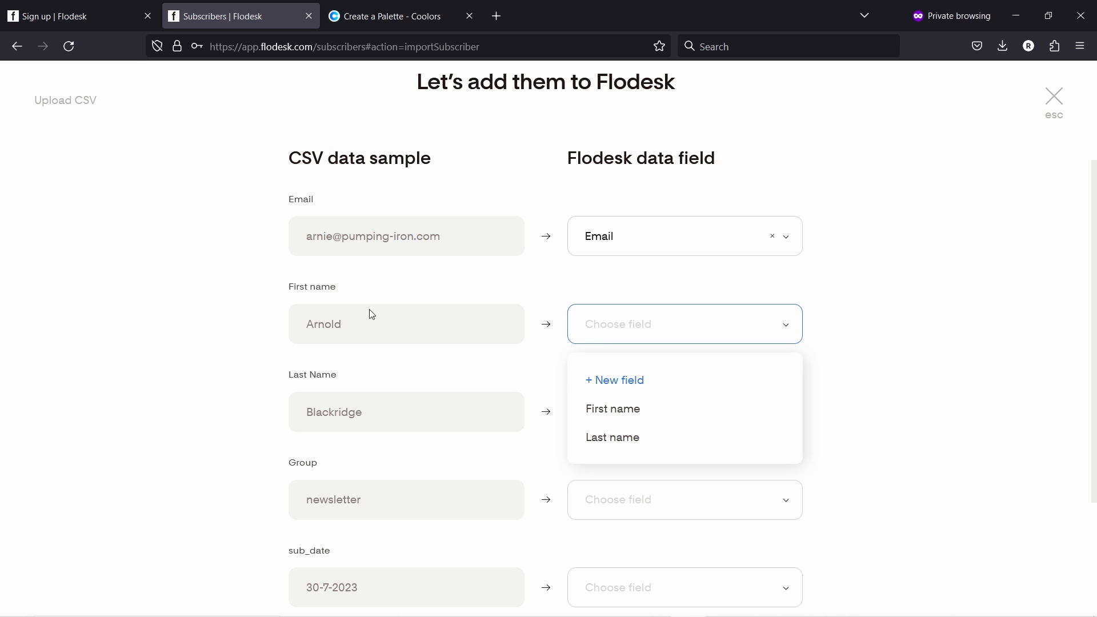
pyautogui.click(621, 409)
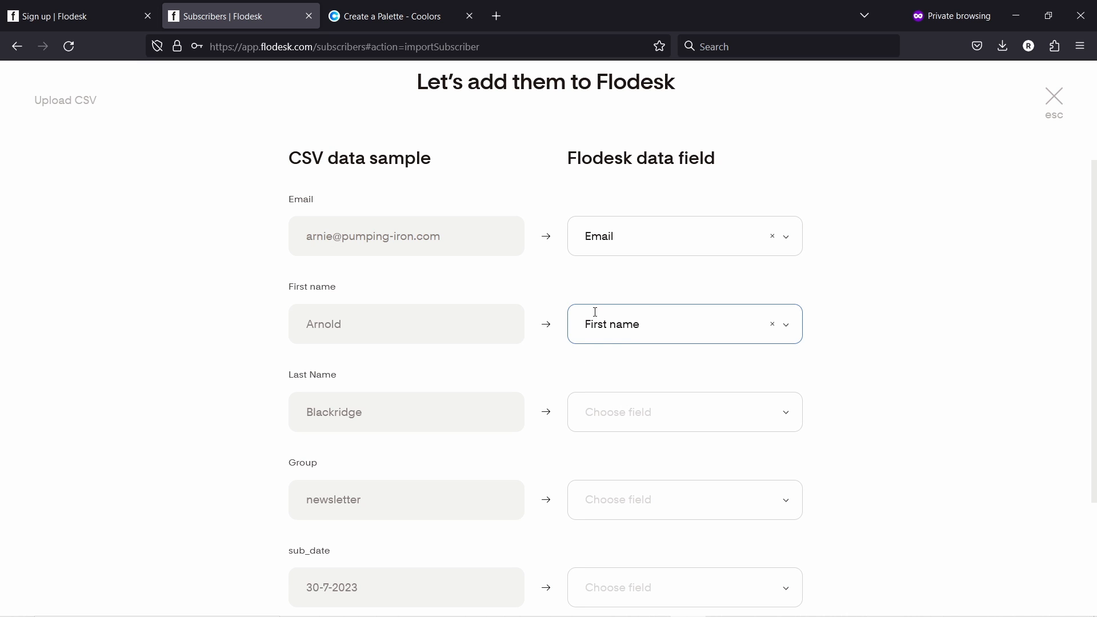
pyautogui.click(638, 413)
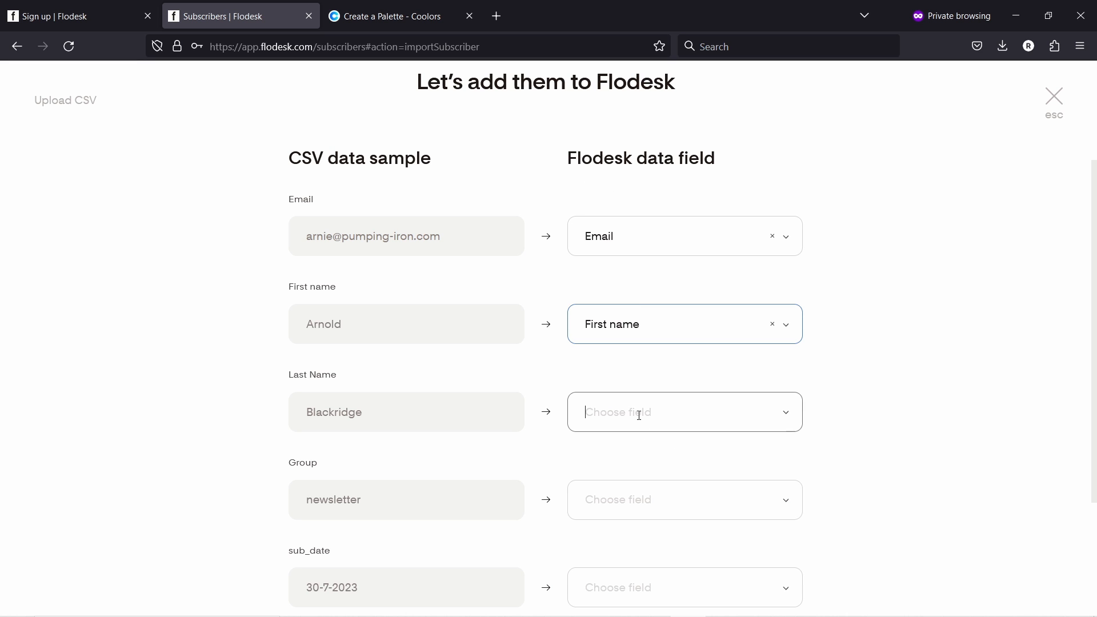
pyautogui.click(616, 503)
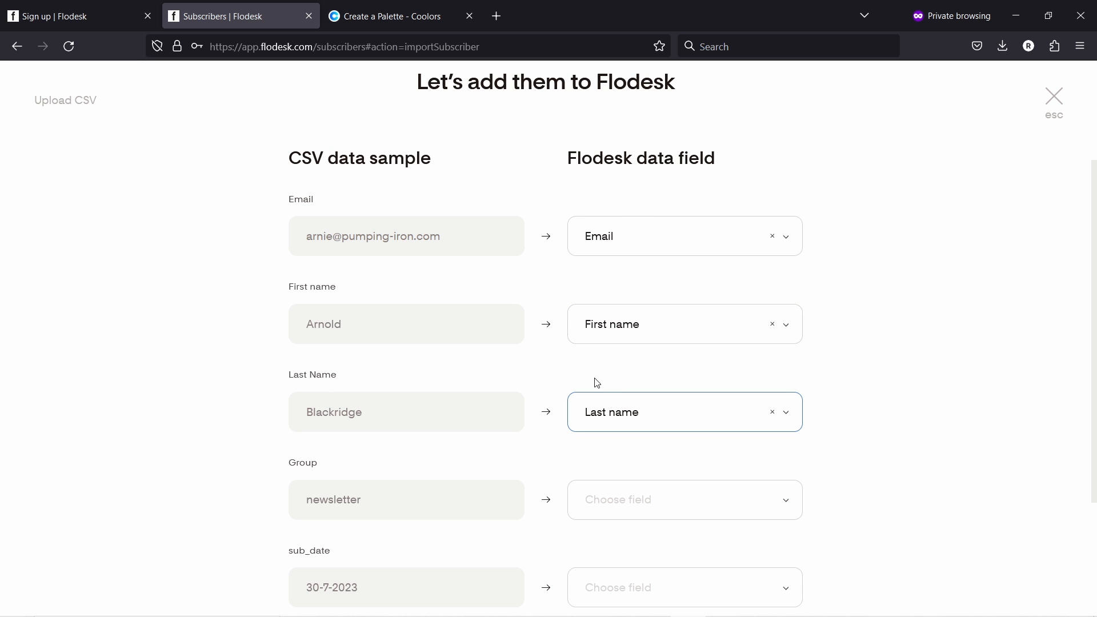
pyautogui.scroll(-3, 440, 271)
pyautogui.moveTo(351, 338); pyautogui.dragTo(361, 334)
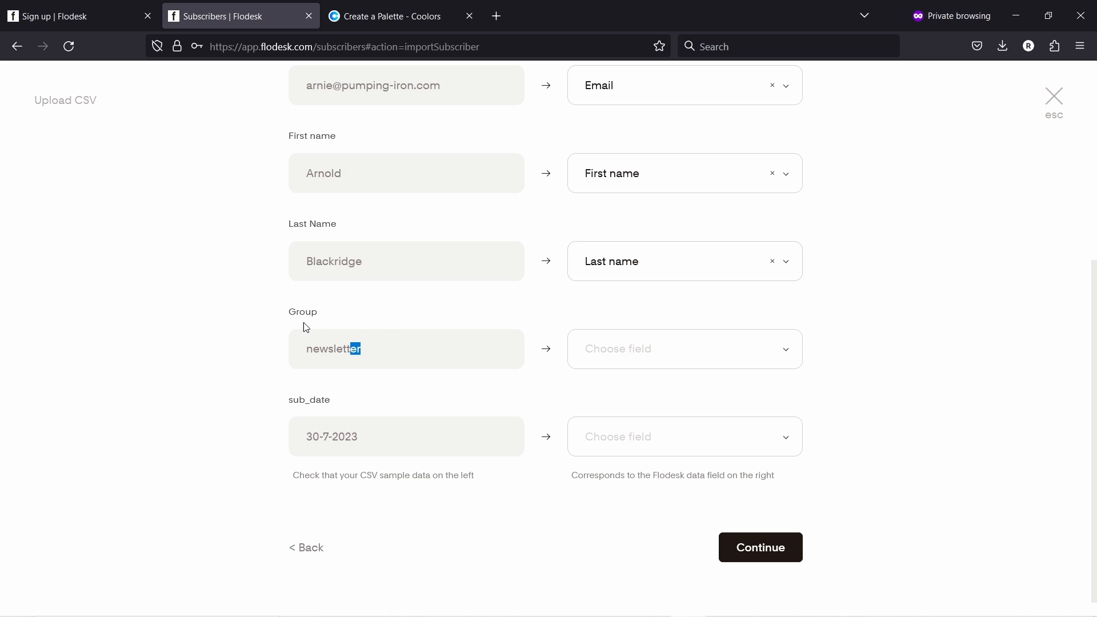
# - Map the Group column to a new custom field named 'interest'
pyautogui.click(706, 360)
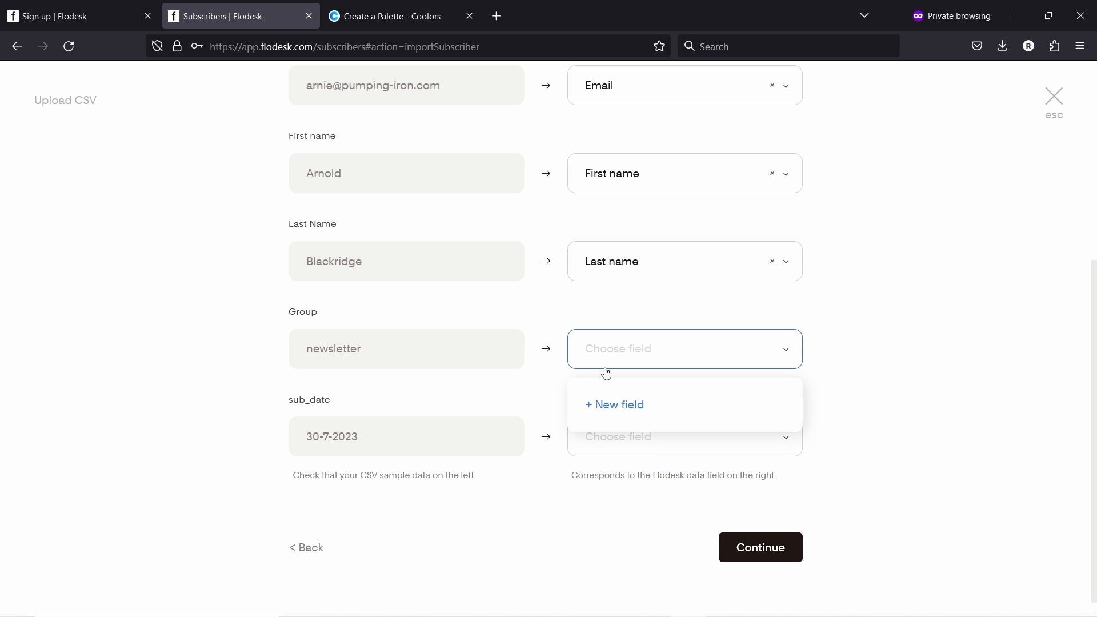
pyautogui.click(601, 407)
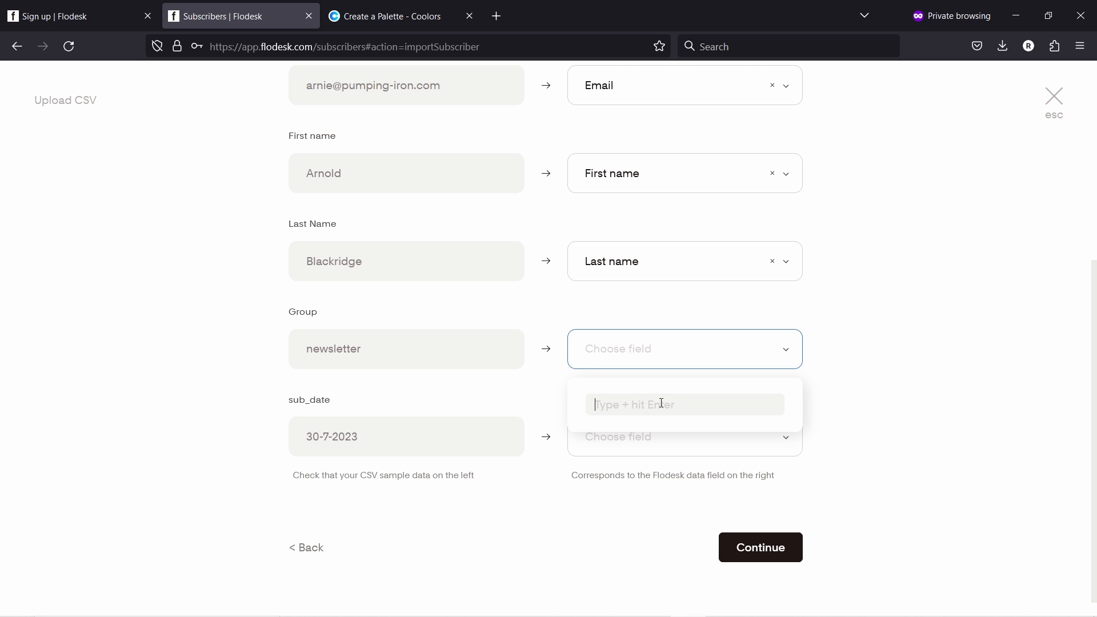
pyautogui.write('inter')
pyautogui.press('BackSpace')
pyautogui.write('est')
pyautogui.press('Return')
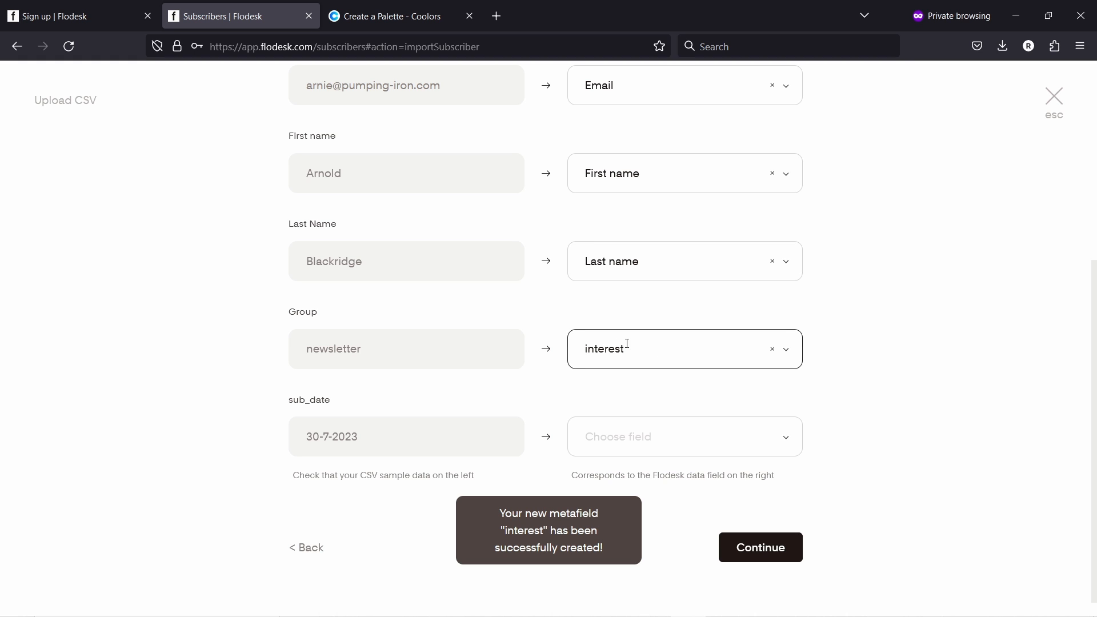
# - Leave the sub_date column unmapped and continue to segment selection
pyautogui.scroll(-1, 703, 441)
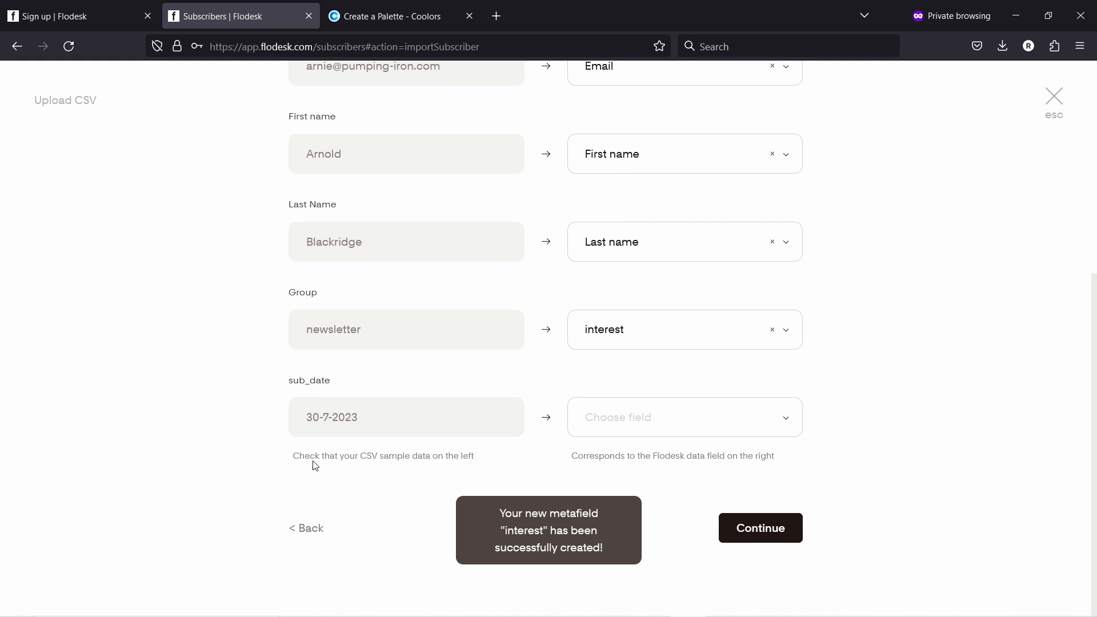
pyautogui.click(693, 421)
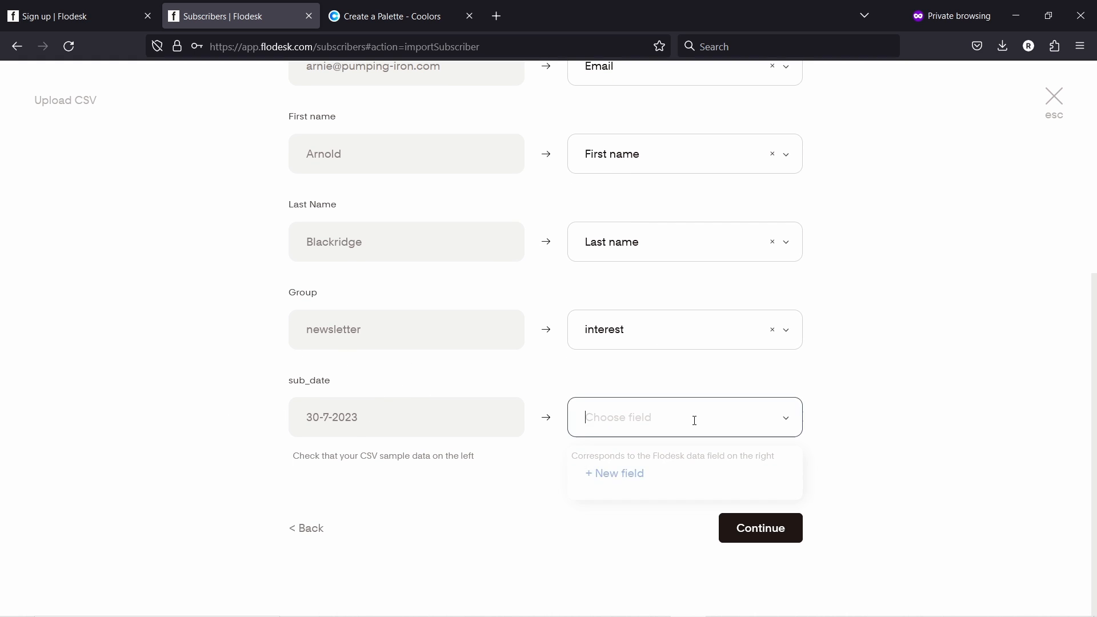
pyautogui.click(833, 398)
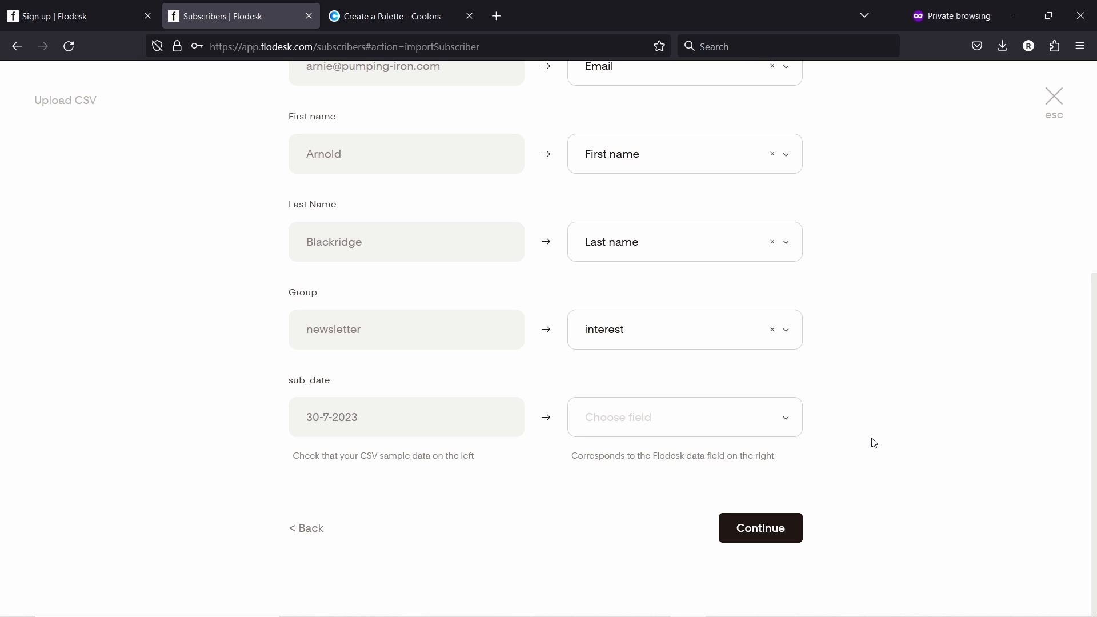
pyautogui.click(766, 530)
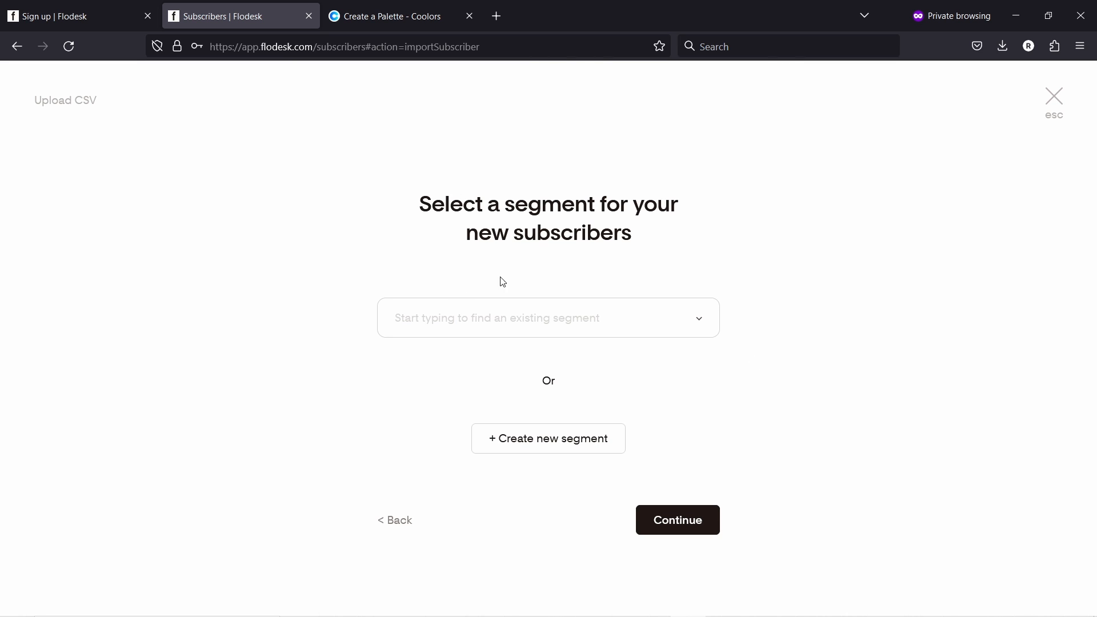
# - Create a periwinkle 'Generic newsletter' segment, import the contacts into it, and finish
pyautogui.click(558, 310)
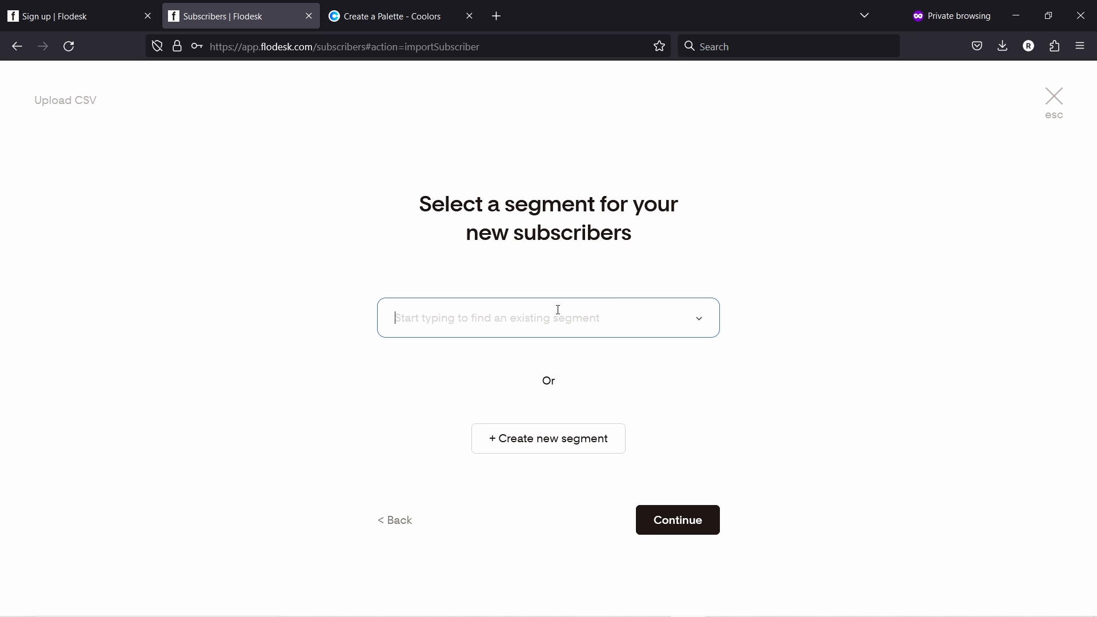
pyautogui.click(539, 445)
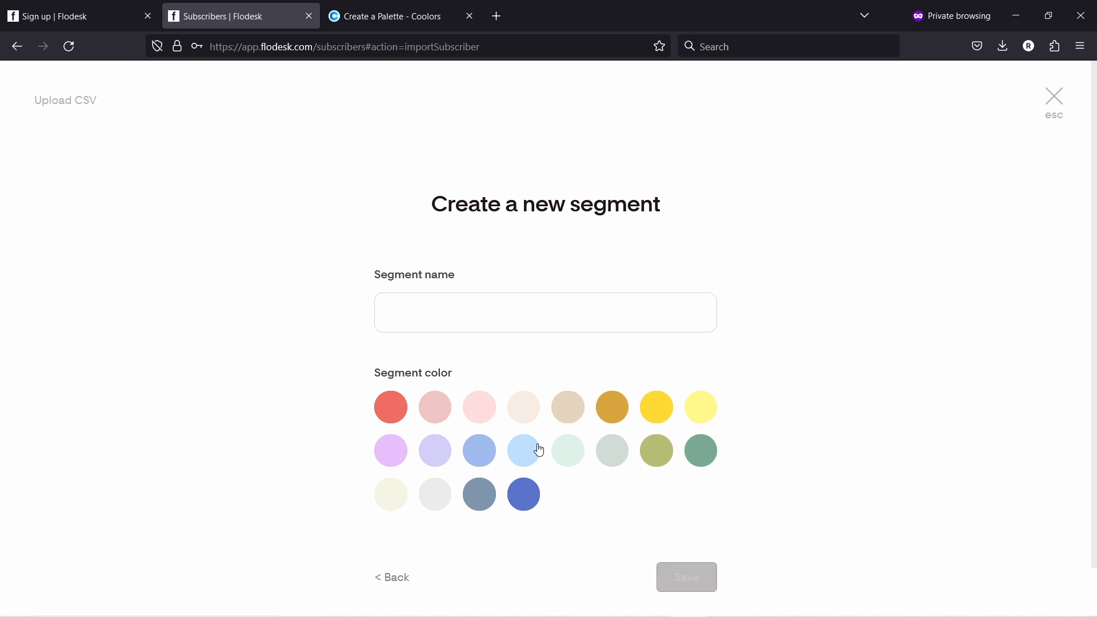
pyautogui.click(420, 307)
pyautogui.write('Generic newsletter')
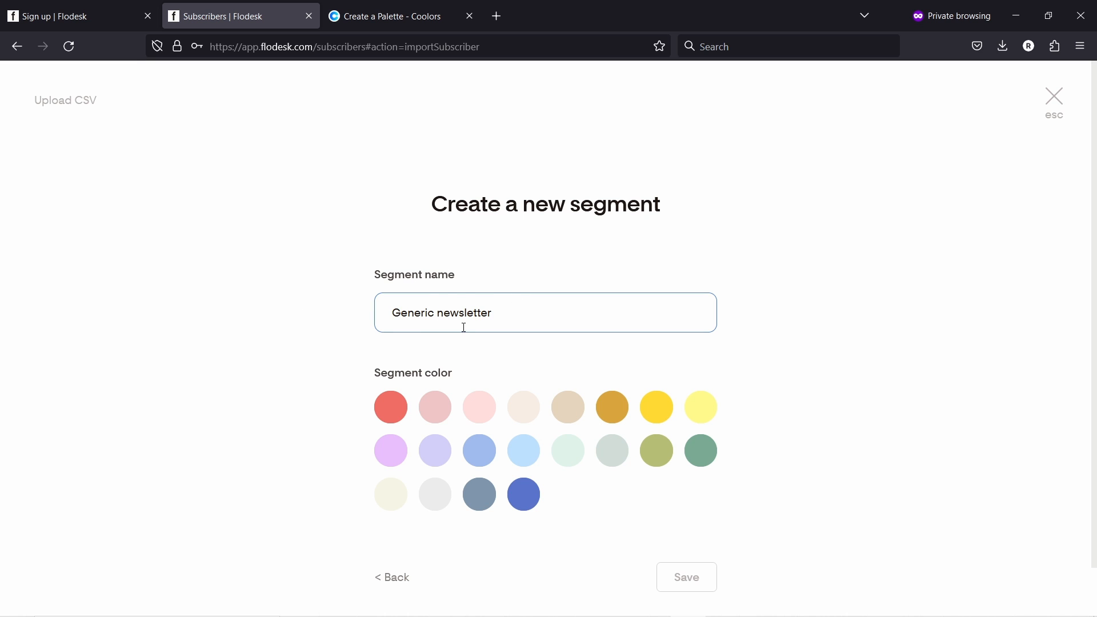
pyautogui.click(491, 451)
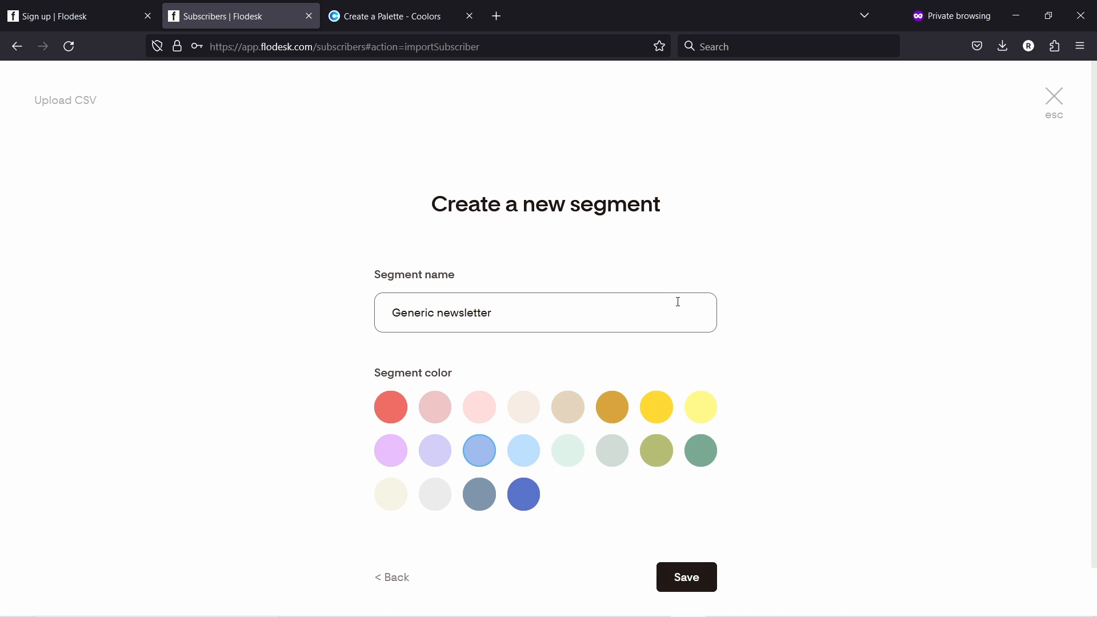
pyautogui.scroll(-1, 717, 563)
pyautogui.click(697, 532)
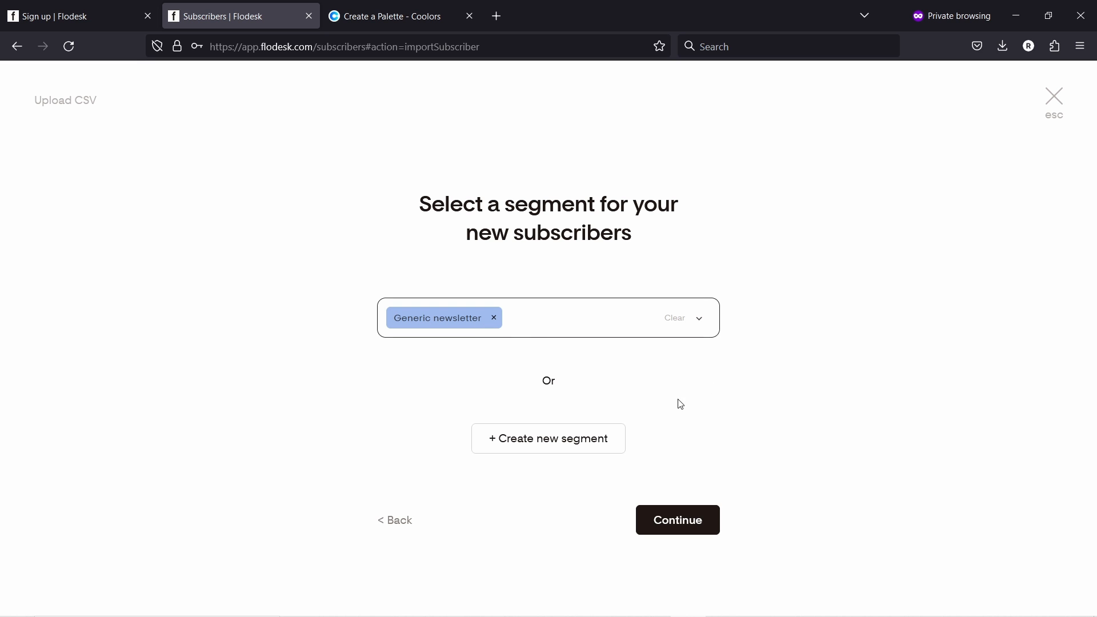
pyautogui.click(686, 520)
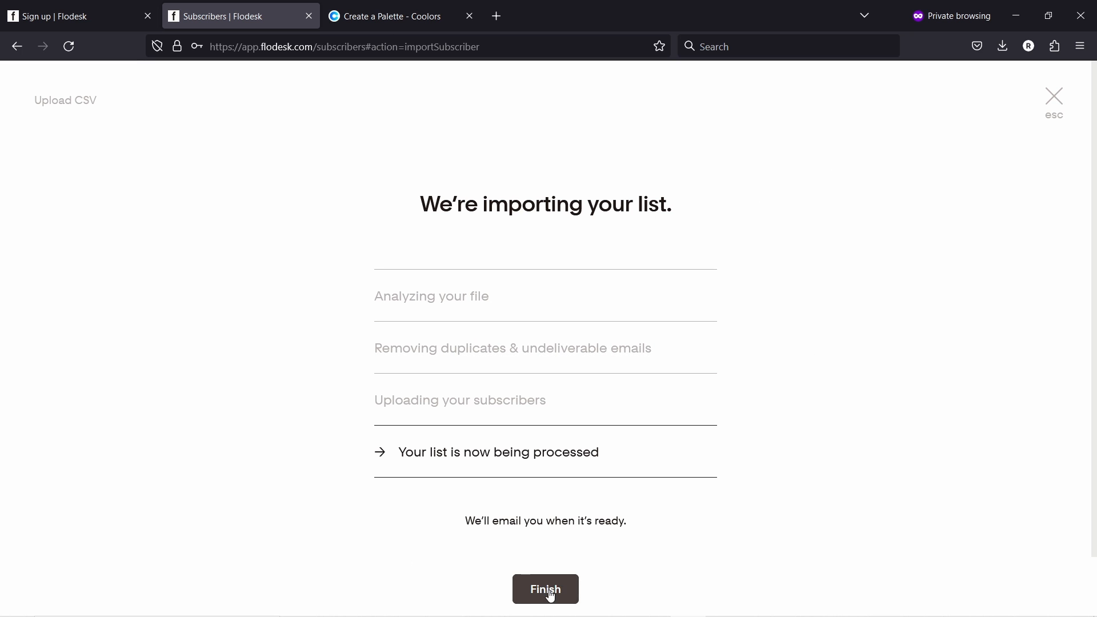
pyautogui.click(547, 590)
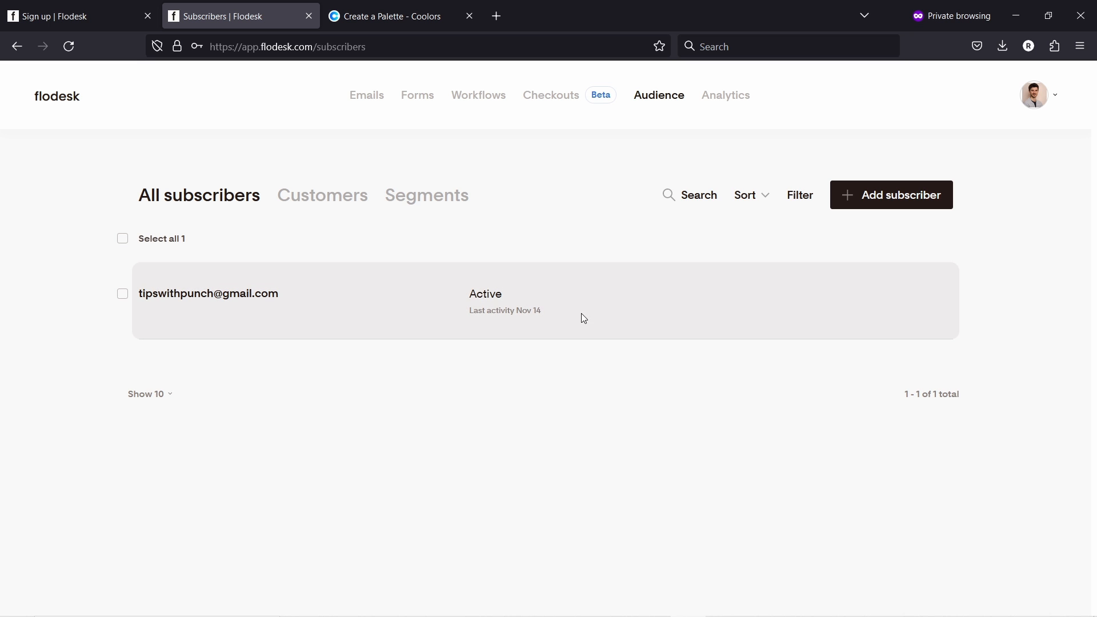
# - Reload the subscriber list and review all 6 subscribers, five tagged Generic newsletter
pyautogui.click(69, 46)
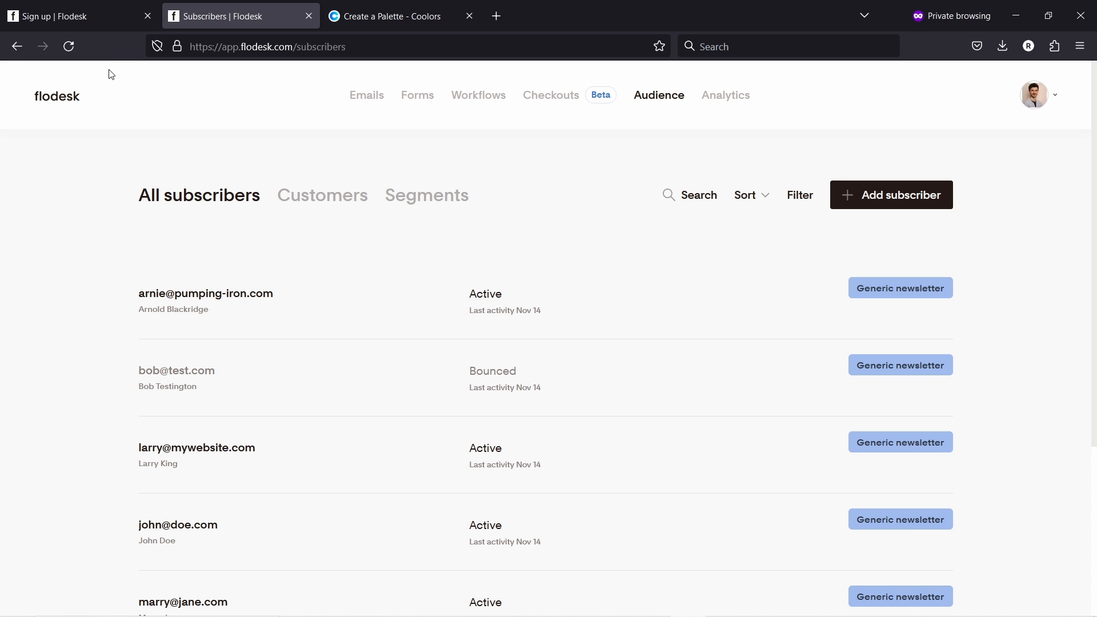
pyautogui.scroll(-2, 337, 254)
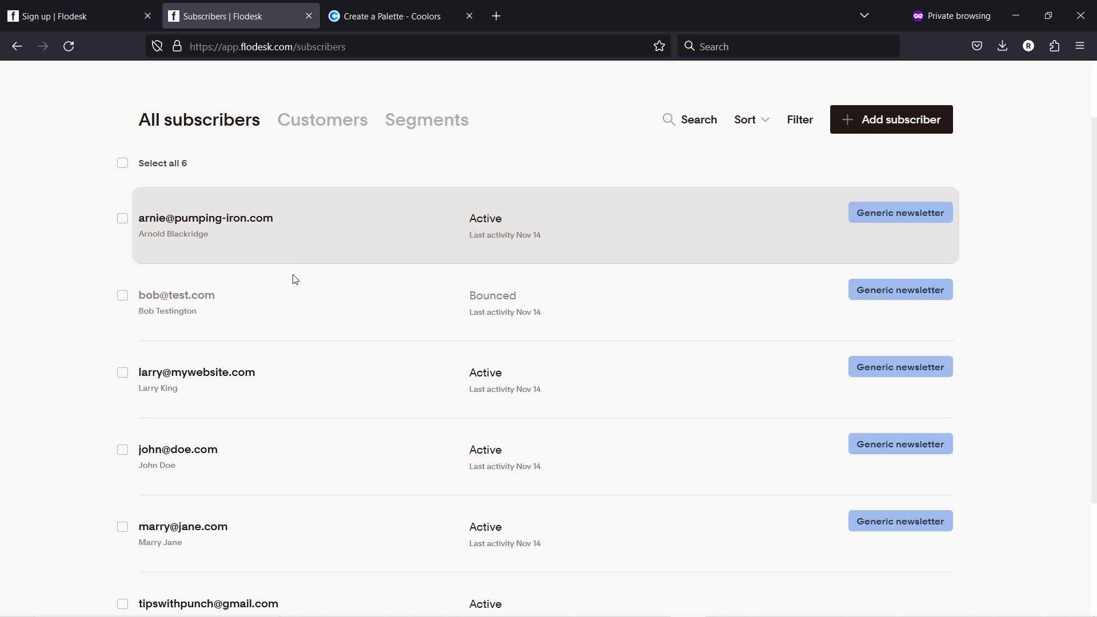
pyautogui.scroll(-3, 308, 417)
pyautogui.scroll(5, 269, 394)
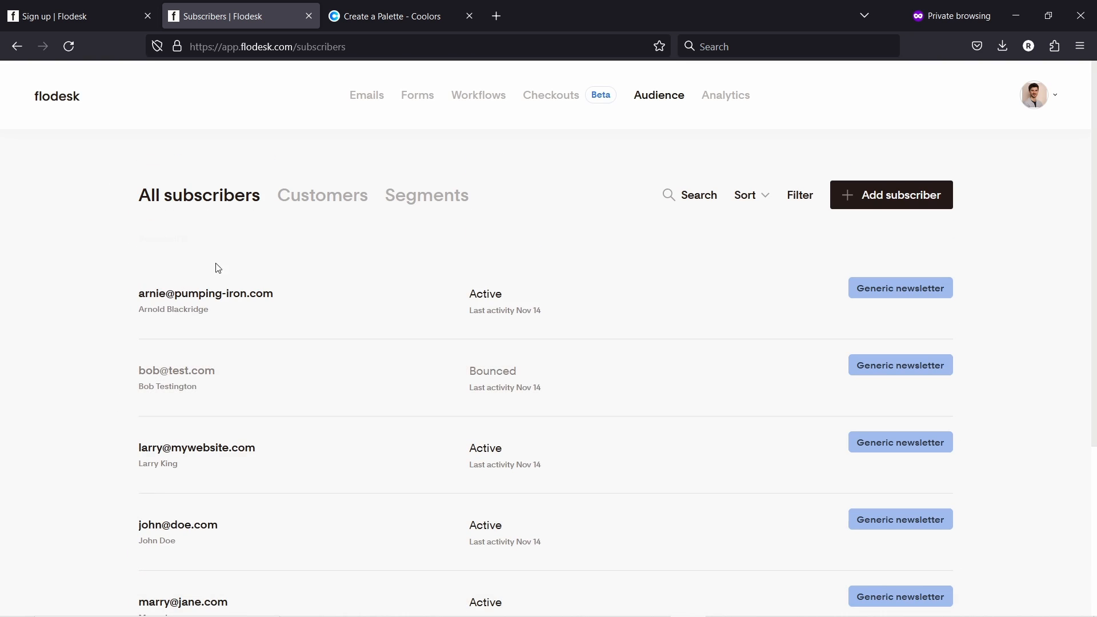
pyautogui.scroll(-3, 515, 240)
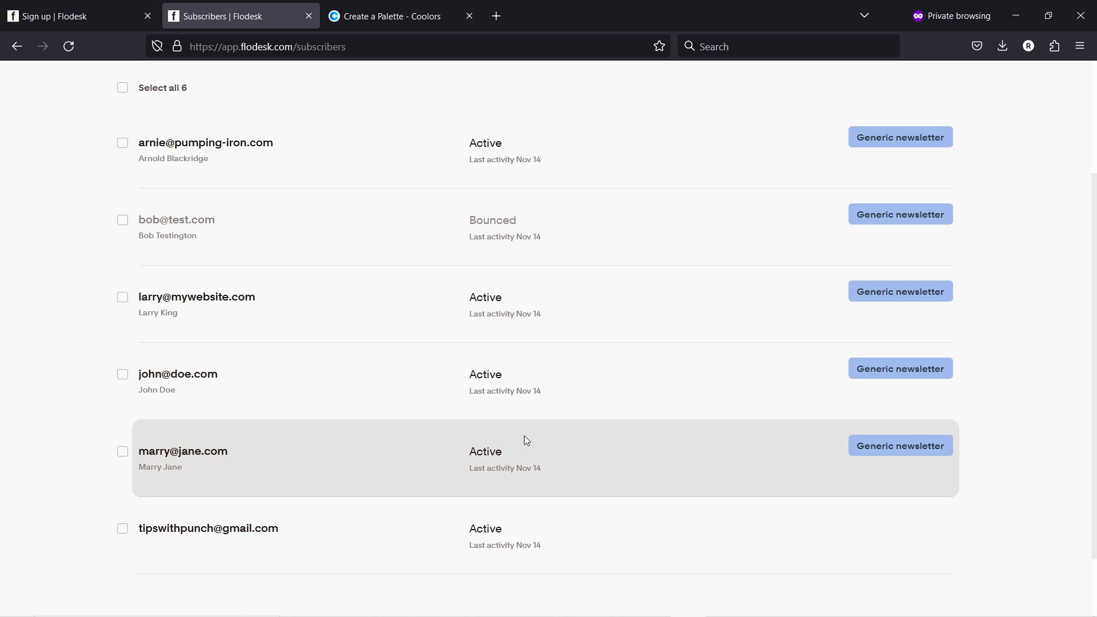
pyautogui.scroll(3, 514, 411)
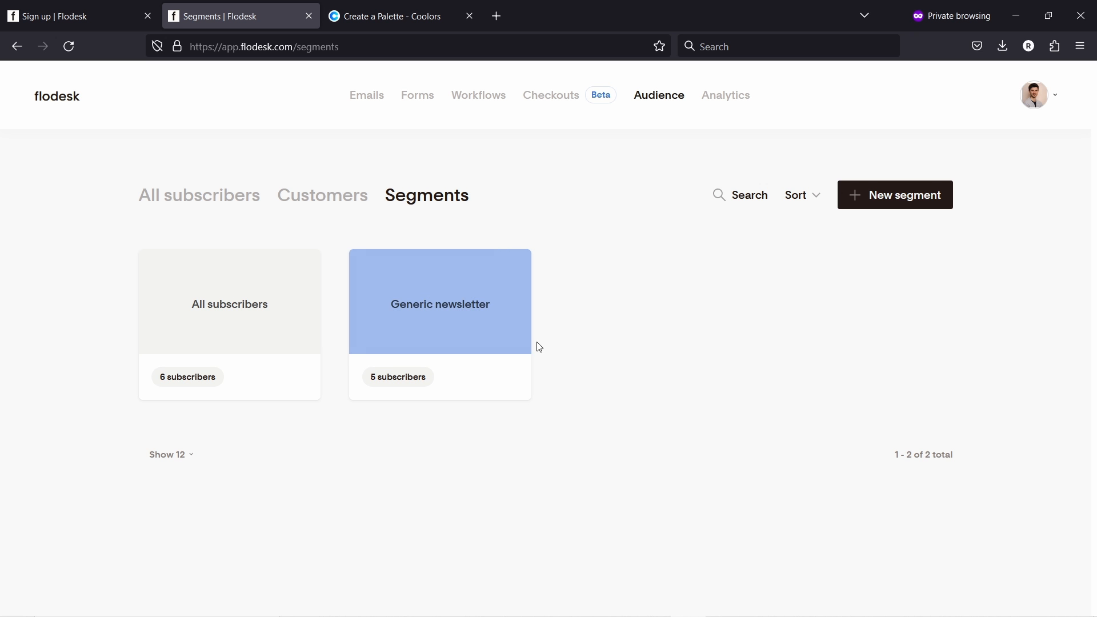
# - Create a yellow segment named 'interested in email'
pyautogui.click(886, 194)
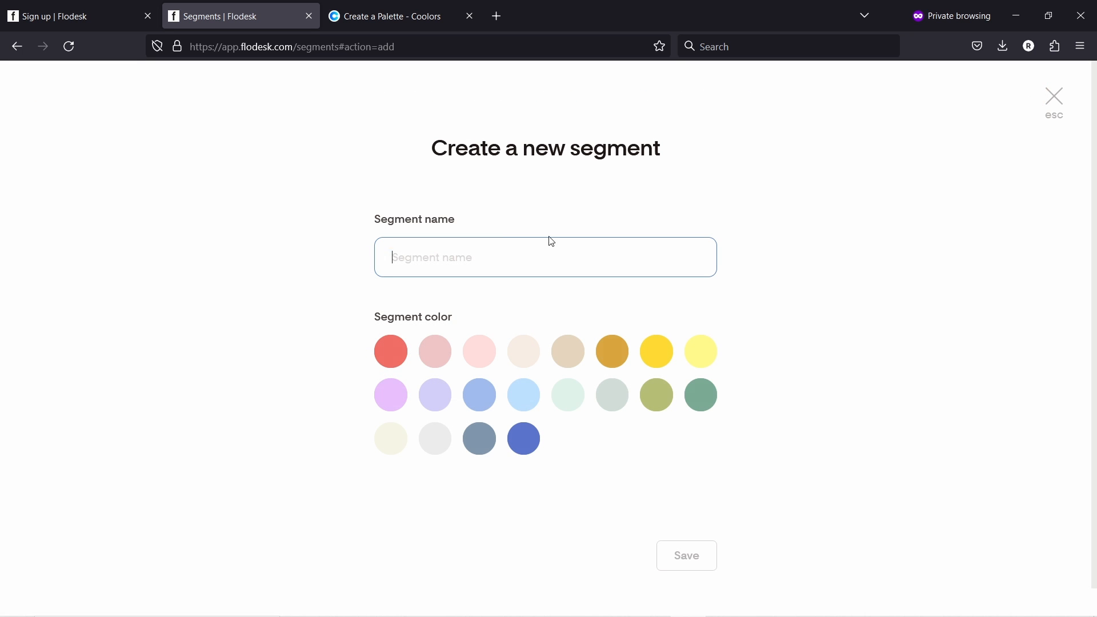
pyautogui.click(367, 251)
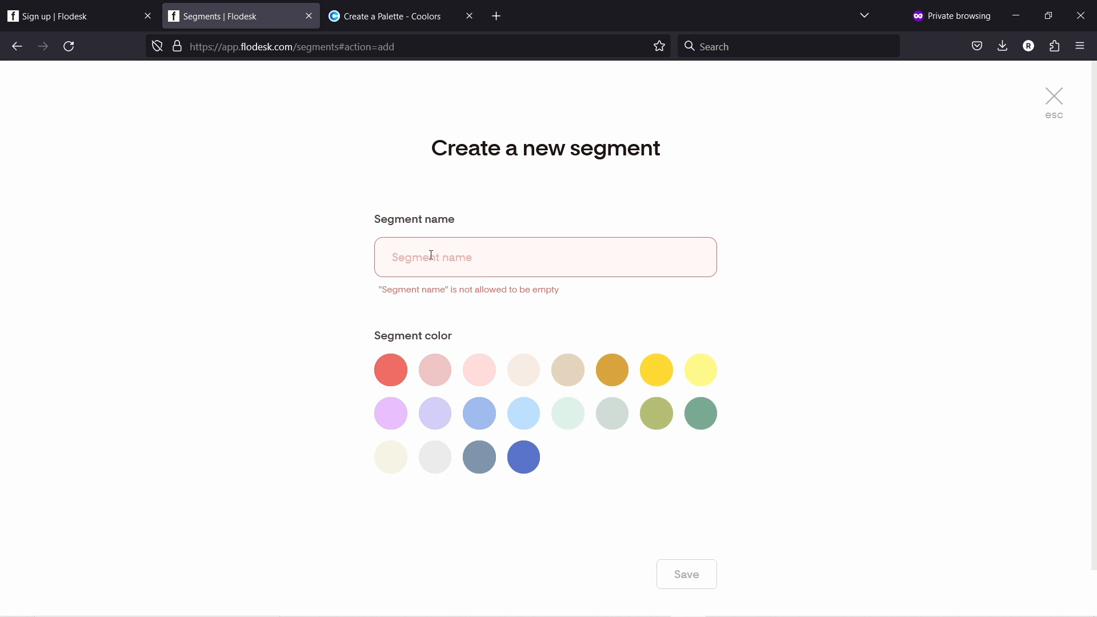
pyautogui.click(431, 255)
pyautogui.write('inr')
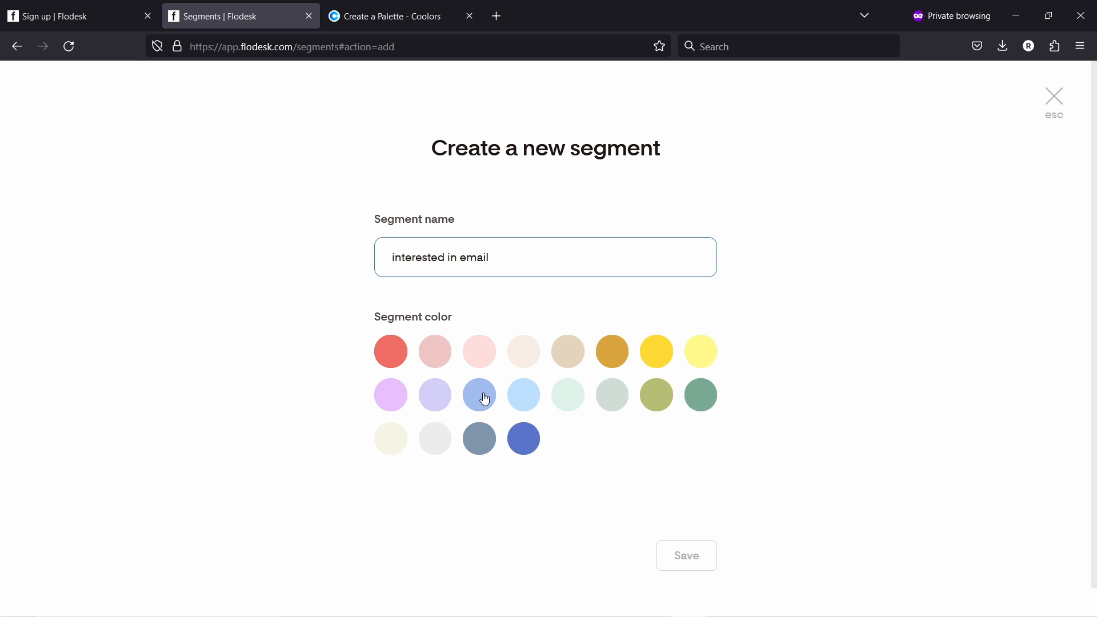
pyautogui.click(654, 355)
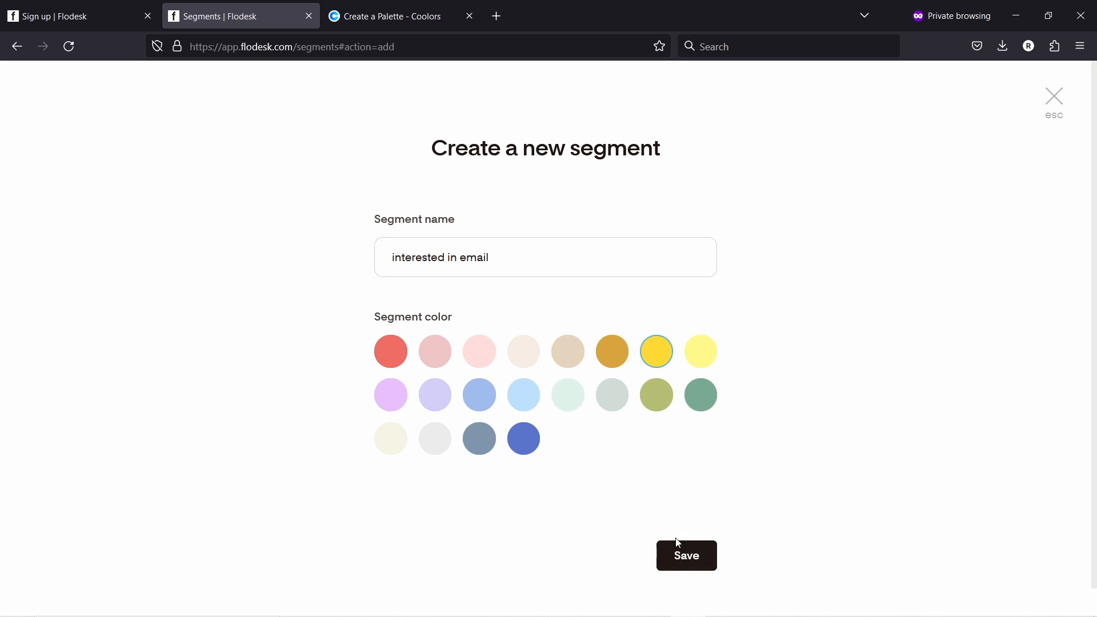
pyautogui.click(690, 553)
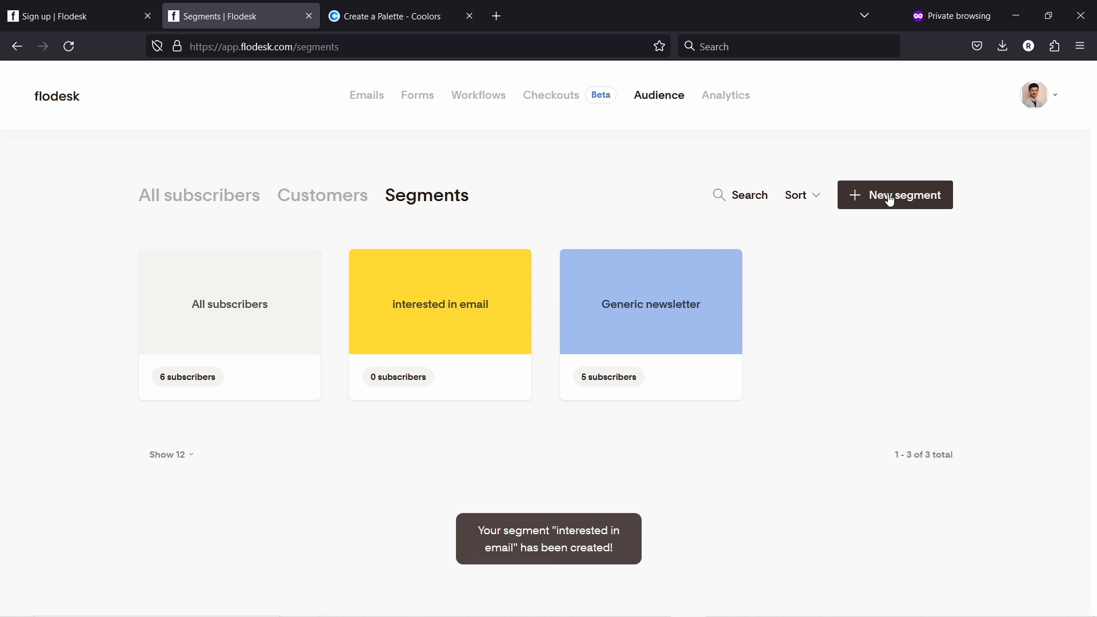
# - Create a light pink segment named 'interested in websites'
pyautogui.click(862, 195)
pyautogui.write('inter')
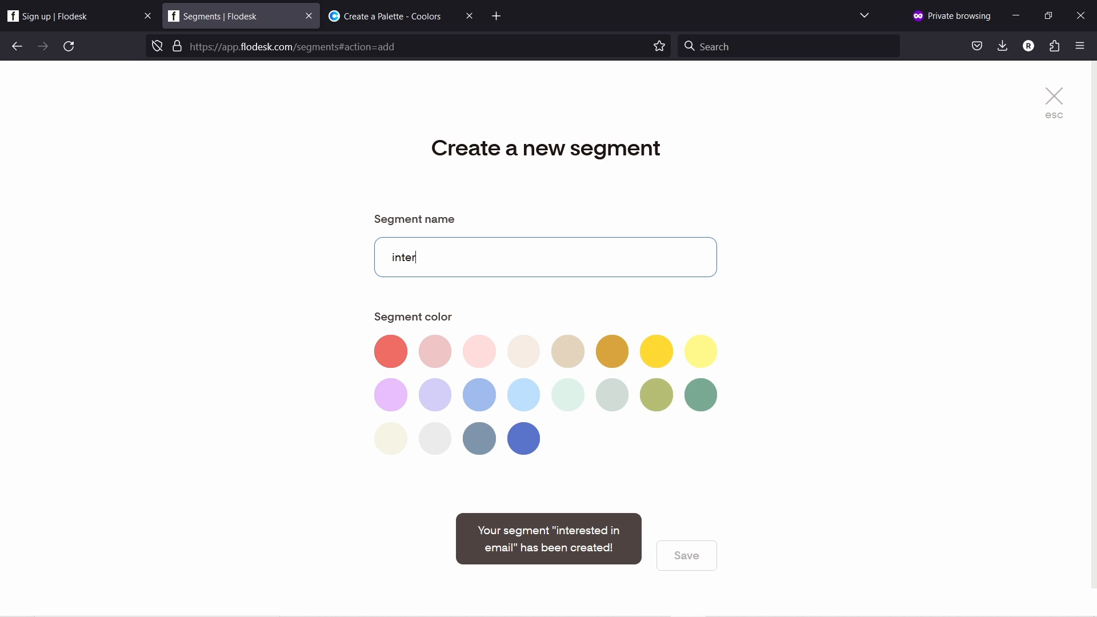
pyautogui.write('ested in websites')
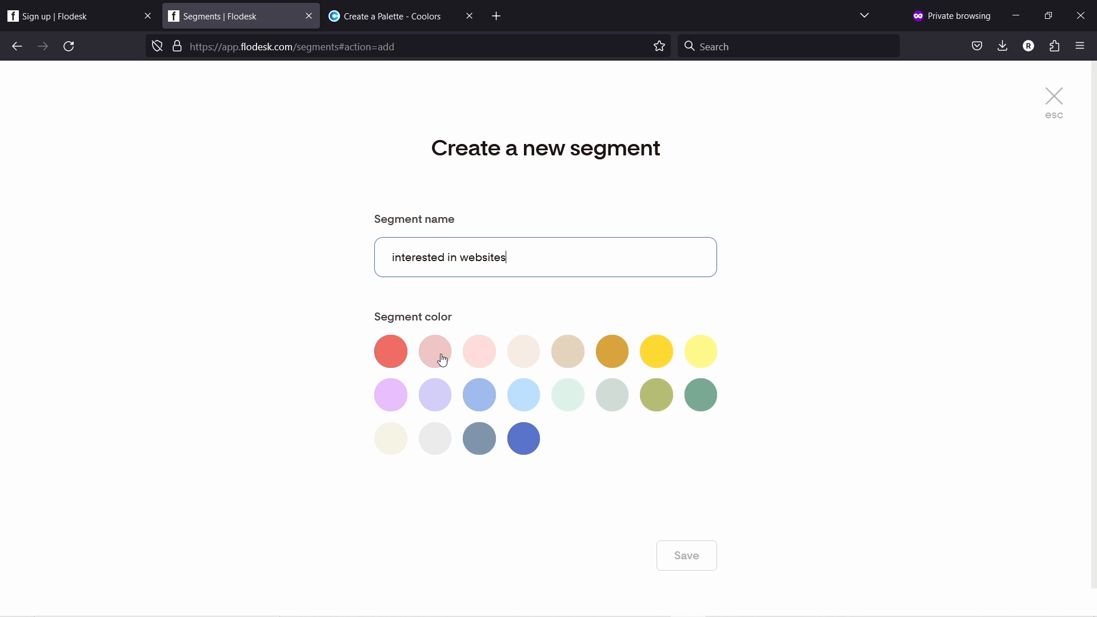
pyautogui.click(481, 357)
pyautogui.click(686, 553)
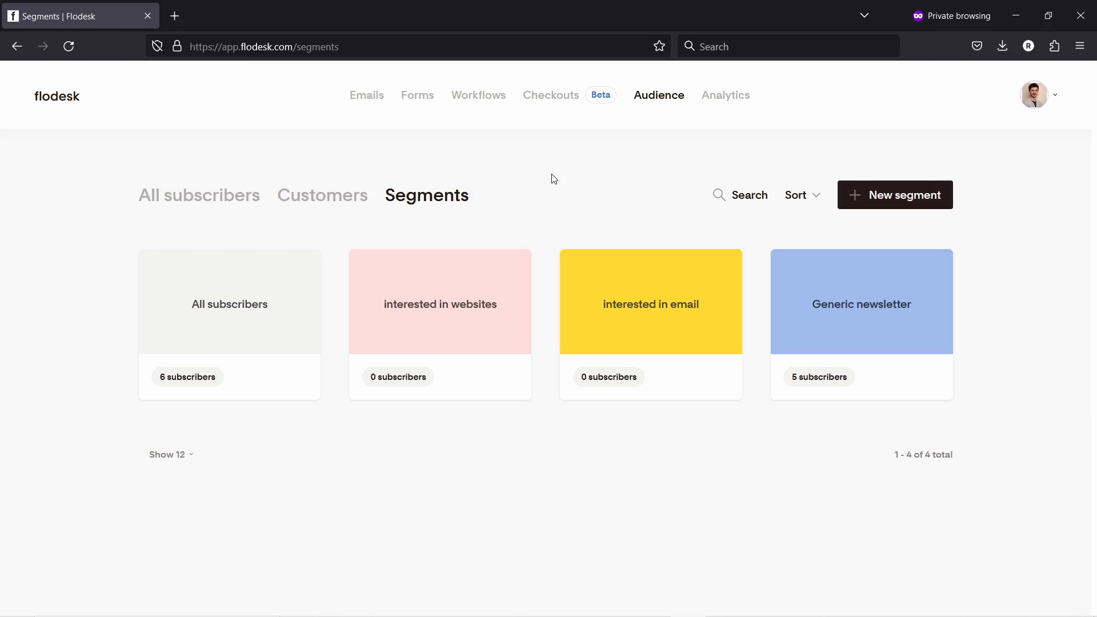
# - Start a new form from Forms, browse all templates, then filter to Link in bio
pyautogui.click(416, 104)
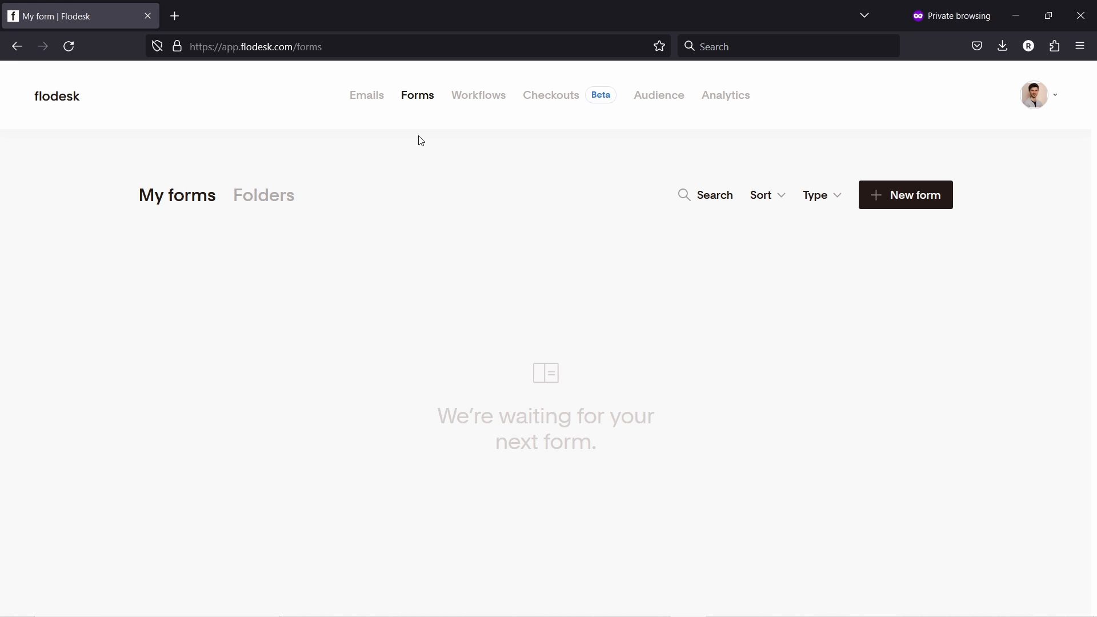
pyautogui.click(902, 203)
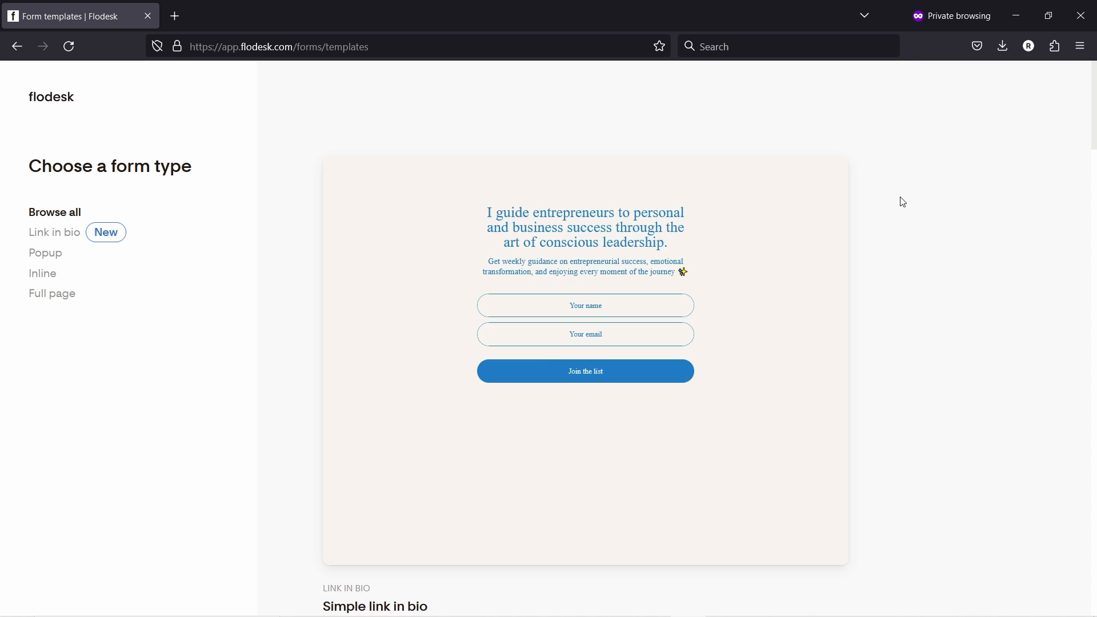
pyautogui.moveTo(619, 225)
pyautogui.scroll(-3, 582, 246)
pyautogui.scroll(-15, 582, 207)
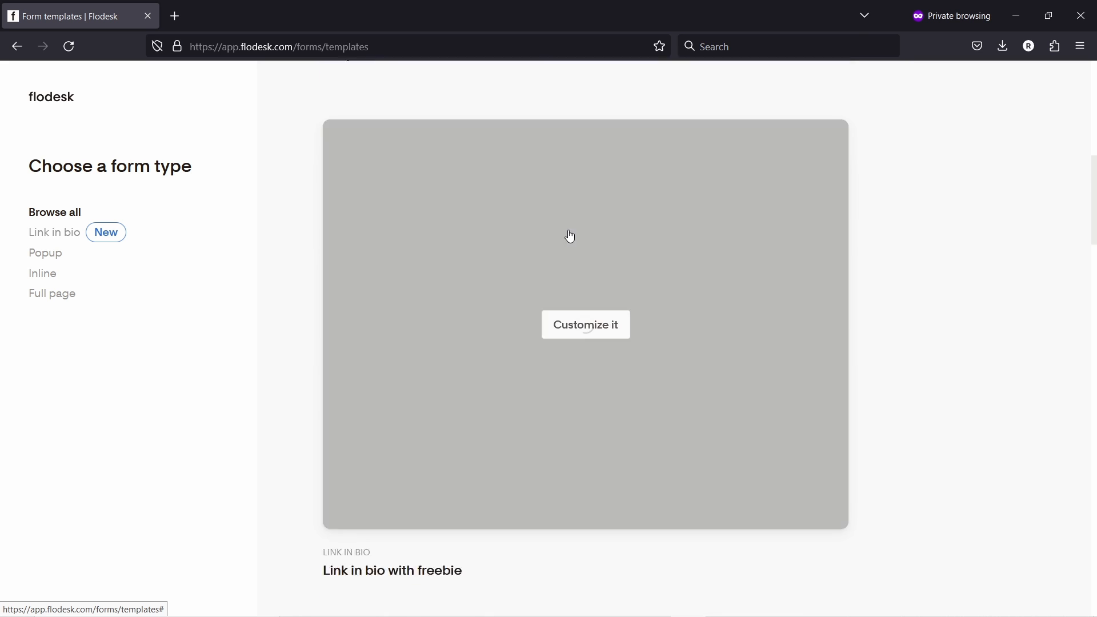
pyautogui.scroll(10, 680, 225)
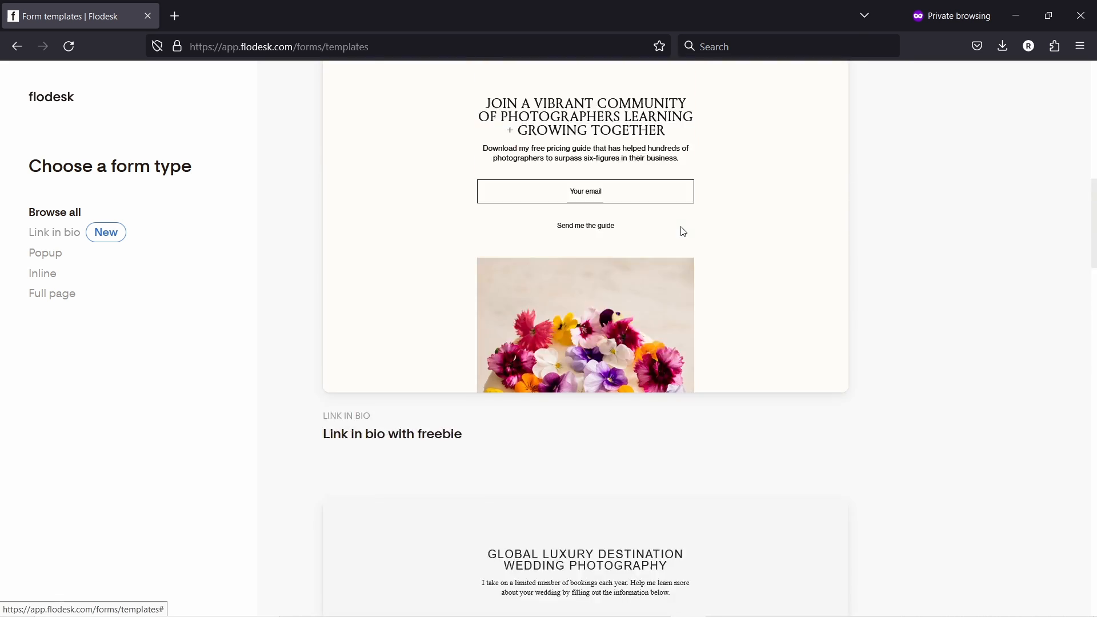
pyautogui.scroll(-14, 665, 237)
pyautogui.scroll(-12, 594, 228)
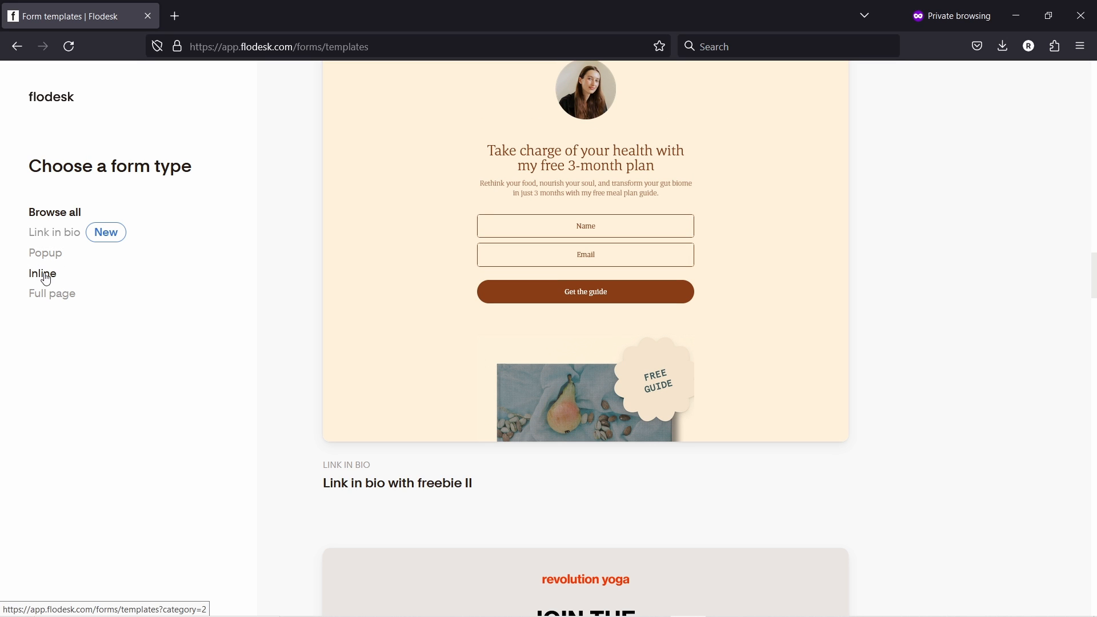
pyautogui.click(57, 234)
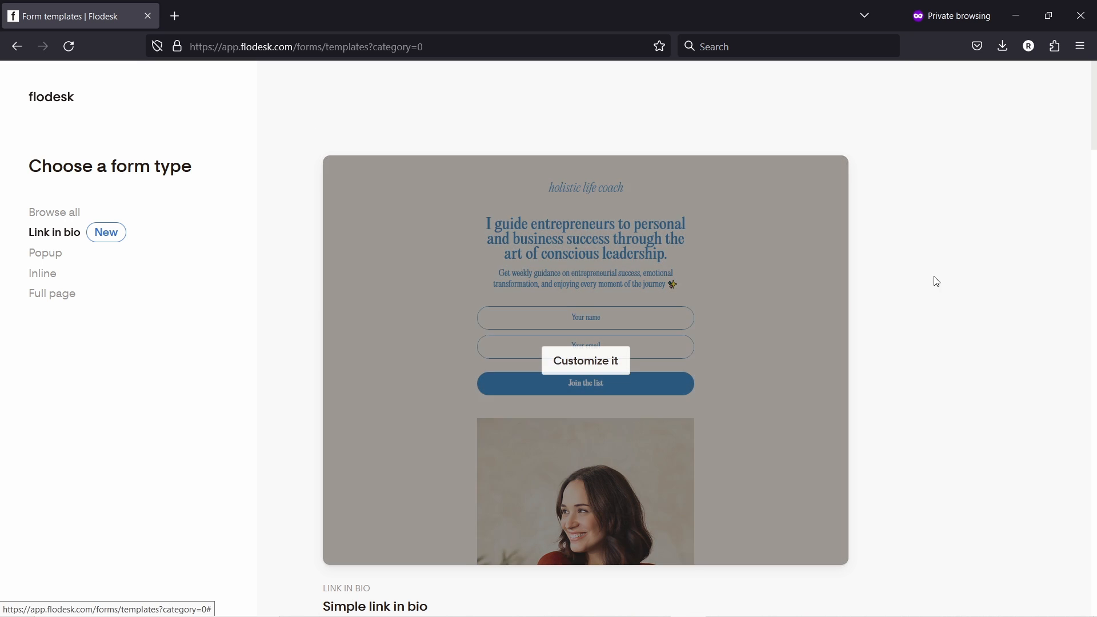
# - Browse the Link in bio templates, including Simple link in bio
pyautogui.scroll(-3, 1023, 268)
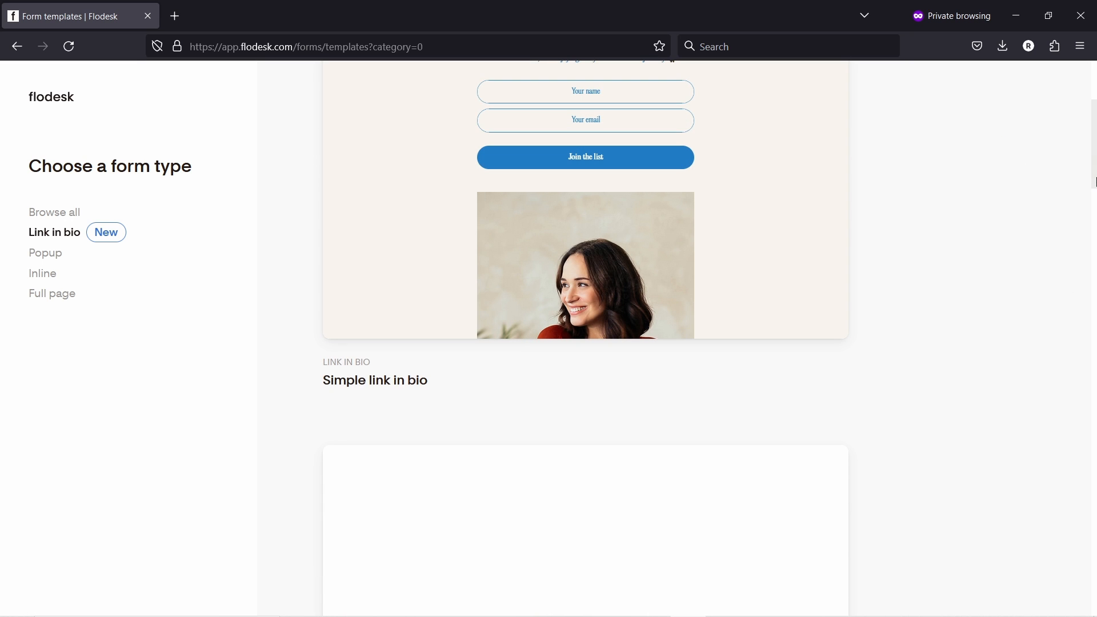
pyautogui.moveTo(1092, 142); pyautogui.dragTo(1070, 583)
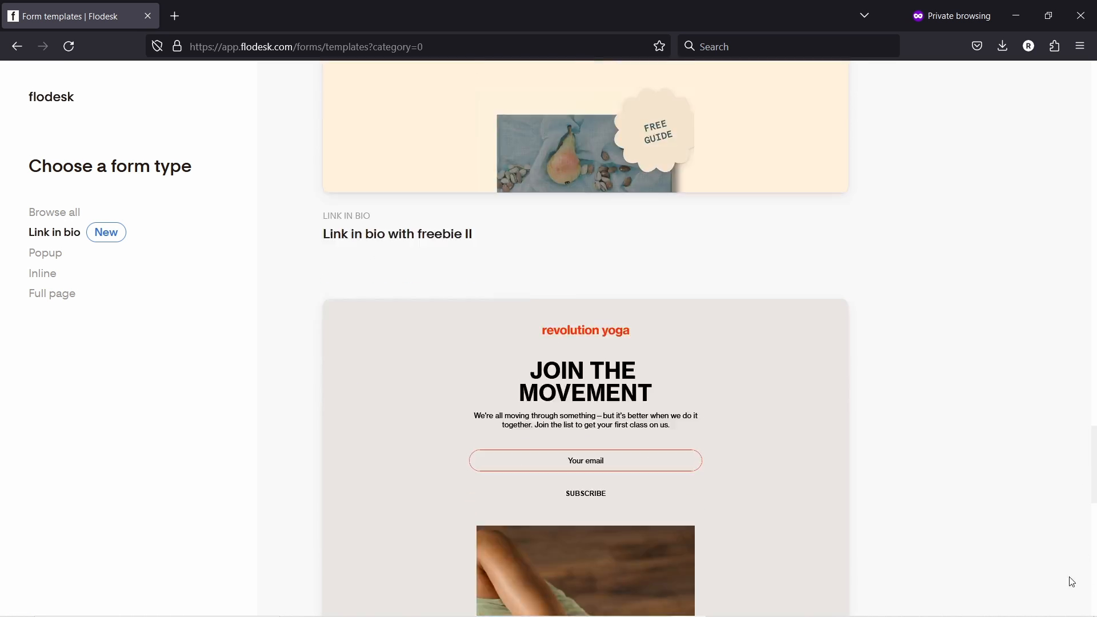
pyautogui.scroll(-6, 884, 291)
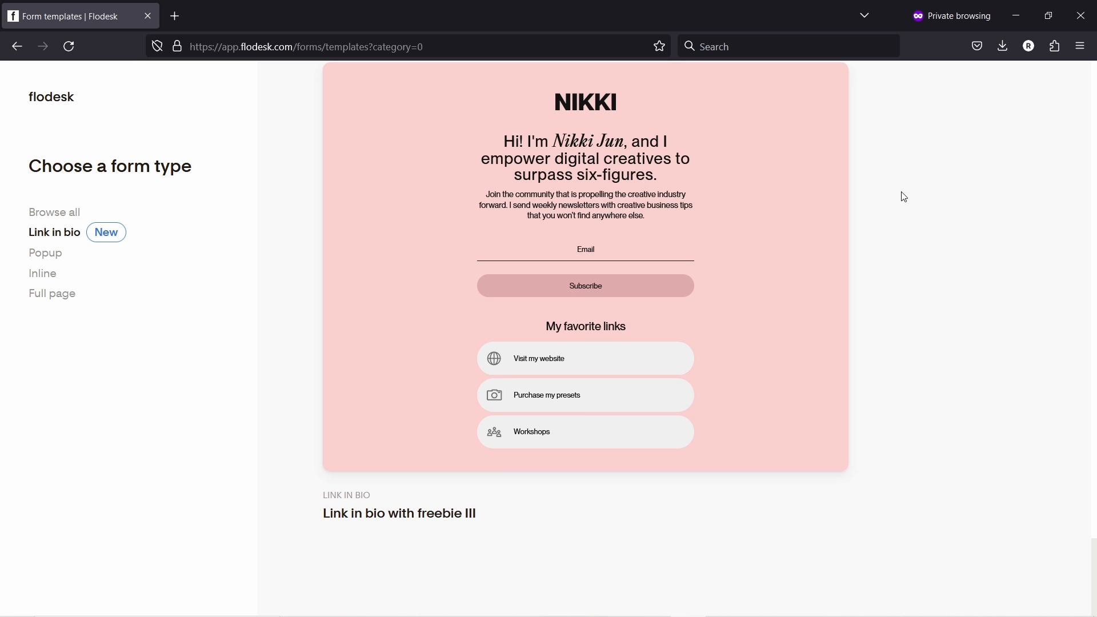
pyautogui.moveTo(850, 250)
pyautogui.scroll(2, 821, 230)
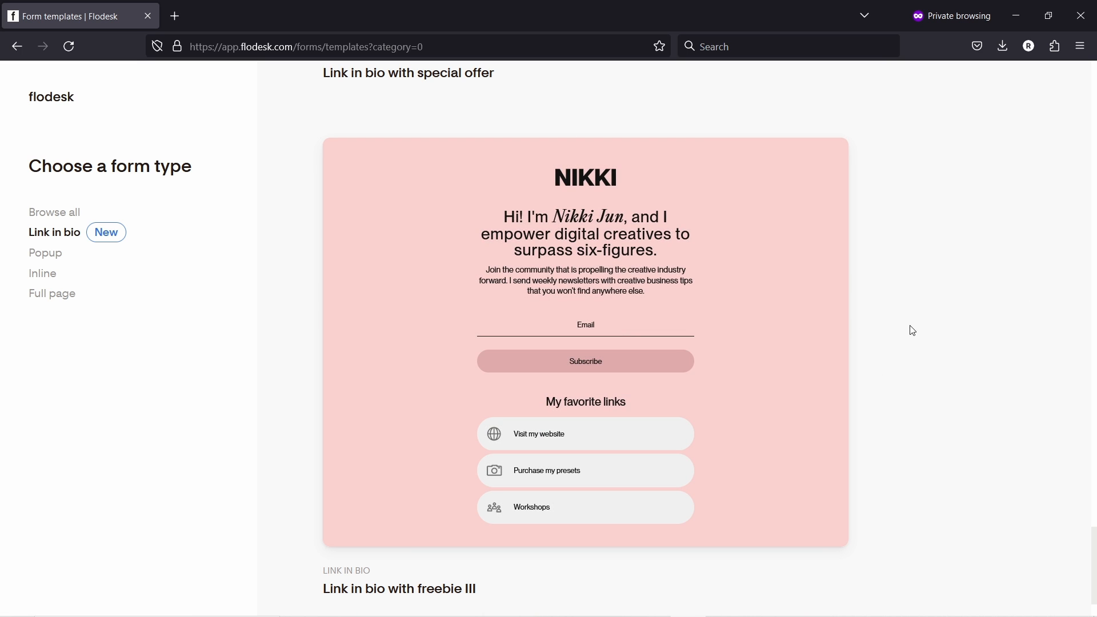
pyautogui.moveTo(528, 207)
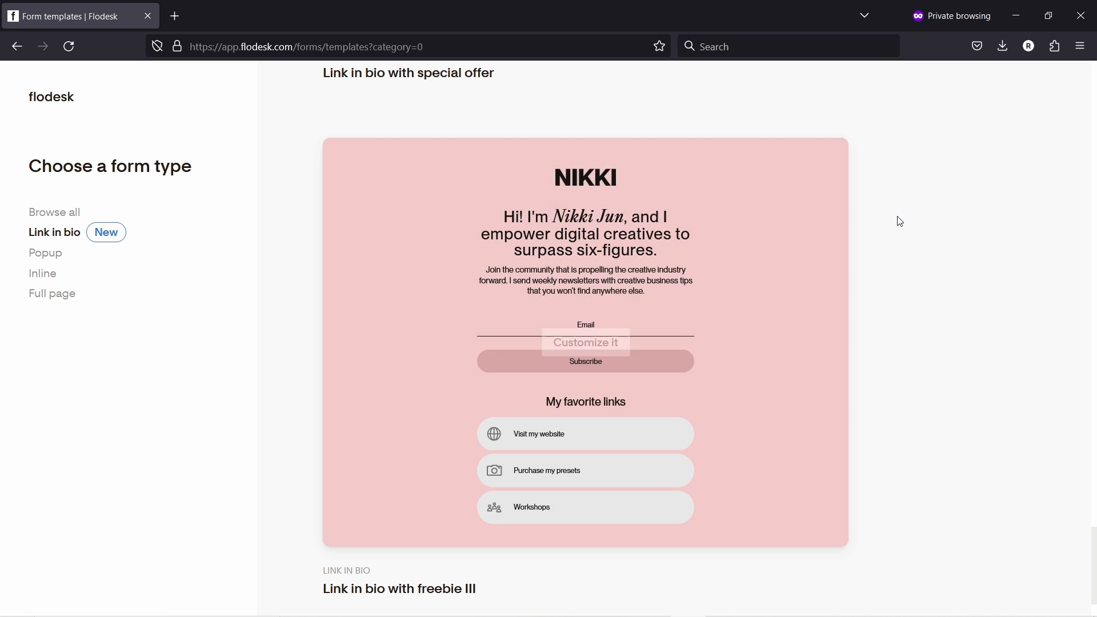
# - Switch to Full page templates and scroll through them
pyautogui.moveTo(573, 462)
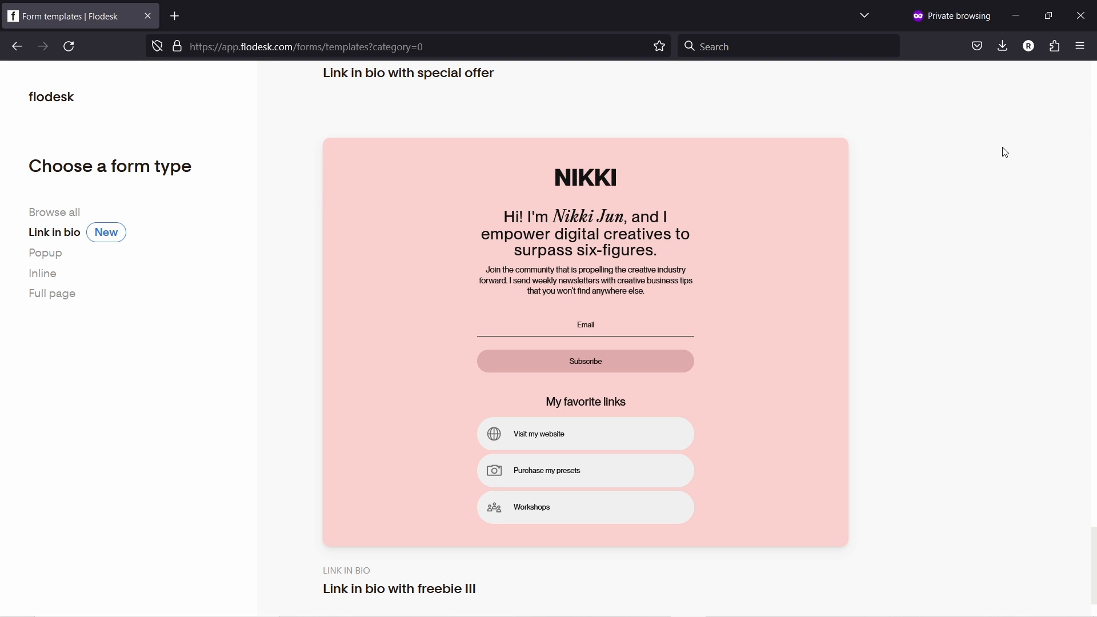
pyautogui.click(66, 297)
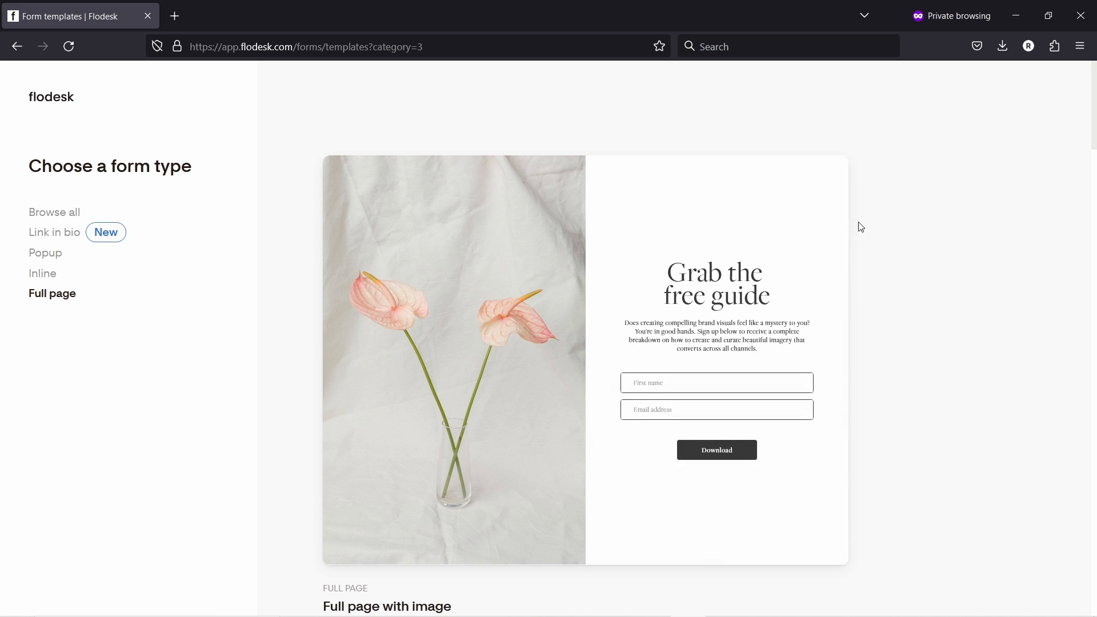
pyautogui.scroll(-5, 960, 245)
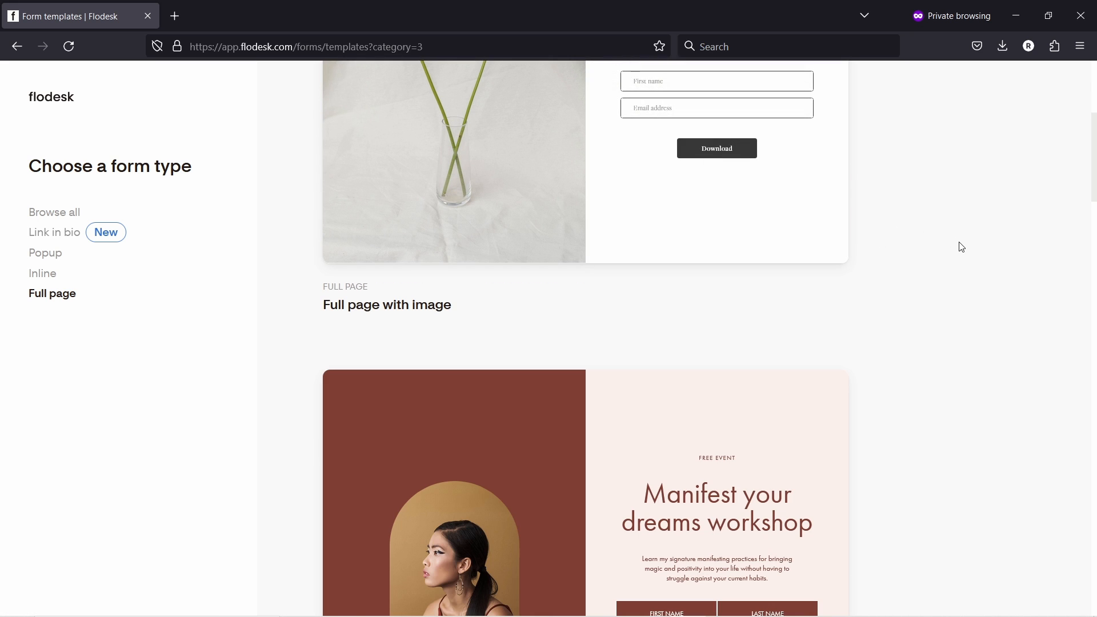
pyautogui.scroll(-3, 957, 261)
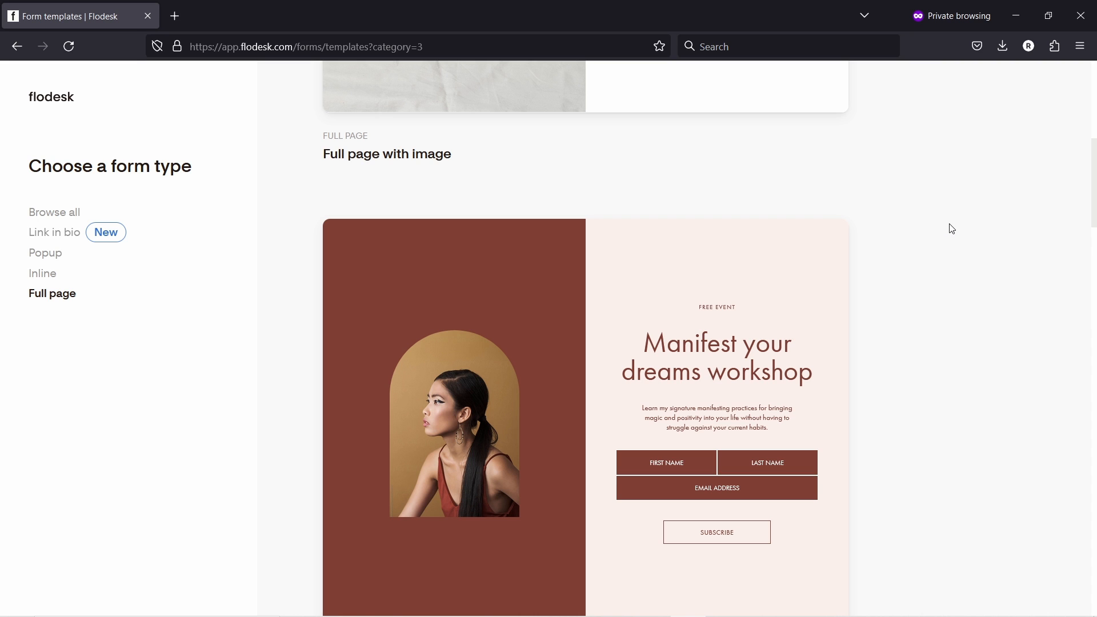
# - Filter to Inline form templates and browse Ribbon banner and Inline with image designs
pyautogui.click(42, 273)
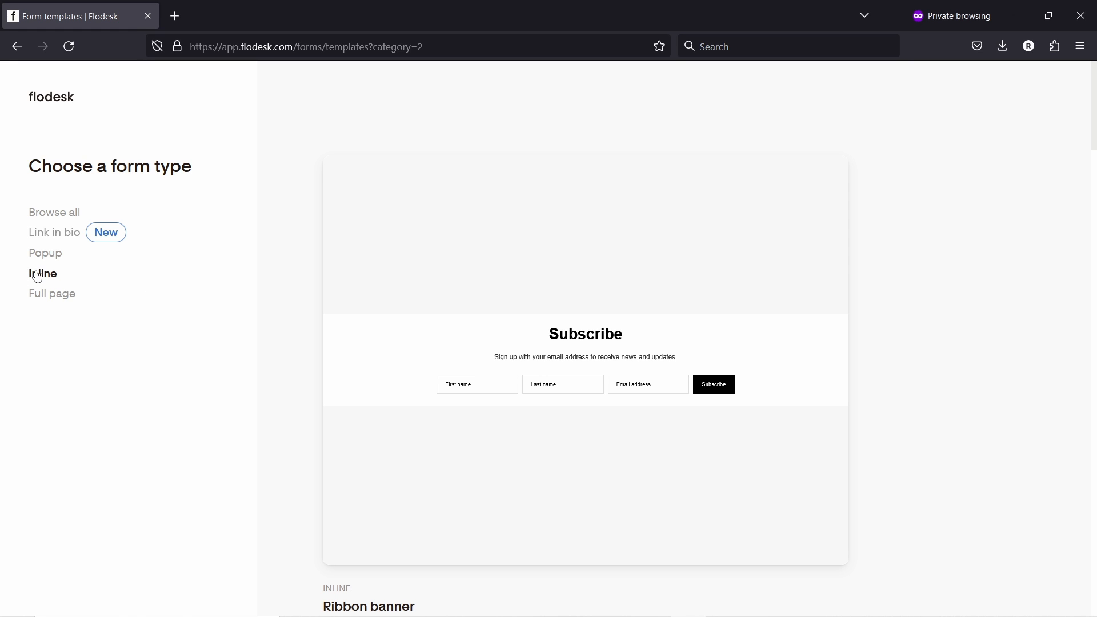
pyautogui.scroll(-7, 1068, 199)
pyautogui.scroll(-5, 989, 217)
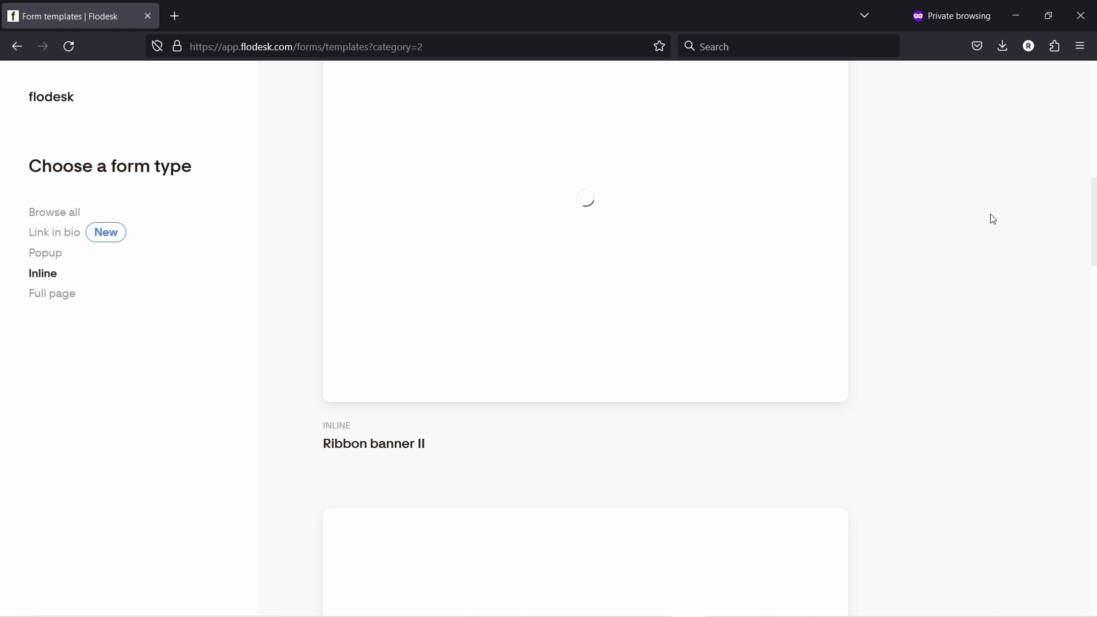
pyautogui.scroll(-7, 886, 207)
pyautogui.scroll(-5, 893, 219)
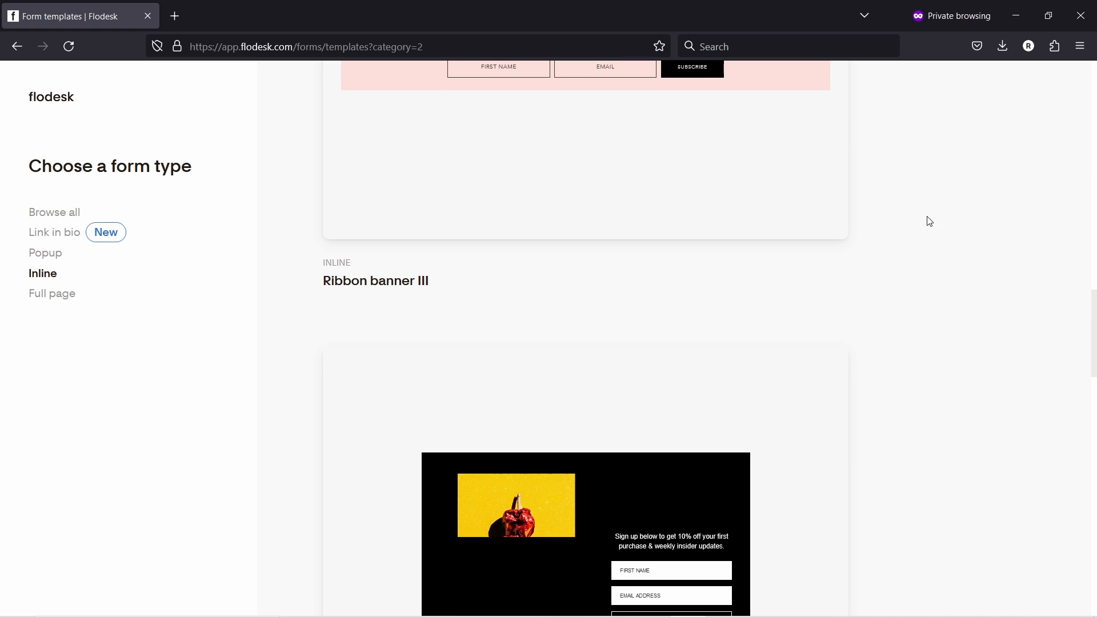
pyautogui.scroll(-12, 931, 237)
pyautogui.scroll(-11, 921, 225)
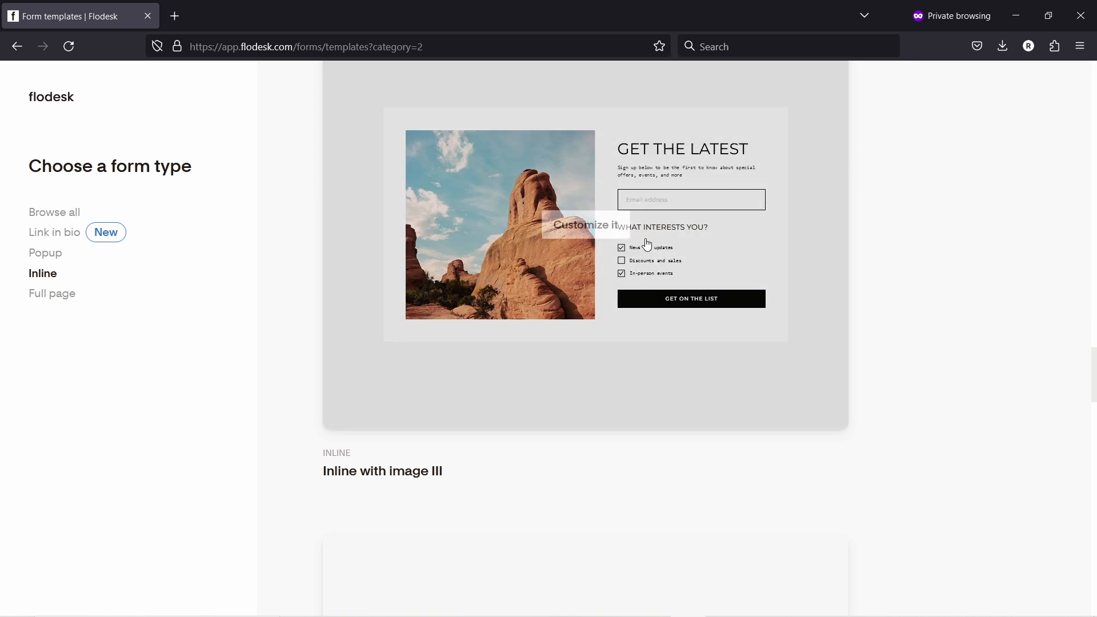
pyautogui.scroll(11, 838, 247)
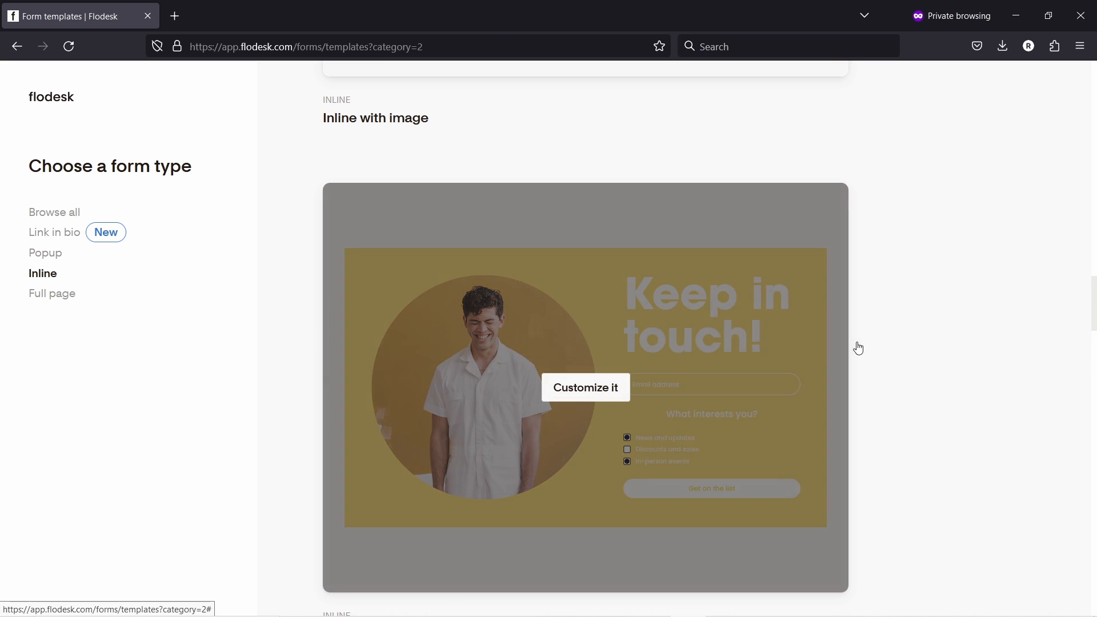
# - Create a form from the Inline with image template linked to the 'interested in email' segment
pyautogui.scroll(-6, 975, 312)
pyautogui.scroll(6, 667, 294)
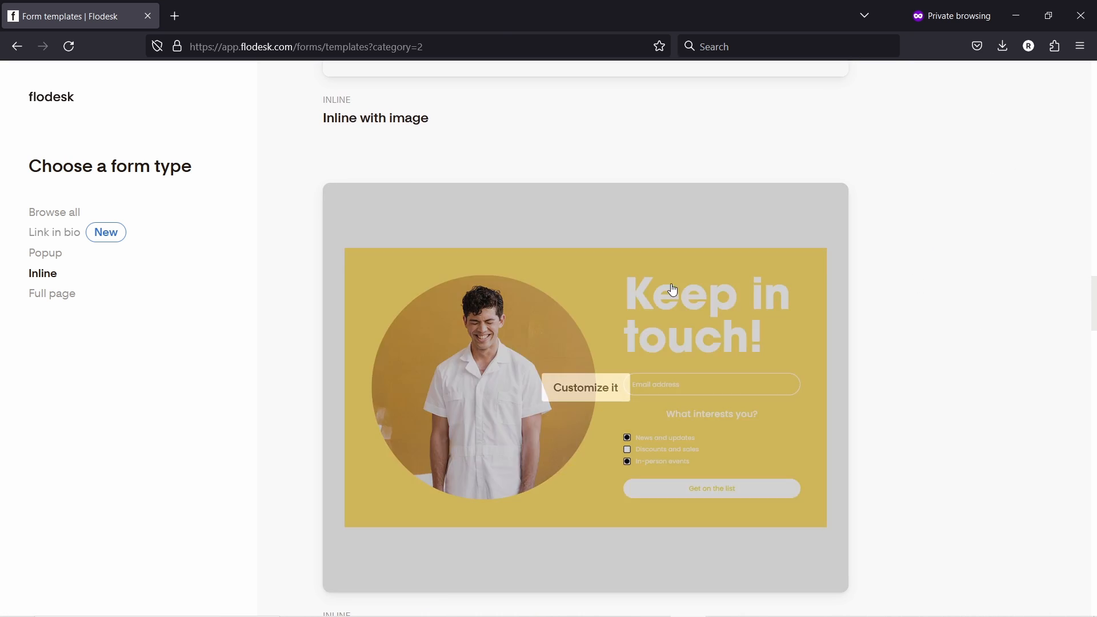
pyautogui.click(653, 301)
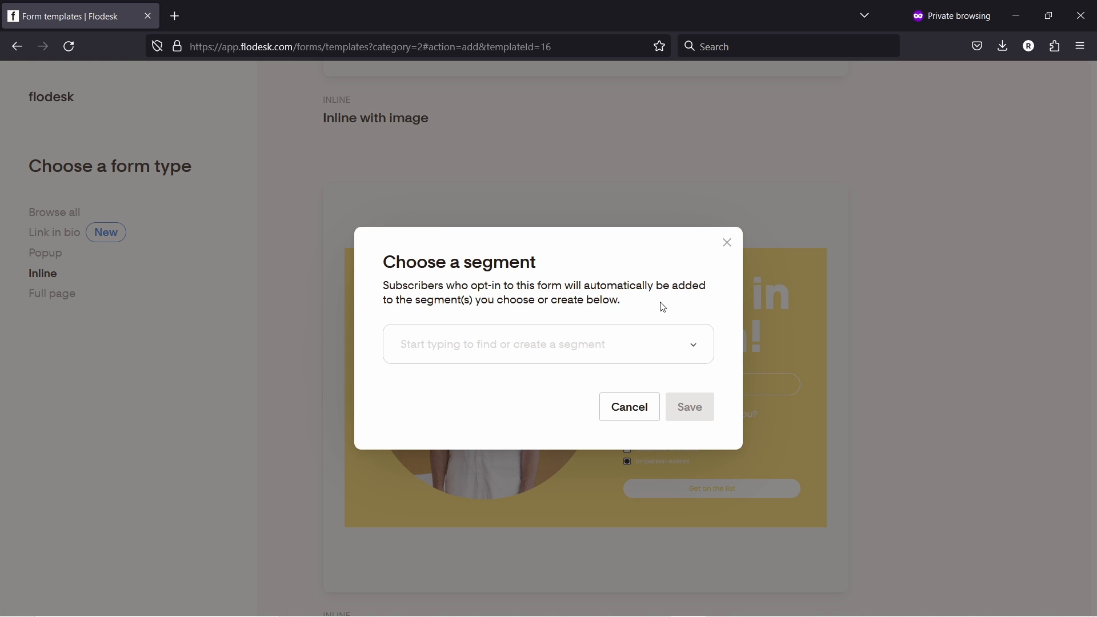
pyautogui.click(510, 342)
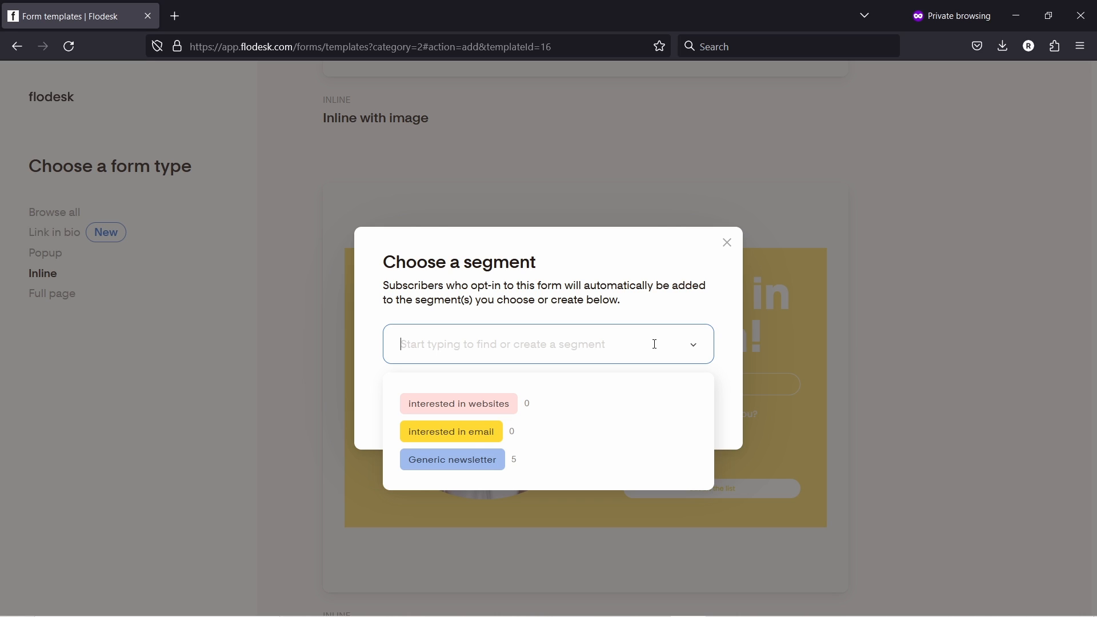
pyautogui.click(463, 433)
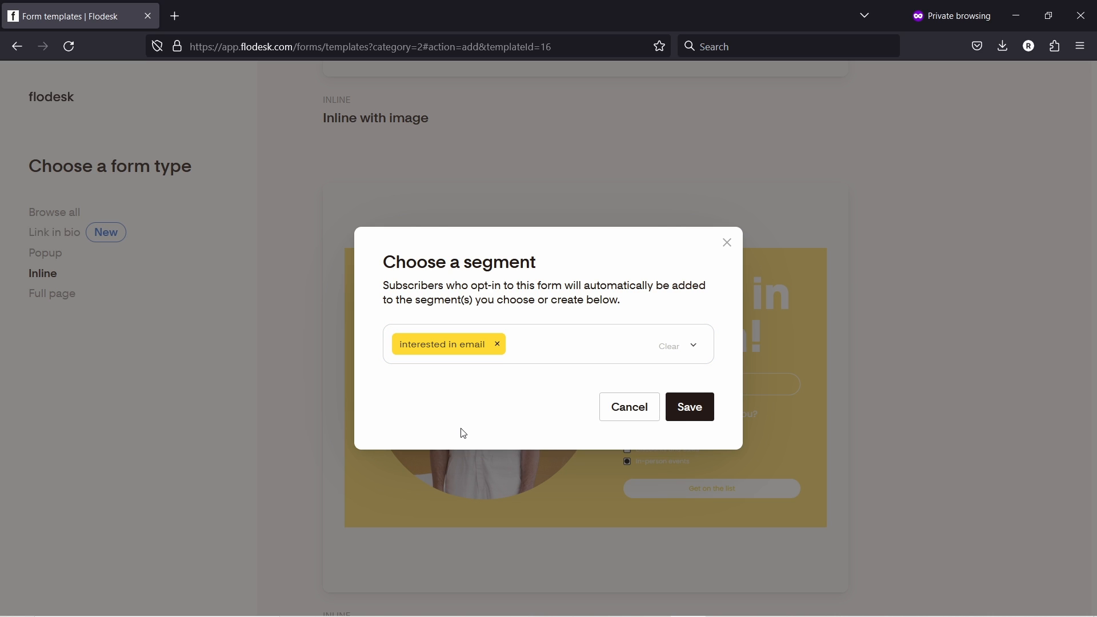
pyautogui.click(703, 413)
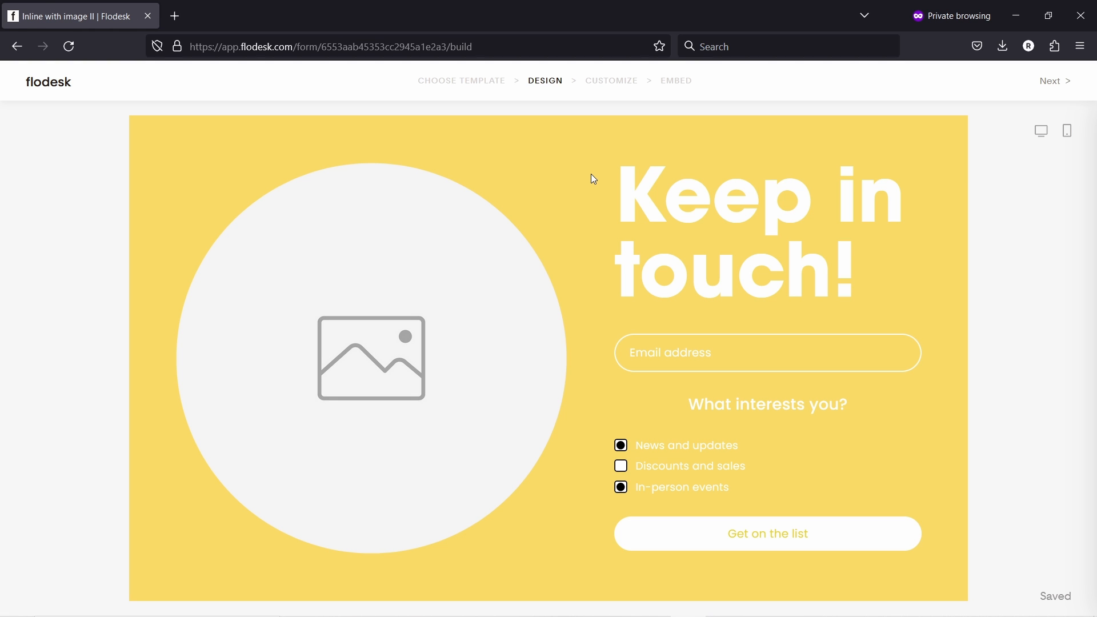
# - Upload the avoid-spam-folder image into the form, make it square and reposition it
pyautogui.click(433, 257)
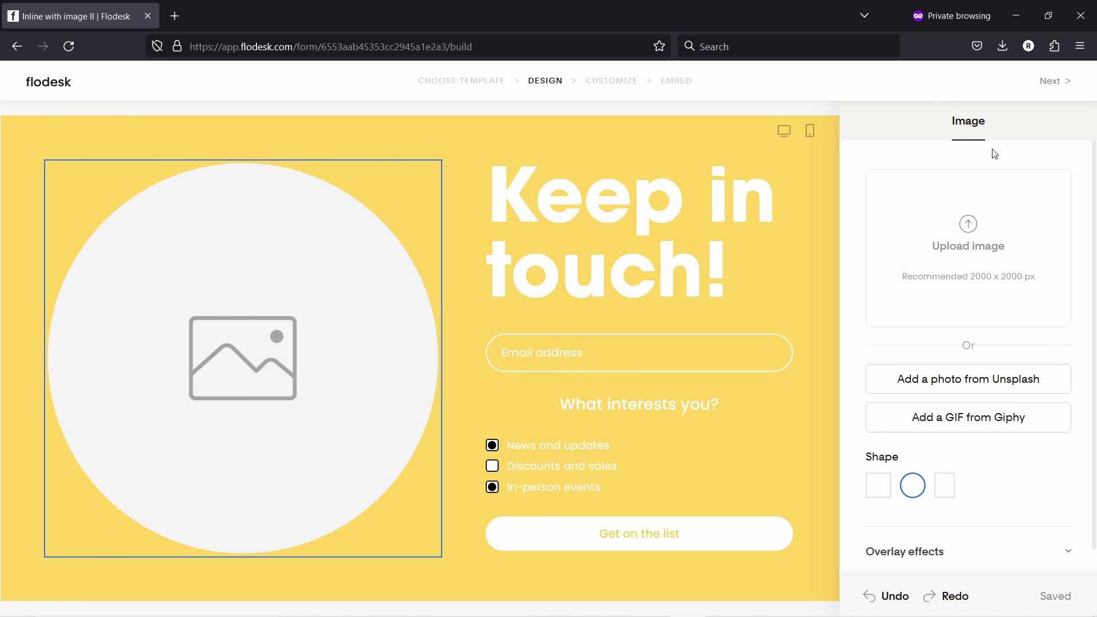
pyautogui.click(970, 245)
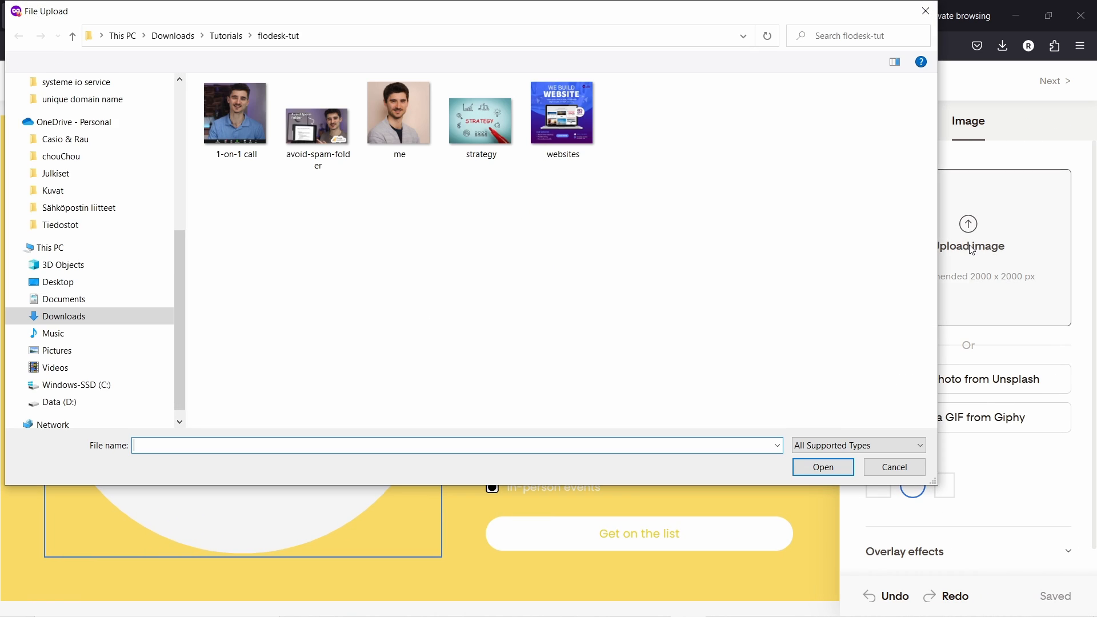
pyautogui.click(314, 127)
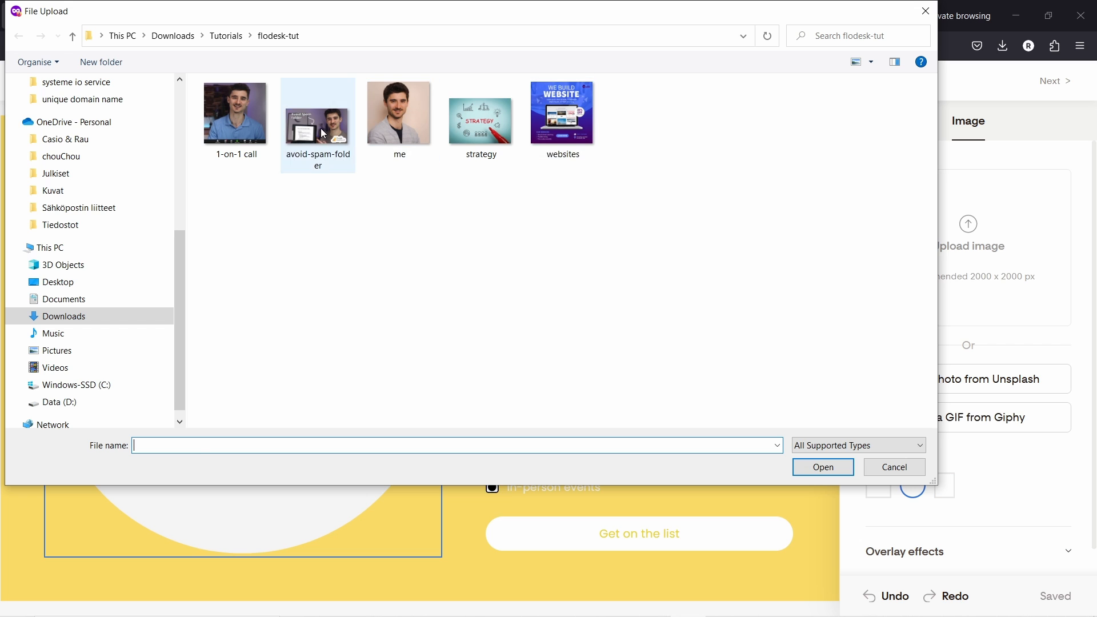
pyautogui.click(824, 469)
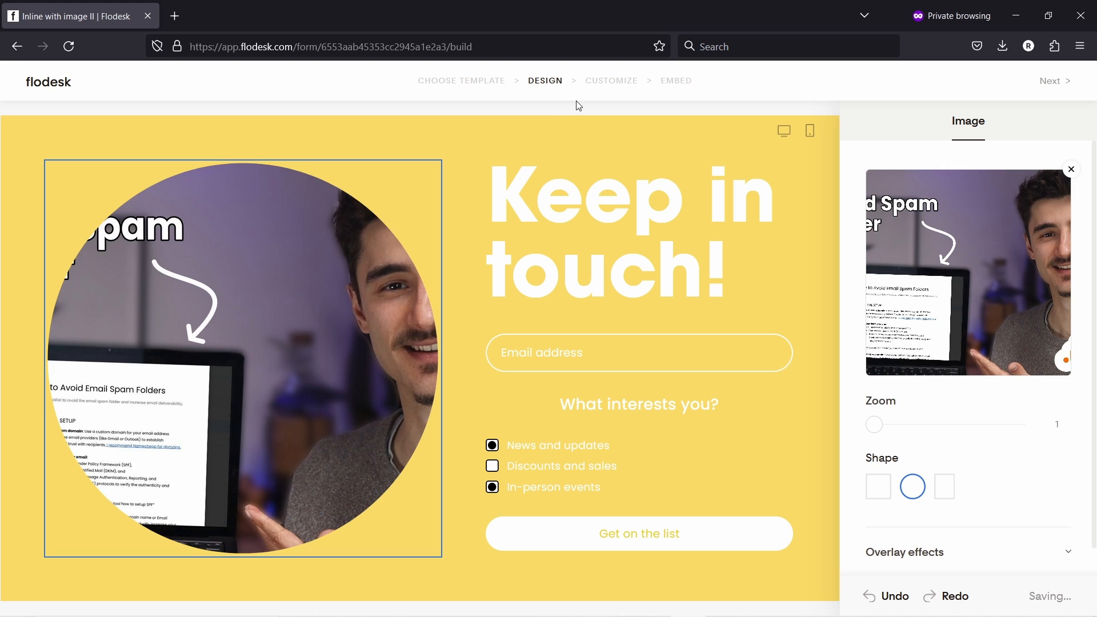
pyautogui.click(884, 490)
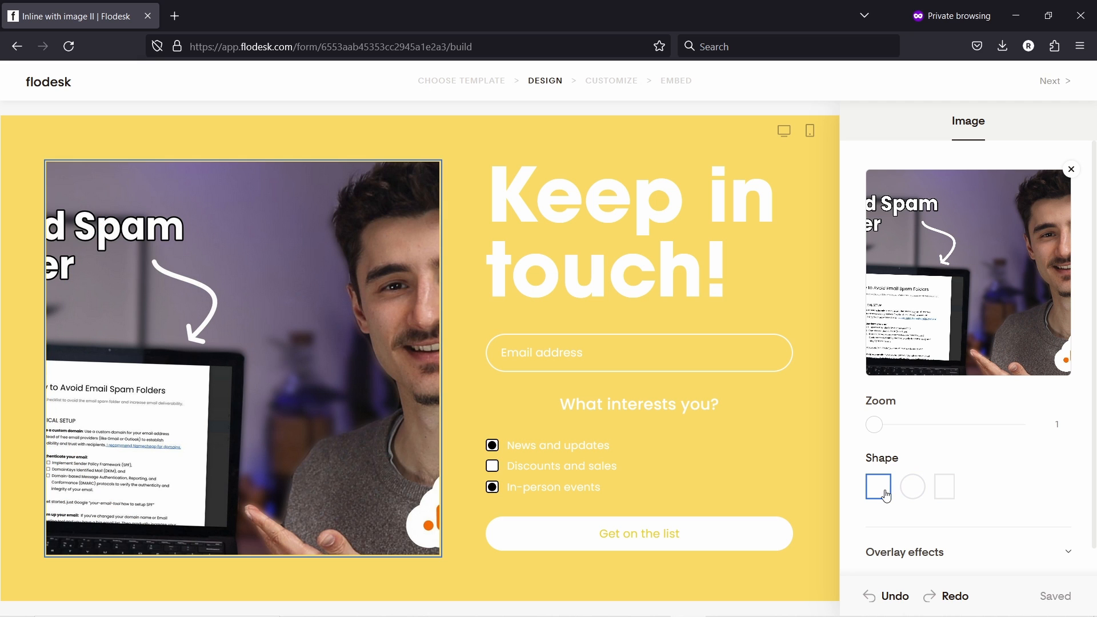
pyautogui.moveTo(1010, 269)
pyautogui.mouseDown()
pyautogui.moveTo(885, 259)
pyautogui.moveTo(1027, 255)
pyautogui.mouseUp()
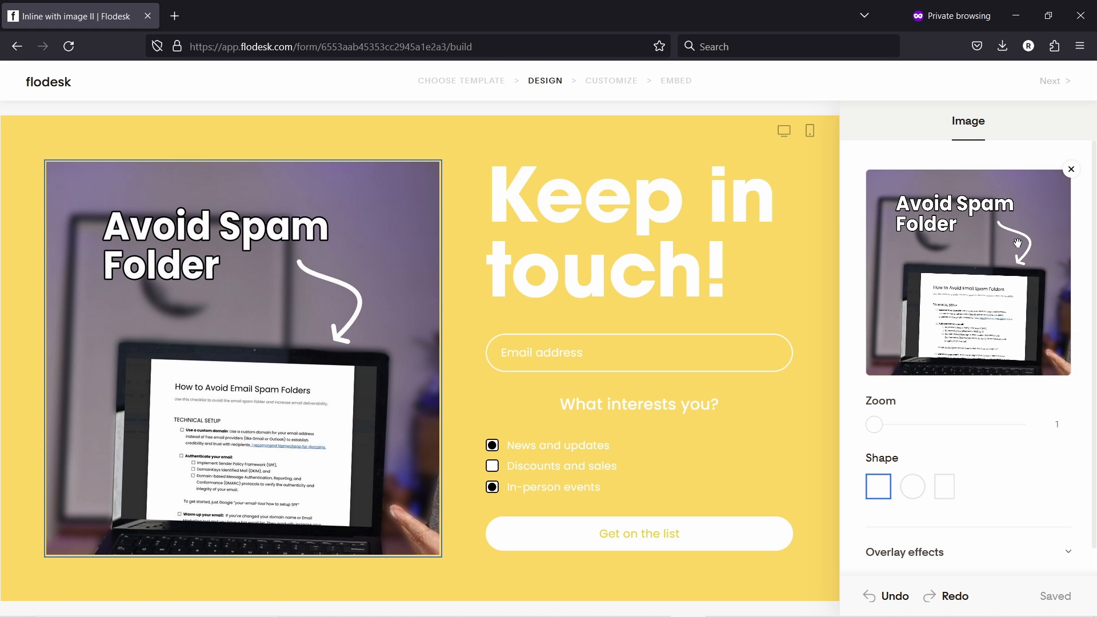
# - Retitle the heading 'Avoid Emails Going To Spam Checklist' and shrink its font size to 51
pyautogui.click(577, 194)
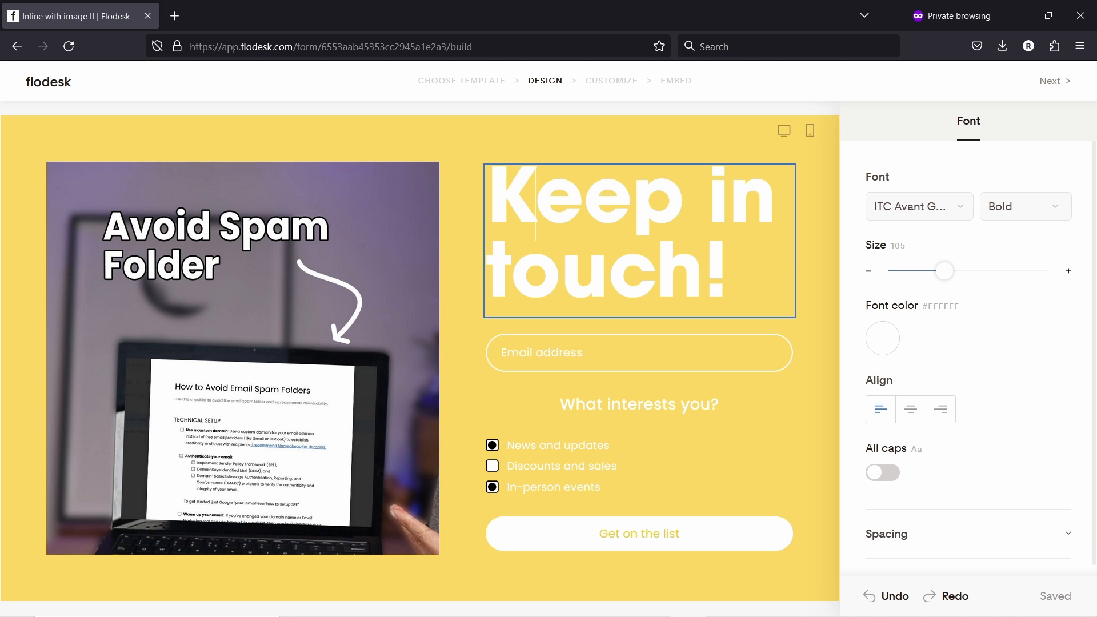
pyautogui.hotkey('ctrl', 'a')
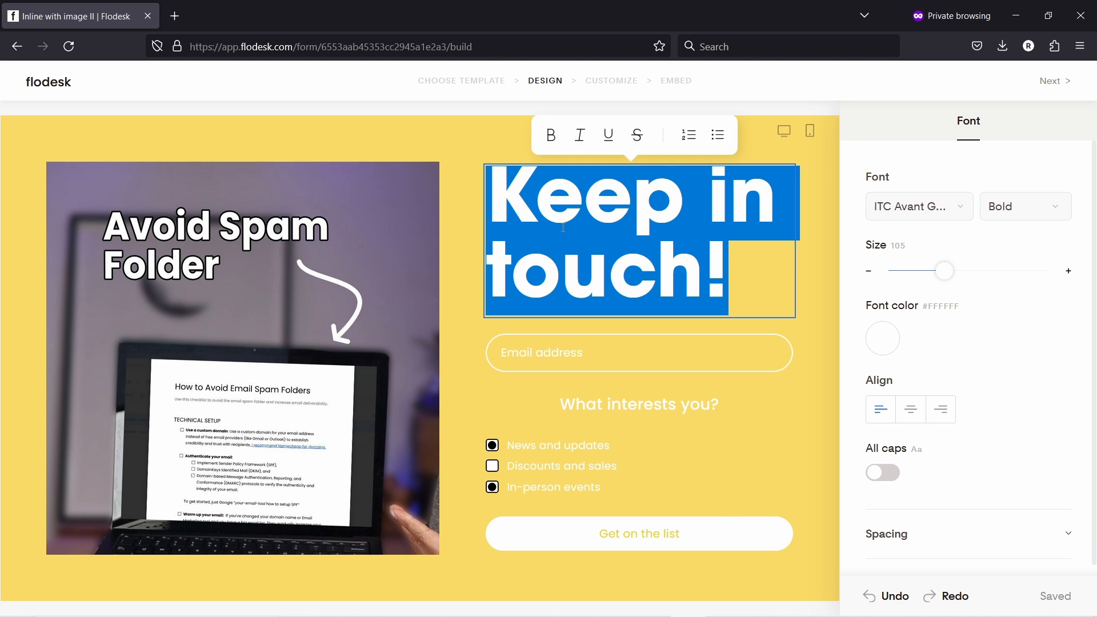
pyautogui.write('Avoid Emails Going To Spam Checklist')
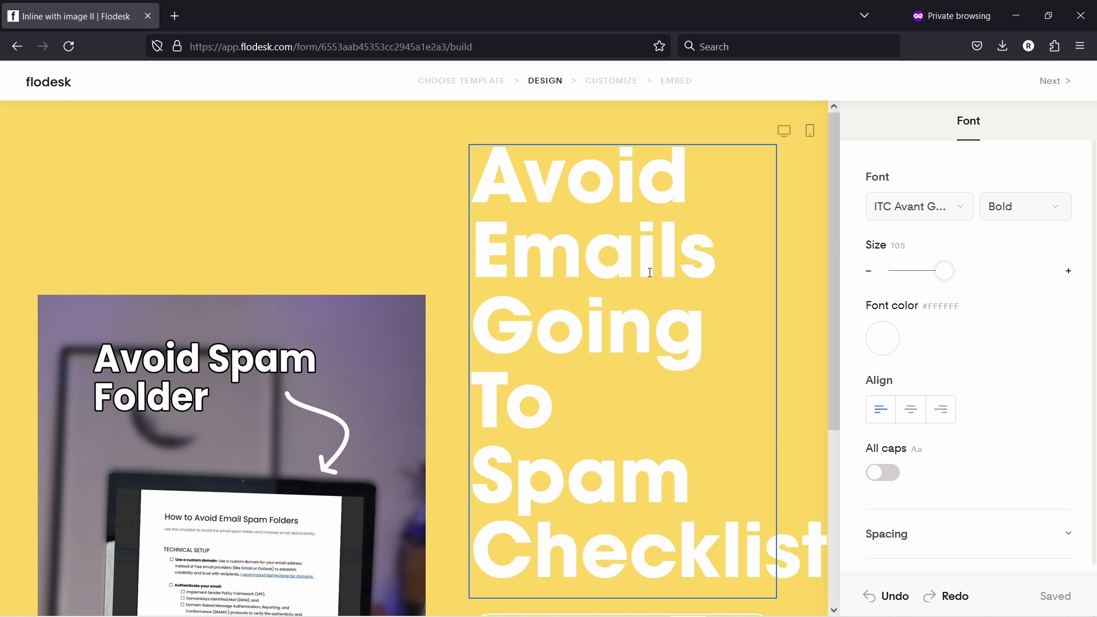
pyautogui.moveTo(948, 272); pyautogui.dragTo(916, 271)
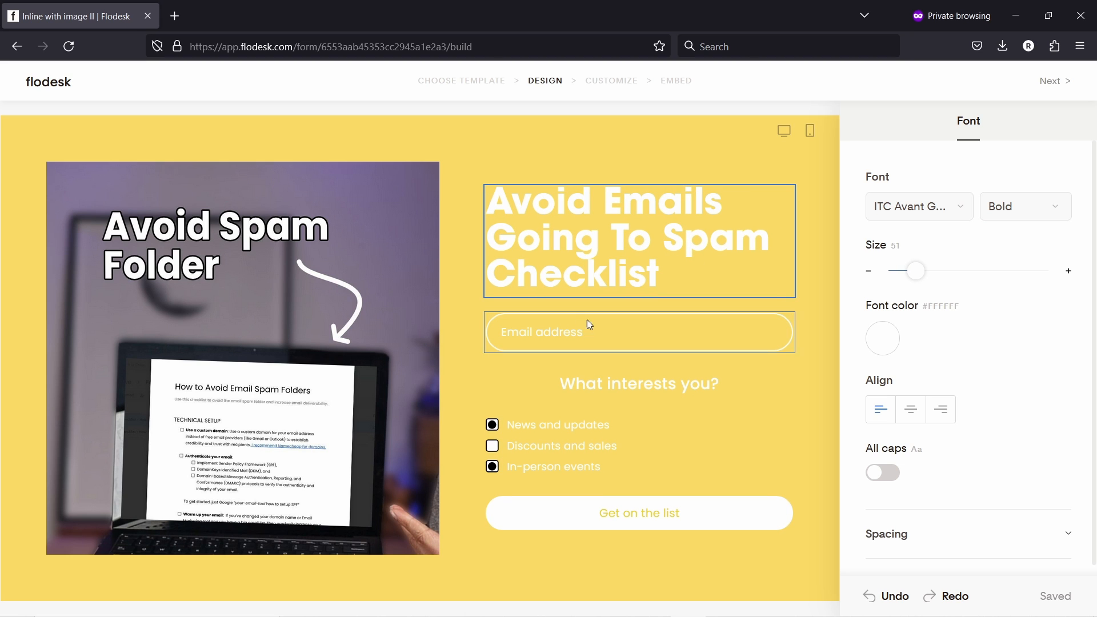
pyautogui.click(571, 338)
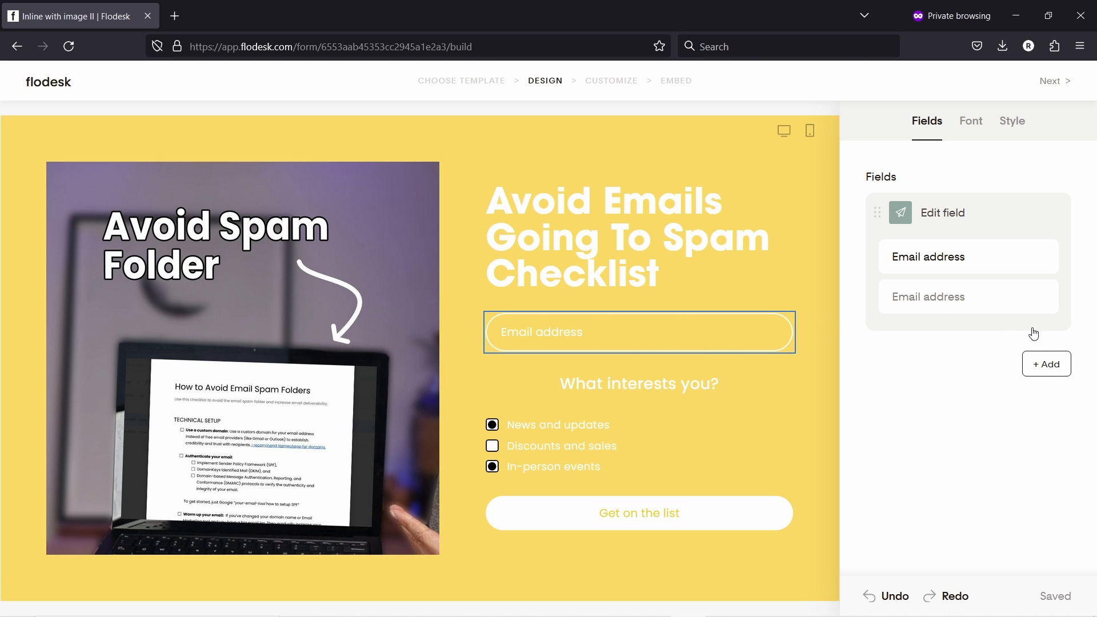
# - Add a First name field and move it above the Email address field
pyautogui.click(985, 267)
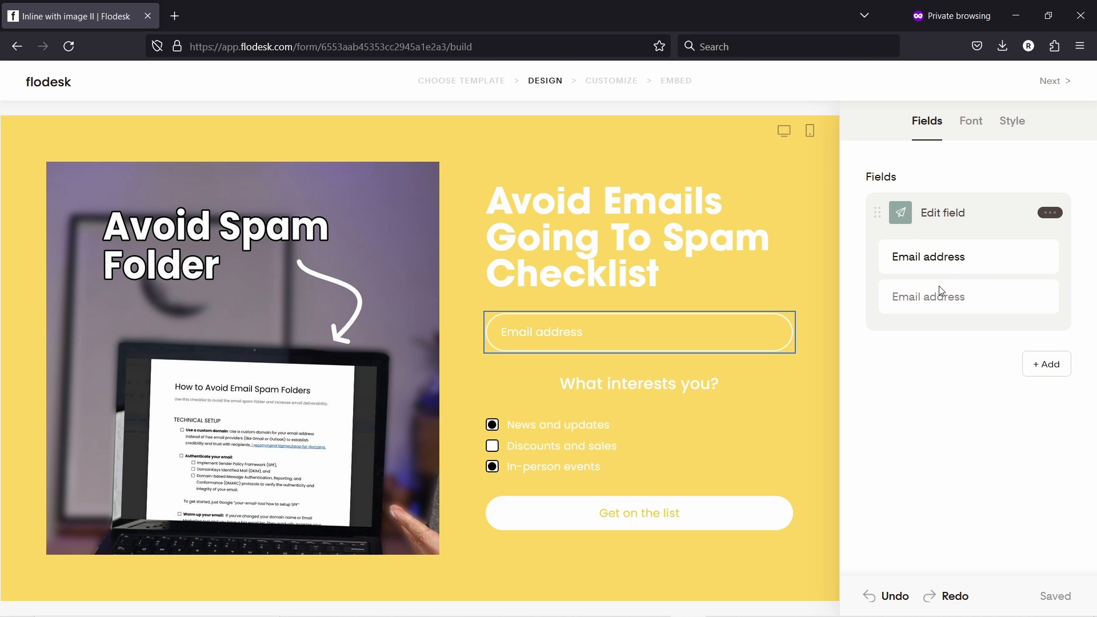
pyautogui.click(1047, 366)
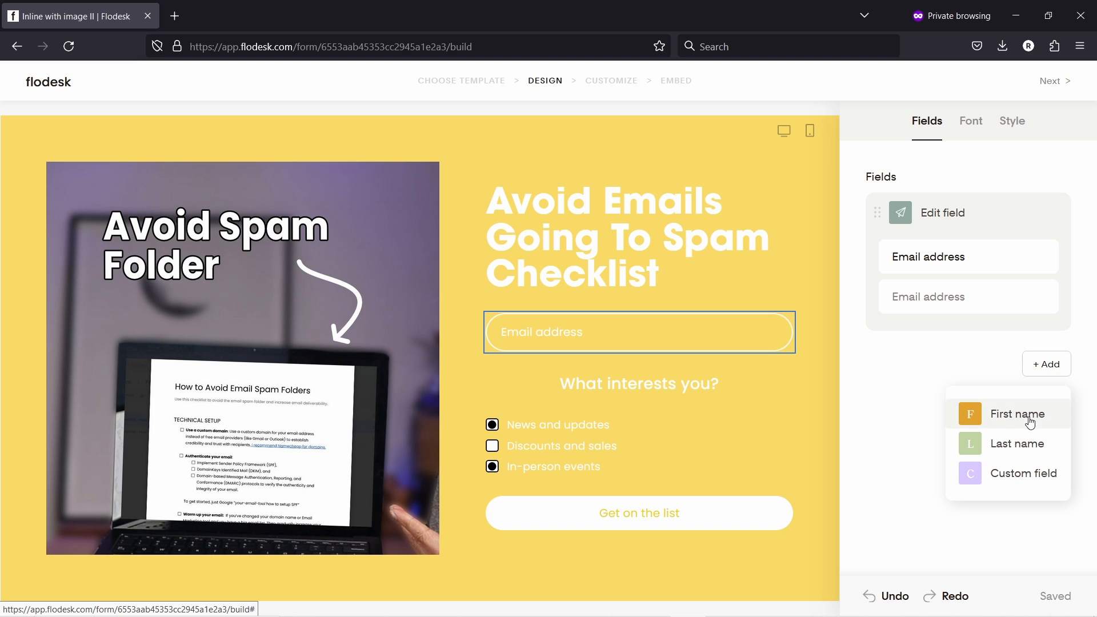
pyautogui.click(1039, 412)
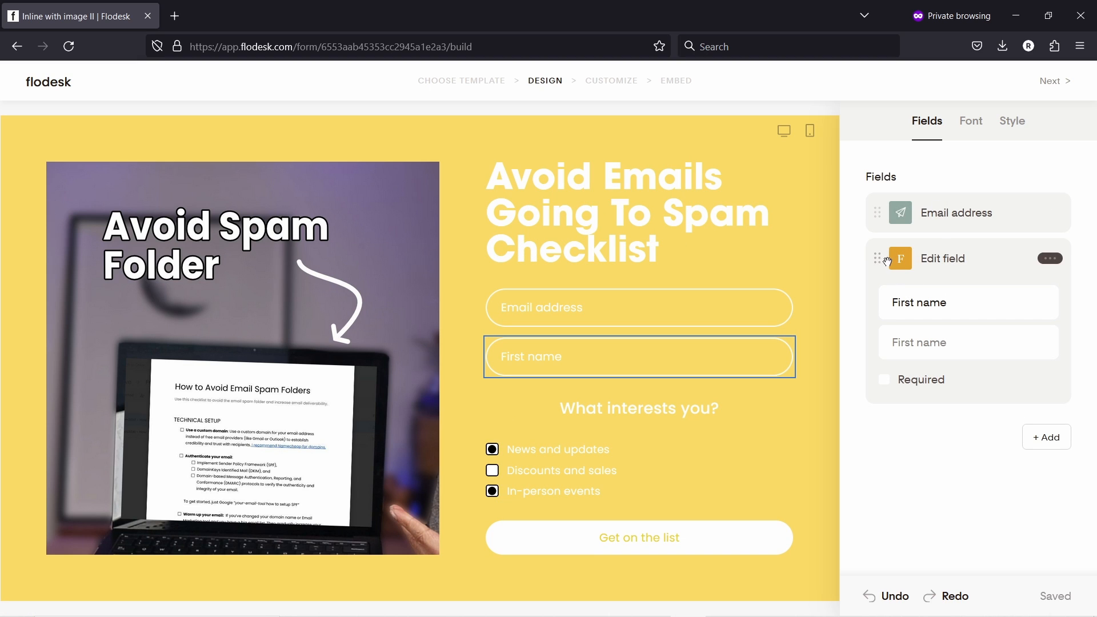
pyautogui.moveTo(878, 259); pyautogui.dragTo(890, 199)
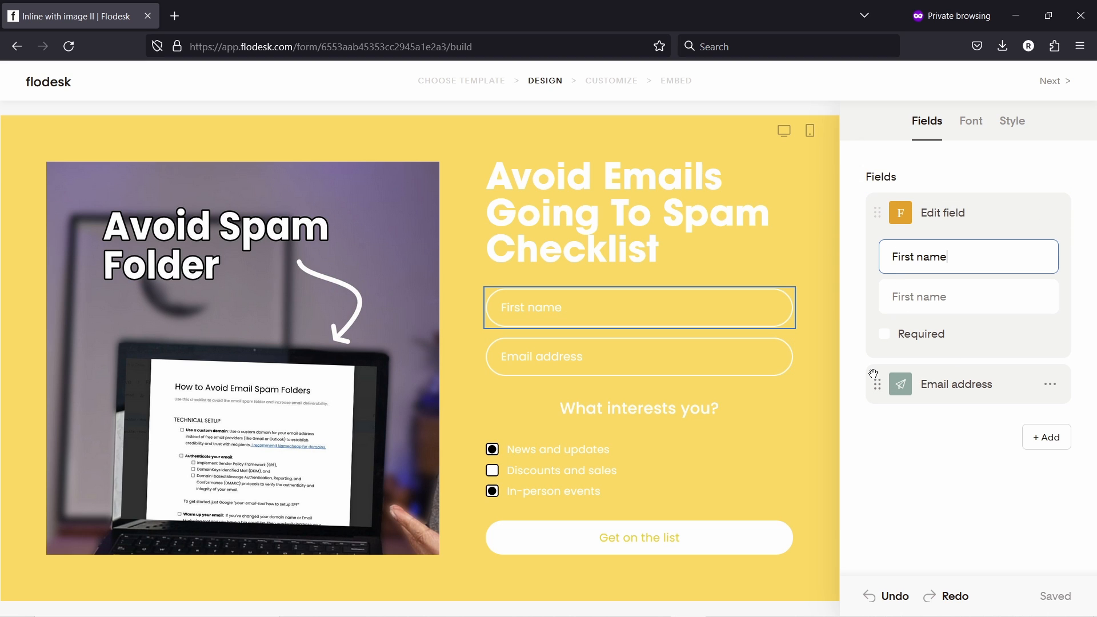
pyautogui.click(957, 429)
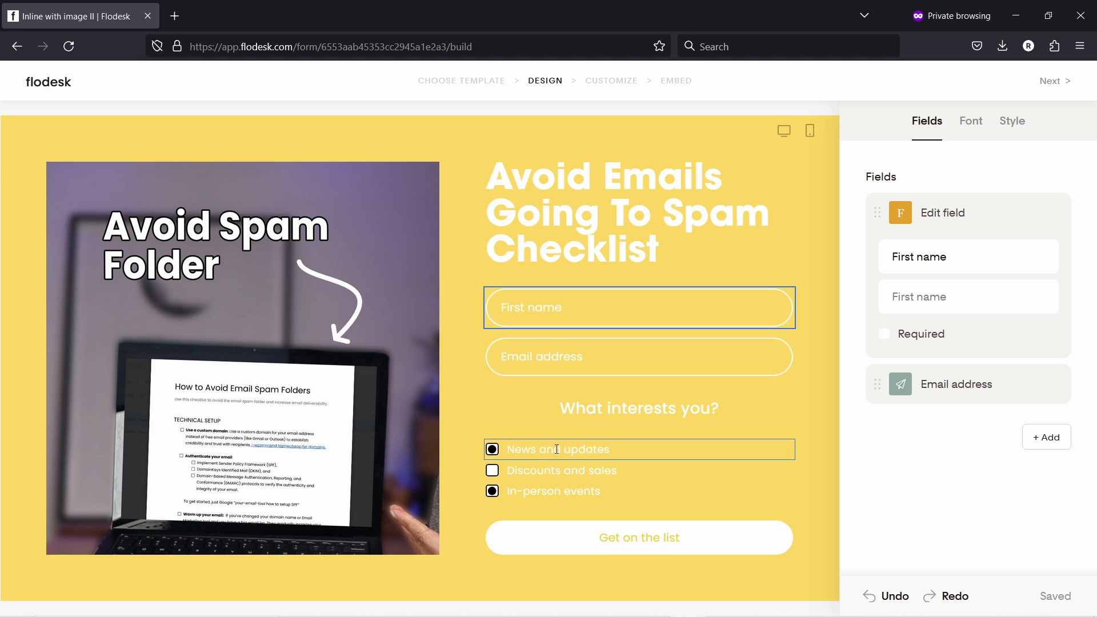
pyautogui.click(639, 449)
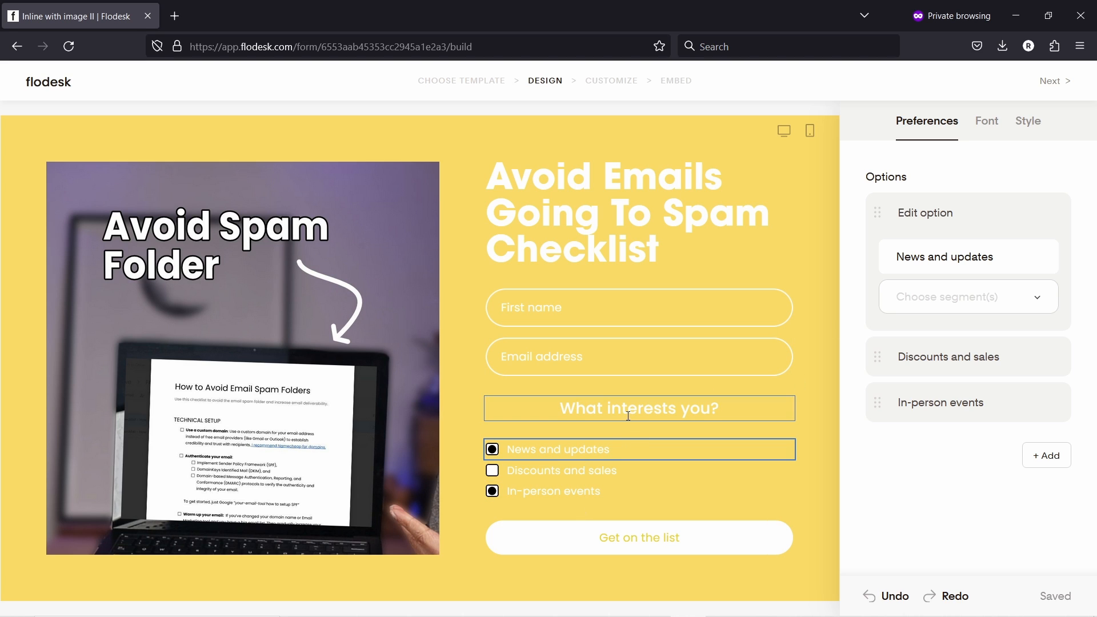
pyautogui.click(455, 133)
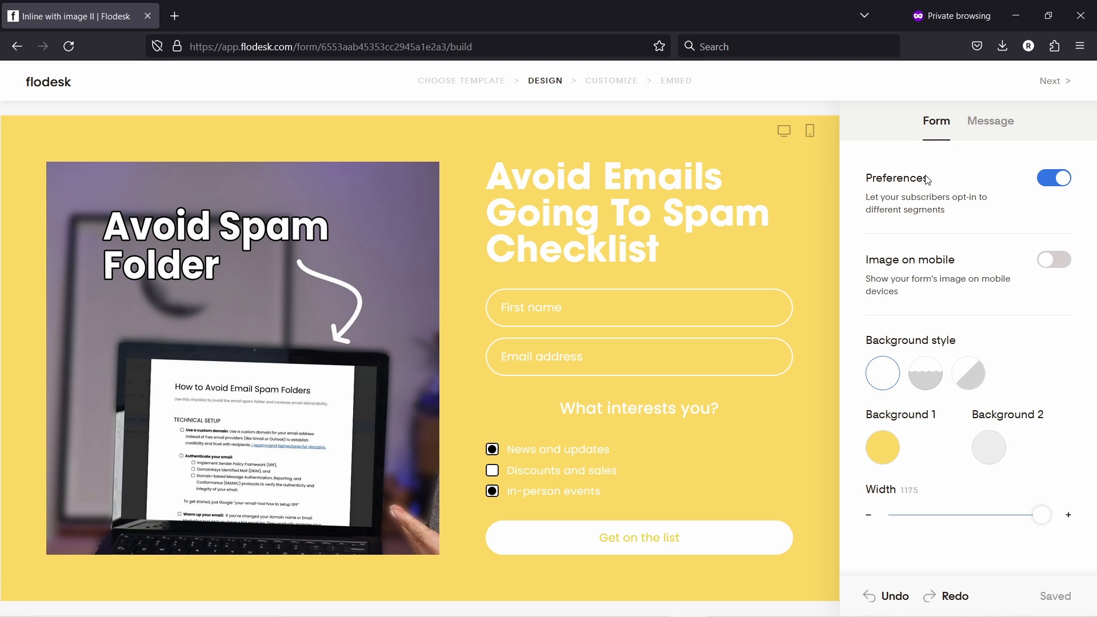
# - Switch off the Preferences checkboxes and set the form background to pale pink #F7EDEB
pyautogui.click(1063, 178)
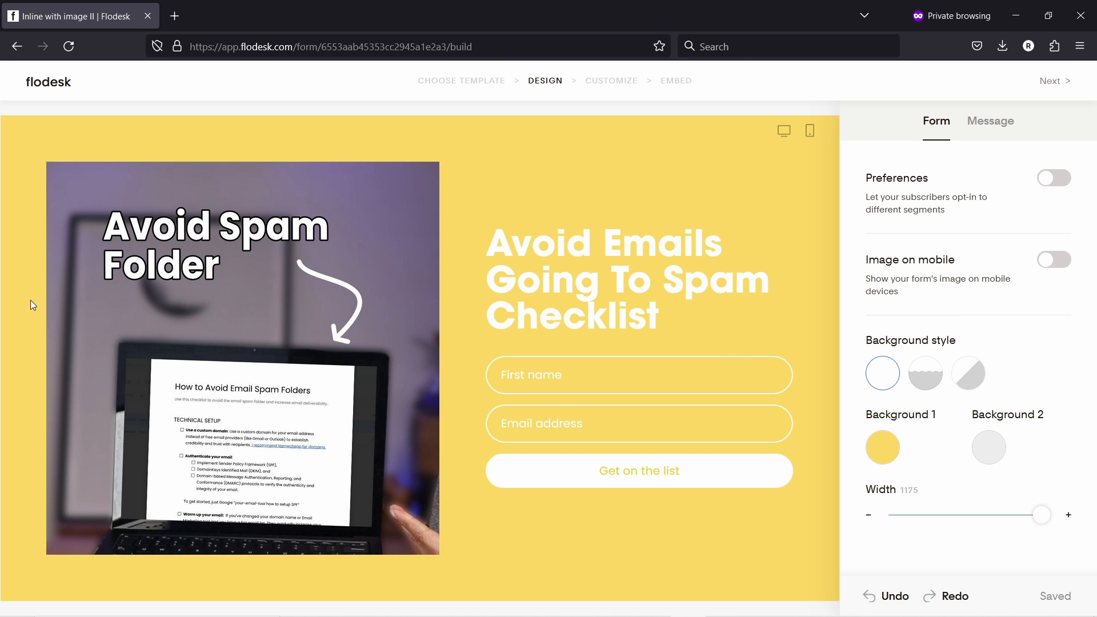
pyautogui.click(886, 450)
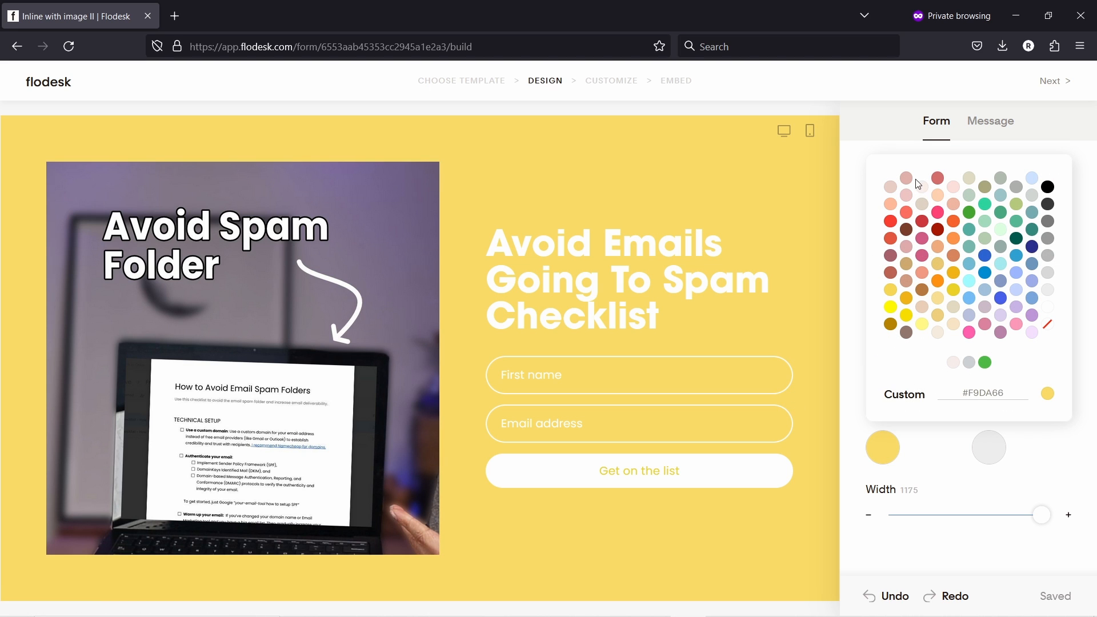
pyautogui.click(953, 363)
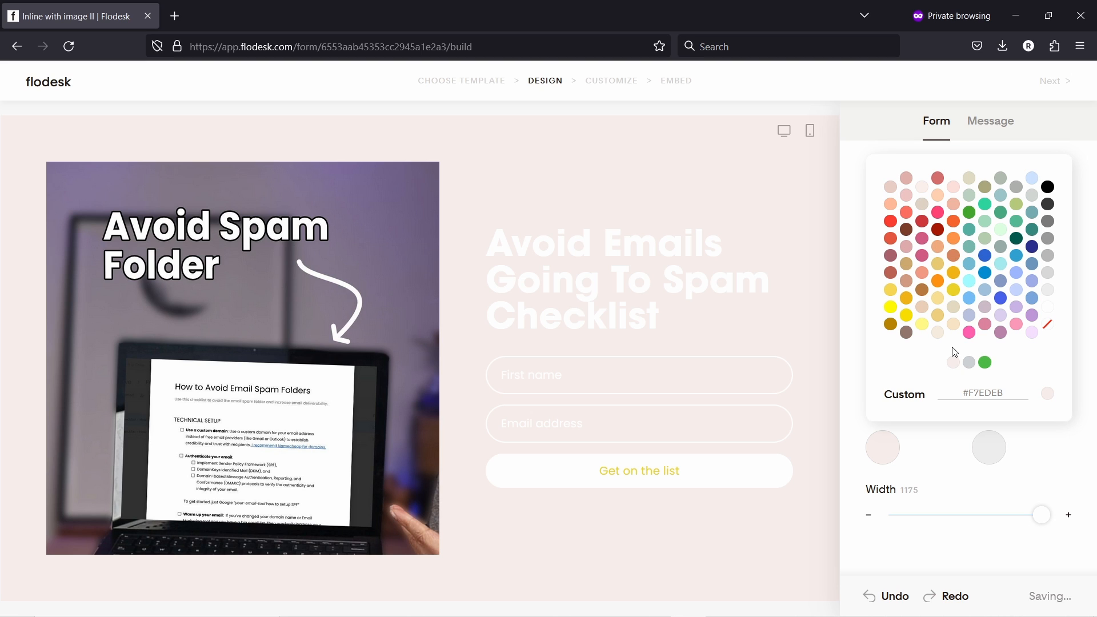
pyautogui.click(969, 364)
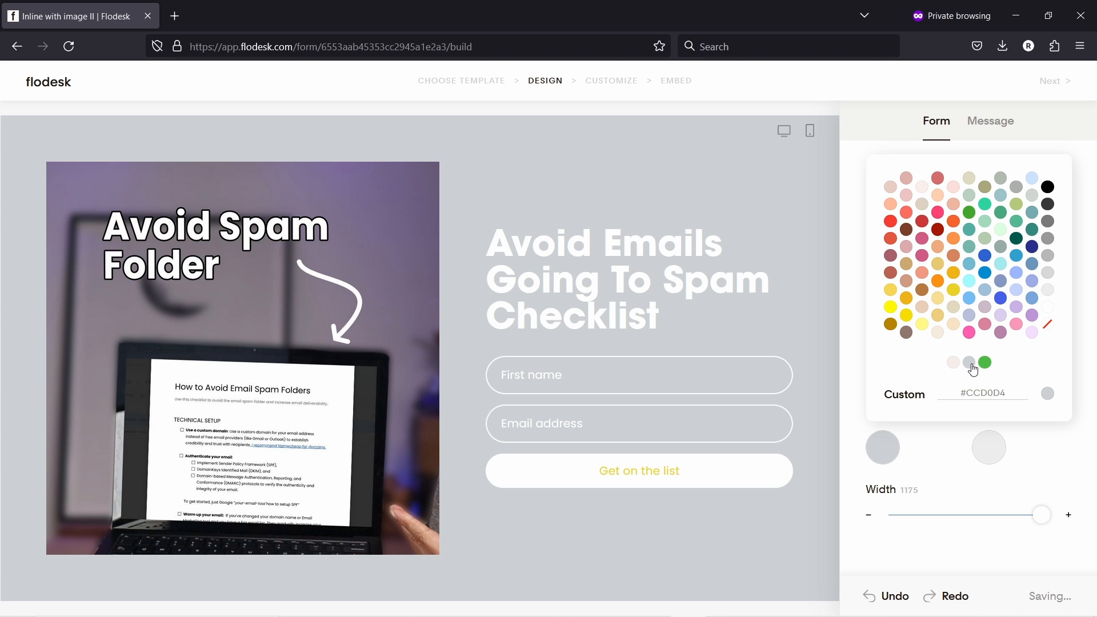
pyautogui.click(952, 363)
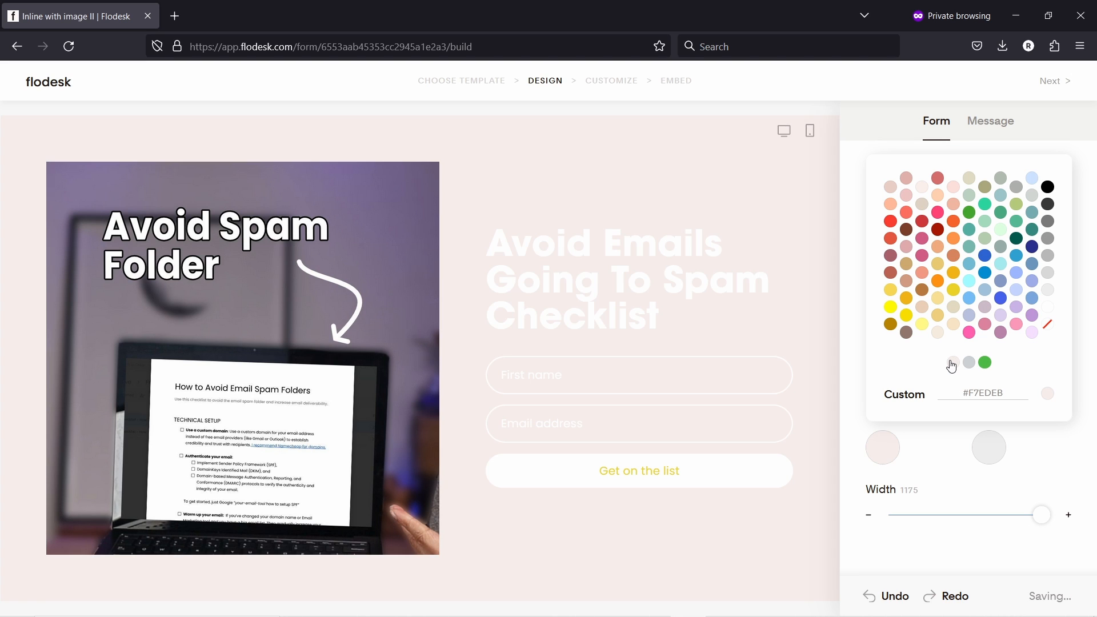
# - Make the checklist heading text dark grey
pyautogui.click(538, 261)
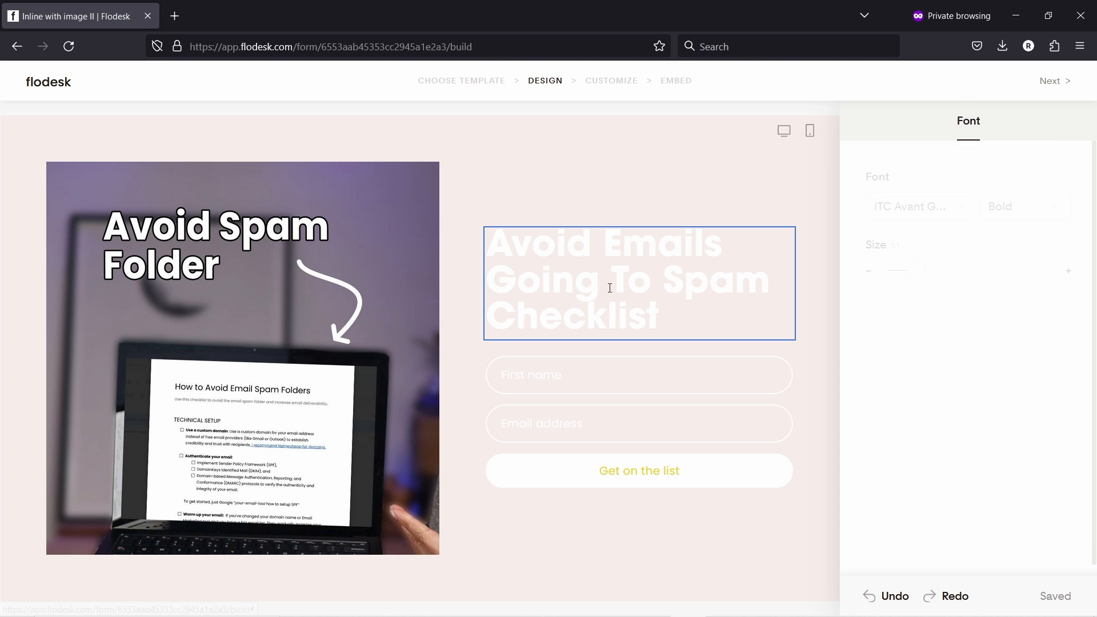
pyautogui.moveTo(663, 314); pyautogui.dragTo(487, 243)
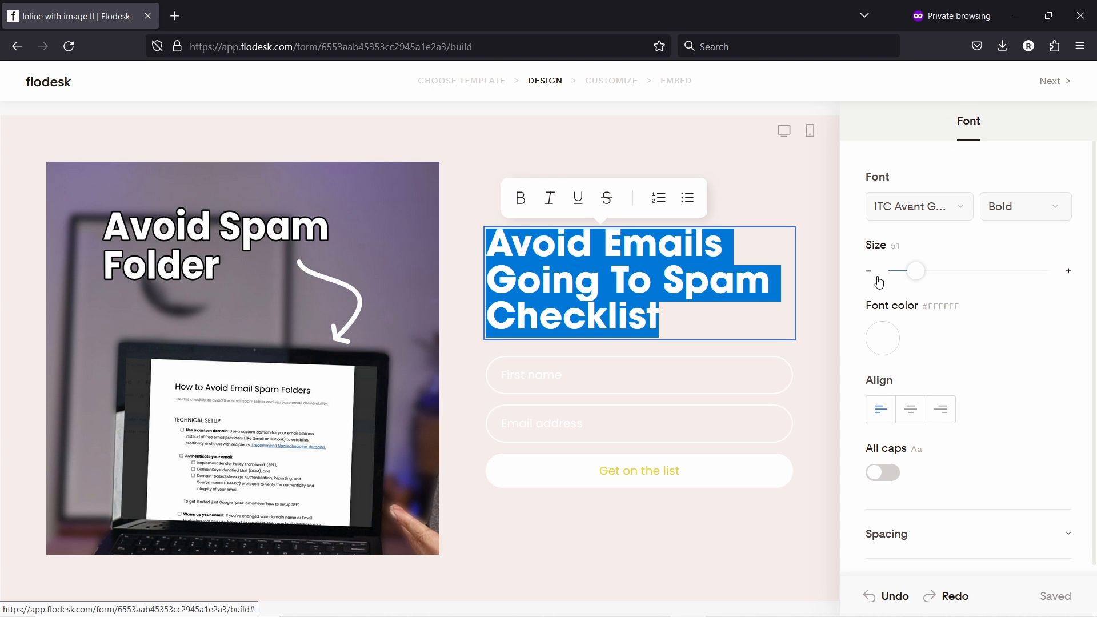
pyautogui.click(897, 345)
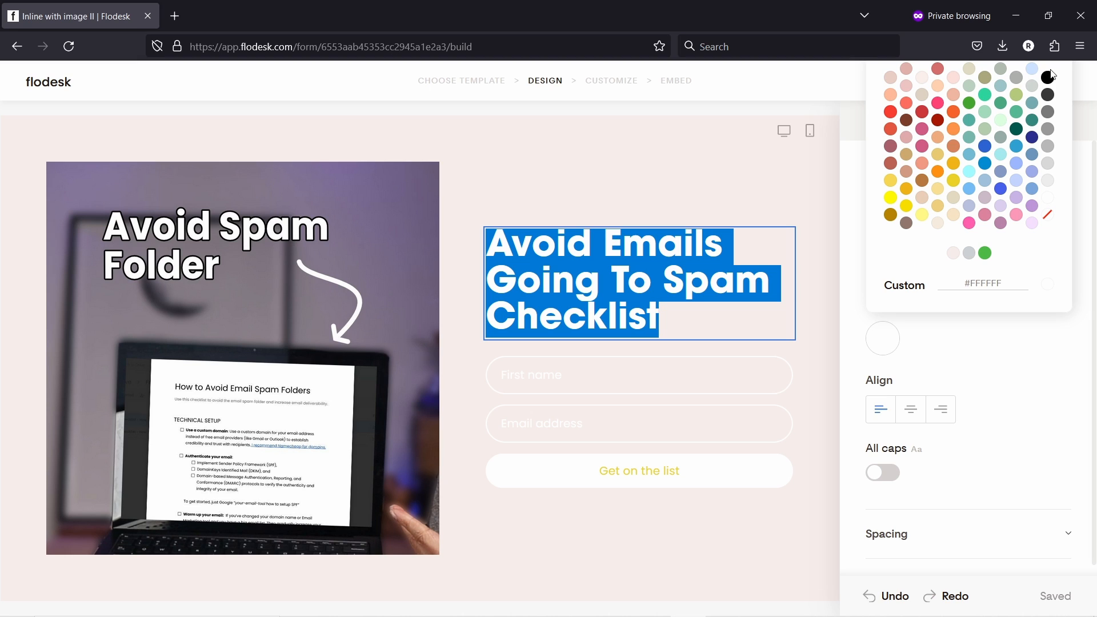
pyautogui.click(1049, 96)
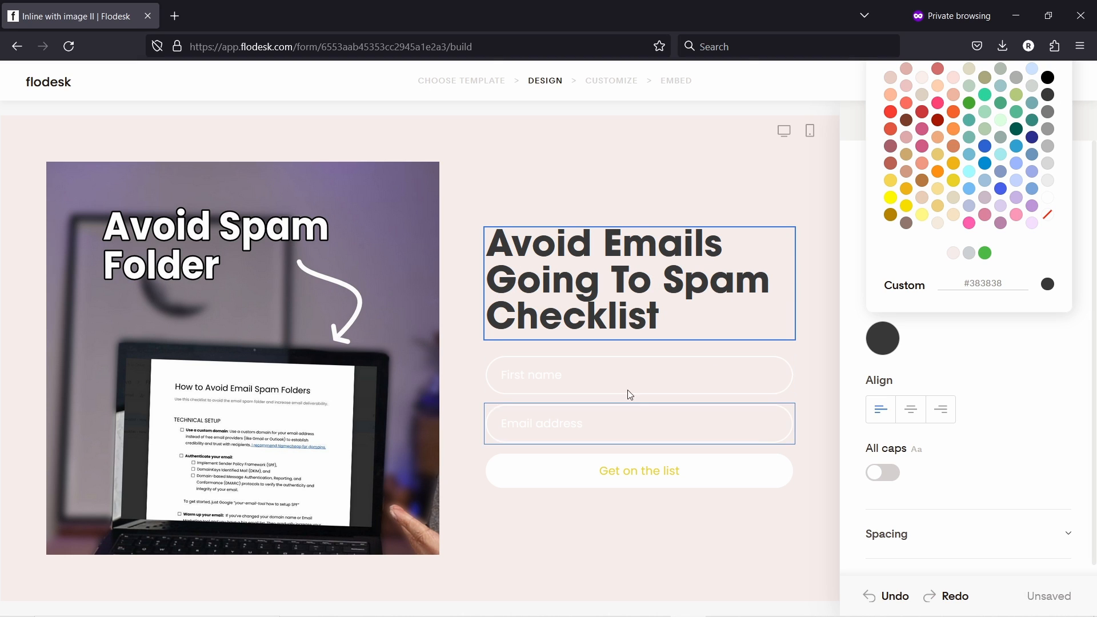
# - Give the form fields dark grey #383838 borders and text
pyautogui.click(606, 374)
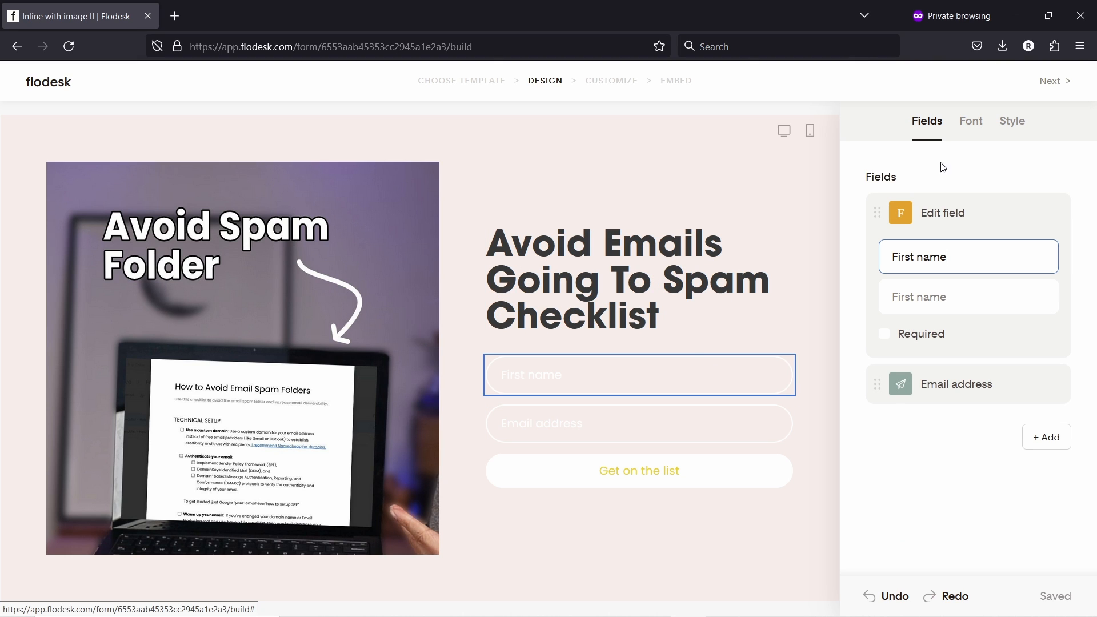
pyautogui.click(1012, 120)
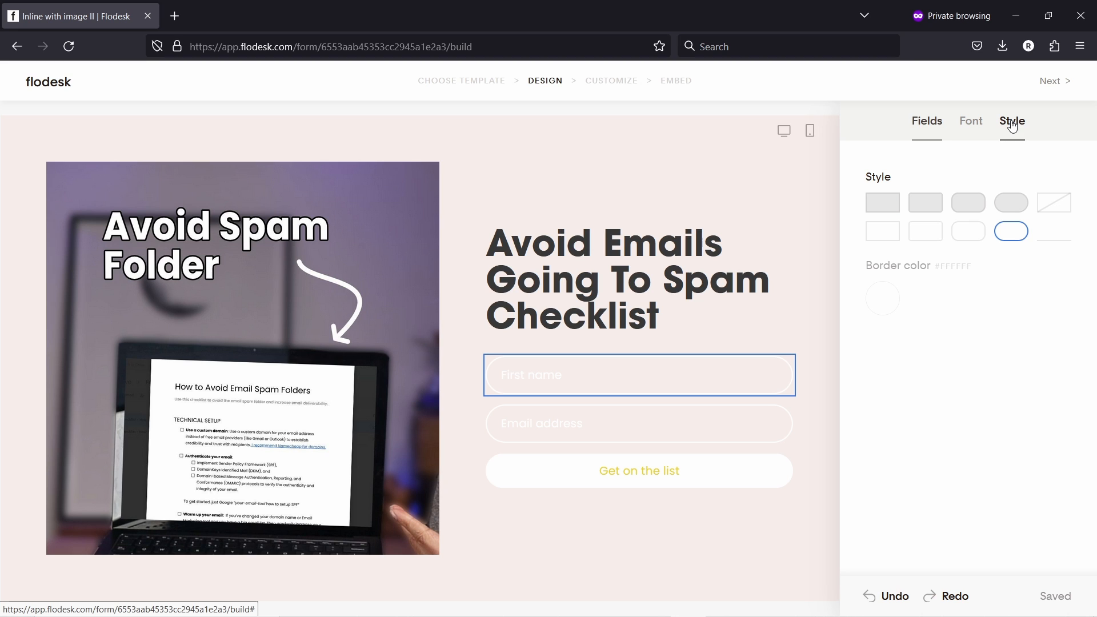
pyautogui.click(890, 295)
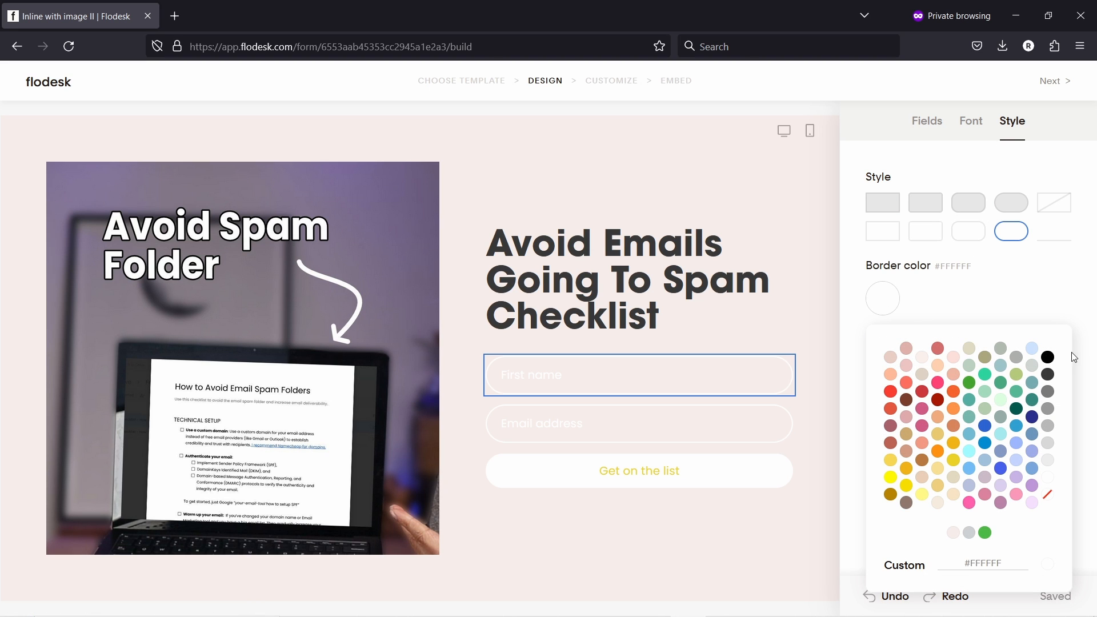
pyautogui.click(1049, 376)
pyautogui.click(997, 287)
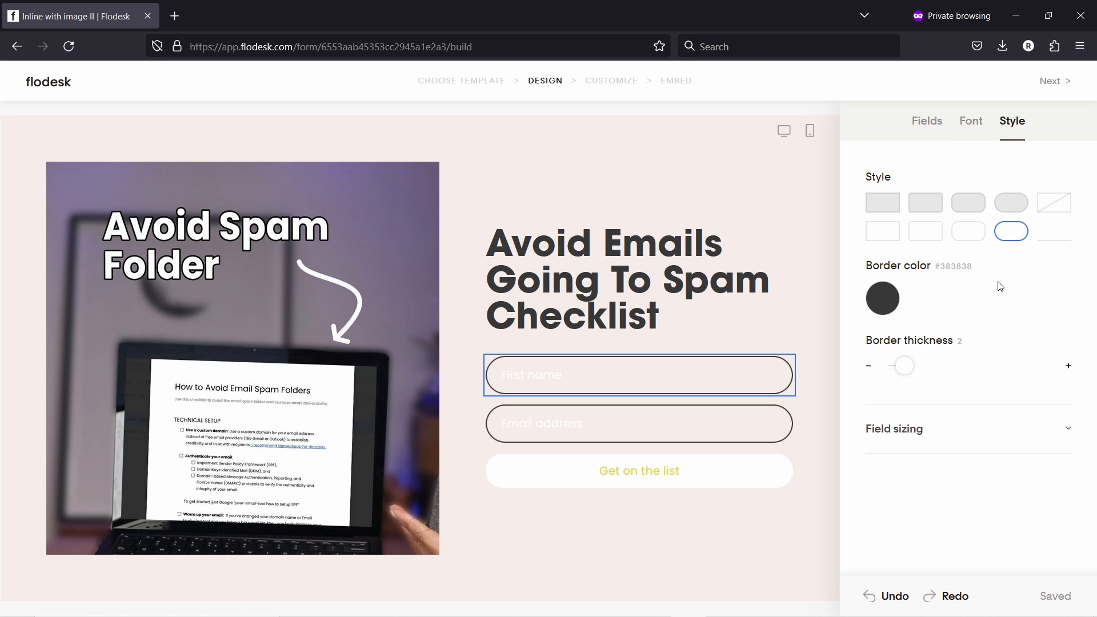
pyautogui.click(971, 123)
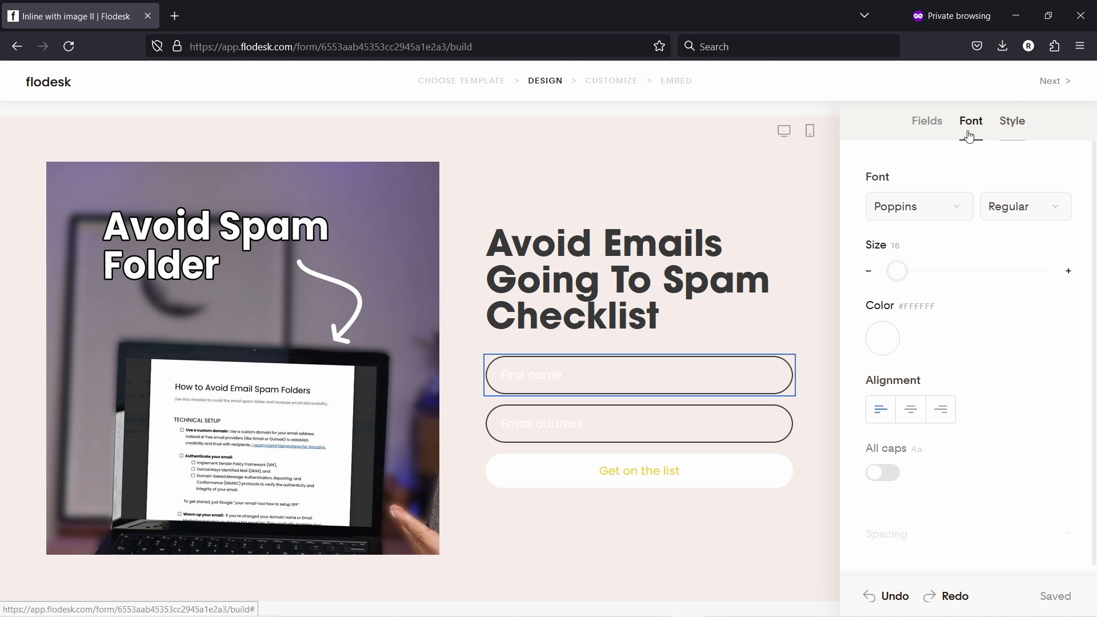
pyautogui.click(880, 343)
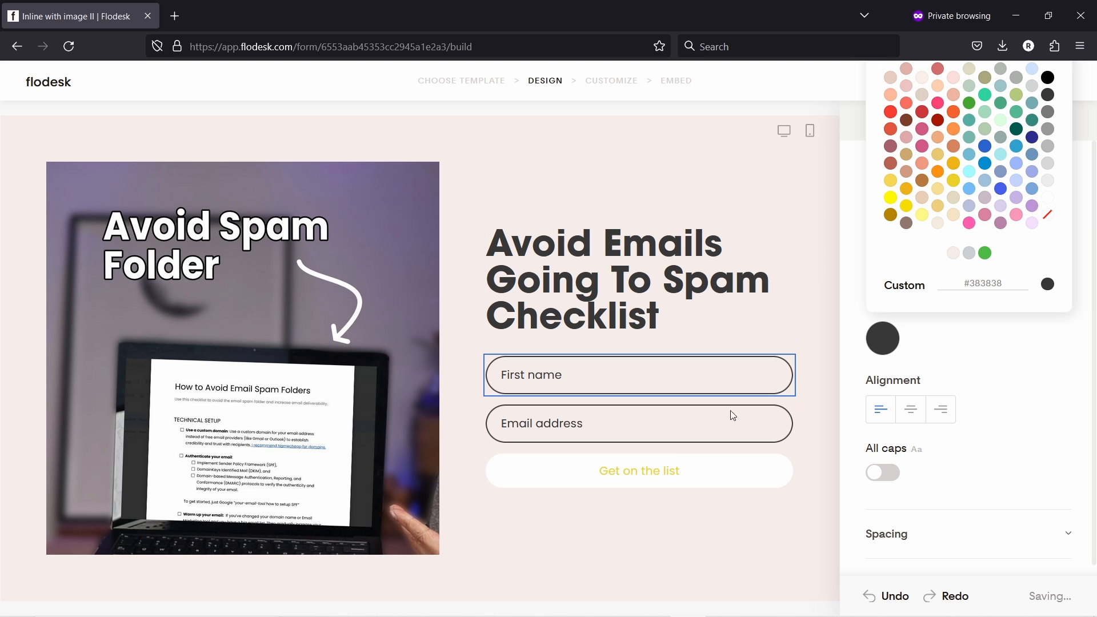
# - Make the 'Get on the list' button gold #B78300 with white text
pyautogui.click(722, 475)
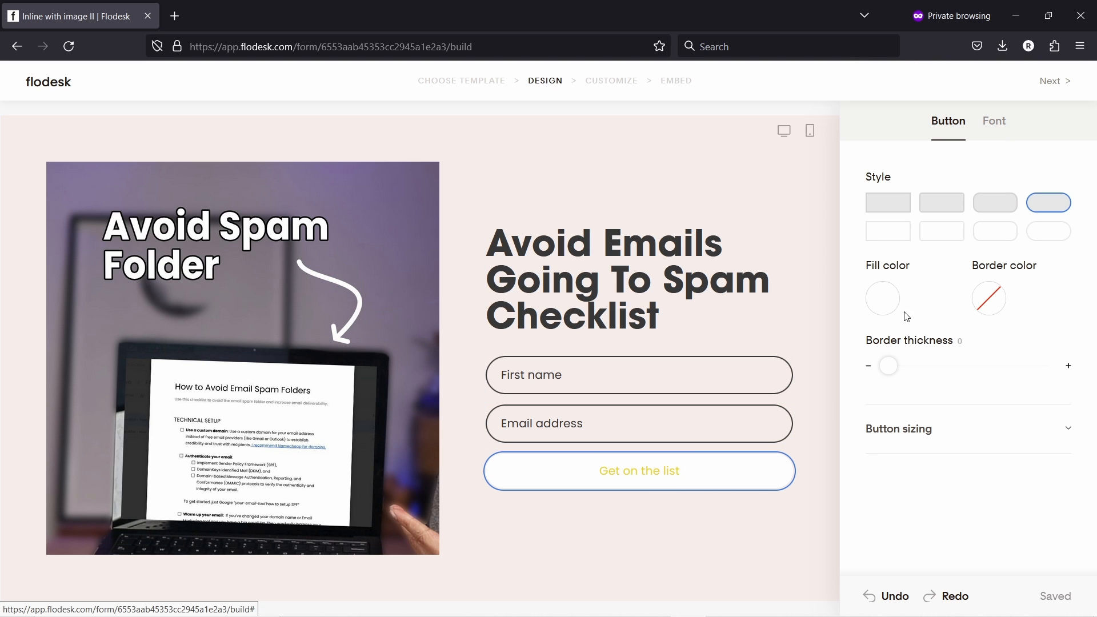
pyautogui.click(880, 301)
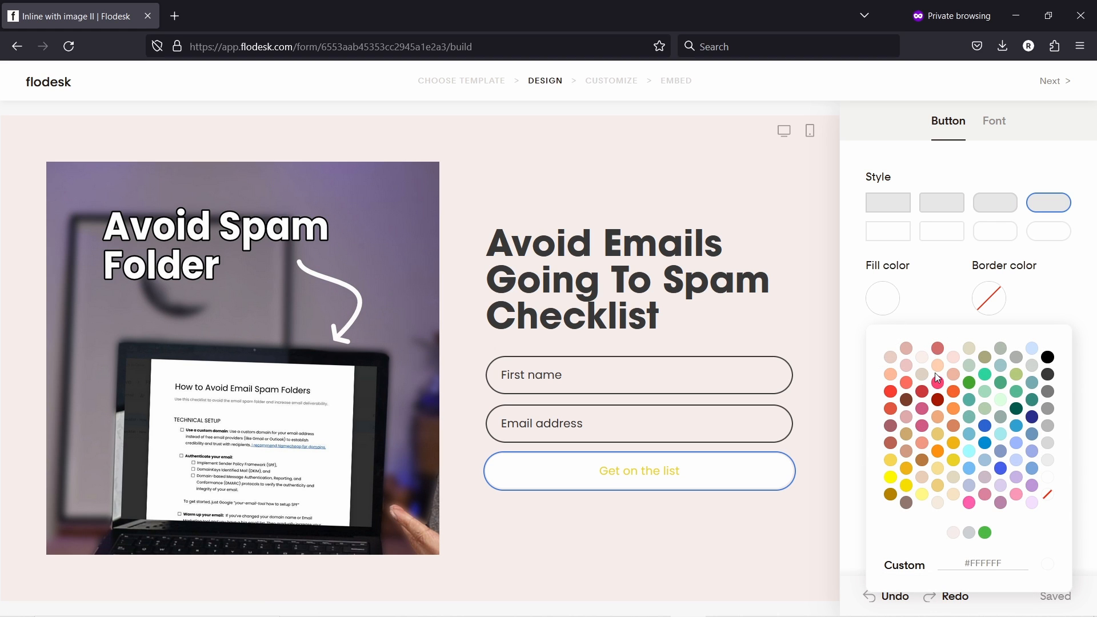
pyautogui.click(907, 349)
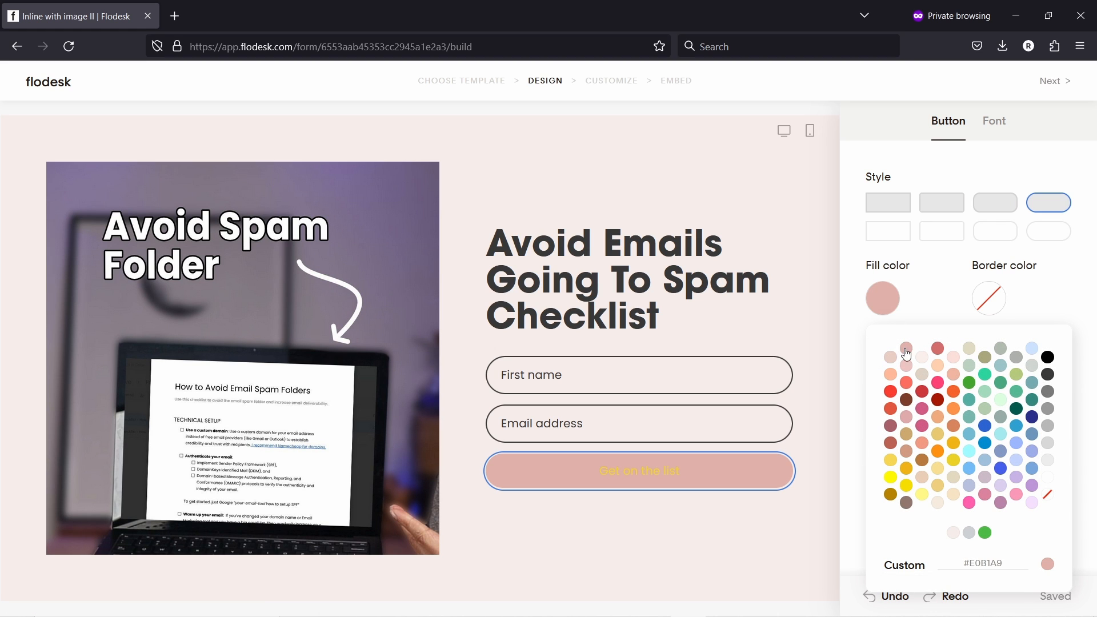
pyautogui.click(891, 357)
pyautogui.click(891, 493)
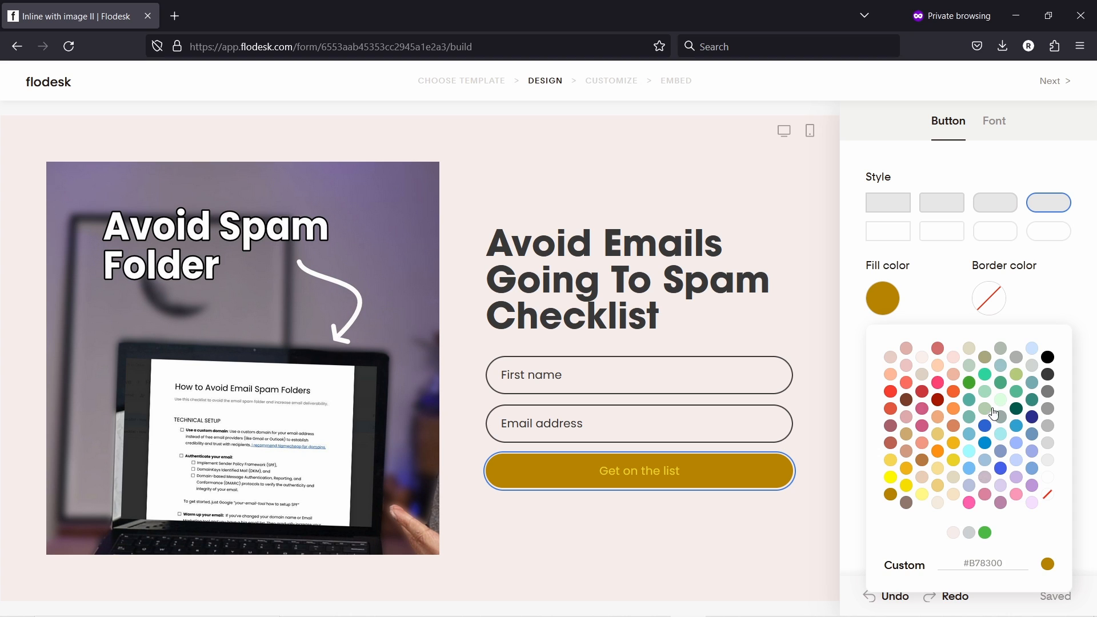
pyautogui.click(992, 124)
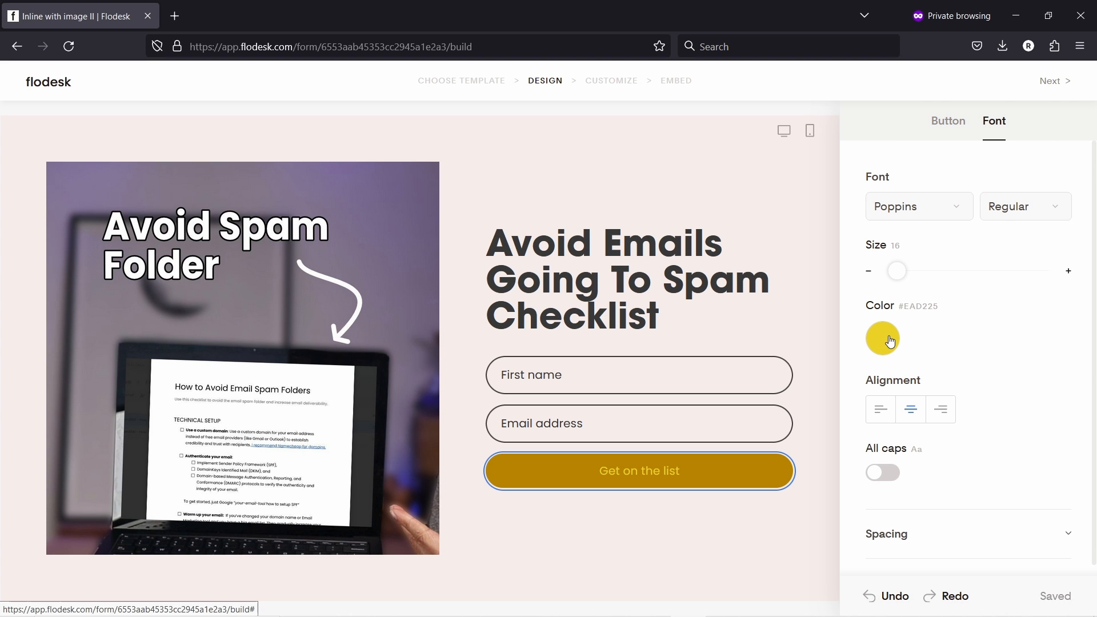
pyautogui.click(883, 337)
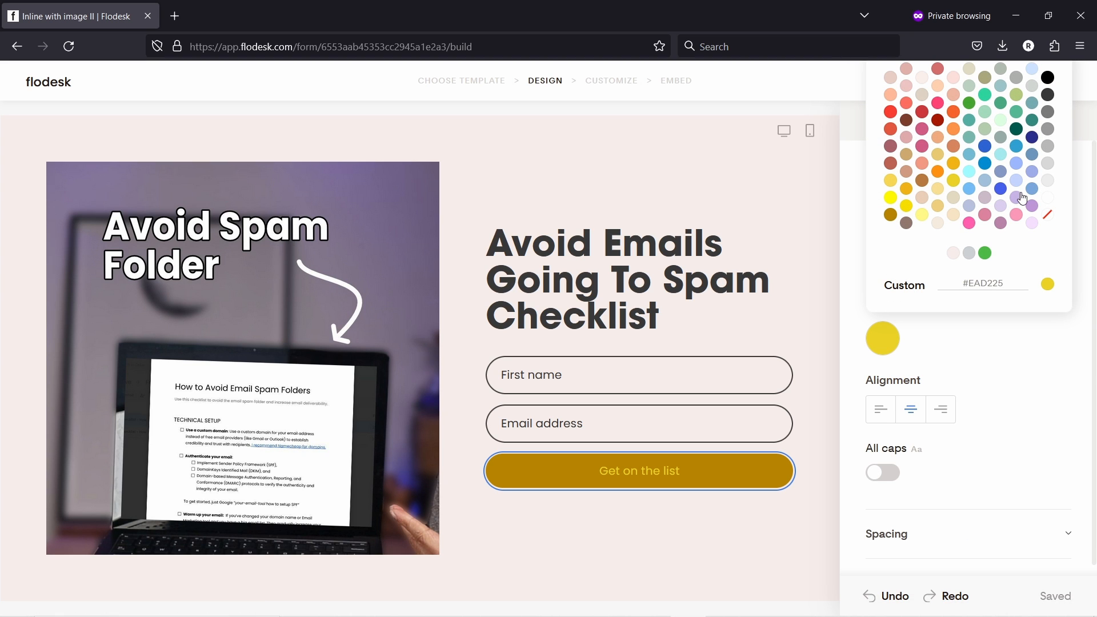
pyautogui.click(1048, 197)
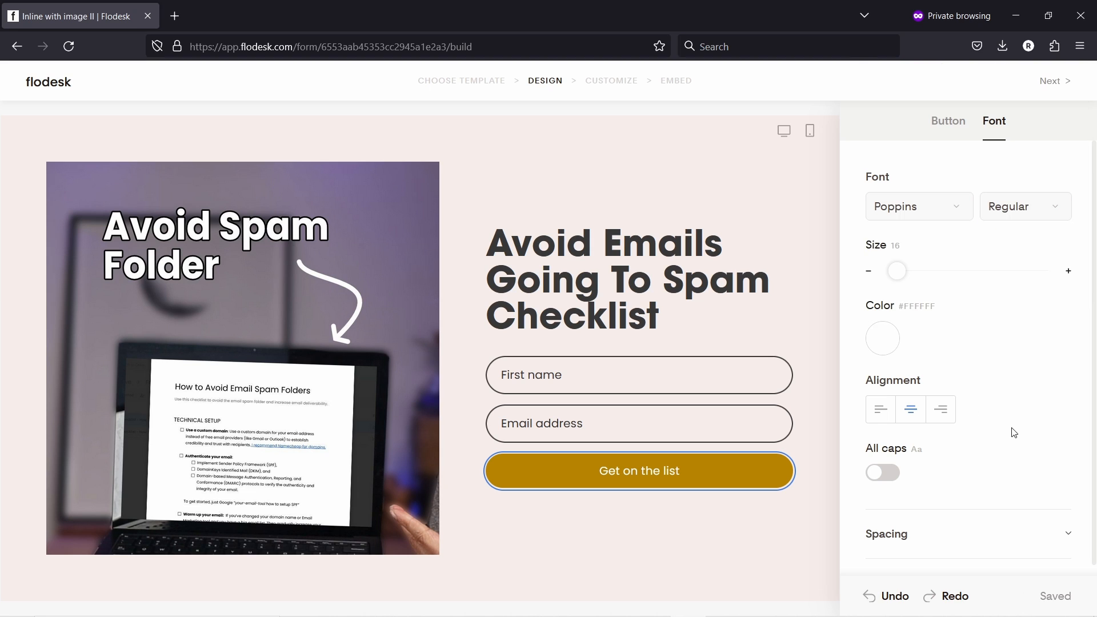
pyautogui.click(456, 139)
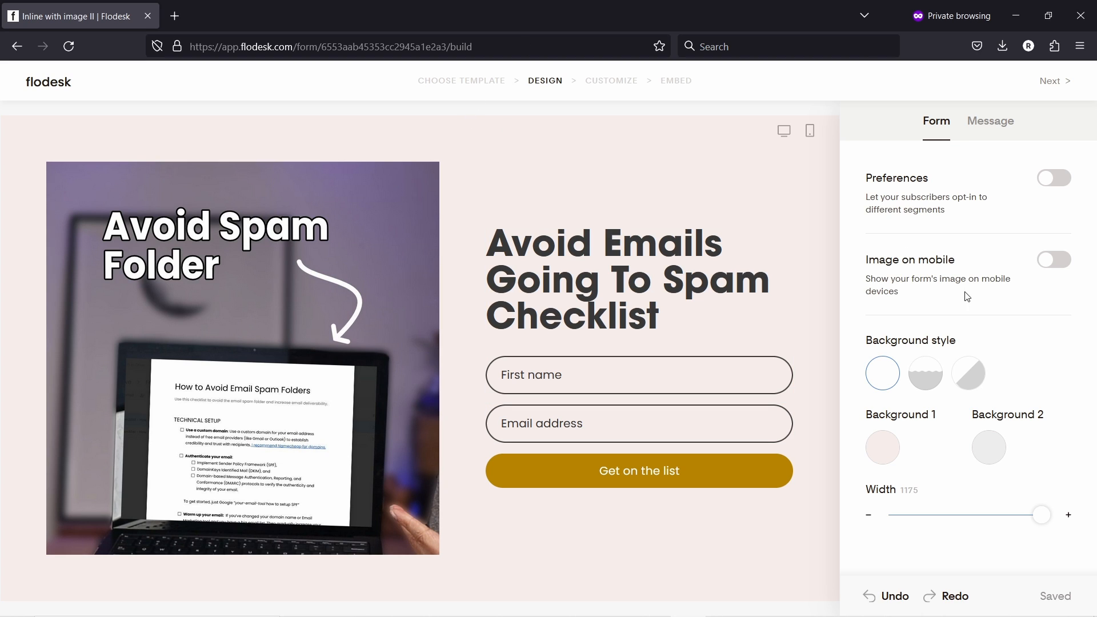
# - Switch the form to the wave background style and copy the pink hex onto both backgrounds
pyautogui.click(928, 376)
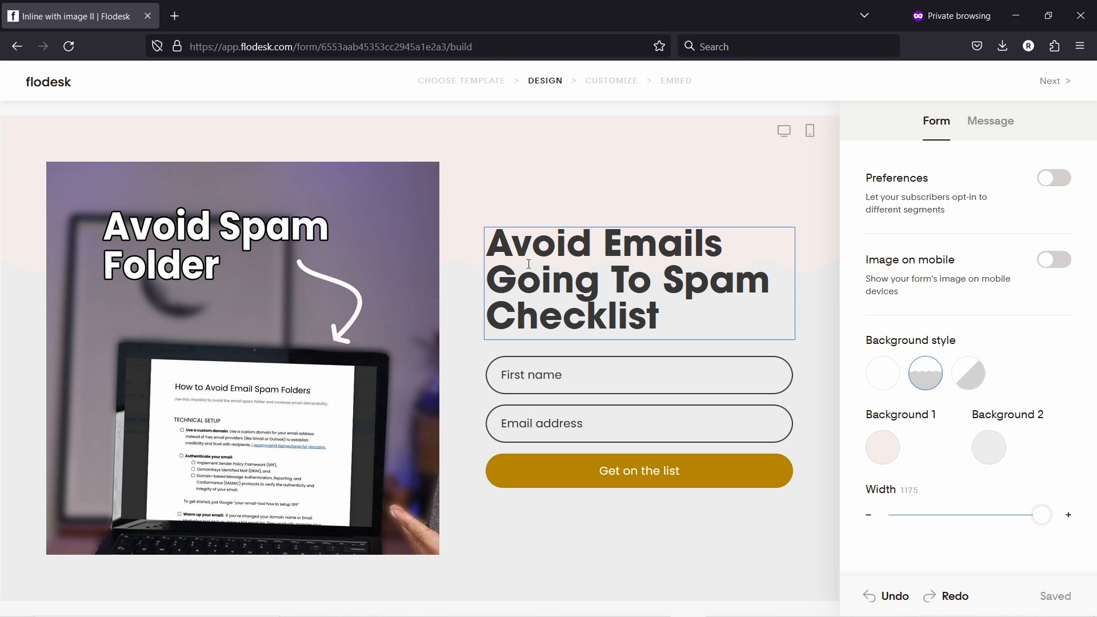
pyautogui.click(989, 447)
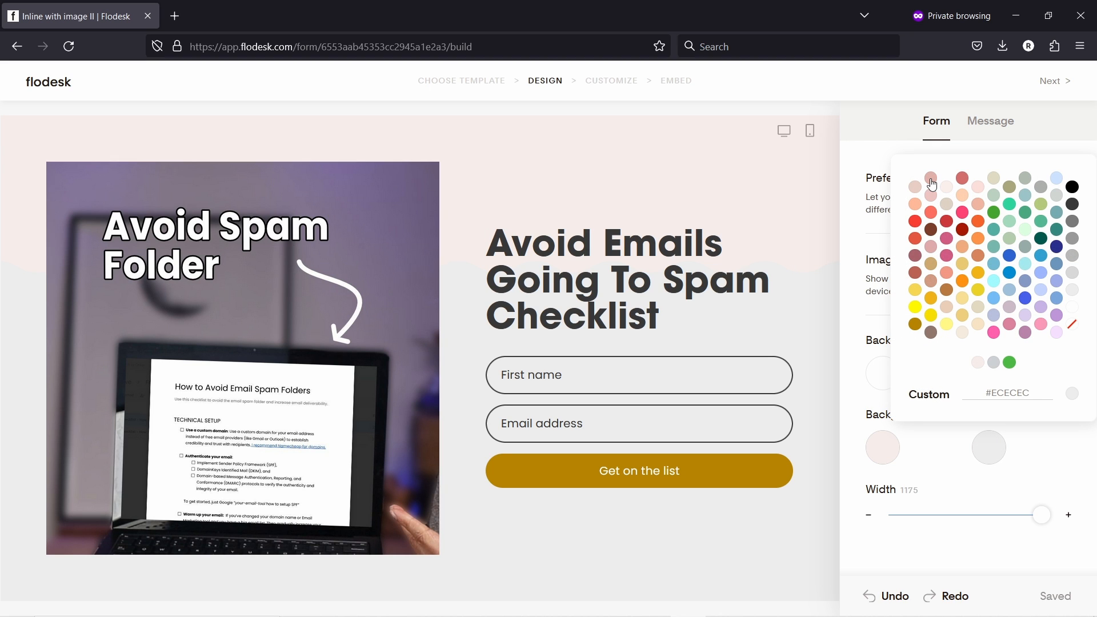
pyautogui.click(915, 186)
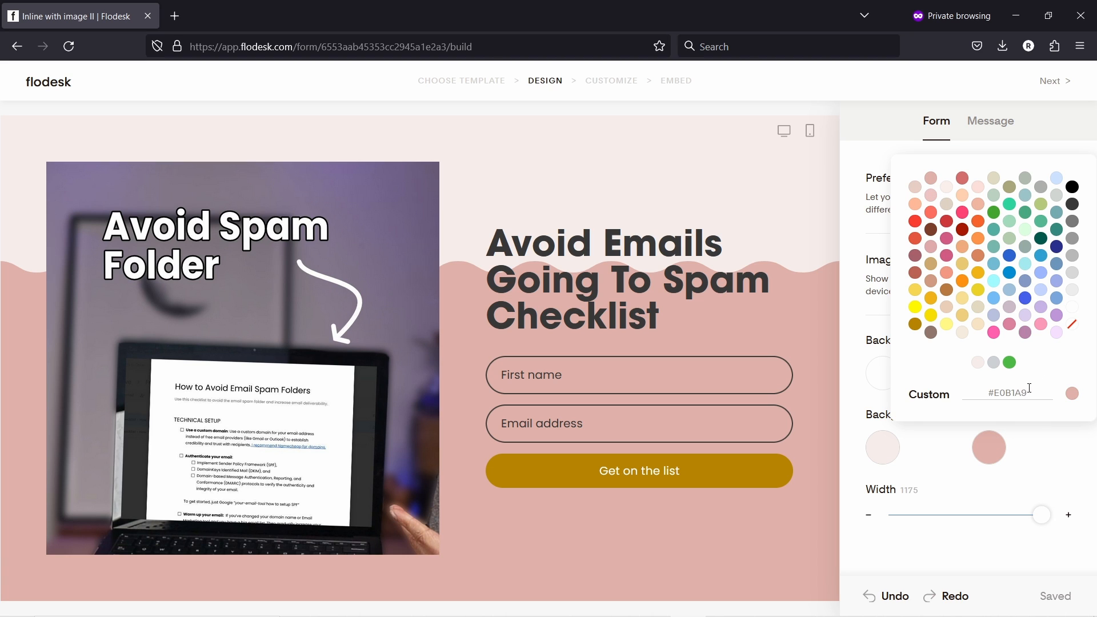
pyautogui.tripleClick(980, 392)
pyautogui.hotkey('ctrl', 'c')
pyautogui.click(883, 446)
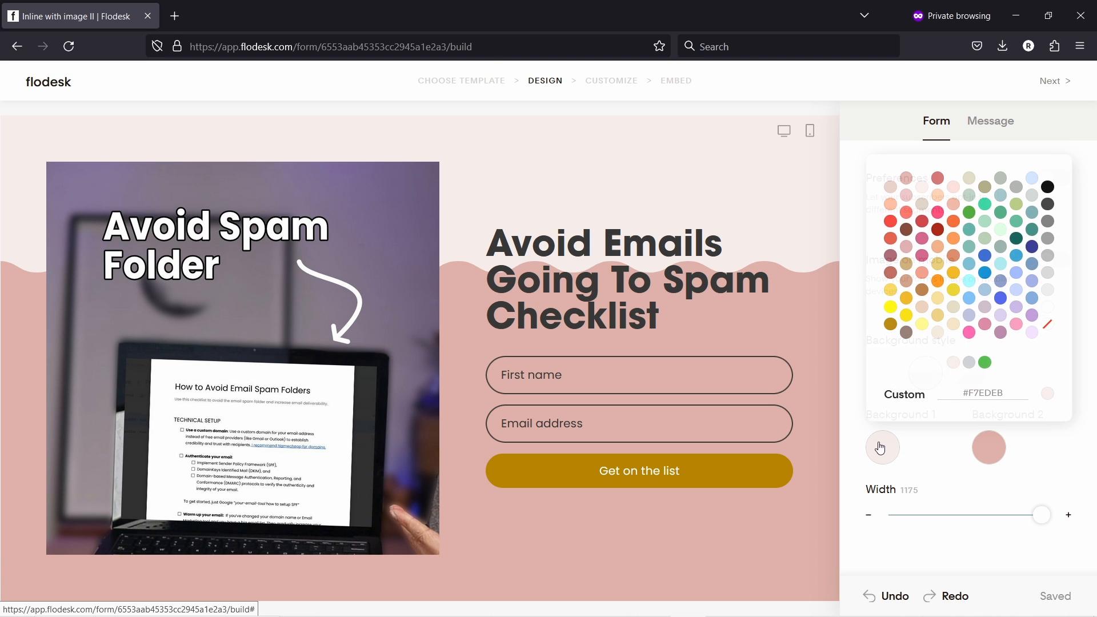
pyautogui.tripleClick(995, 392)
pyautogui.hotkey('ctrl', 'v')
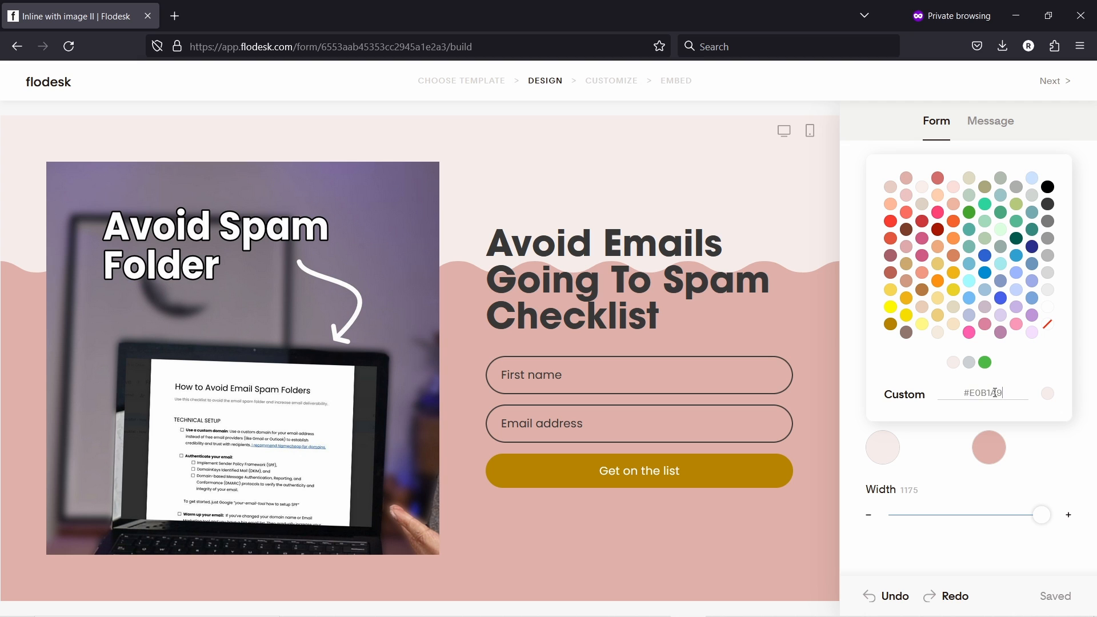
pyautogui.click(989, 455)
# - Set Background 1 to #E9CEC5, Background 2 to #F7EDEB, and width to 902
pyautogui.click(979, 363)
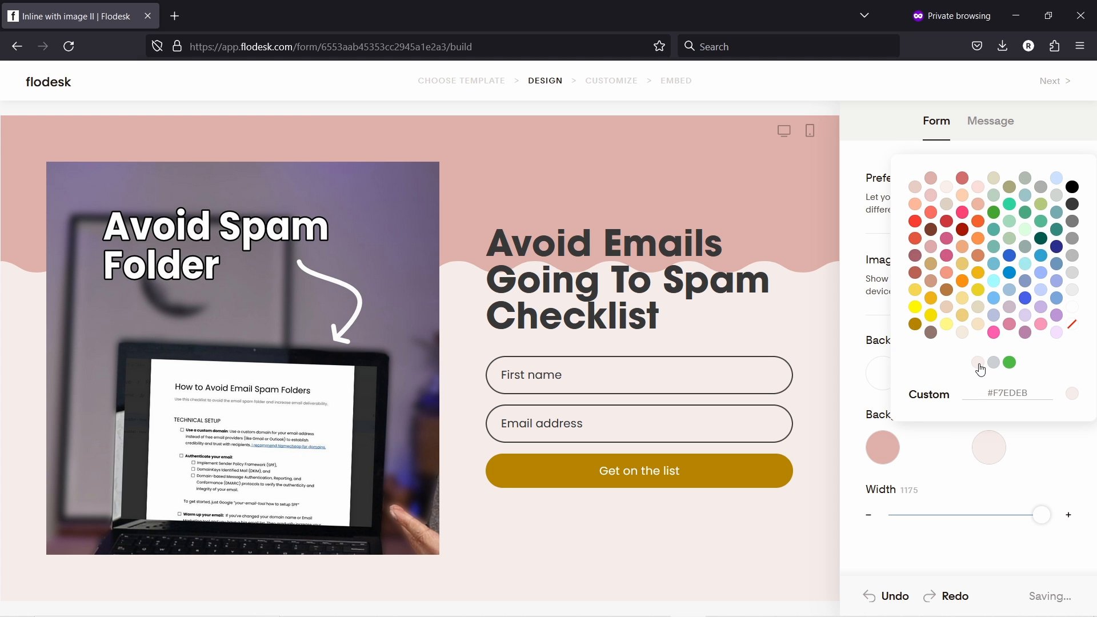
pyautogui.click(883, 449)
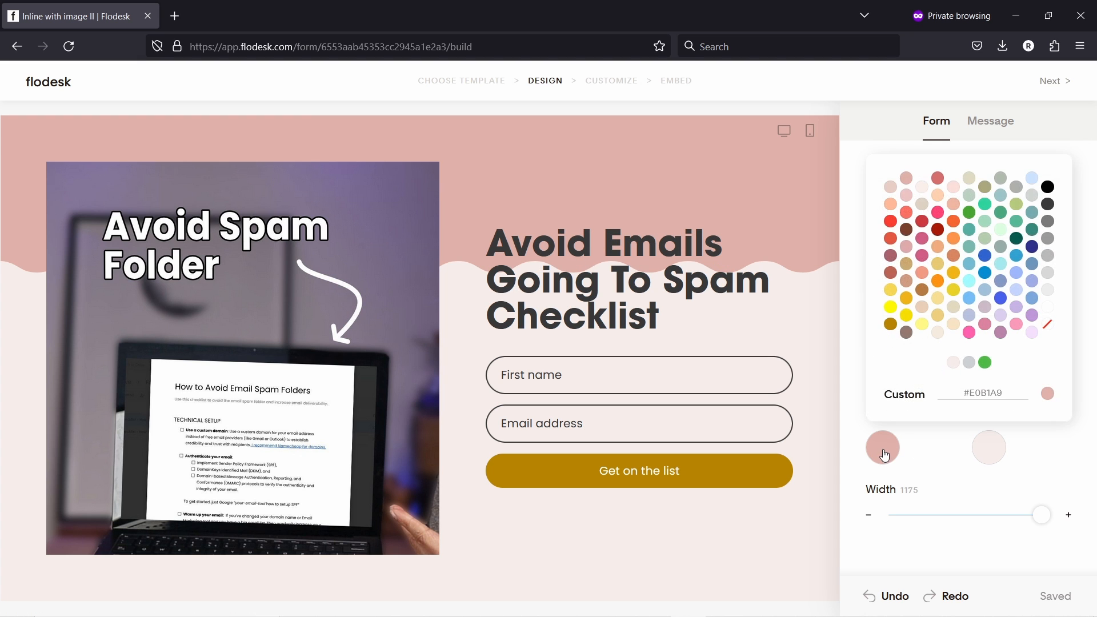
pyautogui.click(921, 187)
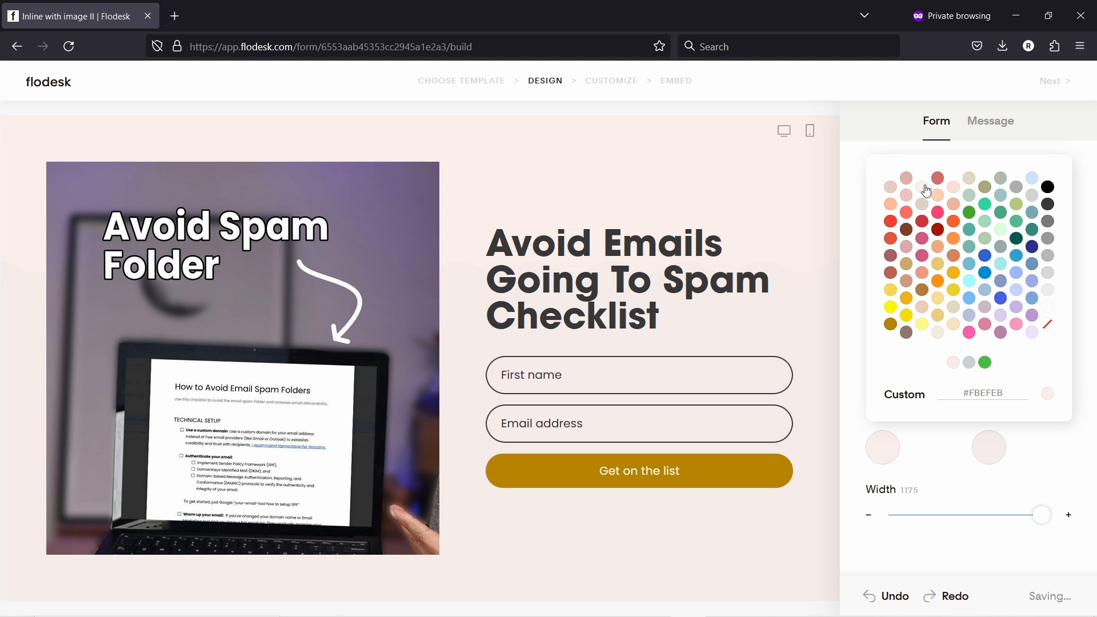
pyautogui.click(891, 187)
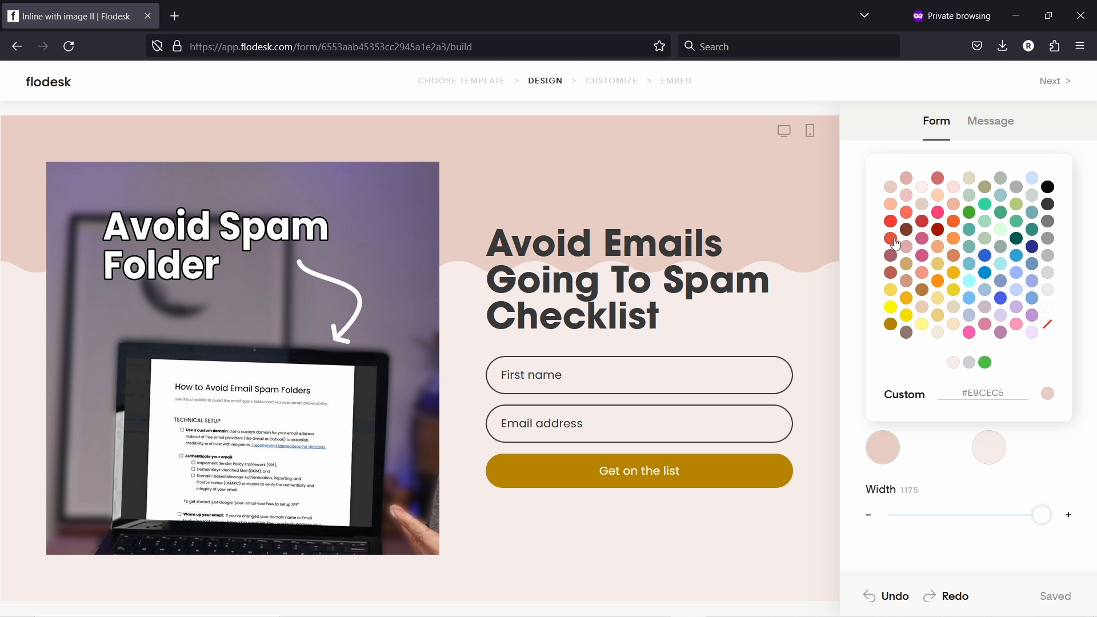
pyautogui.click(682, 239)
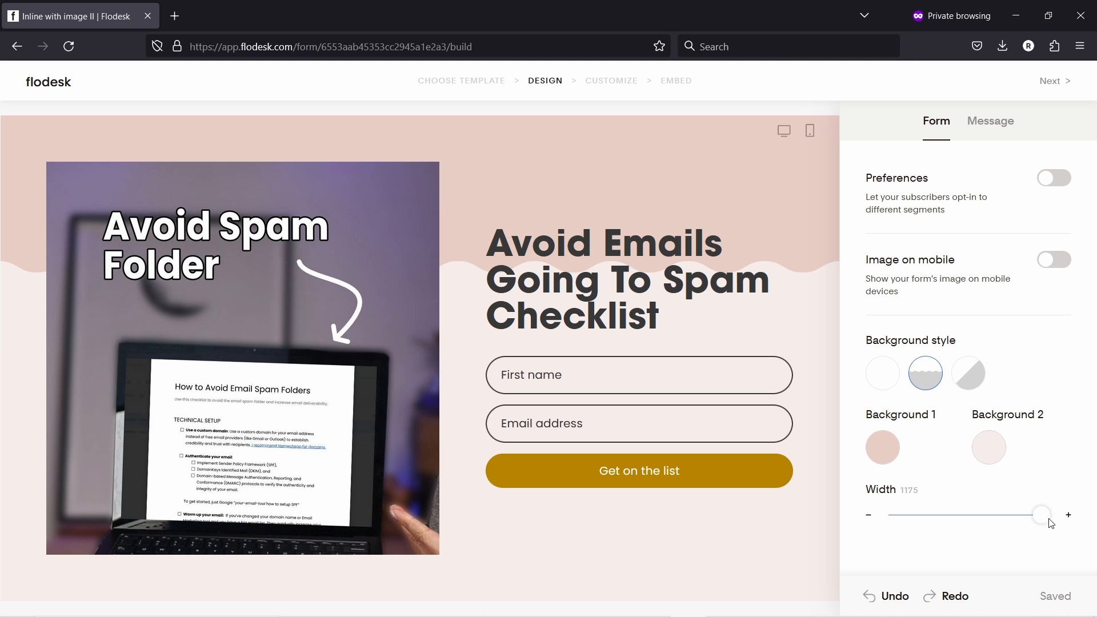
pyautogui.moveTo(1042, 515); pyautogui.dragTo(971, 518)
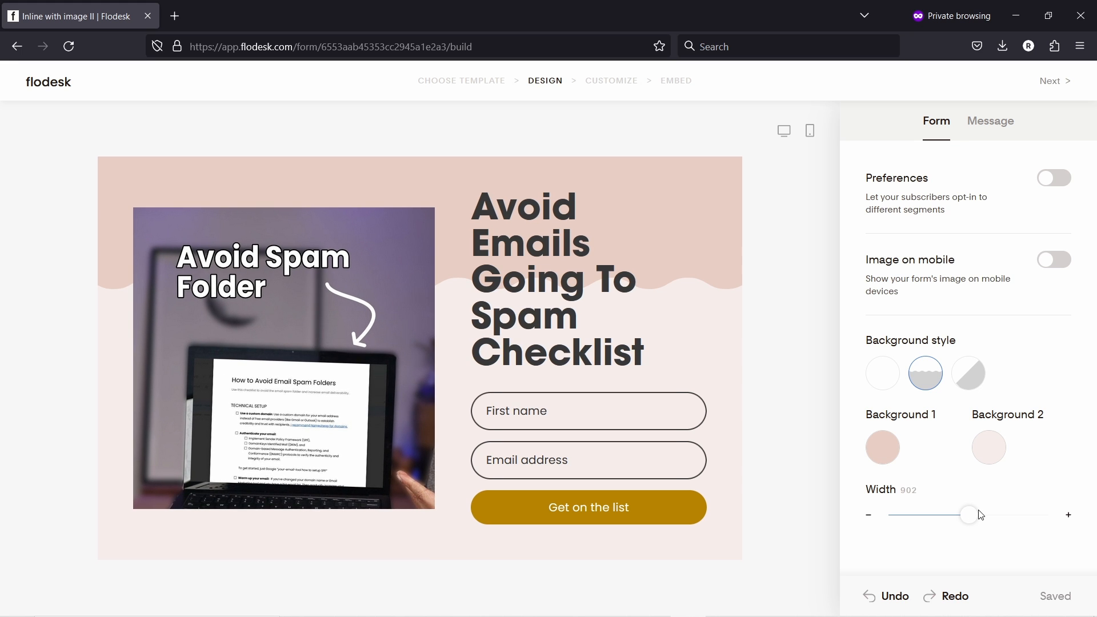
# - Turn on Image on mobile and confirm the picture shows in the phone preview
pyautogui.click(785, 133)
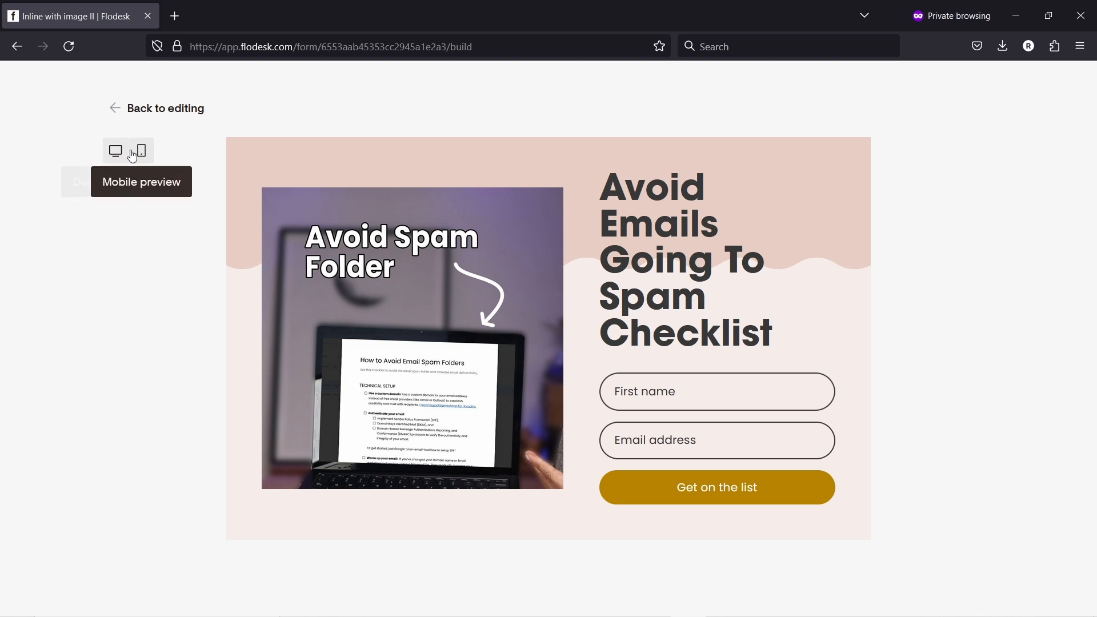
pyautogui.click(141, 152)
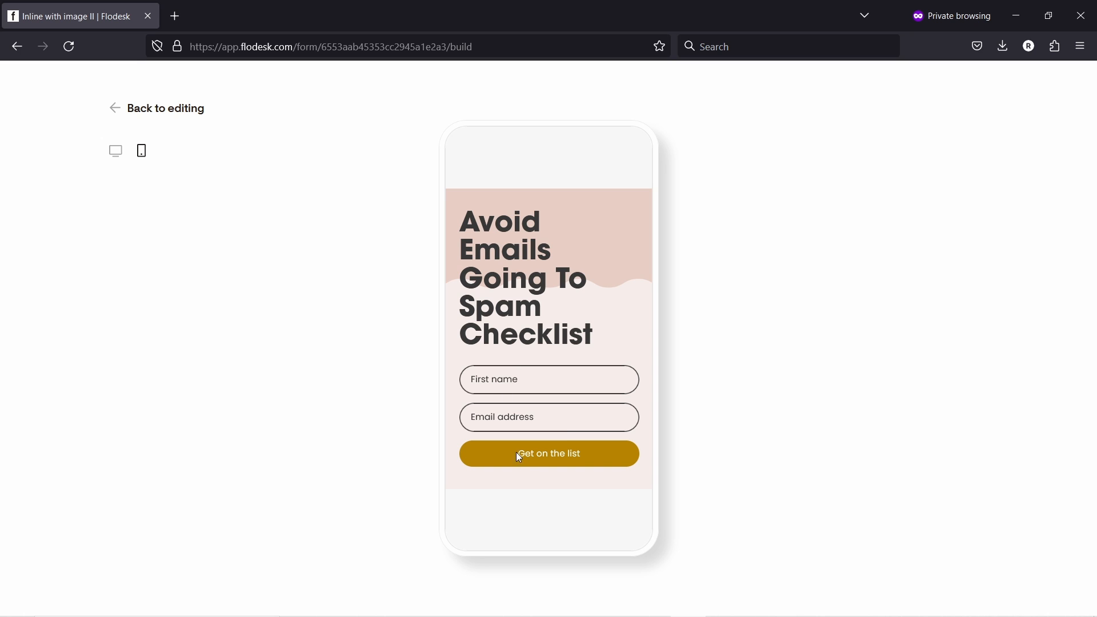
pyautogui.click(114, 108)
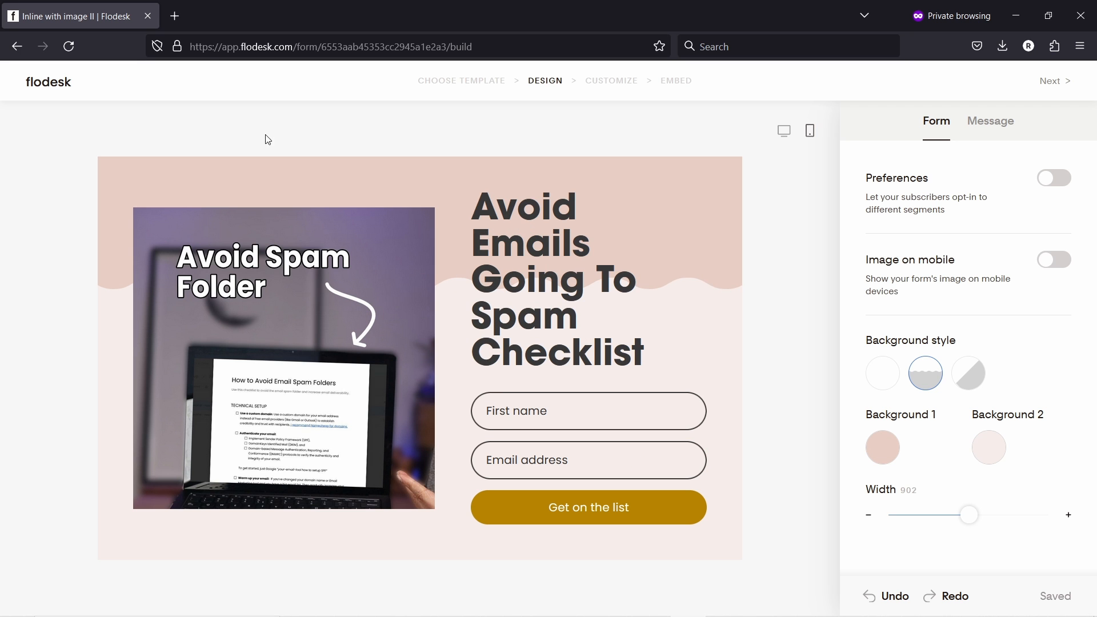
pyautogui.click(1054, 261)
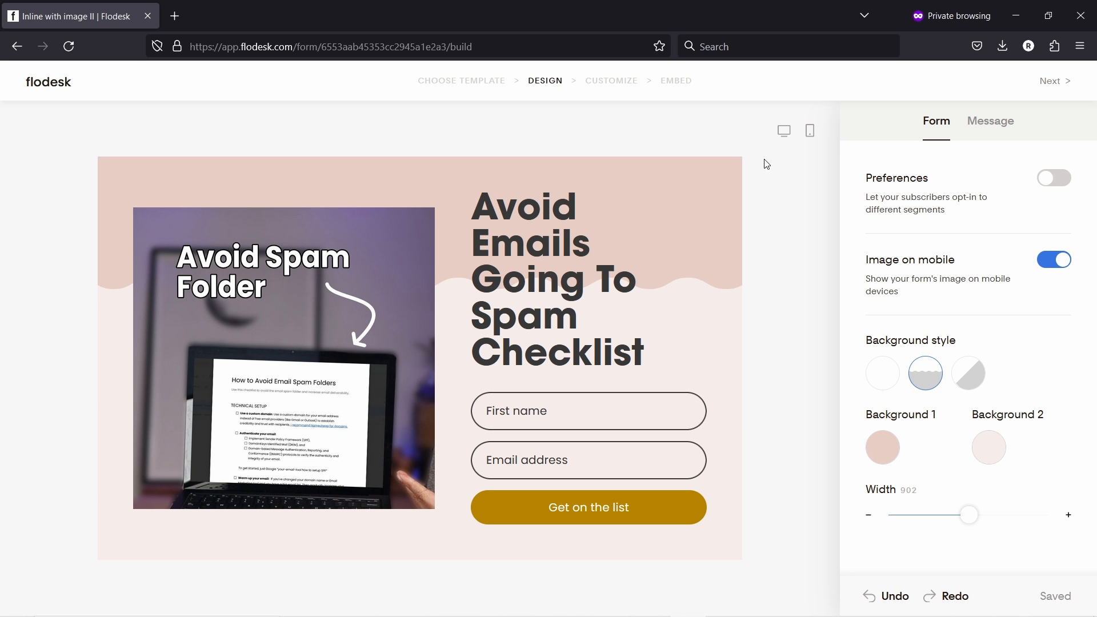
pyautogui.click(811, 135)
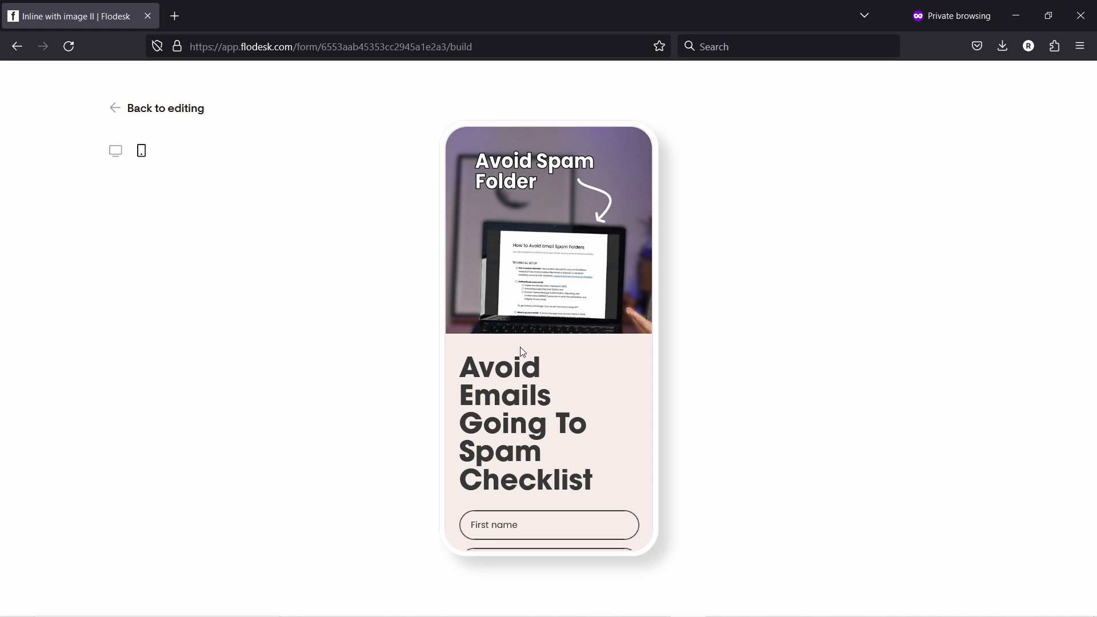
pyautogui.scroll(-2, 550, 264)
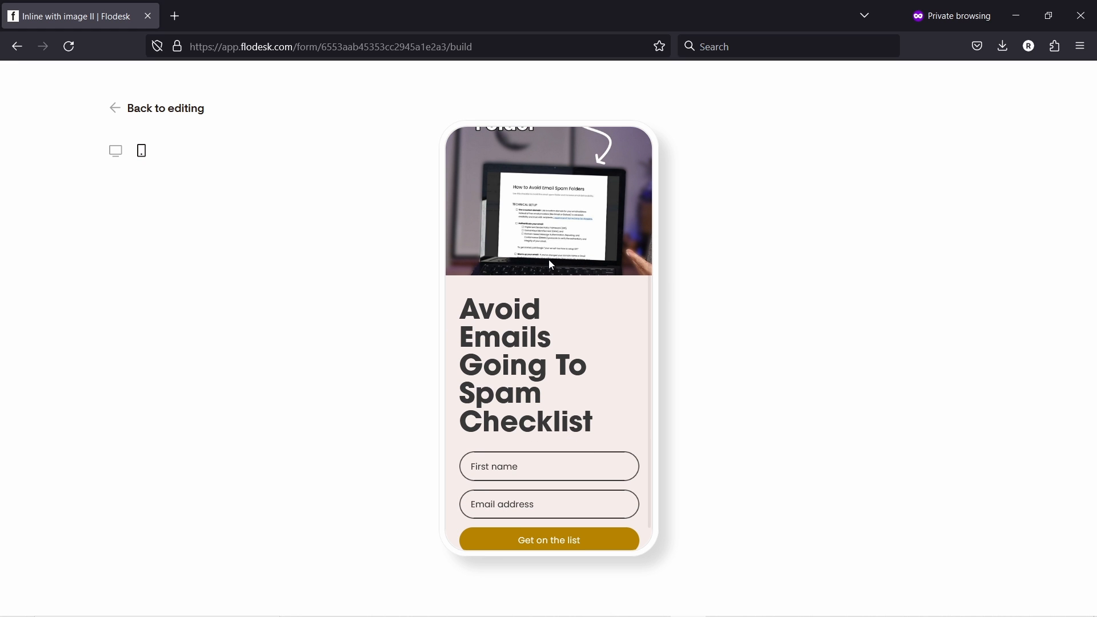
pyautogui.click(115, 108)
# - Reduce the heading font size from 43 to 36, checking it in the mobile preview
pyautogui.click(518, 221)
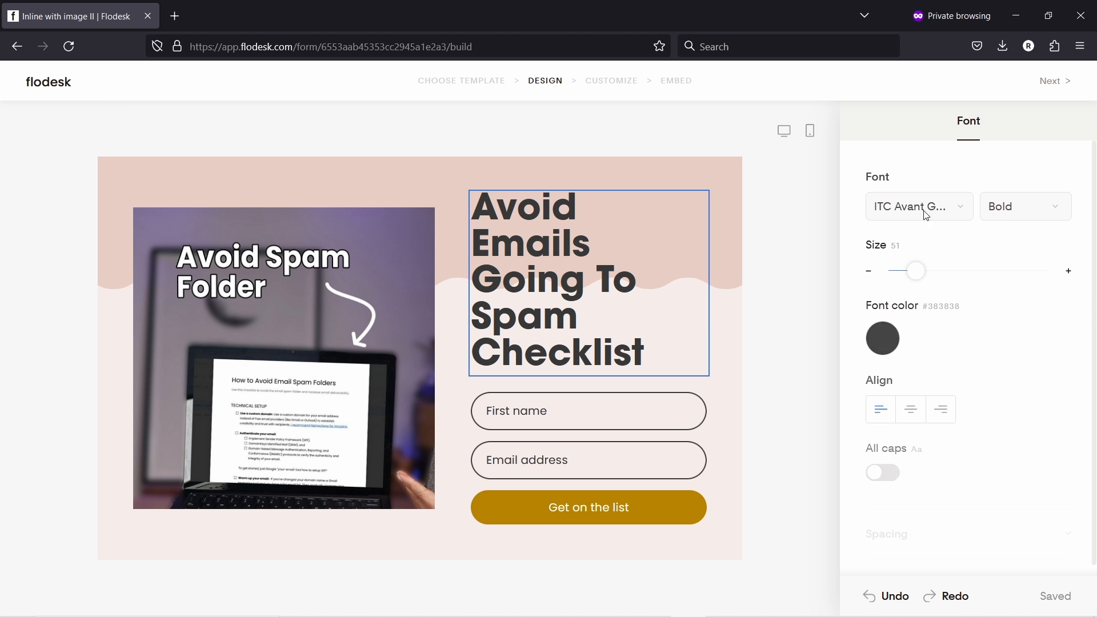
pyautogui.moveTo(916, 270); pyautogui.dragTo(911, 270)
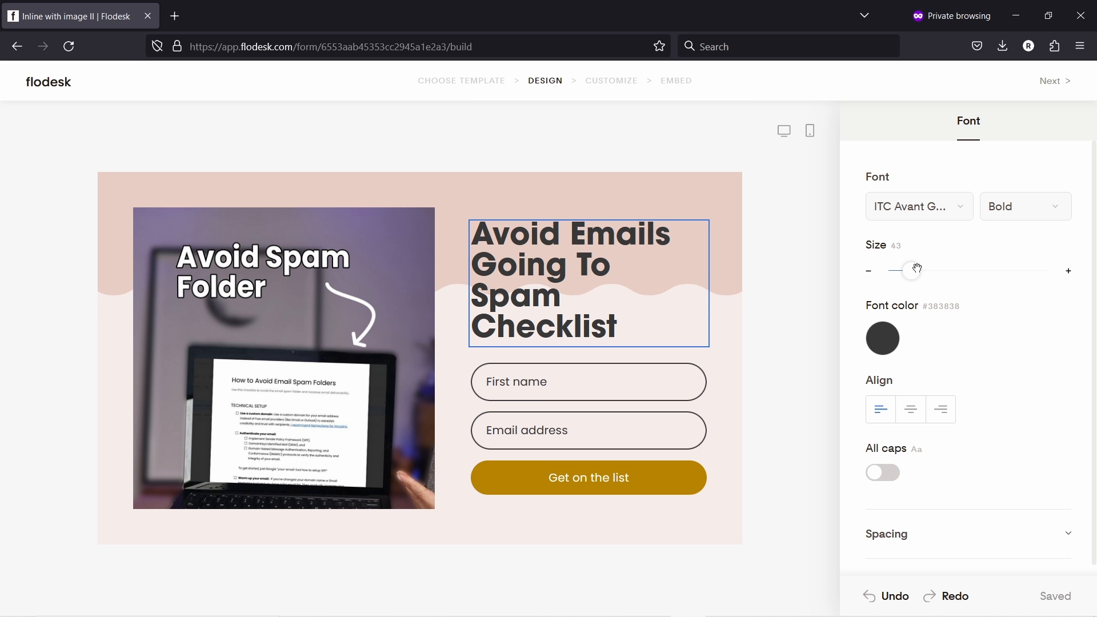
pyautogui.click(810, 130)
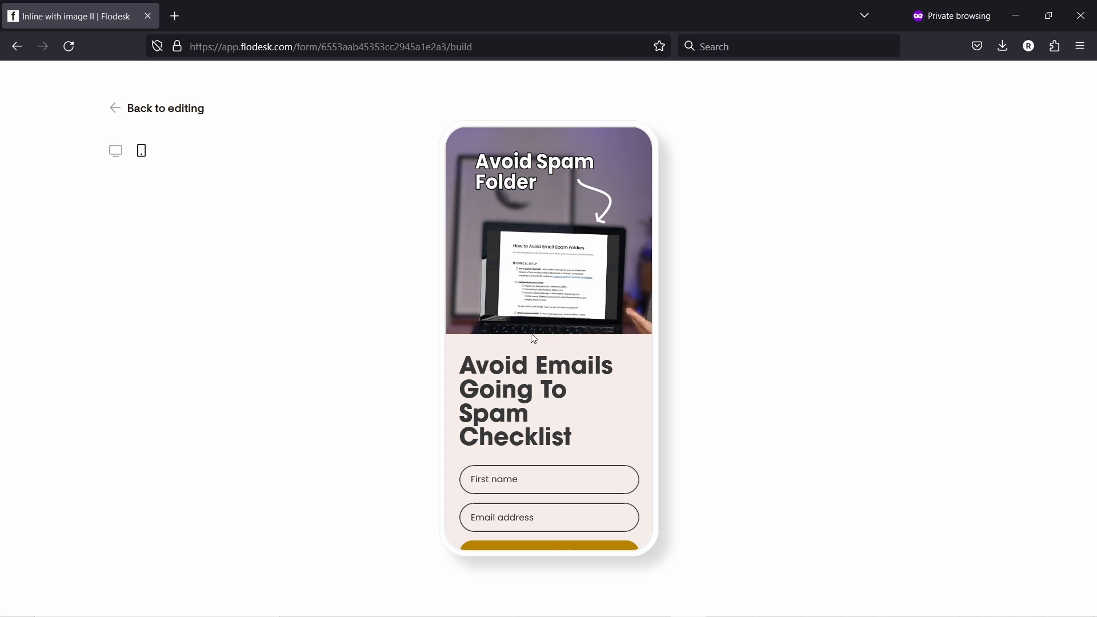
pyautogui.click(112, 108)
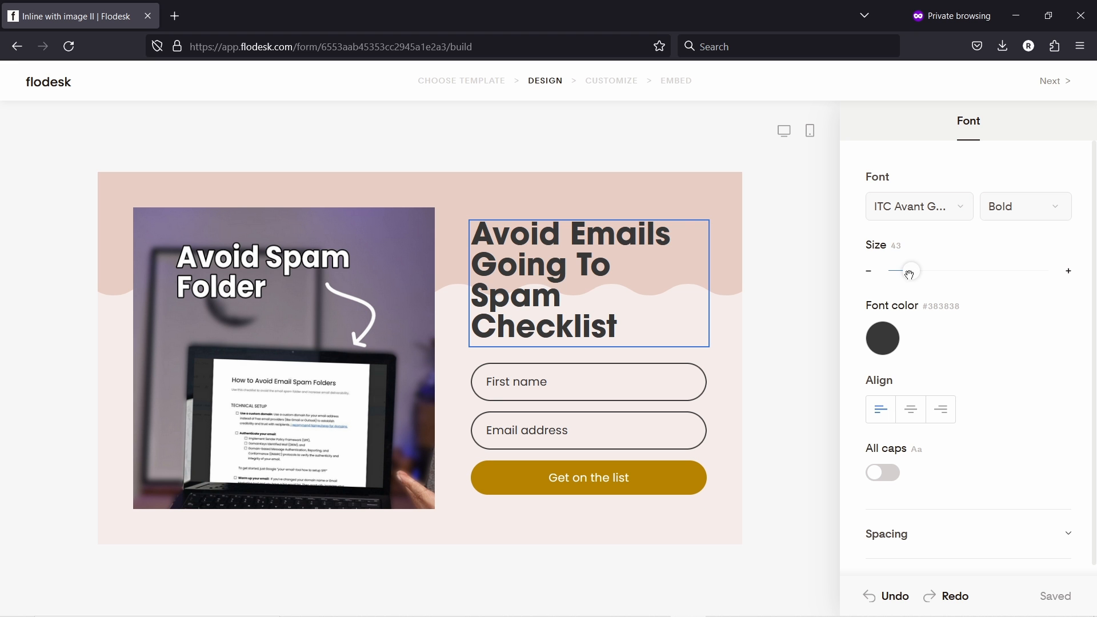
pyautogui.moveTo(911, 272); pyautogui.dragTo(908, 271)
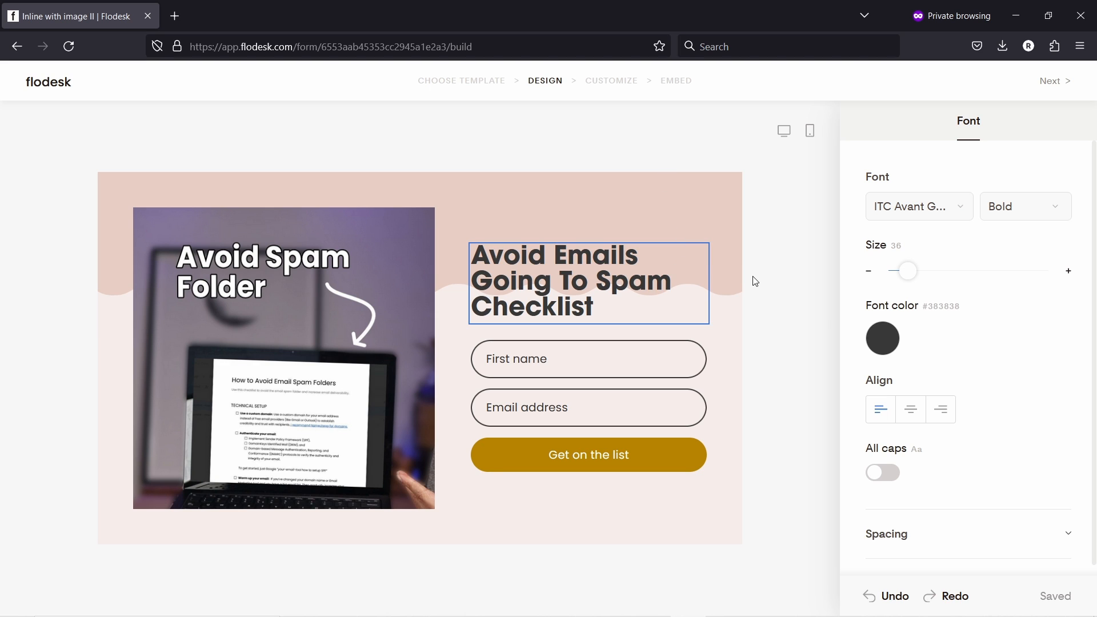
pyautogui.click(810, 131)
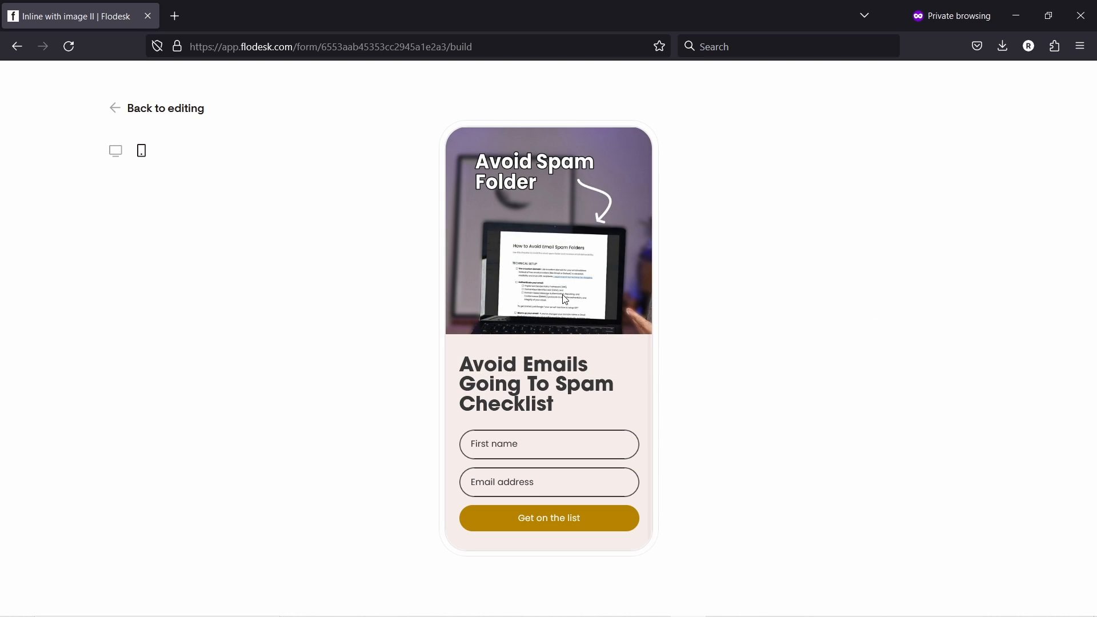
pyautogui.click(114, 108)
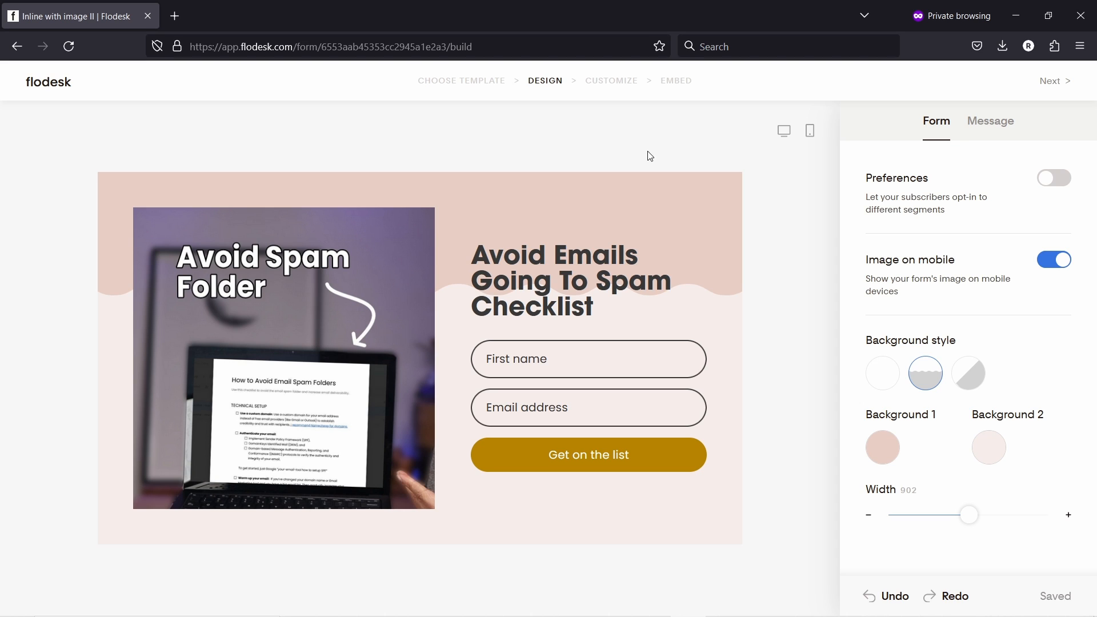
# - Keep double opt-in off, skip new-subscriber notifications, and display a success message after submission
pyautogui.click(1055, 80)
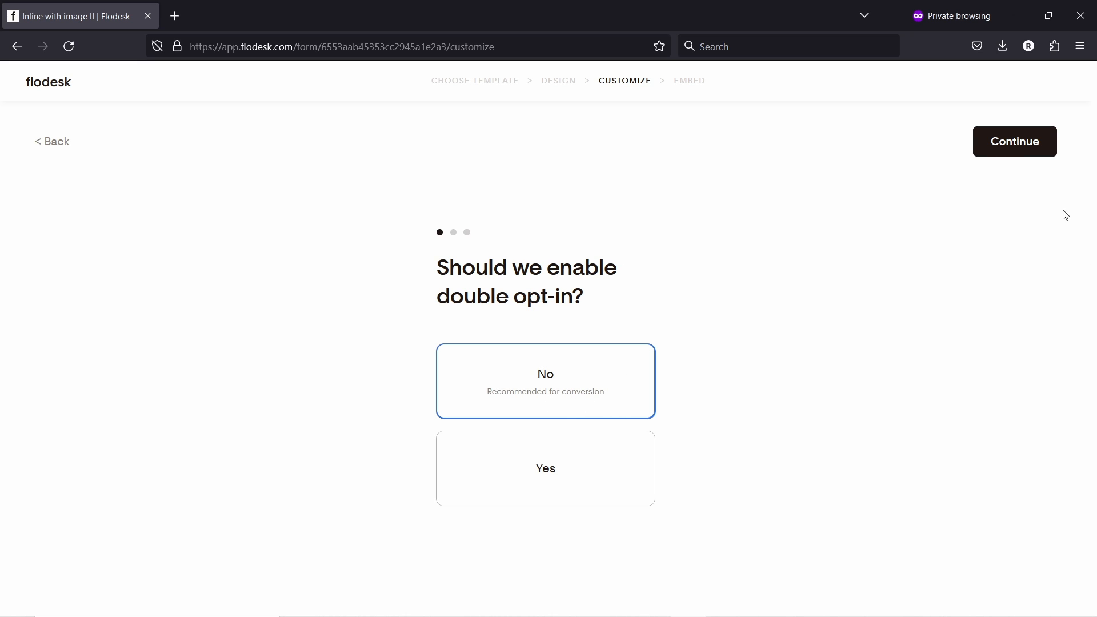
pyautogui.click(1011, 146)
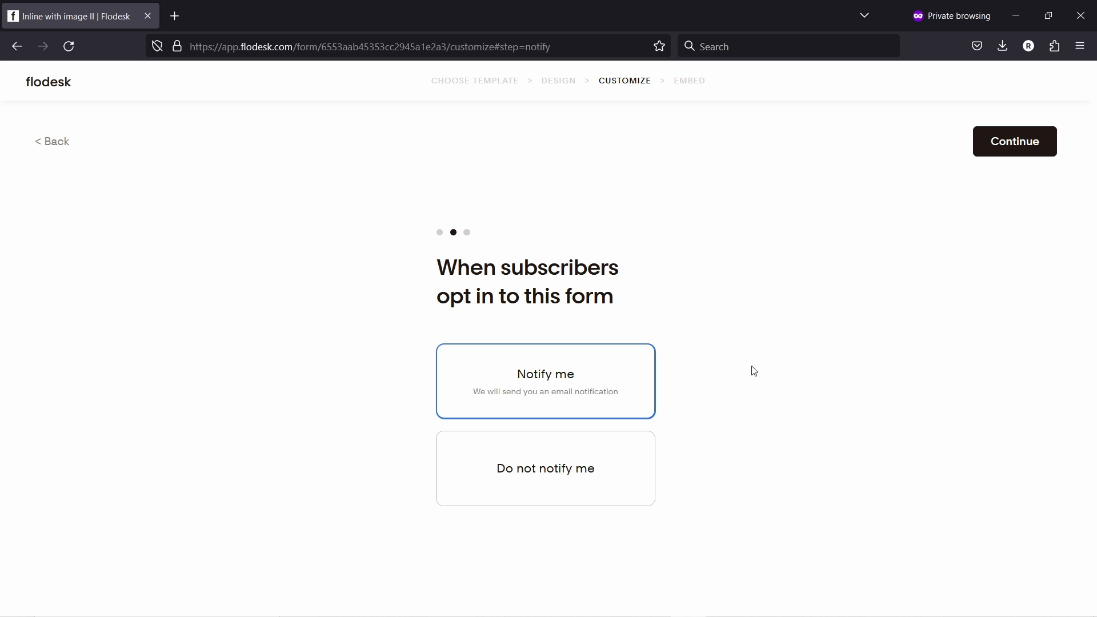
pyautogui.click(549, 483)
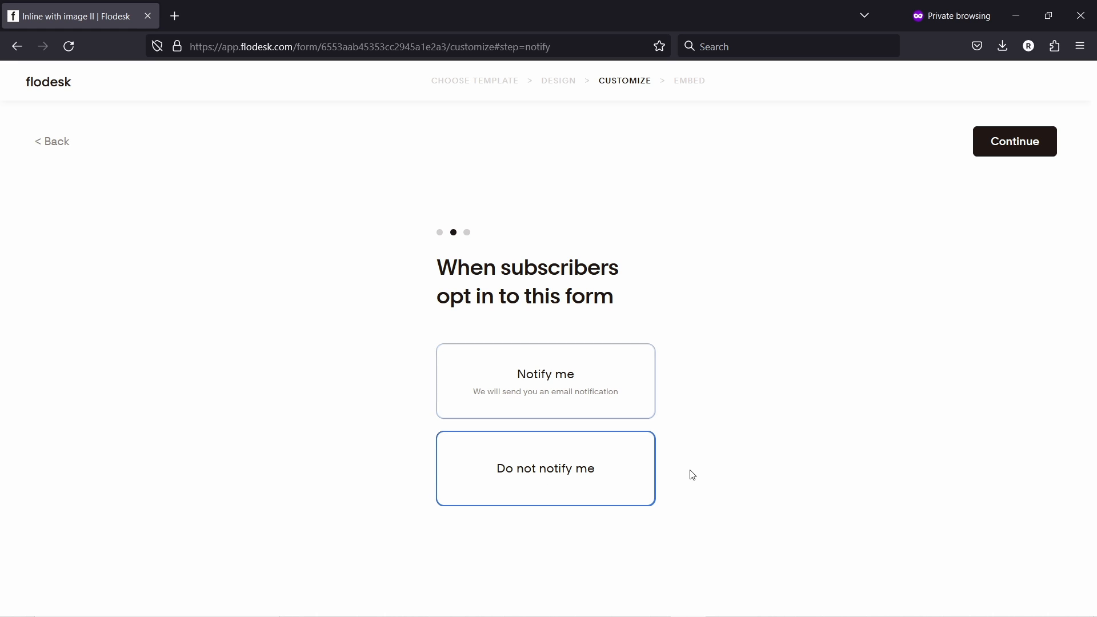
pyautogui.click(1006, 147)
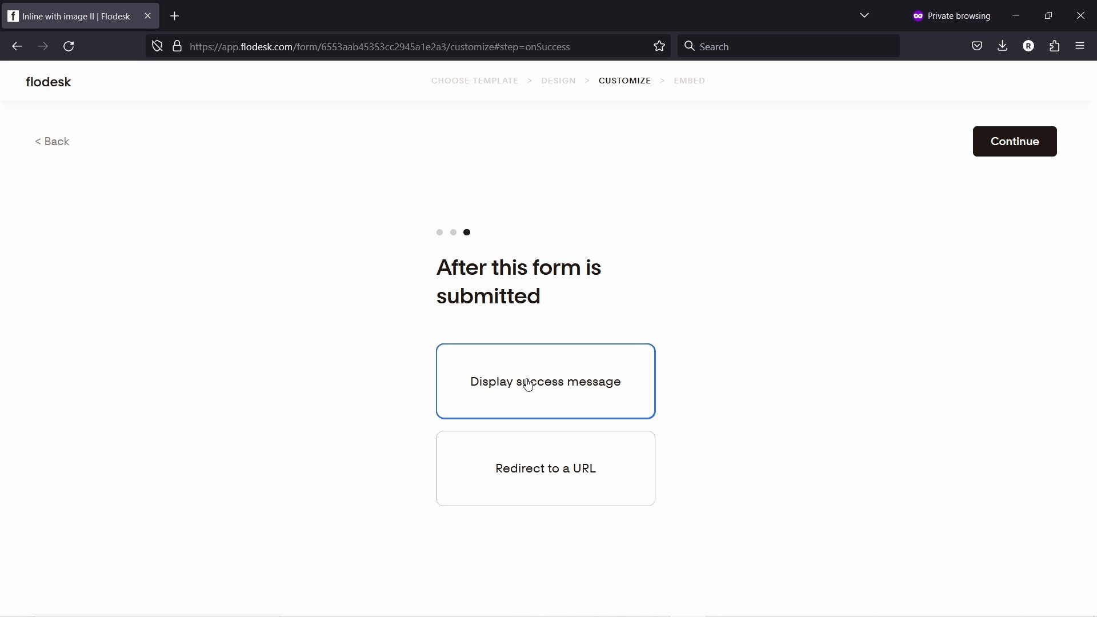
pyautogui.click(574, 463)
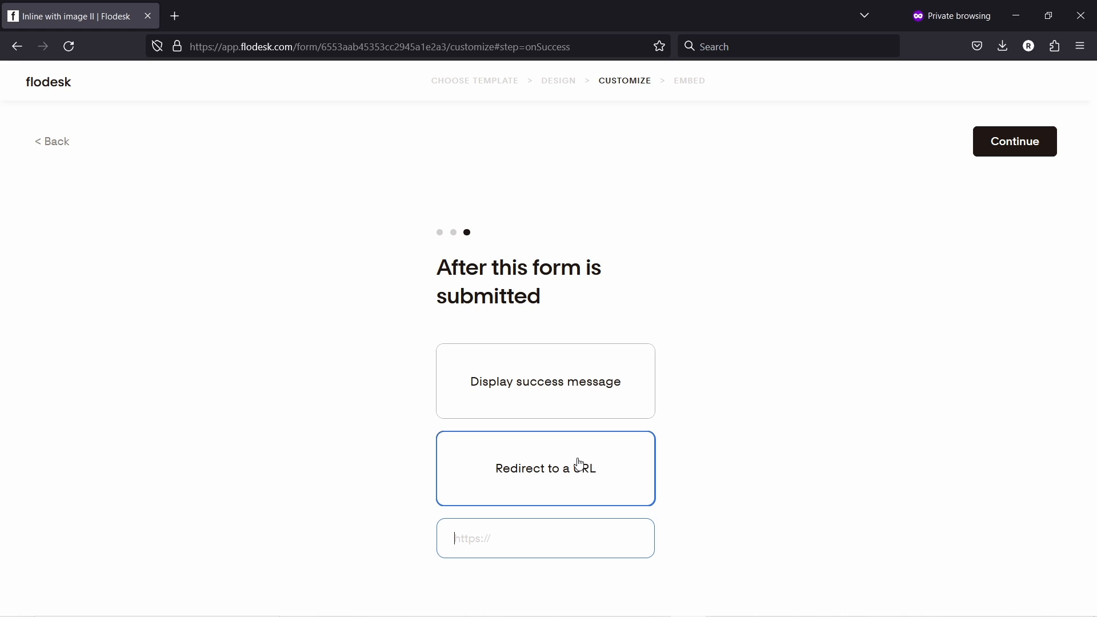
pyautogui.click(524, 383)
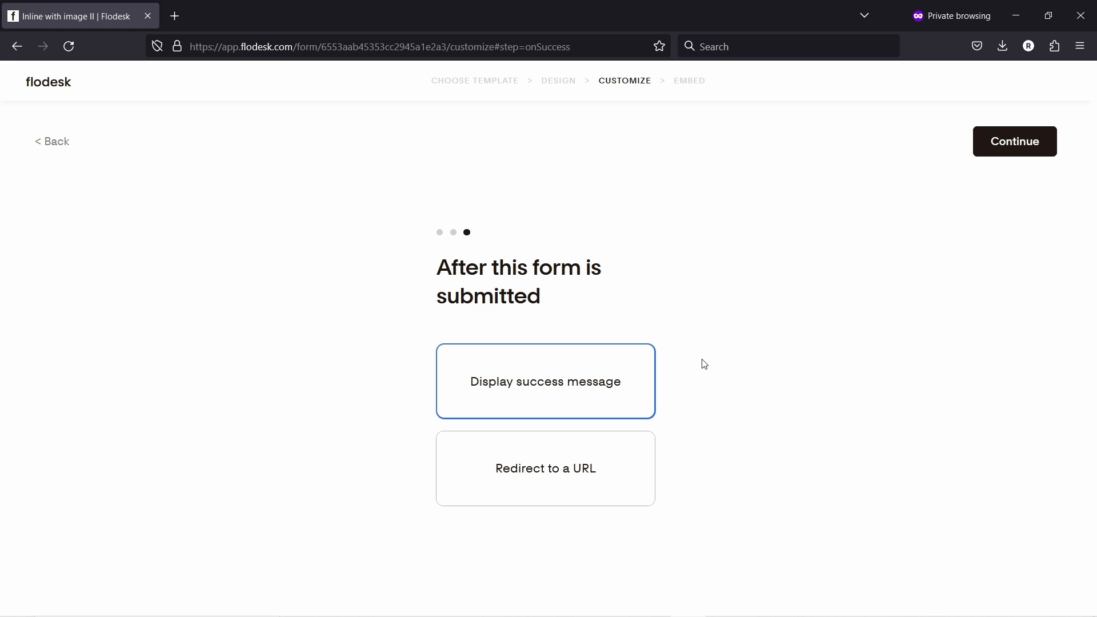
# - Continue to the form's publish page with header and inline embed codes, then bring Elementor forward
pyautogui.click(1012, 142)
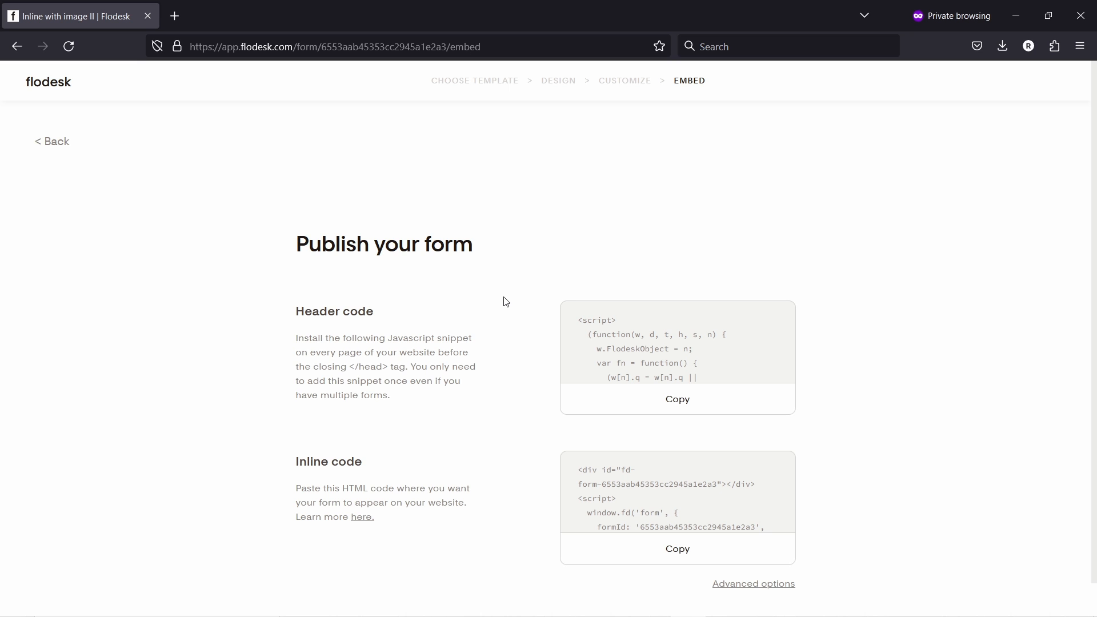
pyautogui.moveTo(445, 211); pyautogui.dragTo(434, 217)
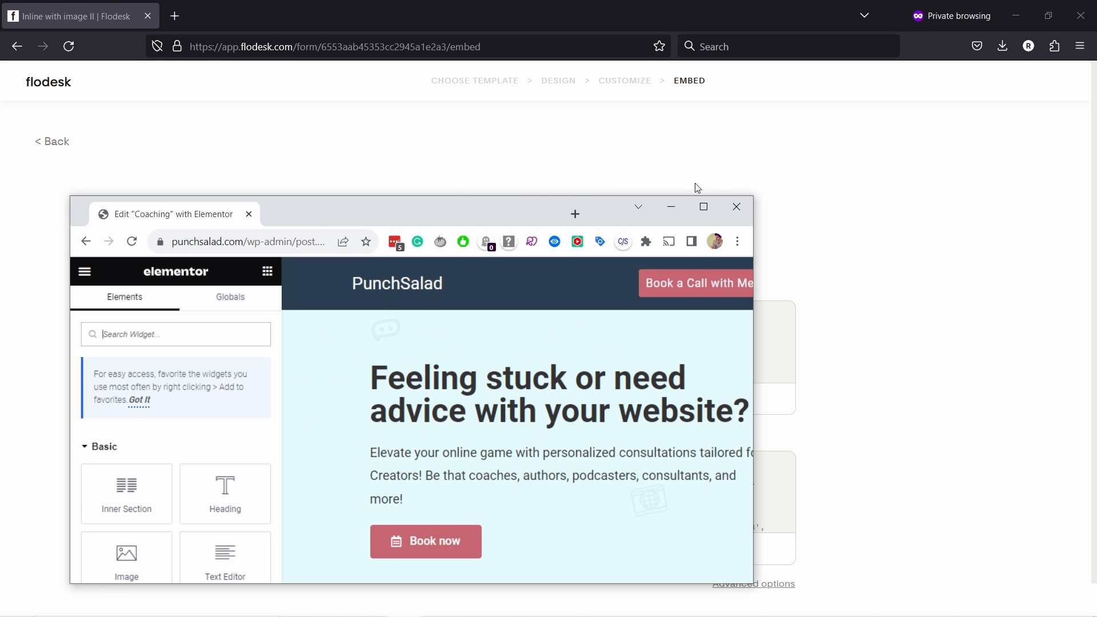
# - Maximize Elementor, search widgets for 'html' and place an HTML widget above the YouTube section
pyautogui.click(704, 207)
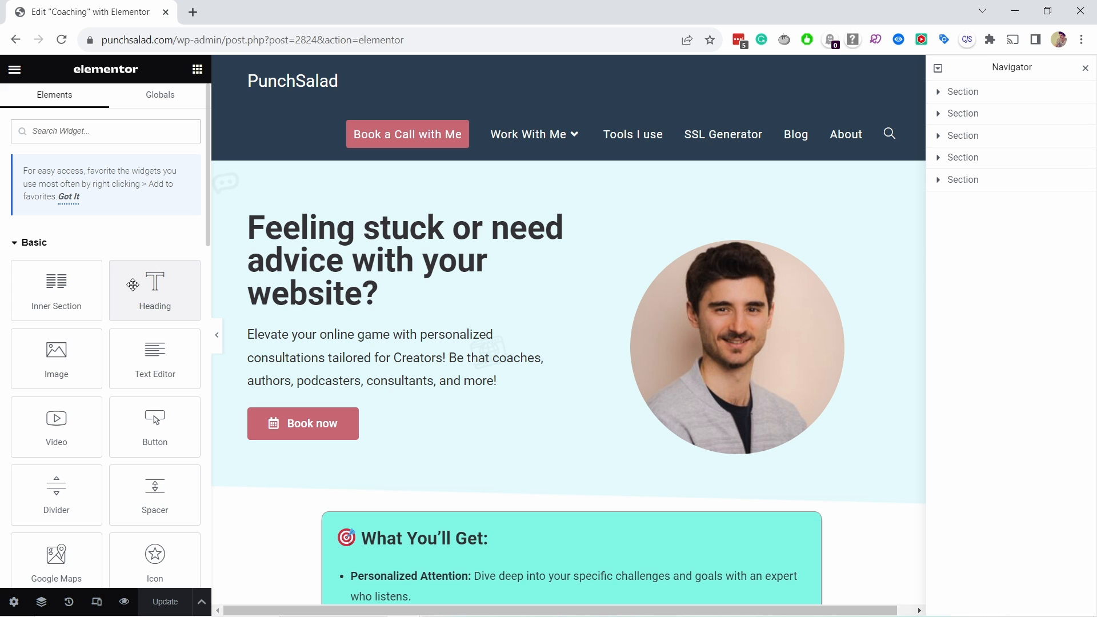
pyautogui.scroll(-9, 434, 246)
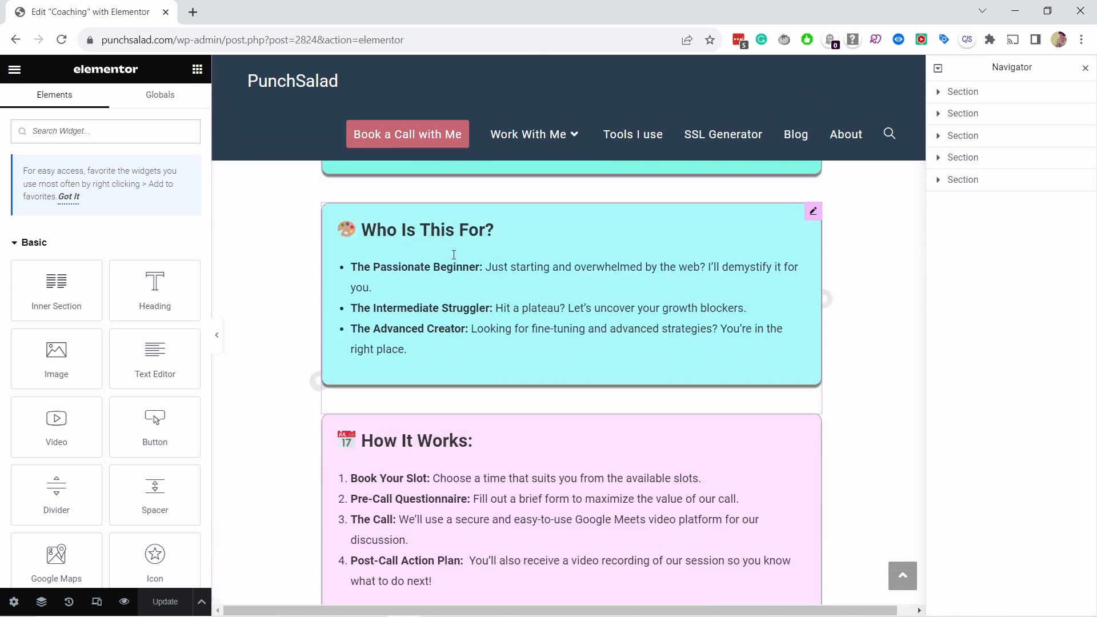
pyautogui.scroll(-10, 454, 255)
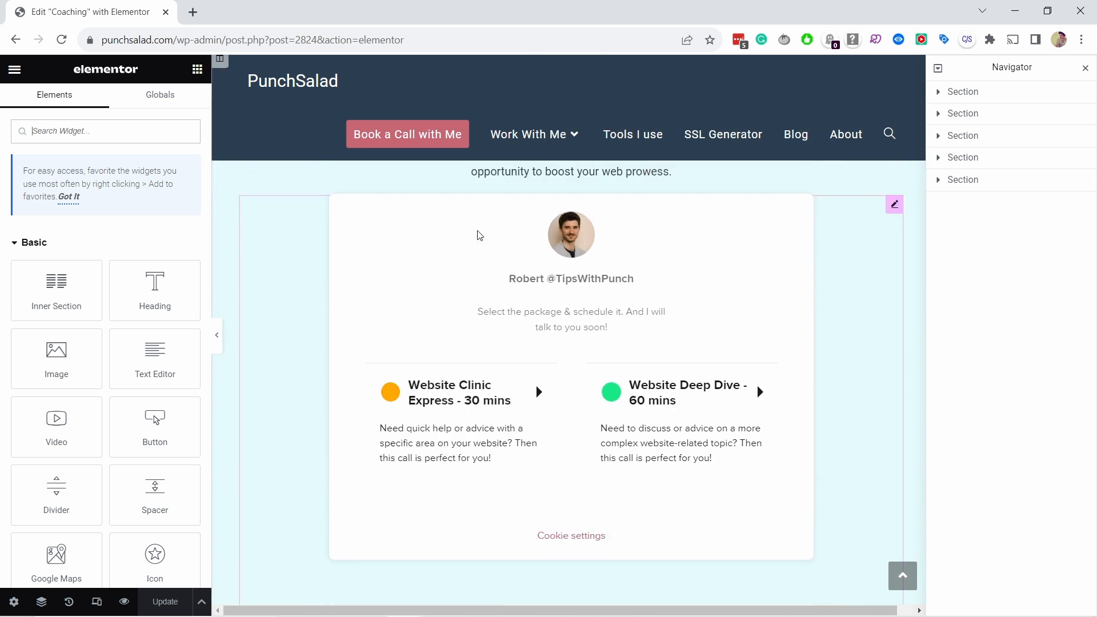
pyautogui.scroll(-8, 479, 235)
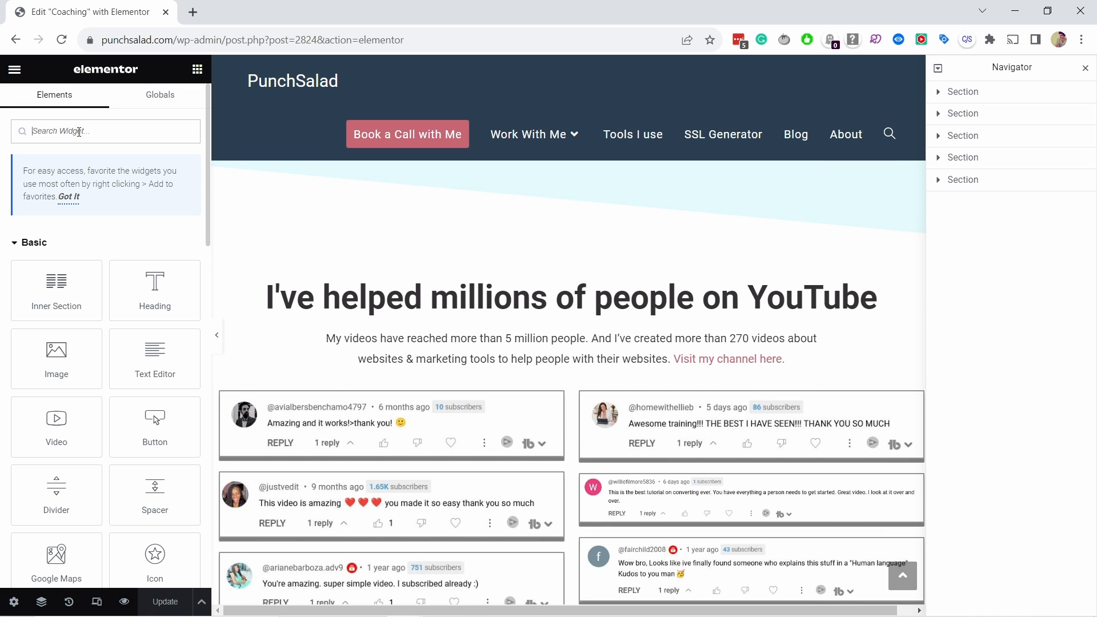
pyautogui.write('html')
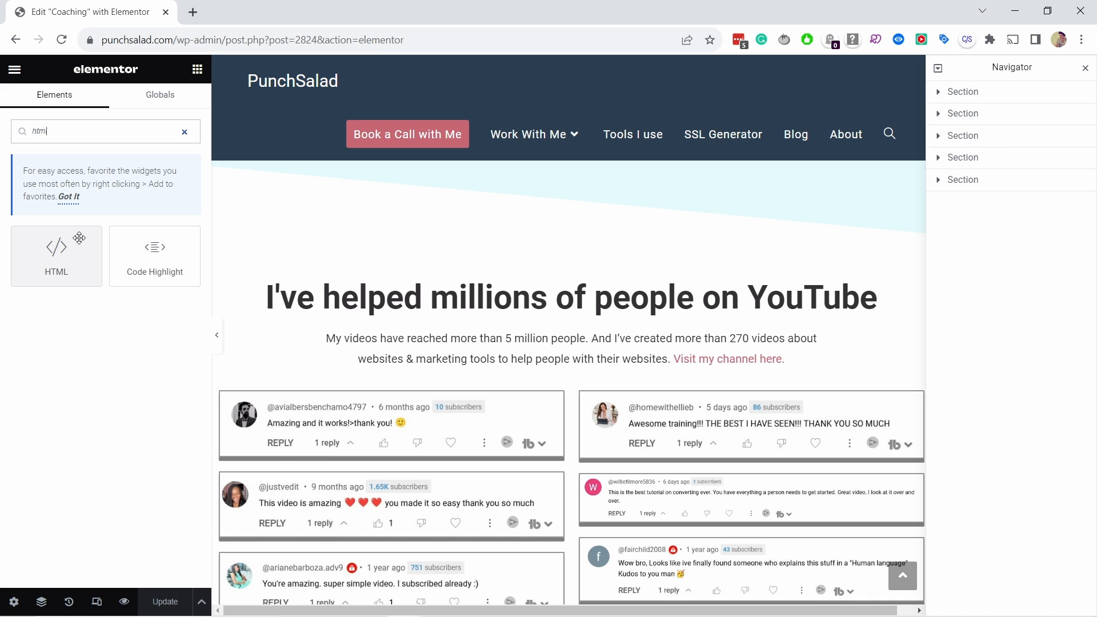
pyautogui.moveTo(77, 238); pyautogui.dragTo(501, 212)
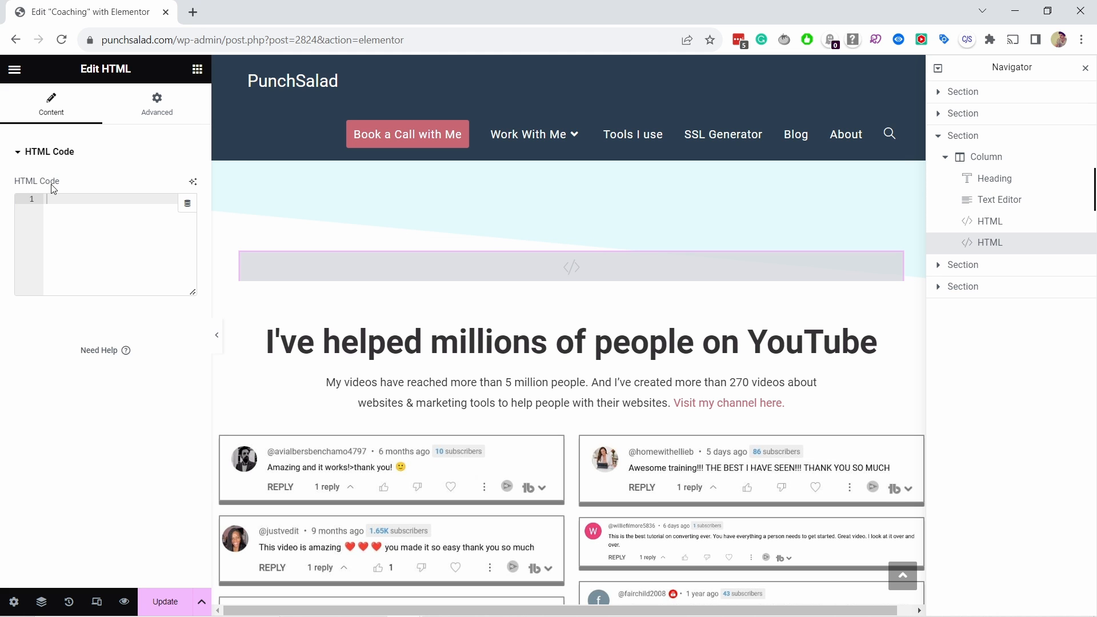
# - Paste Flodesk's header script, then the inline form code below it, into the HTML widget
pyautogui.hotkey('alt', 'Tab')
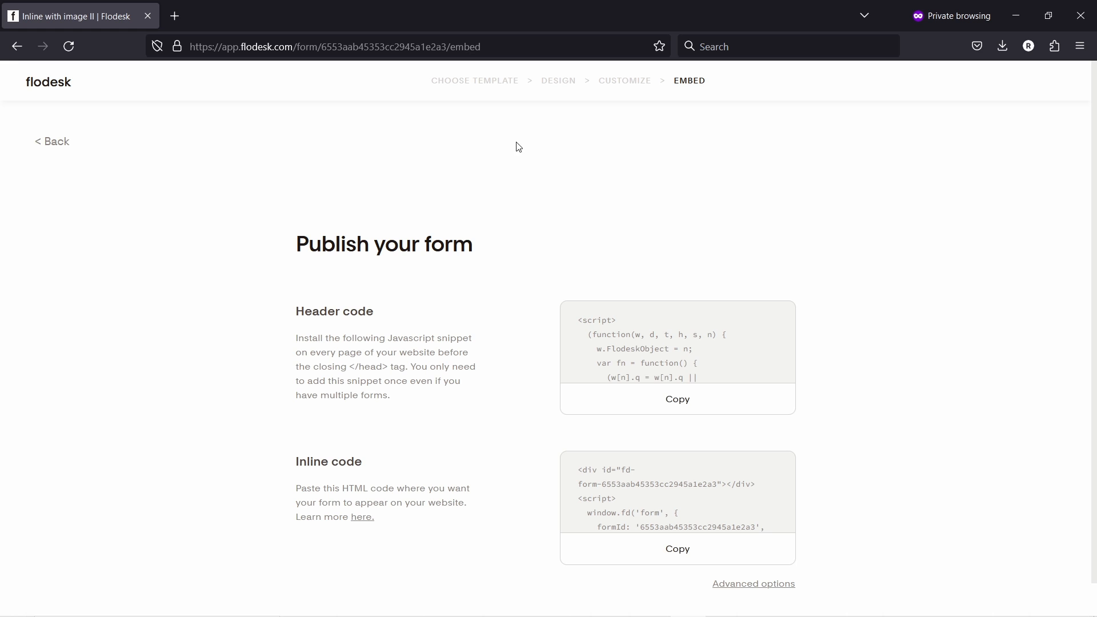
pyautogui.click(657, 405)
pyautogui.hotkey('alt', 'Tab')
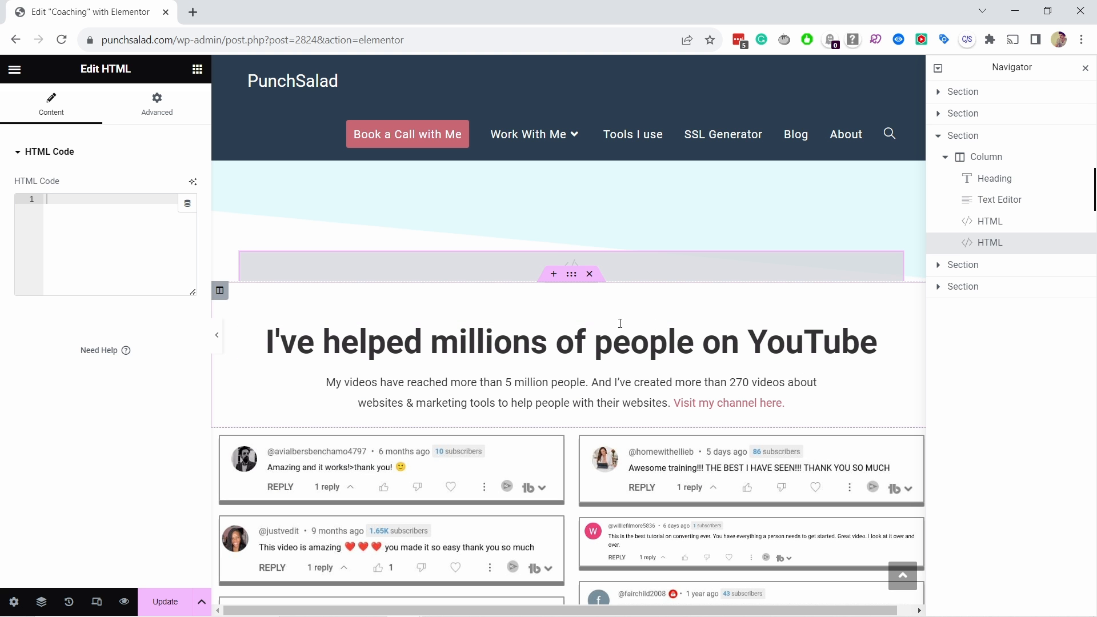
pyautogui.click(79, 222)
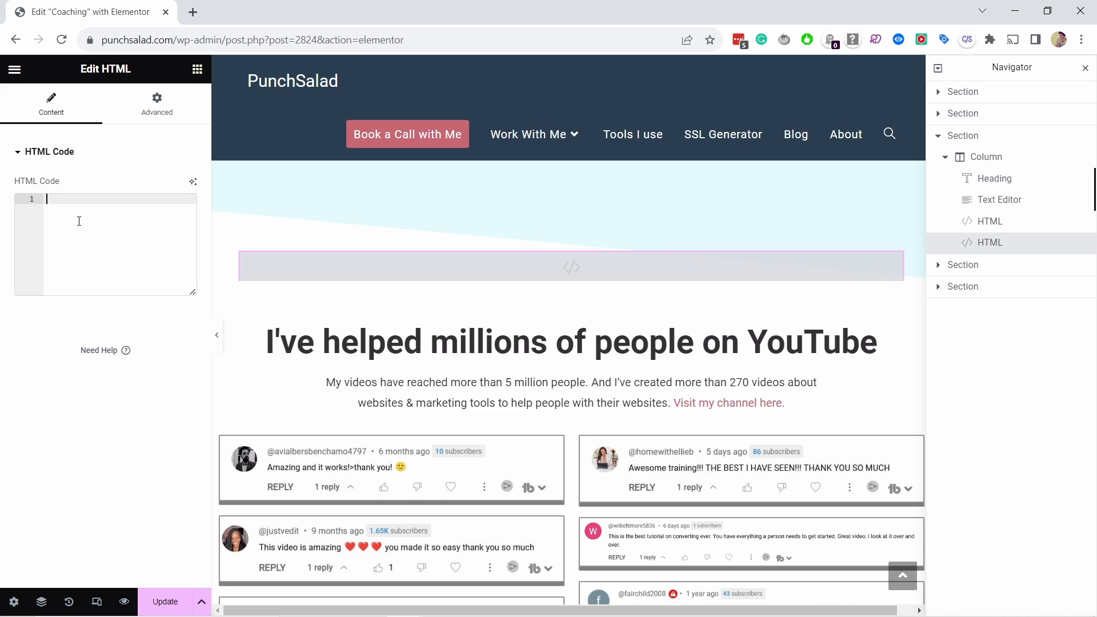
pyautogui.hotkey('ctrl', 'v')
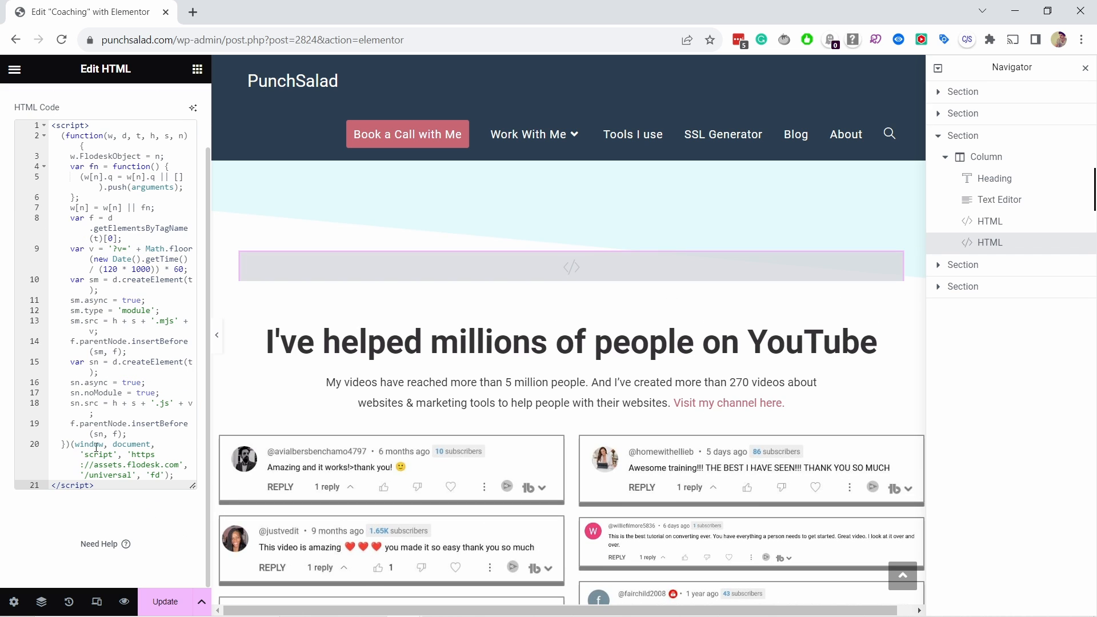
pyautogui.press('Return')
pyautogui.press('Return')
pyautogui.press('Return')
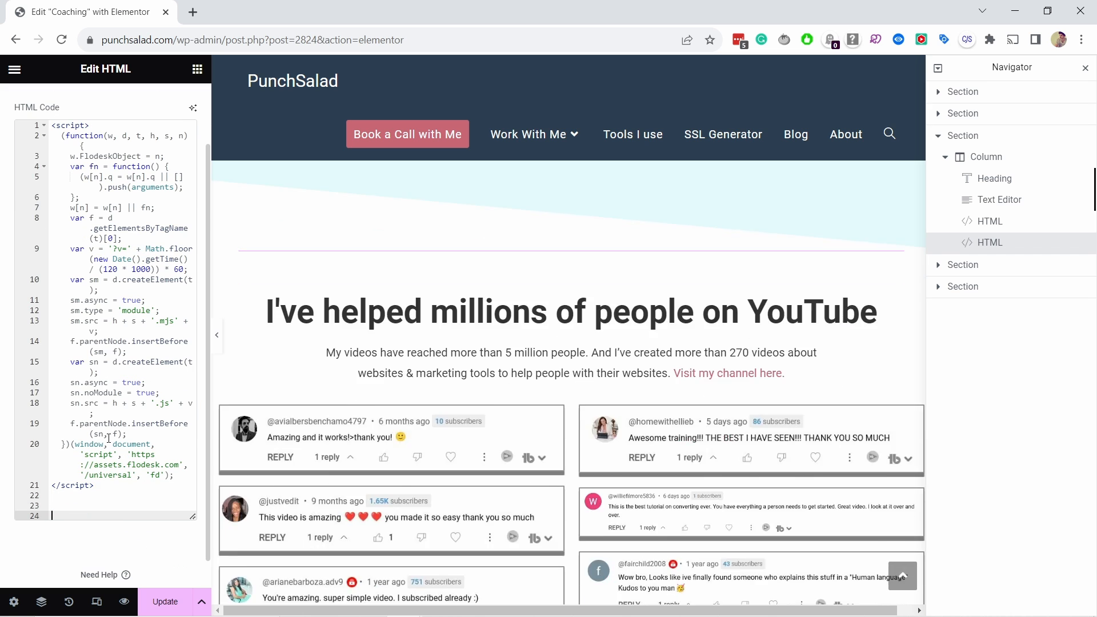
pyautogui.moveTo(95, 486); pyautogui.dragTo(48, 452)
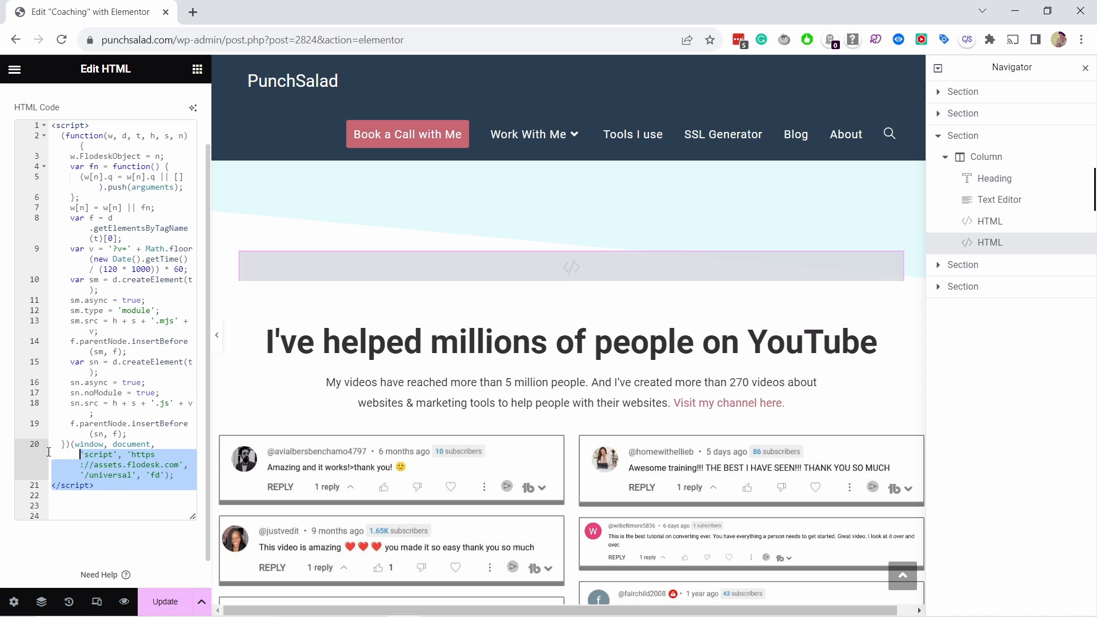
pyautogui.click(75, 509)
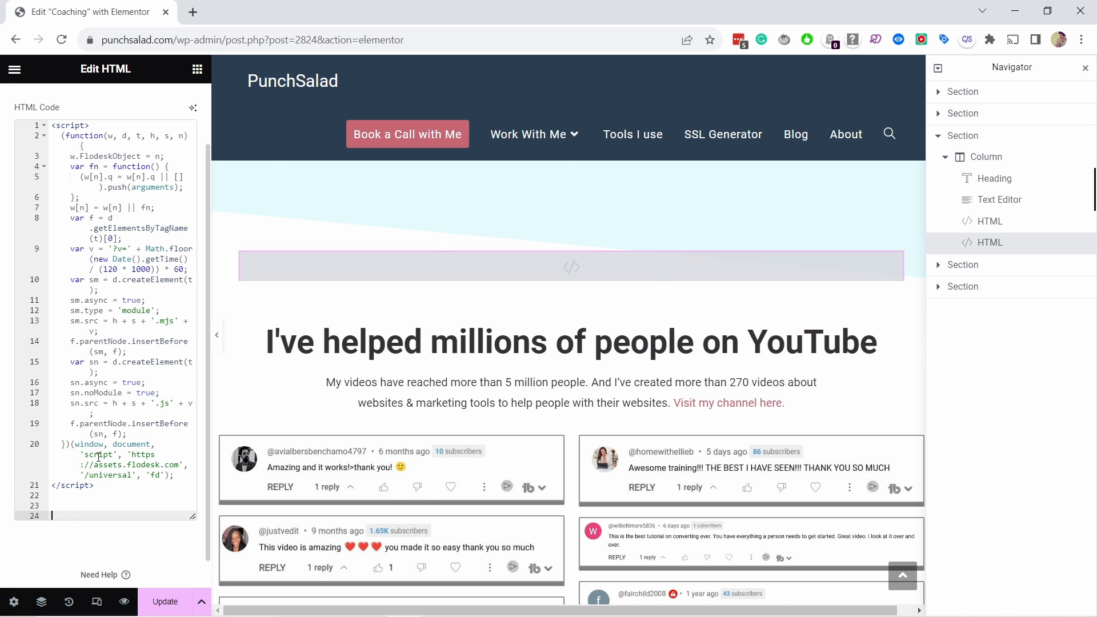
pyautogui.hotkey('alt', 'Tab')
pyautogui.click(692, 545)
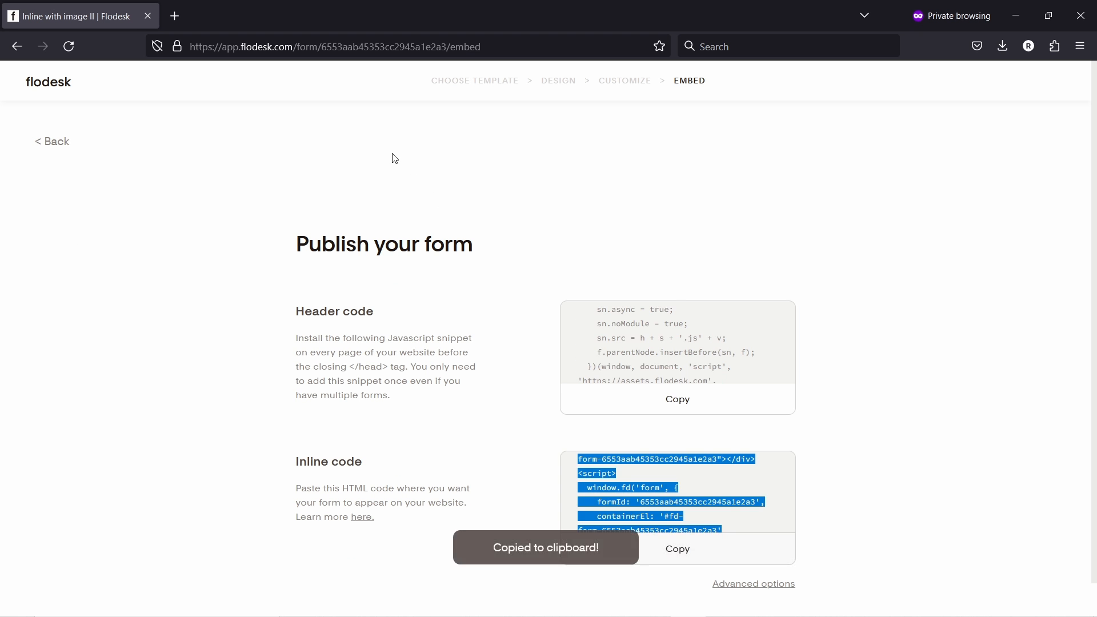
pyautogui.hotkey('alt', 'Tab')
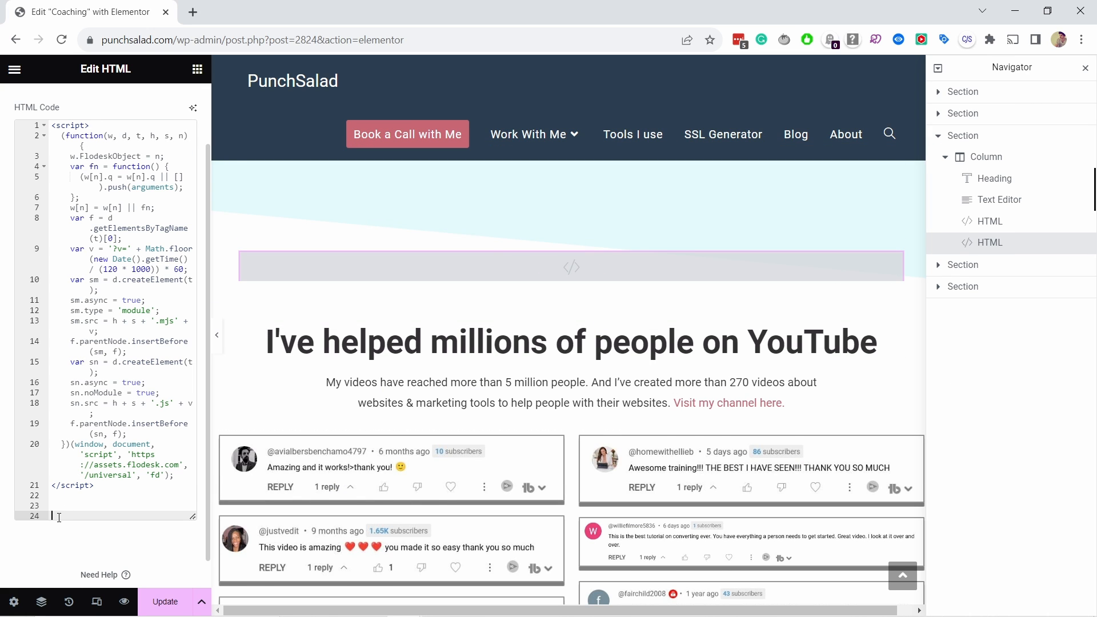
pyautogui.hotkey('ctrl', 'v')
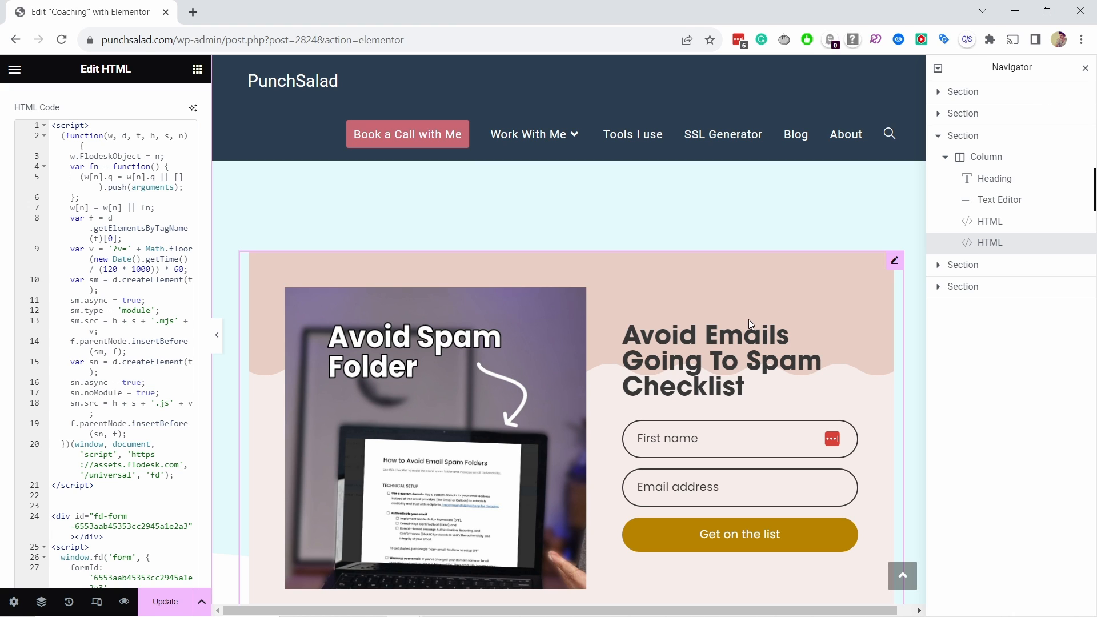
# - In the live page preview, submit a test sign-up with a first name and test email address
pyautogui.click(125, 607)
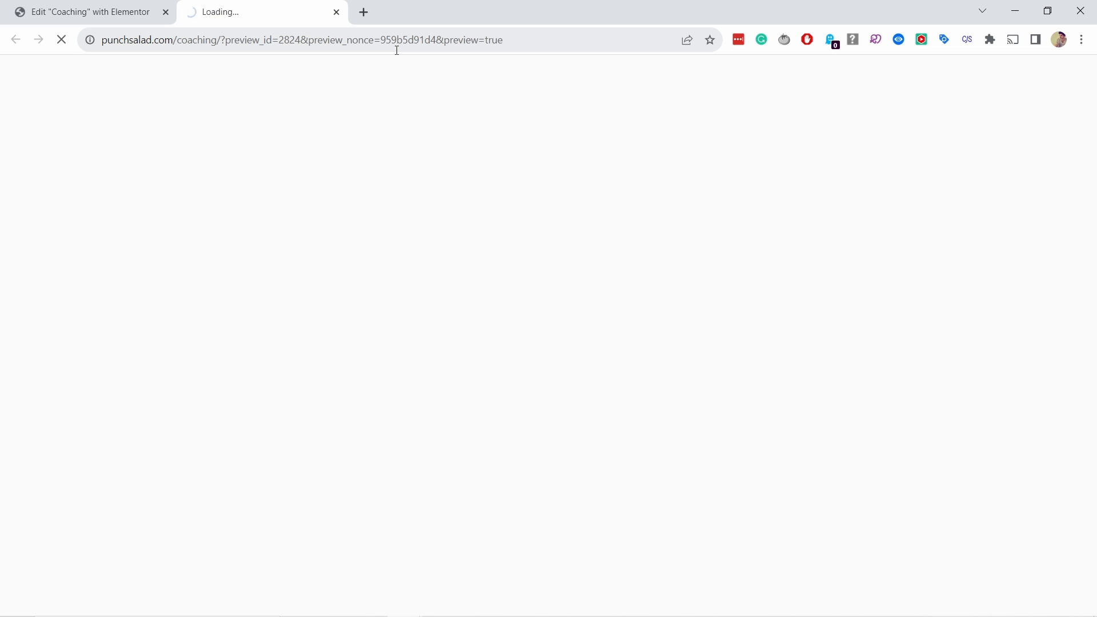
pyautogui.scroll(-7, 514, 249)
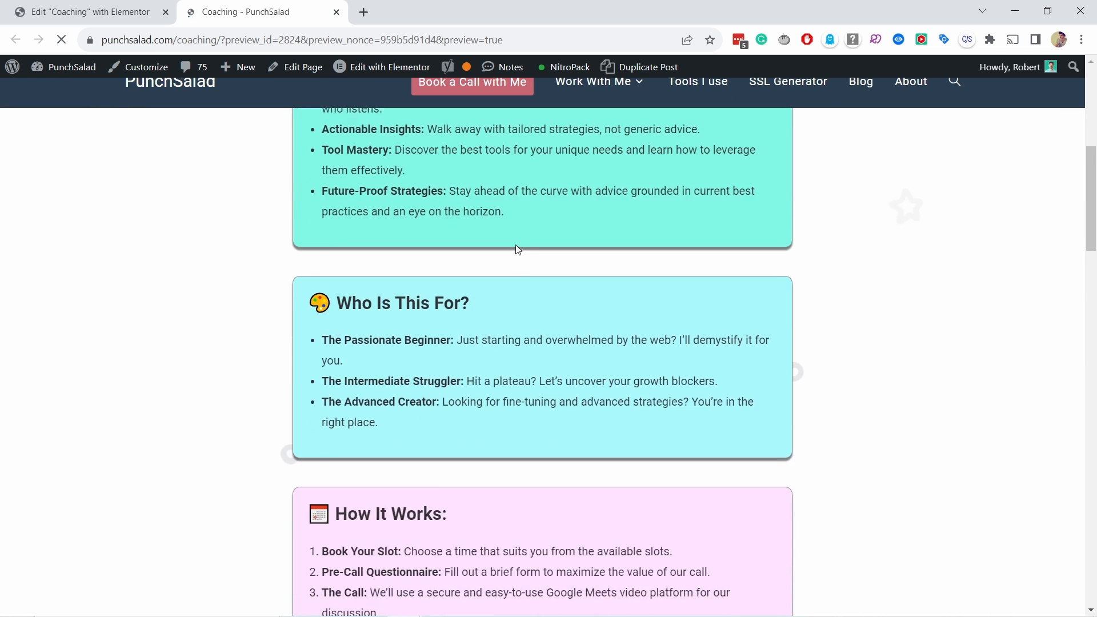
pyautogui.scroll(-12, 517, 250)
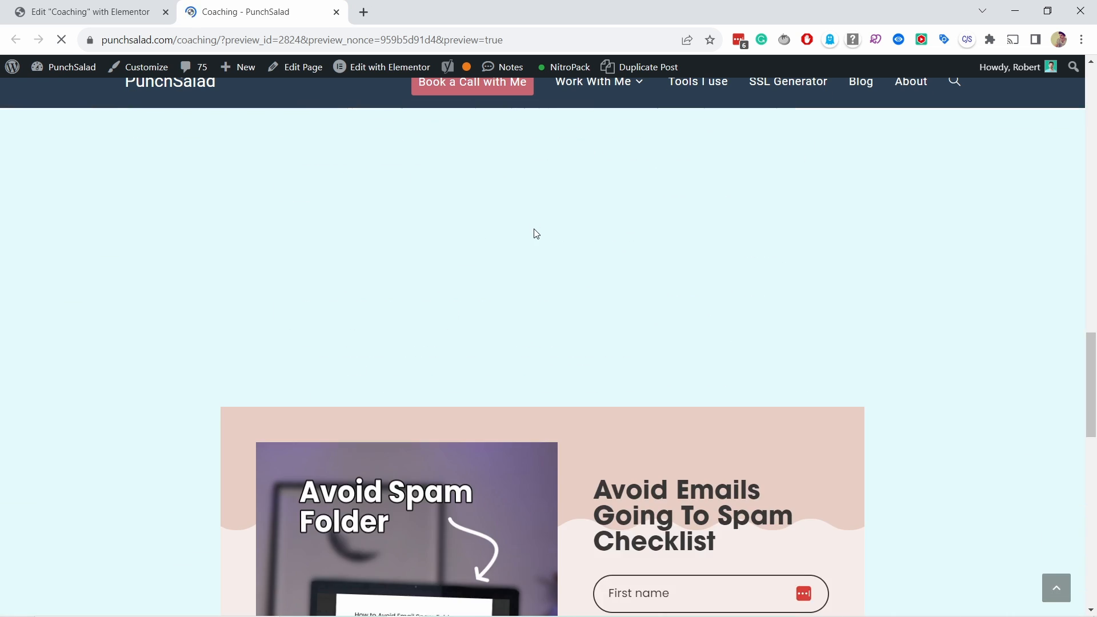
pyautogui.scroll(-3, 537, 234)
pyautogui.scroll(-1, 592, 387)
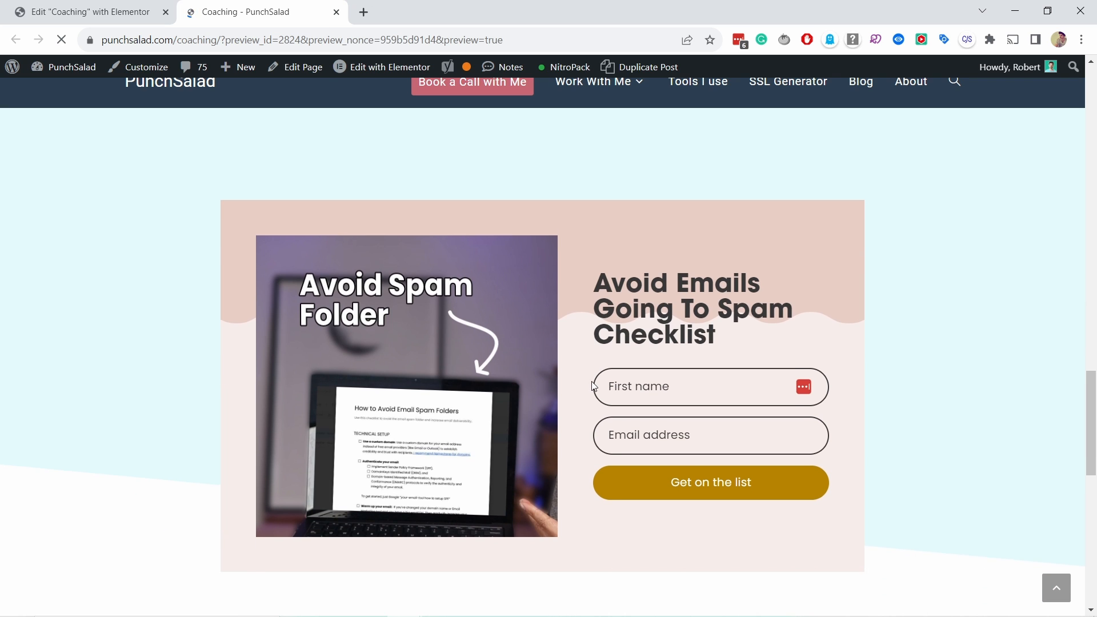
pyautogui.click(649, 376)
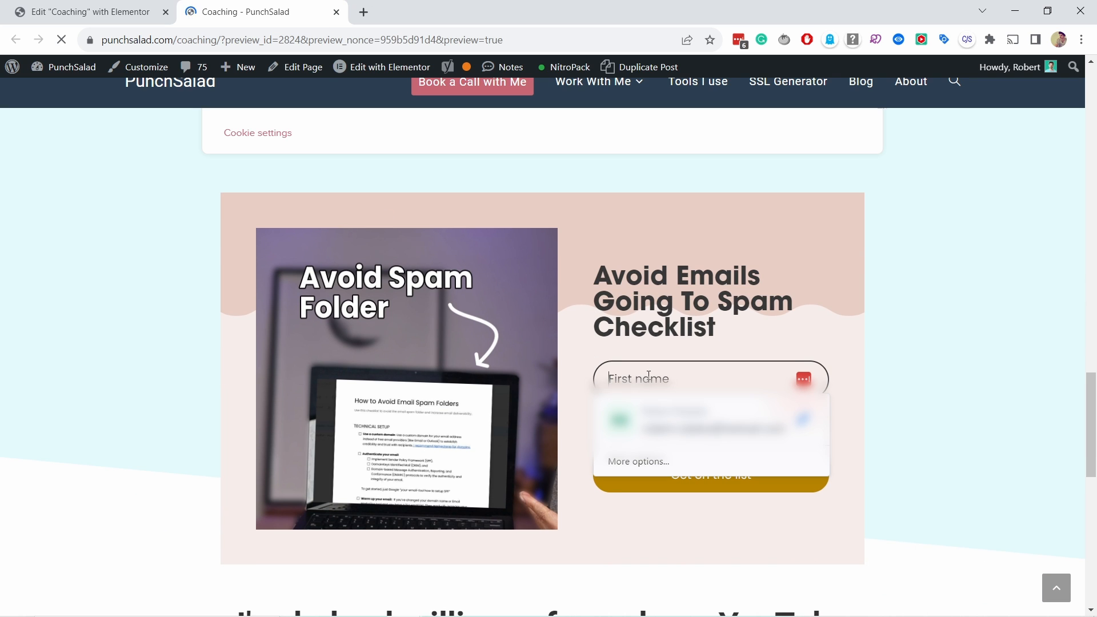
pyautogui.write('Rob')
pyautogui.click(647, 421)
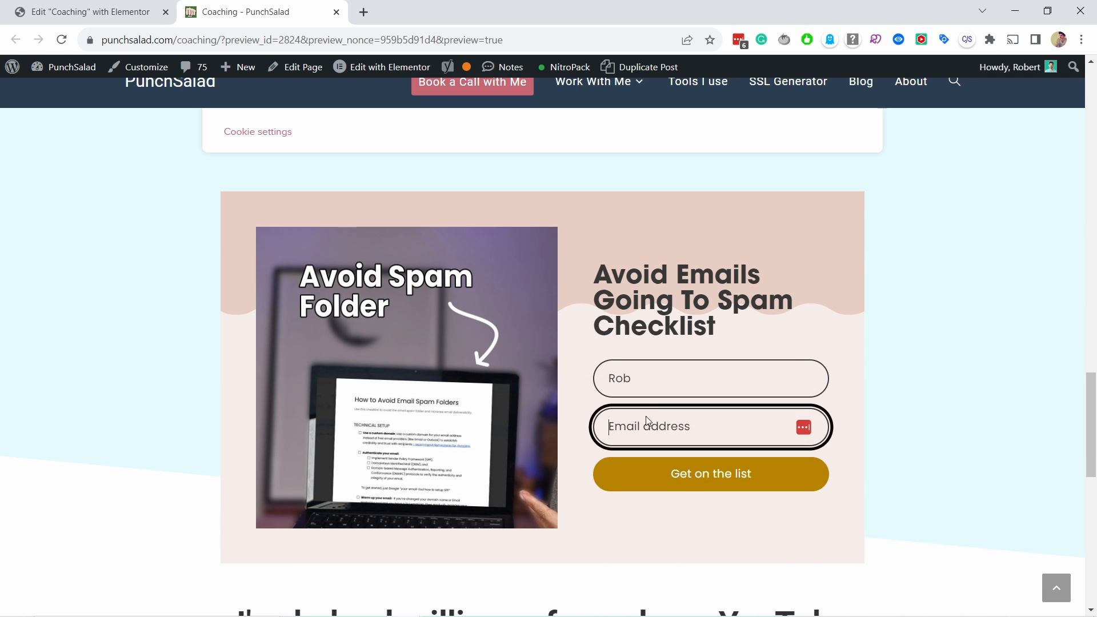
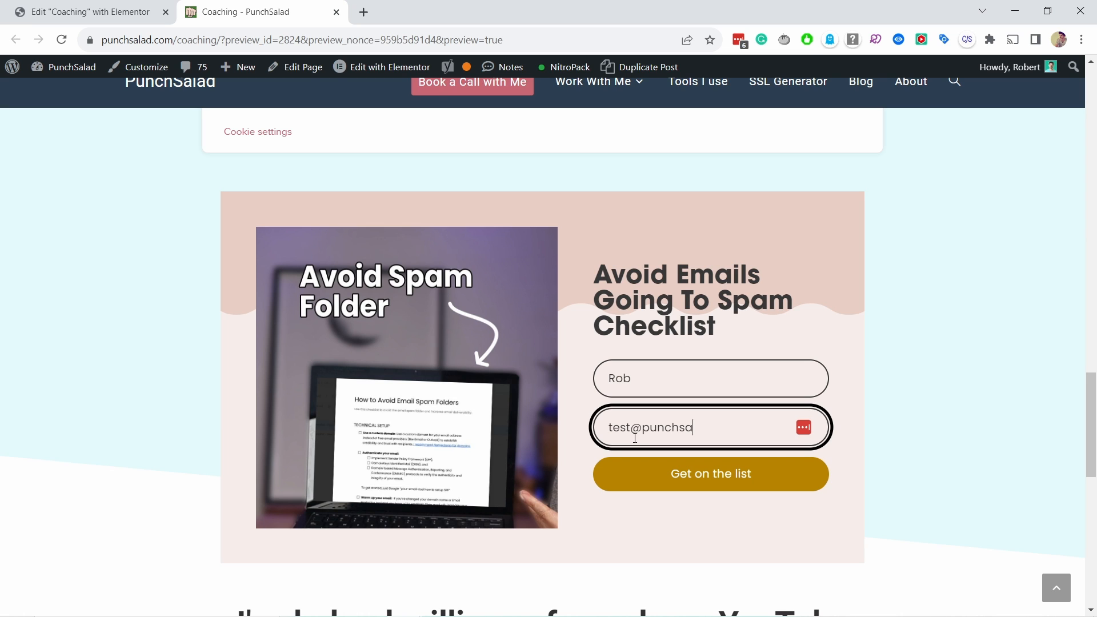
pyautogui.click(709, 477)
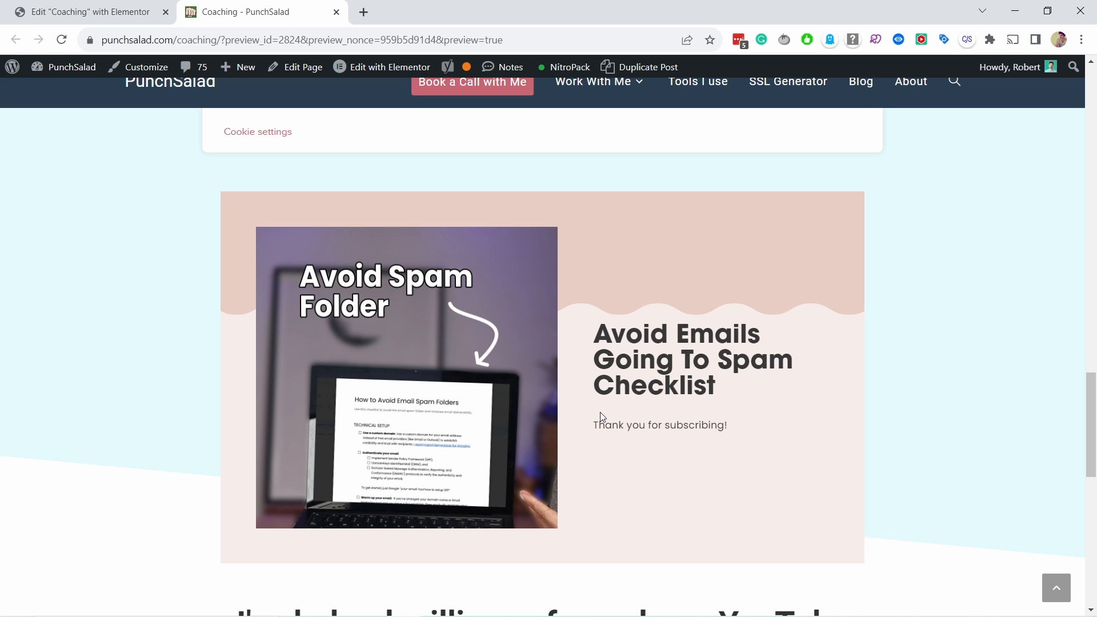
# - Check the thank-you message text, then return to Flodesk's publish page
pyautogui.moveTo(598, 423)
pyautogui.mouseDown()
pyautogui.moveTo(743, 426)
pyautogui.moveTo(595, 421)
pyautogui.mouseUp()
pyautogui.click(743, 427)
pyautogui.click(629, 458)
pyautogui.hotkey('alt', 'Tab')
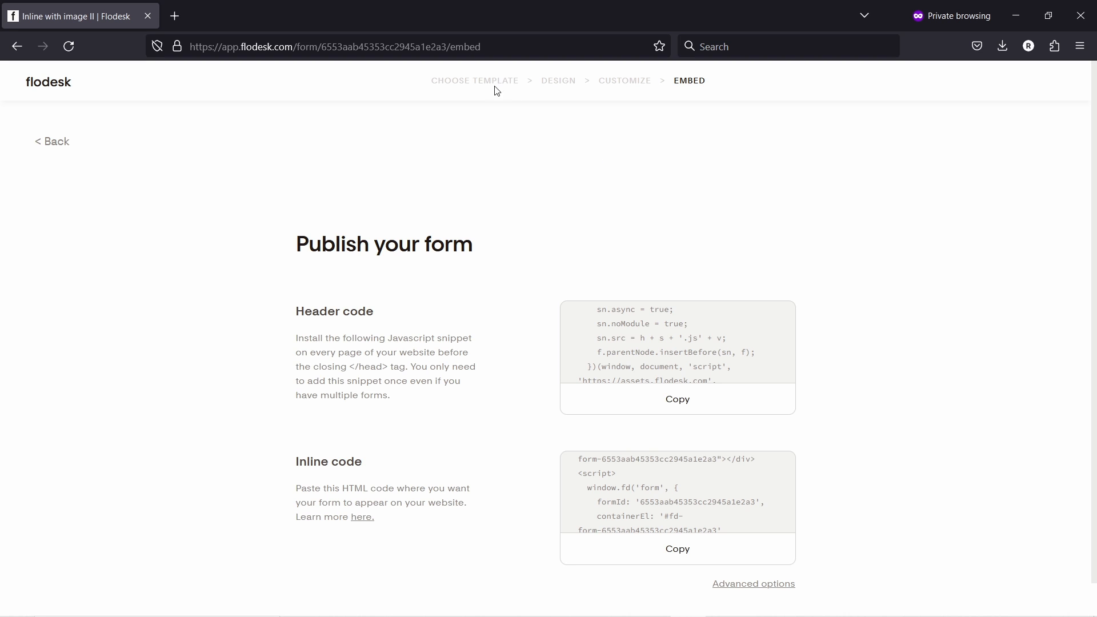
# - In Design > Message, choose CUSTOM and enter 'Thanks for sub! You'll get your checklist within few minutes.'
pyautogui.click(564, 81)
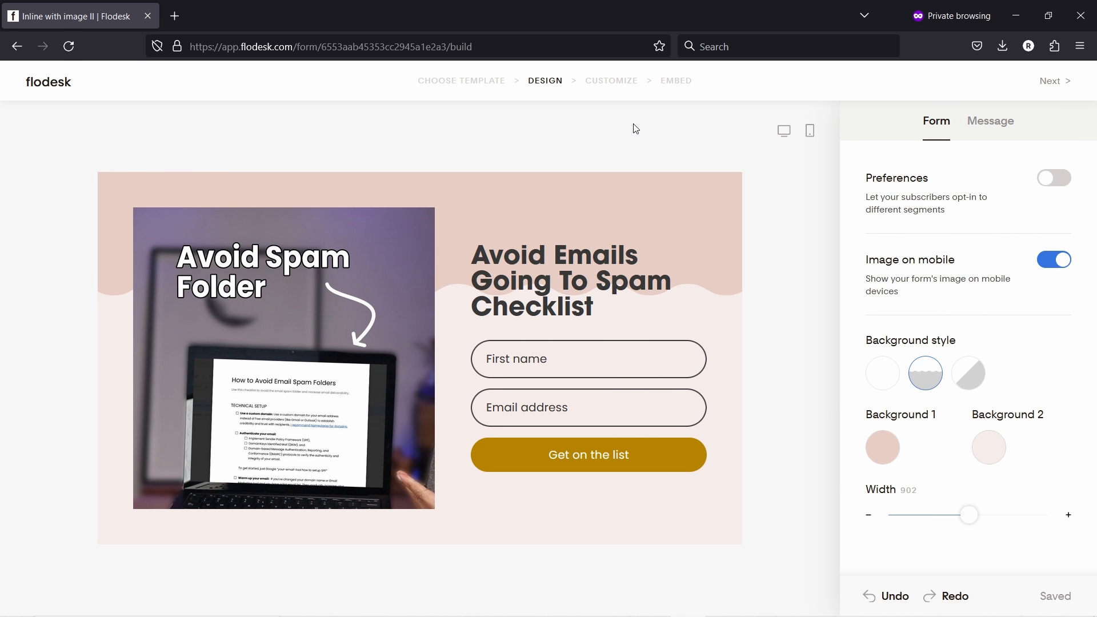
pyautogui.click(984, 126)
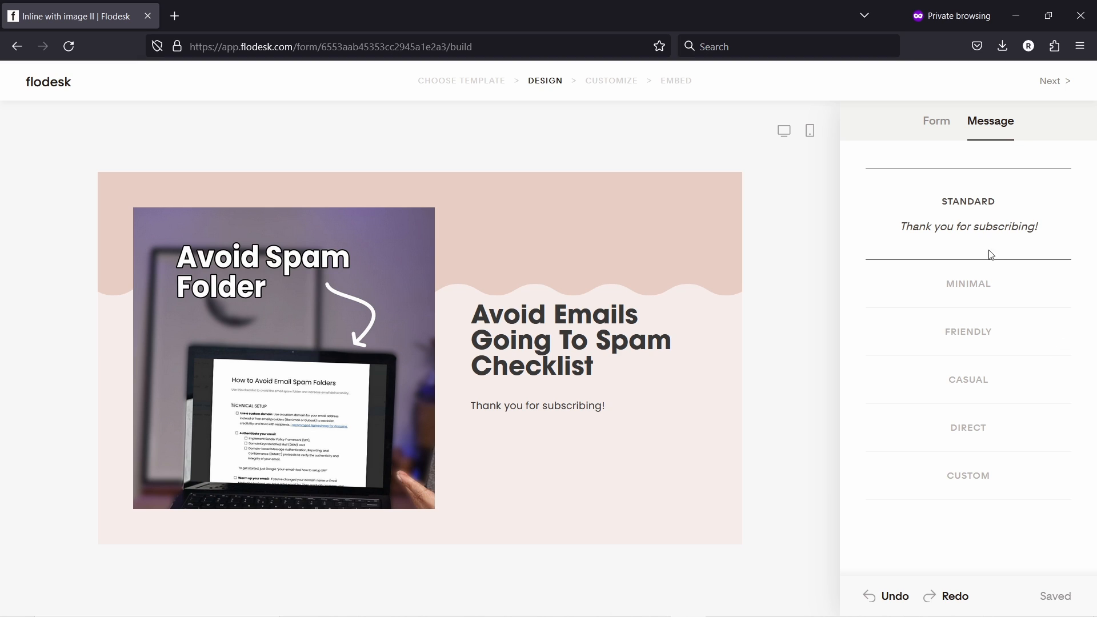
pyautogui.click(956, 345)
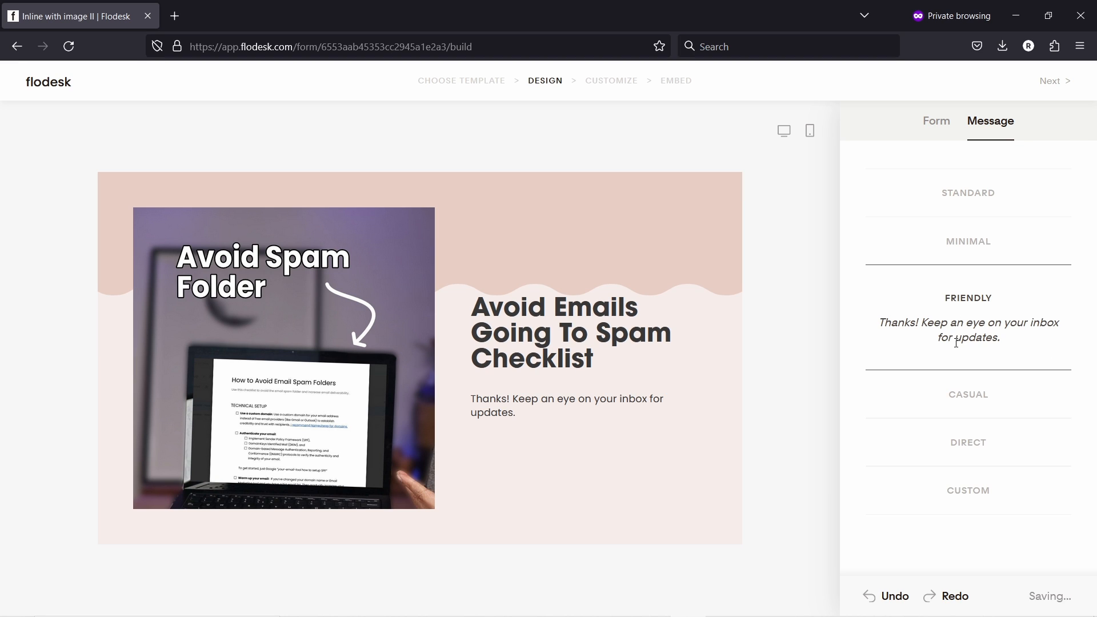
pyautogui.click(959, 501)
pyautogui.doubleClick(957, 472)
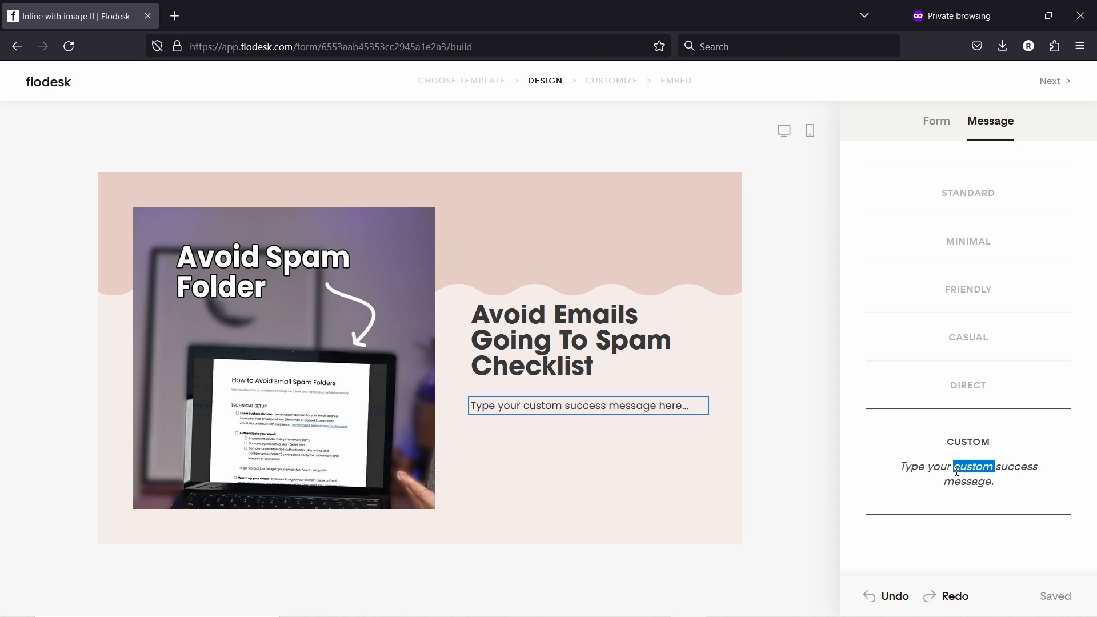
pyautogui.click(579, 403)
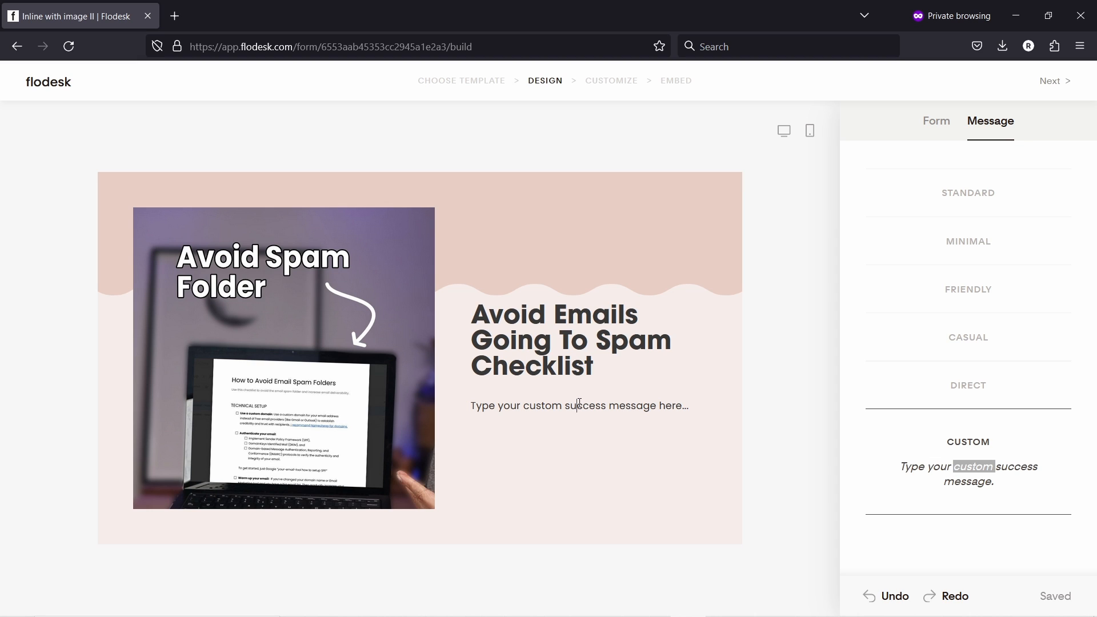
pyautogui.hotkey('ctrl', 'a')
pyautogui.write('Thanks!')
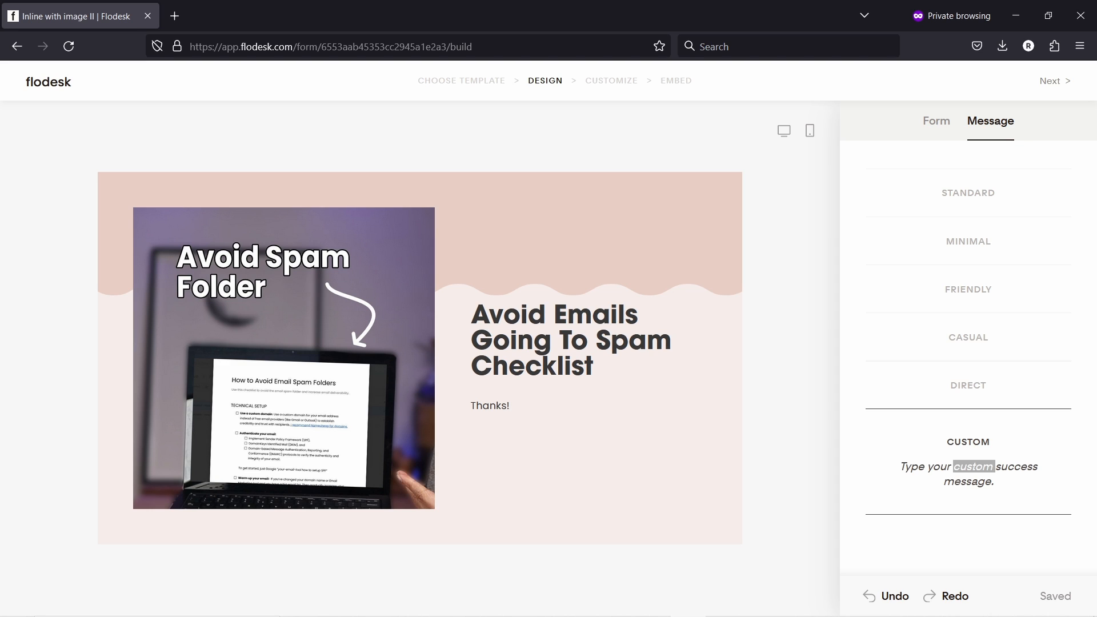
pyautogui.write("or sub! You'll get your checklist within few minutes.")
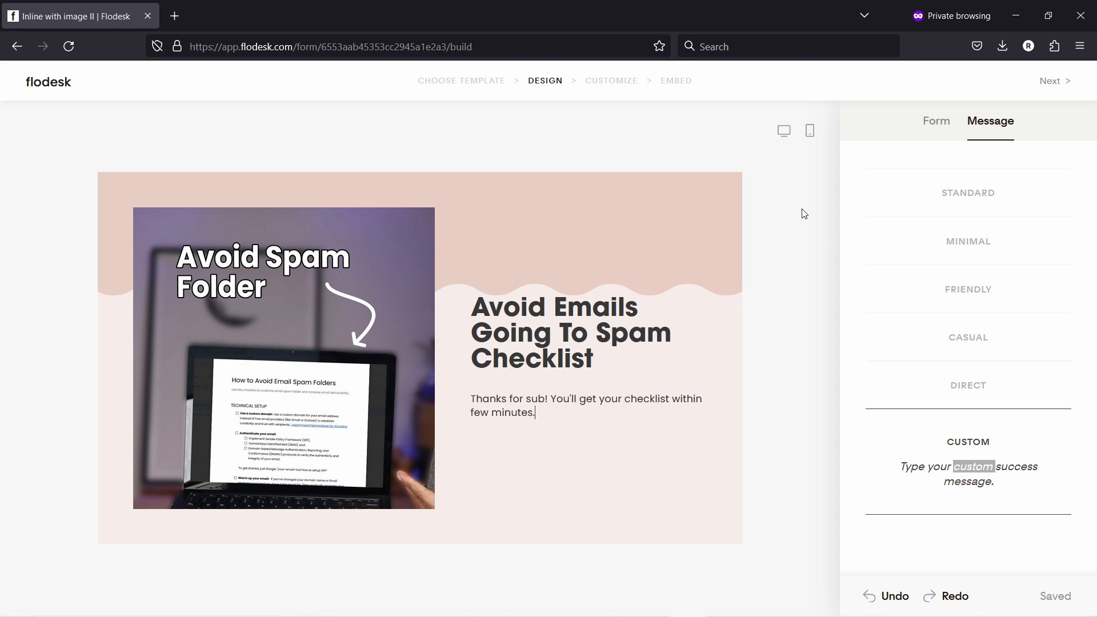
pyautogui.click(805, 252)
pyautogui.click(805, 251)
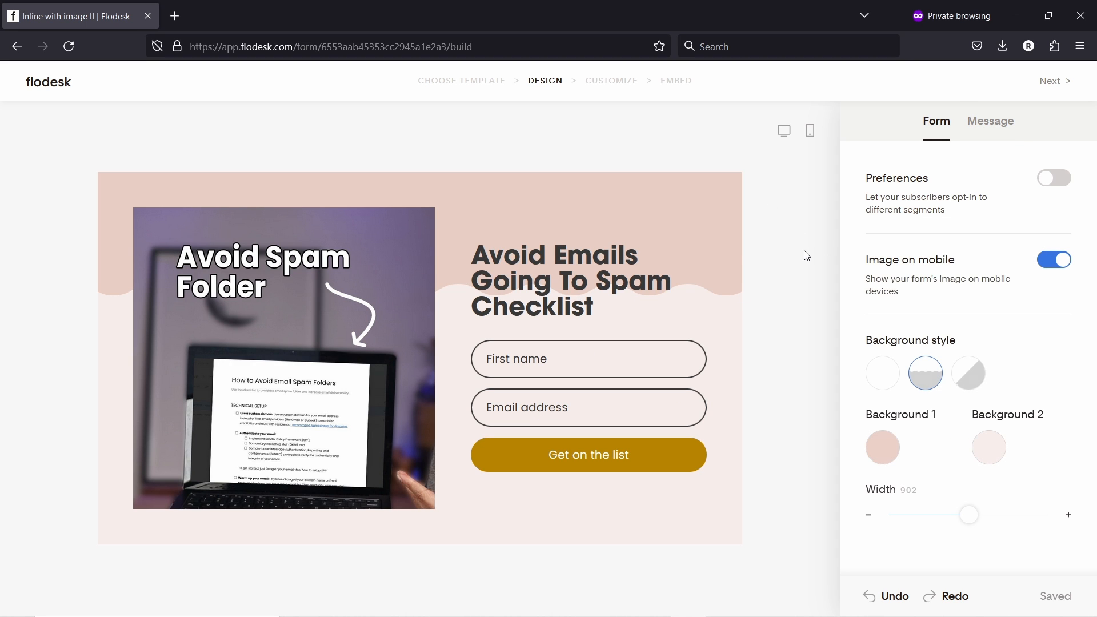
# - Leave the form builder via the Flodesk logo and return to the My forms list
pyautogui.click(51, 86)
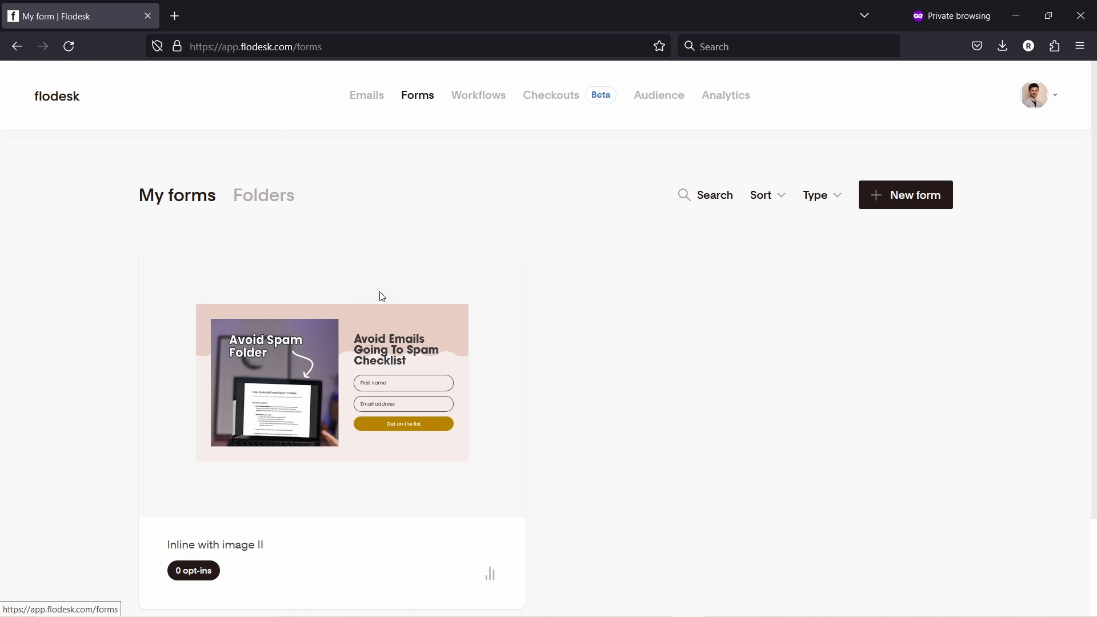
pyautogui.moveTo(292, 385)
pyautogui.scroll(-2, 359, 370)
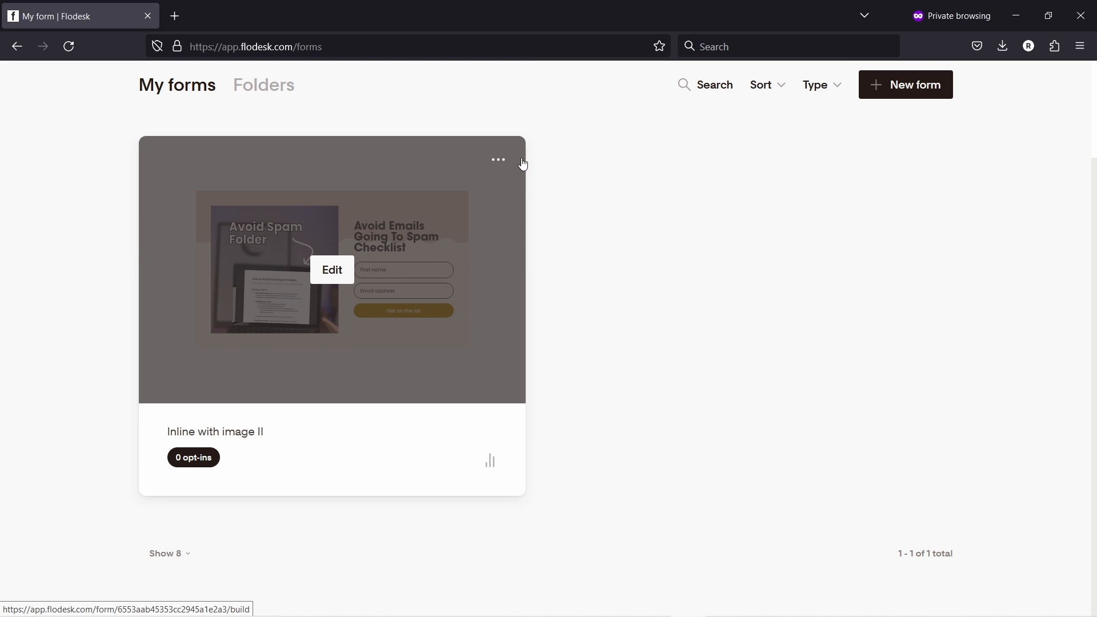
# - Look at the Inline with image II form's embed page, go back, and close its options menu
pyautogui.click(498, 159)
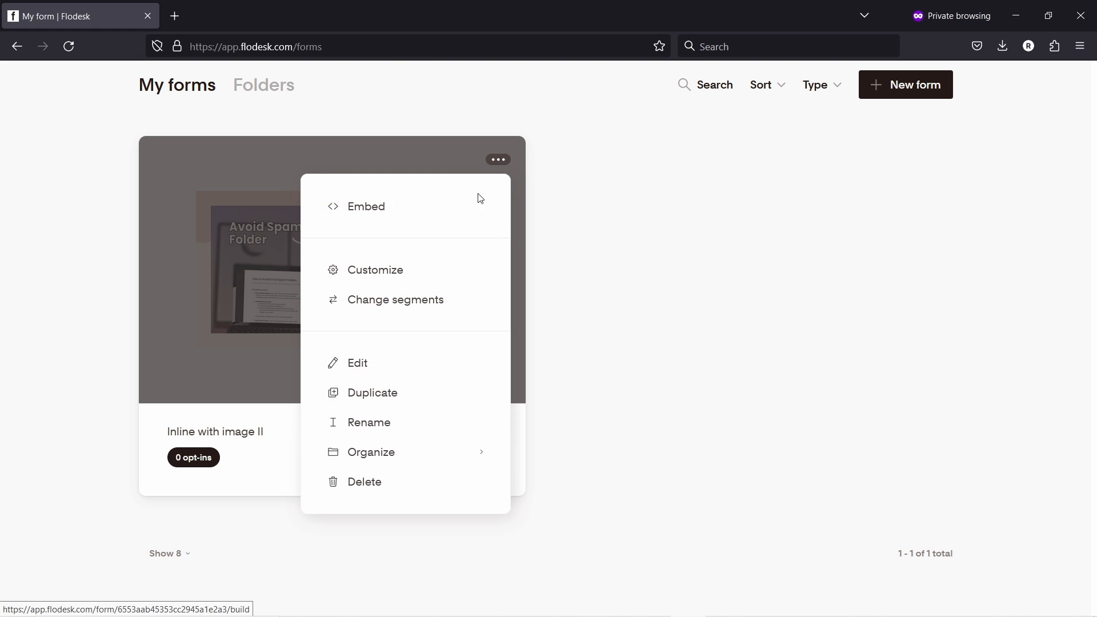
pyautogui.click(376, 207)
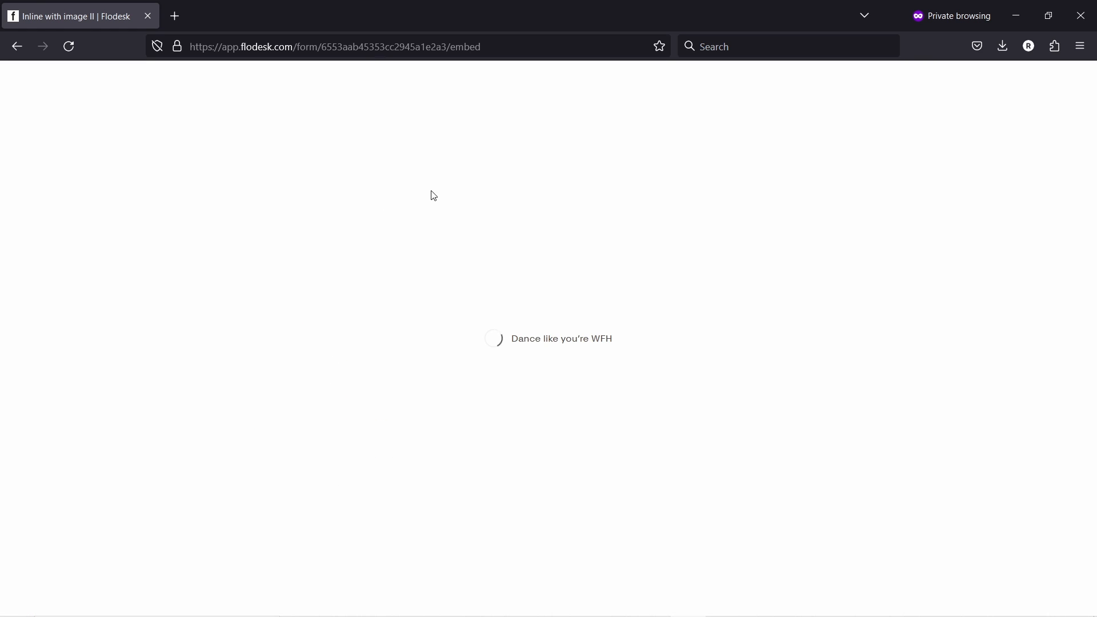
pyautogui.click(17, 45)
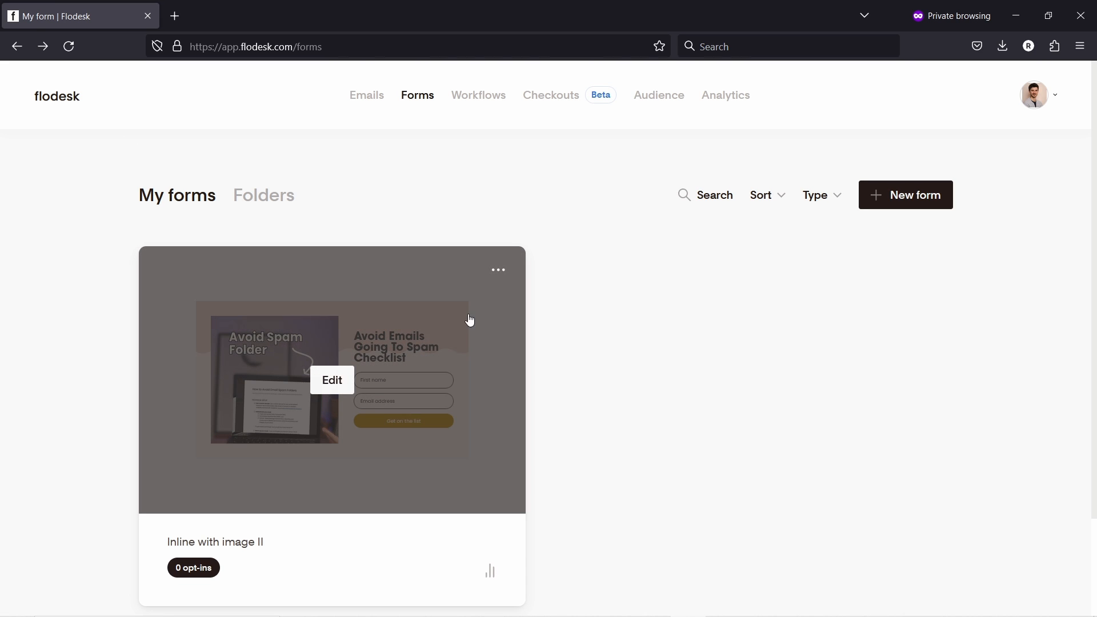
pyautogui.click(499, 270)
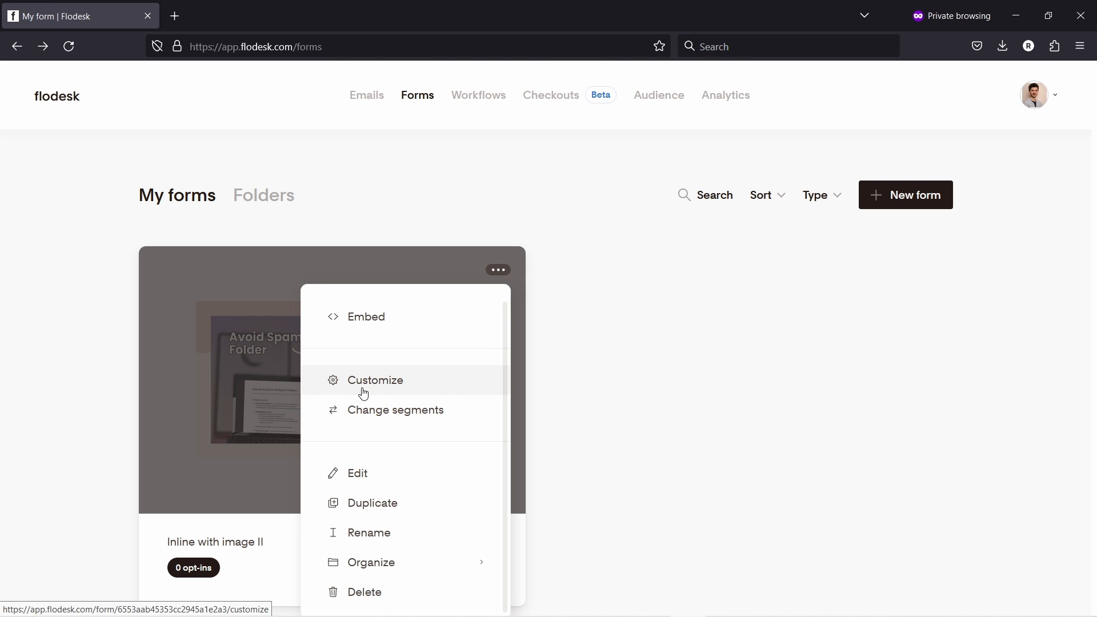
pyautogui.scroll(-1, 378, 410)
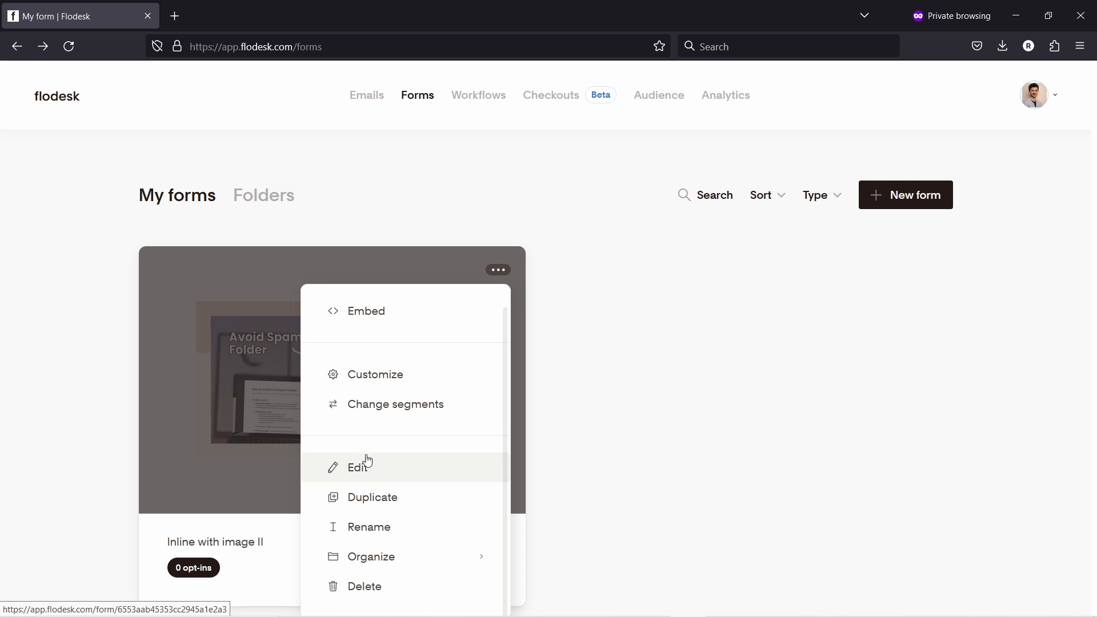
pyautogui.click(613, 423)
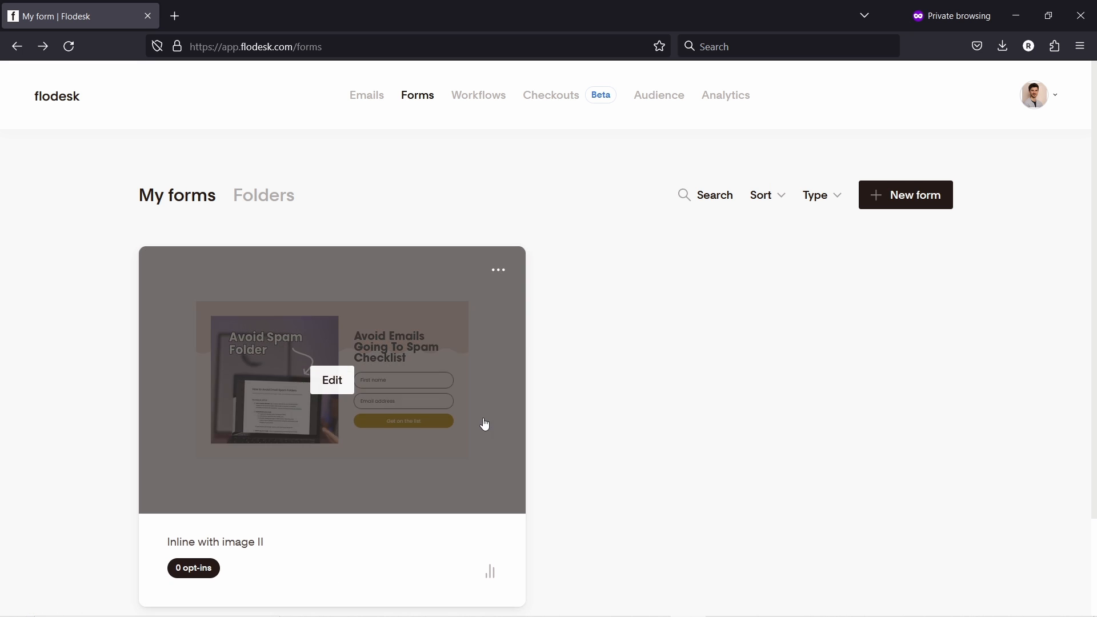
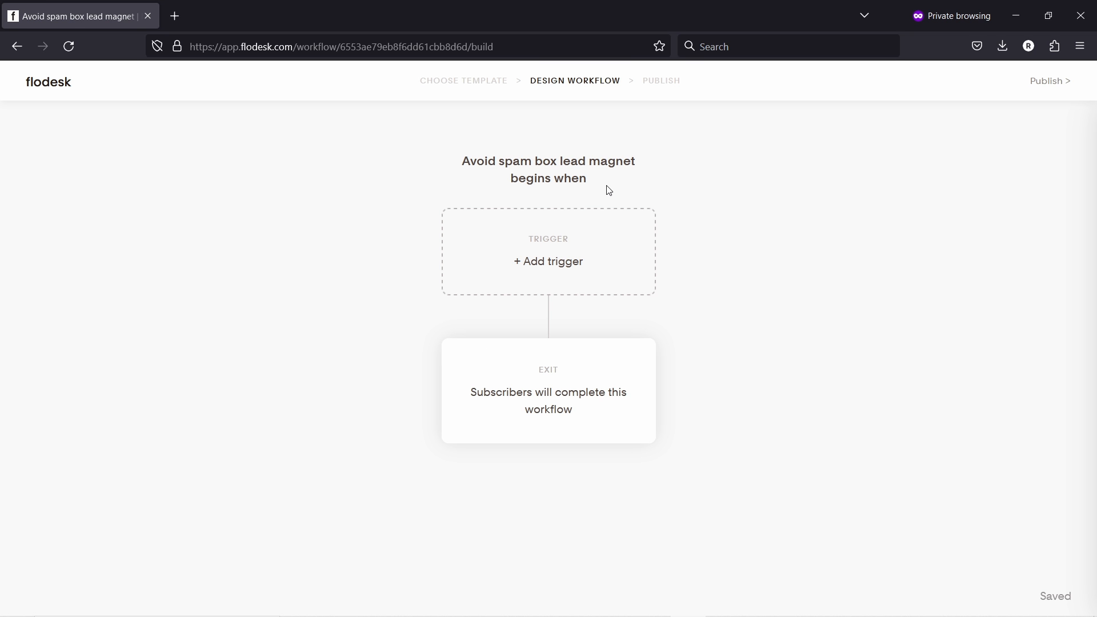
# - Trigger the workflow when a subscriber is added to the 'interested in email' segment
pyautogui.click(546, 252)
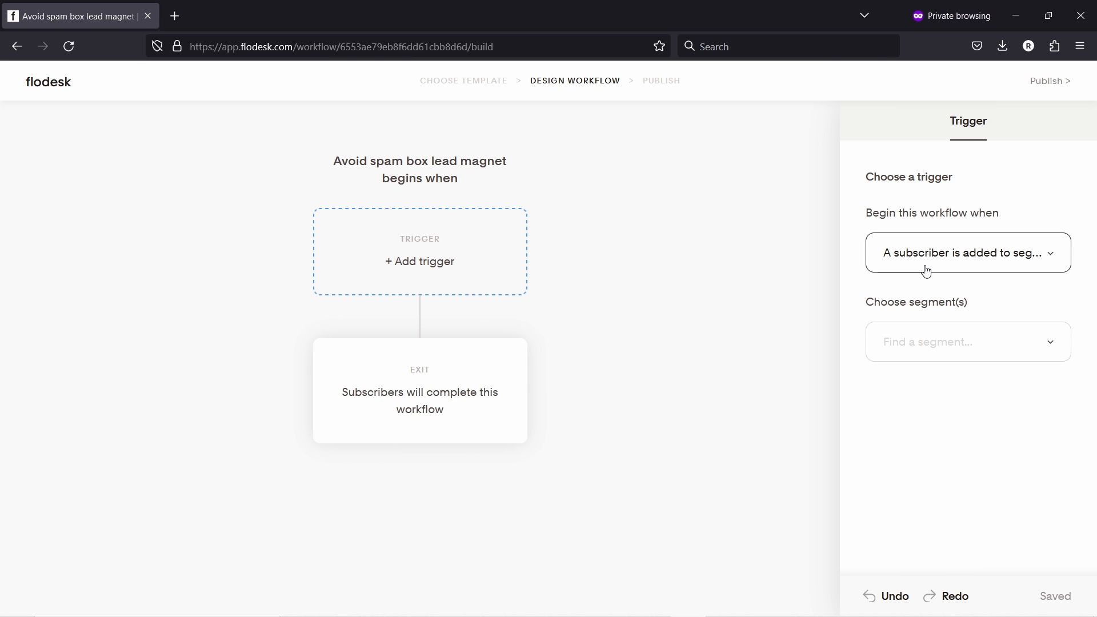
pyautogui.click(969, 271)
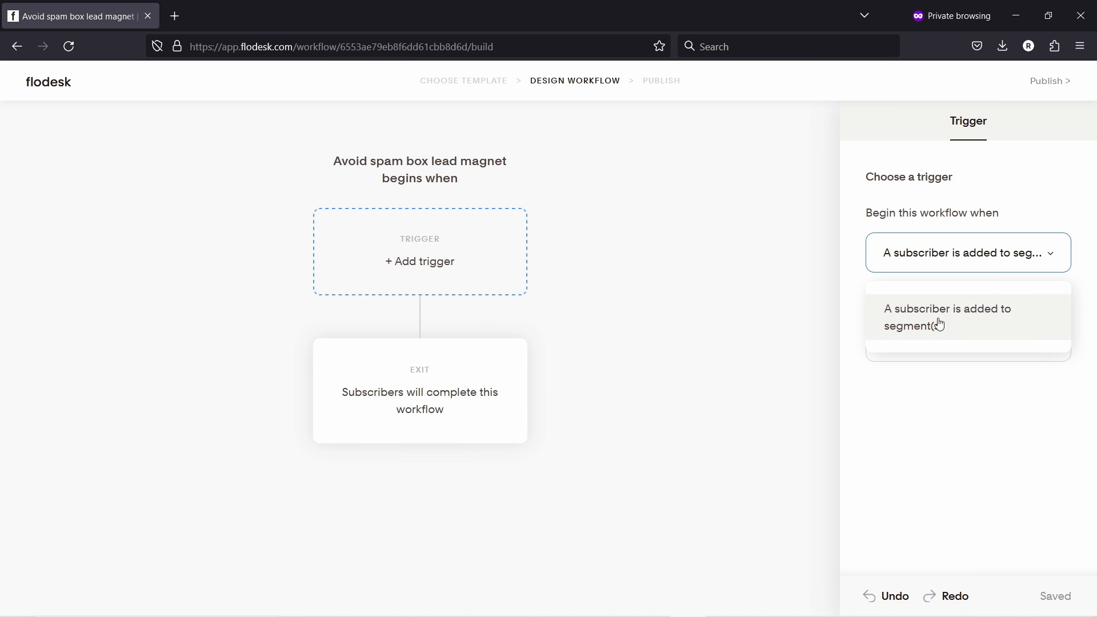
pyautogui.click(989, 324)
pyautogui.click(922, 342)
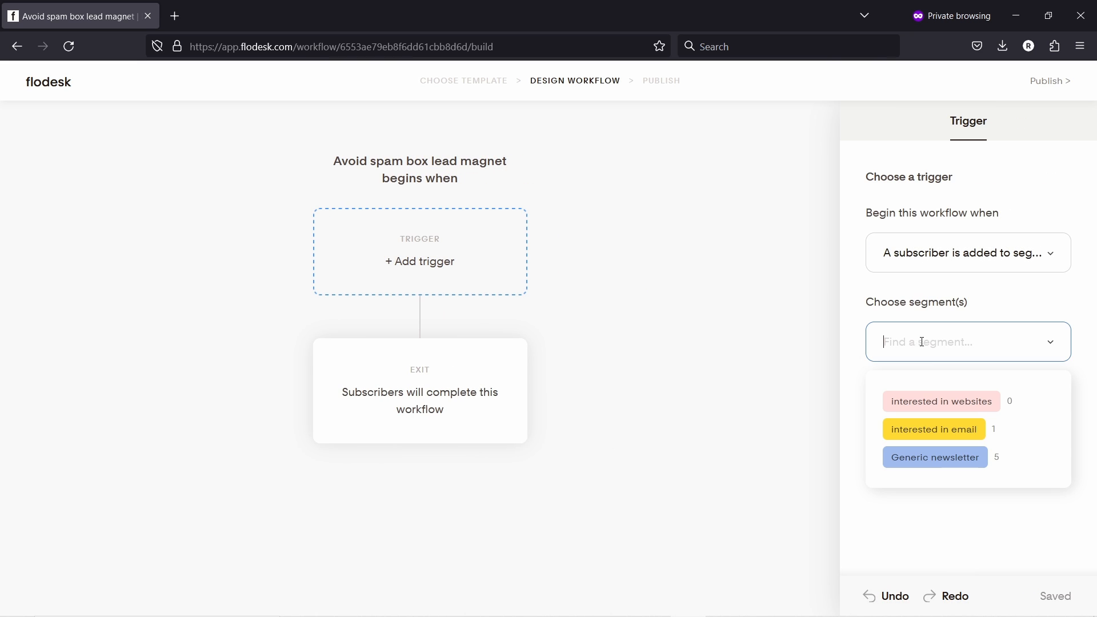
pyautogui.click(937, 430)
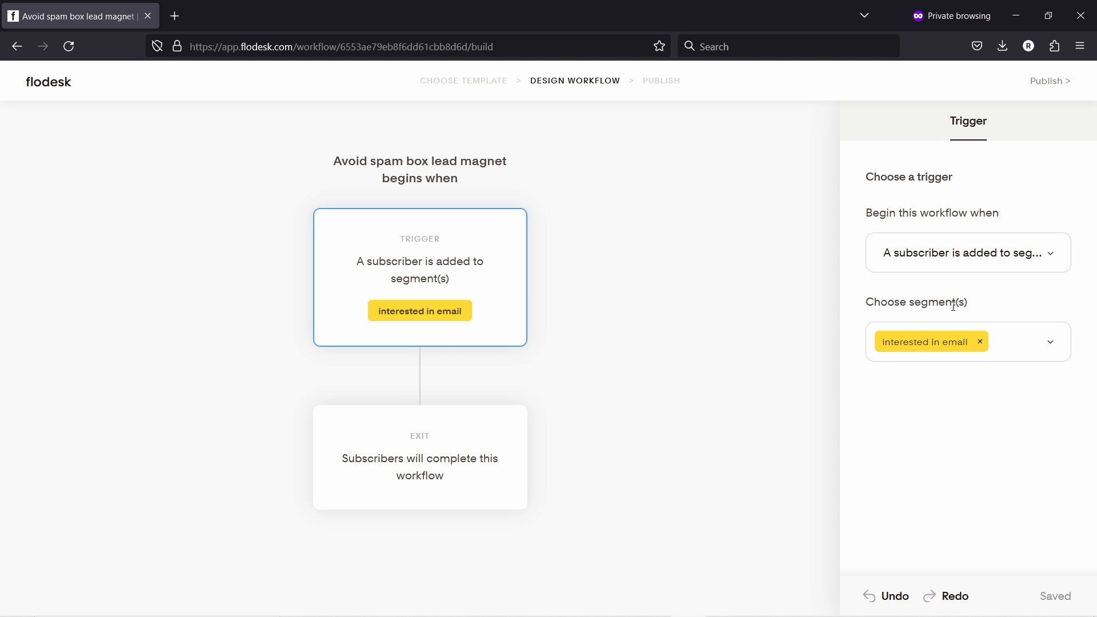
# - Add a Send email step right after the trigger
pyautogui.moveTo(402, 401)
pyautogui.click(421, 377)
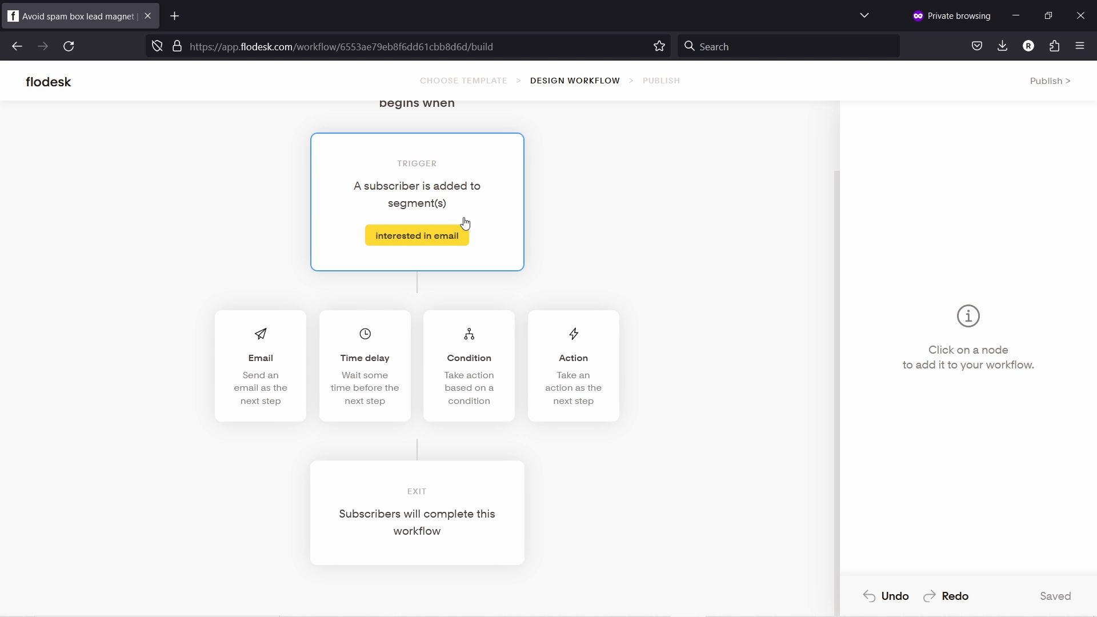
pyautogui.click(273, 372)
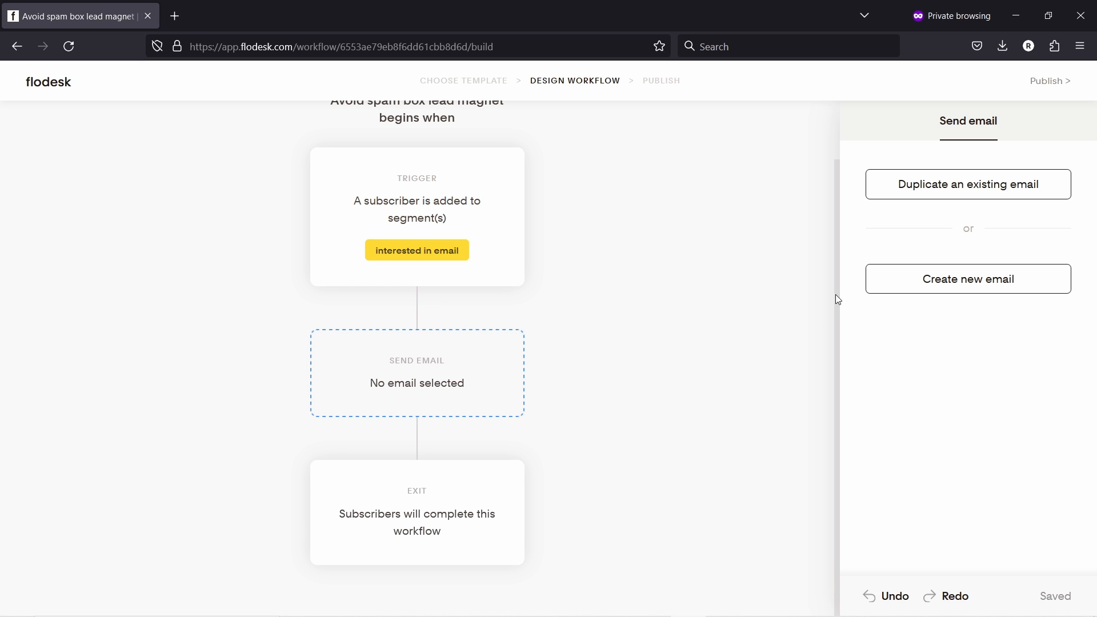
# - Create a from-scratch email named 'avoid spam - checklist' and save it
pyautogui.click(961, 287)
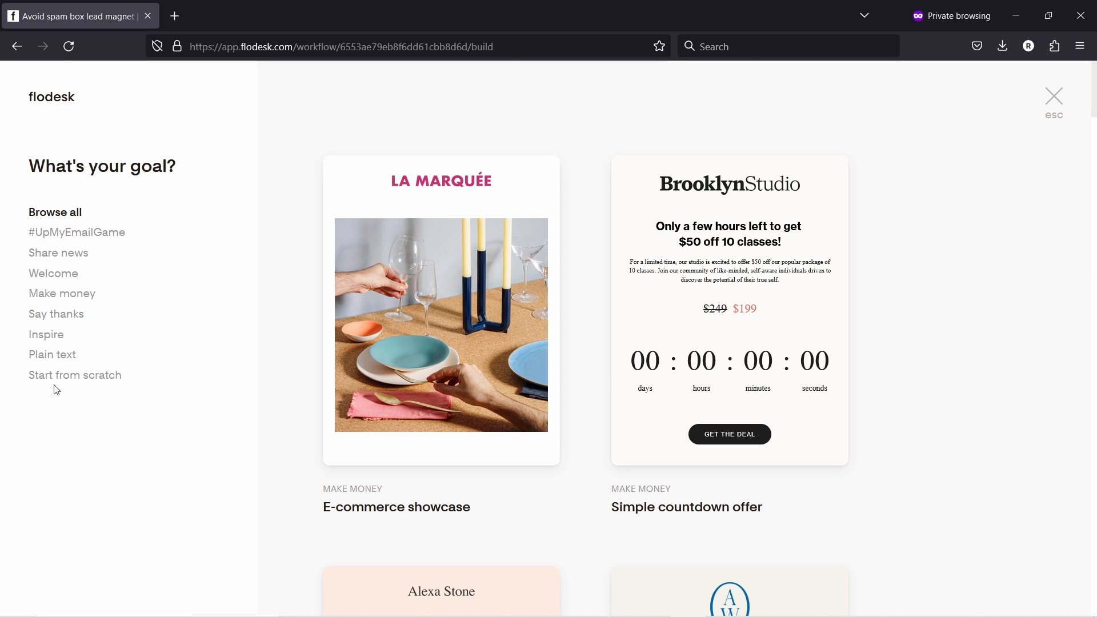
pyautogui.click(114, 375)
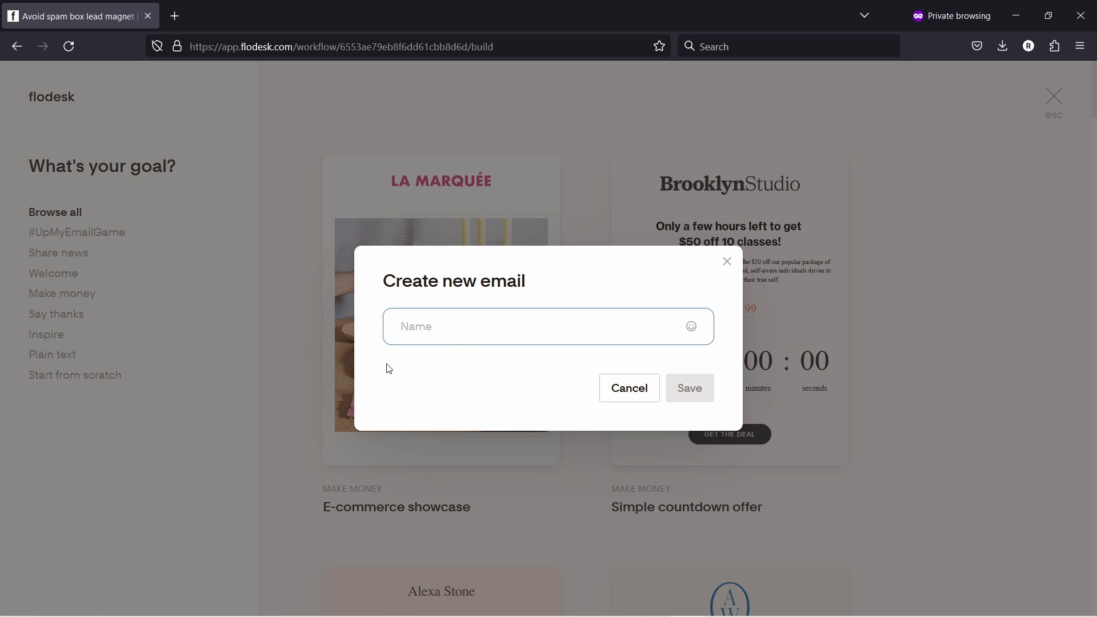
pyautogui.write('avoid spam - checklist')
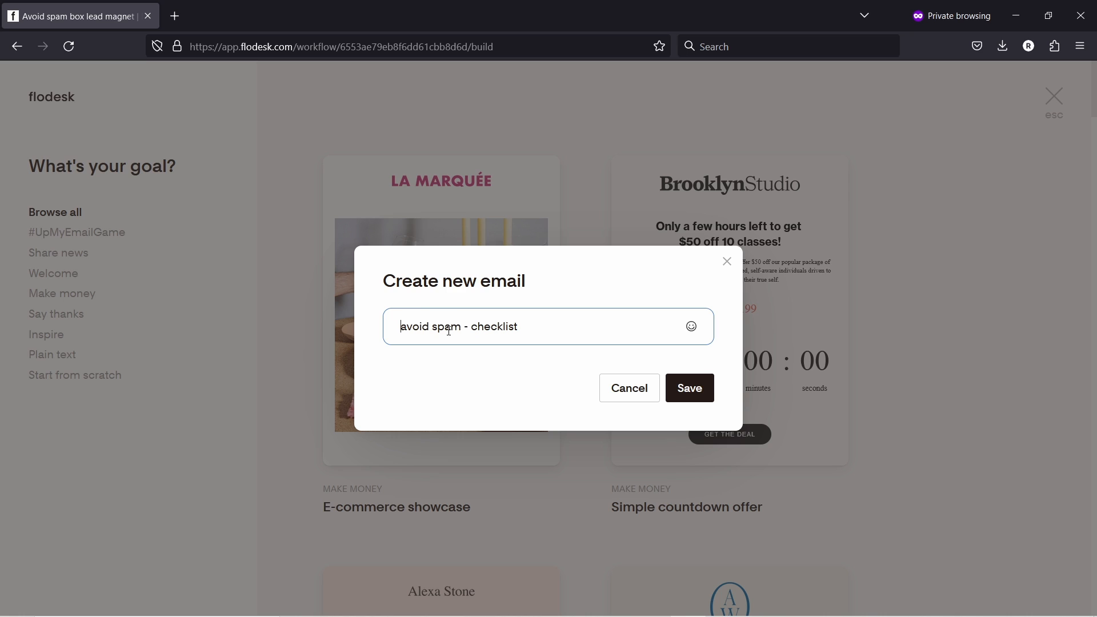
pyautogui.click(691, 391)
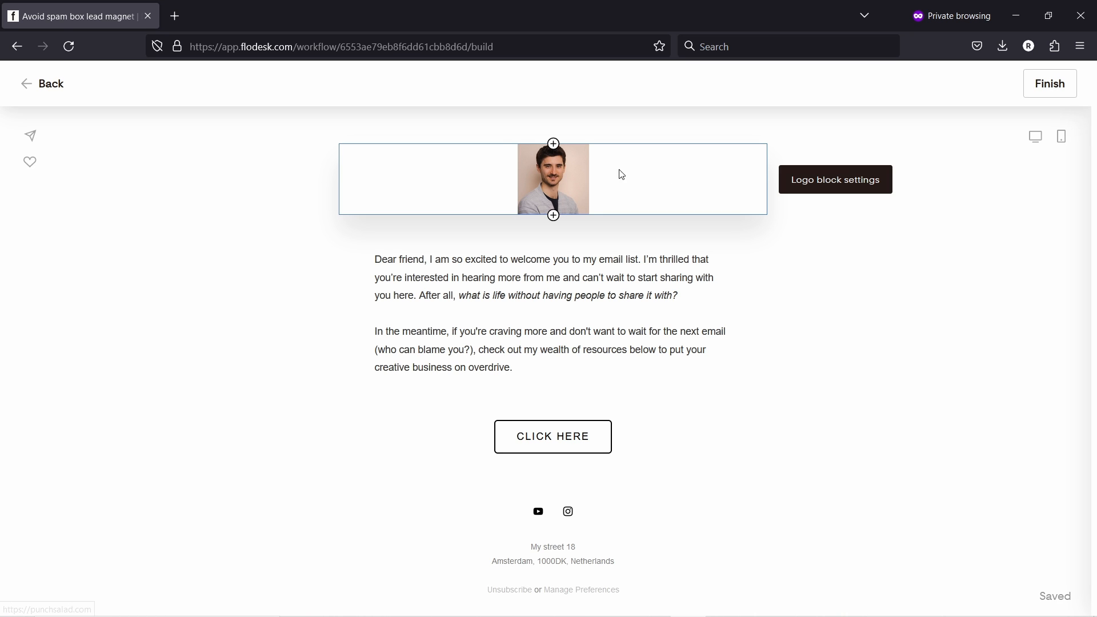
# - Delete the header photo block at the top of the email
pyautogui.rightClick(651, 174)
pyautogui.click(521, 175)
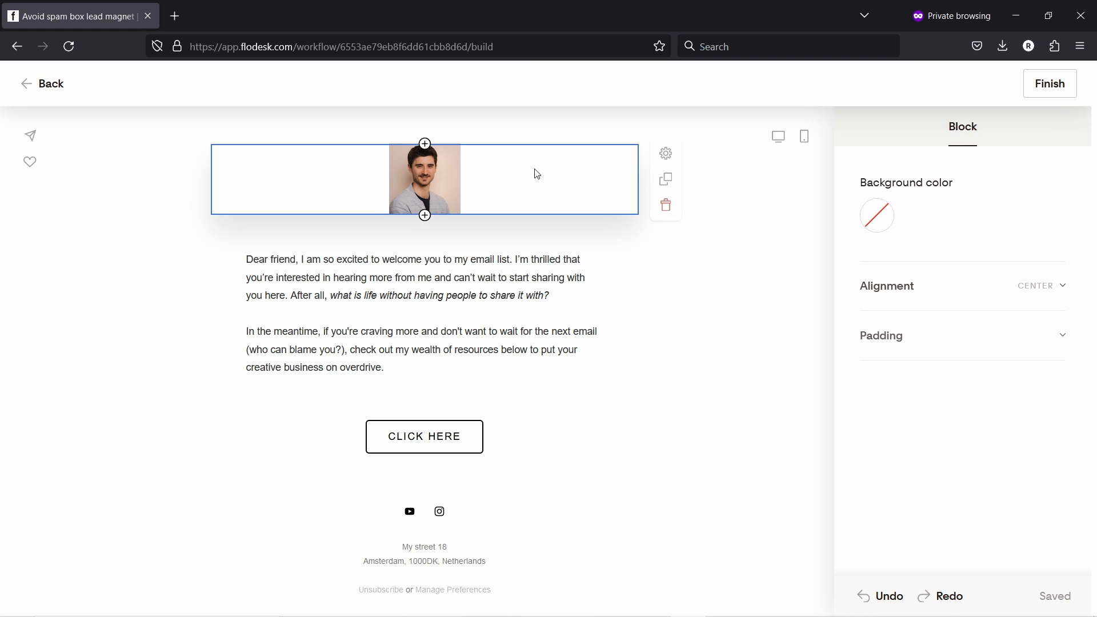
pyautogui.click(675, 209)
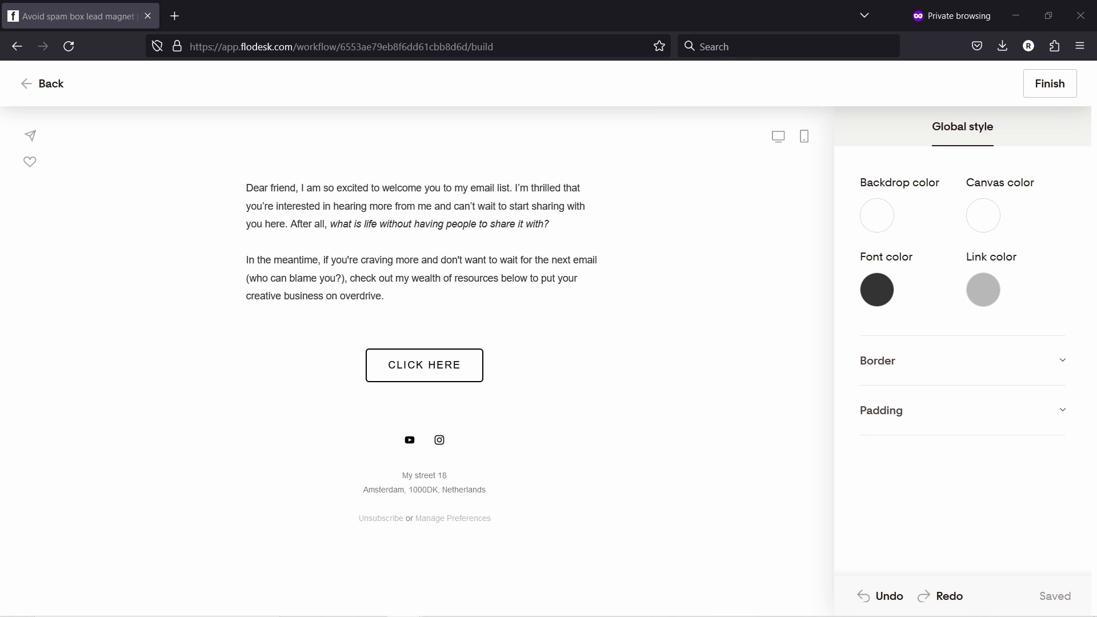
# - Replace the welcome text with the thank-you checklist message and add a blank line after Hello!
pyautogui.click(299, 206)
pyautogui.doubleClick(299, 207)
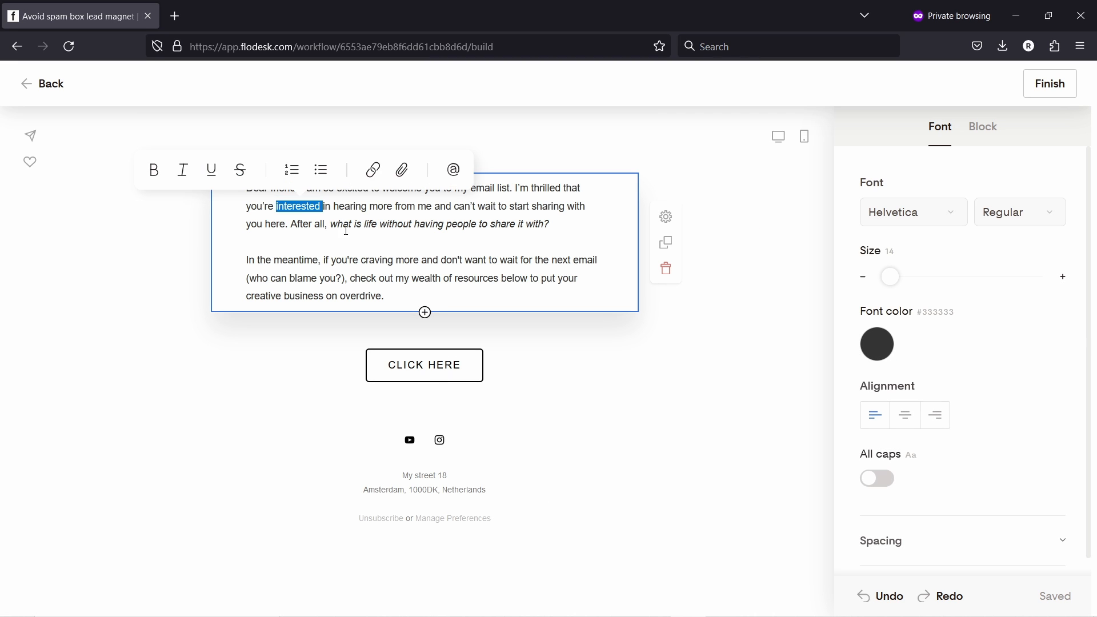
pyautogui.hotkey('ctrl', 'a')
pyautogui.write("Hello! Just wanted to drop you a quick email to say thanks for watching my video! As a token of our appreciation, I've created a checklist on how to avoid your emails going to spam folder. It has many industry secrets and tools to help you on this journey. Just click the button below to grab your copy: Grab it here  If you have any questions, just reply to this email.  Have a great day!  Regards, Robert")
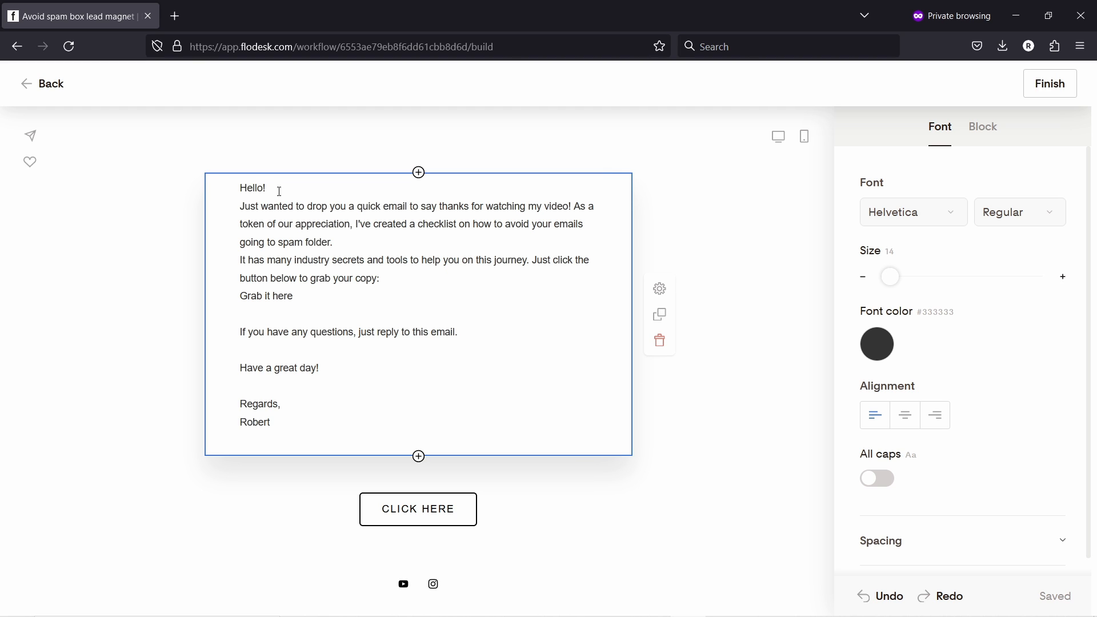
pyautogui.click(280, 191)
pyautogui.press('Return')
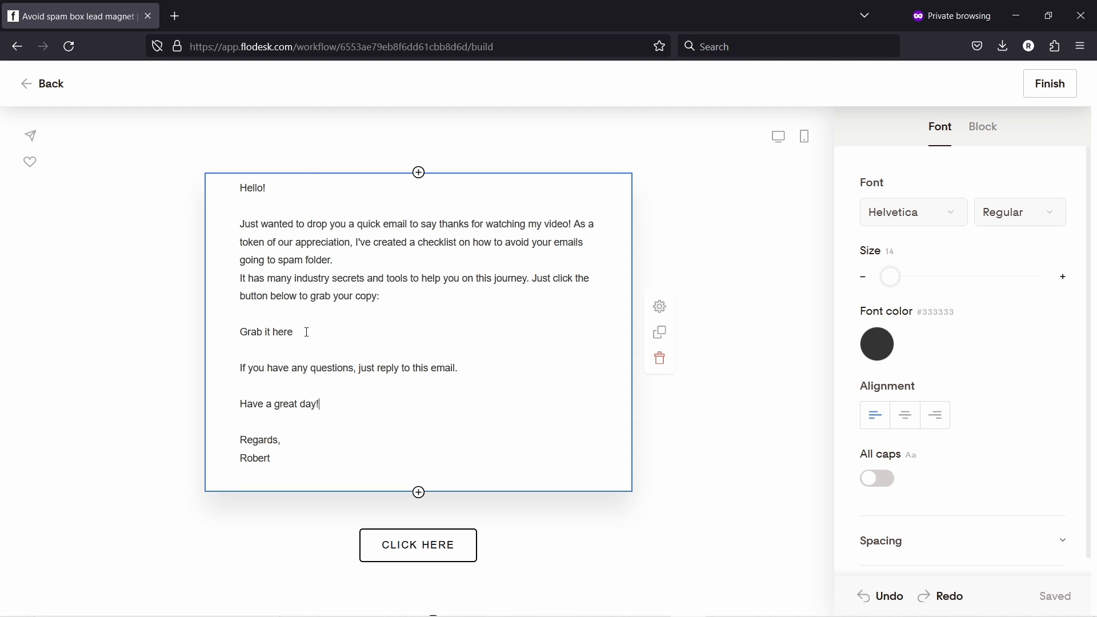
pyautogui.moveTo(307, 332); pyautogui.dragTo(240, 334)
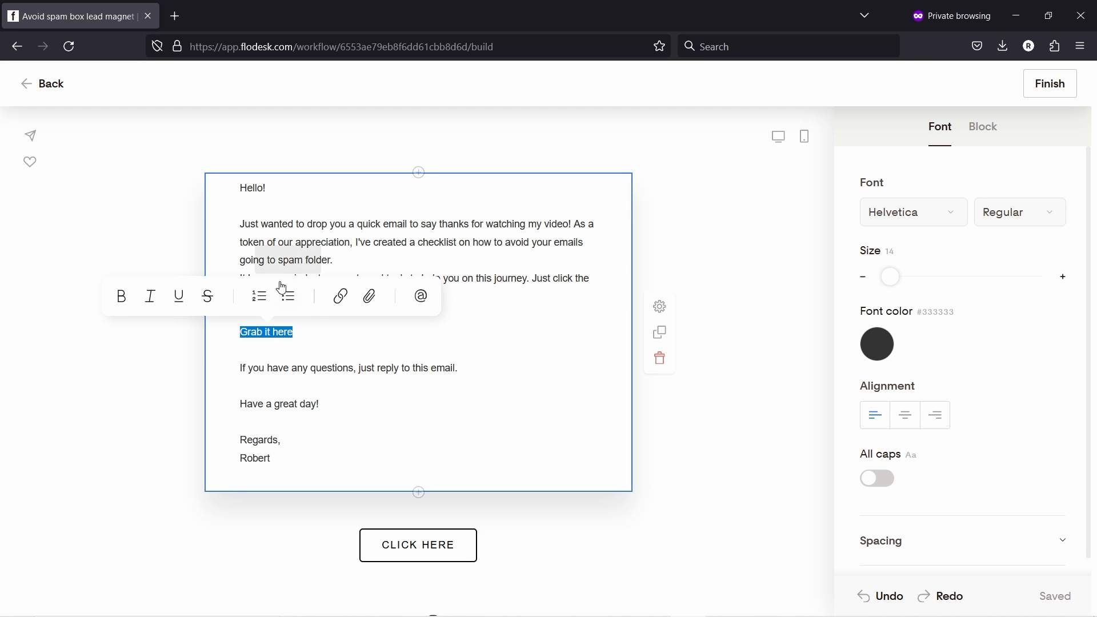
pyautogui.click(339, 298)
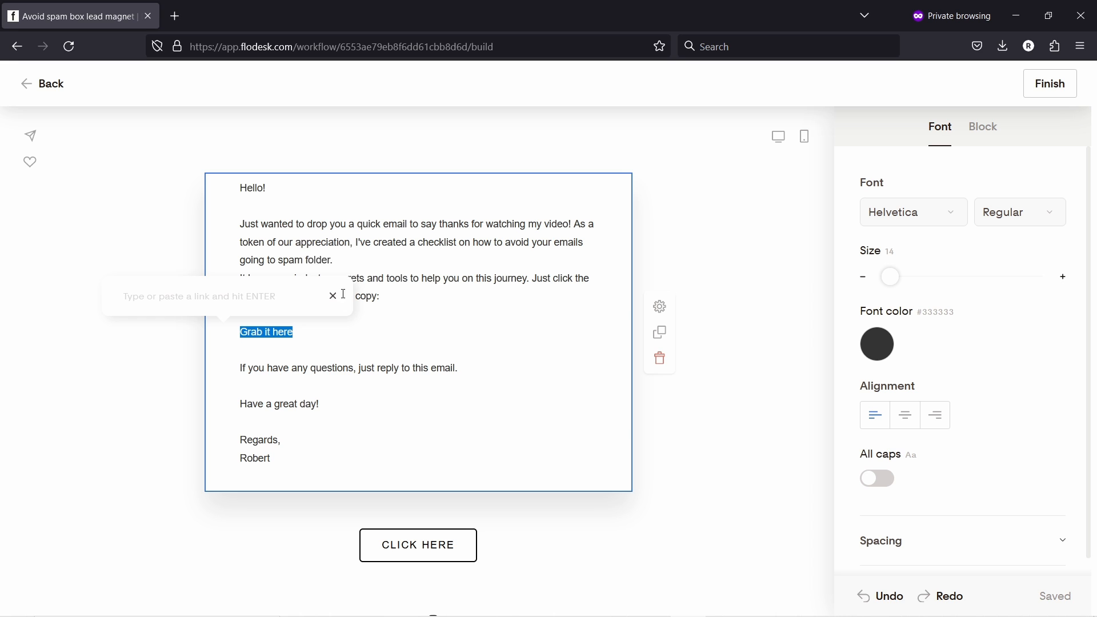
pyautogui.click(333, 295)
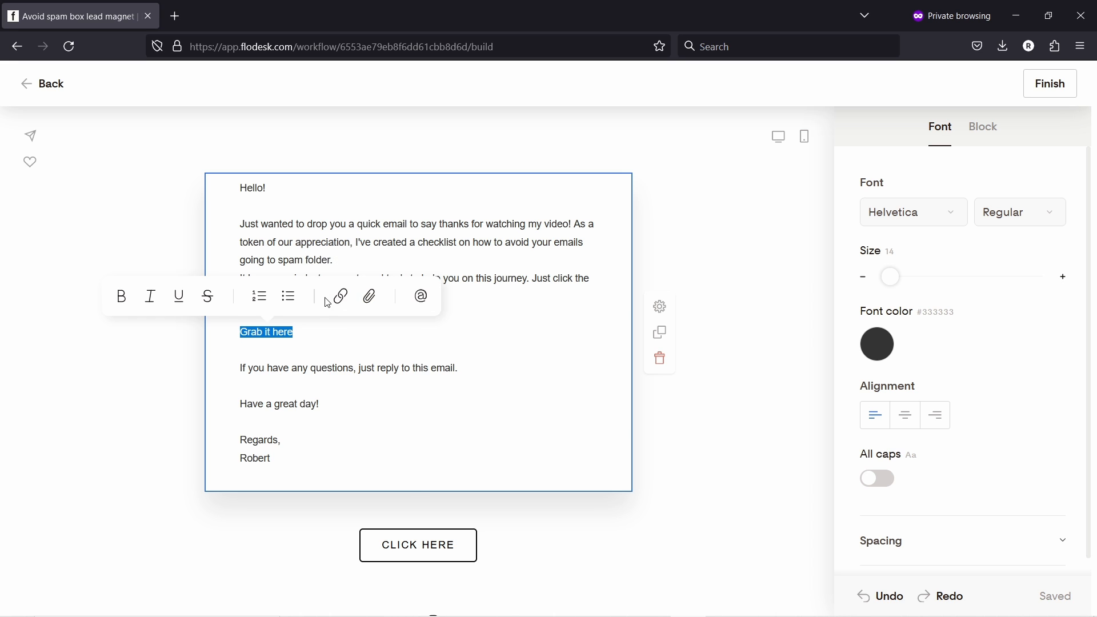
pyautogui.click(419, 522)
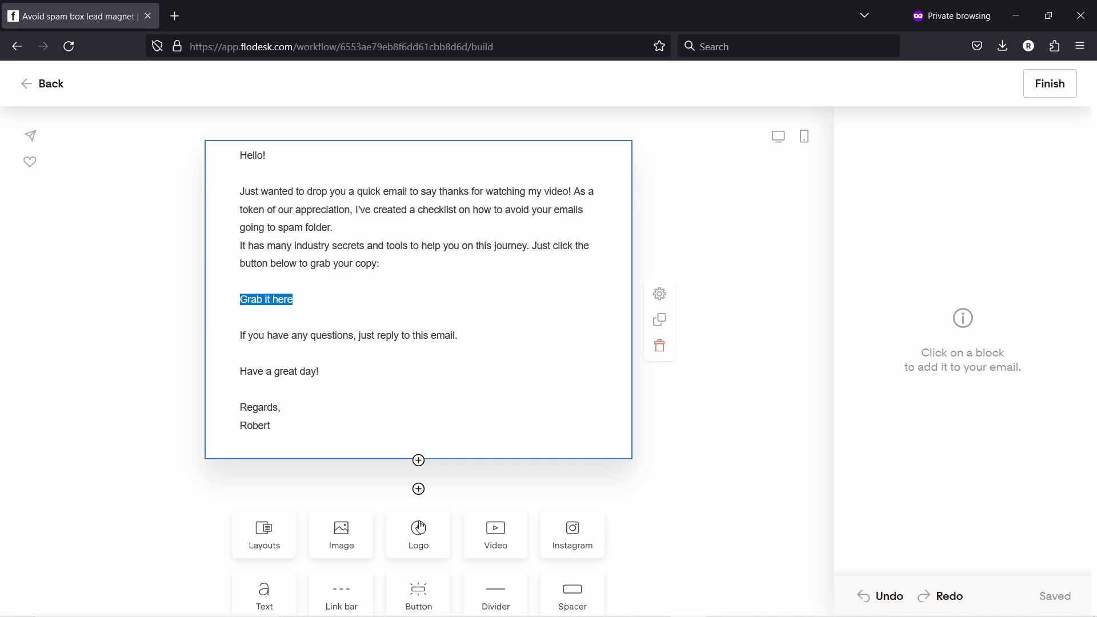
# - Add a button labelled 'Download it here' and delete the old CLICK HERE button
pyautogui.scroll(-4, 372, 400)
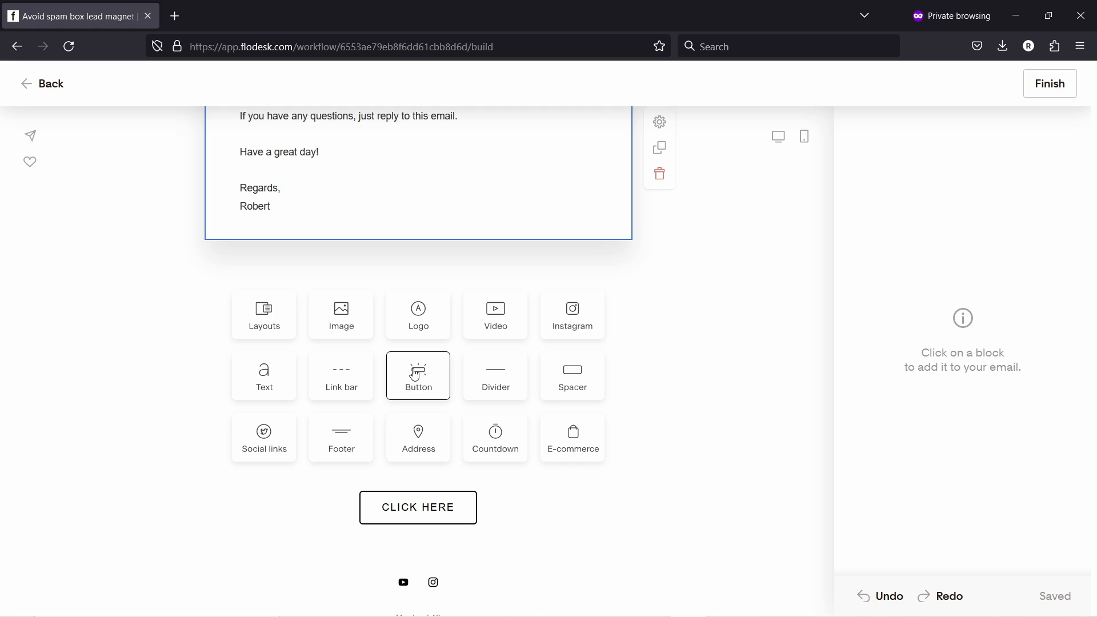
pyautogui.click(415, 375)
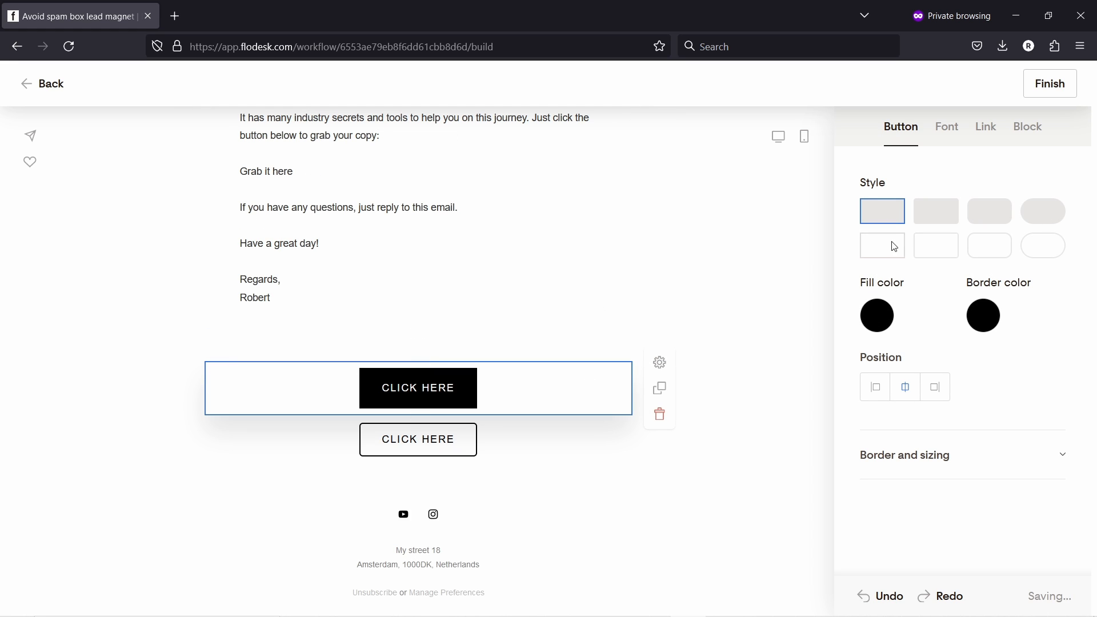
pyautogui.moveTo(456, 388); pyautogui.dragTo(381, 388)
pyautogui.write('G')
pyautogui.press('BackSpace')
pyautogui.write('Download it here')
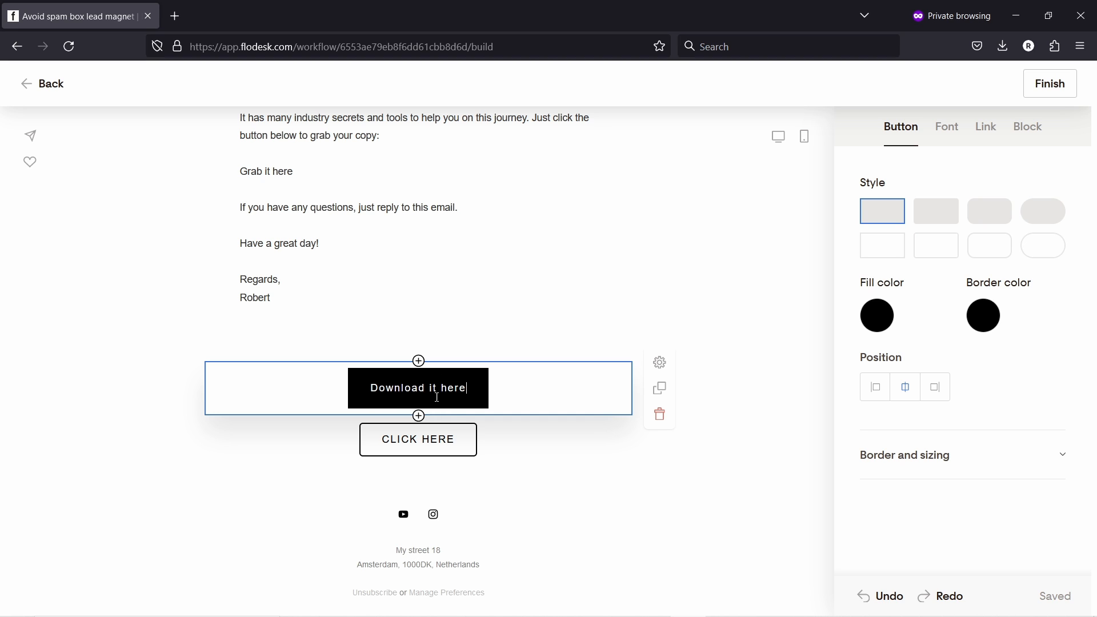
pyautogui.click(515, 442)
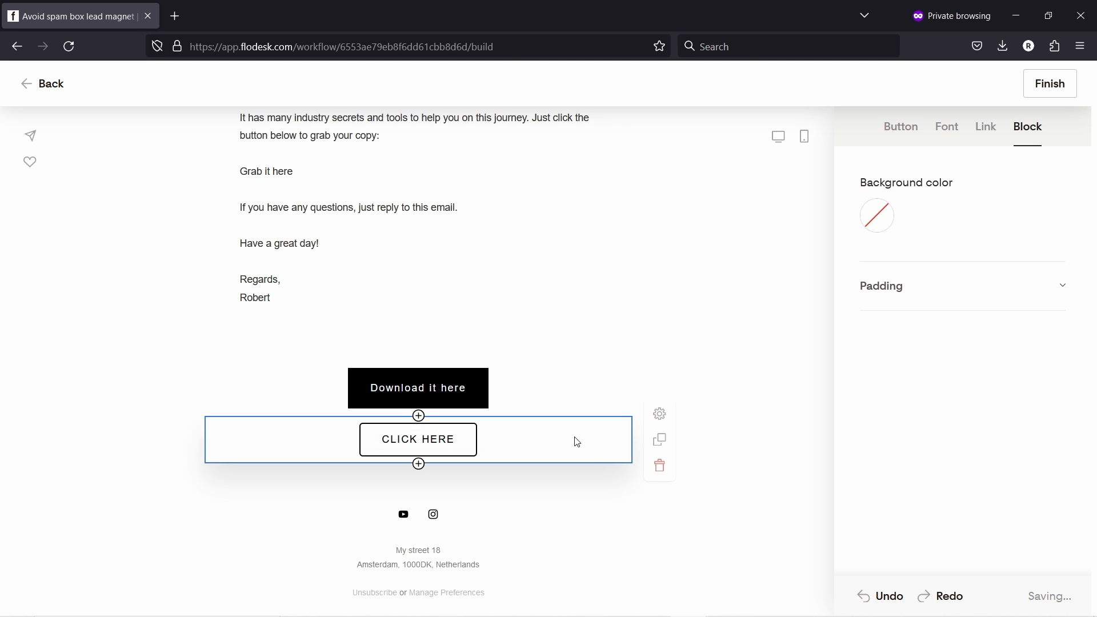
pyautogui.click(660, 463)
pyautogui.click(515, 436)
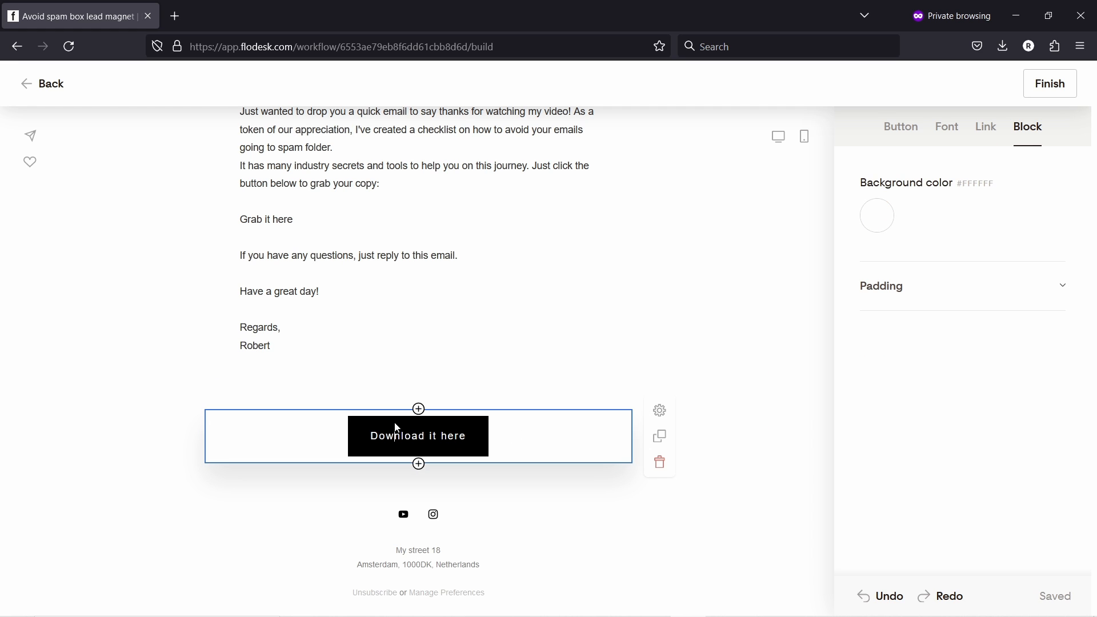
# - Make the button a solid pill with fill #A8616A, aligned left
pyautogui.click(901, 130)
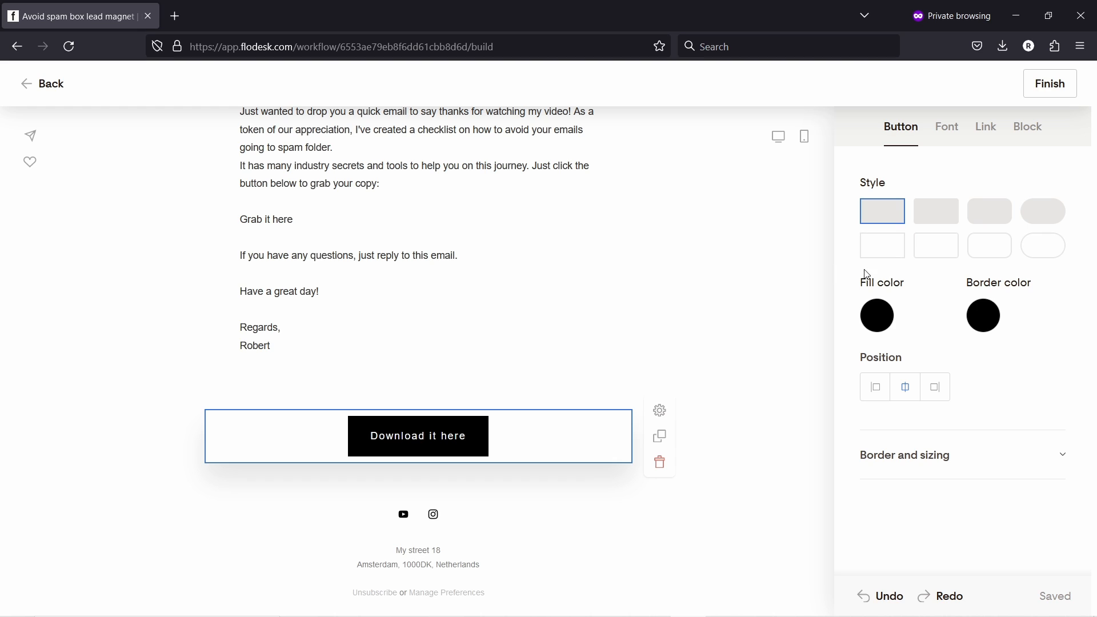
pyautogui.click(1036, 243)
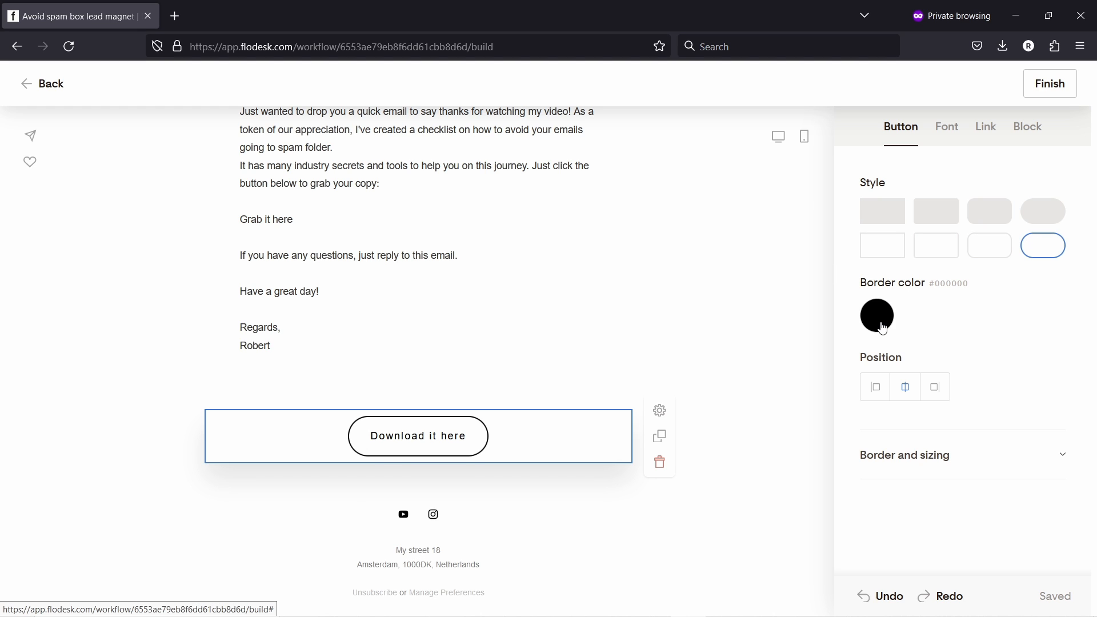
pyautogui.click(1039, 212)
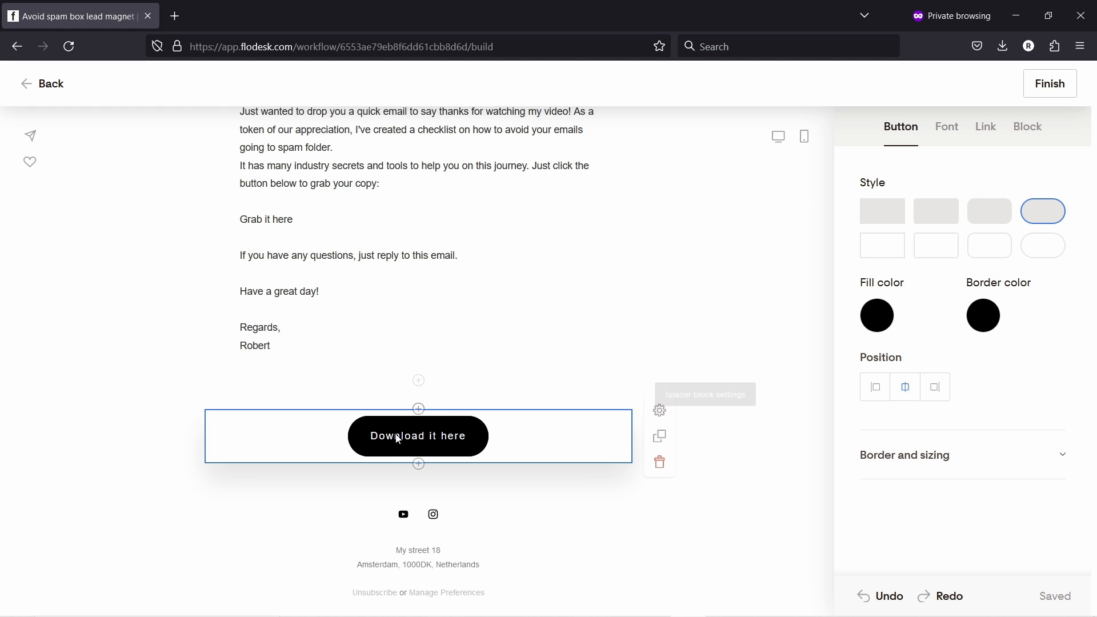
pyautogui.click(883, 316)
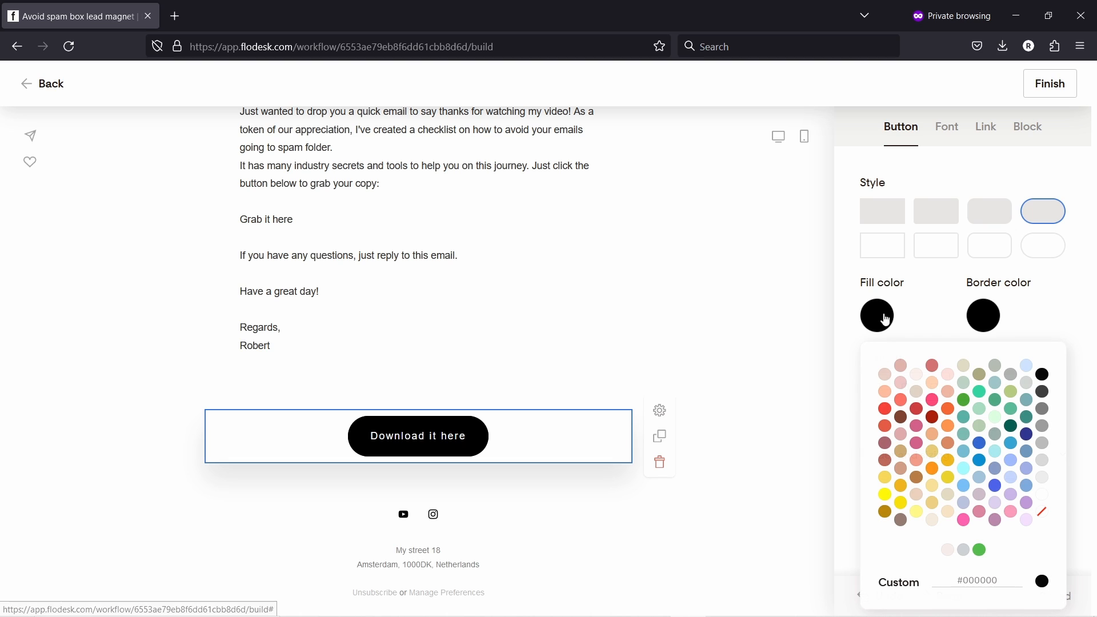
pyautogui.click(889, 379)
pyautogui.click(954, 550)
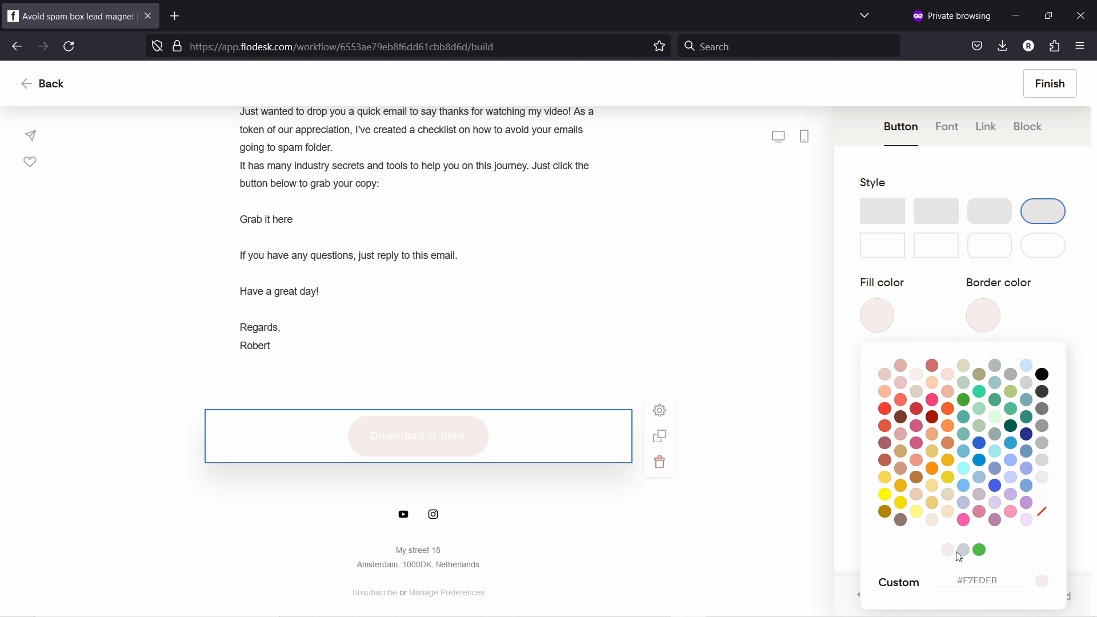
pyautogui.click(886, 443)
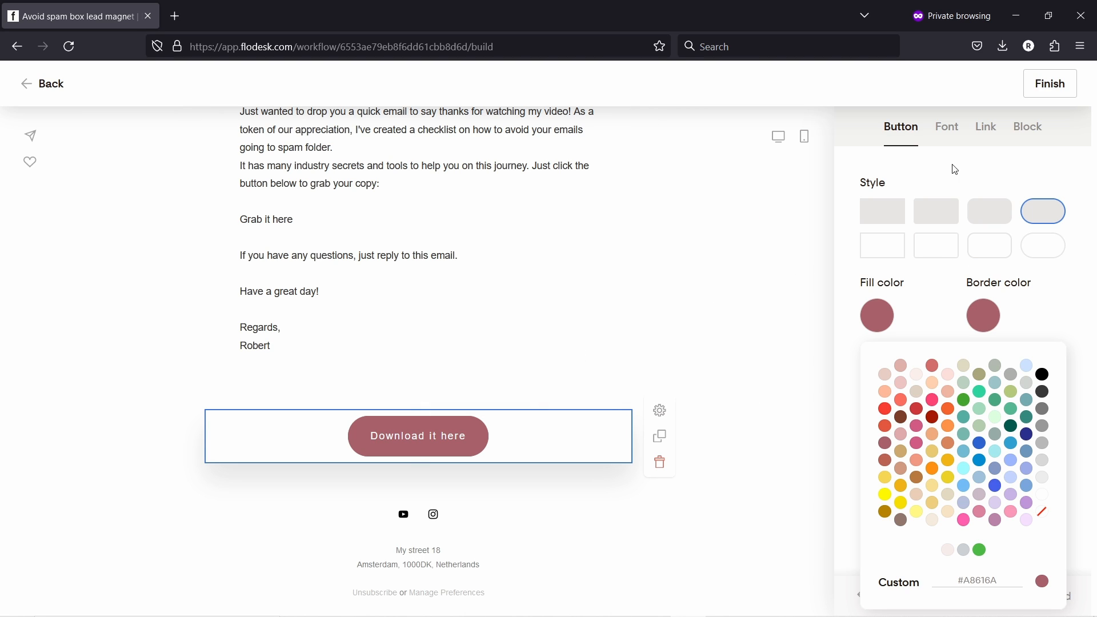
pyautogui.click(909, 138)
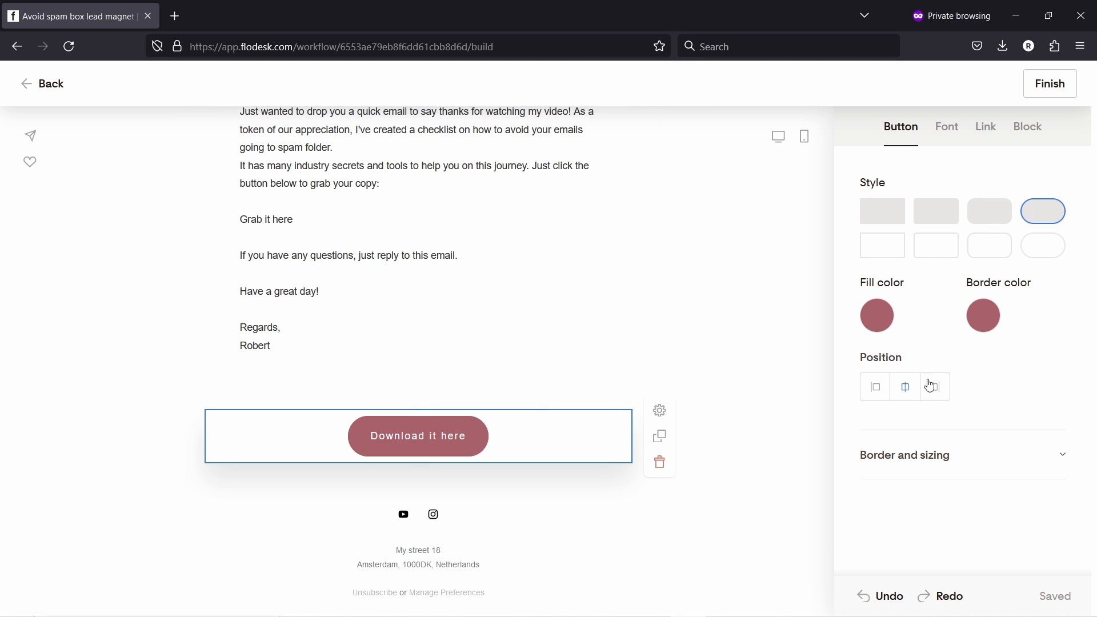
pyautogui.click(877, 388)
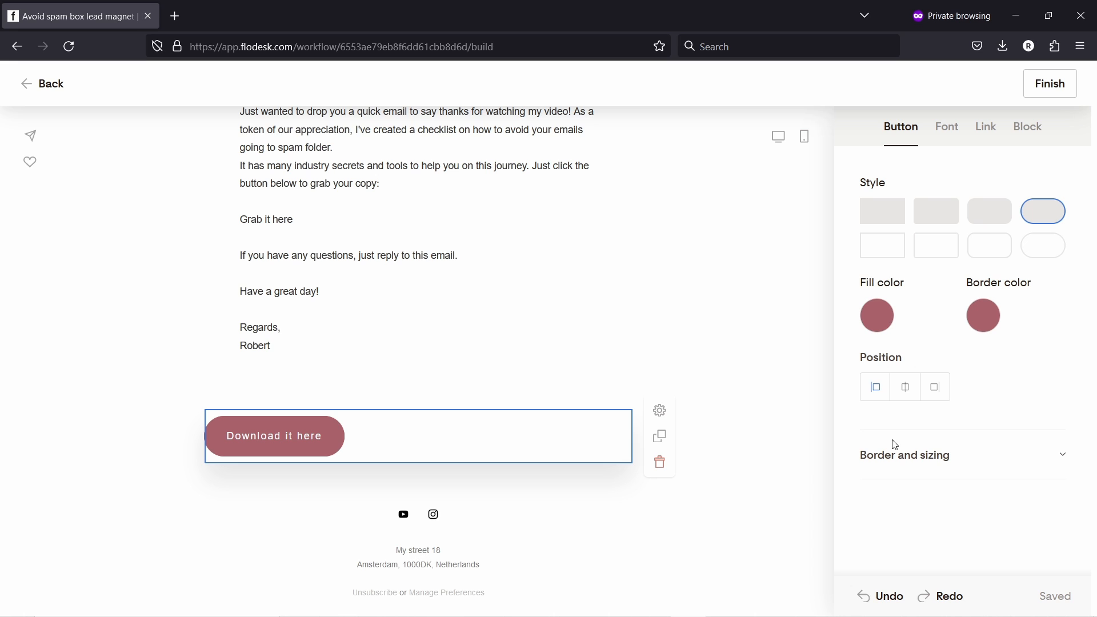
# - Remove the closing lines from the greeting text and delete the spacer block below it
pyautogui.scroll(2, 343, 360)
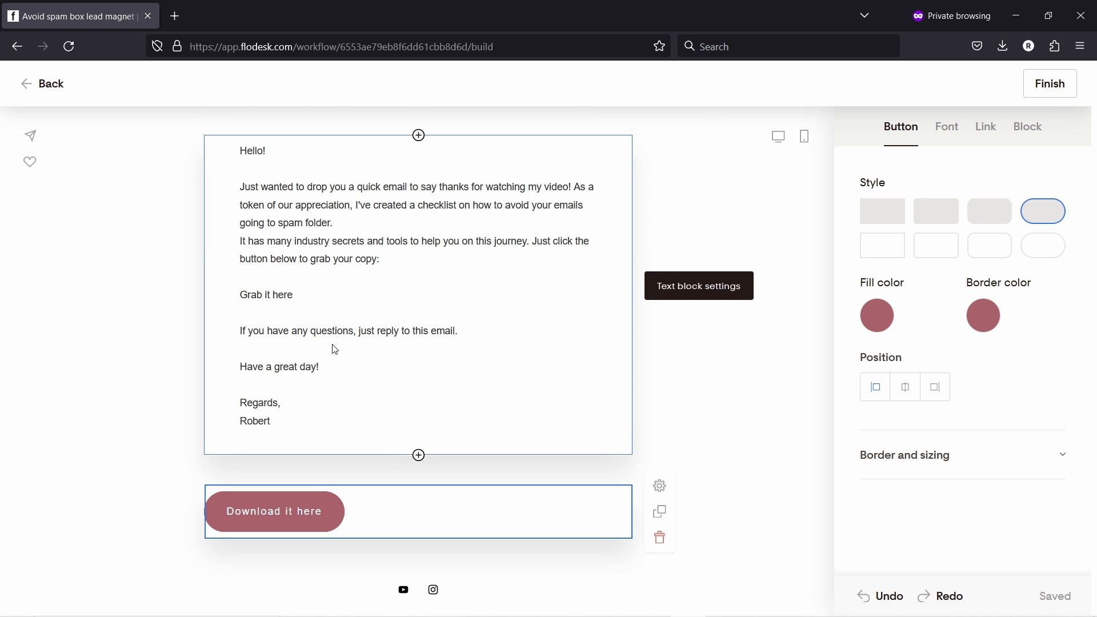
pyautogui.click(240, 277)
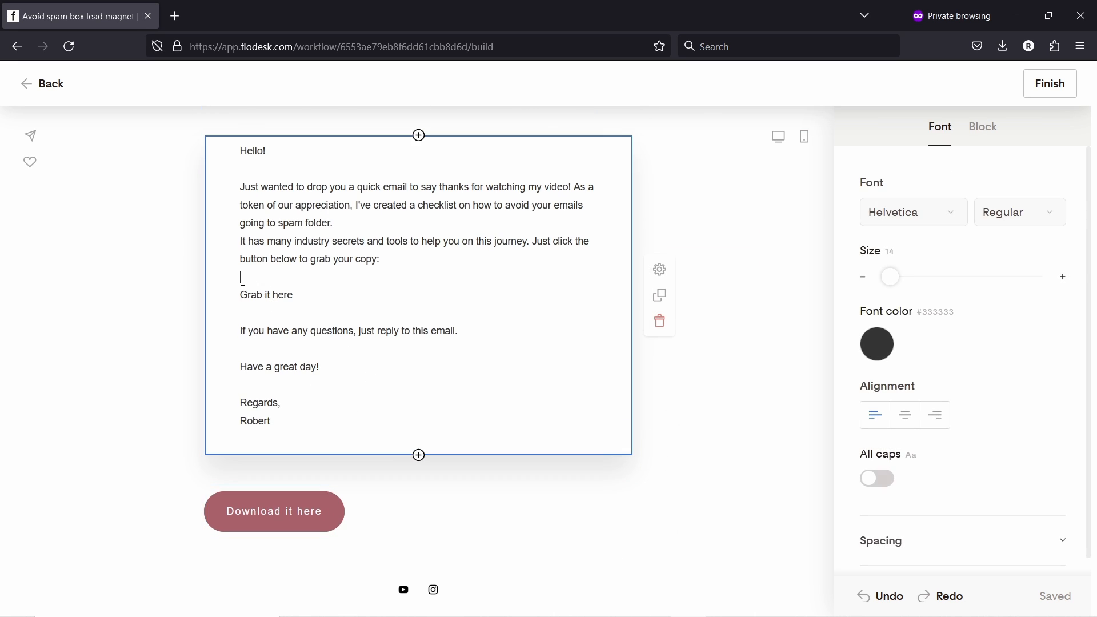
pyautogui.moveTo(240, 278); pyautogui.dragTo(363, 424)
pyautogui.hotkey('ctrl', 'c')
pyautogui.press('BackSpace')
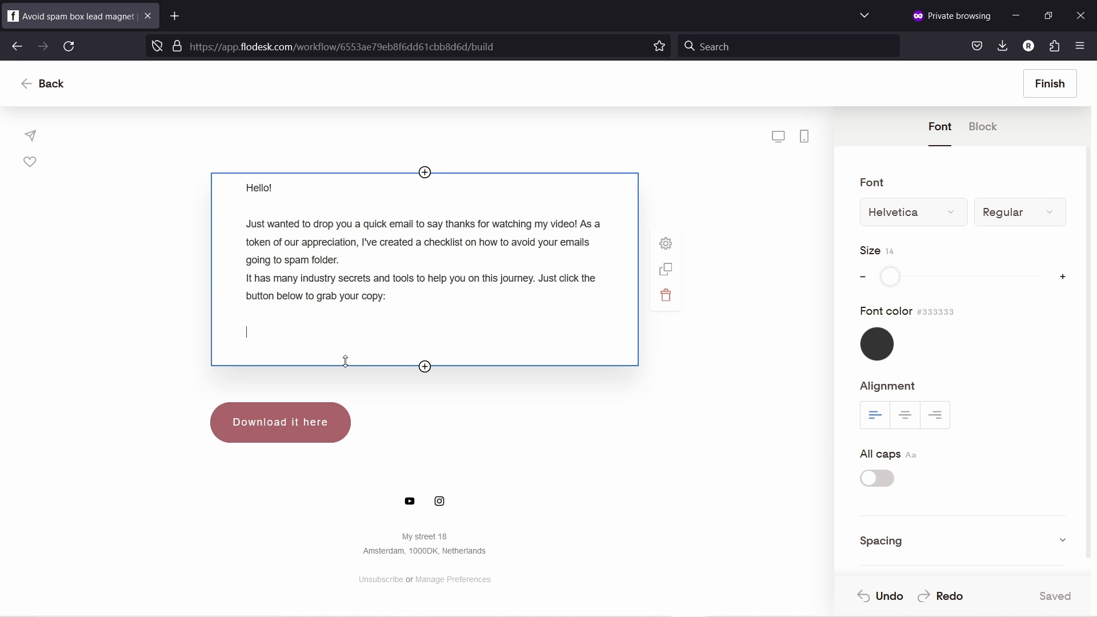
pyautogui.press('BackSpace')
pyautogui.press('BackSpace')
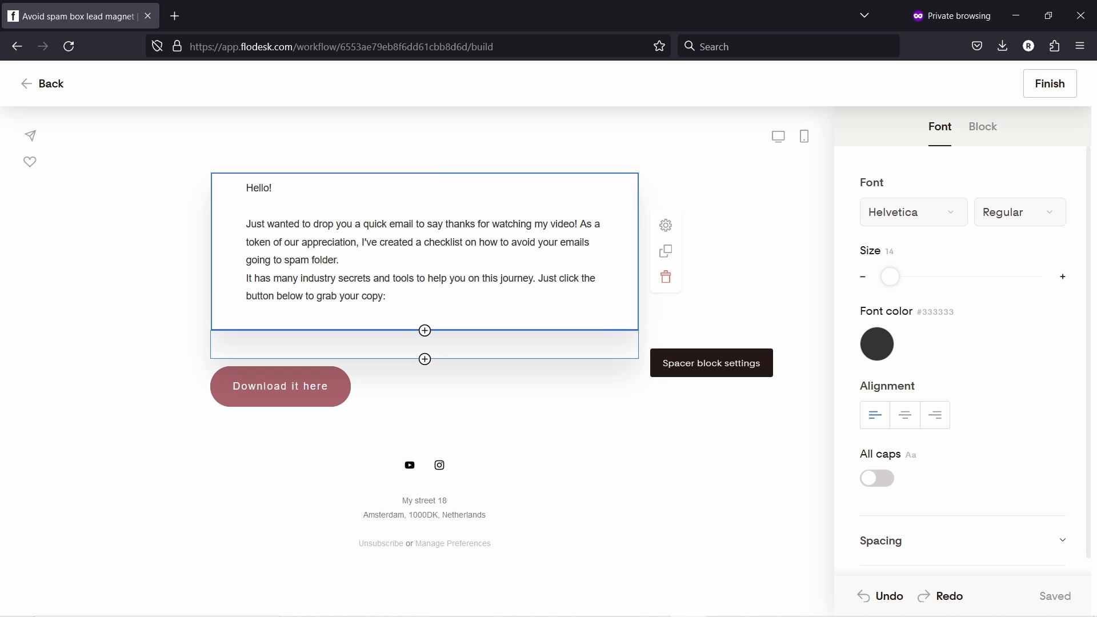
pyautogui.press('BackSpace')
pyautogui.click(542, 337)
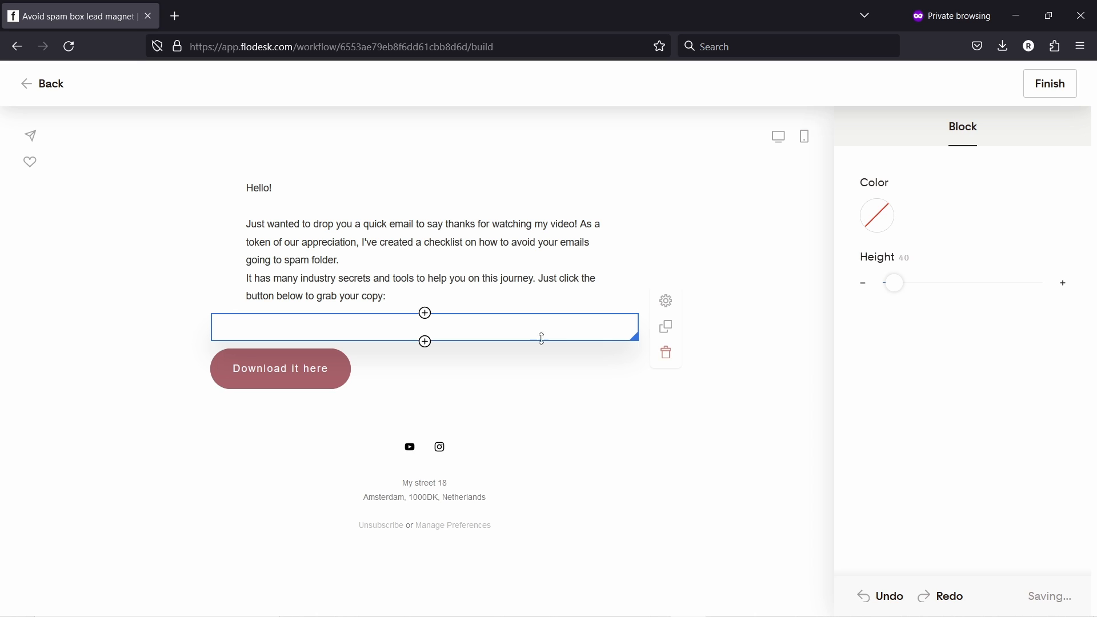
pyautogui.click(664, 353)
# - Add a text block below the button holding the left-aligned closing lines
pyautogui.click(288, 229)
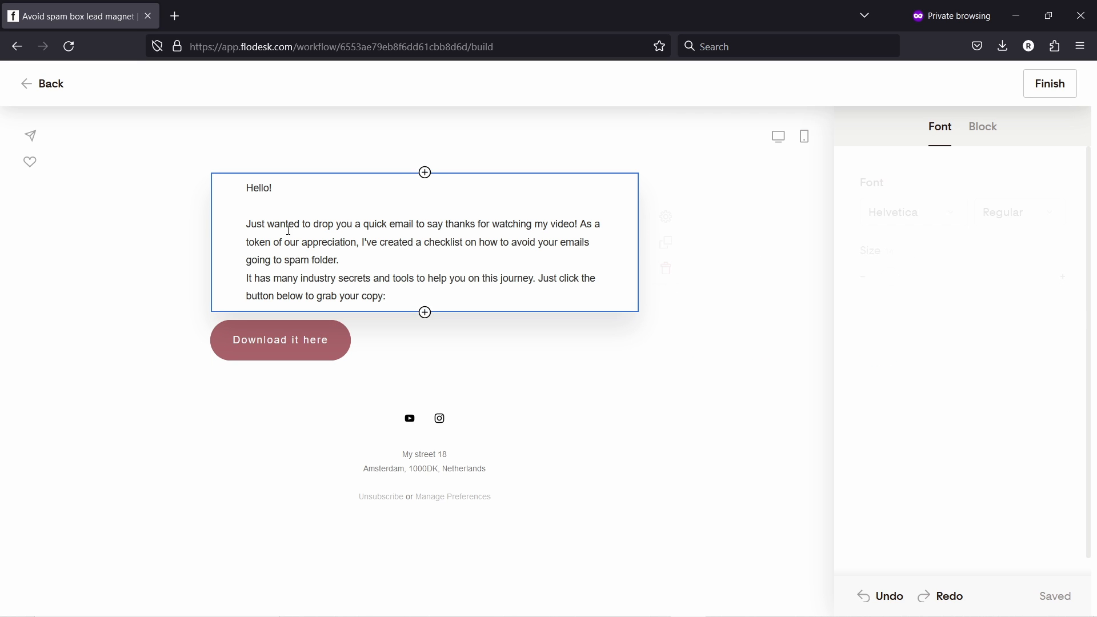
pyautogui.click(425, 366)
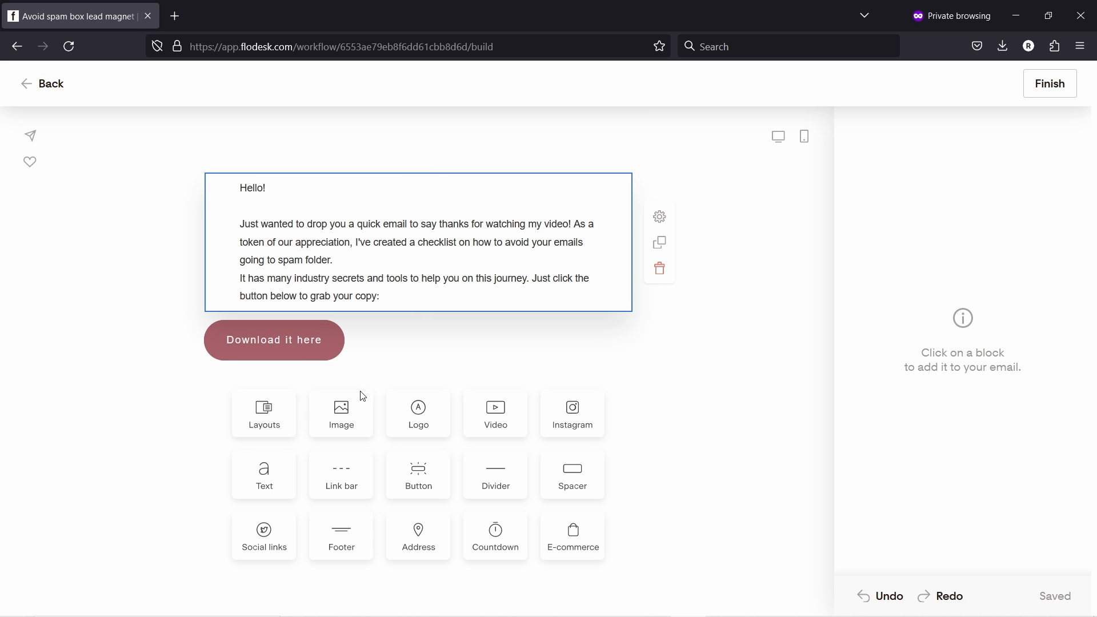
pyautogui.click(276, 469)
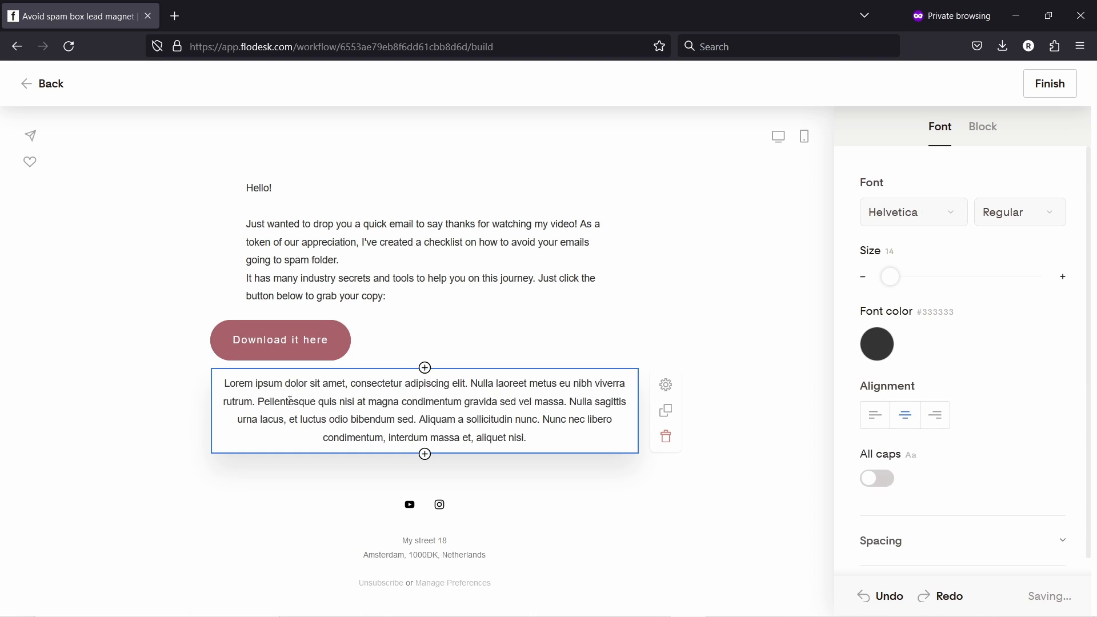
pyautogui.tripleClick(290, 400)
pyautogui.hotkey('ctrl', 'v')
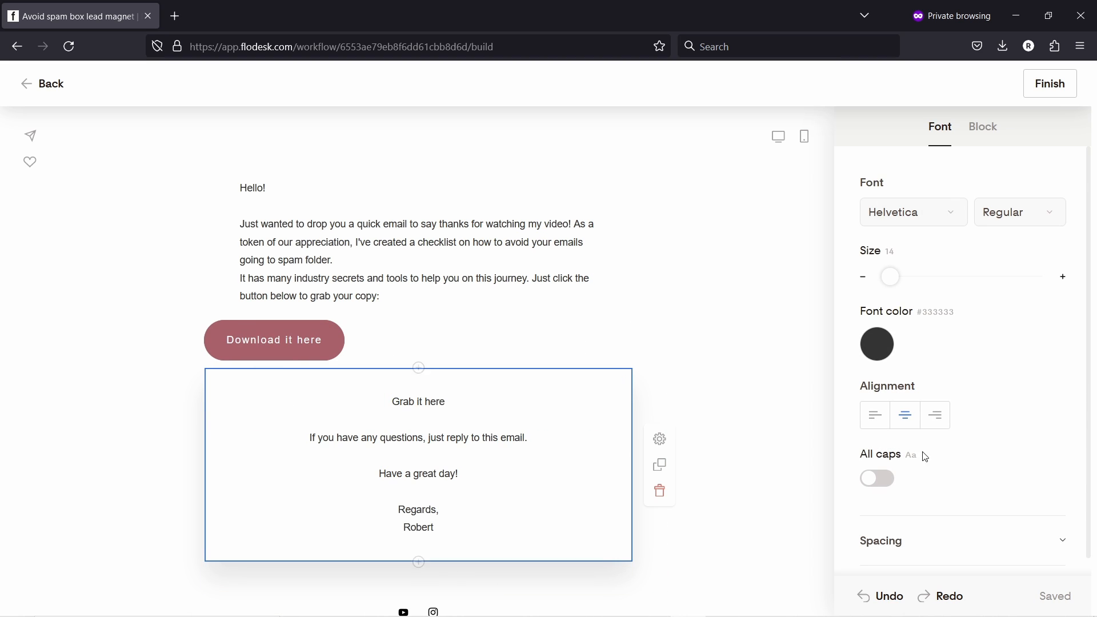
pyautogui.click(878, 423)
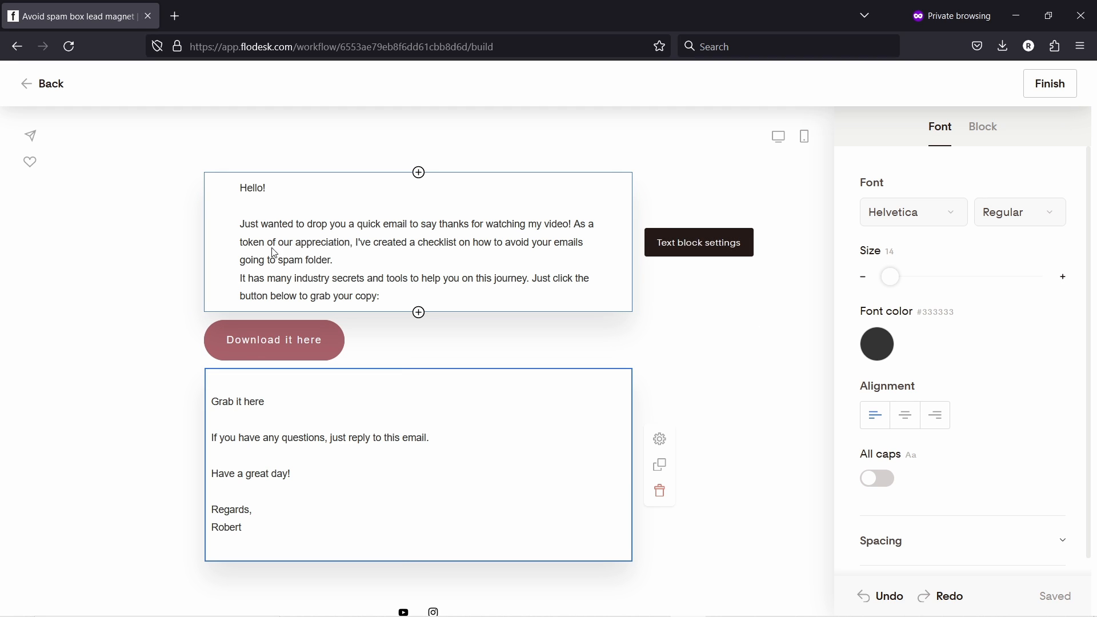
# - Set the greeting text block's left and right padding to 0
pyautogui.click(312, 239)
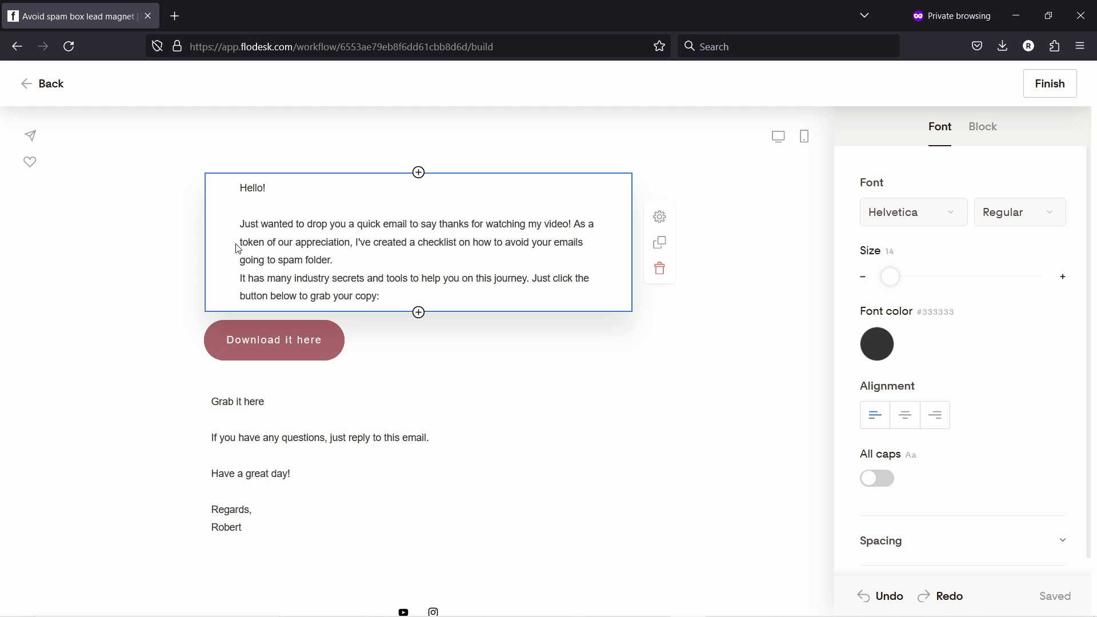
pyautogui.click(981, 135)
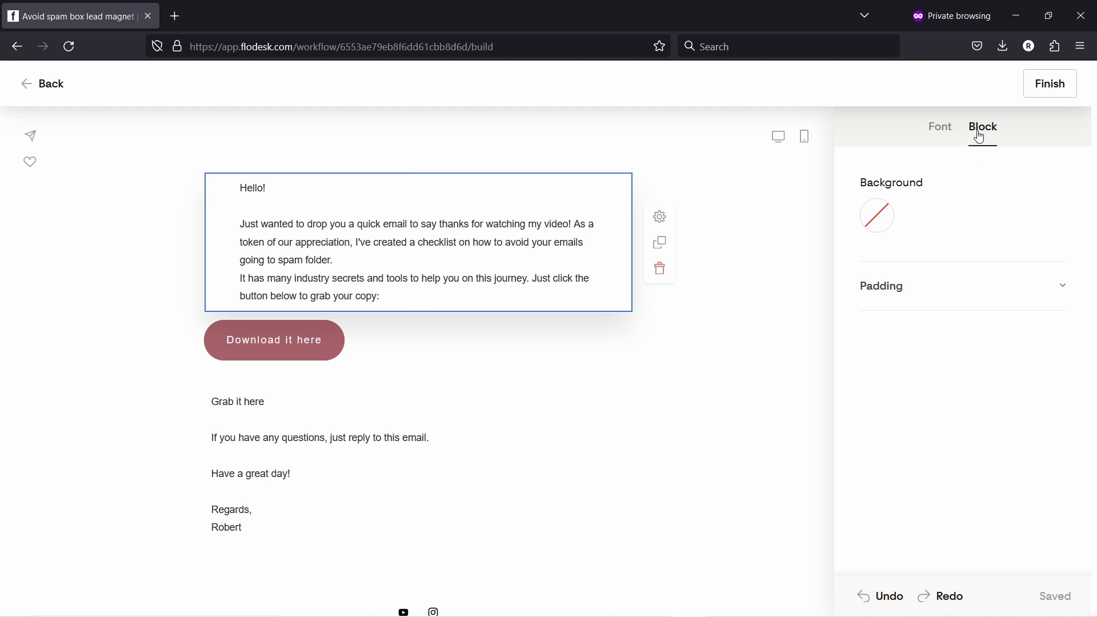
pyautogui.click(933, 280)
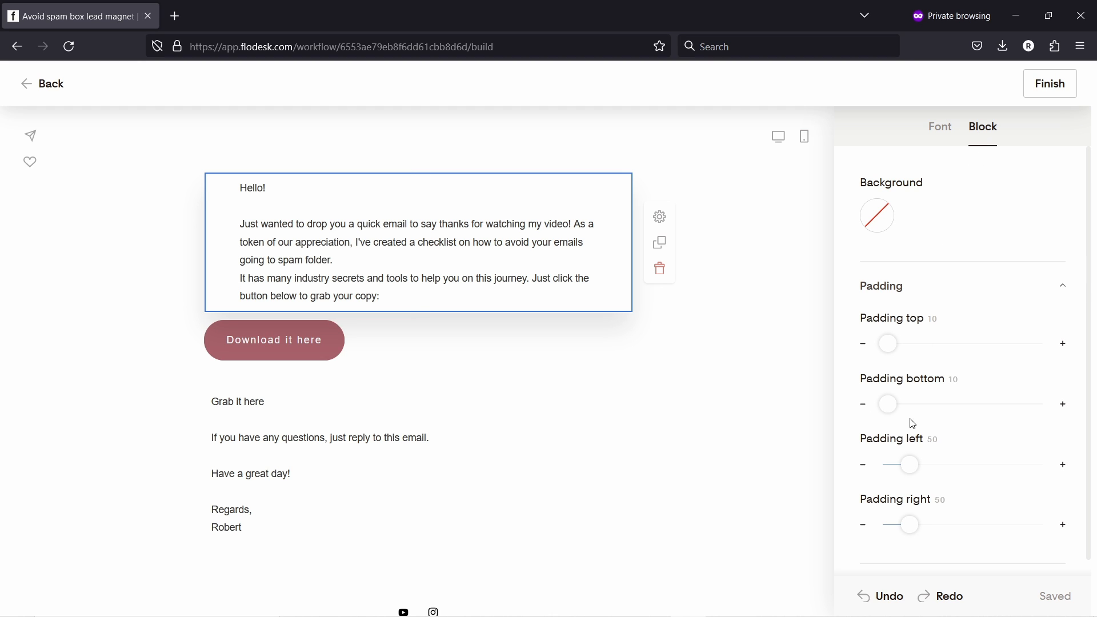
pyautogui.moveTo(910, 468); pyautogui.dragTo(851, 452)
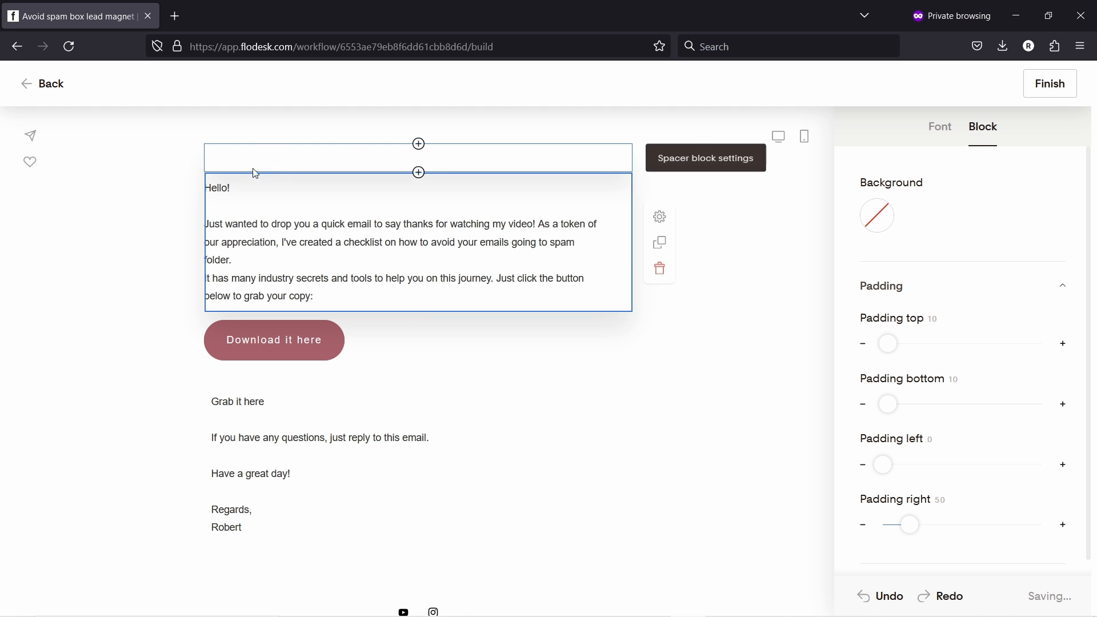
pyautogui.moveTo(910, 525); pyautogui.dragTo(781, 475)
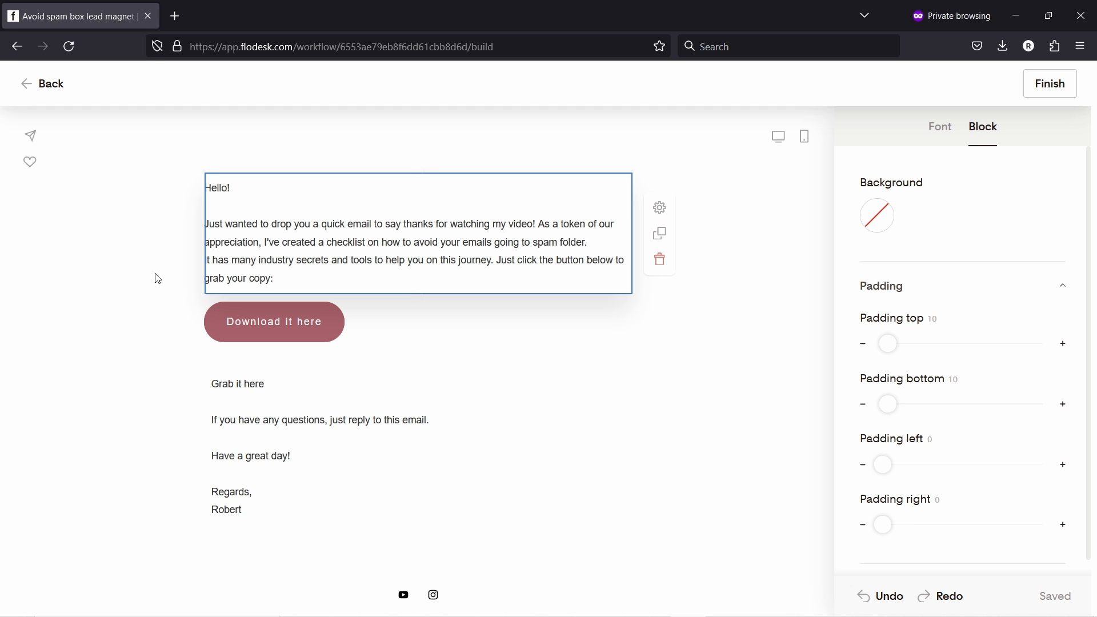
pyautogui.click(157, 238)
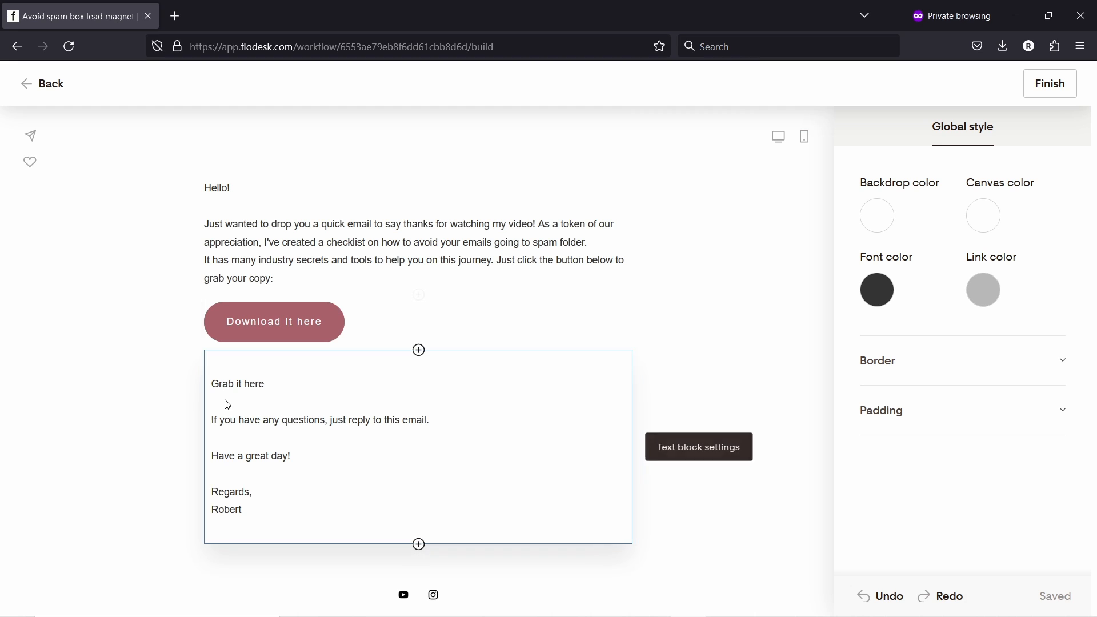
pyautogui.click(894, 412)
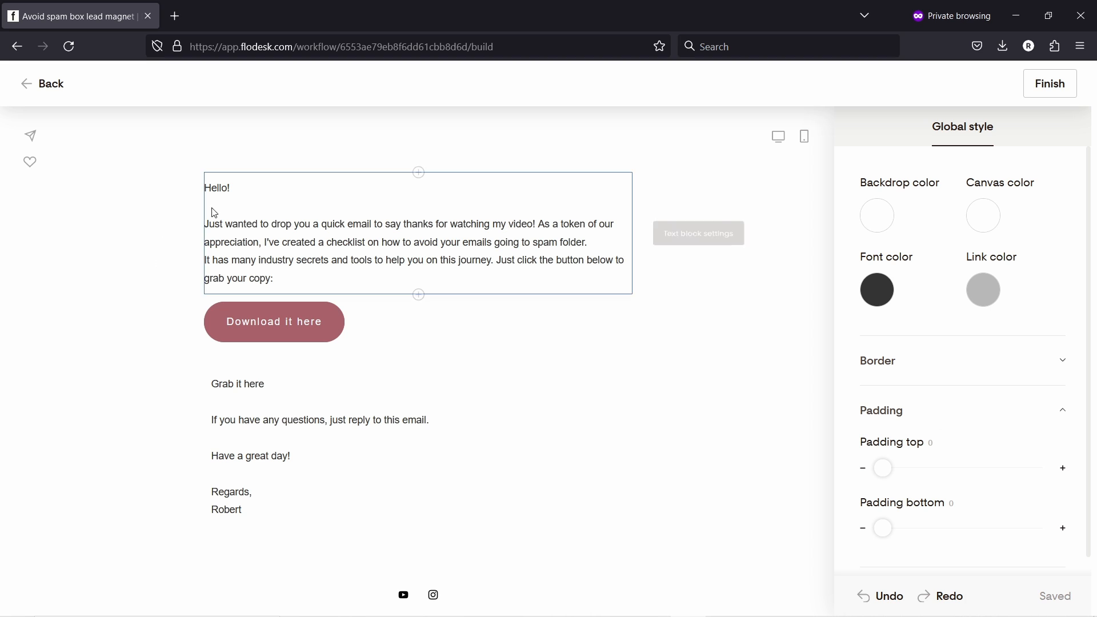
# - Set the closing text block's left and right padding to 0
pyautogui.click(537, 445)
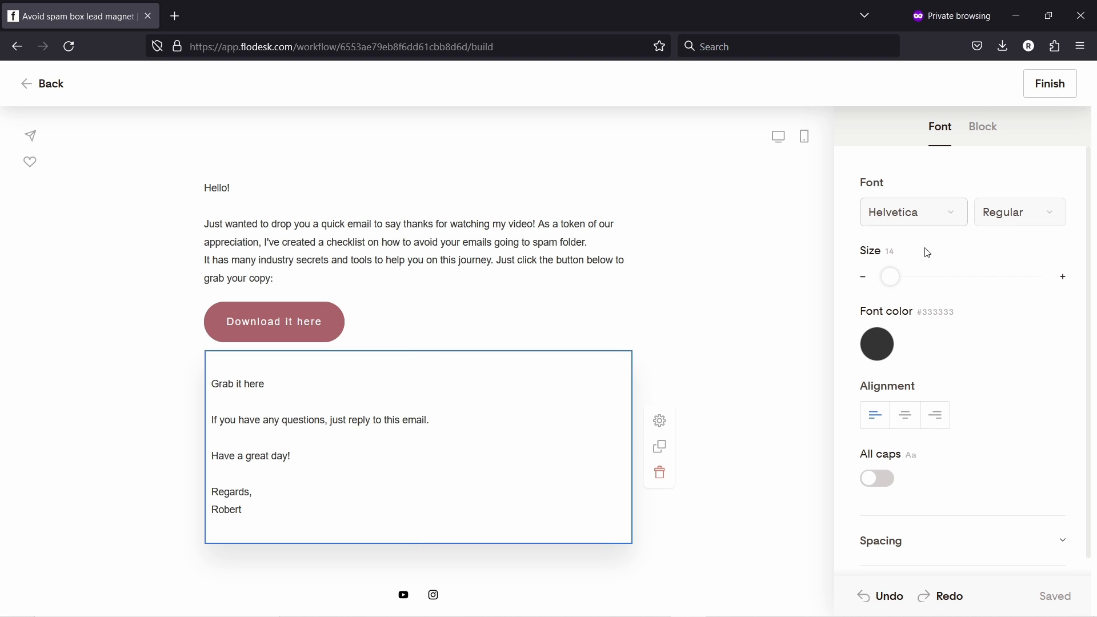
pyautogui.click(982, 133)
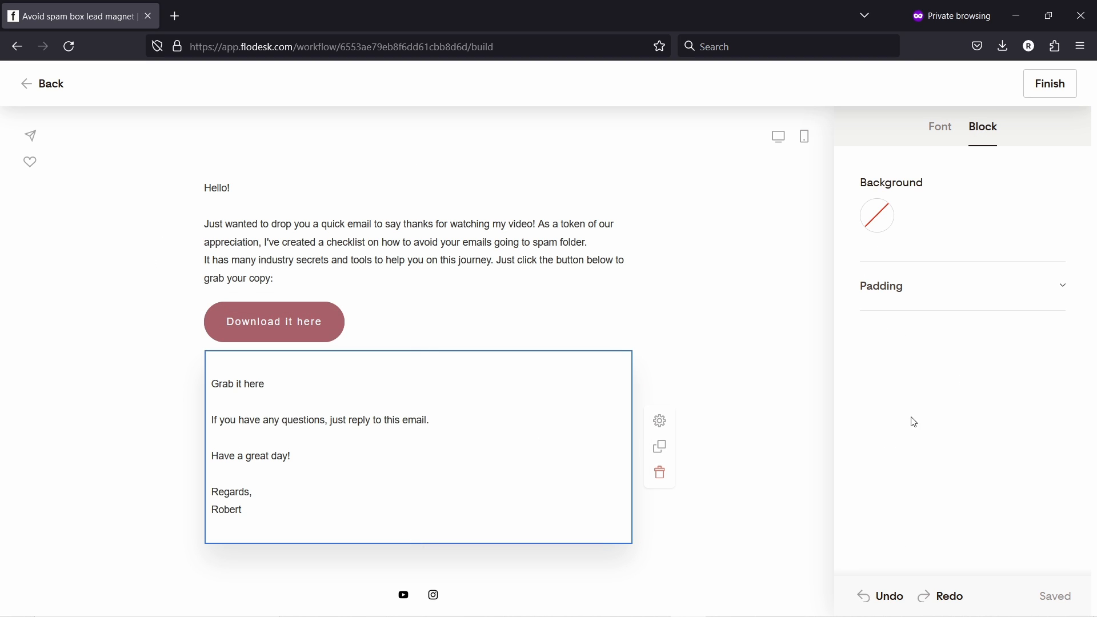
pyautogui.click(889, 299)
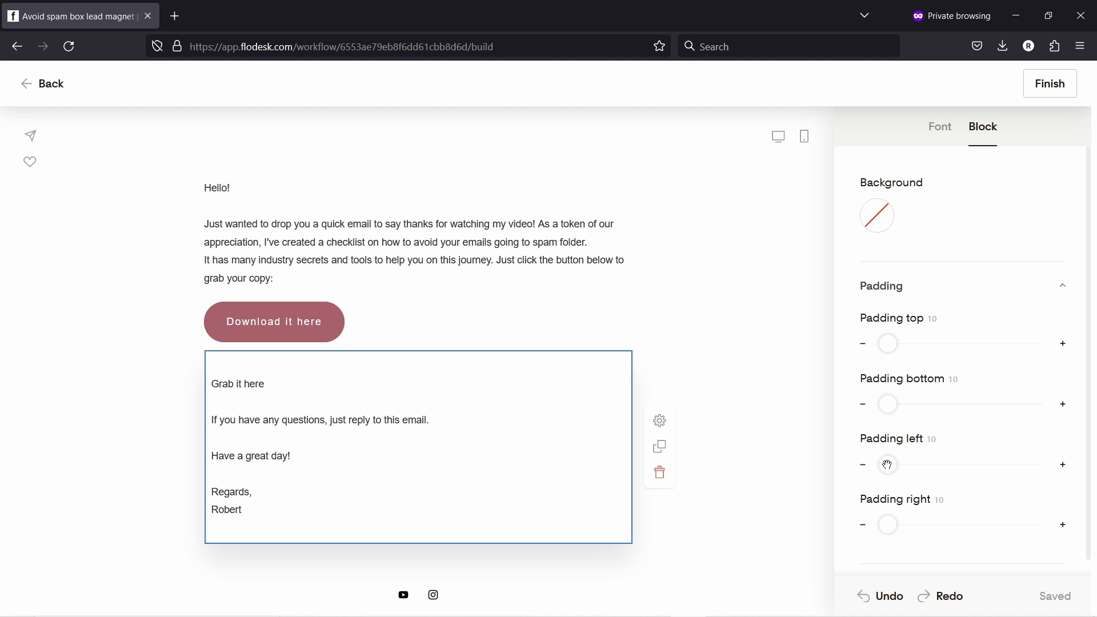
pyautogui.moveTo(888, 464); pyautogui.dragTo(871, 466)
pyautogui.moveTo(891, 526); pyautogui.dragTo(852, 524)
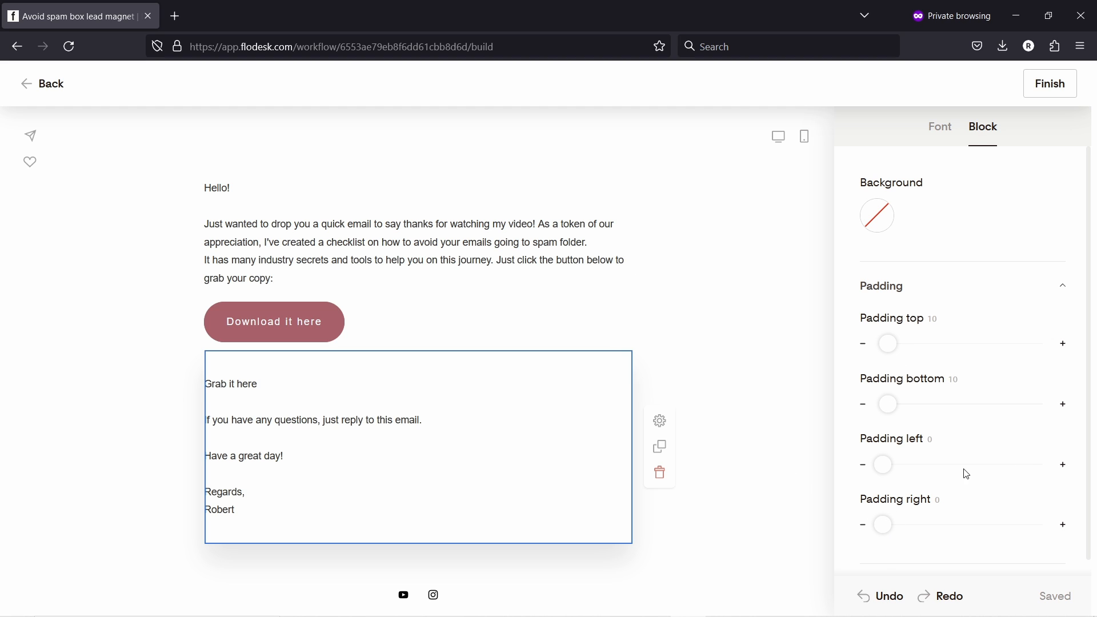
pyautogui.click(681, 318)
# - Delete the 'Grab it here' line and the empty line from the closing text
pyautogui.click(224, 405)
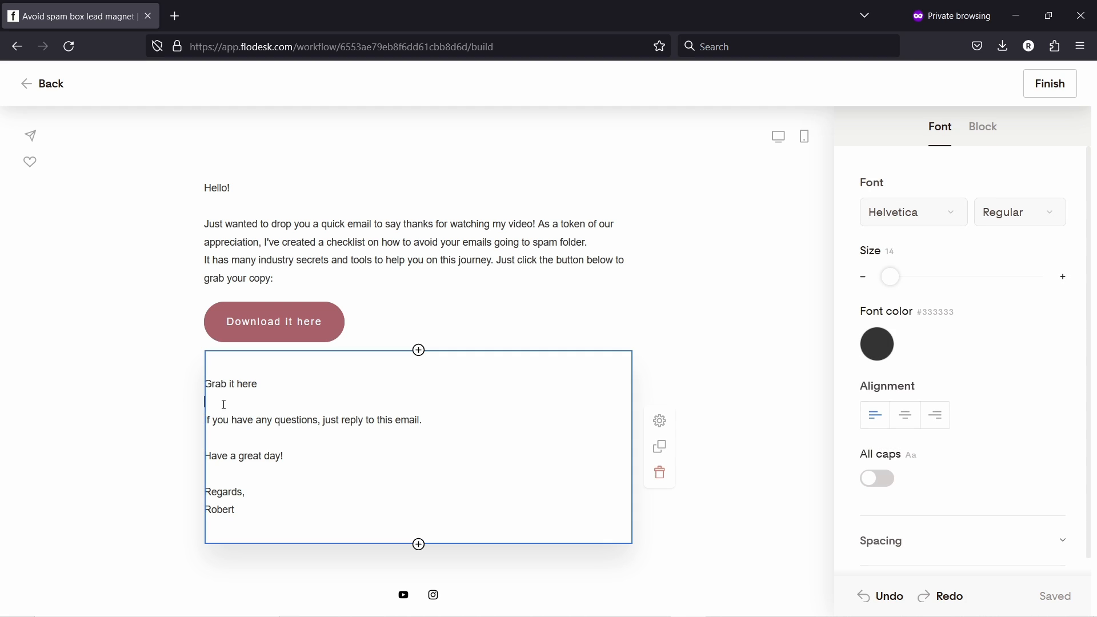
pyautogui.moveTo(226, 397); pyautogui.dragTo(181, 384)
pyautogui.press('BackSpace')
pyautogui.press('BackSpace')
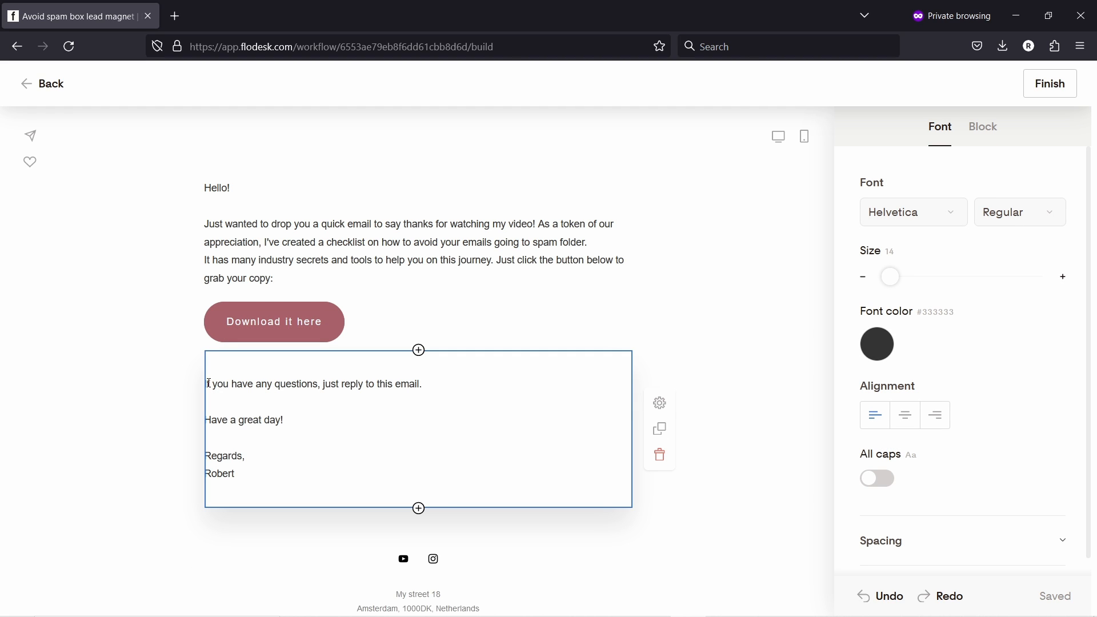
pyautogui.press('BackSpace')
pyautogui.press('BackSpace')
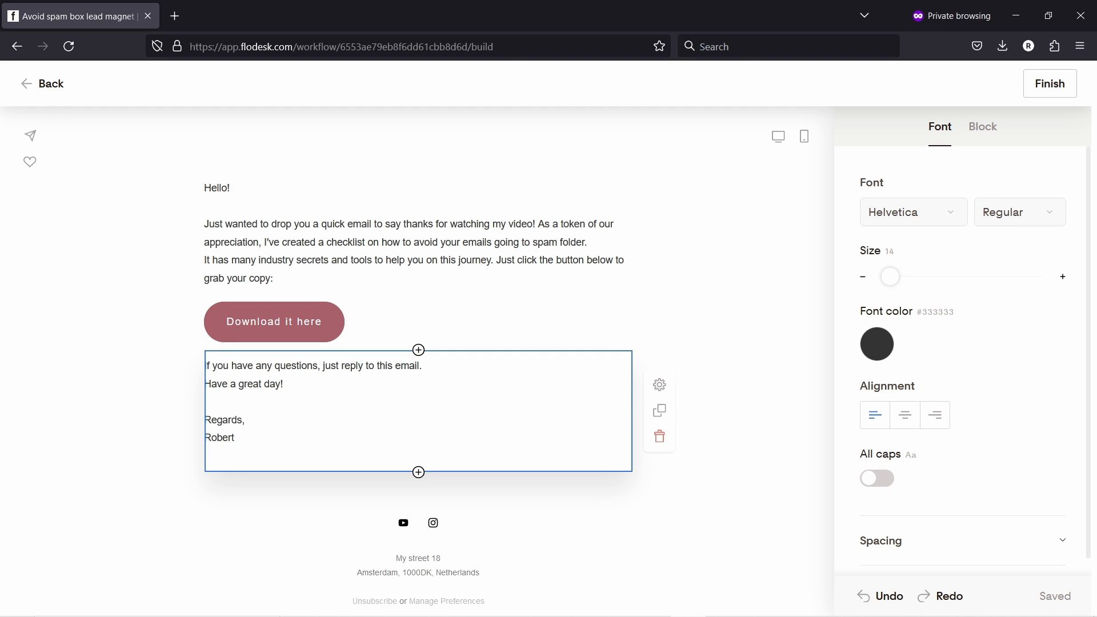
pyautogui.click(192, 349)
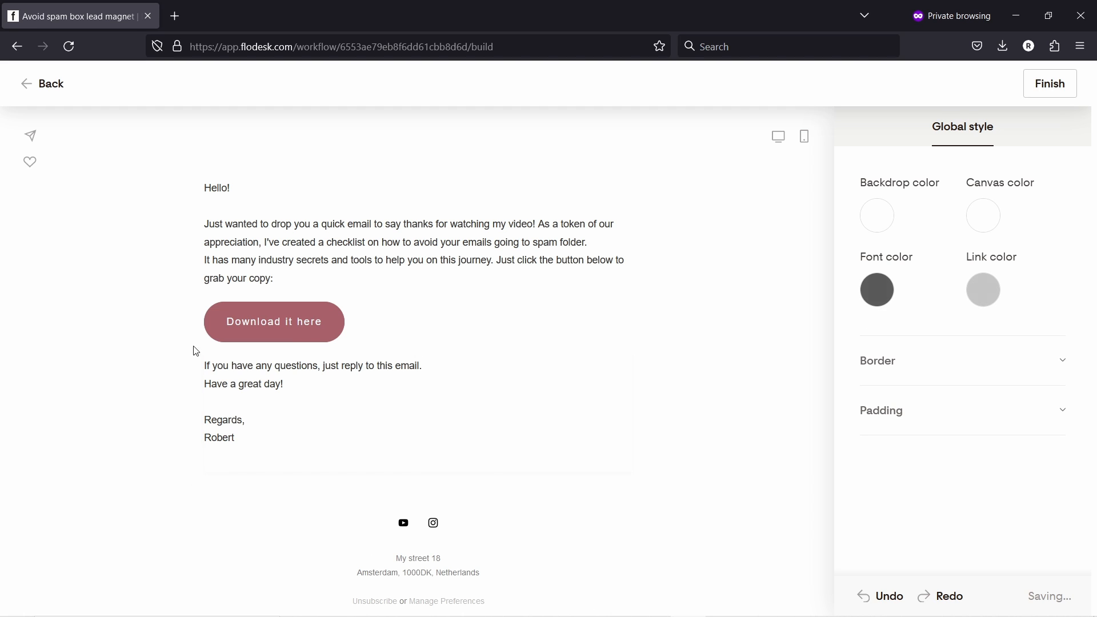
pyautogui.click(330, 329)
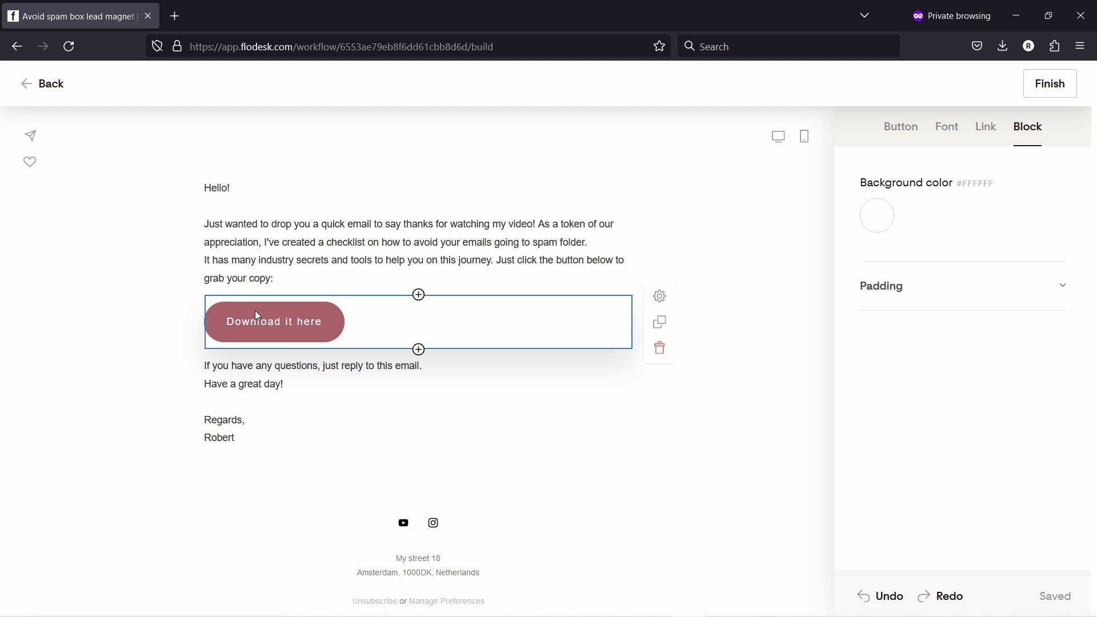
# - Upload the 'Checklist - How To Avoid Emails Going To Spam' PDF as the button's link
pyautogui.click(995, 134)
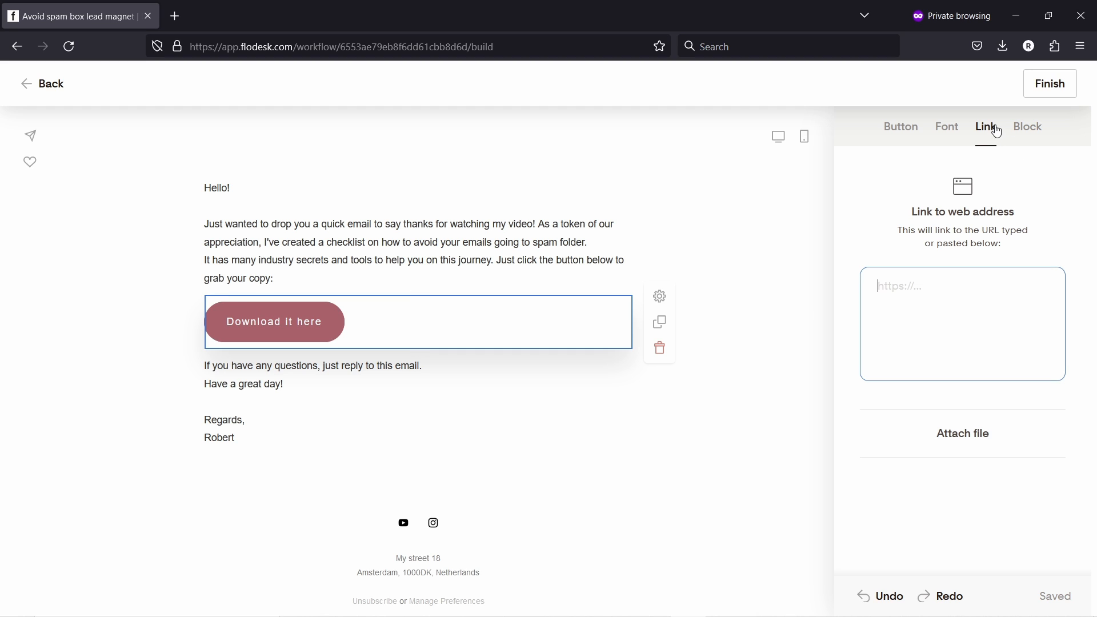
pyautogui.click(974, 433)
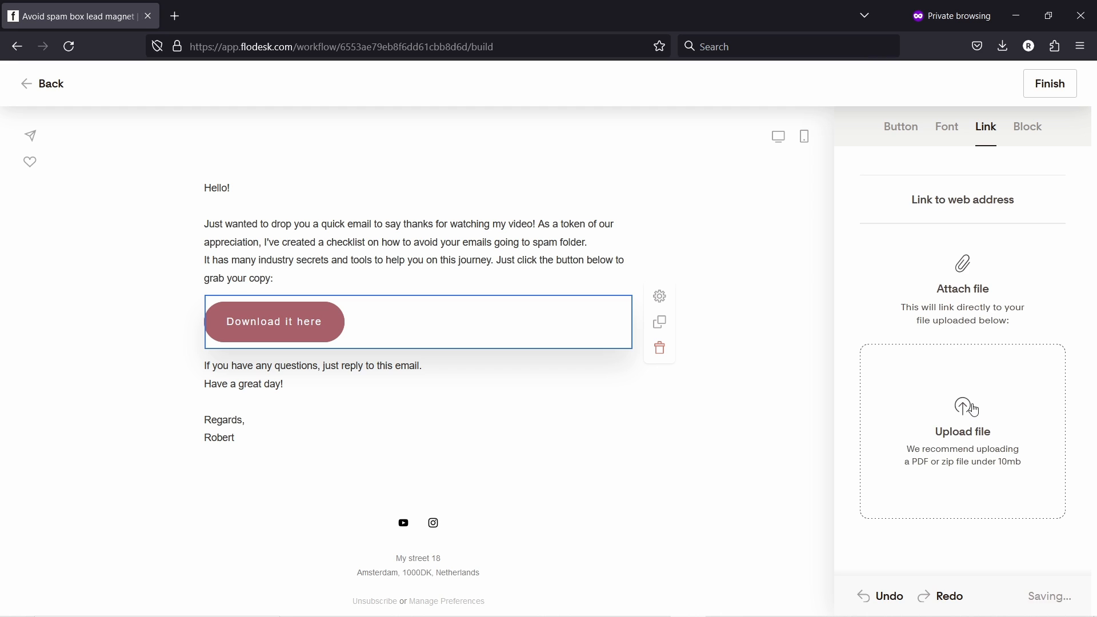
pyautogui.click(975, 409)
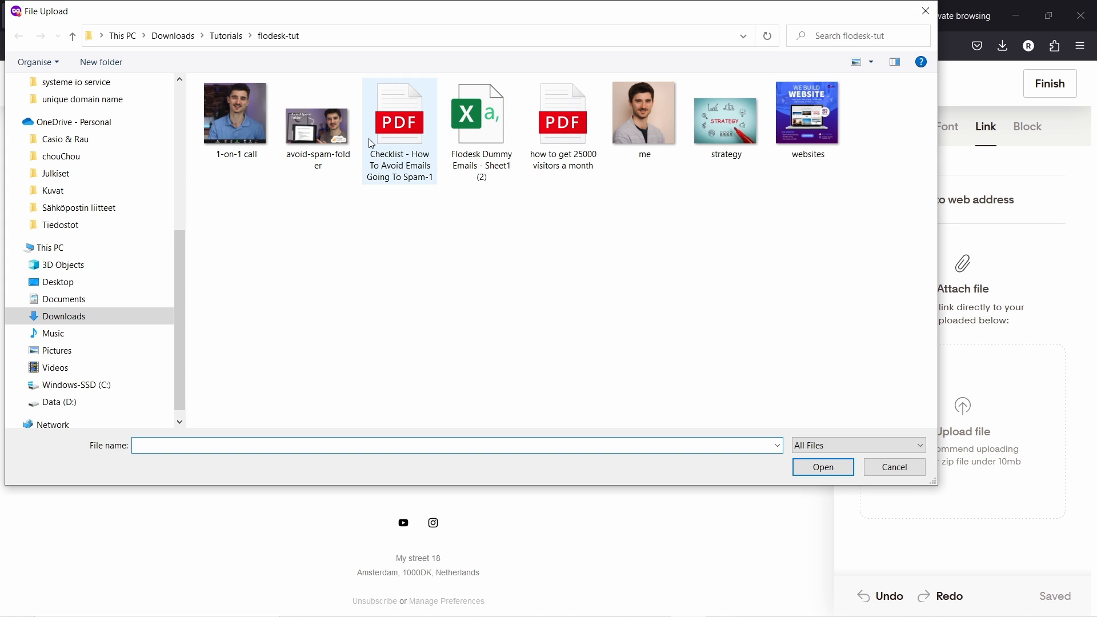
pyautogui.click(390, 130)
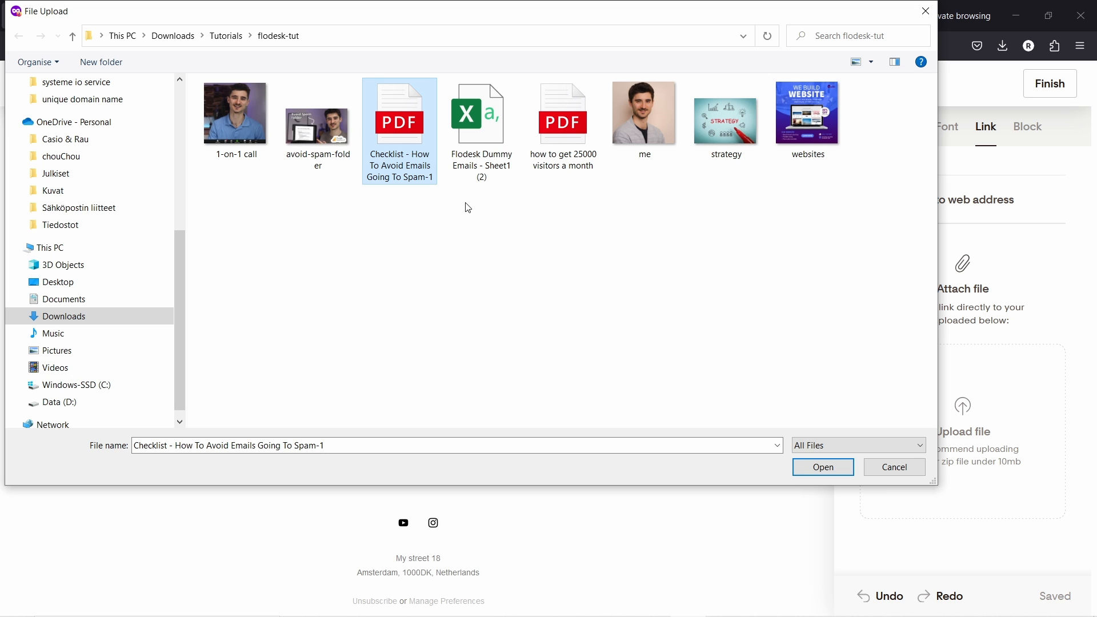
pyautogui.click(815, 470)
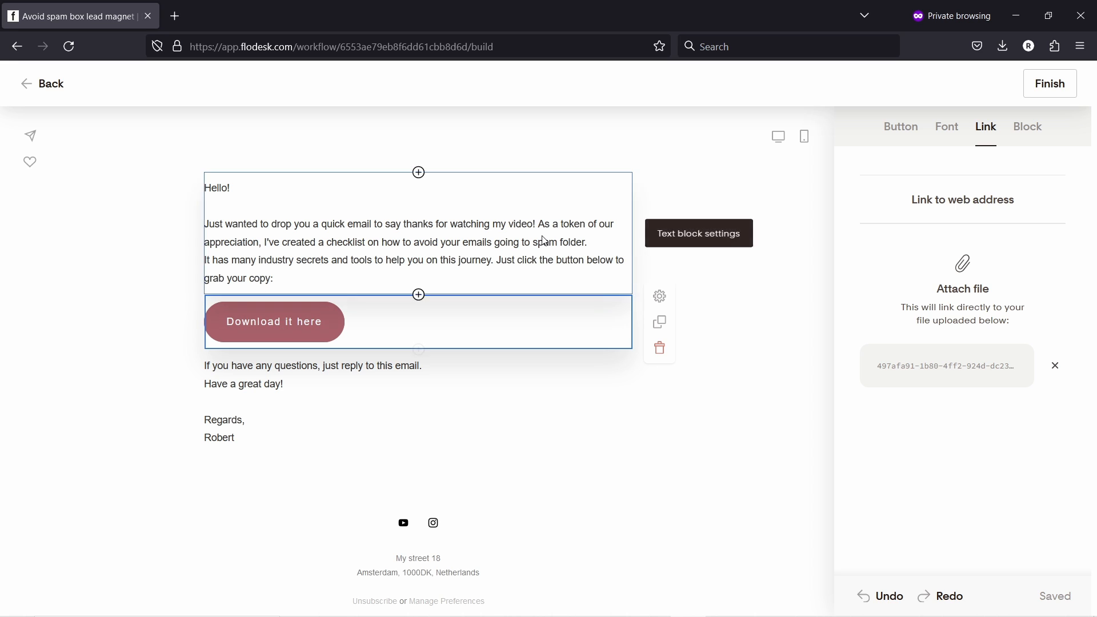
# - Finish the email and clear the send-email step's old subject line
pyautogui.click(1050, 83)
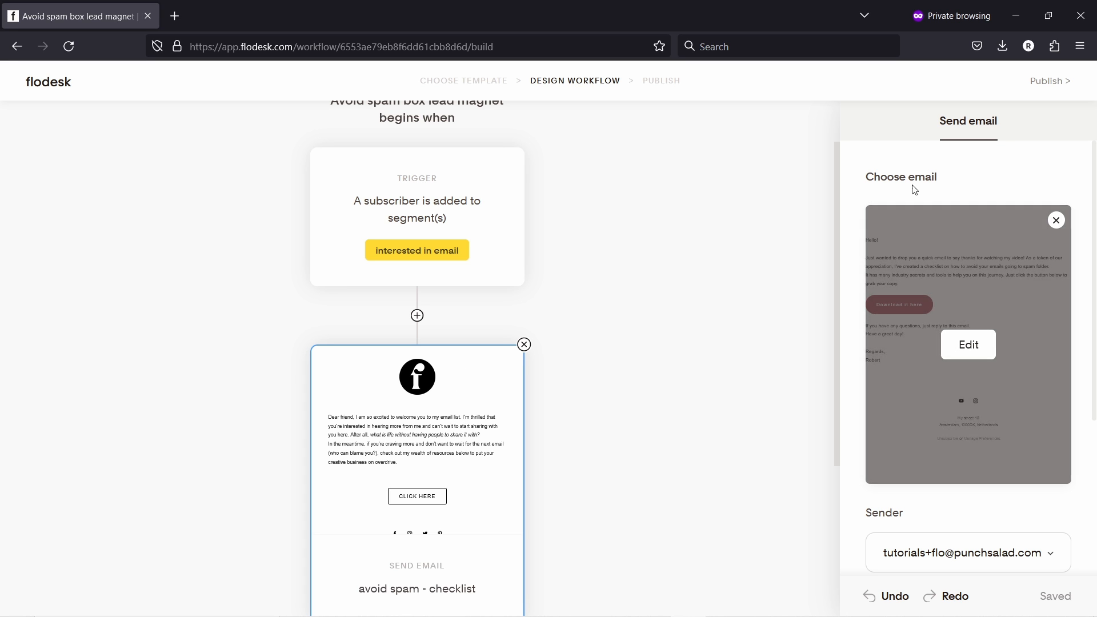
pyautogui.scroll(-4, 968, 342)
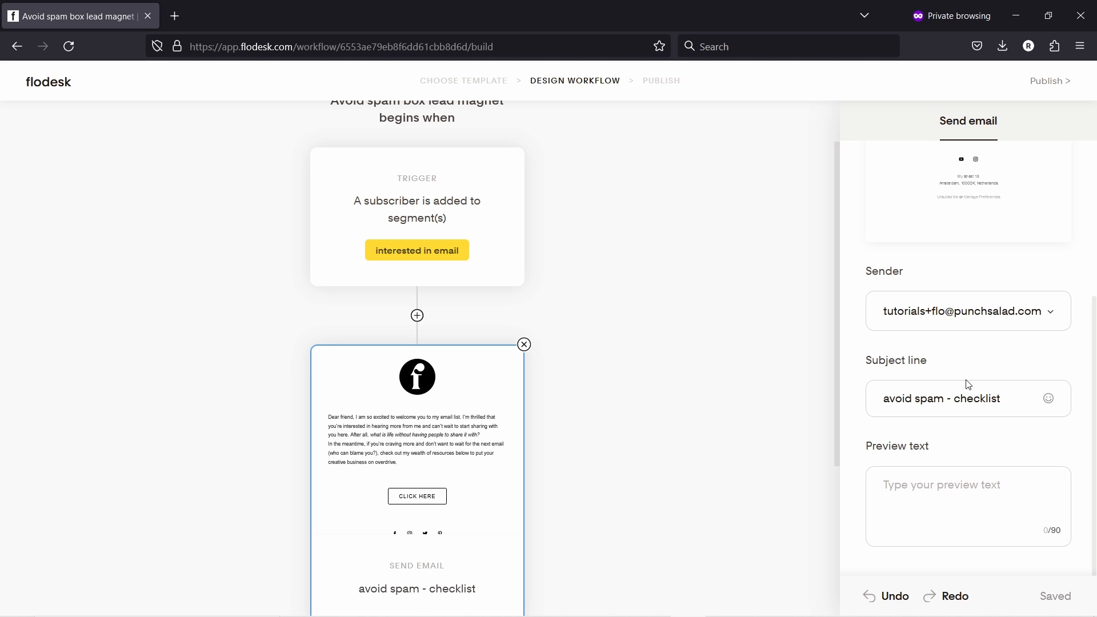
pyautogui.moveTo(1003, 394); pyautogui.dragTo(823, 380)
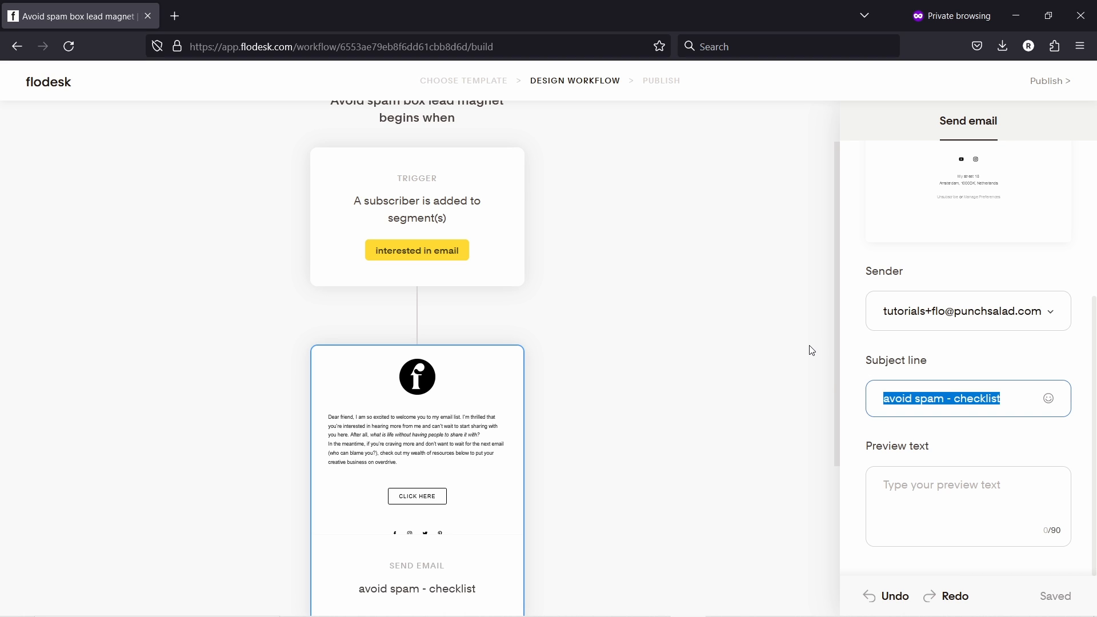
pyautogui.hotkey('alt', 'Tab')
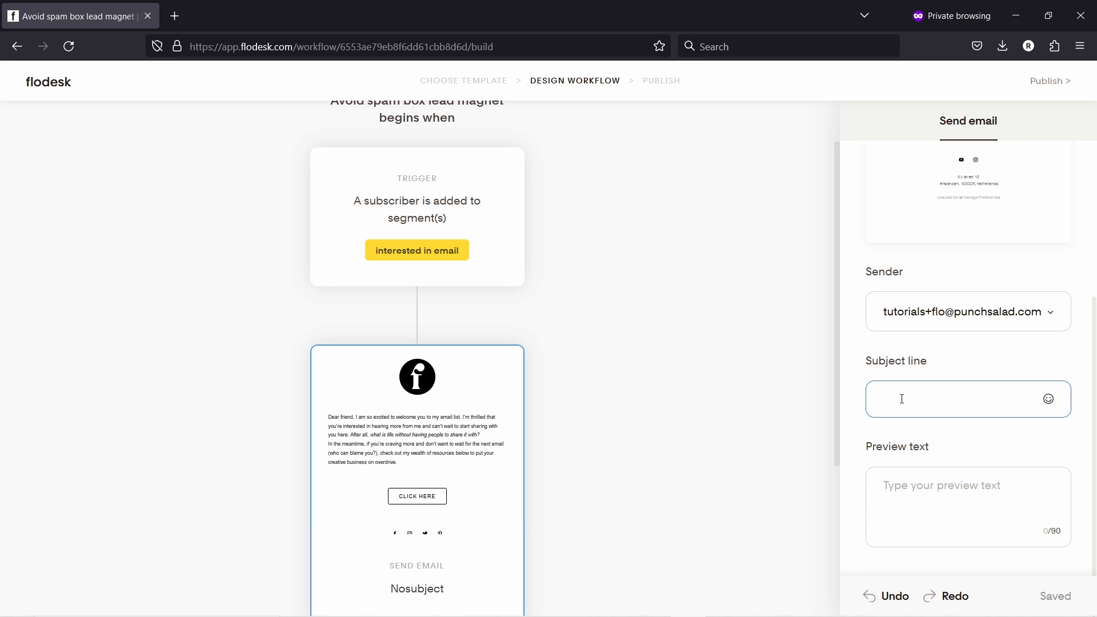
# - Set the subject to First name (fallback 'Friend,') followed by 'here's your checklist!'
pyautogui.write('@')
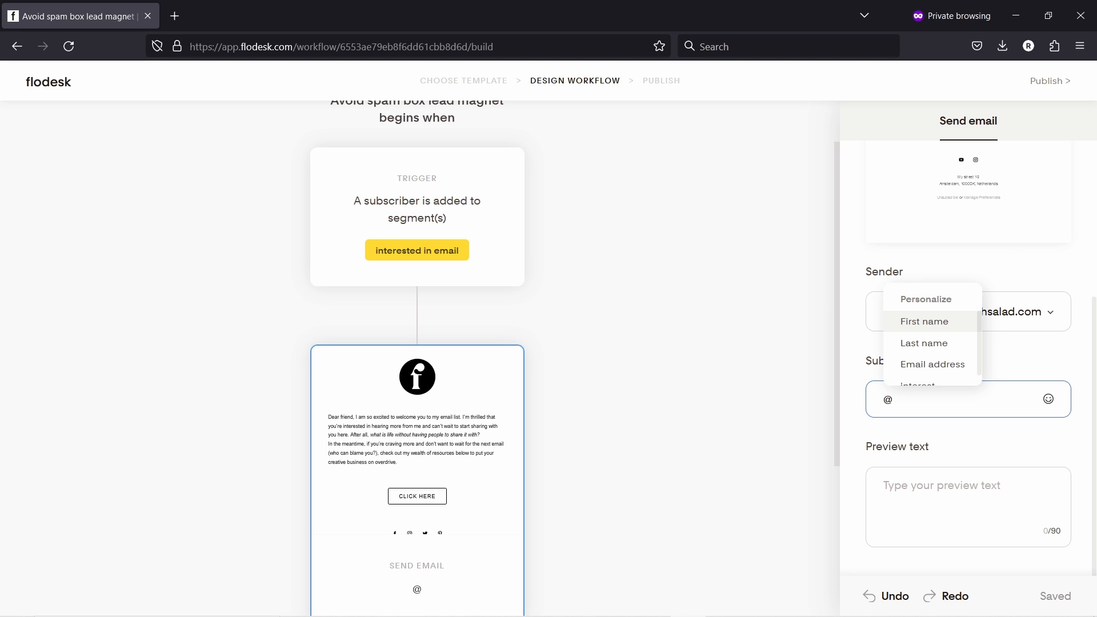
pyautogui.click(935, 320)
pyautogui.click(857, 337)
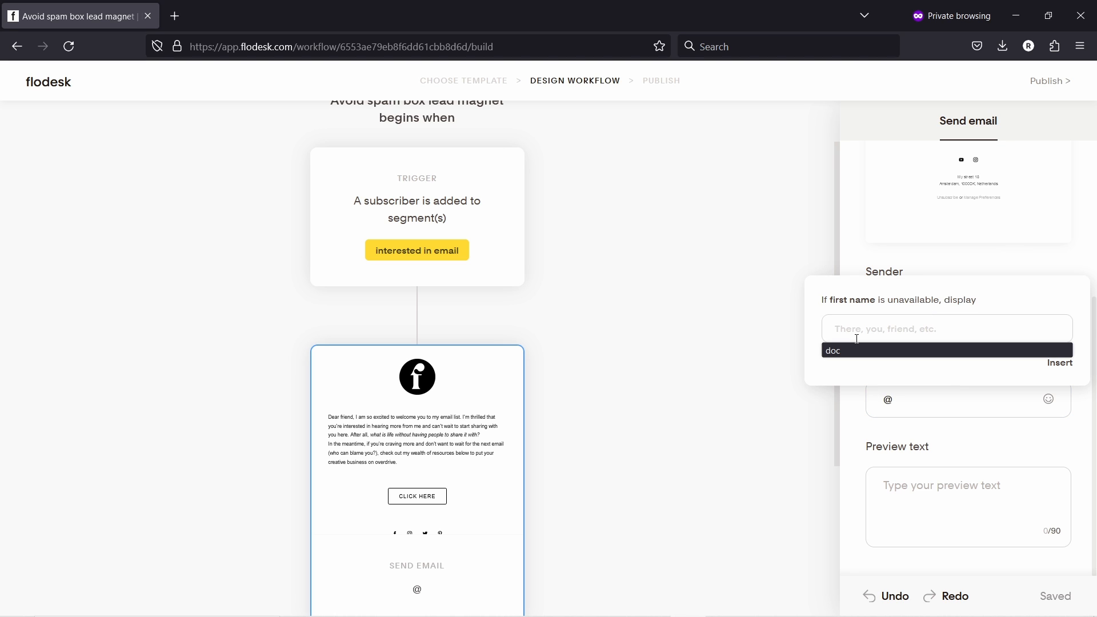
pyautogui.write('Friend,')
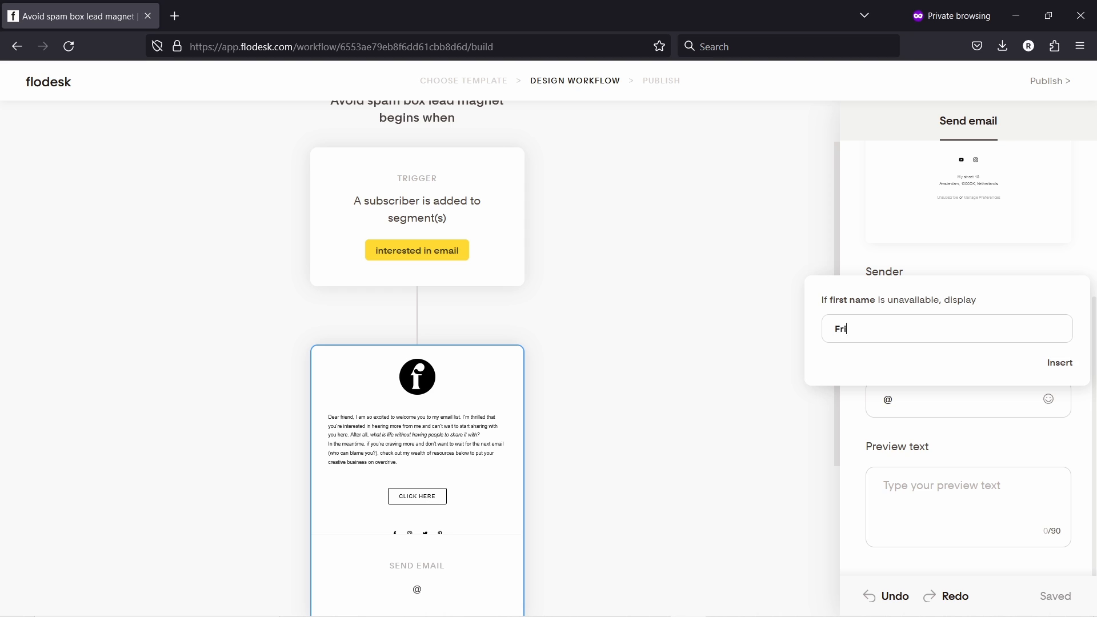
pyautogui.click(1055, 364)
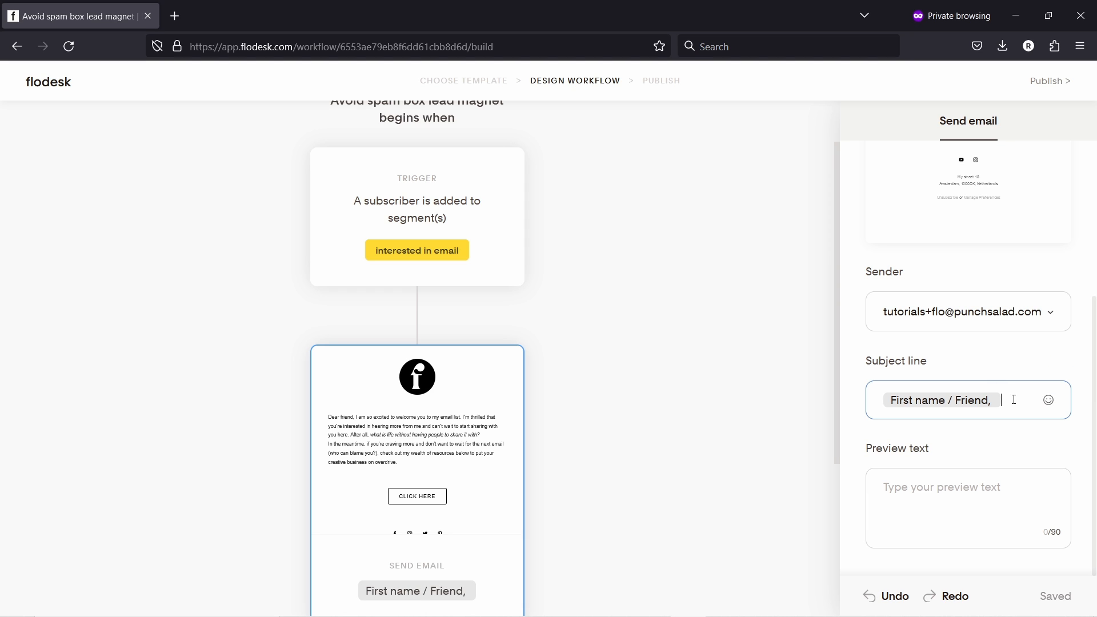
pyautogui.write("Here's your checklist!")
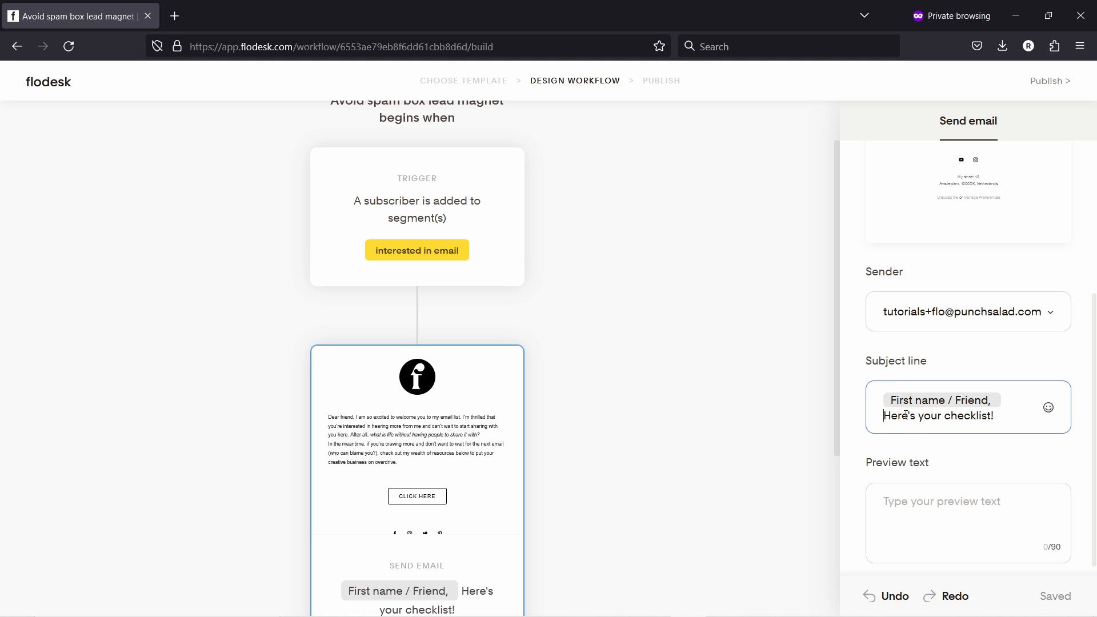
pyautogui.press('Delete')
pyautogui.write('h')
# - Leave the email's preview text blank
pyautogui.click(915, 486)
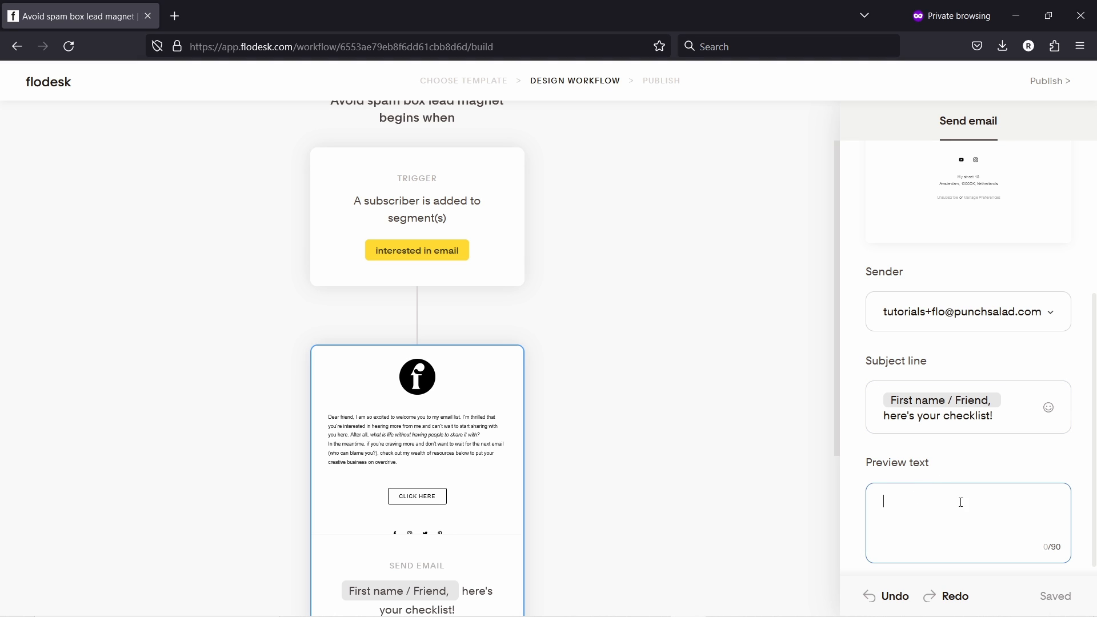
pyautogui.scroll(-1, 925, 475)
pyautogui.scroll(4, 892, 410)
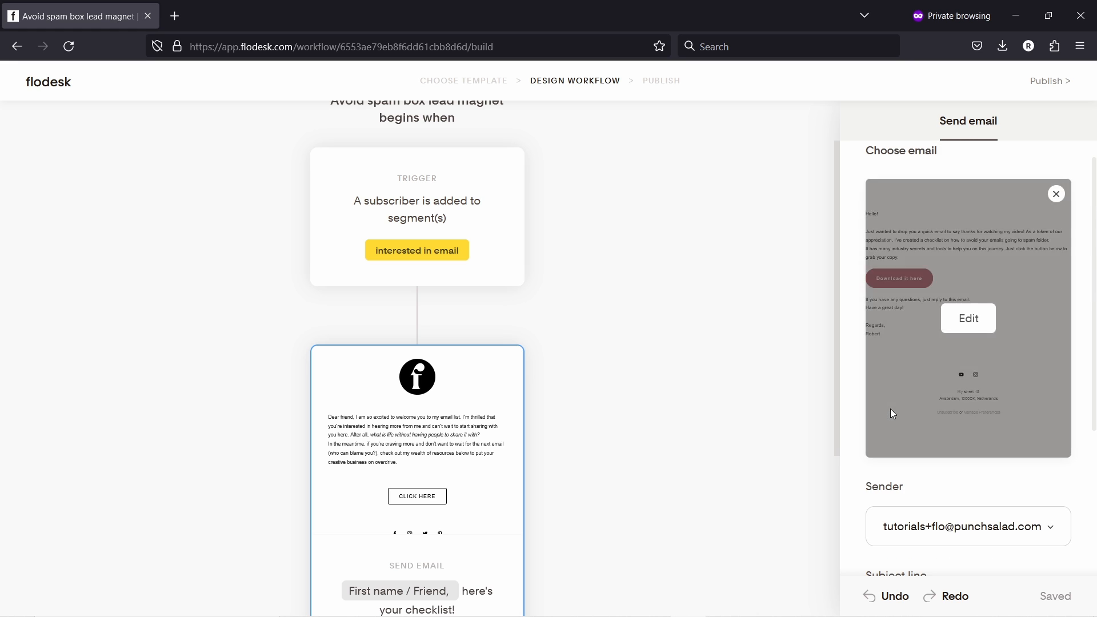
pyautogui.scroll(-4, 892, 410)
pyautogui.click(893, 391)
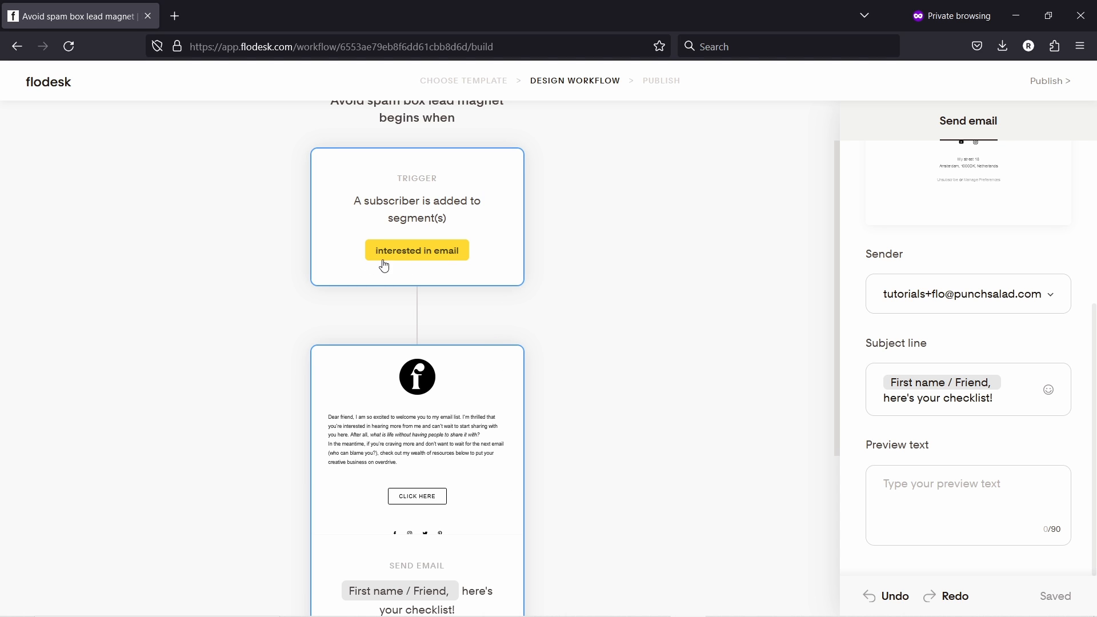
# - Add a Time delay step of 2 days after the checklist email
pyautogui.scroll(-4, 411, 255)
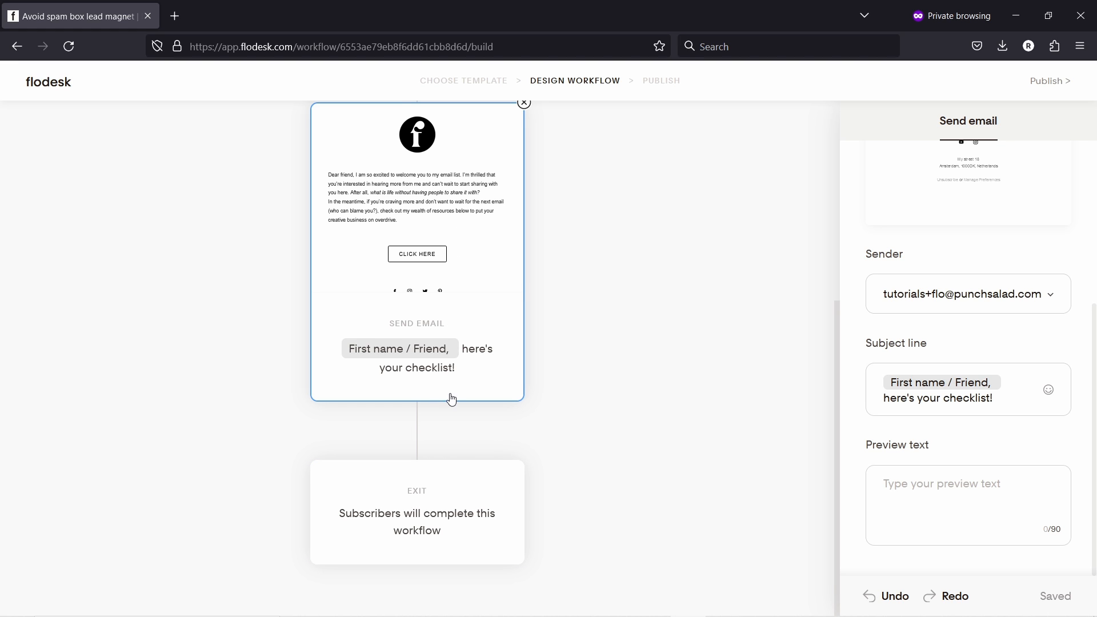
pyautogui.click(417, 431)
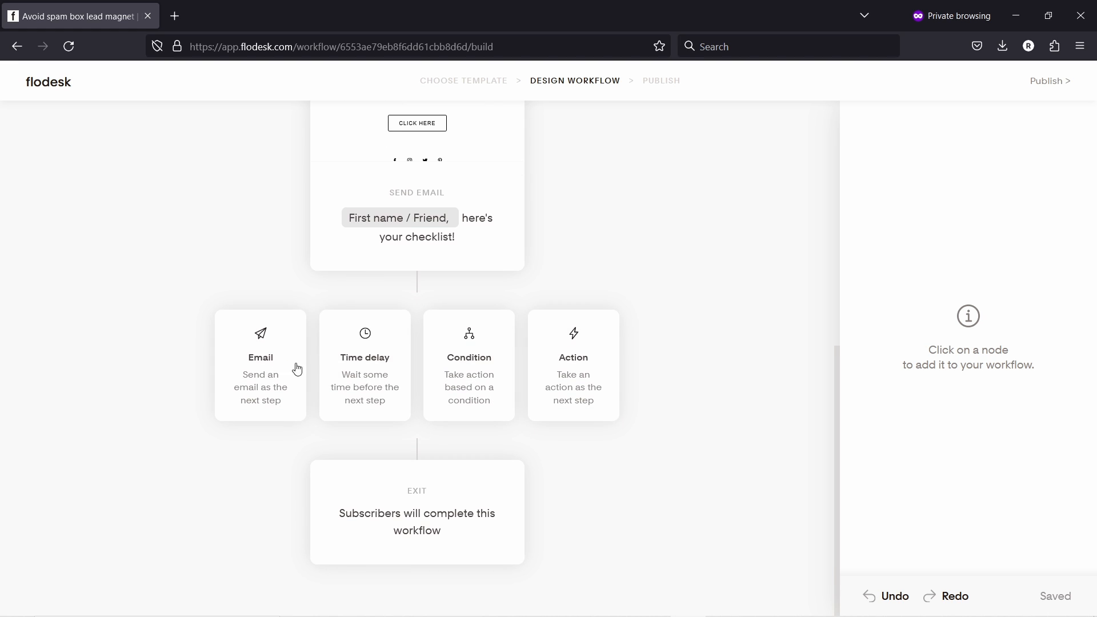
pyautogui.click(370, 376)
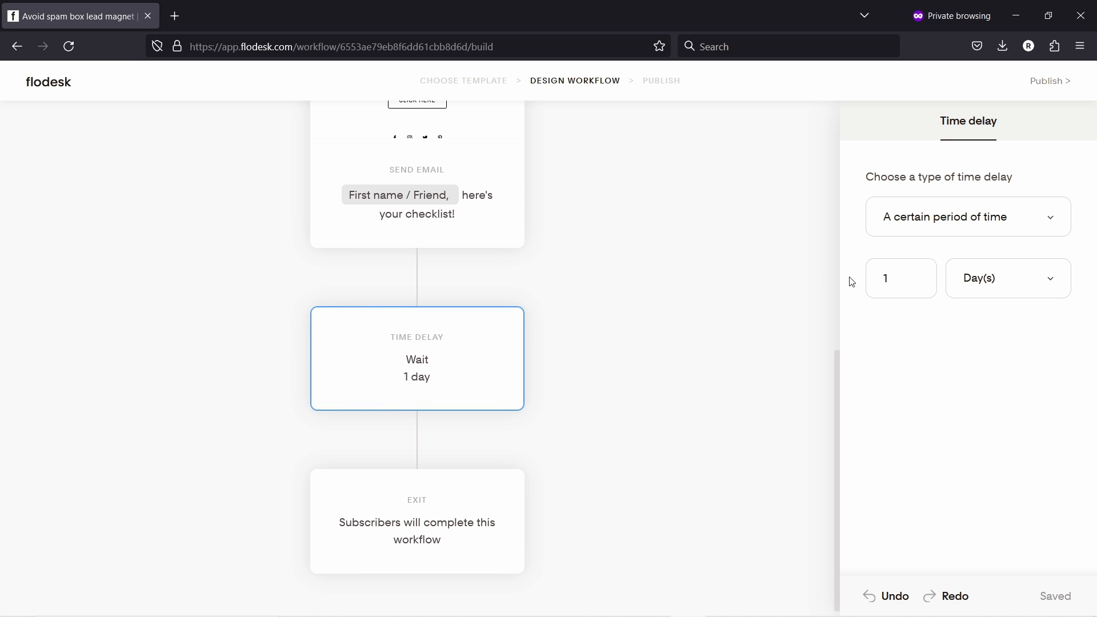
pyautogui.doubleClick(910, 285)
pyautogui.write('2')
pyautogui.click(883, 217)
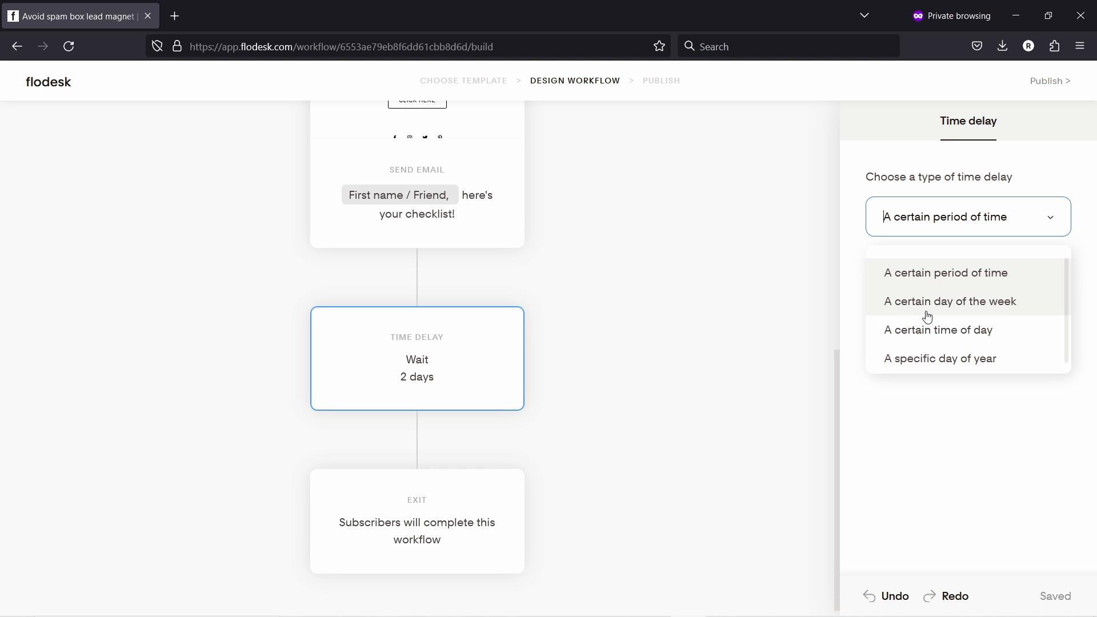
pyautogui.click(924, 423)
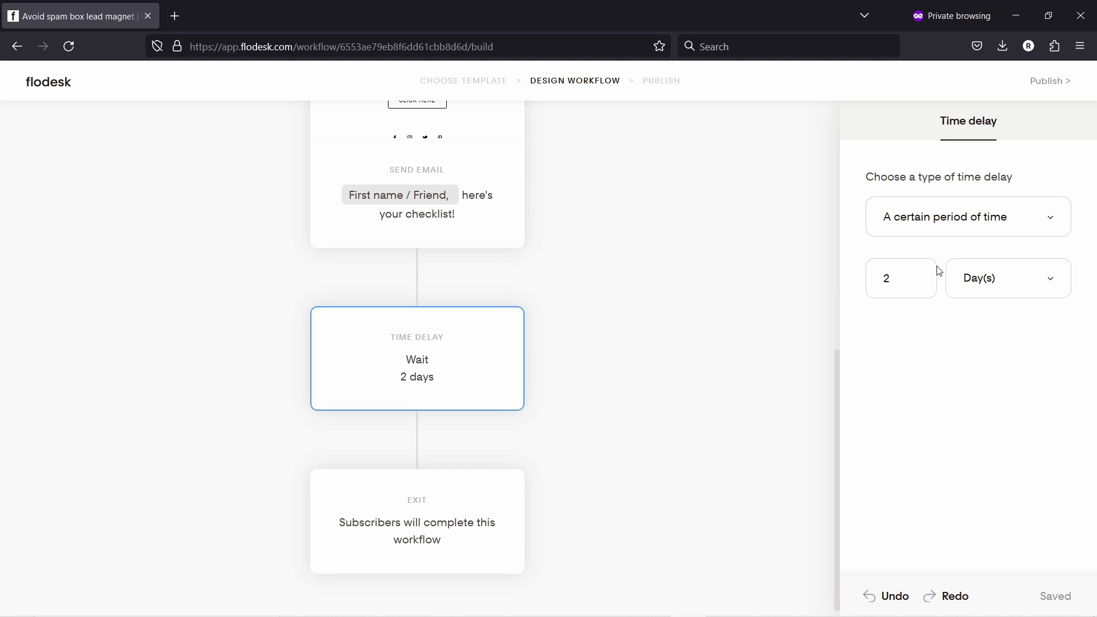
pyautogui.click(905, 278)
pyautogui.click(910, 372)
# - Add a Send email step after the wait using a copy of the Educator's offer email
pyautogui.click(417, 431)
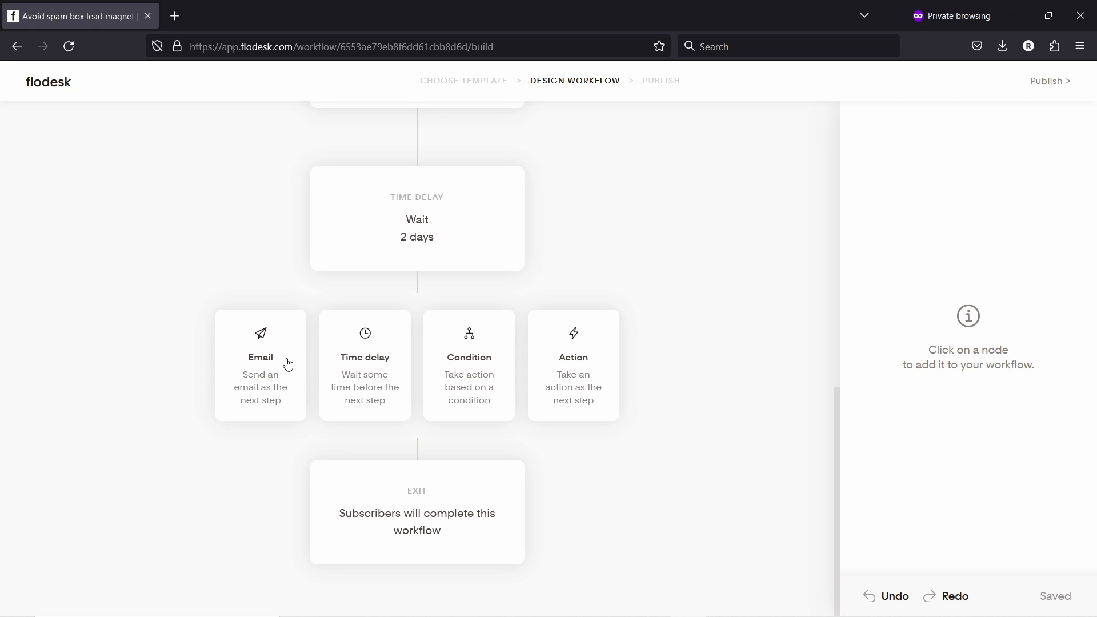
pyautogui.click(256, 362)
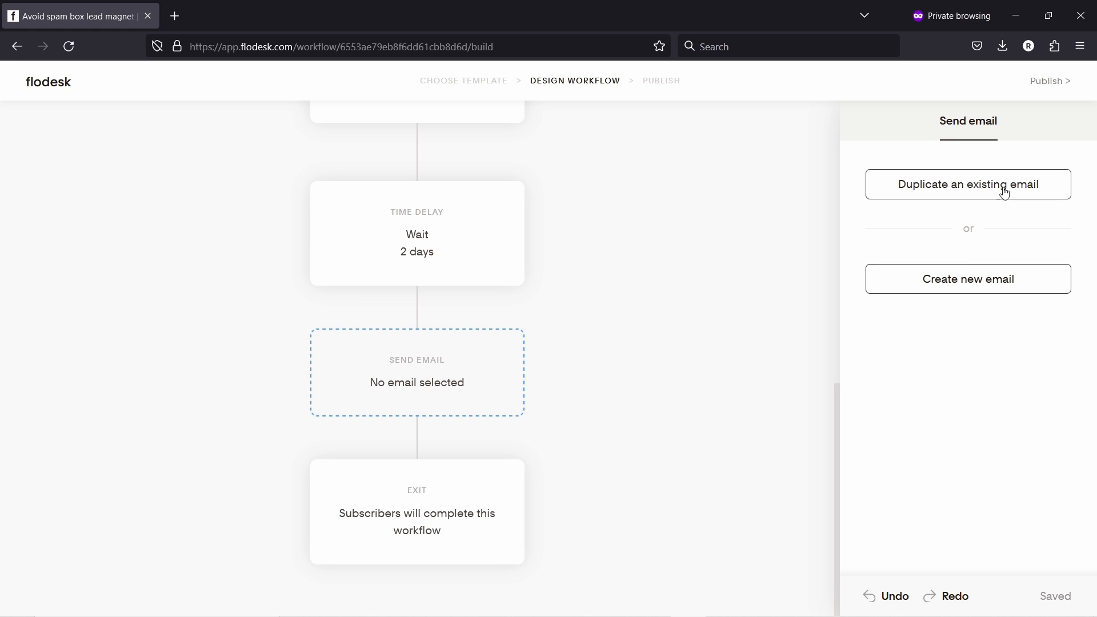
pyautogui.click(954, 188)
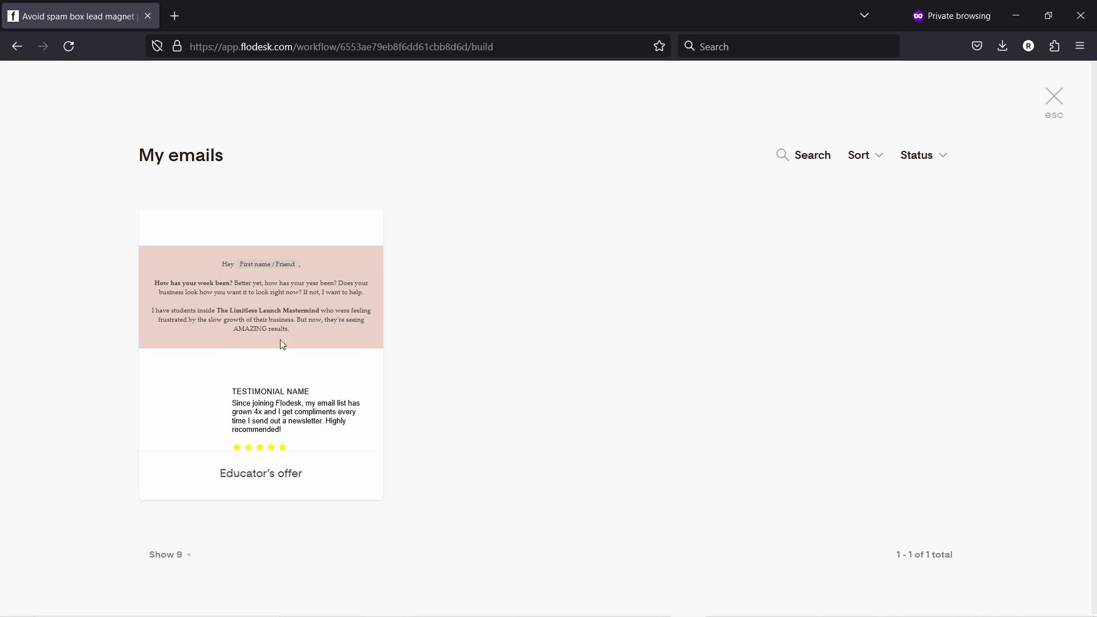
pyautogui.moveTo(268, 302)
pyautogui.click(257, 329)
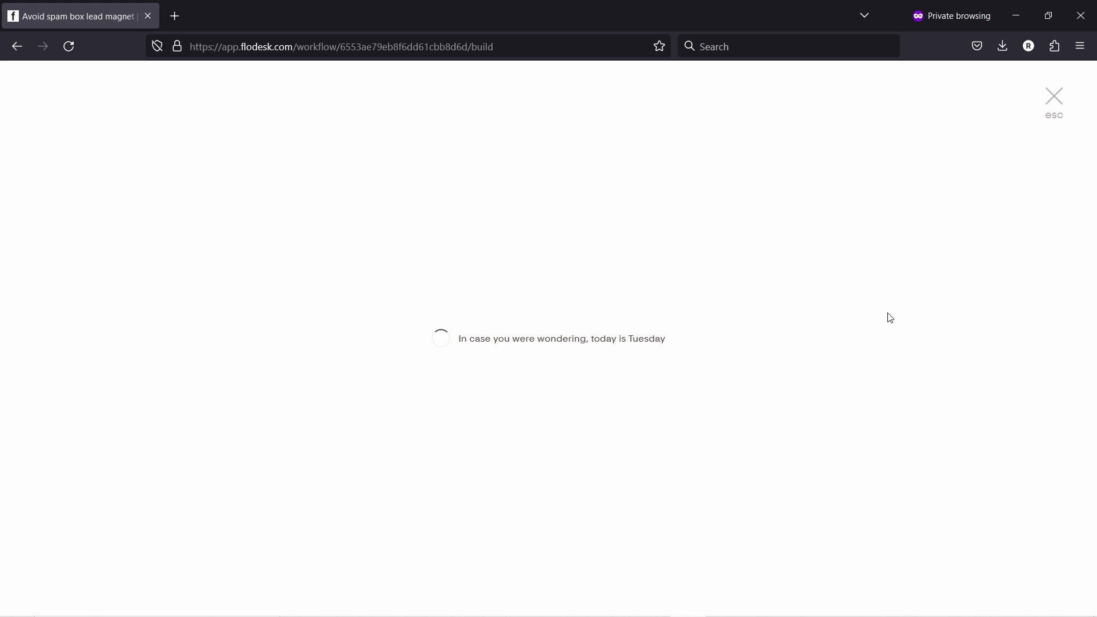
# - Set its subject to 'Useful tips for email marketers #2' and clear the preview text
pyautogui.scroll(-2, 486, 336)
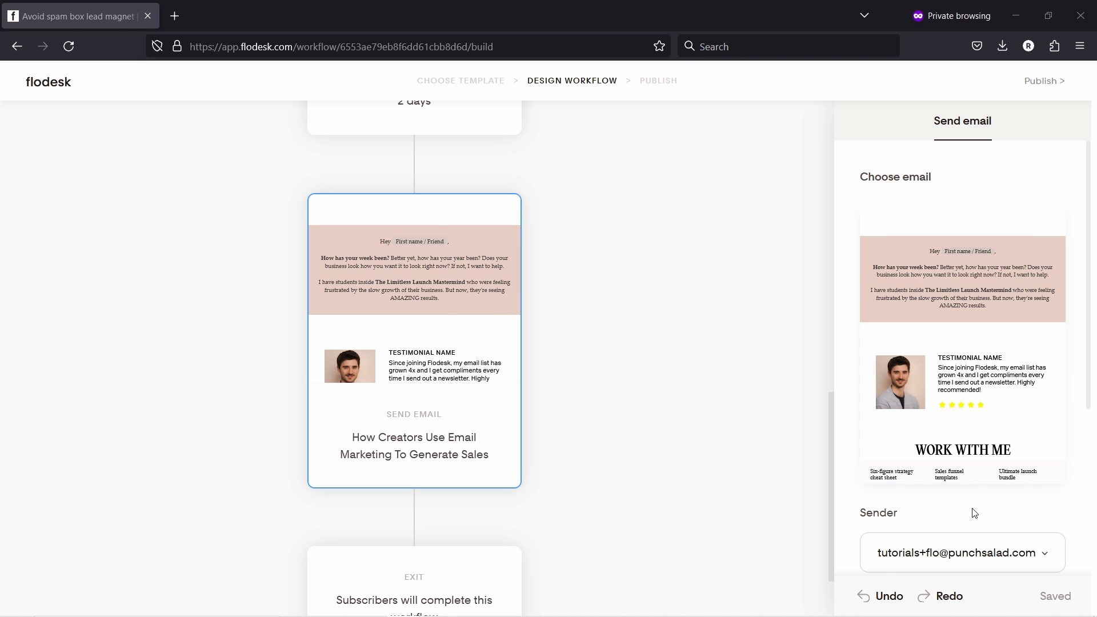
pyautogui.scroll(-3, 937, 344)
pyautogui.click(968, 436)
pyautogui.hotkey('ctrl', 'a')
pyautogui.hotkey('ctrl', 'v')
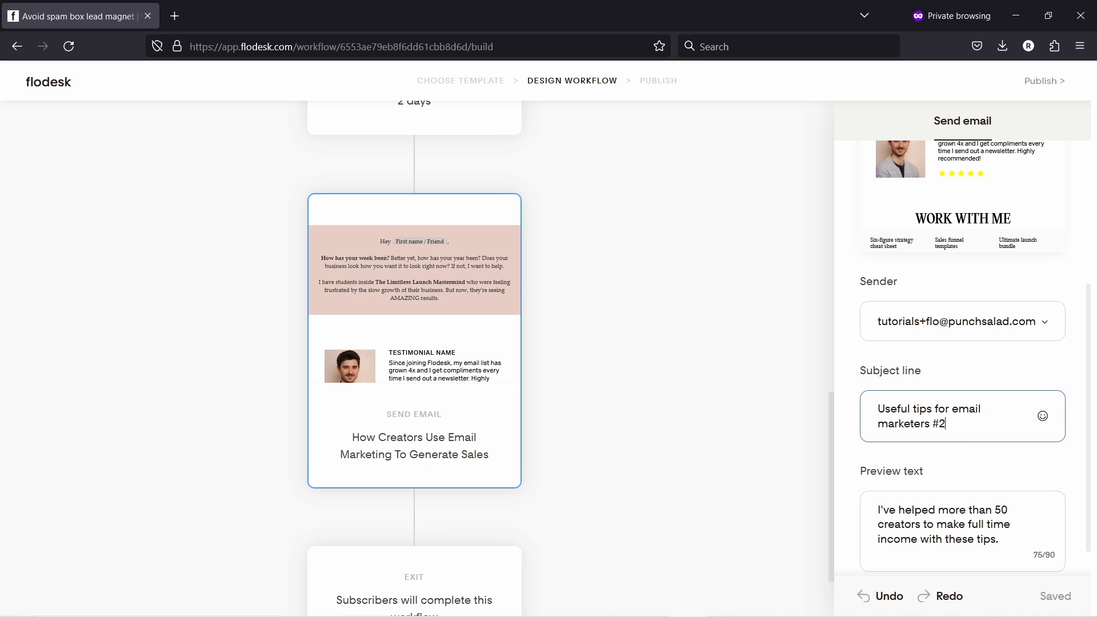
pyautogui.click(986, 537)
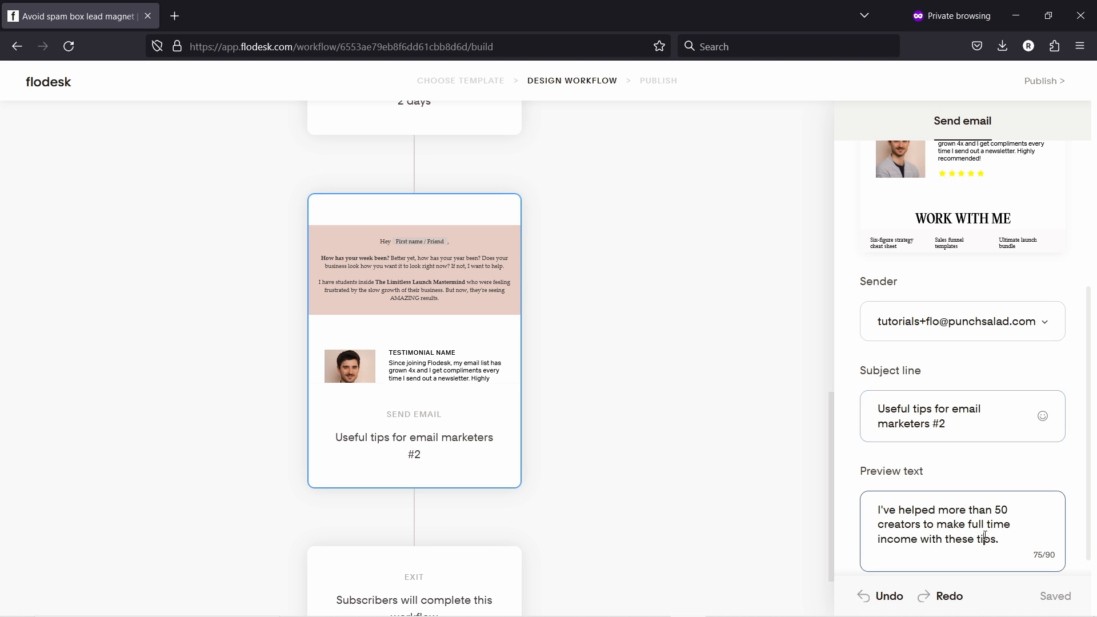
pyautogui.hotkey('ctrl', 'a')
pyautogui.press('BackSpace')
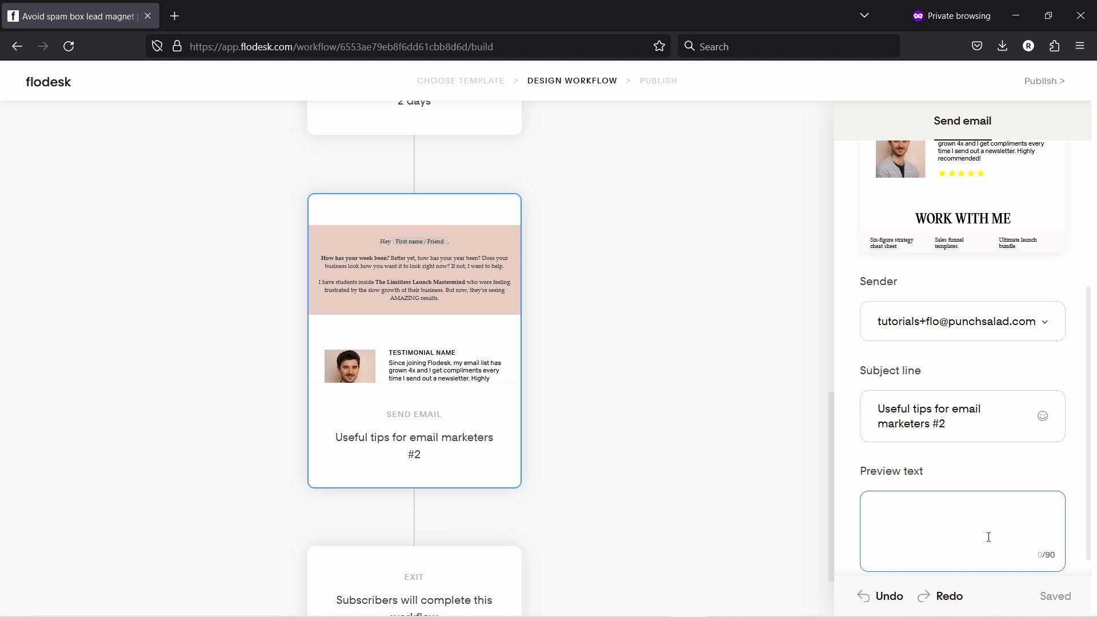
pyautogui.click(824, 329)
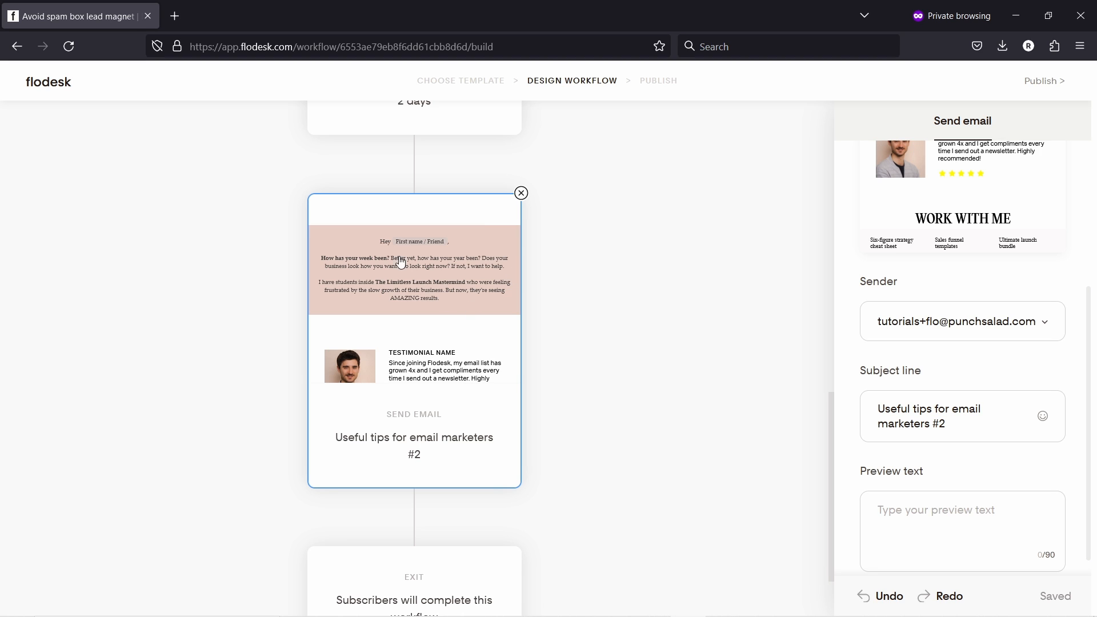
pyautogui.scroll(3, 455, 345)
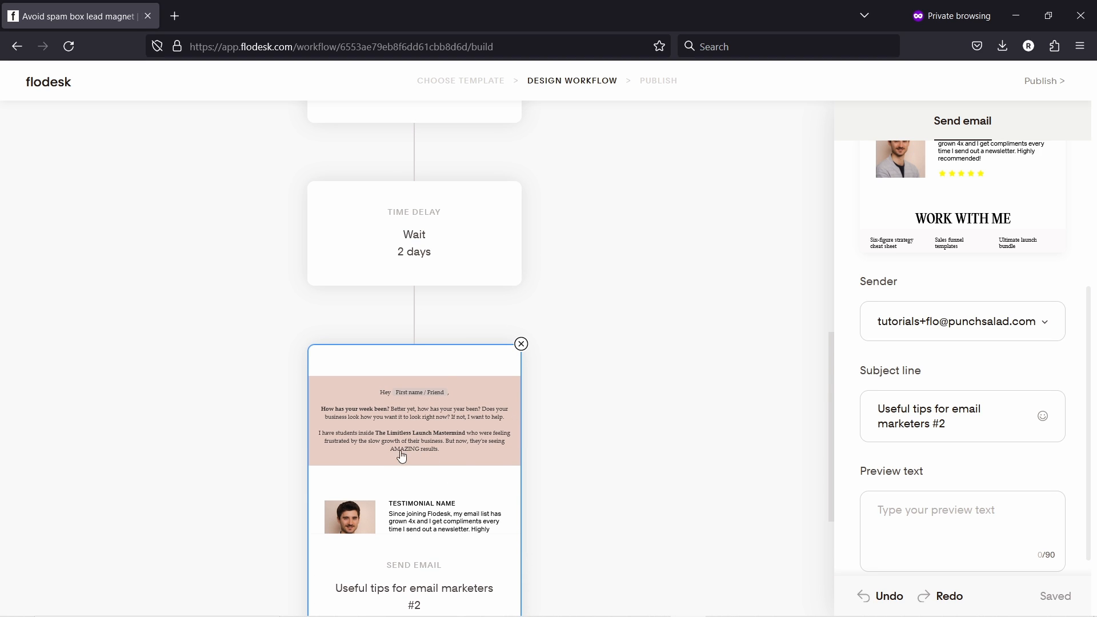
pyautogui.scroll(-5, 405, 446)
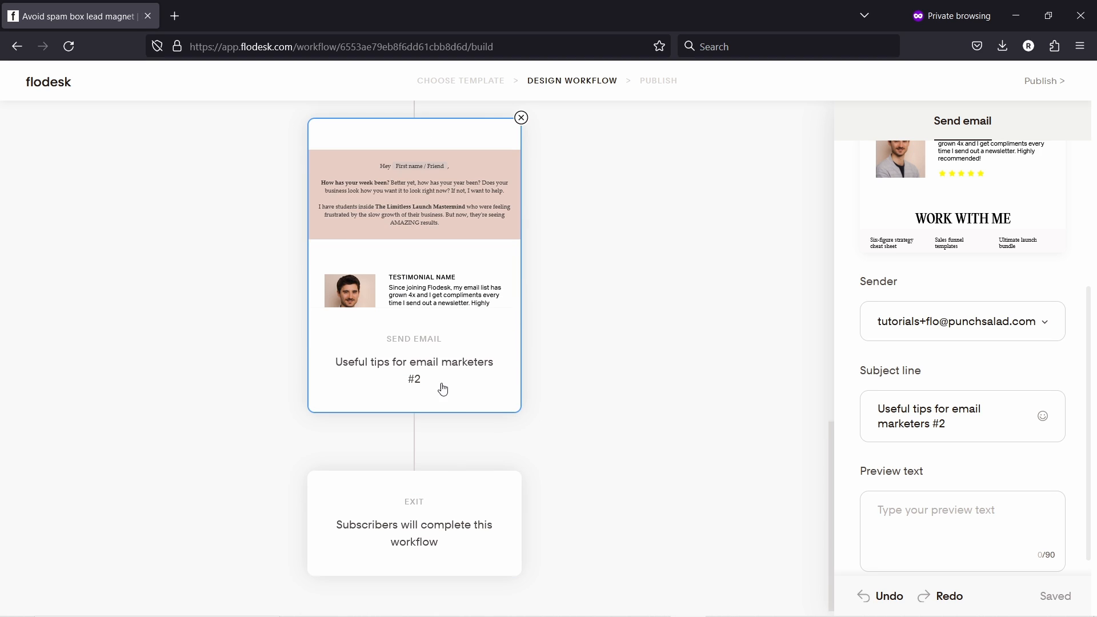
# - Add a condition step after the second email, keeping the following exit on the Yes branch
pyautogui.click(412, 430)
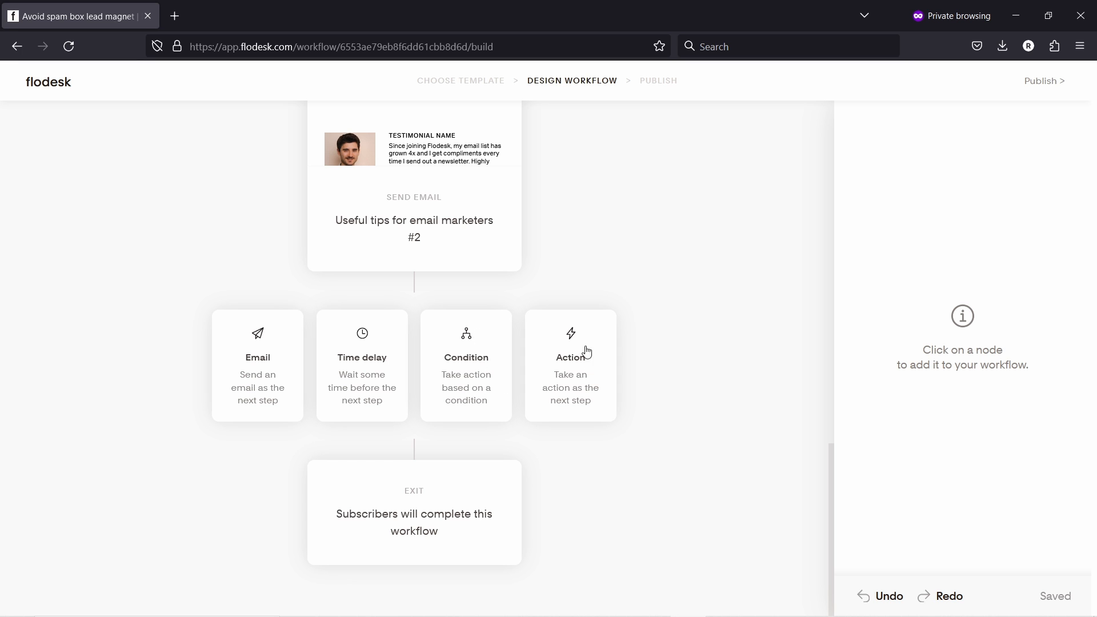
pyautogui.click(465, 356)
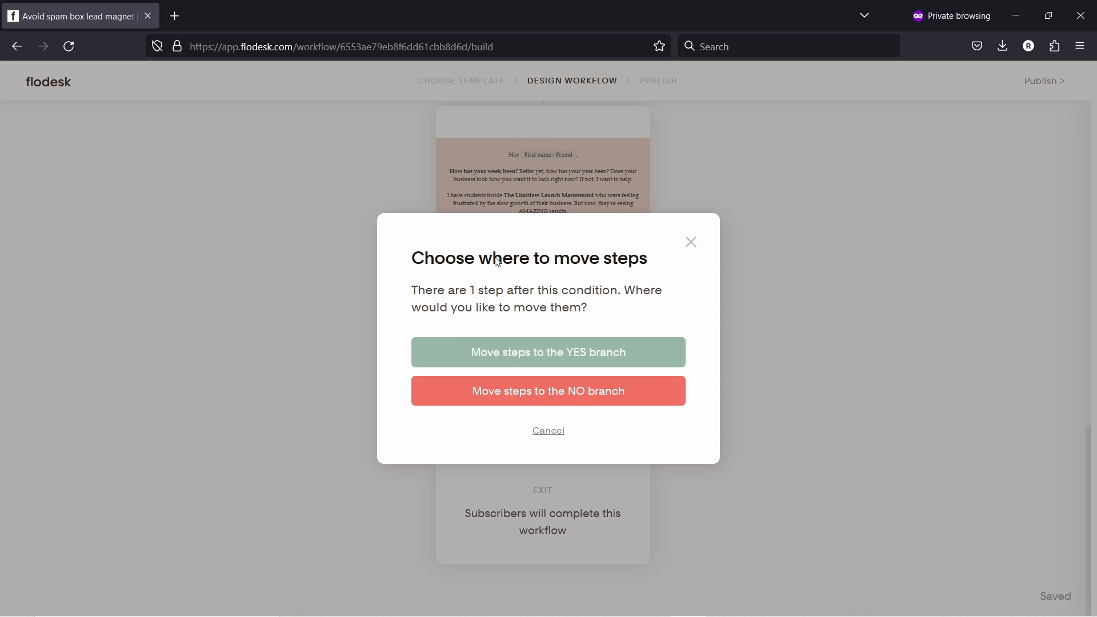
pyautogui.click(498, 357)
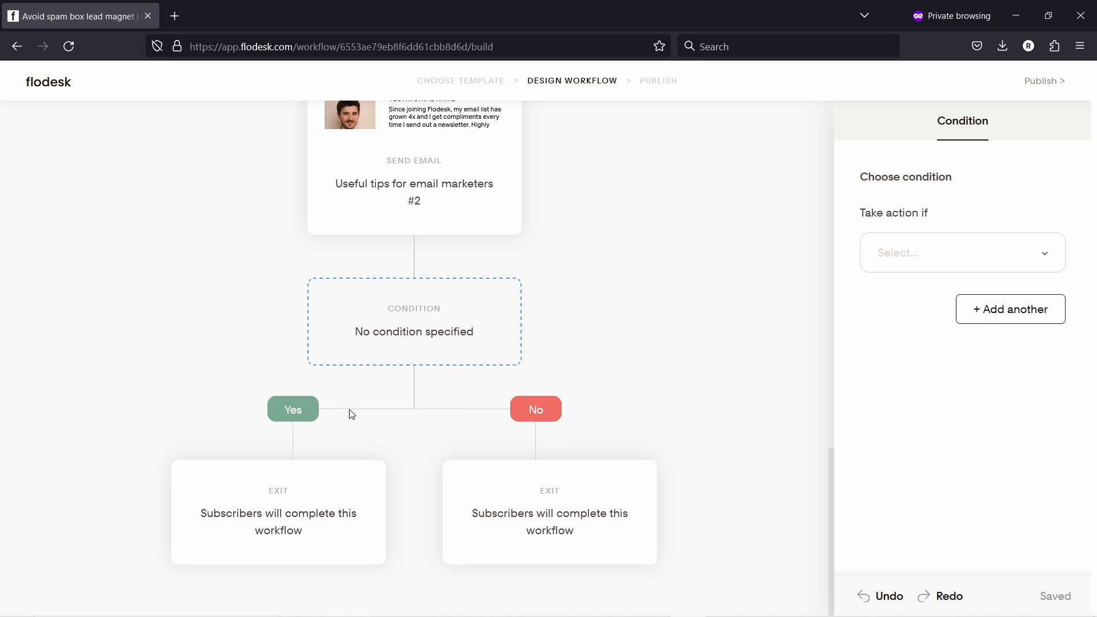
# - Set the condition type to 'Subscriber has clicked a link' and dismiss the warning
pyautogui.moveTo(255, 509)
pyautogui.moveTo(454, 307)
pyautogui.click(916, 246)
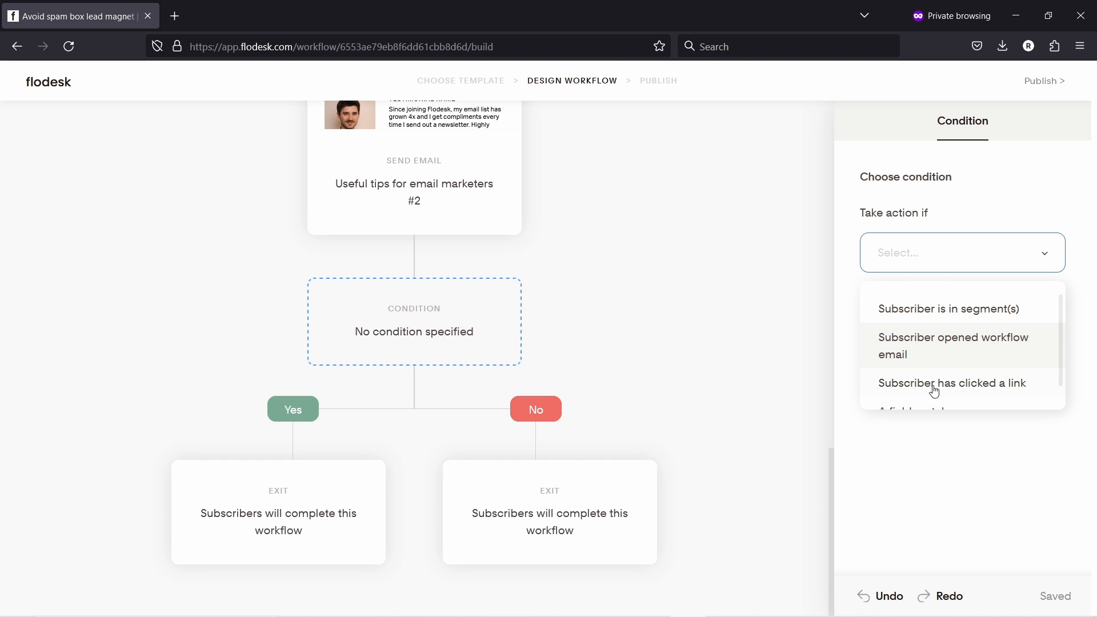
pyautogui.scroll(-1, 934, 391)
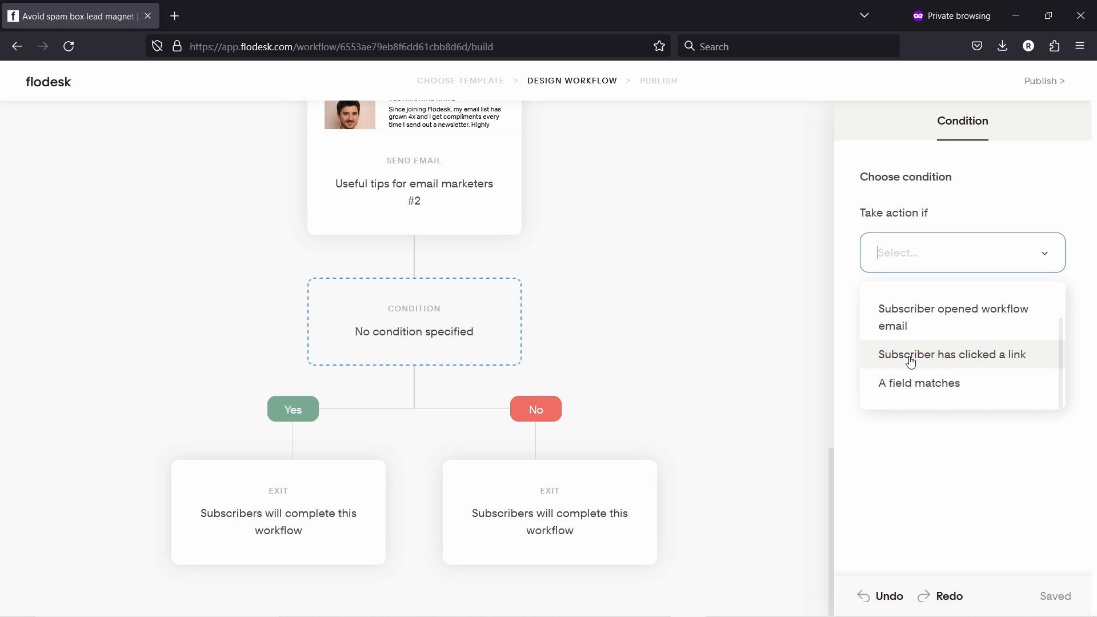
pyautogui.click(910, 365)
pyautogui.click(627, 407)
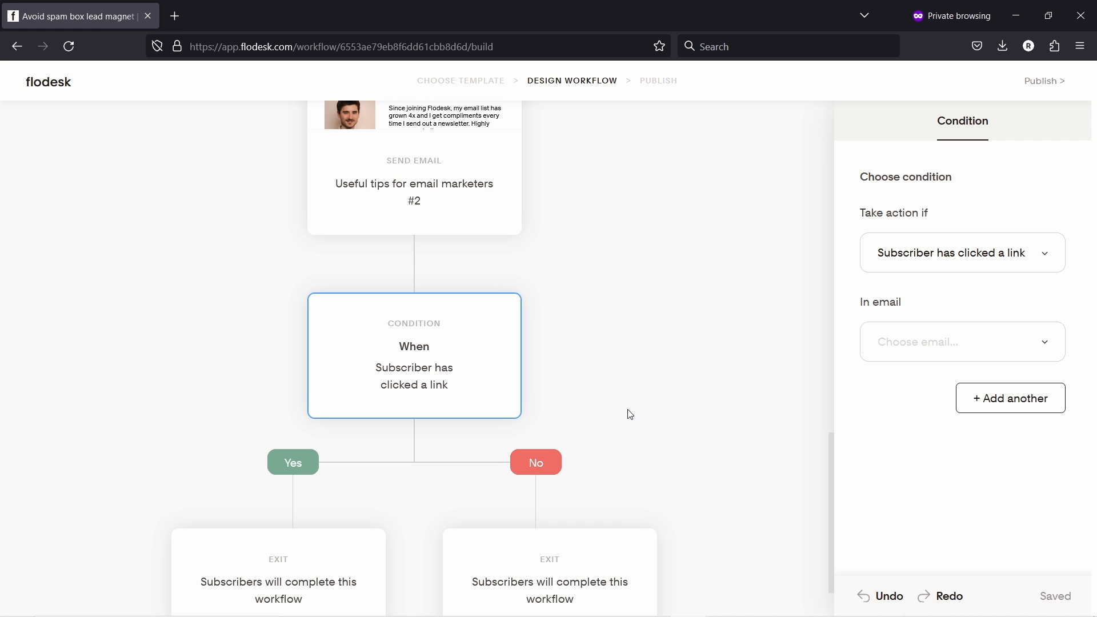
# - Point the condition at the checklist email and its checklist PDF link, dismissing the warnings
pyautogui.click(911, 344)
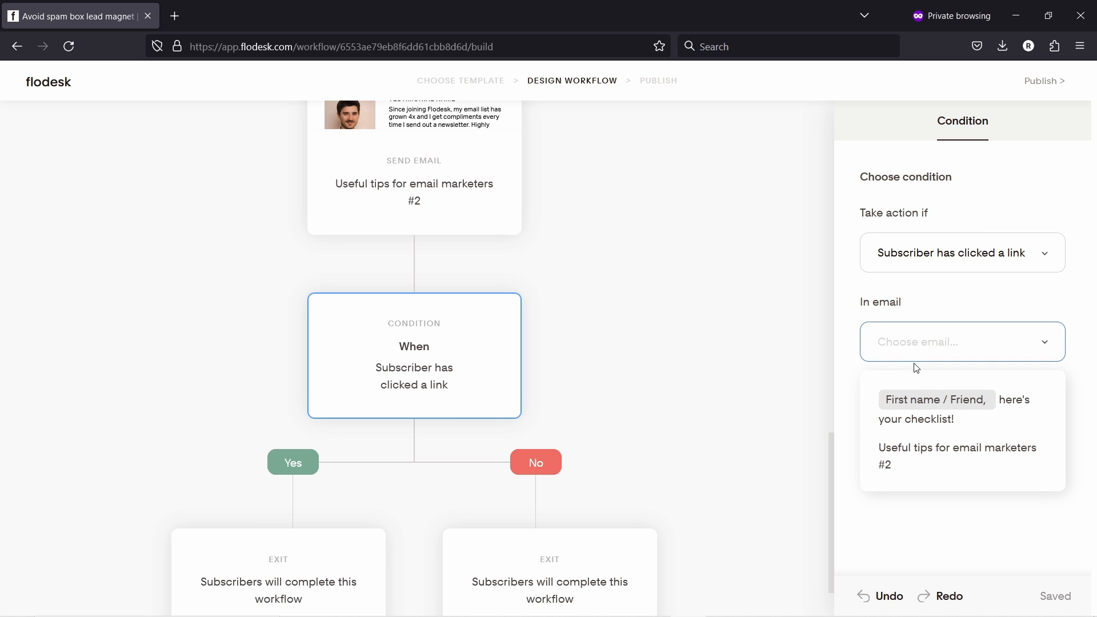
pyautogui.click(1027, 407)
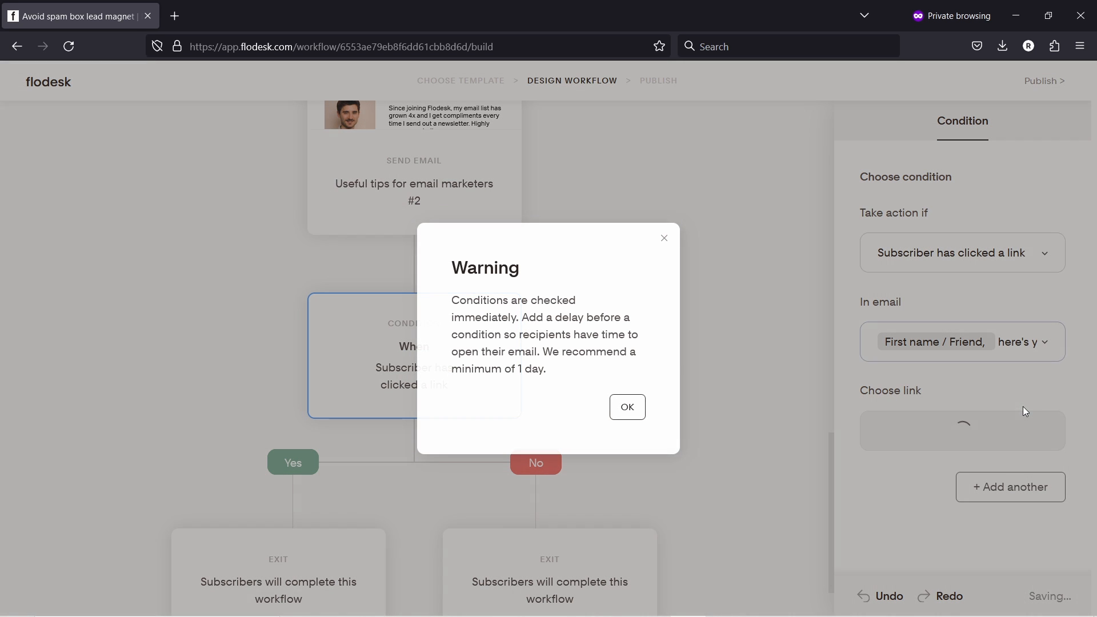
pyautogui.click(631, 409)
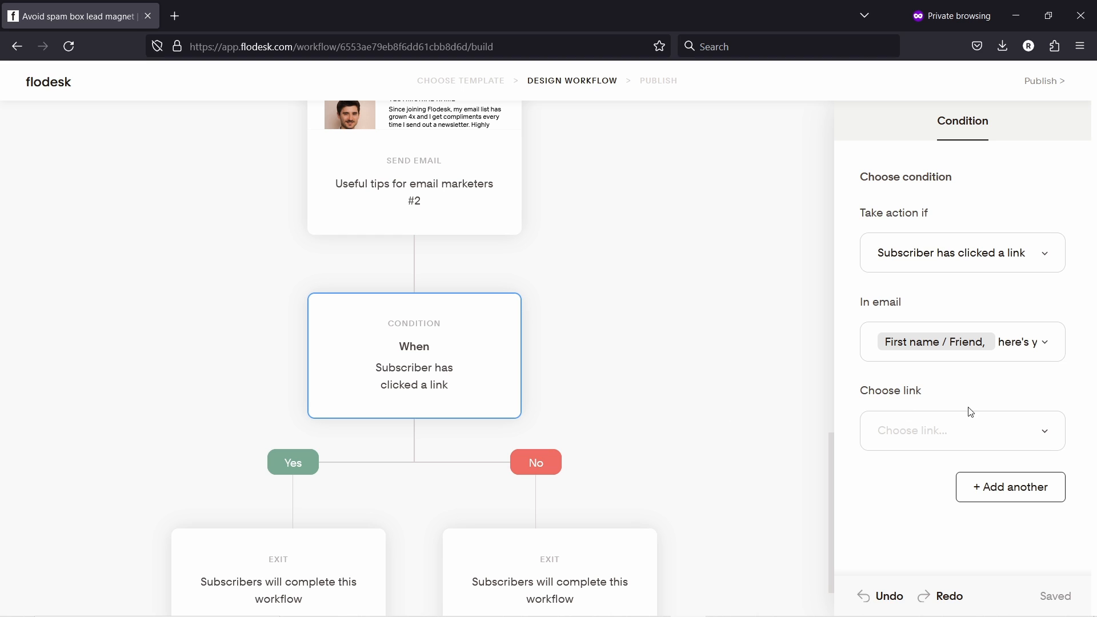
pyautogui.click(951, 425)
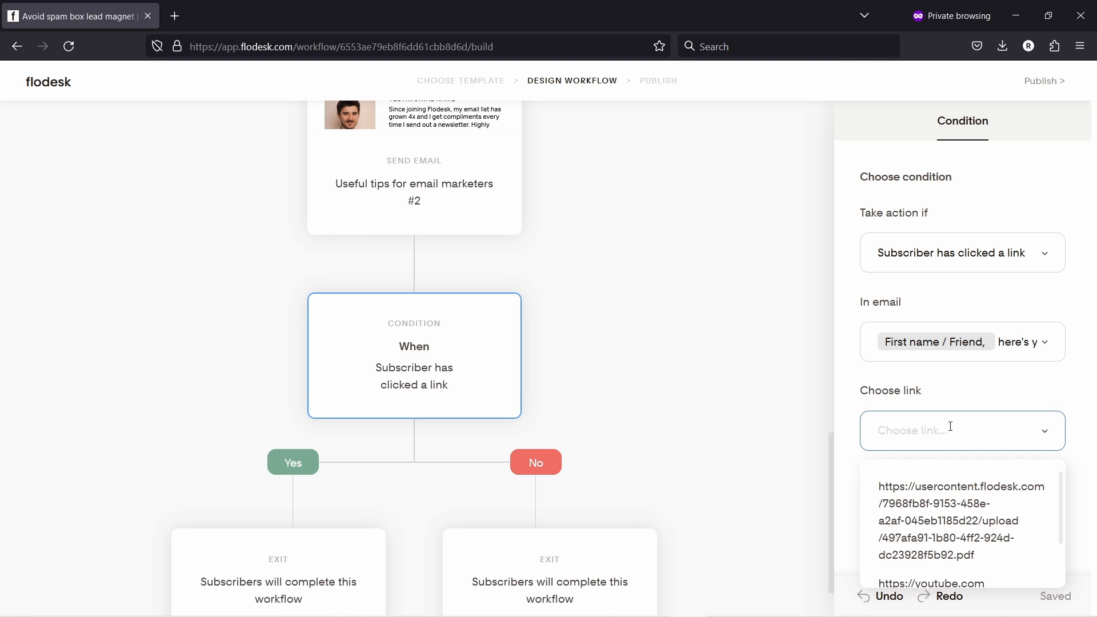
pyautogui.scroll(-2, 939, 513)
pyautogui.scroll(2, 939, 512)
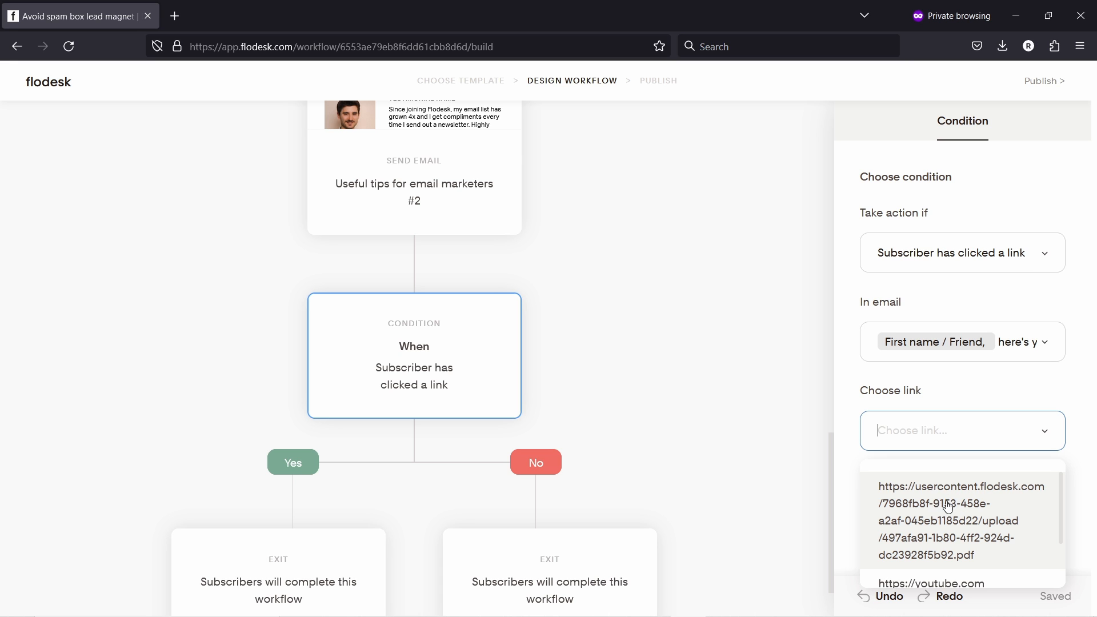
pyautogui.click(937, 485)
pyautogui.click(628, 406)
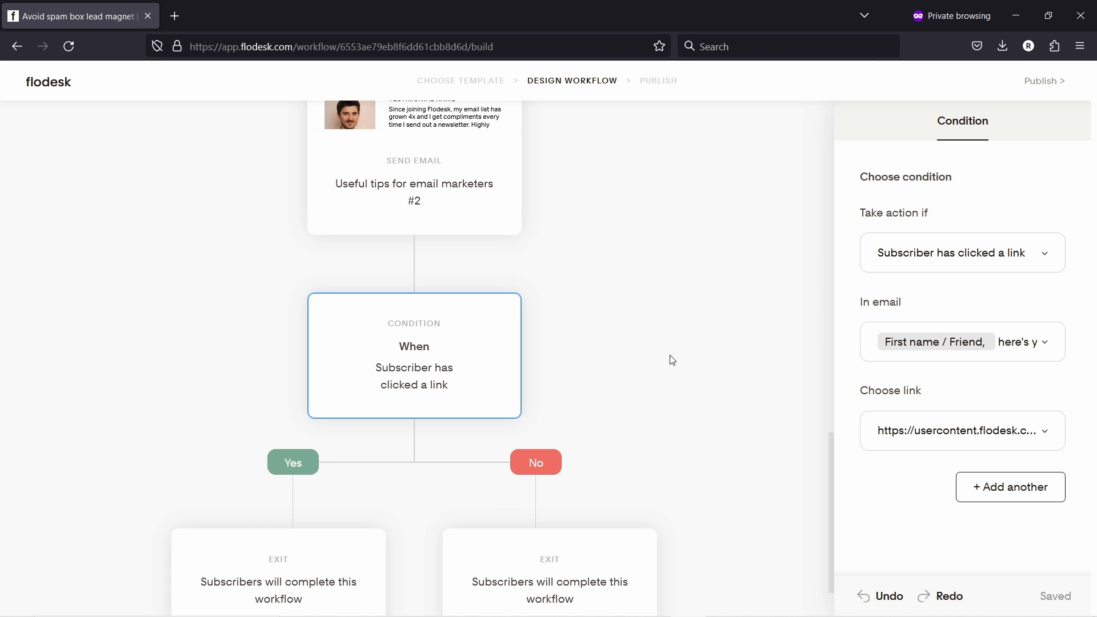
pyautogui.scroll(-2, 191, 333)
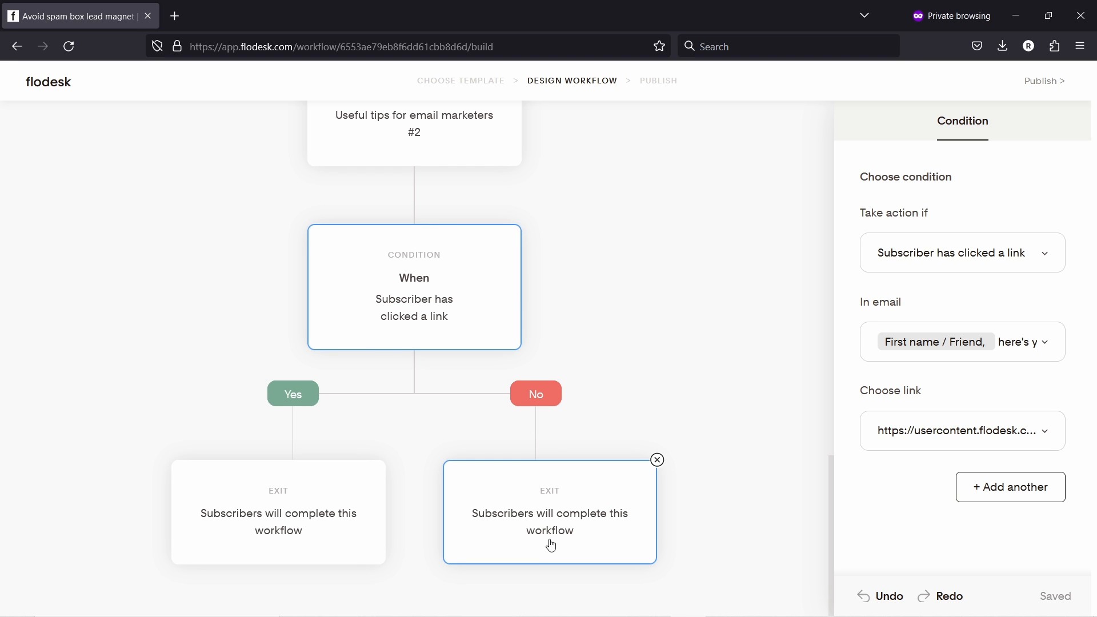
pyautogui.scroll(3, 572, 297)
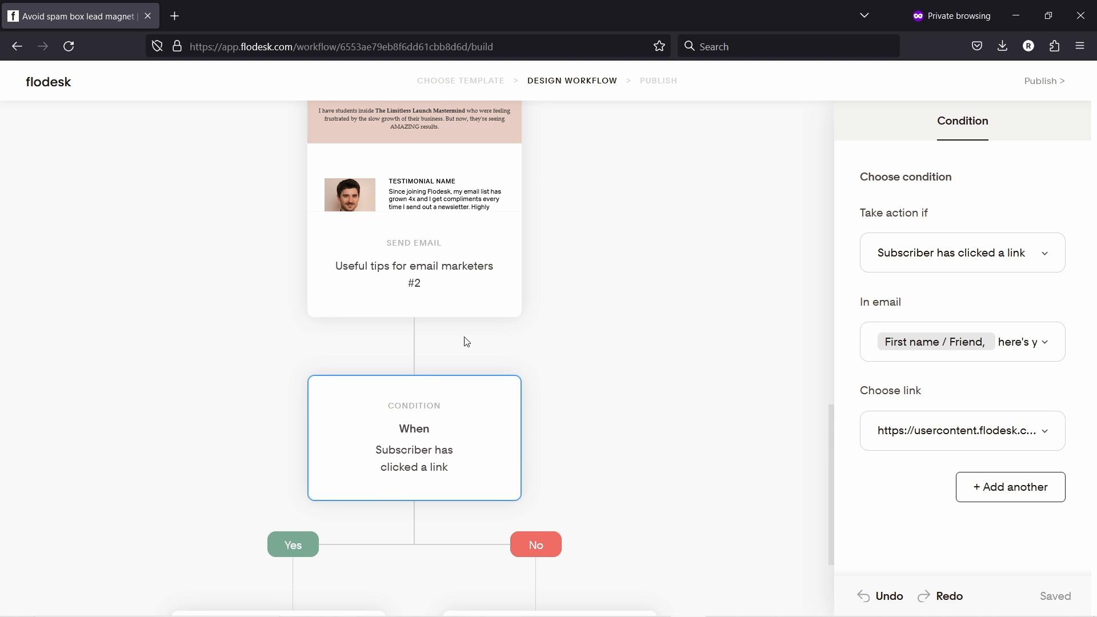
# - Insert a 1-day time delay between the second email and the link-click condition
pyautogui.click(415, 349)
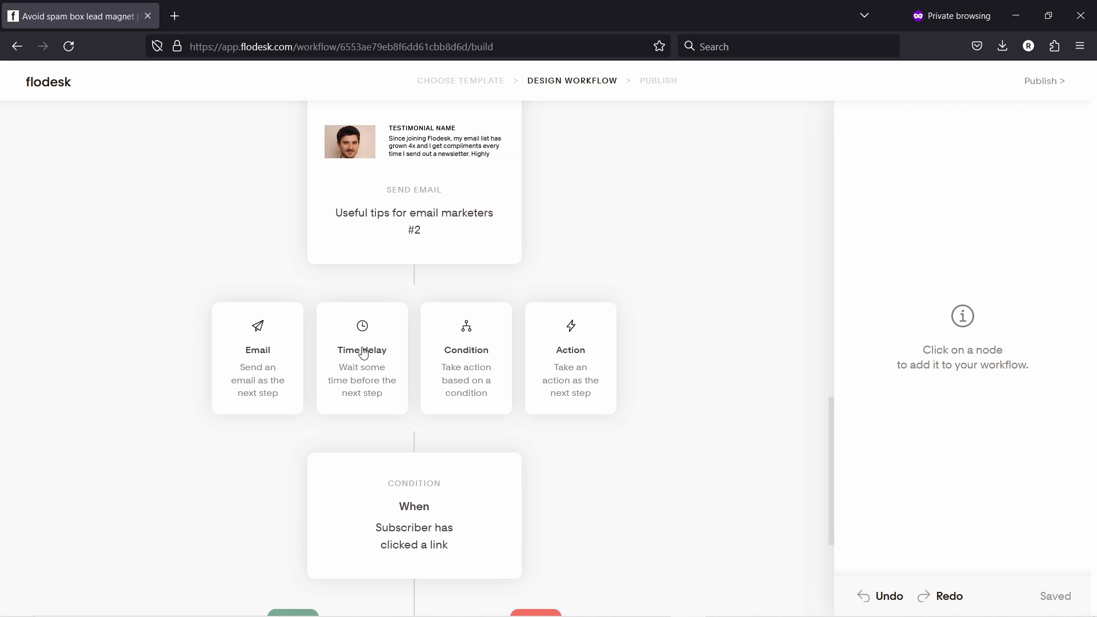
pyautogui.click(362, 354)
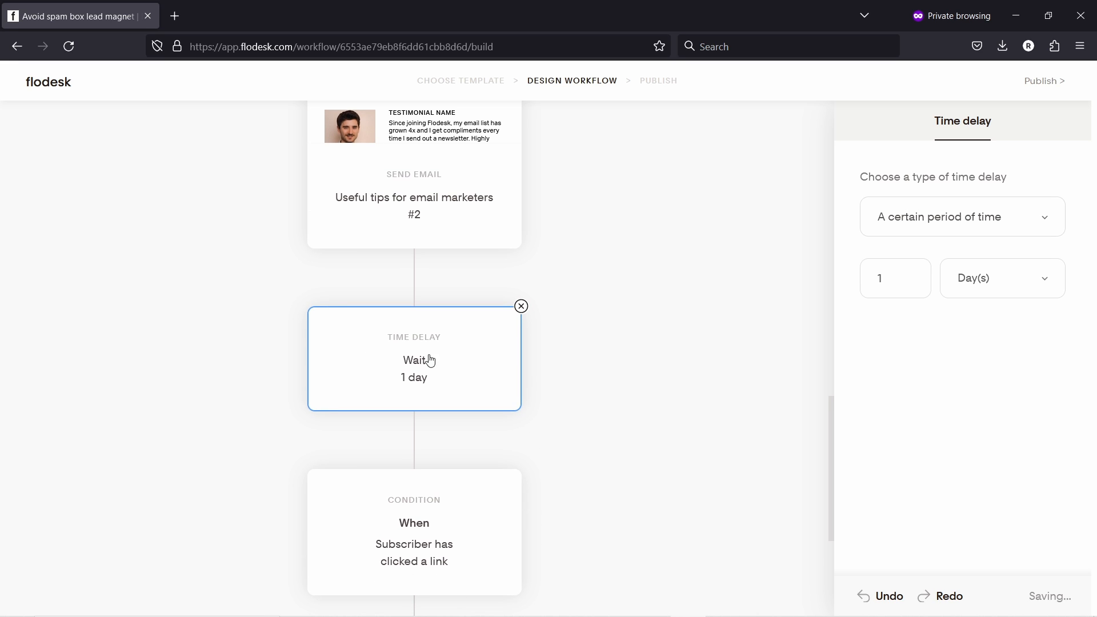
pyautogui.scroll(-3, 674, 286)
pyautogui.scroll(-2, 678, 277)
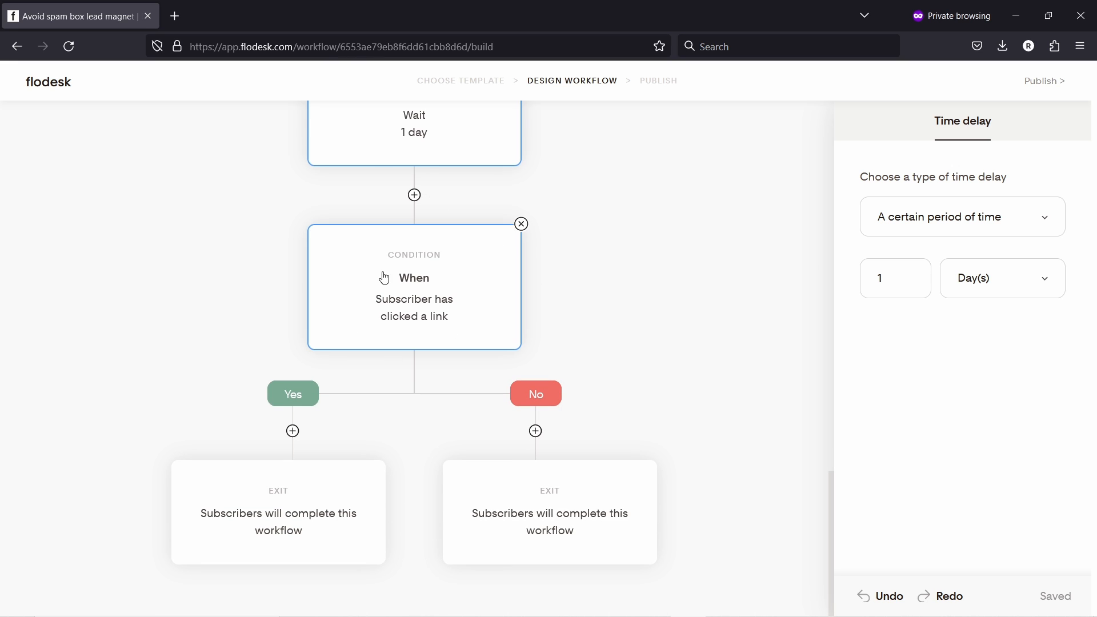
pyautogui.scroll(3, 440, 165)
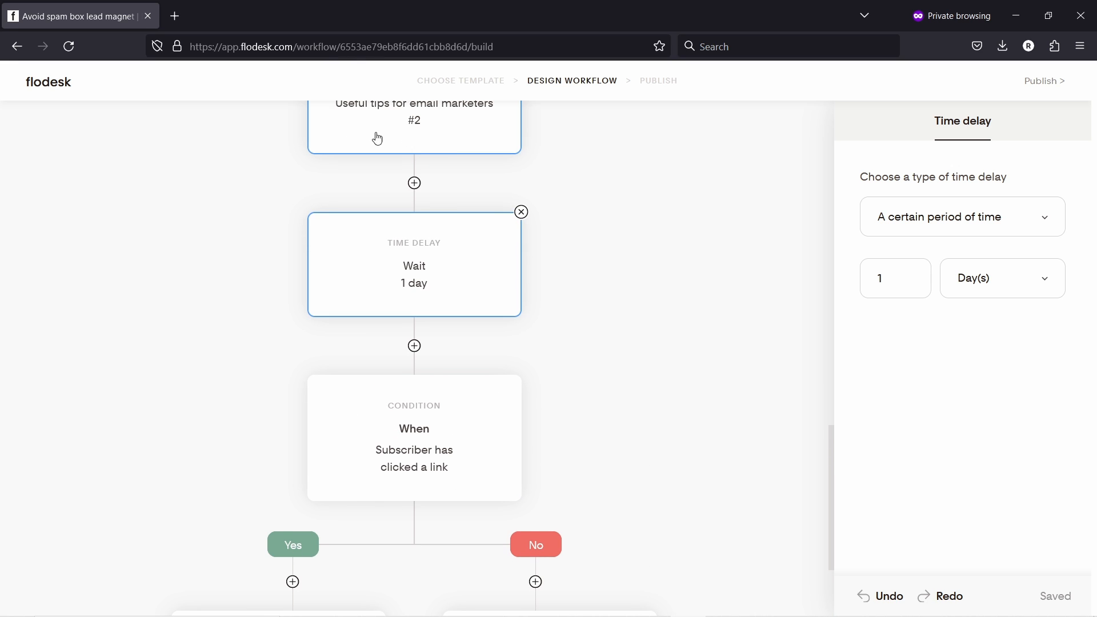
pyautogui.scroll(-3, 412, 152)
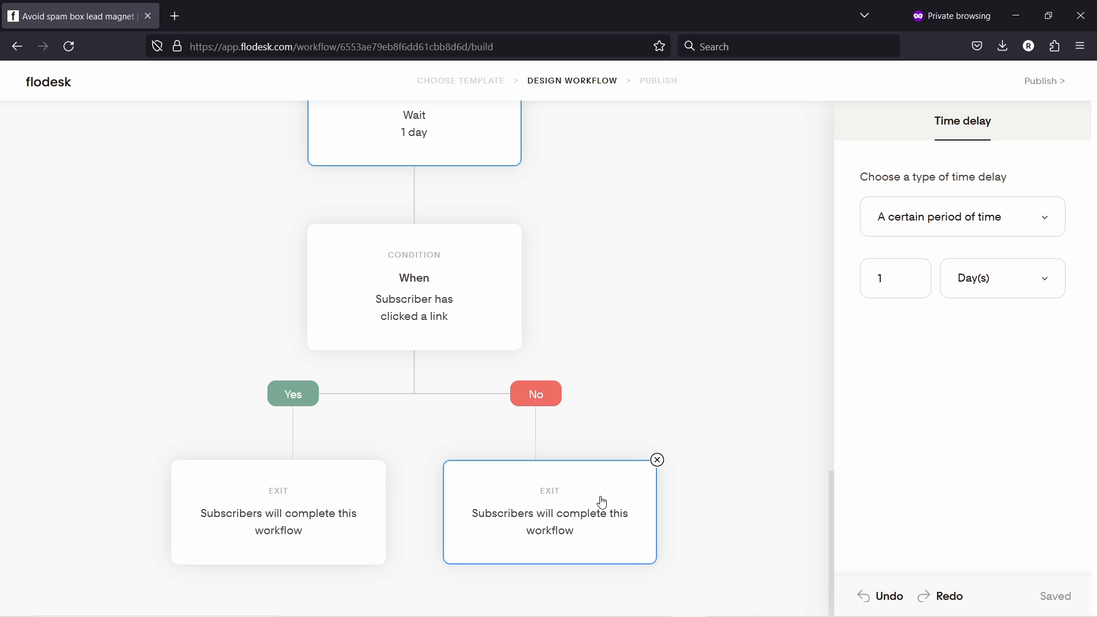
# - Add an email step to the No branch as a copy of the existing email
pyautogui.click(543, 508)
pyautogui.click(536, 431)
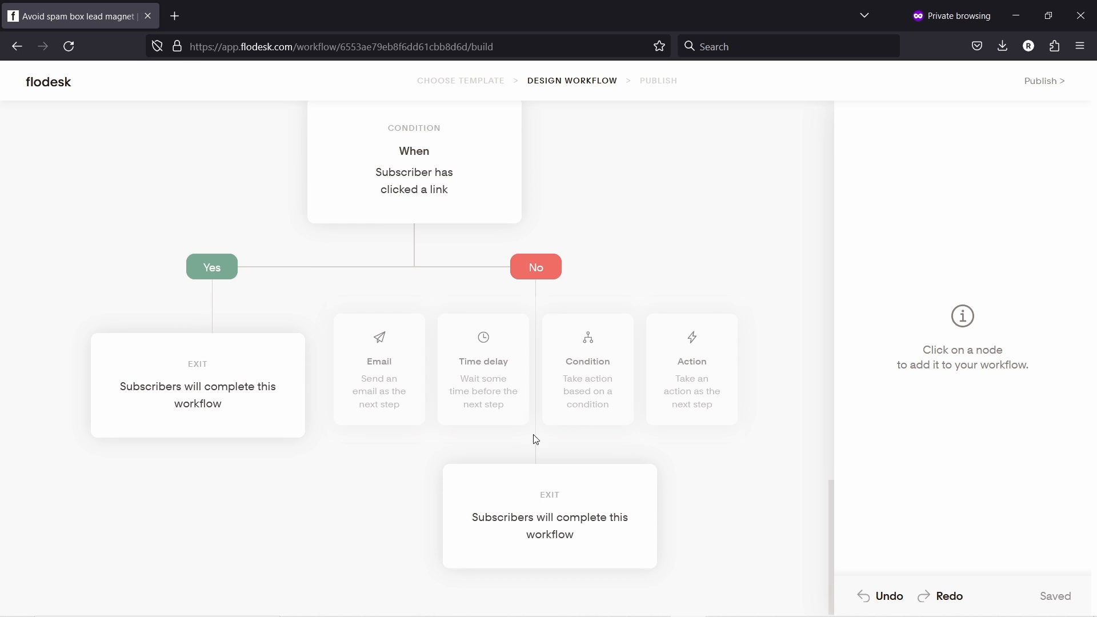
pyautogui.click(379, 369)
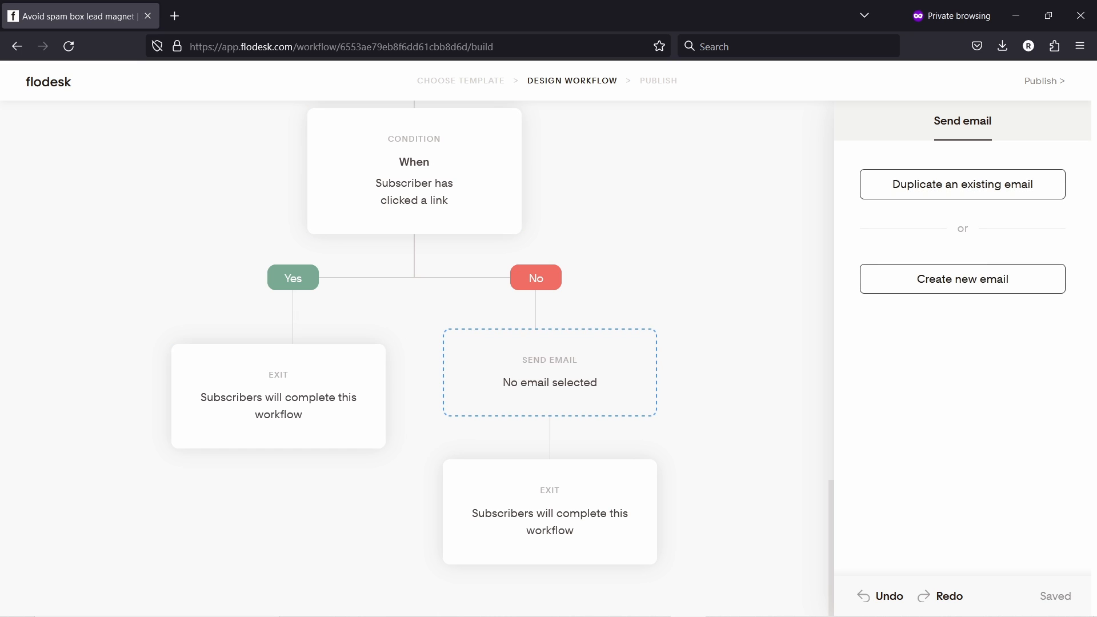
pyautogui.click(972, 189)
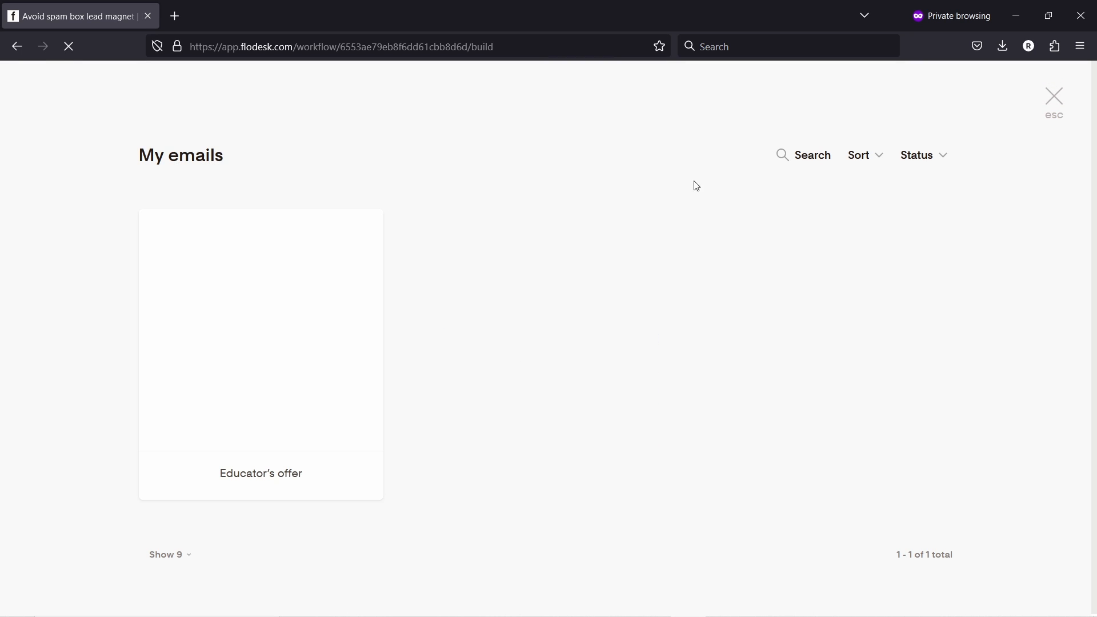
pyautogui.click(259, 324)
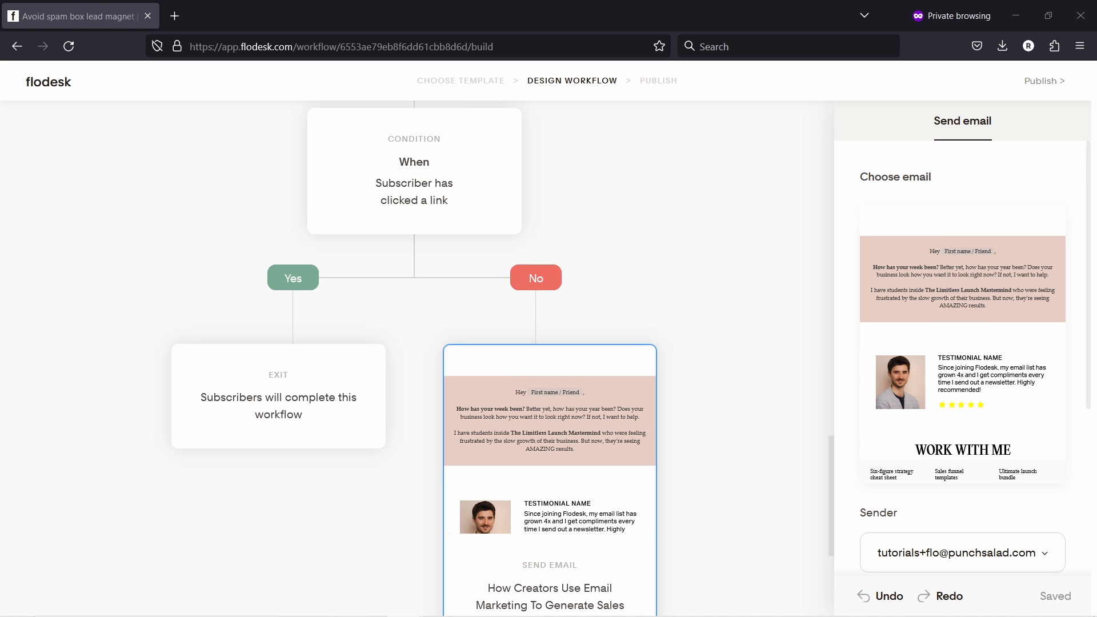
# - Change the copy's subject to 'Did you receive my email checklist?' and clear its preview text
pyautogui.scroll(-4, 972, 488)
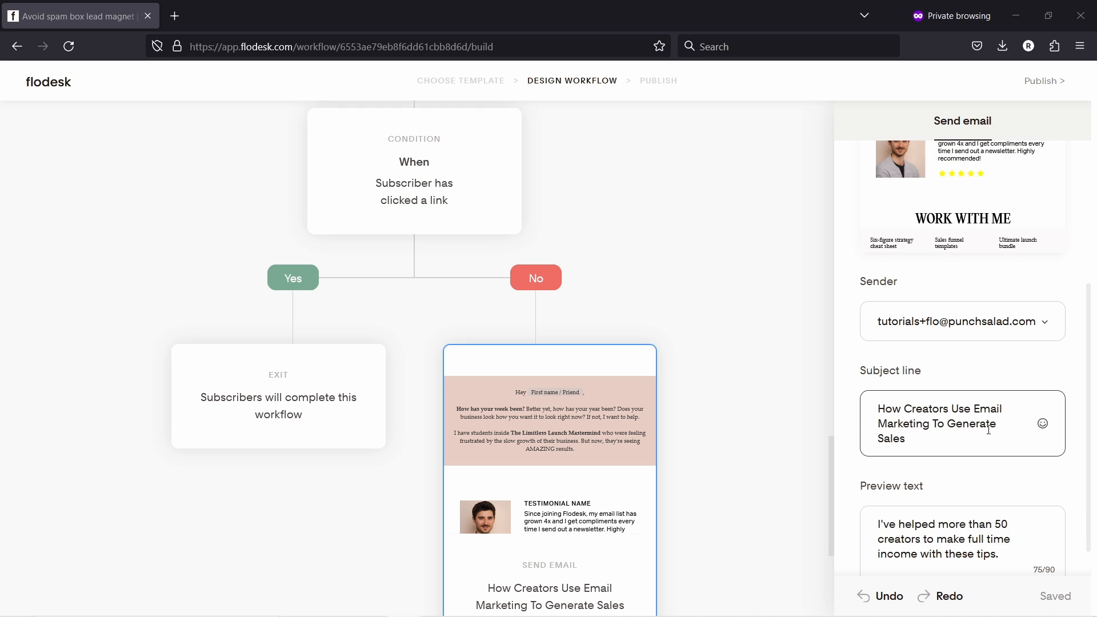
pyautogui.click(921, 410)
pyautogui.hotkey('ctrl', 'a')
pyautogui.write('Did you receive my email checklist?')
pyautogui.click(960, 541)
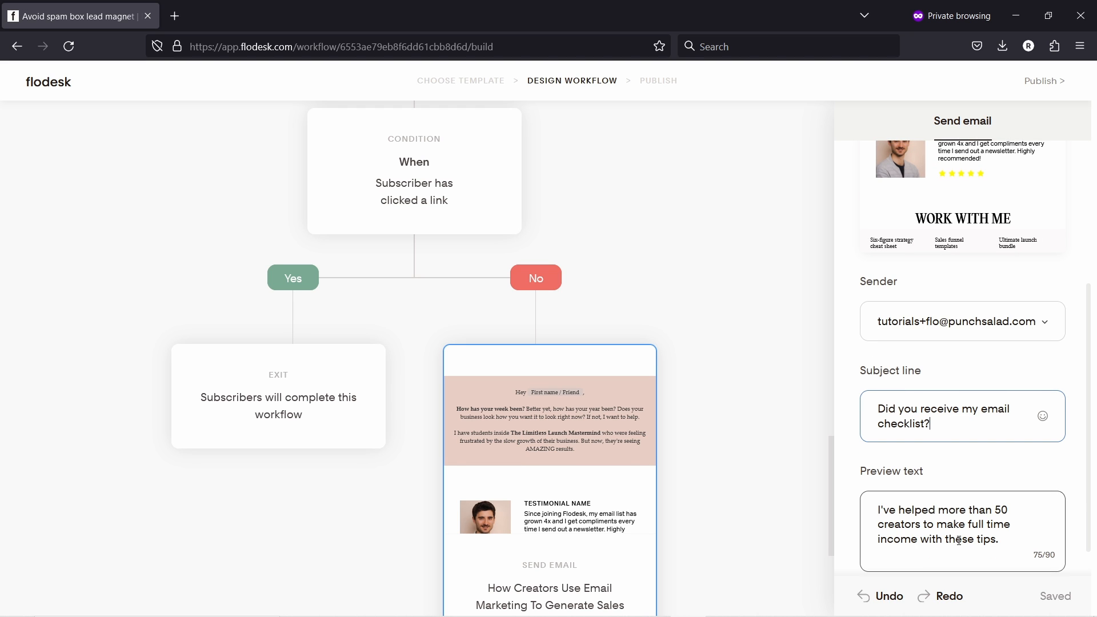
pyautogui.hotkey('ctrl', 'a')
pyautogui.press('BackSpace')
pyautogui.click(722, 321)
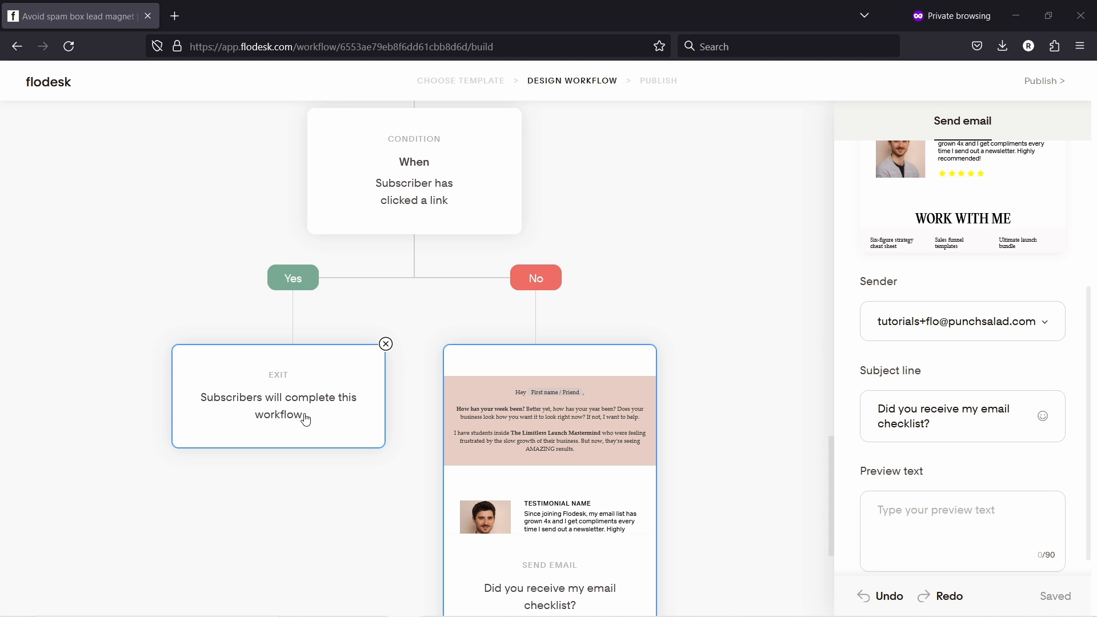
# - Add a copy of the existing email as a step on the Yes branch
pyautogui.click(293, 315)
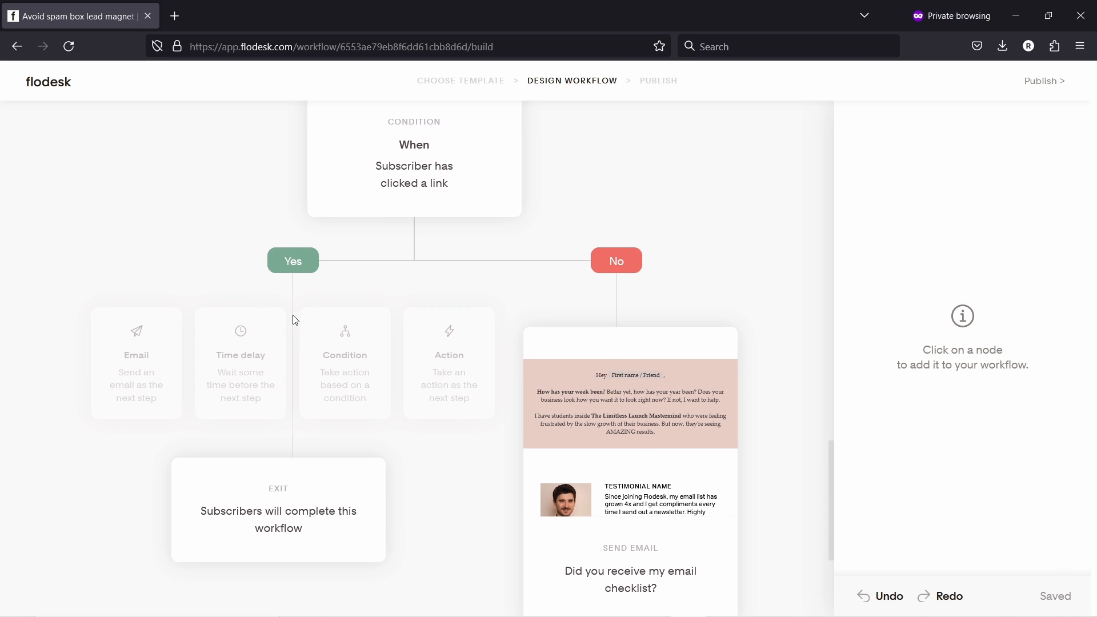
pyautogui.click(128, 371)
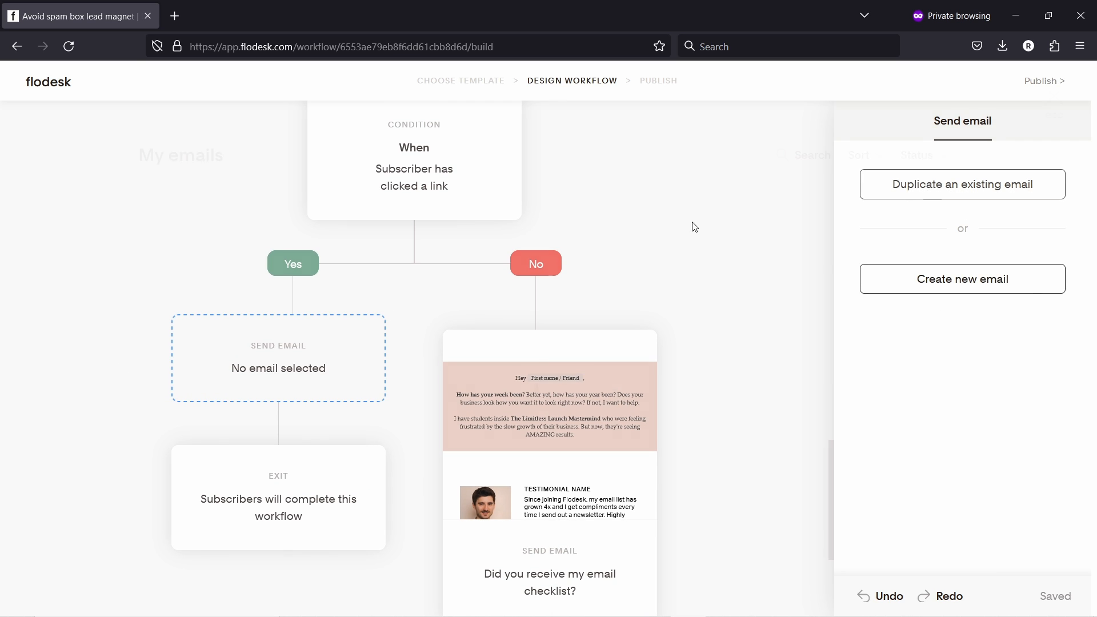
pyautogui.moveTo(239, 294)
pyautogui.click(272, 326)
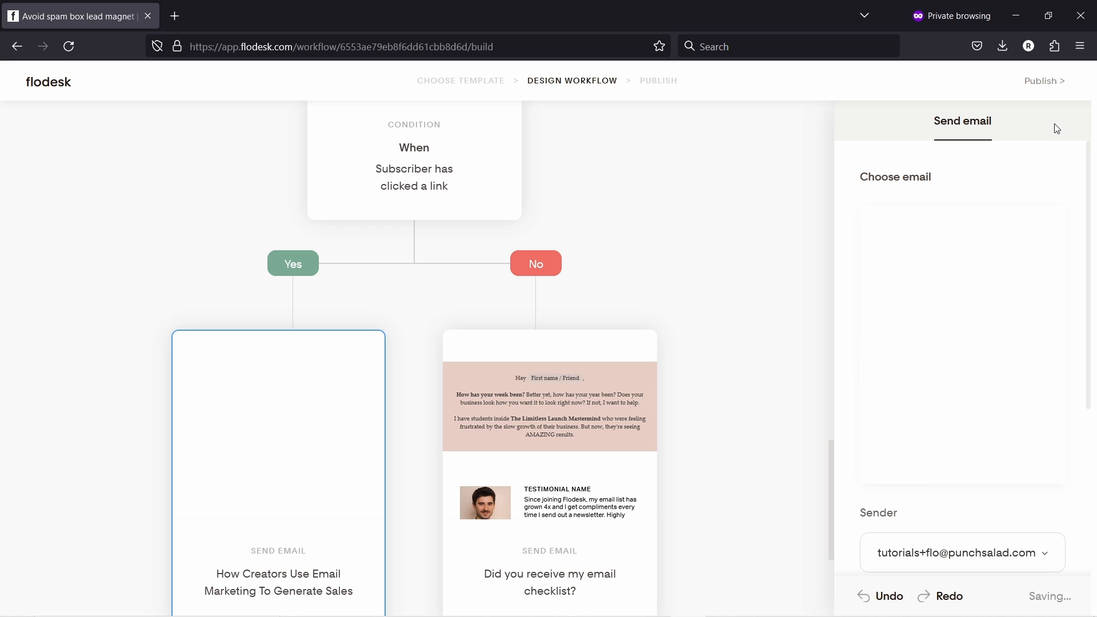
# - Replace the copied email's subject with 'Email with video course offer'
pyautogui.scroll(-3, 940, 480)
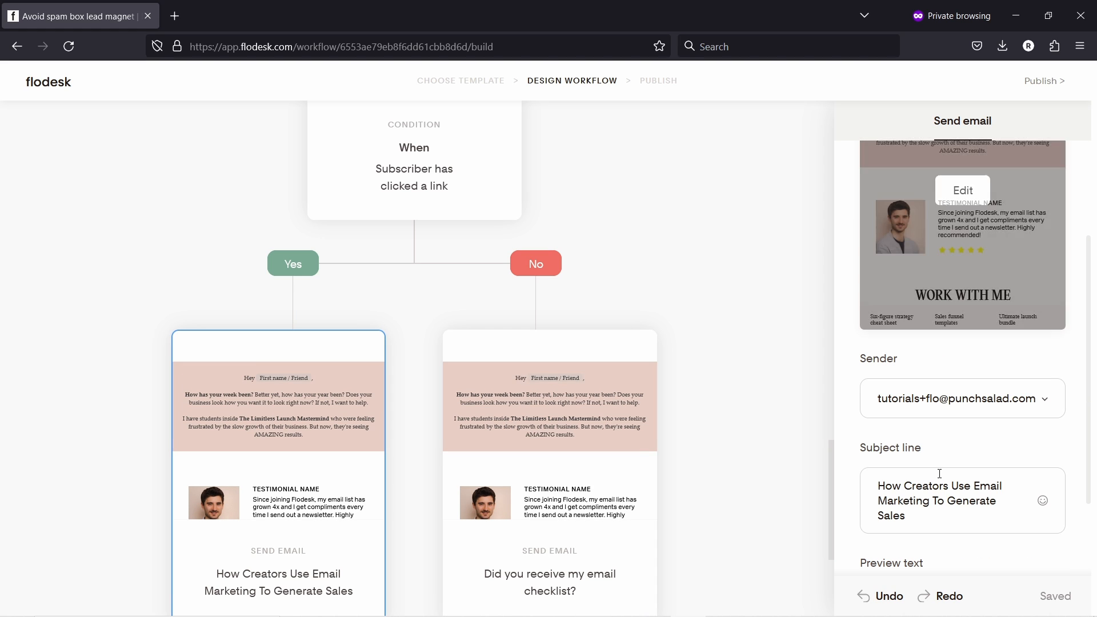
pyautogui.click(923, 501)
pyautogui.hotkey('ctrl', 'a')
pyautogui.write('Email with video course offer')
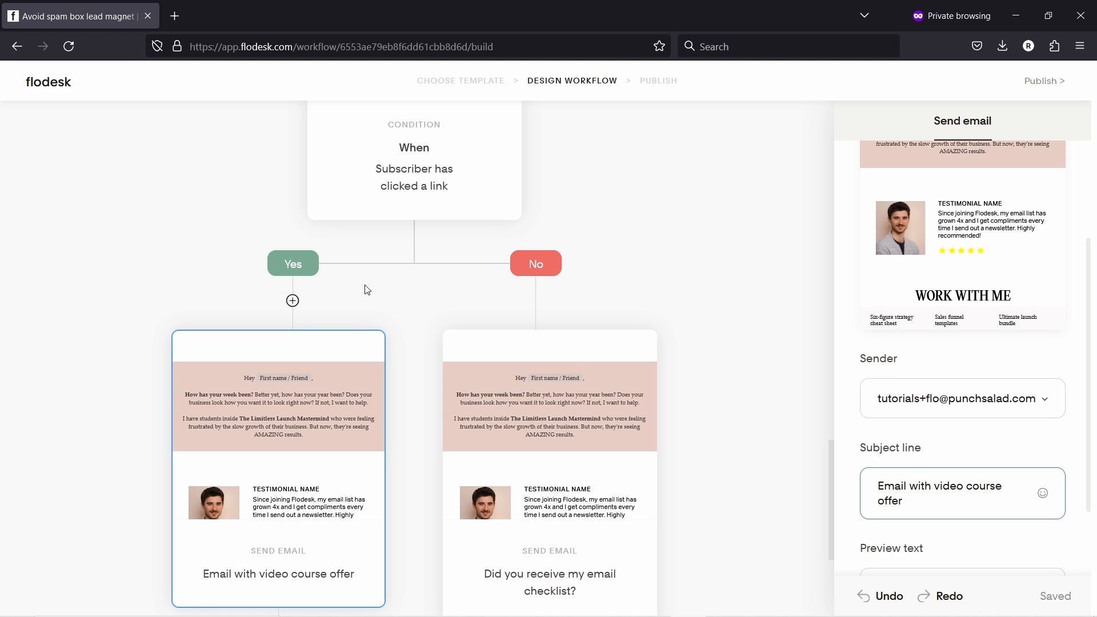
pyautogui.scroll(-3, 377, 283)
pyautogui.scroll(-2, 380, 279)
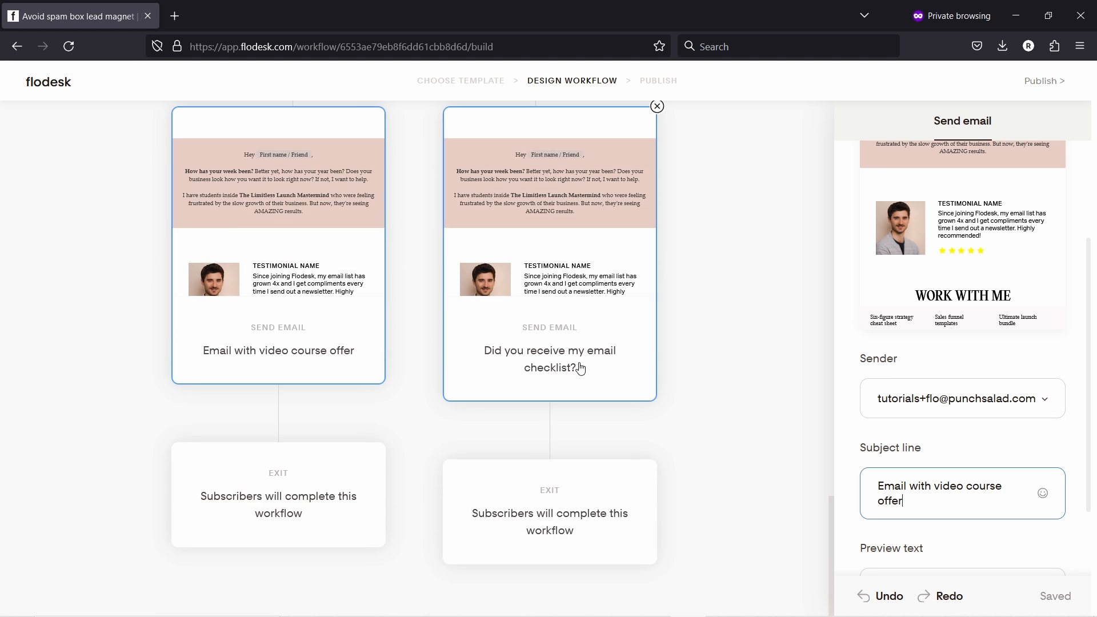
pyautogui.scroll(15, 502, 232)
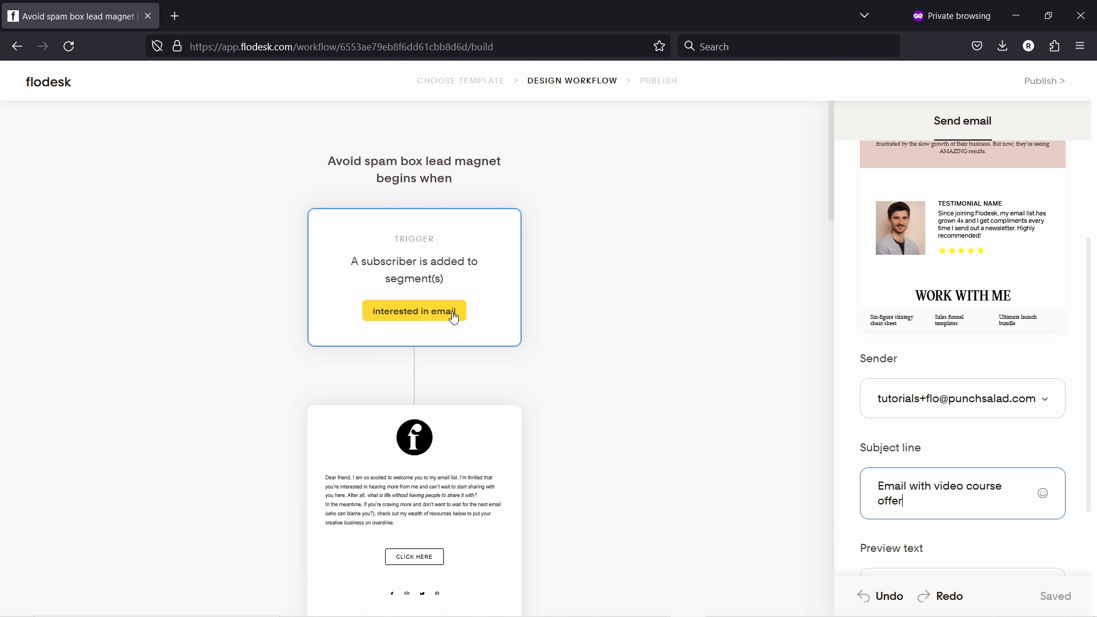
pyautogui.scroll(-15, 452, 319)
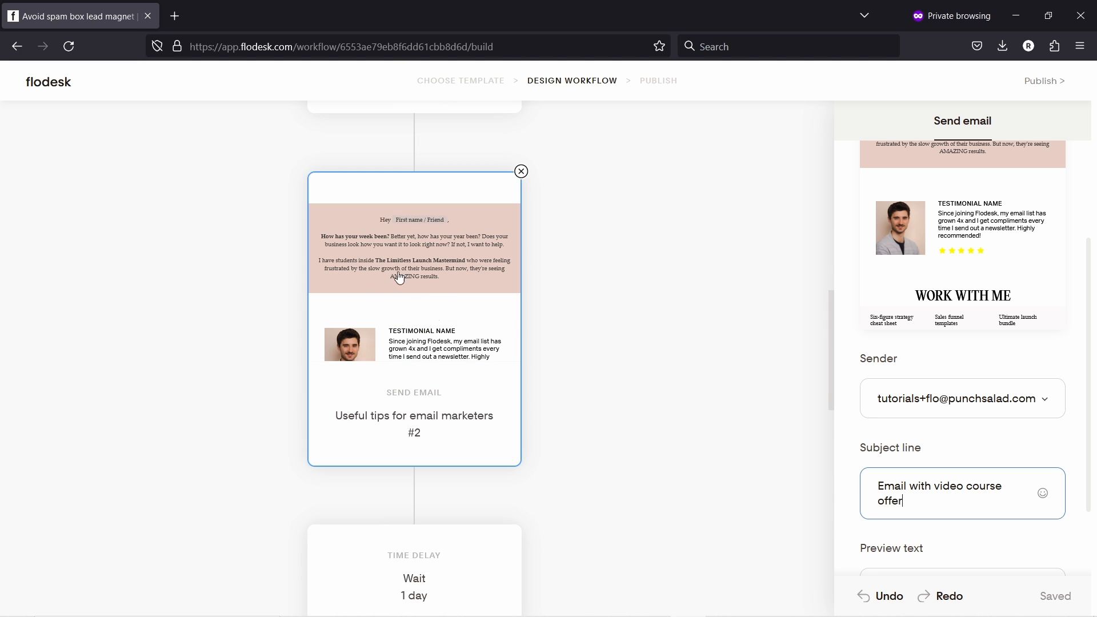
pyautogui.scroll(-4, 409, 311)
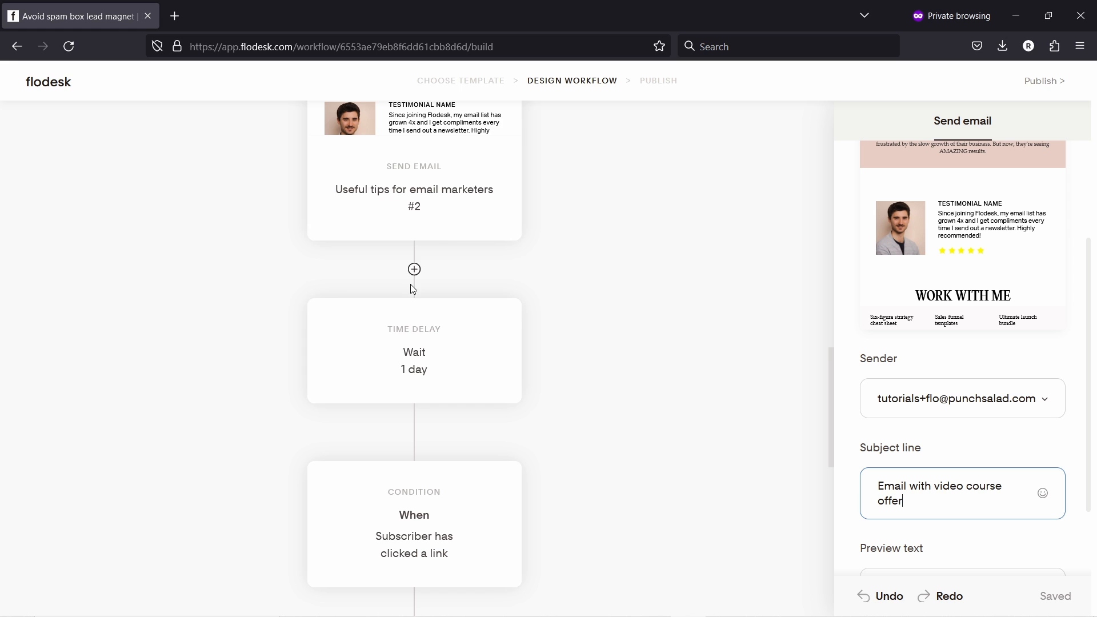
pyautogui.scroll(5, 416, 217)
pyautogui.scroll(-9, 441, 234)
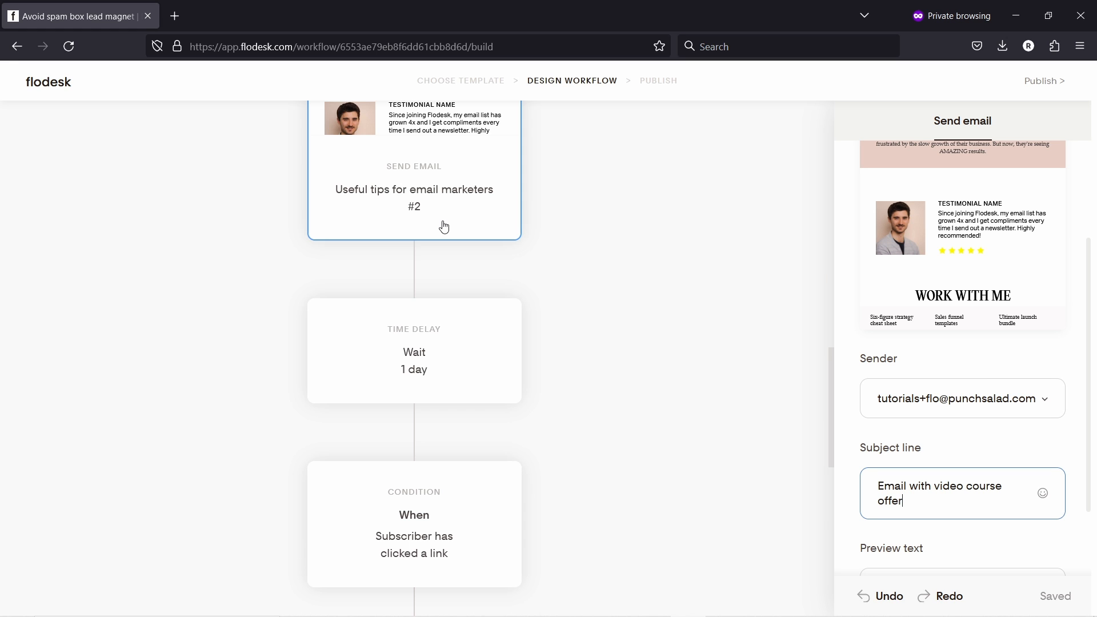
pyautogui.scroll(-3, 434, 248)
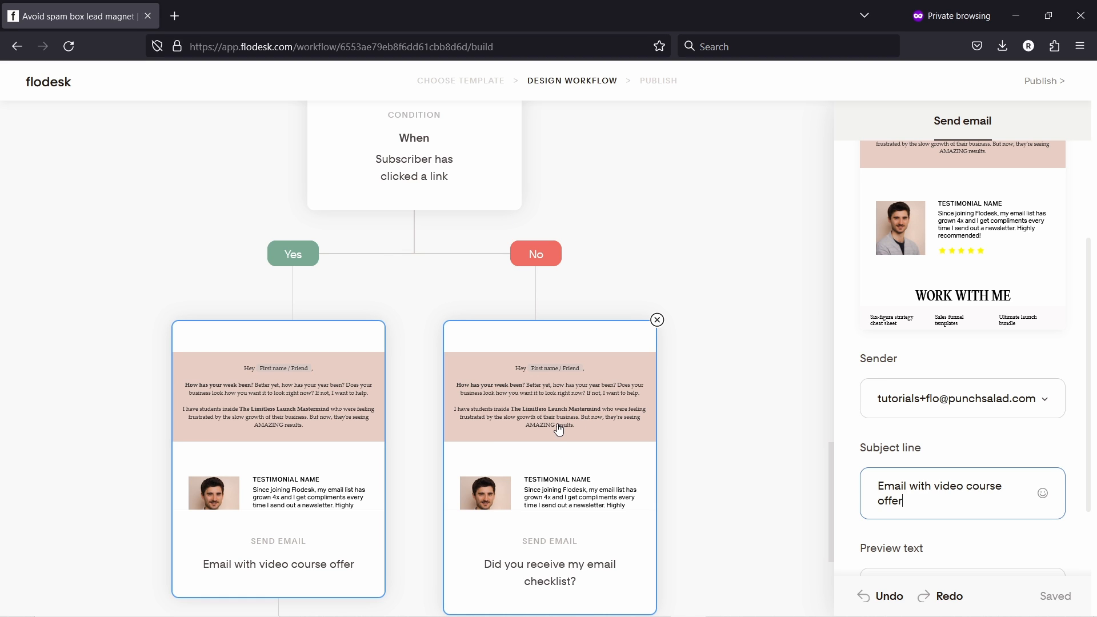
pyautogui.scroll(-3, 169, 326)
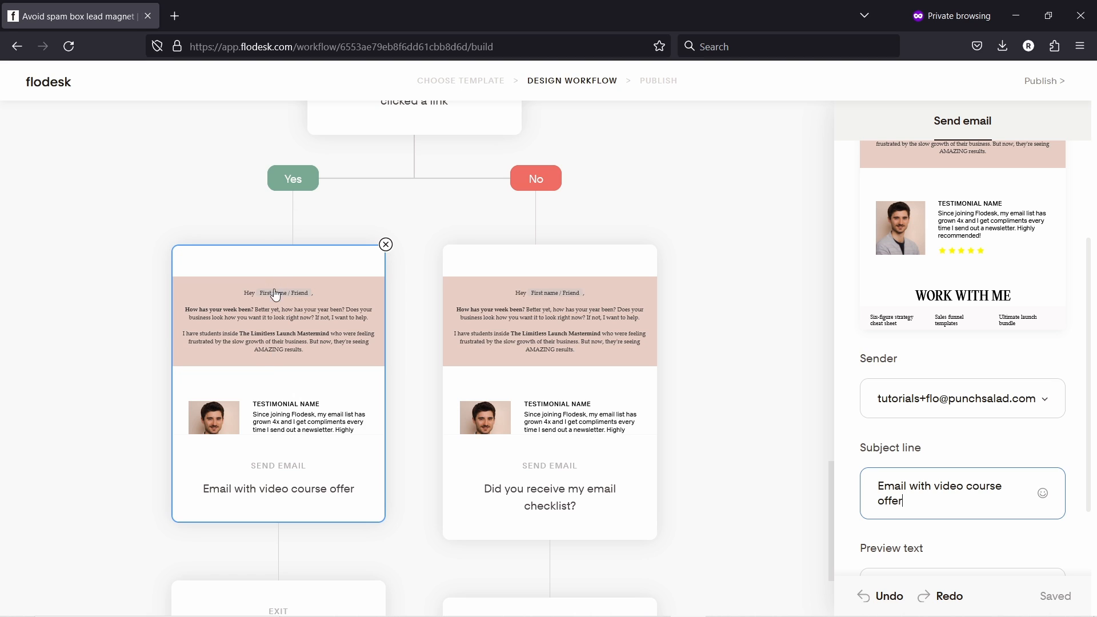
# - Finish the subject edit and bring up step choices below the video-course email
pyautogui.click(282, 258)
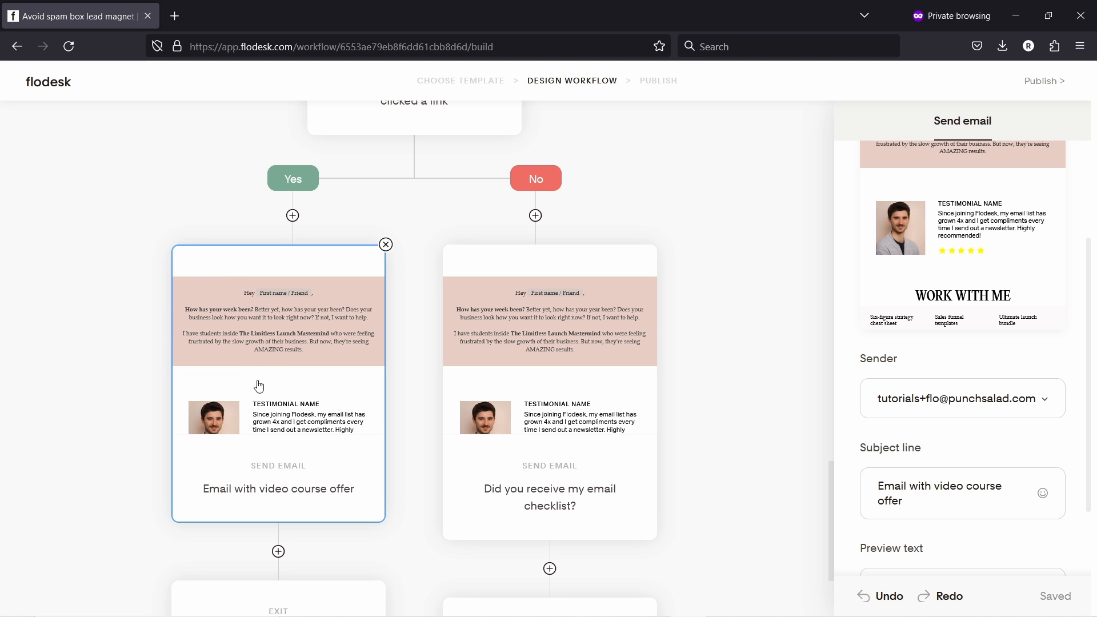
pyautogui.scroll(-5, 259, 385)
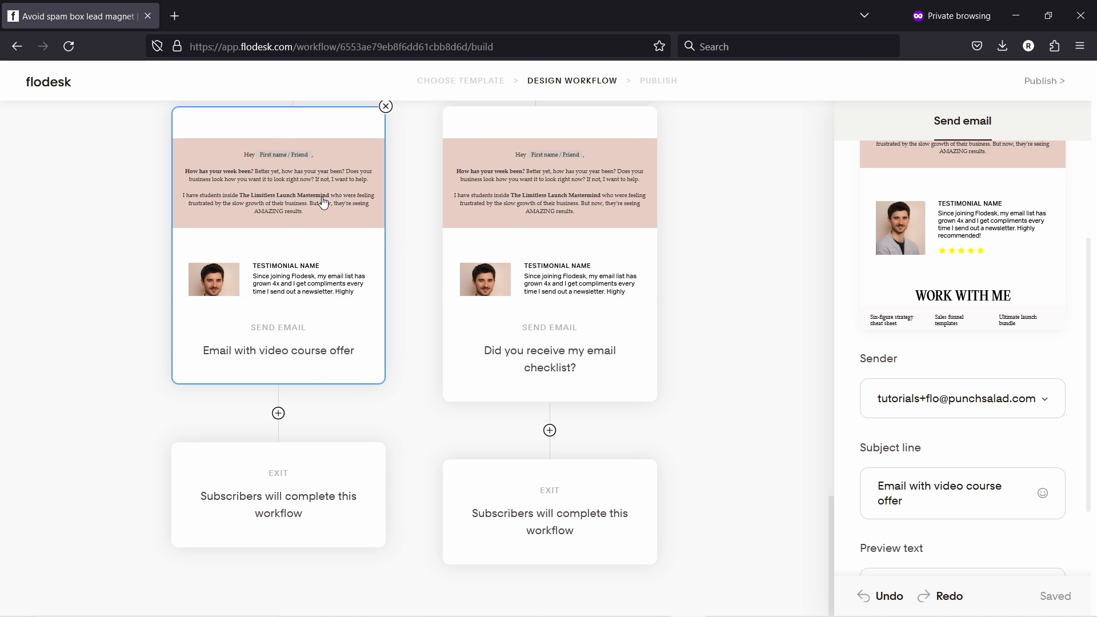
pyautogui.click(278, 413)
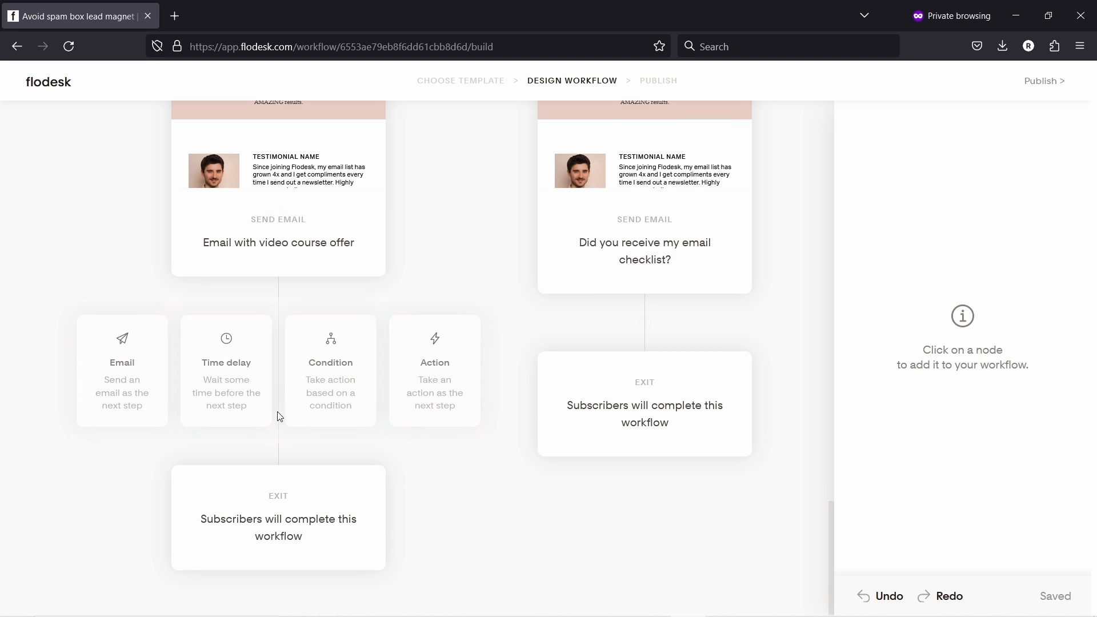
# - Add an action after the video-course email adding subscribers to the 'interested in websites' segment
pyautogui.click(434, 362)
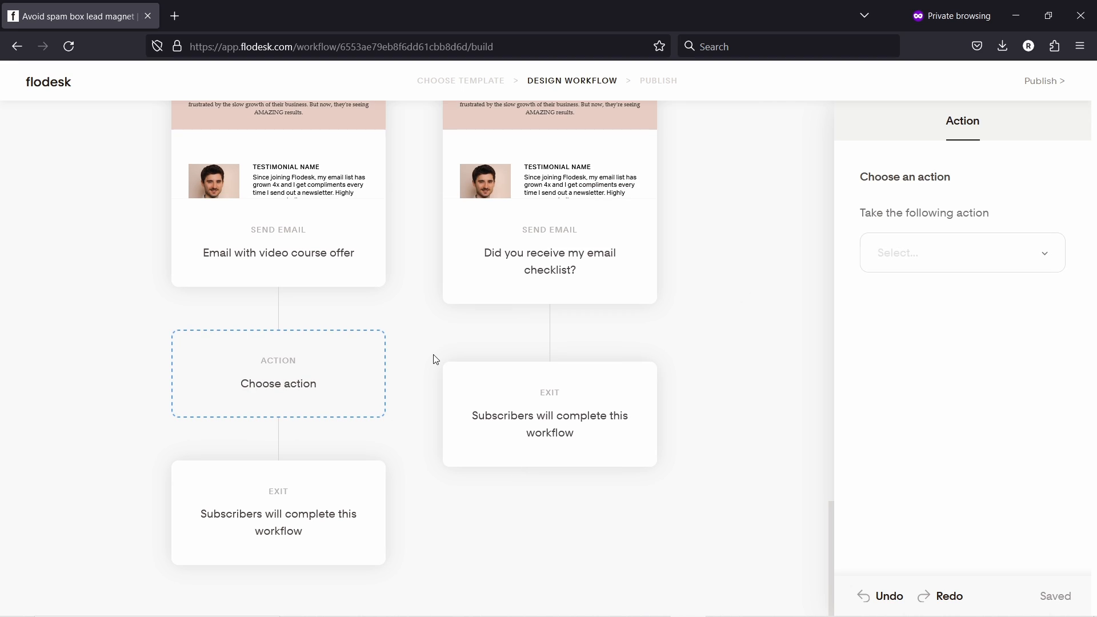
pyautogui.click(1036, 246)
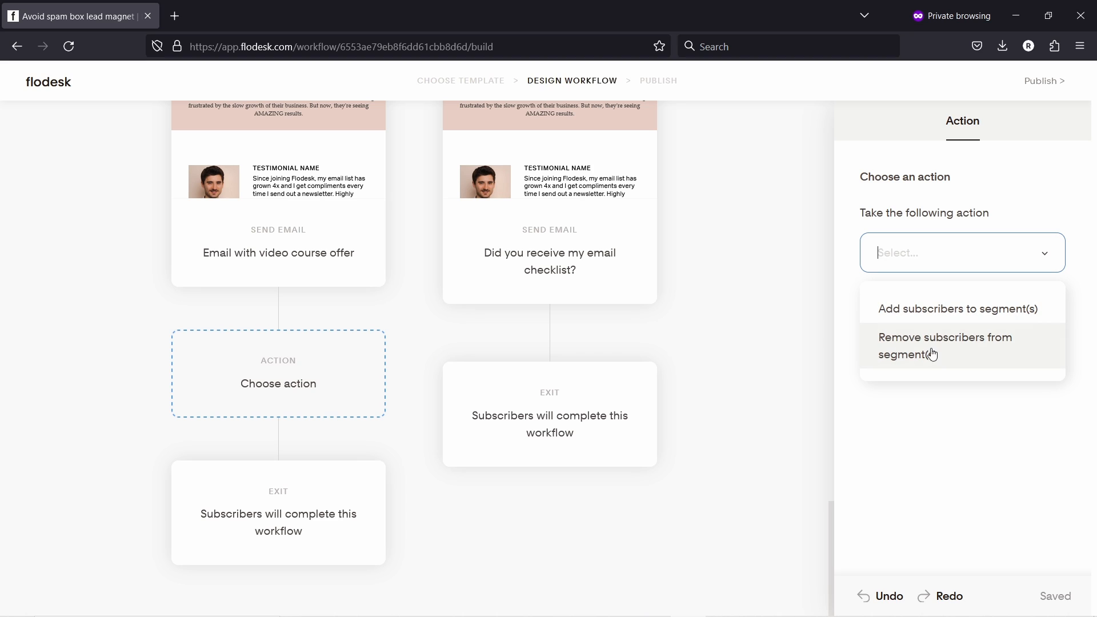
pyautogui.click(932, 314)
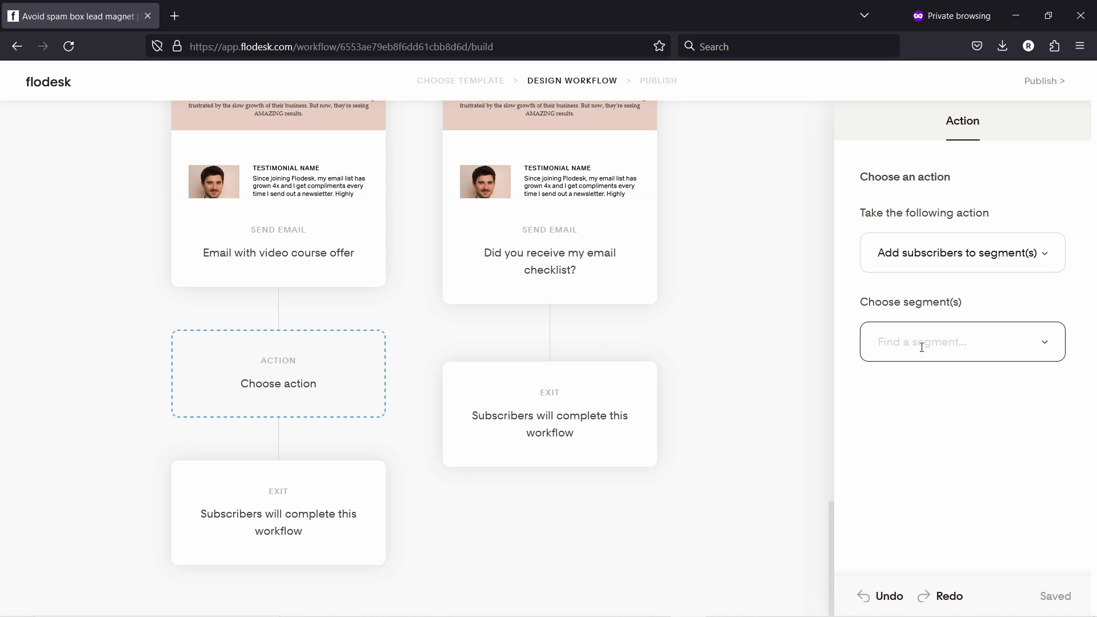
pyautogui.click(922, 346)
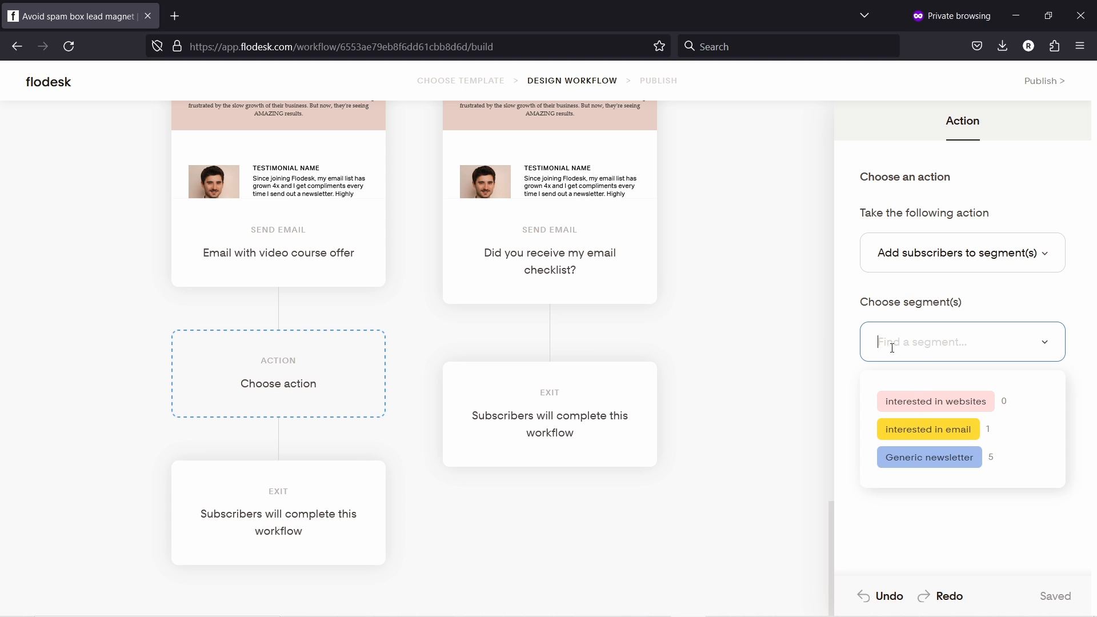
pyautogui.click(894, 403)
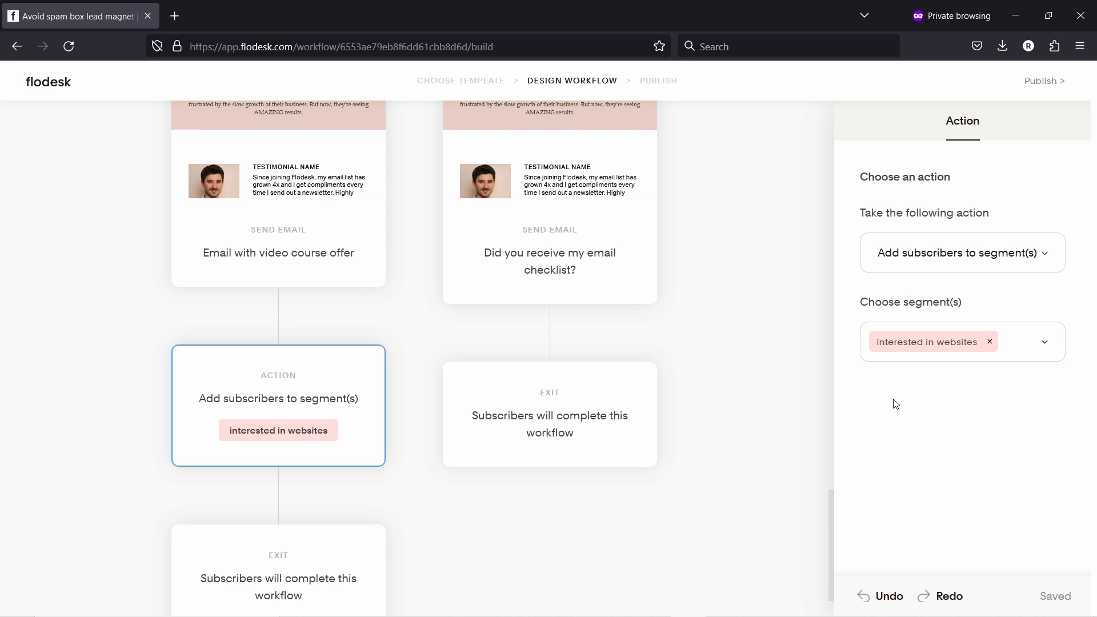
pyautogui.scroll(-1, 735, 318)
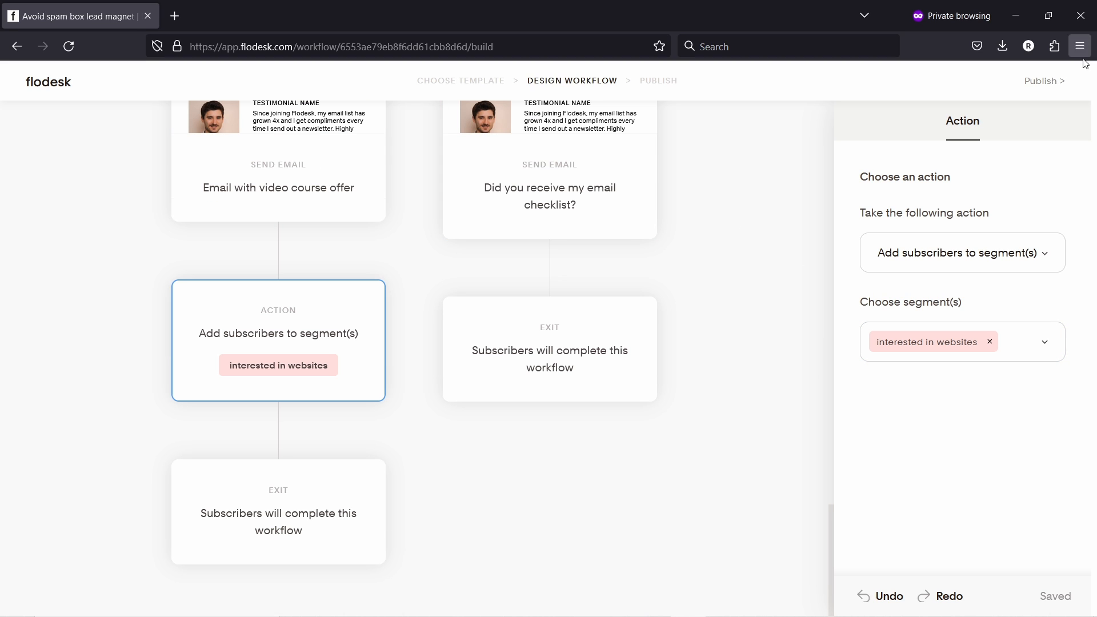
# - Publish the Avoid spam box lead magnet workflow immediately
pyautogui.click(1042, 85)
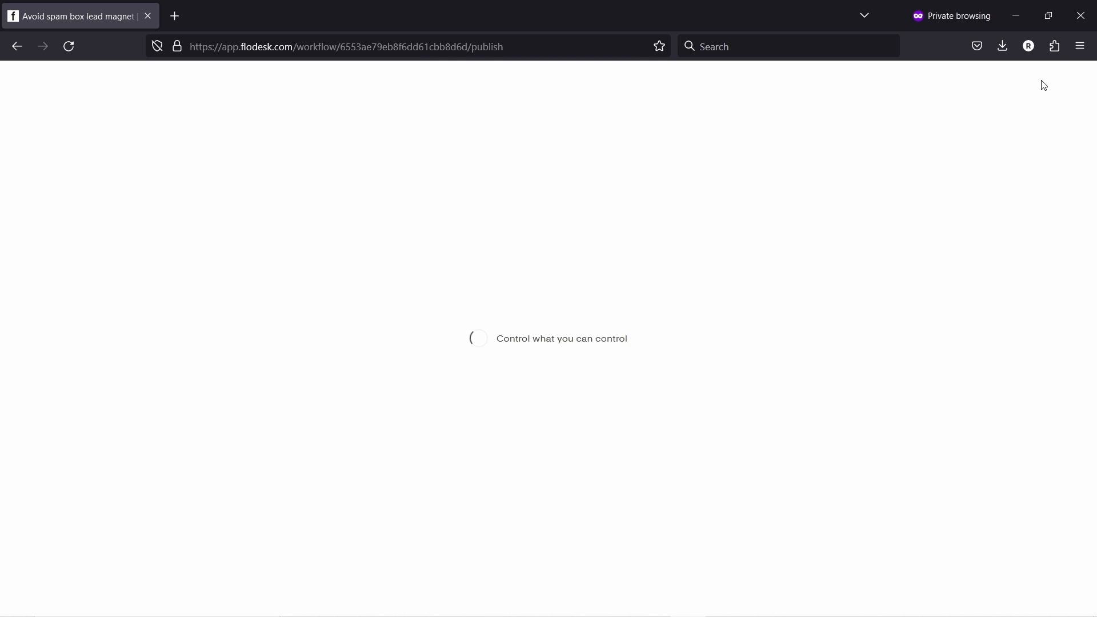
pyautogui.click(568, 385)
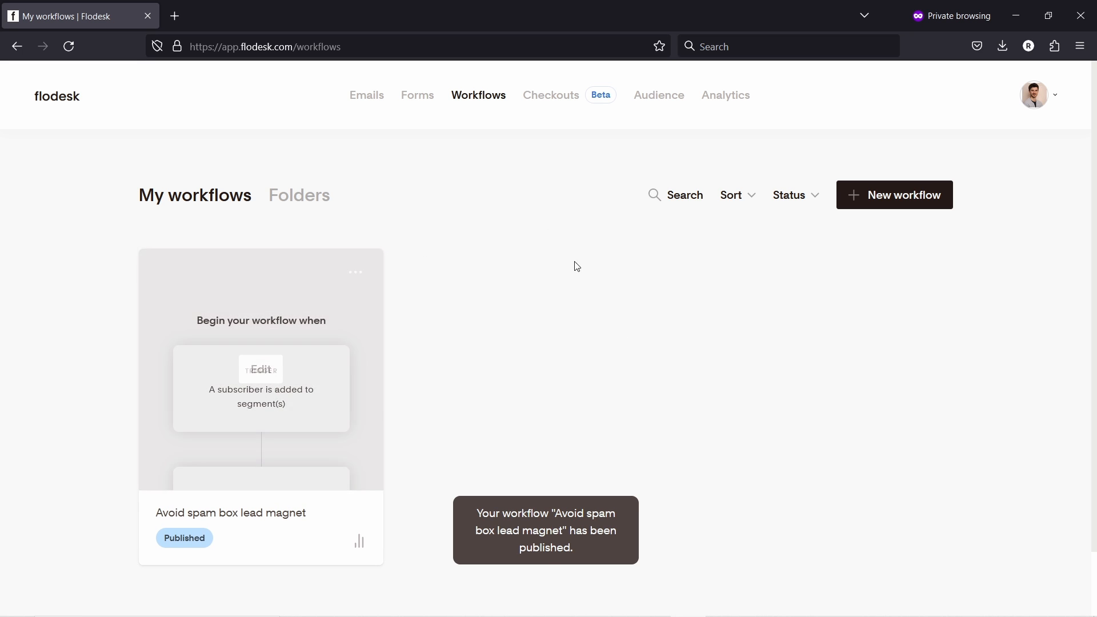
pyautogui.moveTo(318, 368)
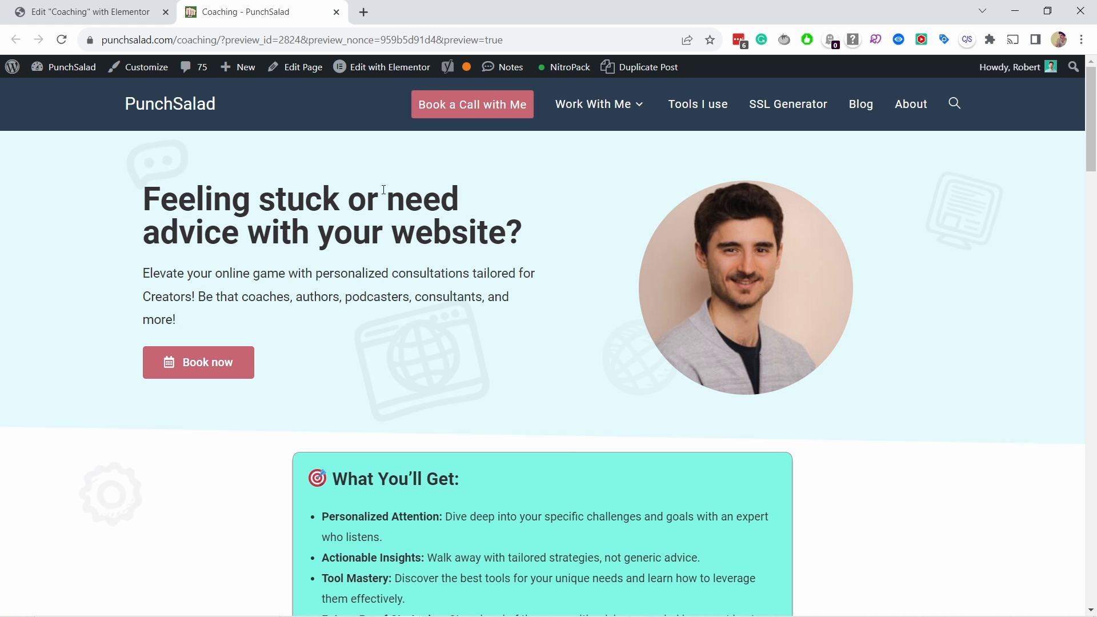
# - Submit the checklist sign-up form with a test first name and an autofilled email address
pyautogui.scroll(-15, 383, 190)
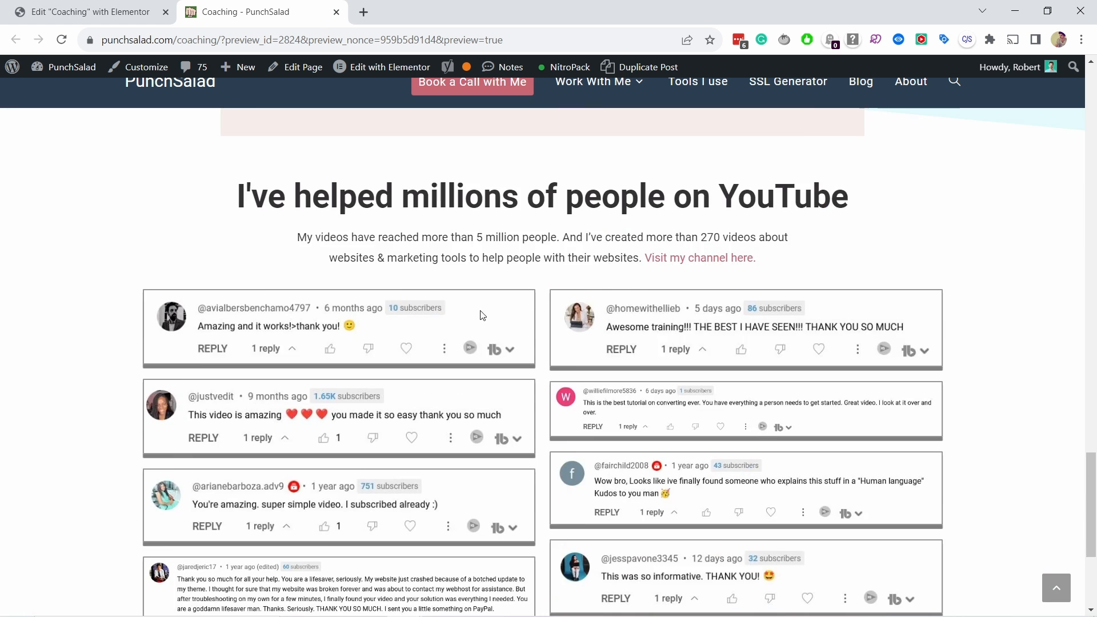
pyautogui.scroll(5, 480, 314)
pyautogui.click(660, 229)
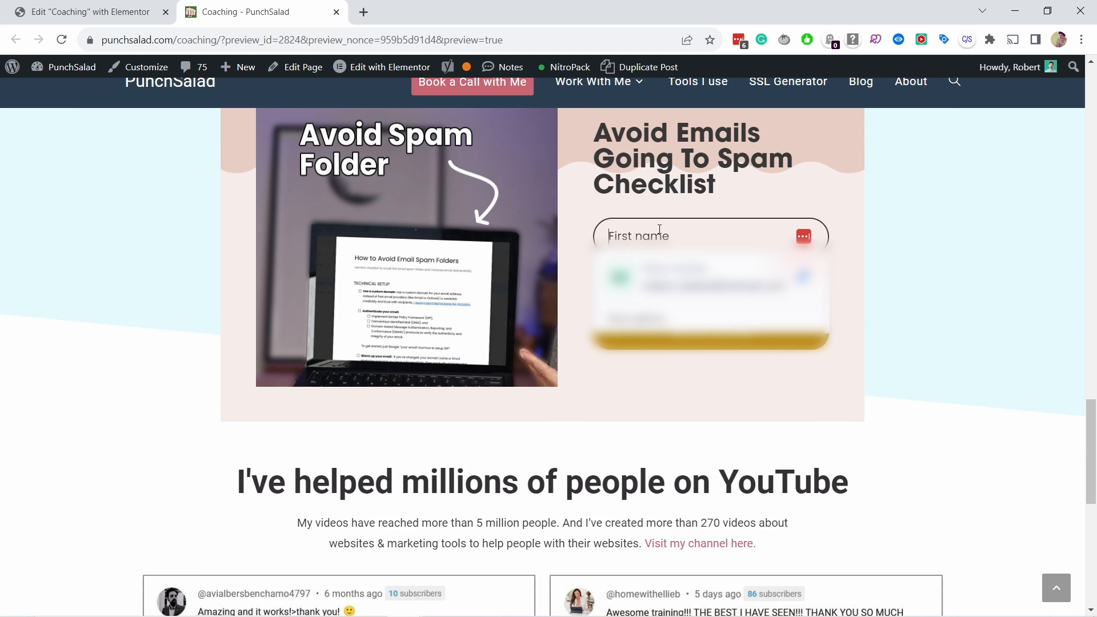
pyautogui.write('Rob')
pyautogui.press('Tab')
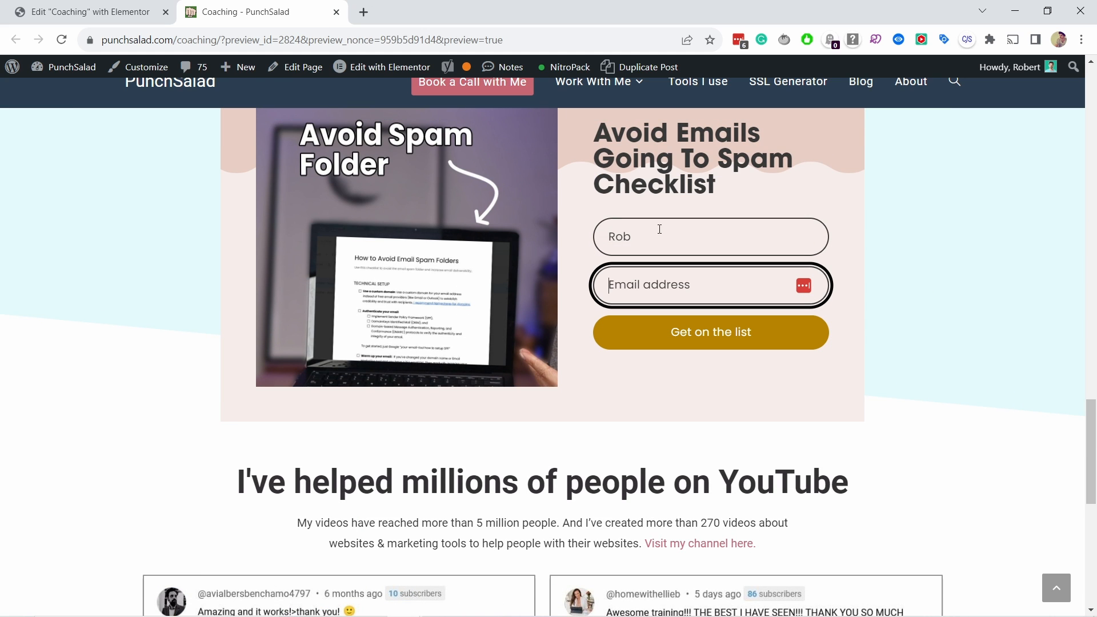
pyautogui.hotkey('ctrl', 'v')
pyautogui.click(741, 343)
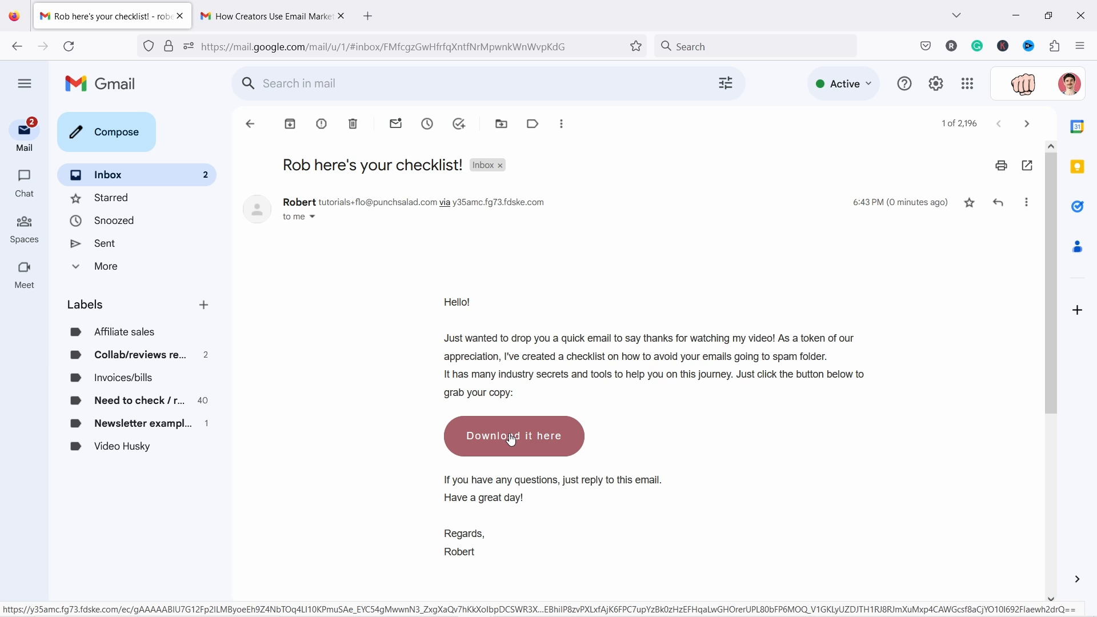
# - Open the checklist PDF from the email's download link, then cancel saving it
pyautogui.click(517, 439)
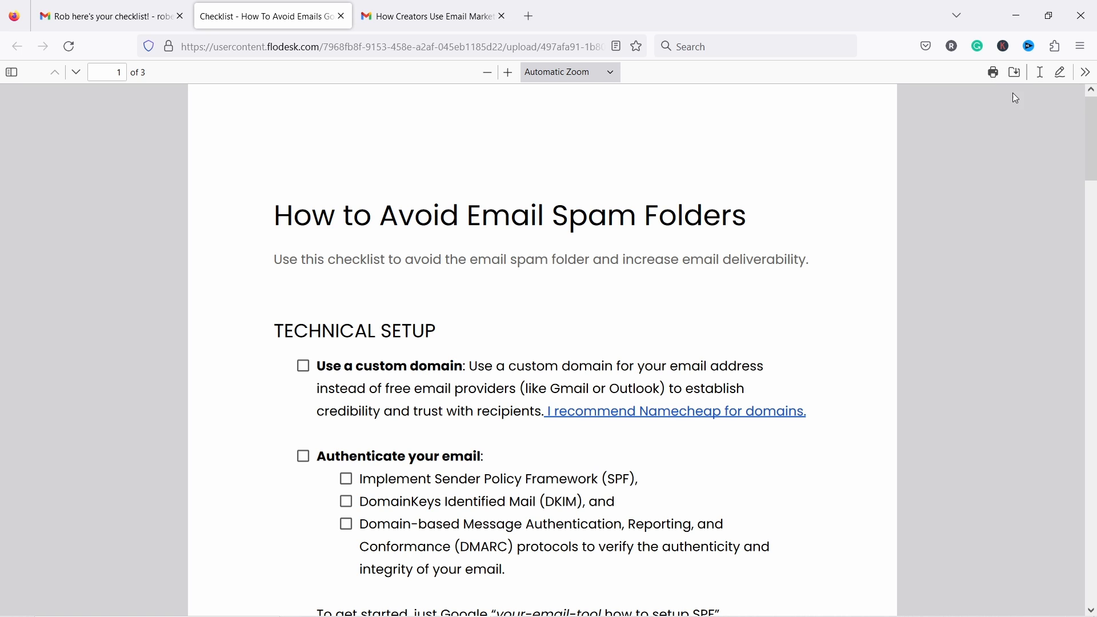
pyautogui.click(1015, 72)
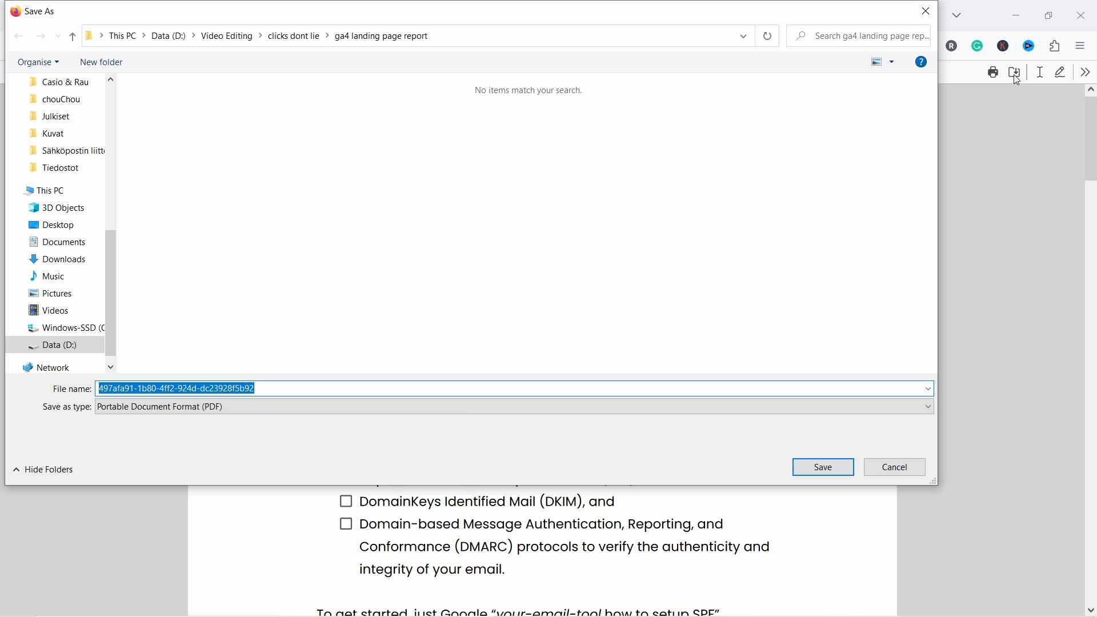
pyautogui.click(903, 468)
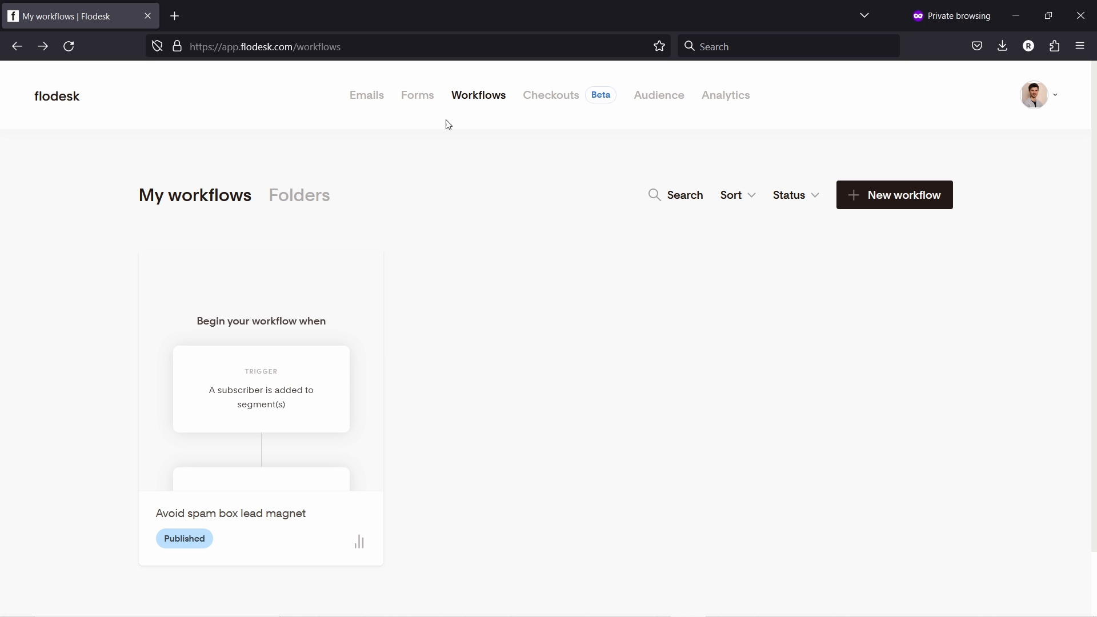
# - Start a new form from the template gallery, filtered to Full page templates
pyautogui.click(409, 101)
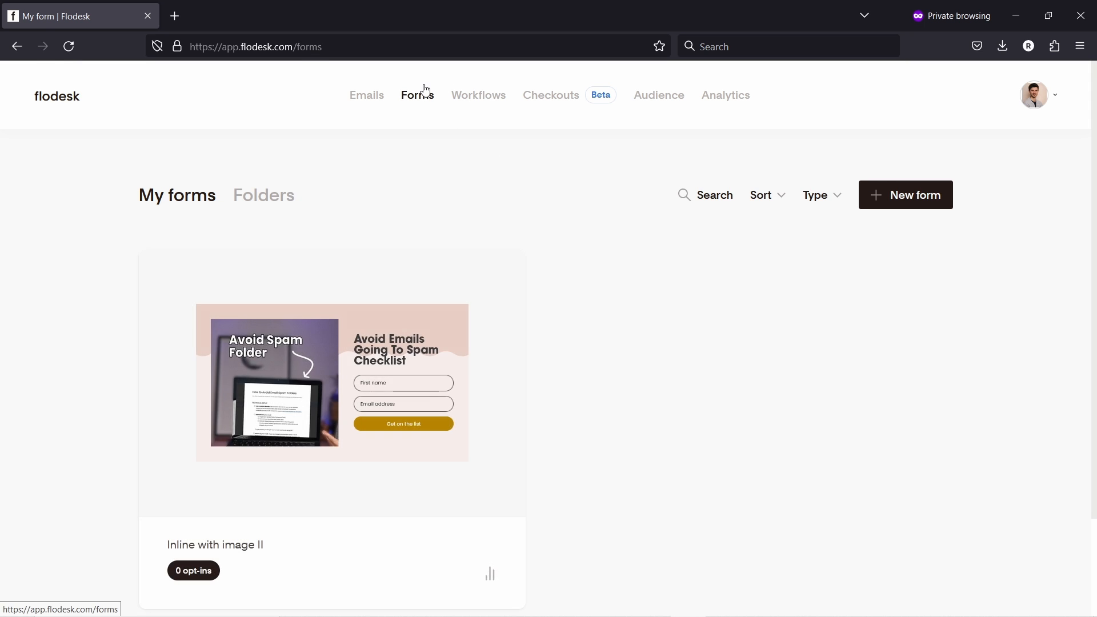
pyautogui.click(902, 208)
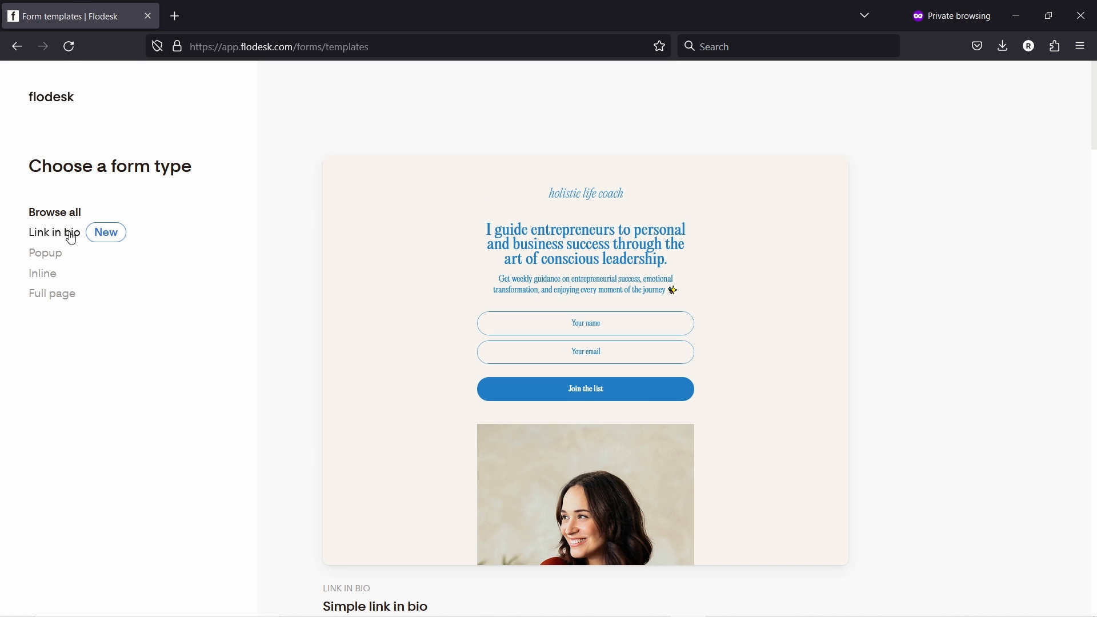
pyautogui.click(72, 239)
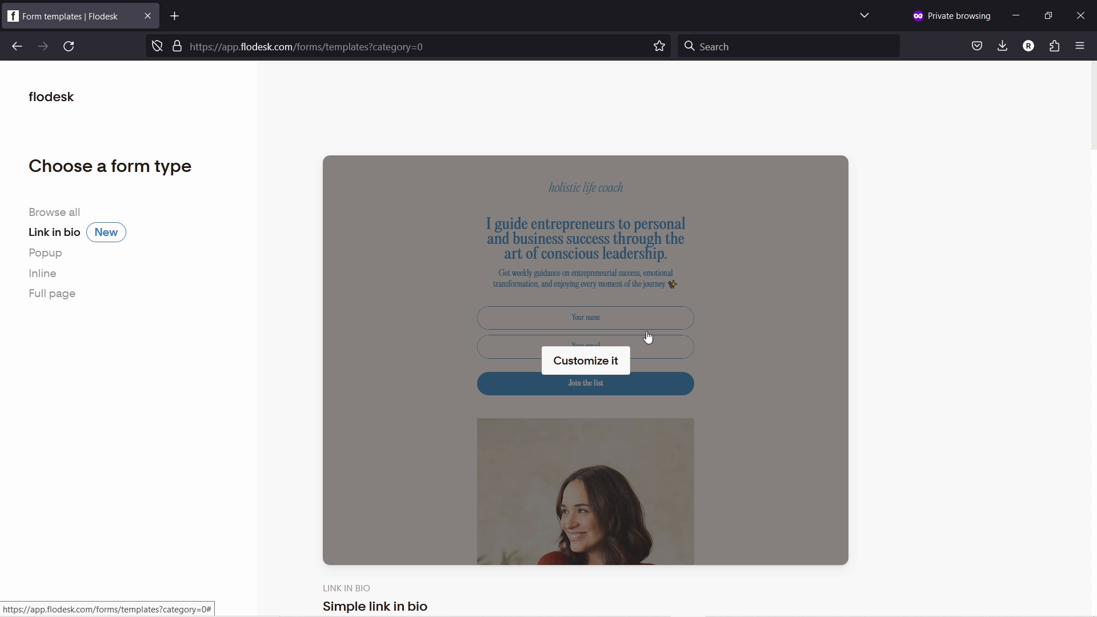
pyautogui.scroll(-1, 559, 355)
pyautogui.scroll(-8, 575, 352)
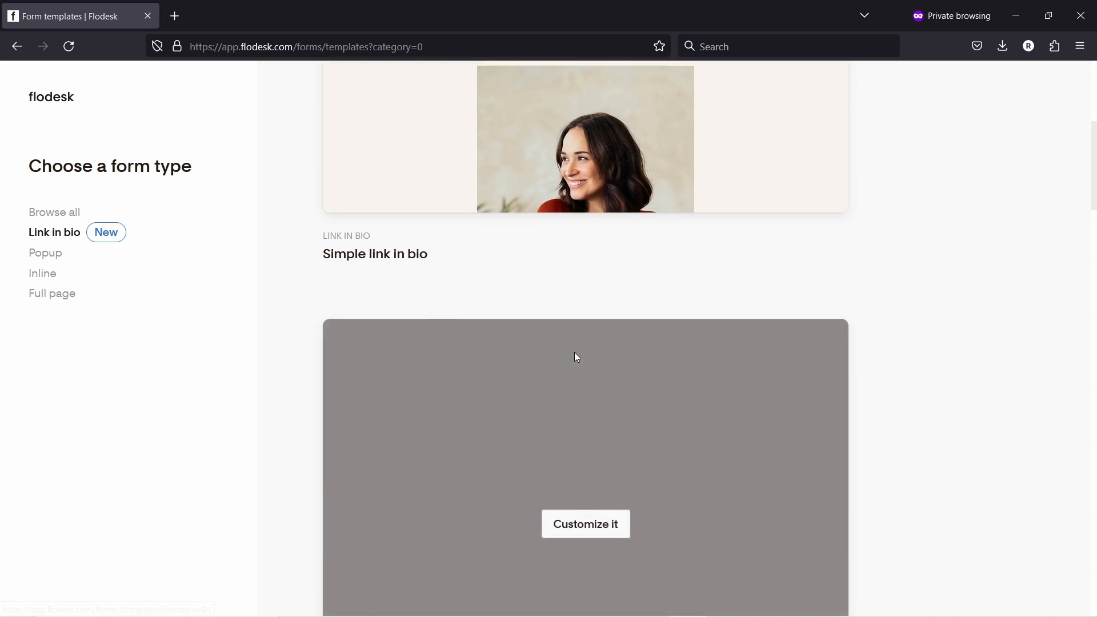
pyautogui.scroll(9, 574, 352)
pyautogui.scroll(-10, 698, 230)
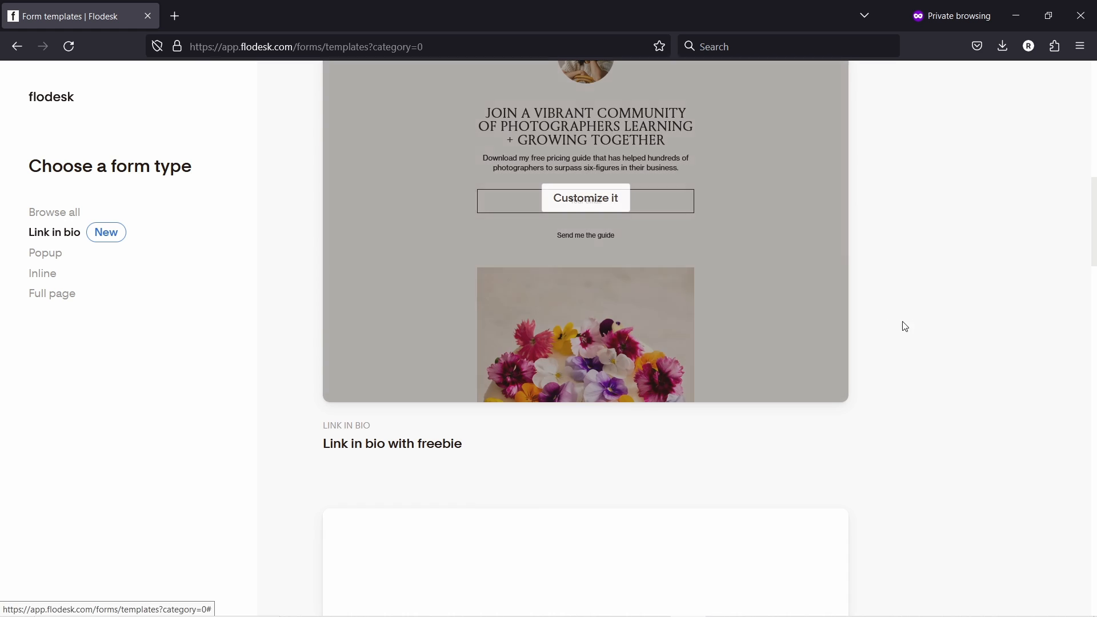
pyautogui.scroll(-5, 931, 326)
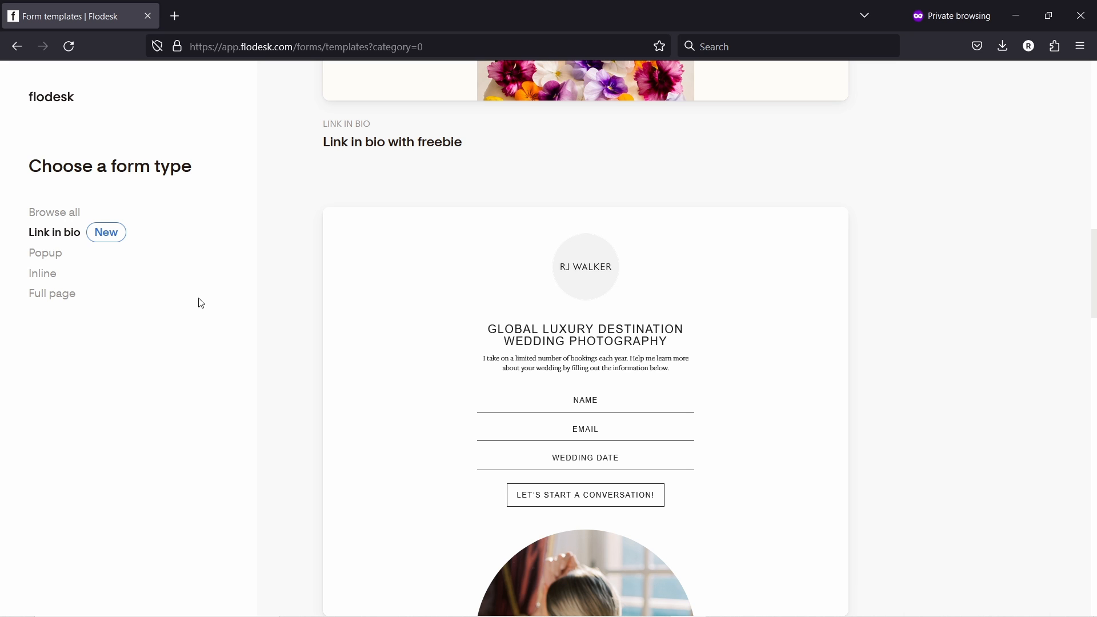
pyautogui.click(60, 295)
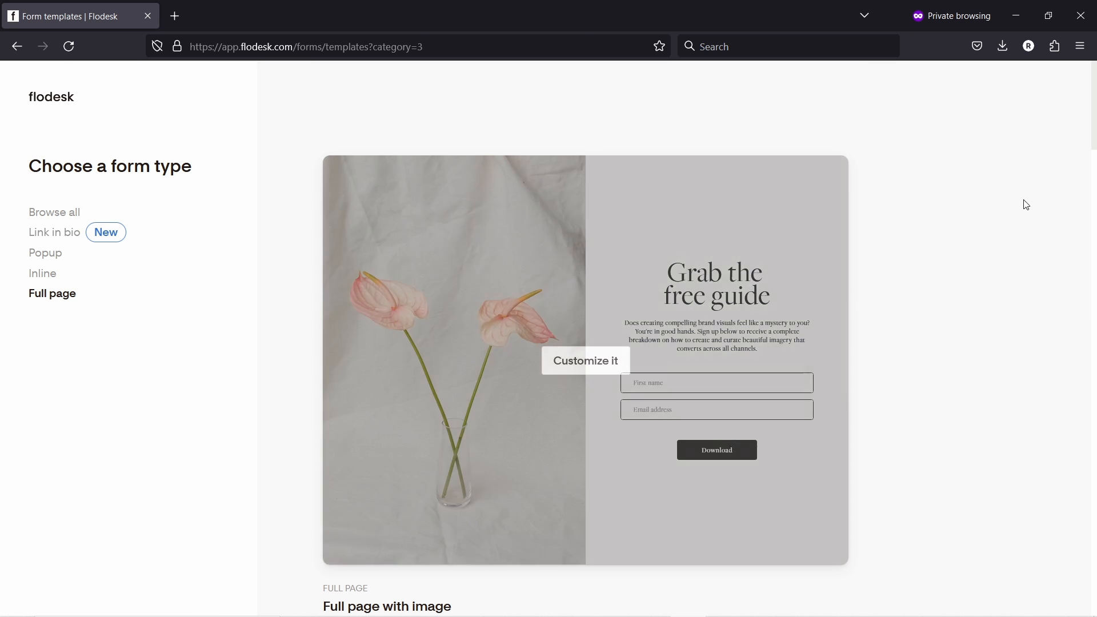
pyautogui.scroll(-10, 1004, 201)
pyautogui.scroll(-13, 1005, 206)
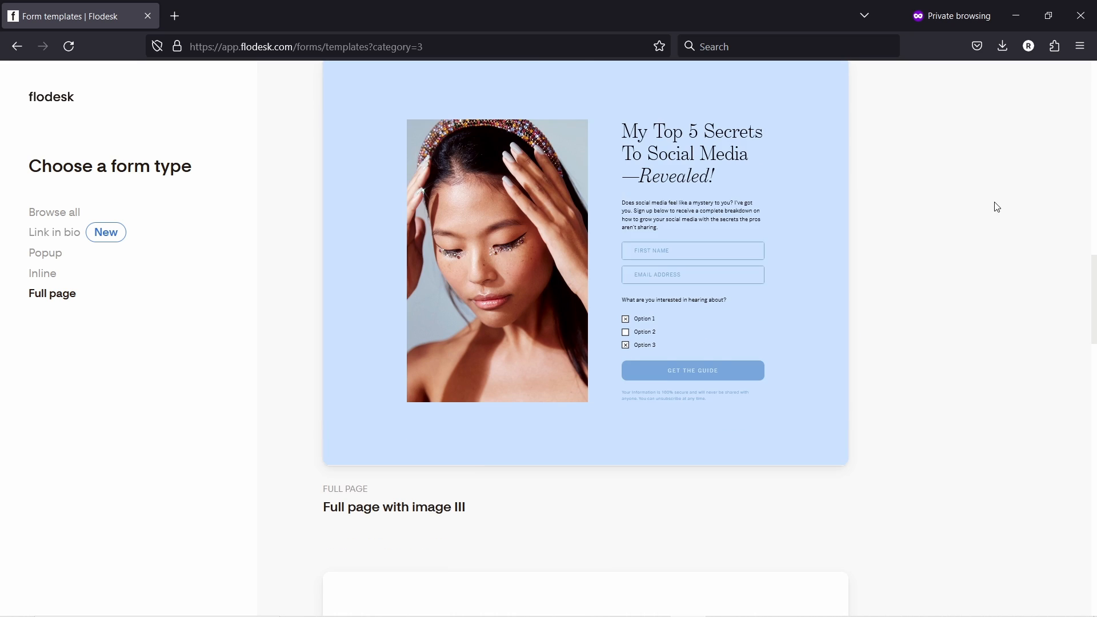
pyautogui.scroll(3, 1003, 210)
pyautogui.scroll(-4, 1006, 205)
pyautogui.scroll(6, 1014, 200)
# - Customize the Full page with image III template, sending sign-ups to 'interested in websites'
pyautogui.moveTo(760, 289)
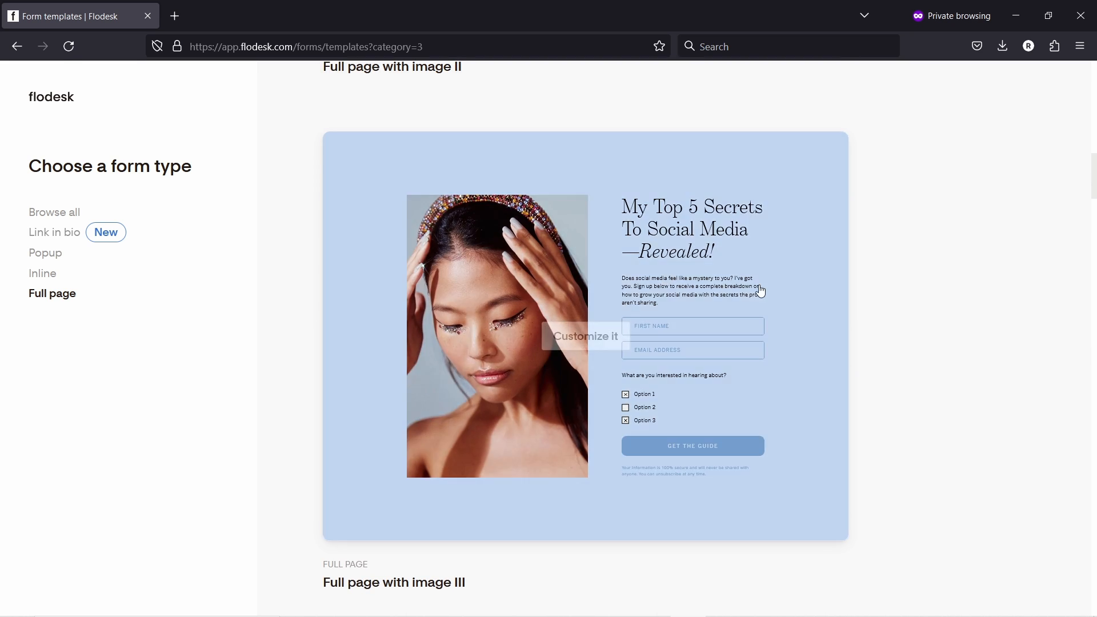
pyautogui.click(580, 339)
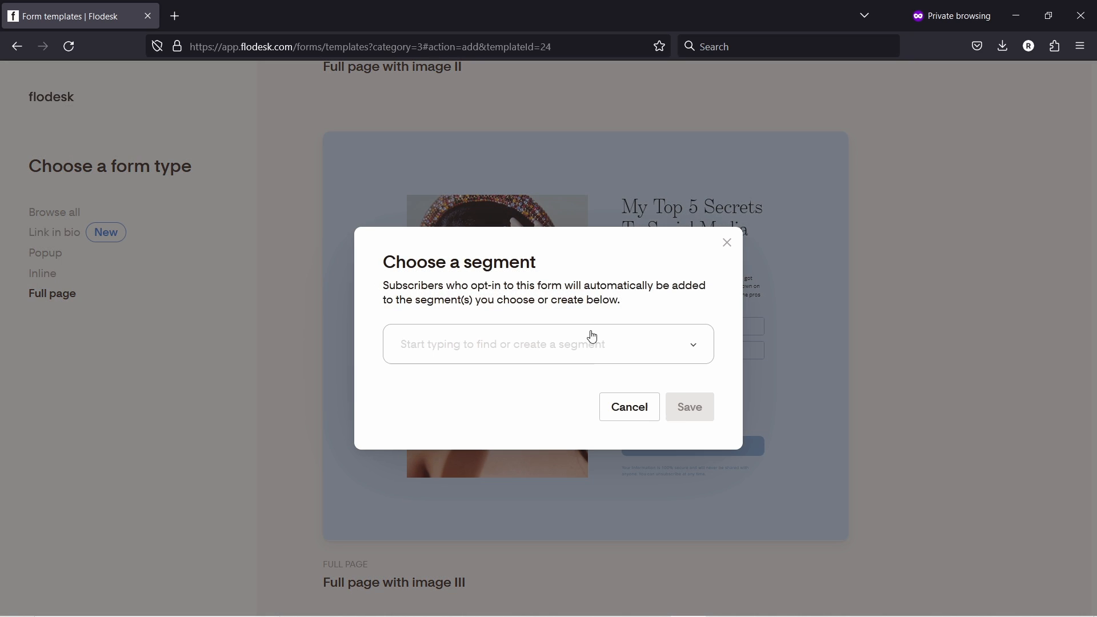
pyautogui.click(585, 343)
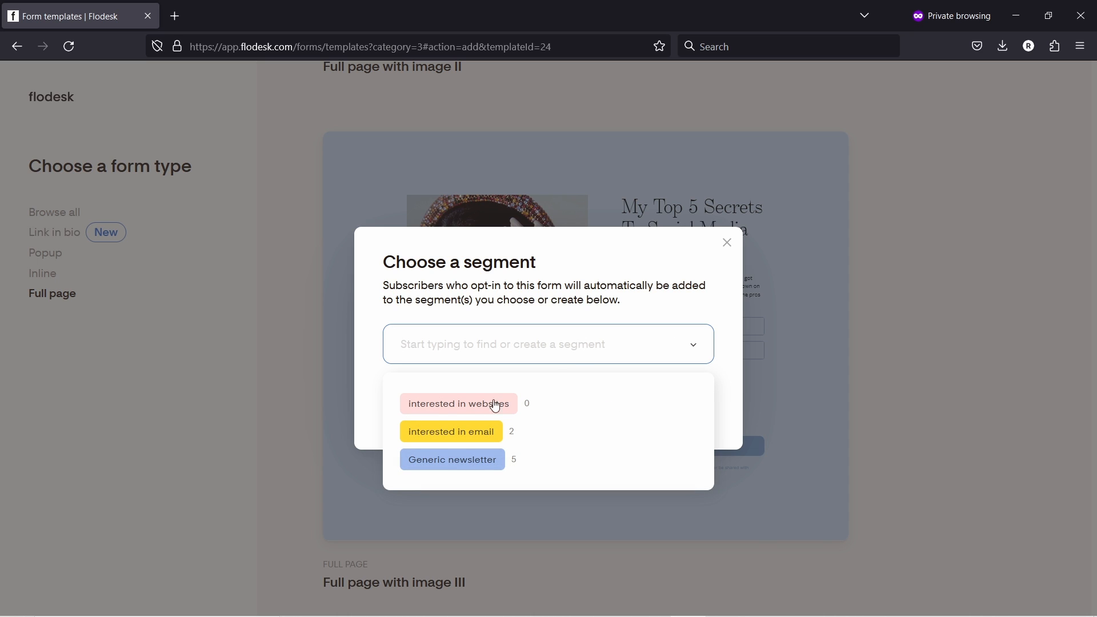
pyautogui.click(438, 410)
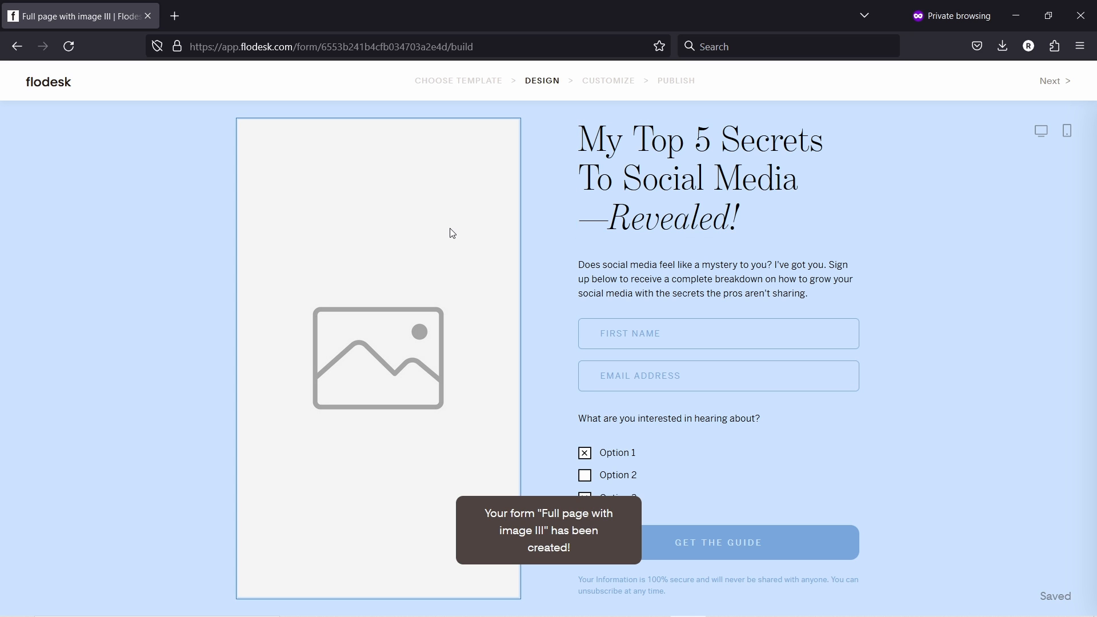
# - Upload the 'me' portrait photo into the form's image area
pyautogui.click(392, 240)
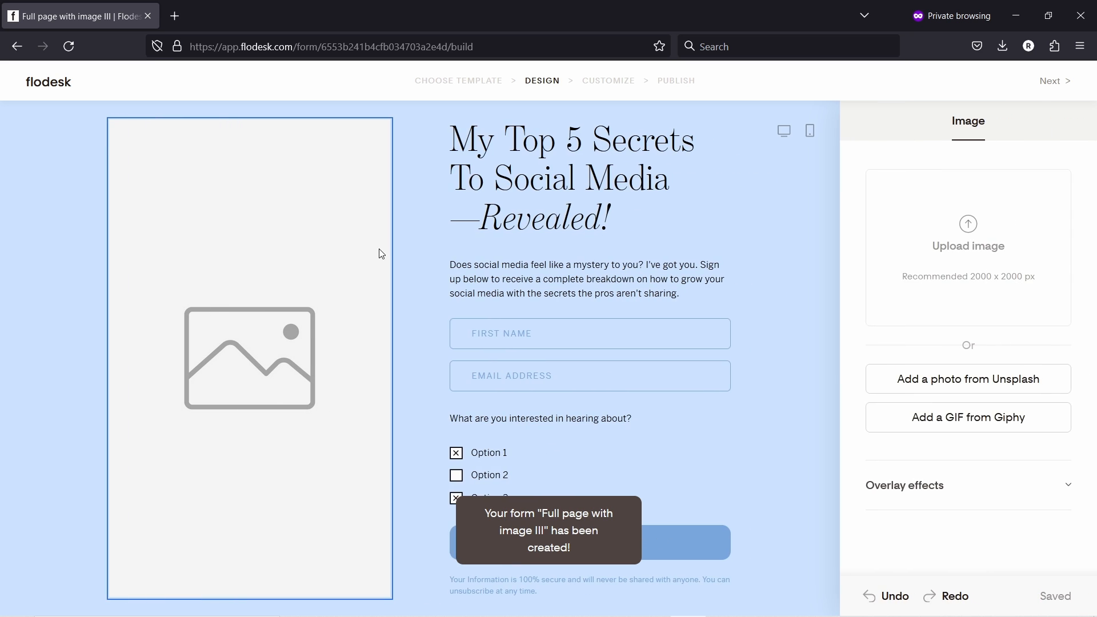
pyautogui.click(972, 268)
pyautogui.click(410, 141)
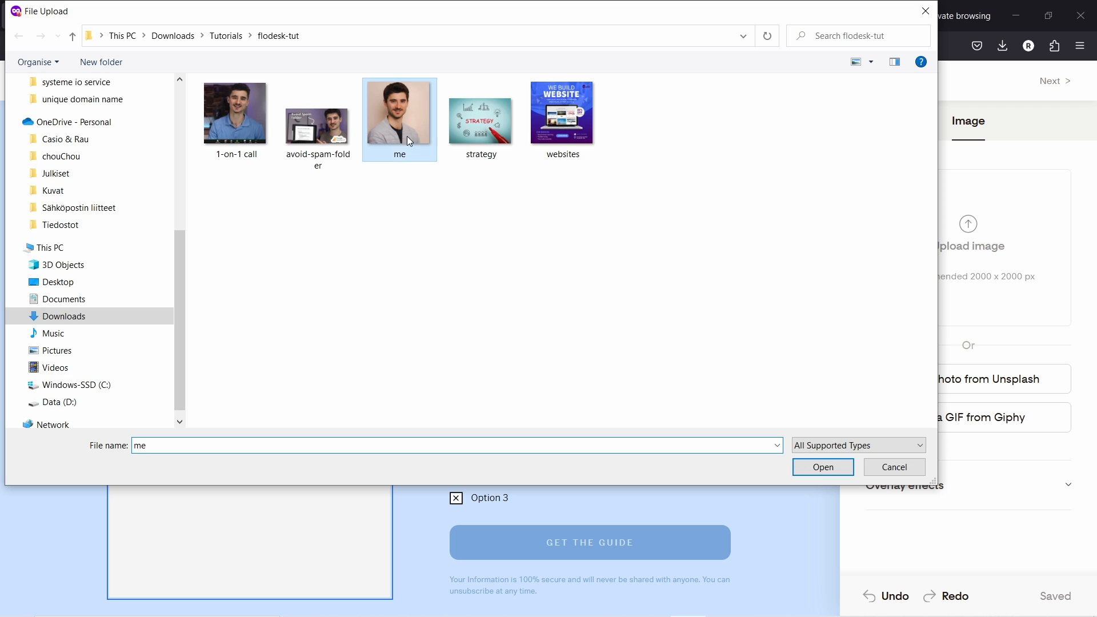
pyautogui.click(808, 468)
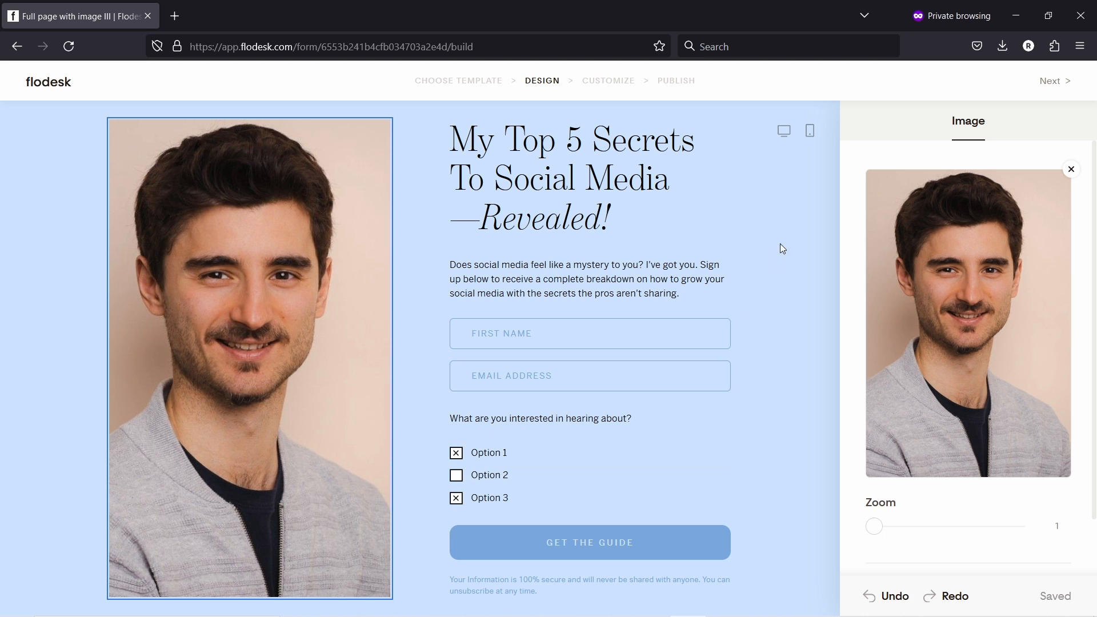
# - Turn off the Preferences toggle to remove the interest checkboxes from the form
pyautogui.click(772, 207)
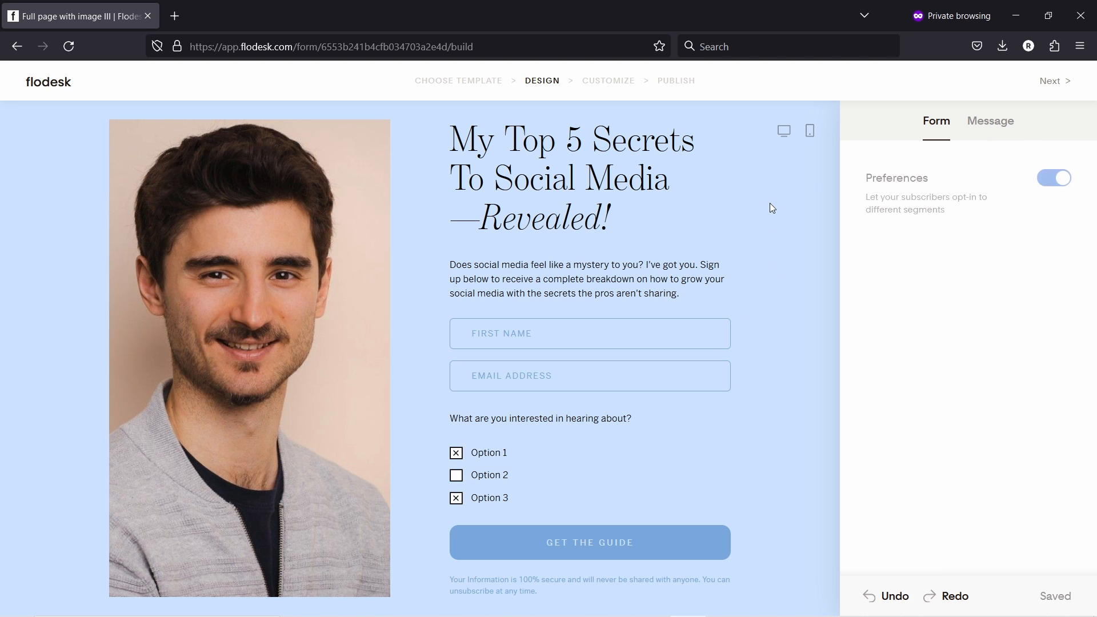
pyautogui.click(1059, 181)
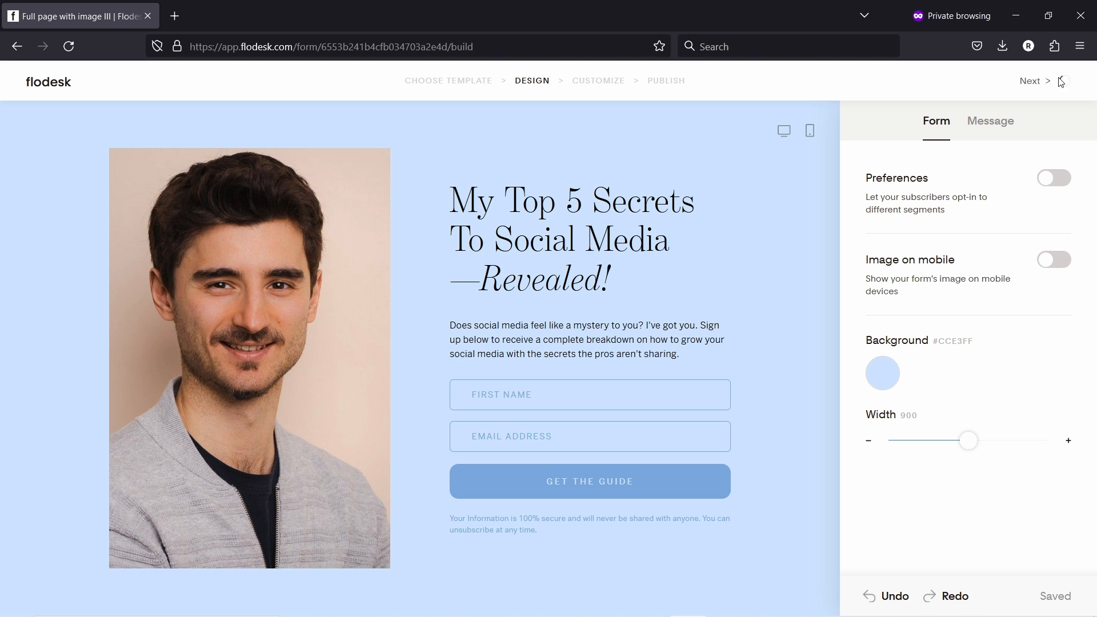
pyautogui.click(1058, 81)
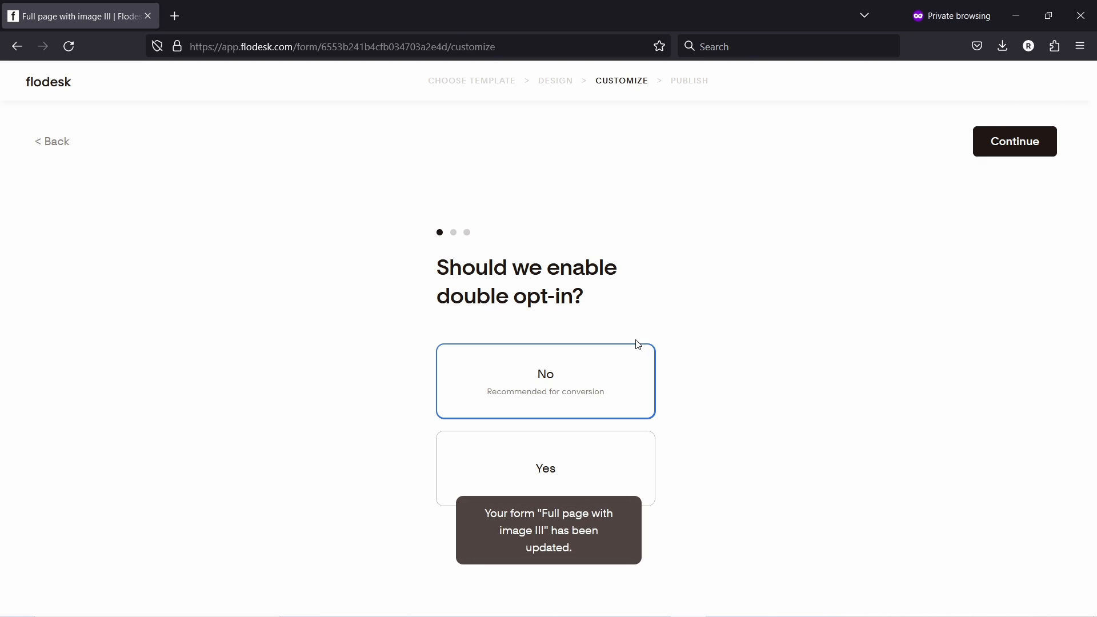
# - Keep double opt-in off, choose Do not notify me, and keep the success message
pyautogui.click(1022, 150)
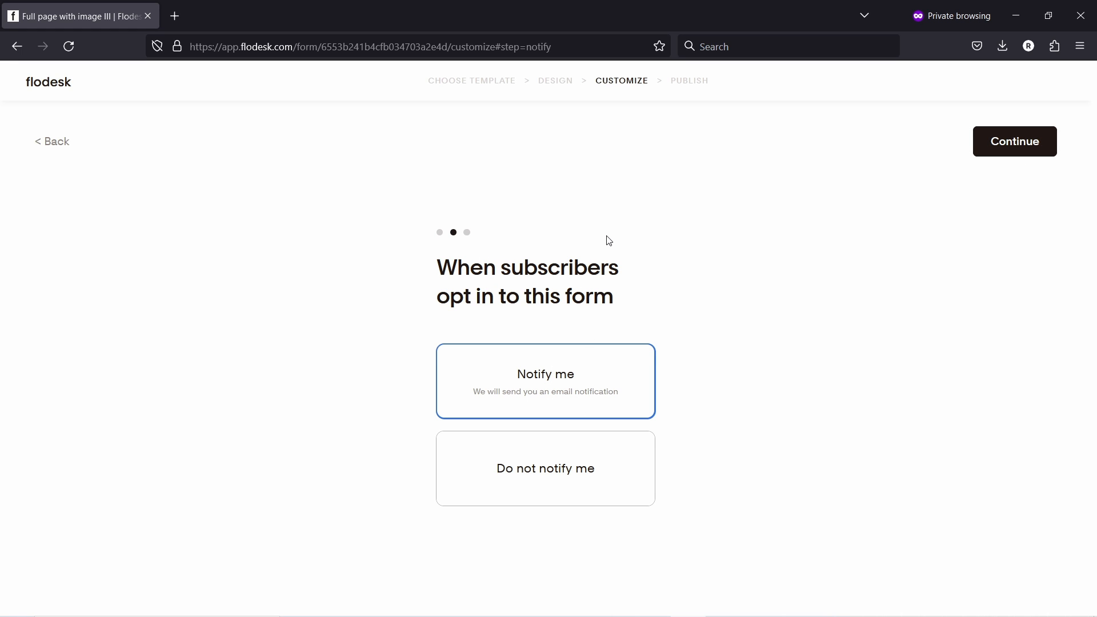
pyautogui.click(546, 456)
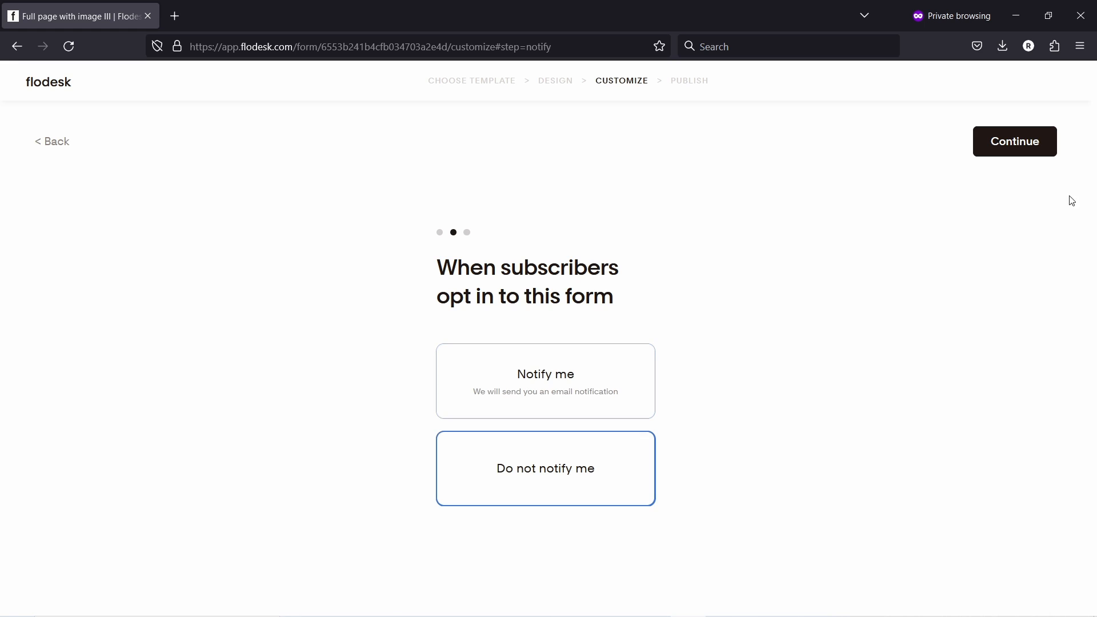
pyautogui.click(1027, 142)
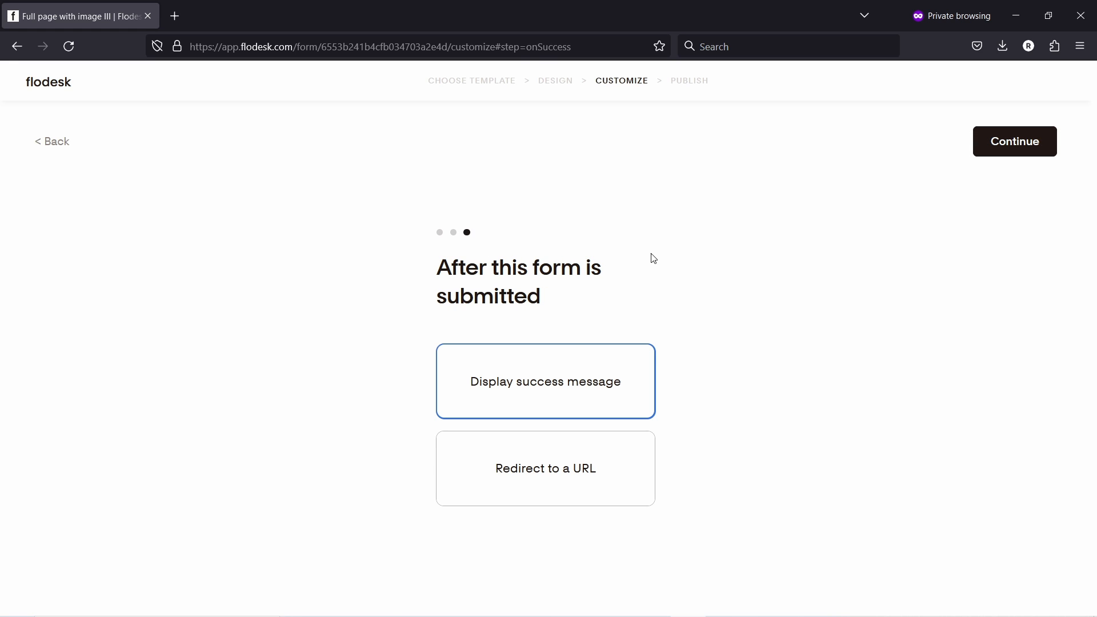
pyautogui.click(1018, 141)
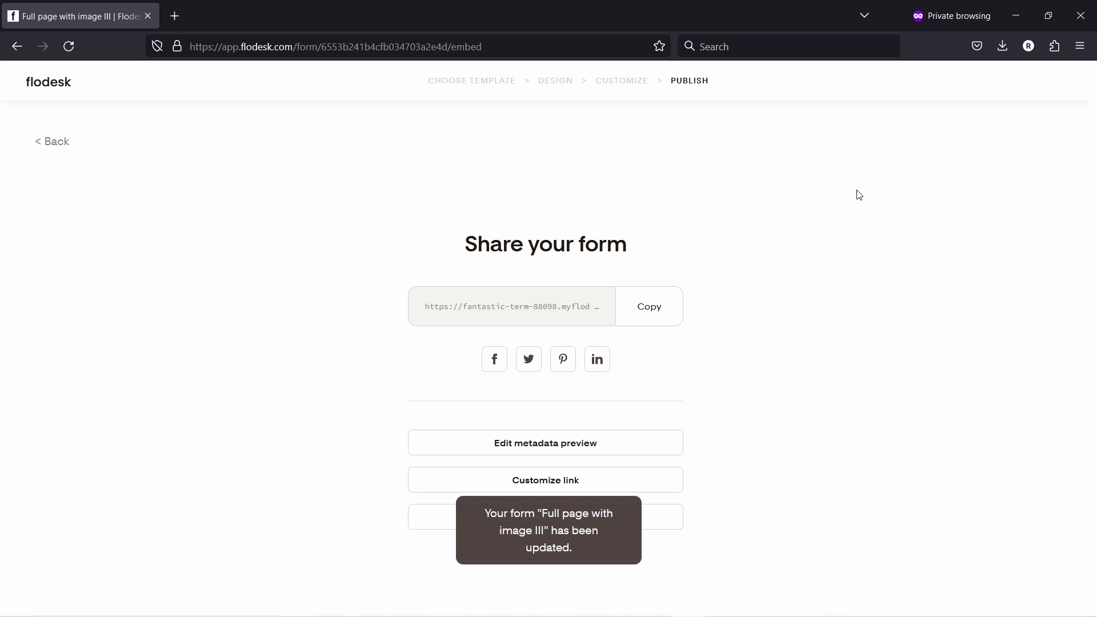
# - Copy the form's share link and load it in a new private browser tab
pyautogui.click(662, 307)
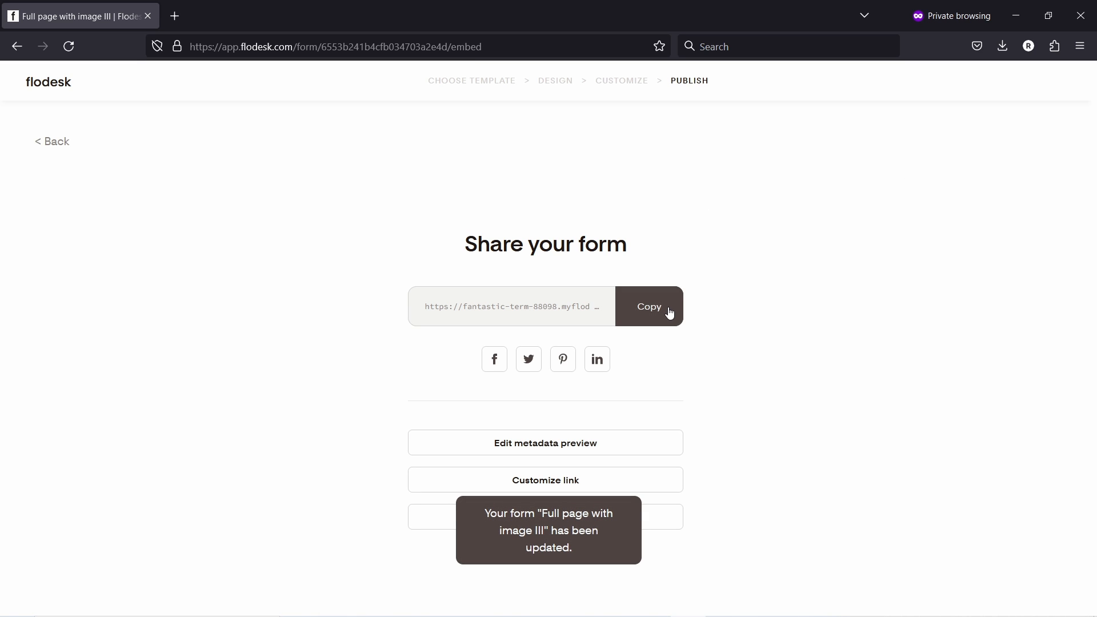
pyautogui.click(642, 302)
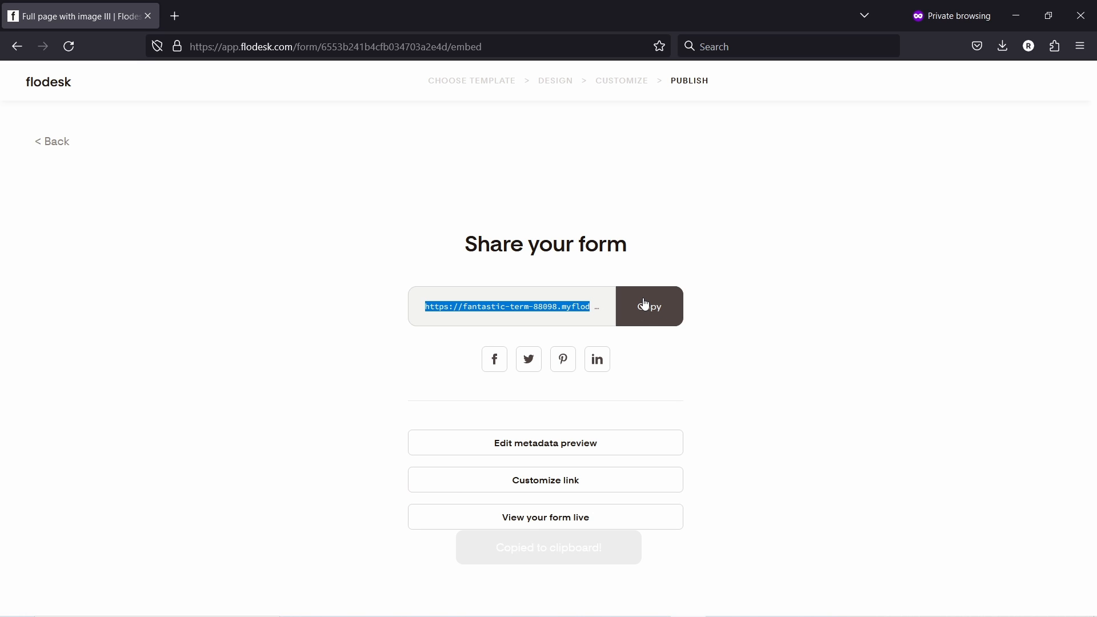
pyautogui.click(1080, 45)
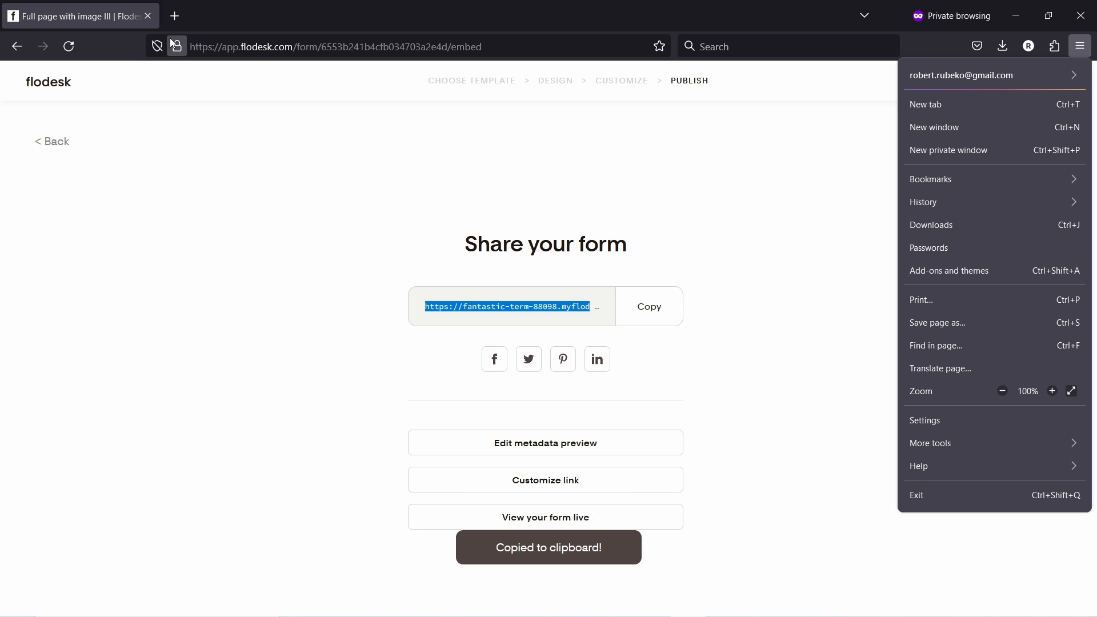
pyautogui.hotkey('ctrl', 't')
pyautogui.hotkey('ctrl', 'v')
pyautogui.press('Return')
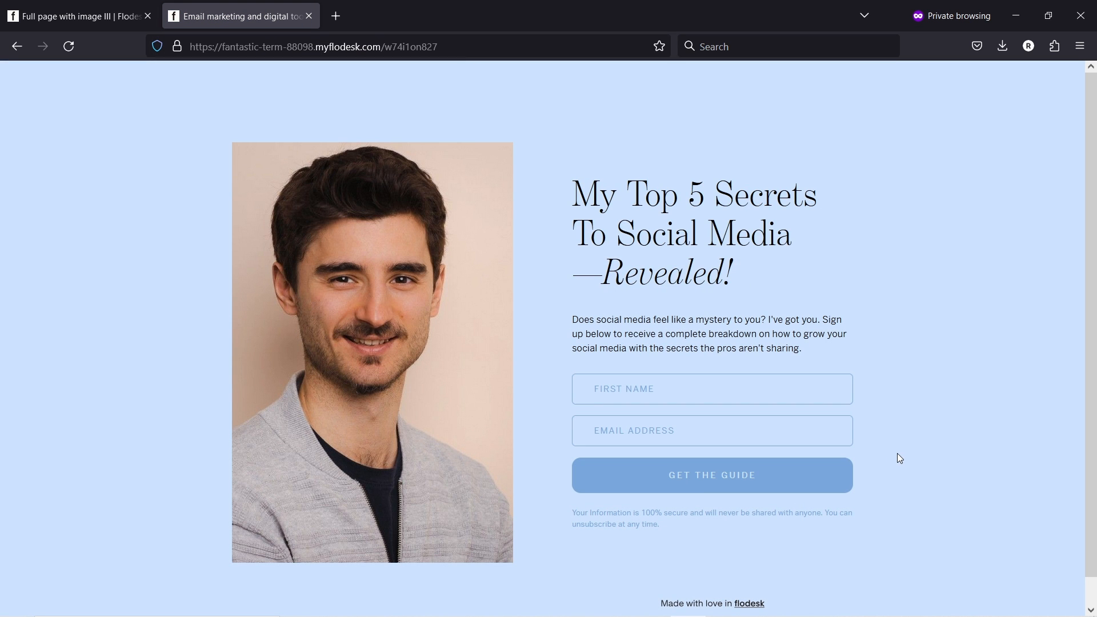
# - Scroll through the live form page, then close its tab
pyautogui.scroll(-2, 799, 401)
pyautogui.scroll(2, 820, 386)
pyautogui.click(309, 16)
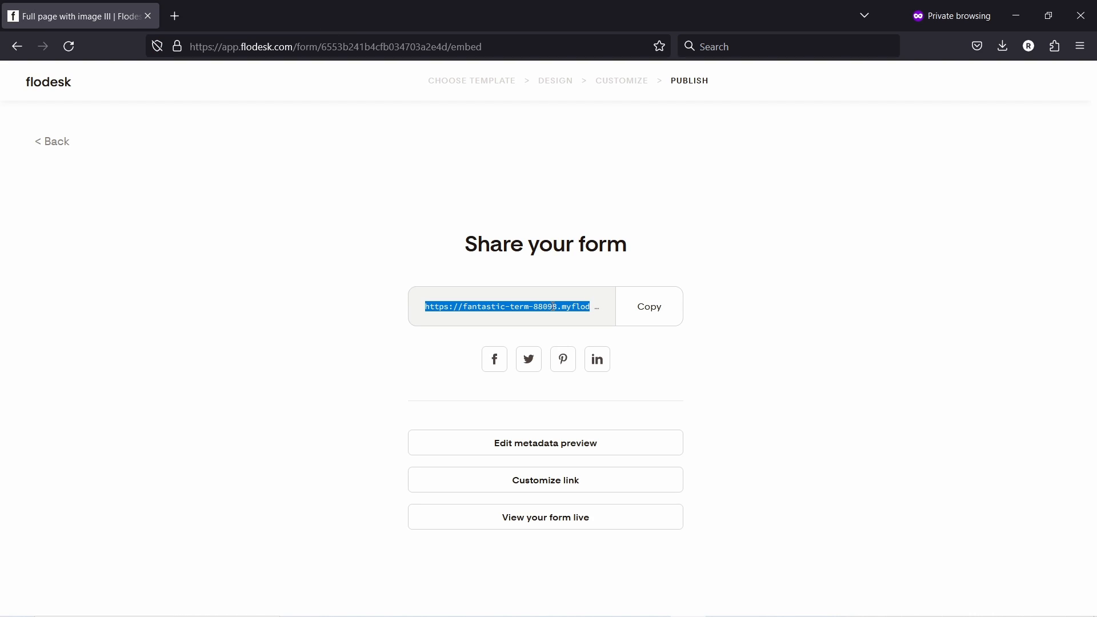
# - Replace the Flodesk handle with punchsalad in the link customization options
pyautogui.click(552, 486)
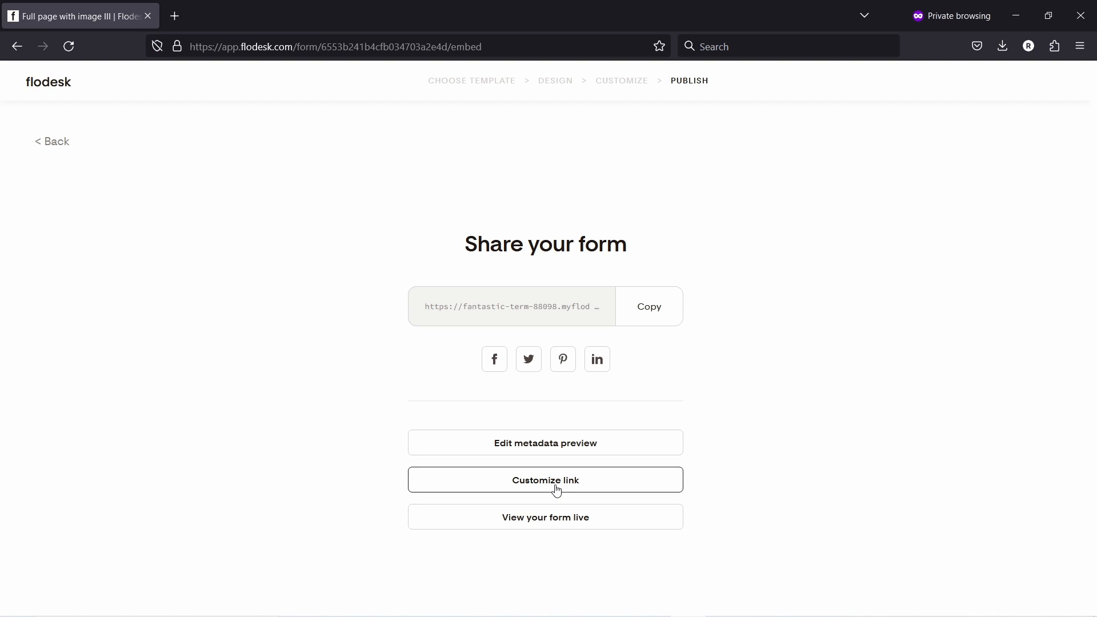
pyautogui.moveTo(479, 424); pyautogui.dragTo(333, 417)
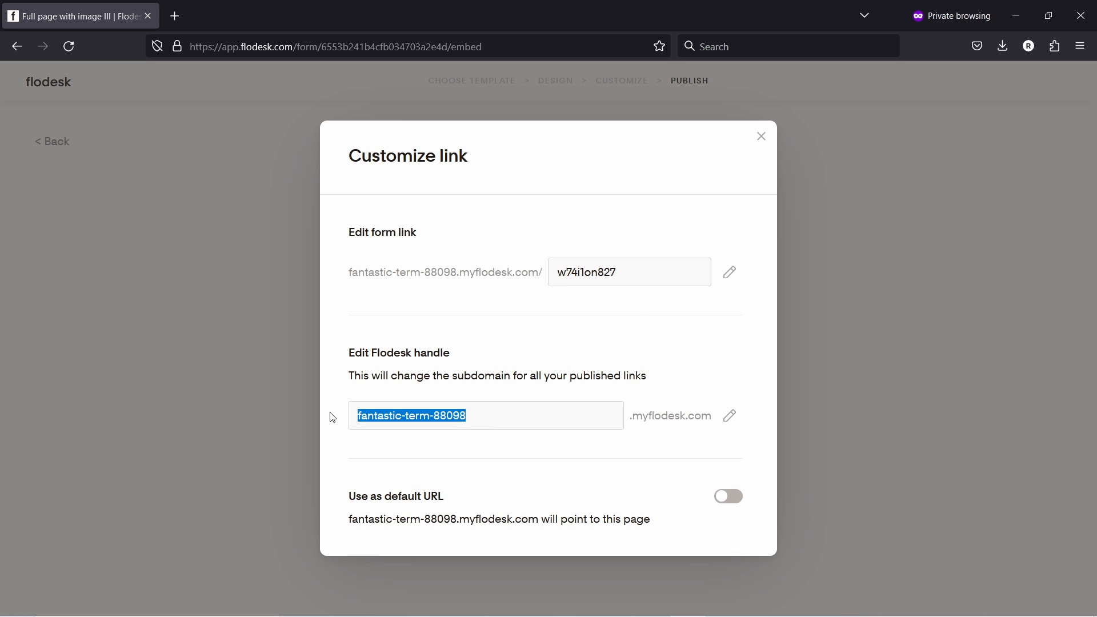
pyautogui.click(730, 415)
pyautogui.moveTo(514, 411); pyautogui.dragTo(353, 407)
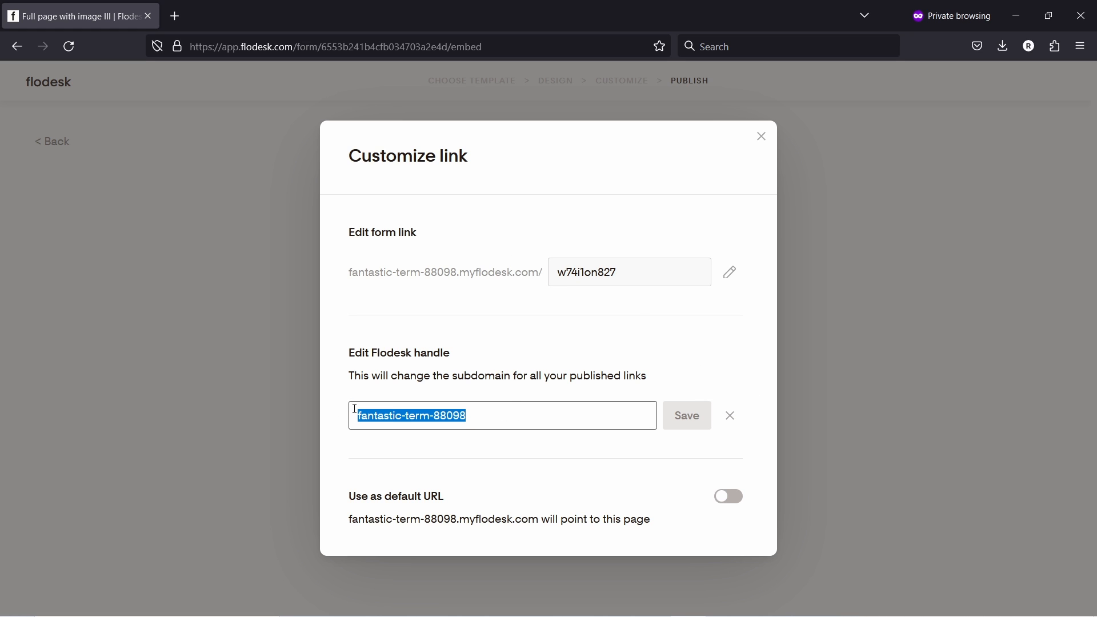
pyautogui.press('BackSpace')
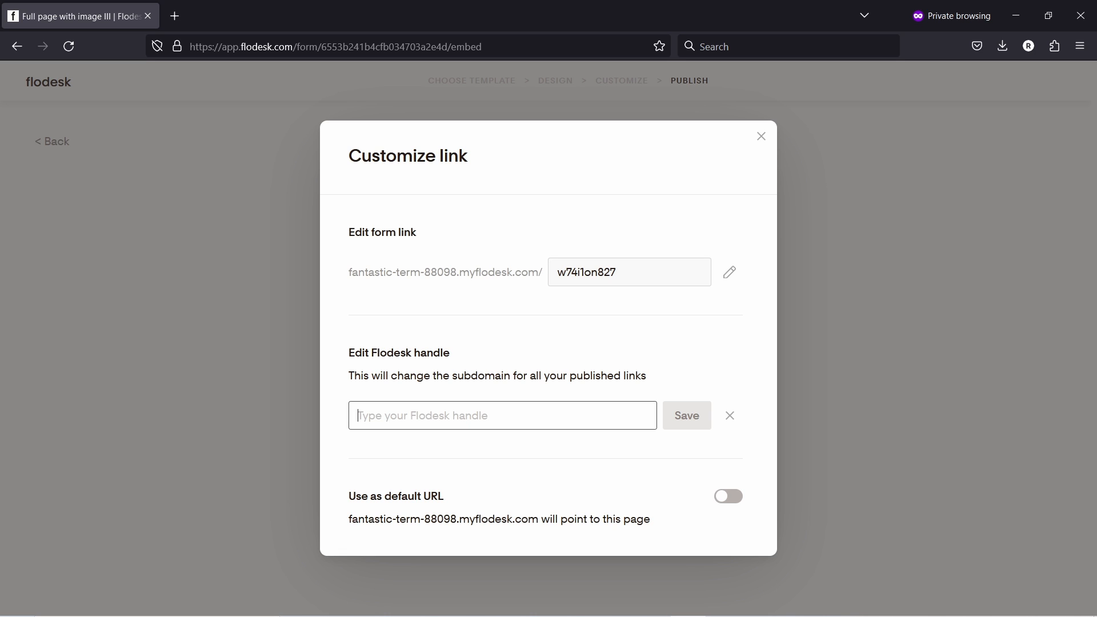
pyautogui.write('punchsala')
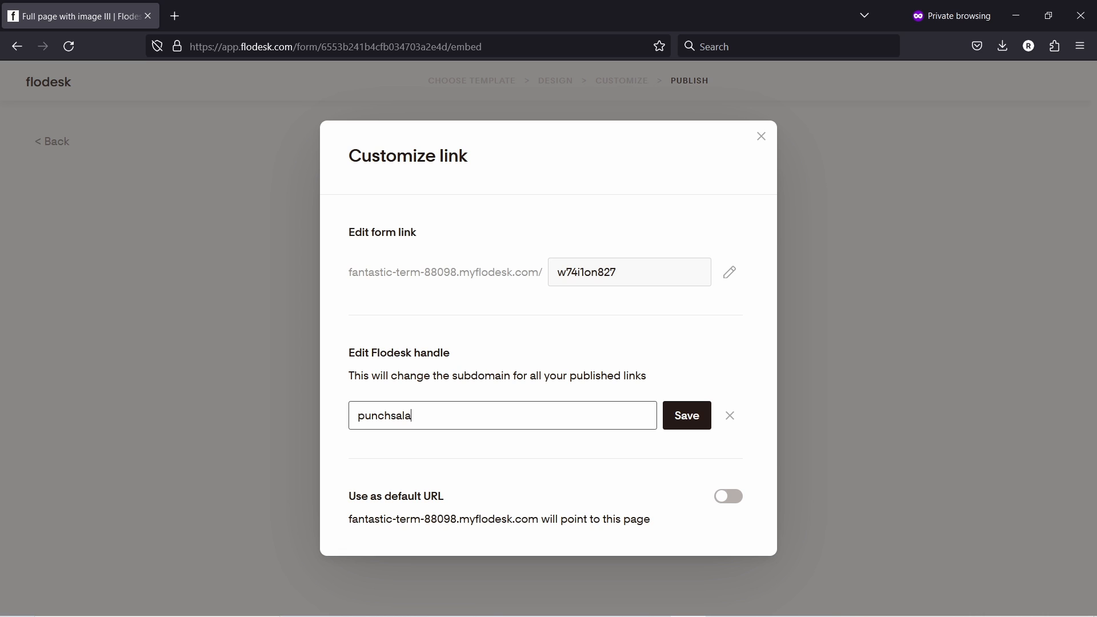
pyautogui.write('d.co')
pyautogui.click(690, 419)
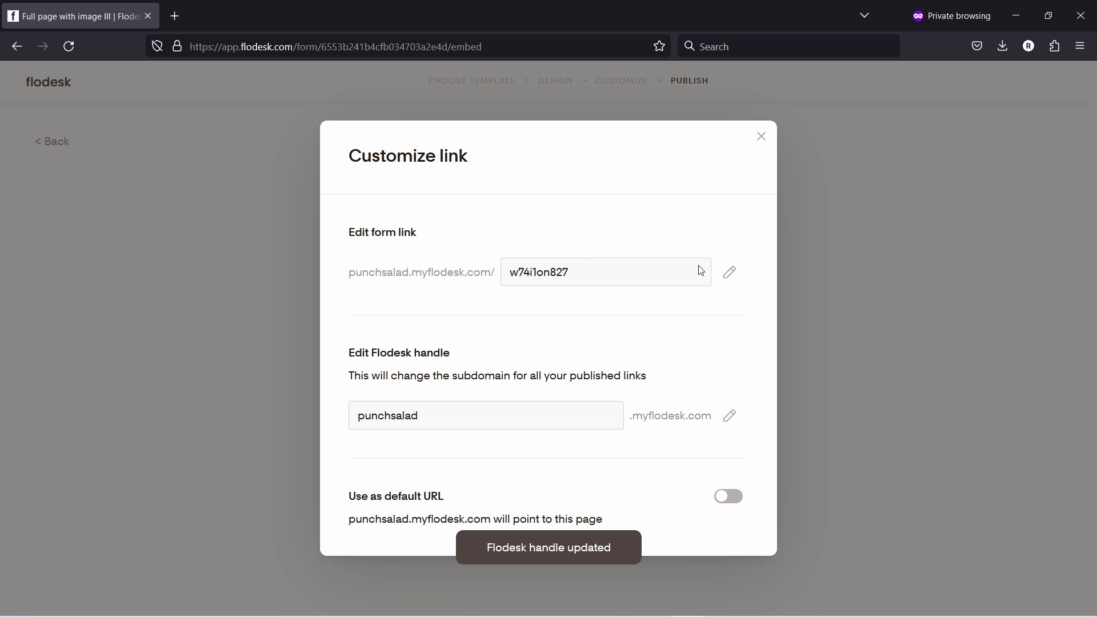
# - Change the form link to 'website-checklist'
pyautogui.click(732, 276)
pyautogui.moveTo(438, 272); pyautogui.dragTo(326, 272)
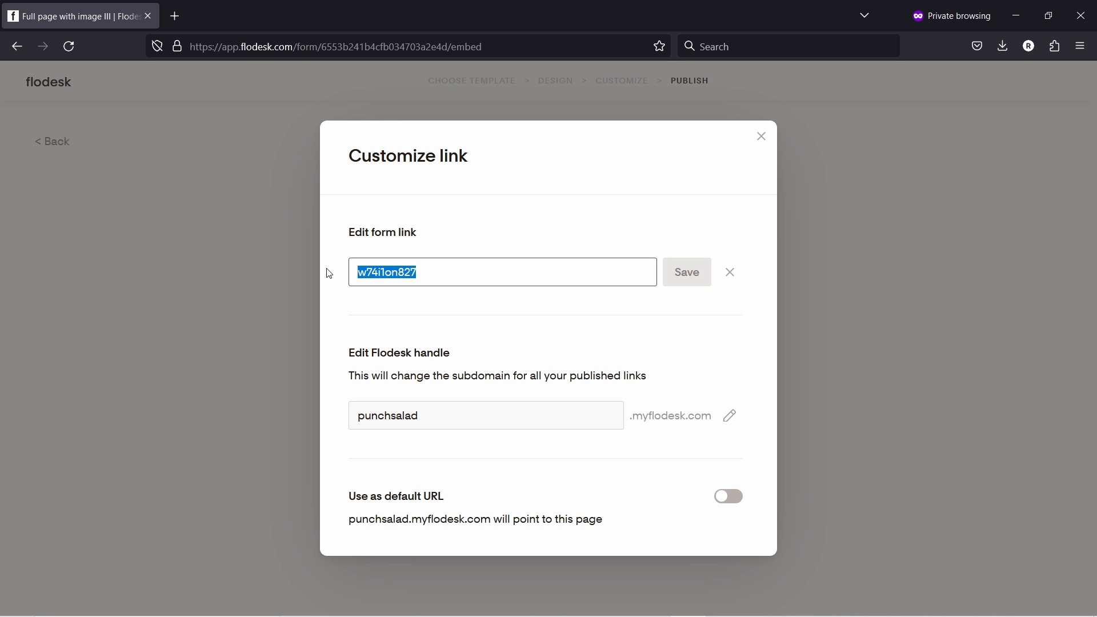
pyautogui.press('BackSpace')
pyautogui.write('website-checklist')
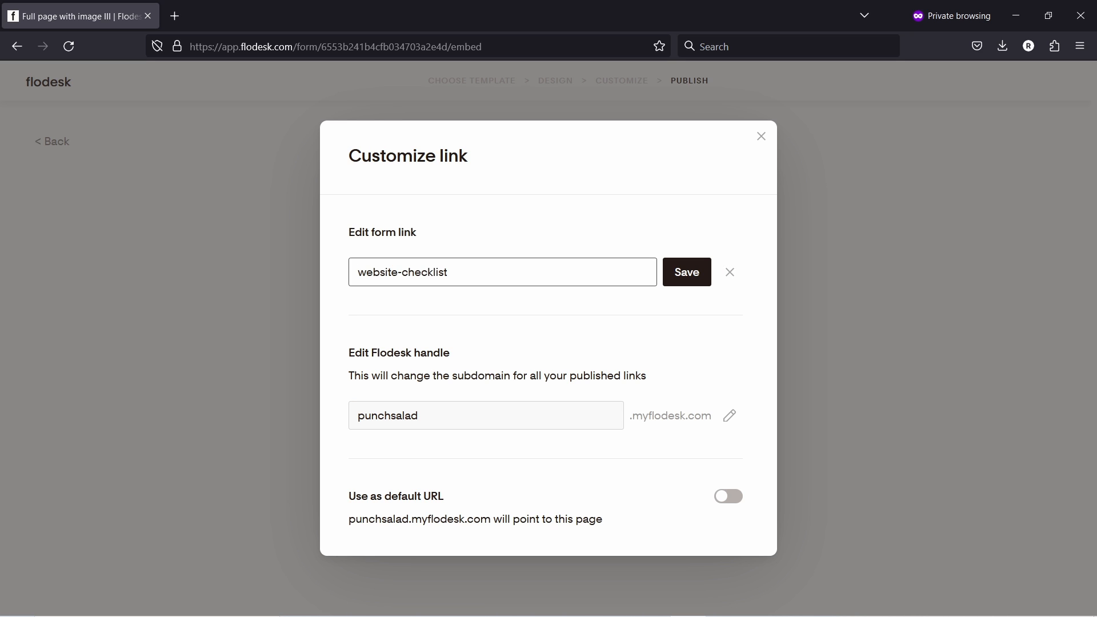
pyautogui.click(680, 272)
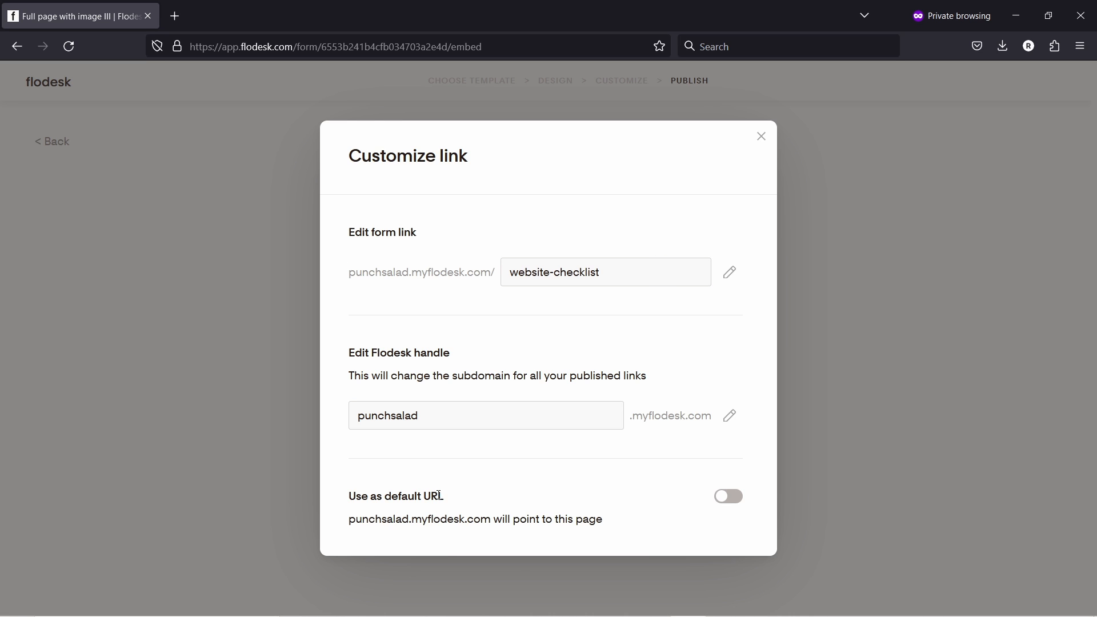
# - Make punchsalad.myflodesk.com point to this form as the default URL
pyautogui.moveTo(353, 520); pyautogui.dragTo(495, 520)
pyautogui.click(521, 513)
pyautogui.click(724, 501)
pyautogui.moveTo(492, 519)
pyautogui.mouseDown()
pyautogui.moveTo(318, 516)
pyautogui.moveTo(491, 519)
pyautogui.mouseUp()
pyautogui.click(764, 135)
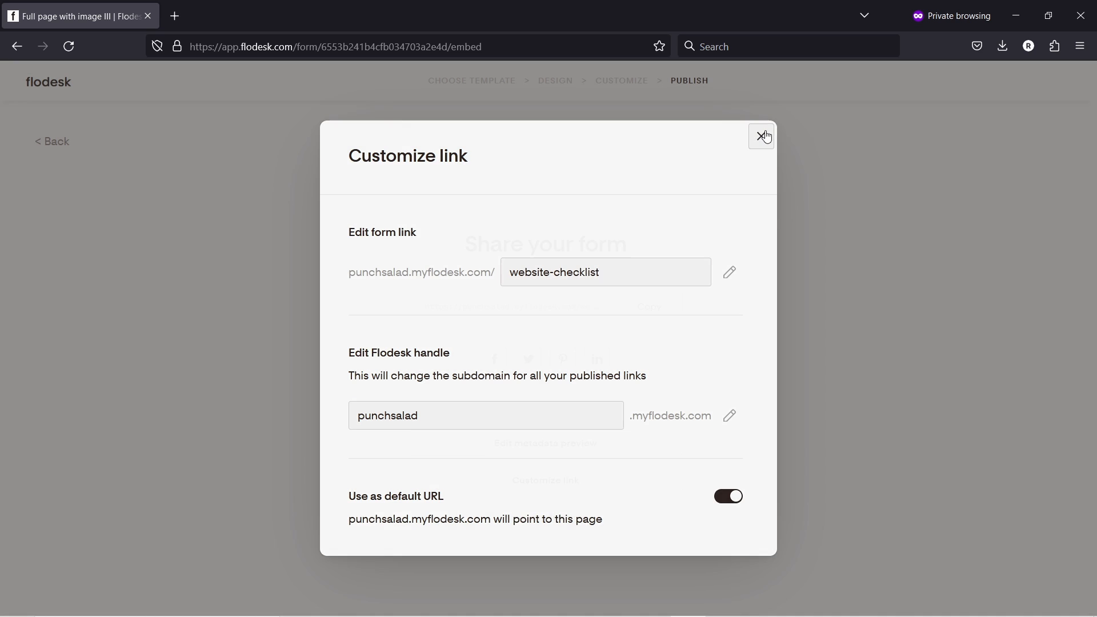
# - Copy the updated share link and open the live form in a new tab
pyautogui.click(658, 309)
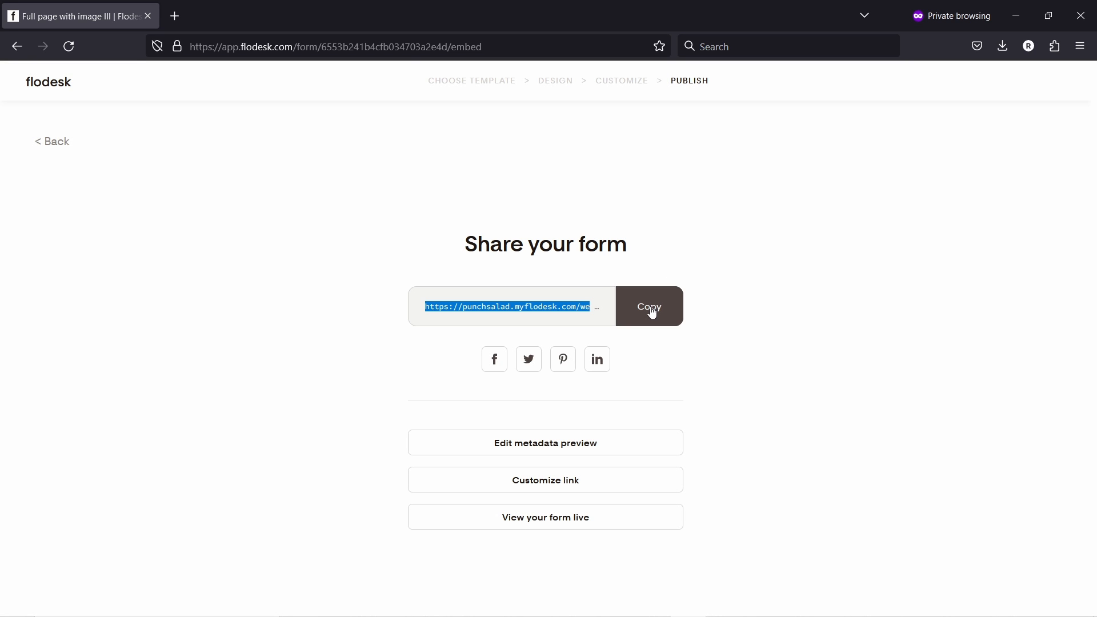
pyautogui.click(175, 18)
pyautogui.hotkey('ctrl', 'v')
pyautogui.press('Return')
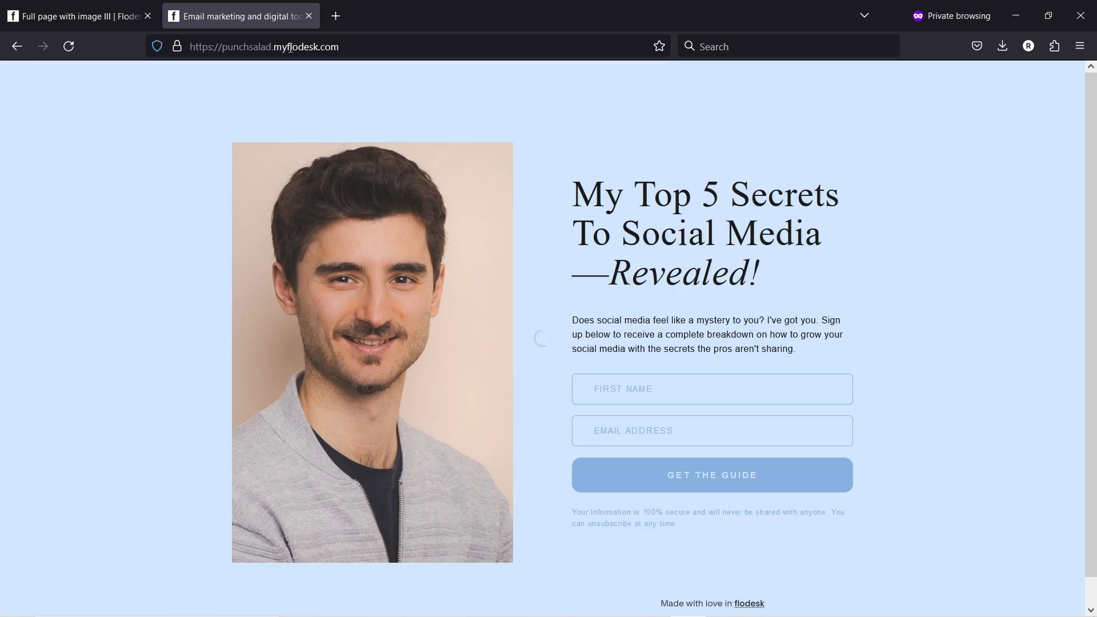
pyautogui.click(333, 41)
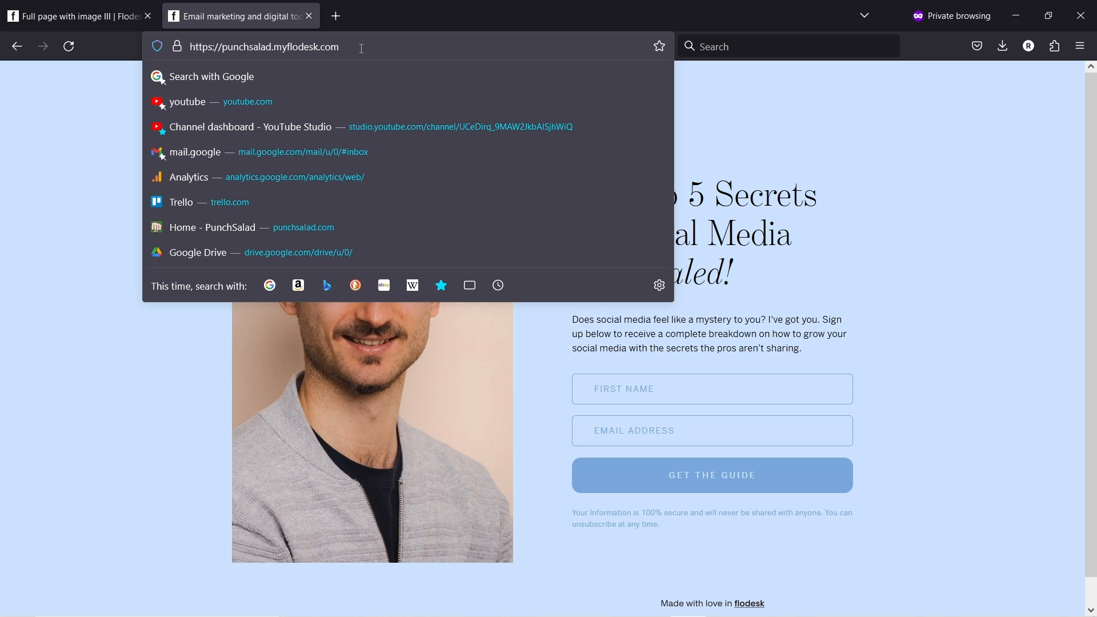
# - Close the live form tab and go back to My forms via the Flodesk logo
pyautogui.click(310, 16)
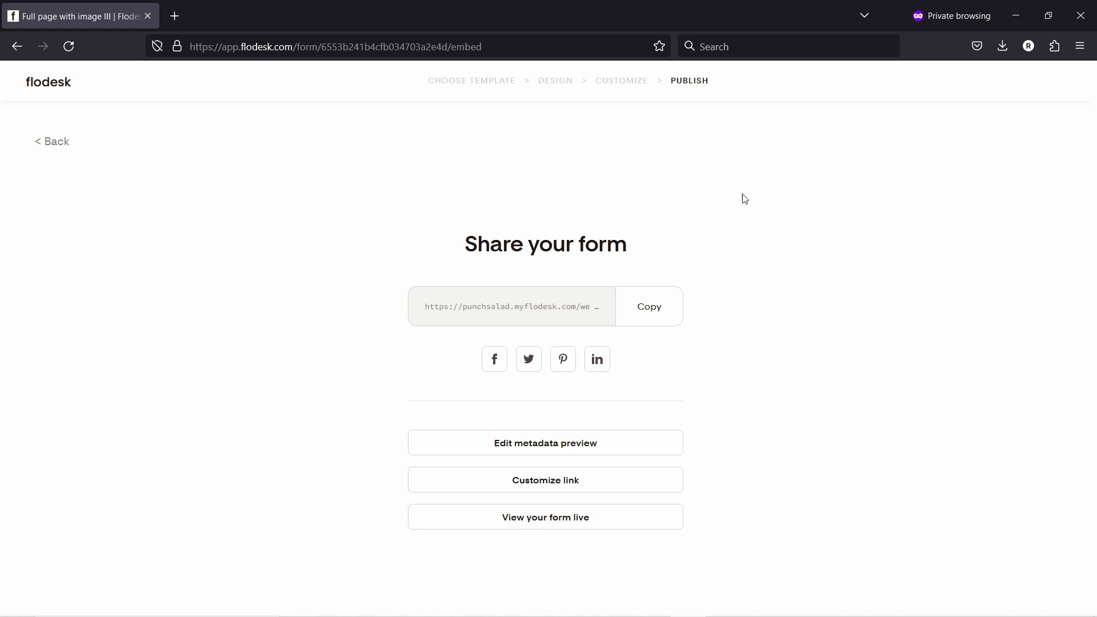
pyautogui.click(43, 85)
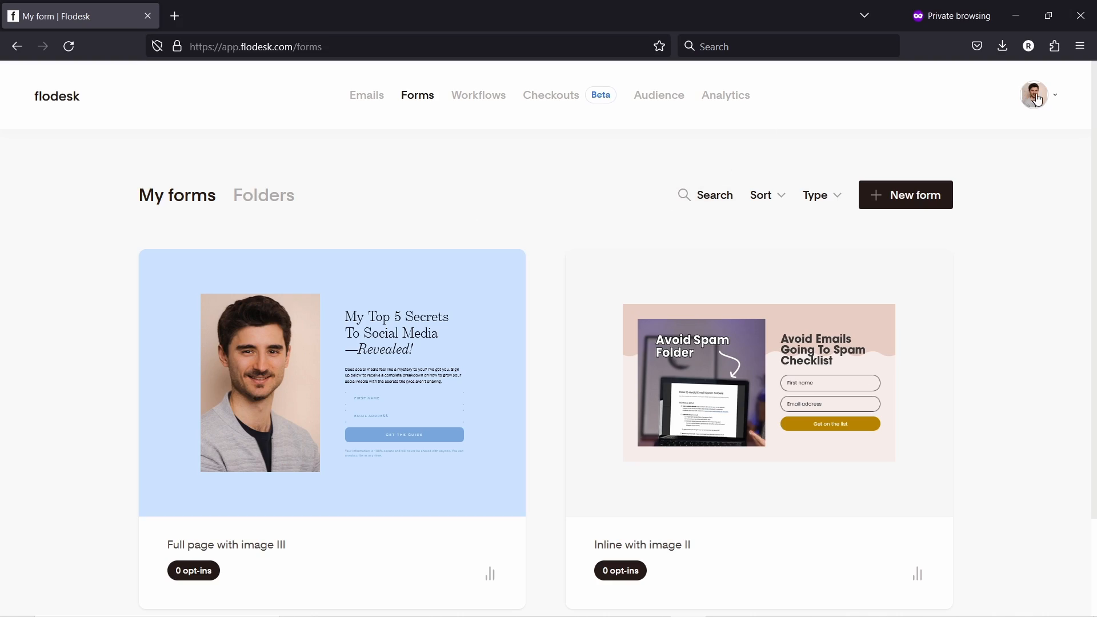
# - Open Domain setup from the account menu and begin verifying punchsalad.com
pyautogui.click(1038, 98)
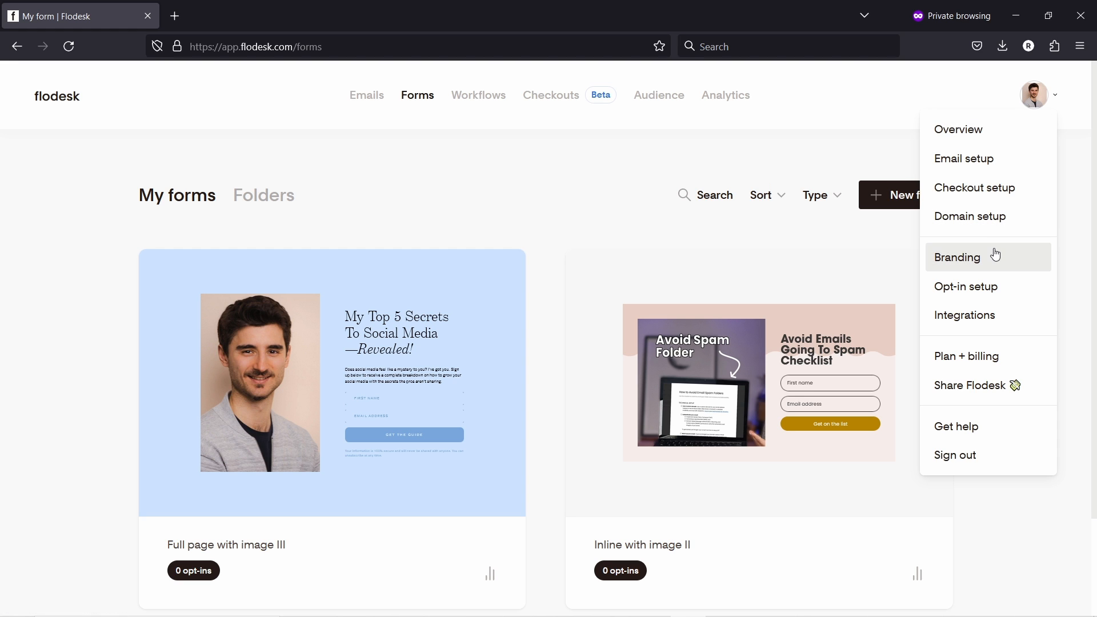
pyautogui.click(988, 221)
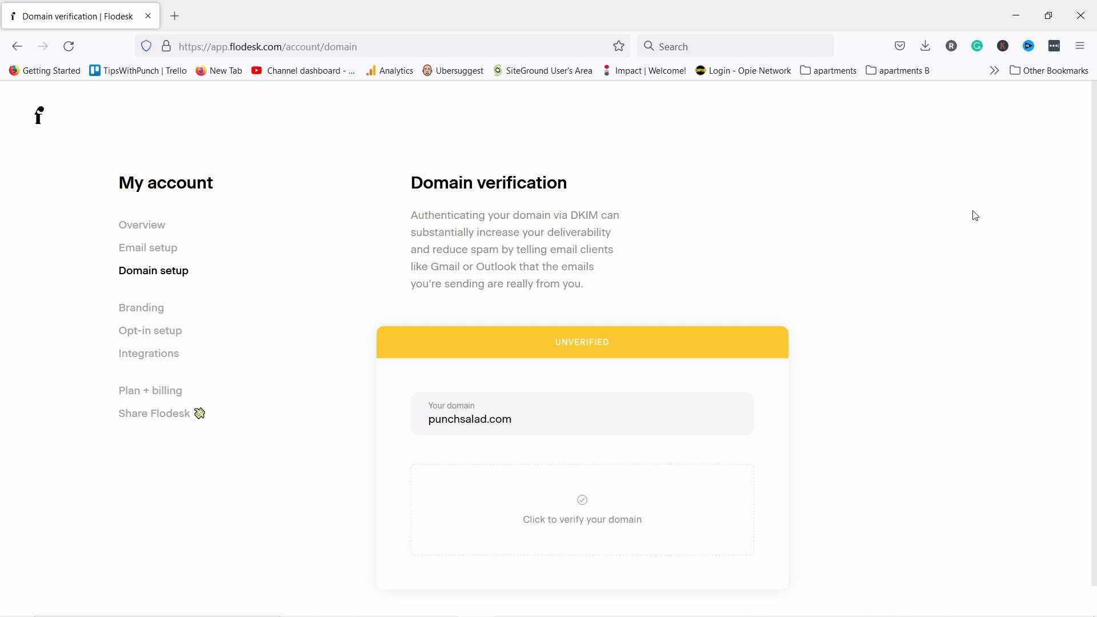
pyautogui.click(593, 501)
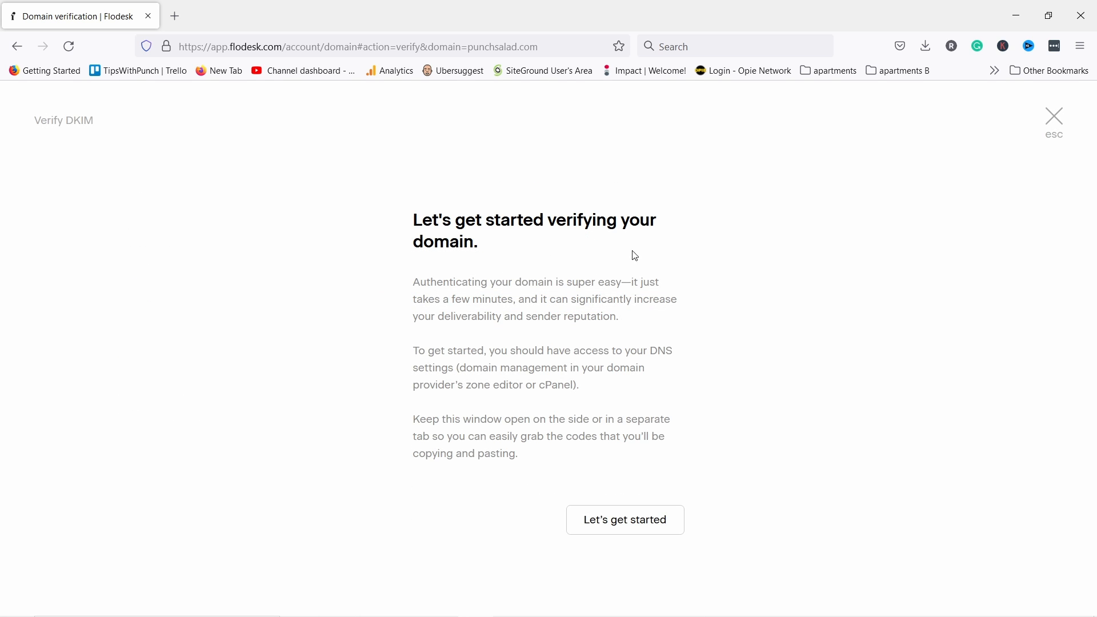
pyautogui.click(625, 523)
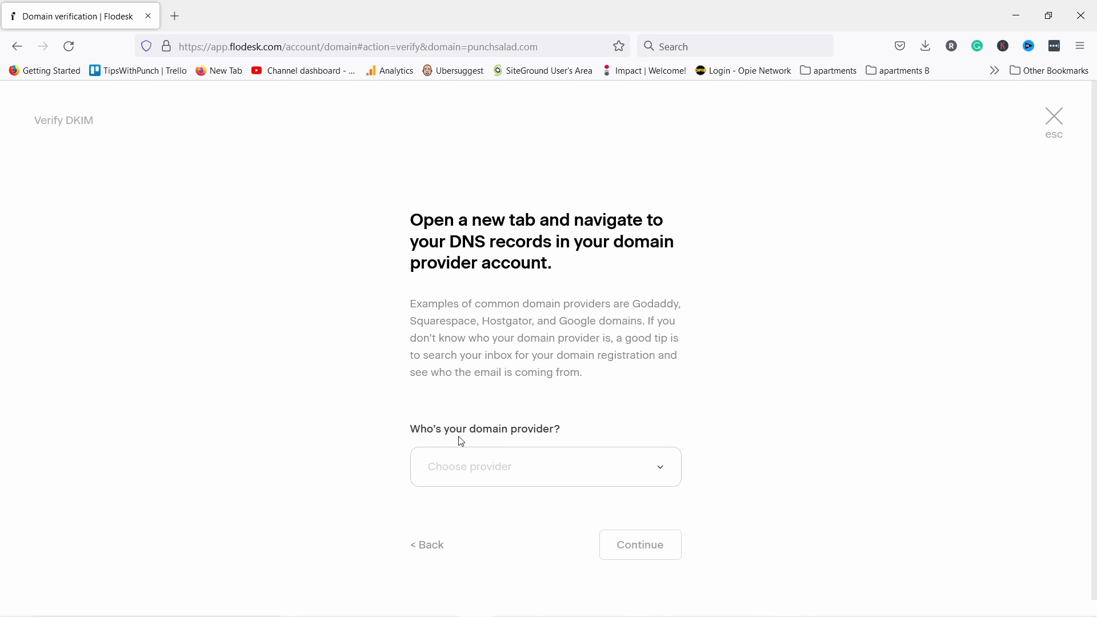
# - Choose Cloudflare as the domain provider to reveal the two CNAME records
pyautogui.scroll(-1, 563, 442)
pyautogui.click(594, 451)
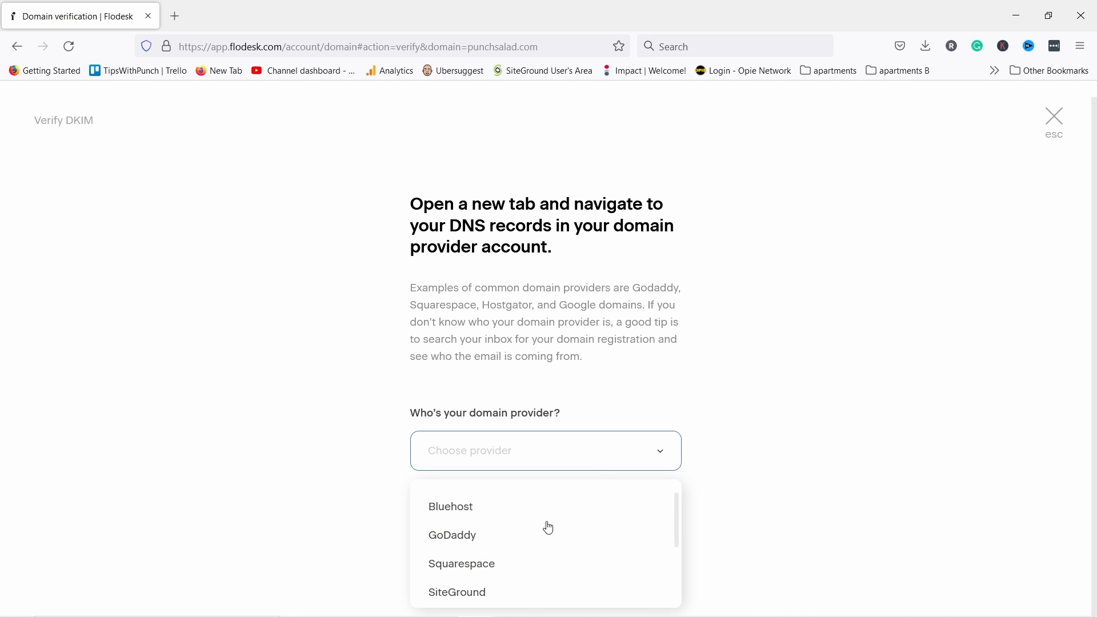
pyautogui.scroll(-3, 529, 534)
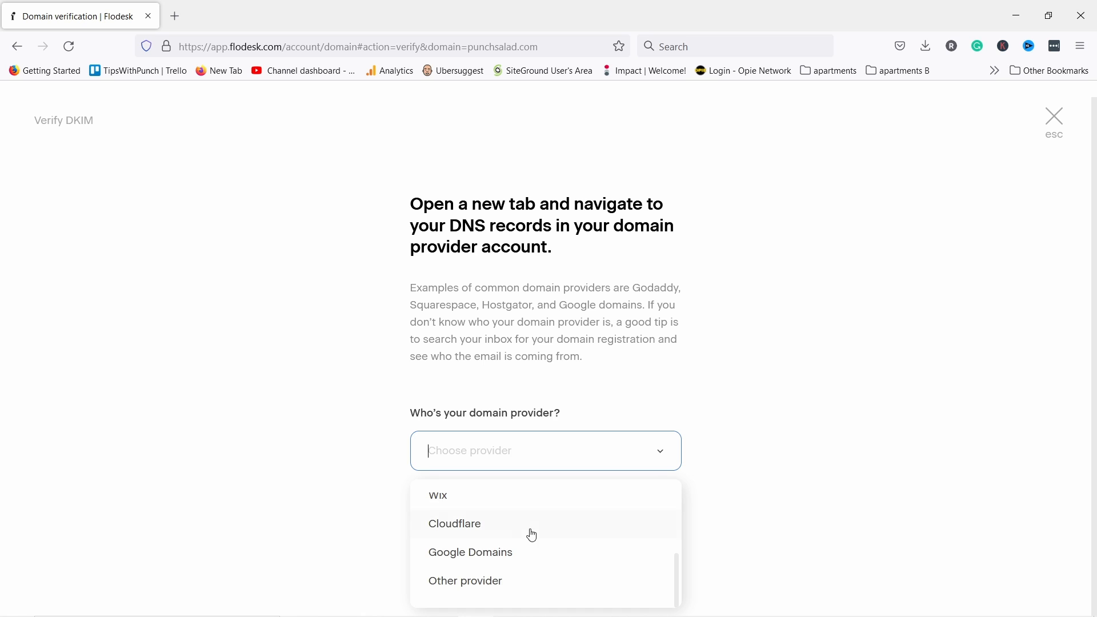
pyautogui.scroll(3, 536, 548)
pyautogui.scroll(-3, 500, 558)
pyautogui.click(455, 527)
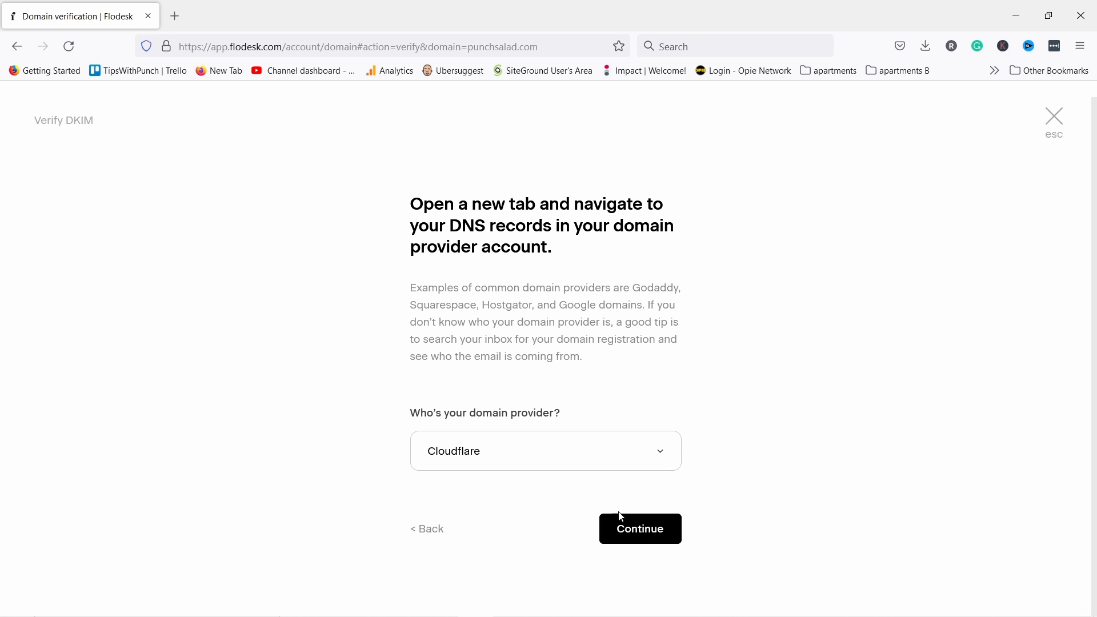
pyautogui.click(636, 536)
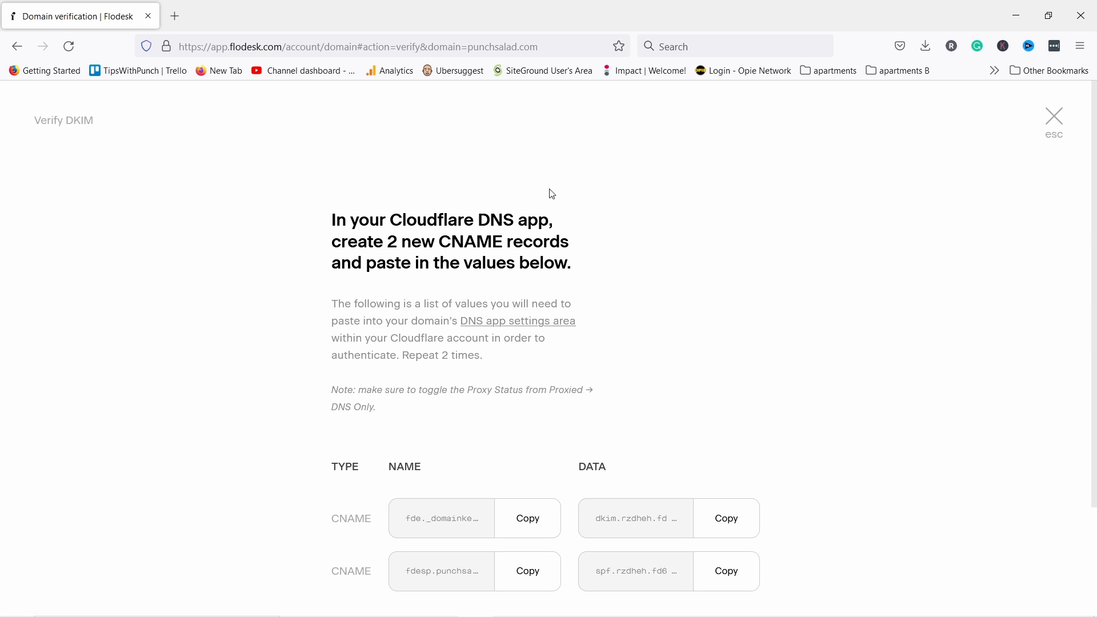
pyautogui.moveTo(478, 218); pyautogui.dragTo(557, 236)
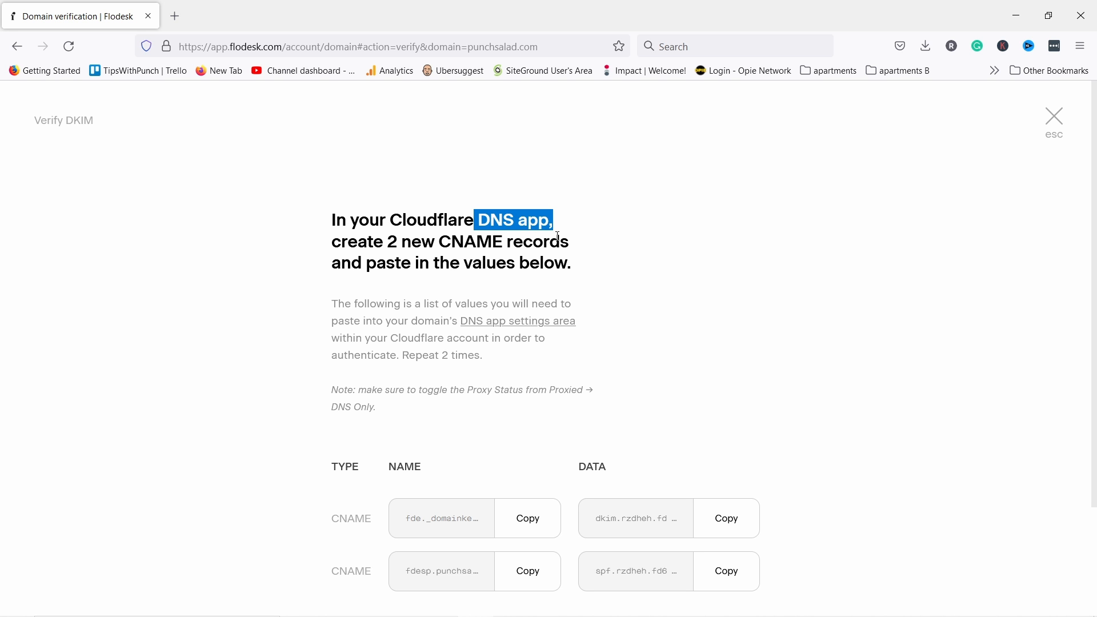
pyautogui.scroll(-1, 575, 338)
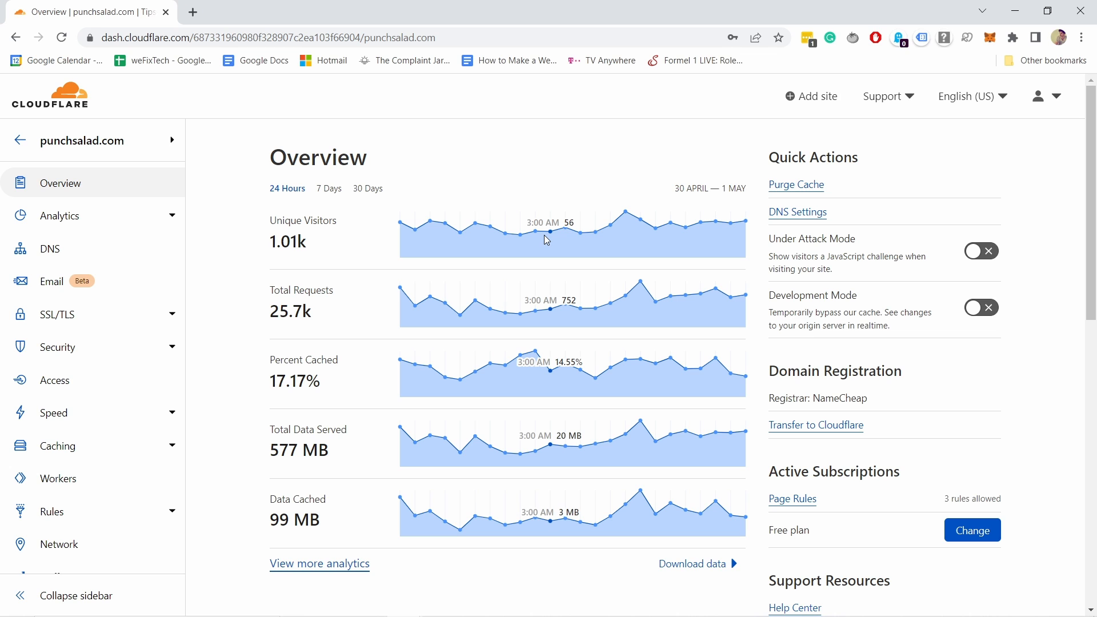
# - Open befittyblog.com's Advanced DNS settings and add a new host record
pyautogui.click(49, 252)
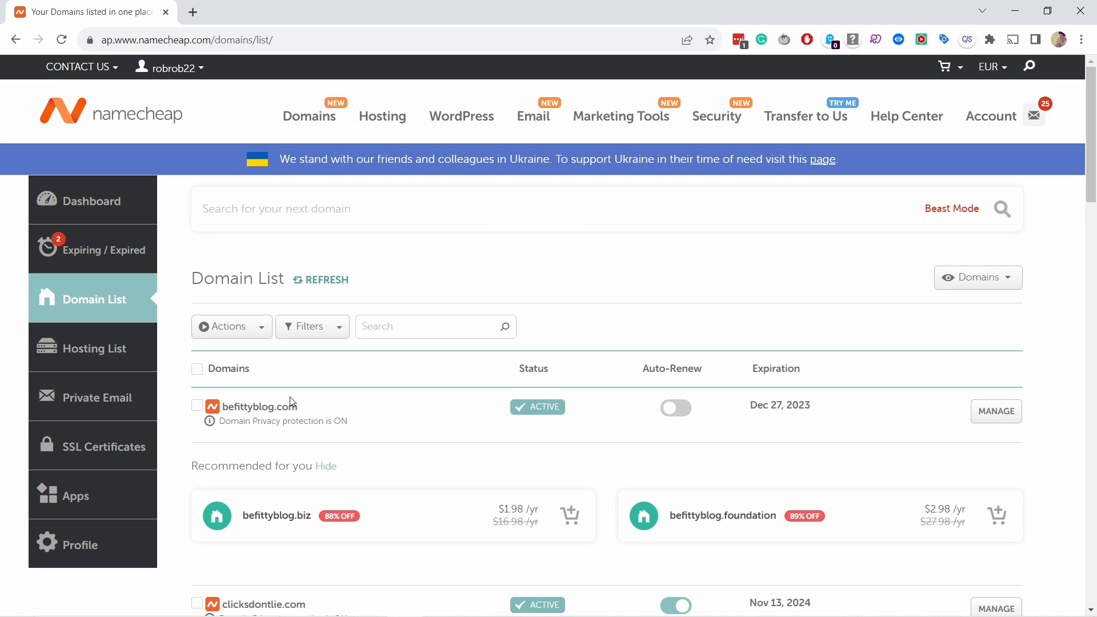
pyautogui.click(994, 414)
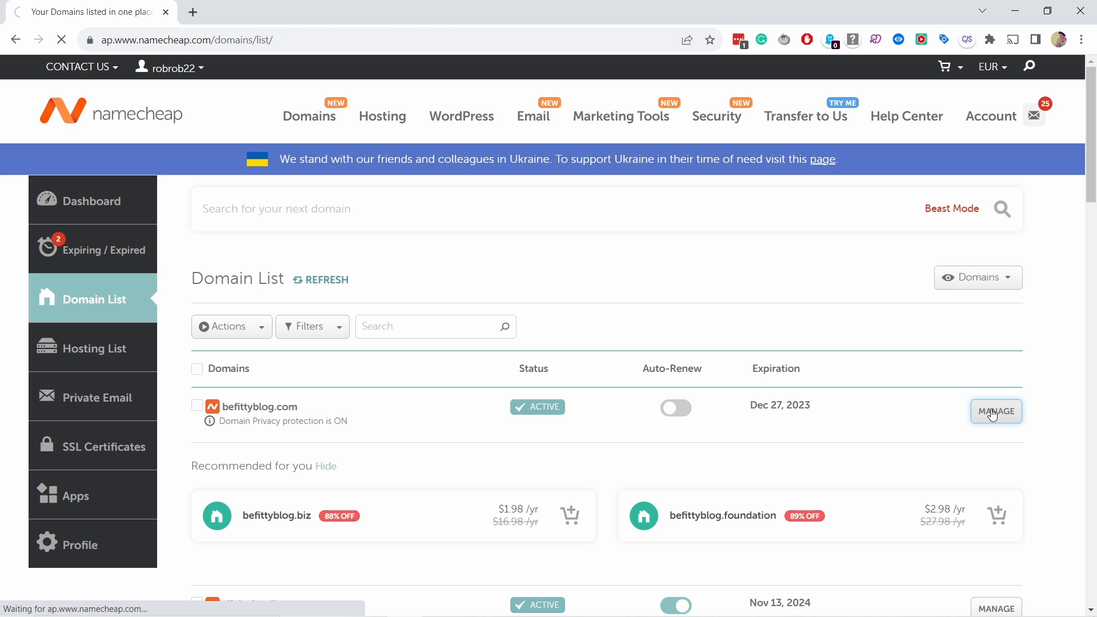
pyautogui.scroll(-2, 533, 425)
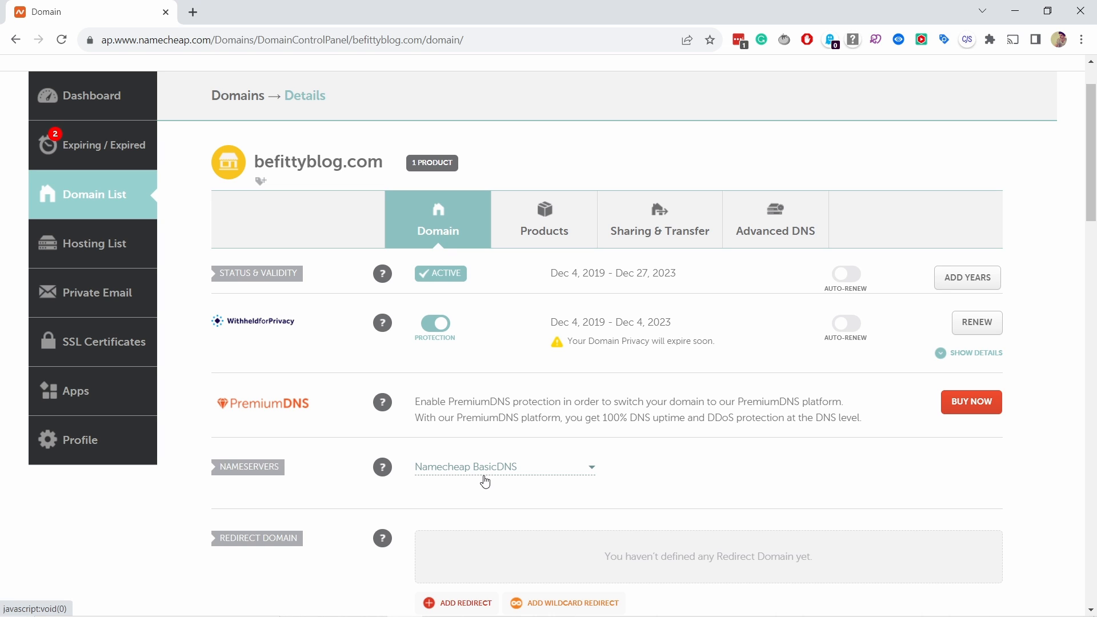
pyautogui.click(774, 239)
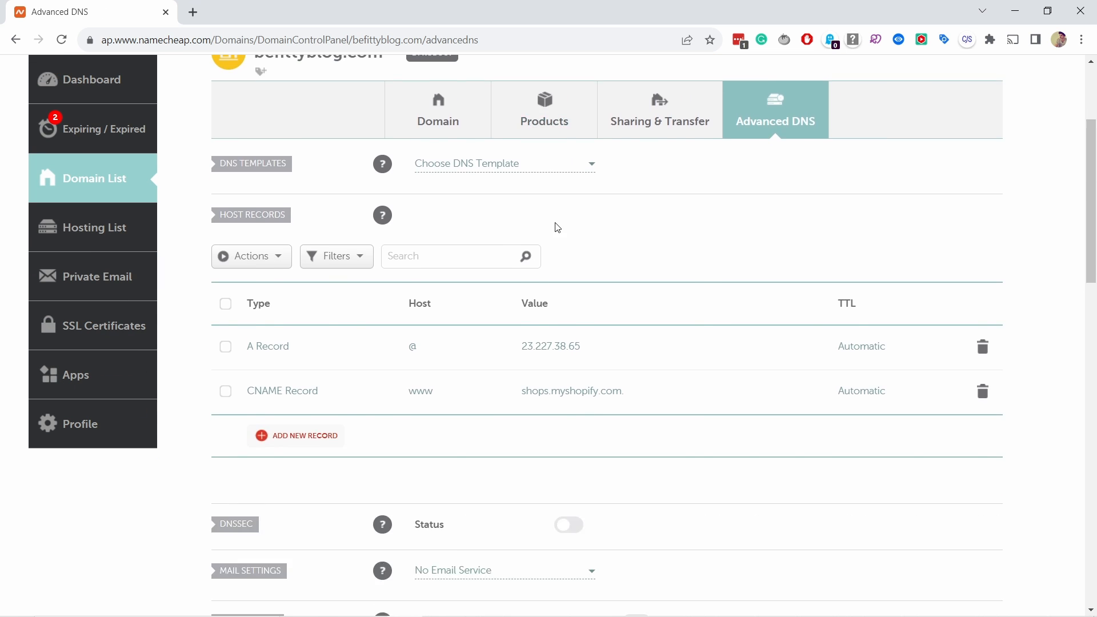
pyautogui.scroll(-2, 557, 227)
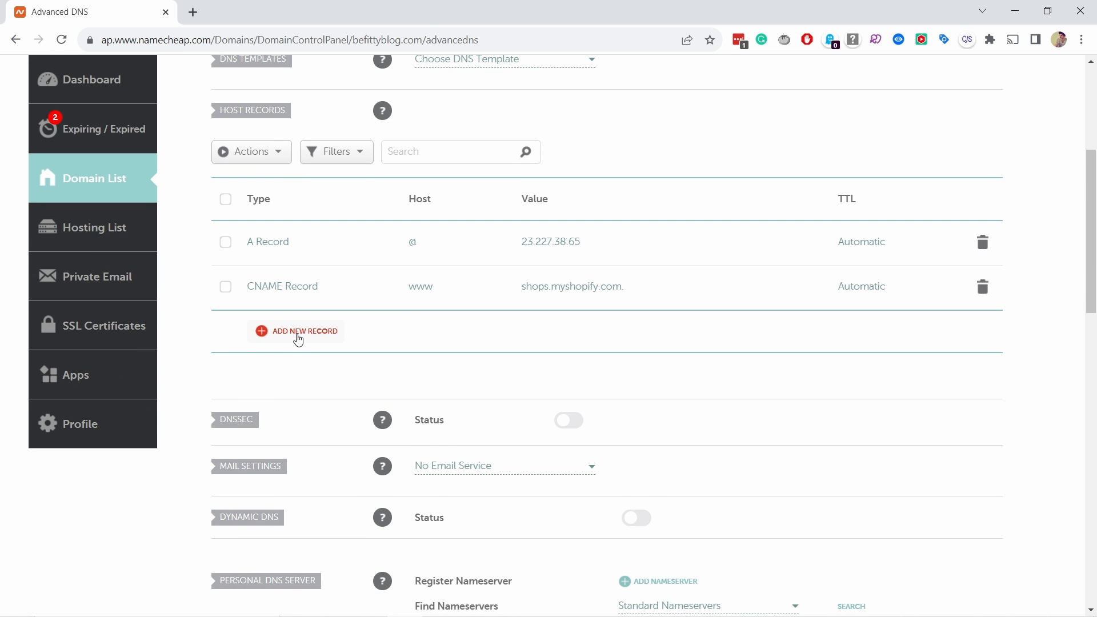
pyautogui.click(298, 337)
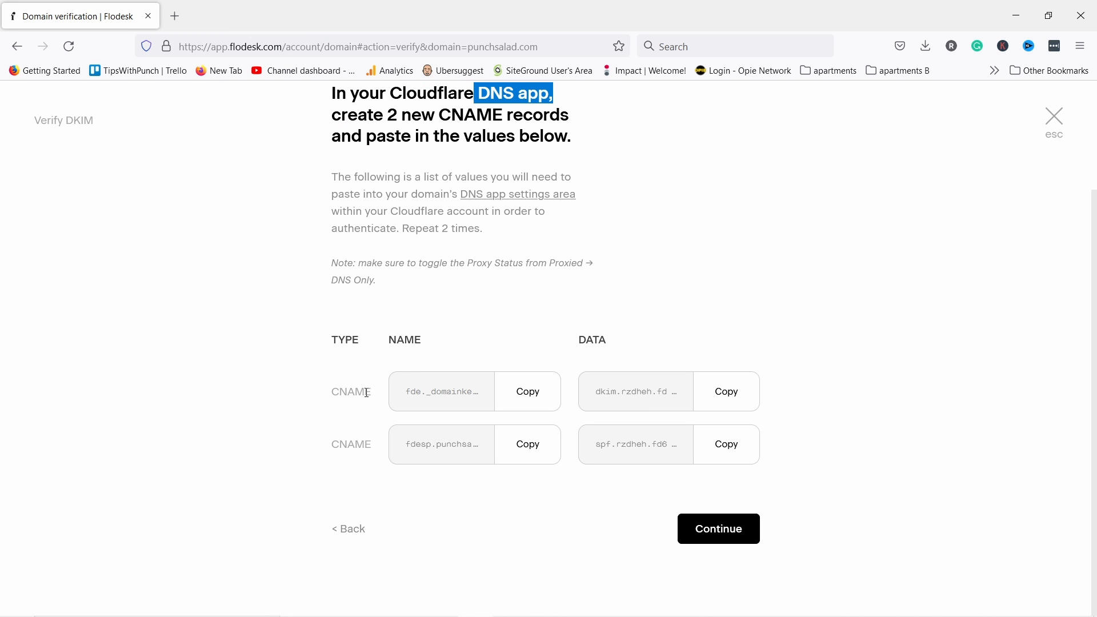
# - Start a new CNAME record in Cloudflare named fde._domainkey.punchsalad.com
pyautogui.click(530, 400)
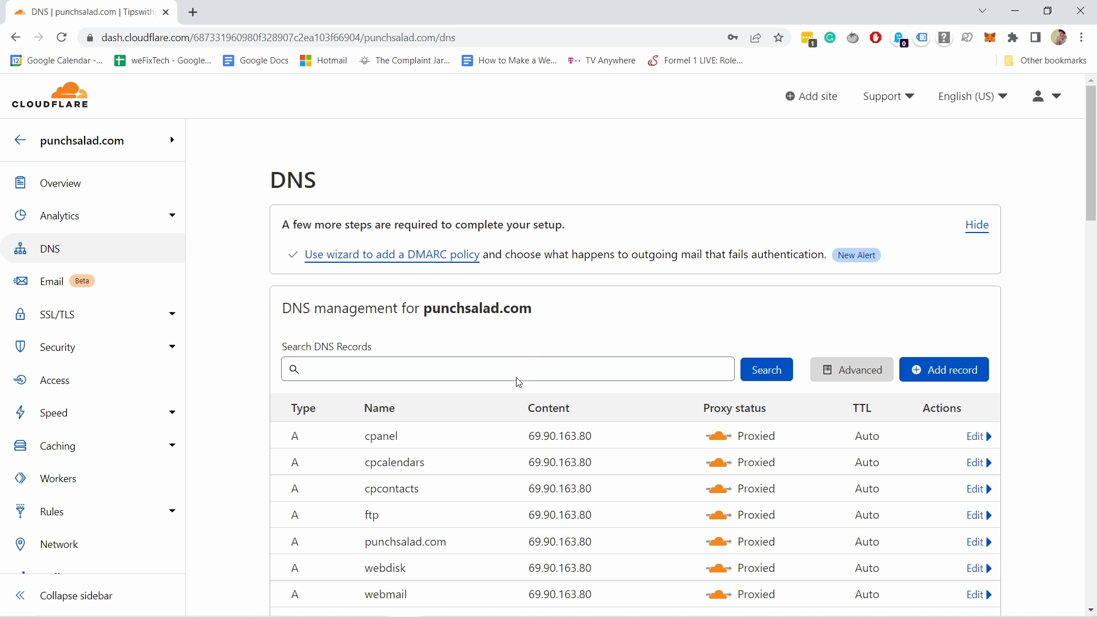
pyautogui.scroll(-1, 552, 320)
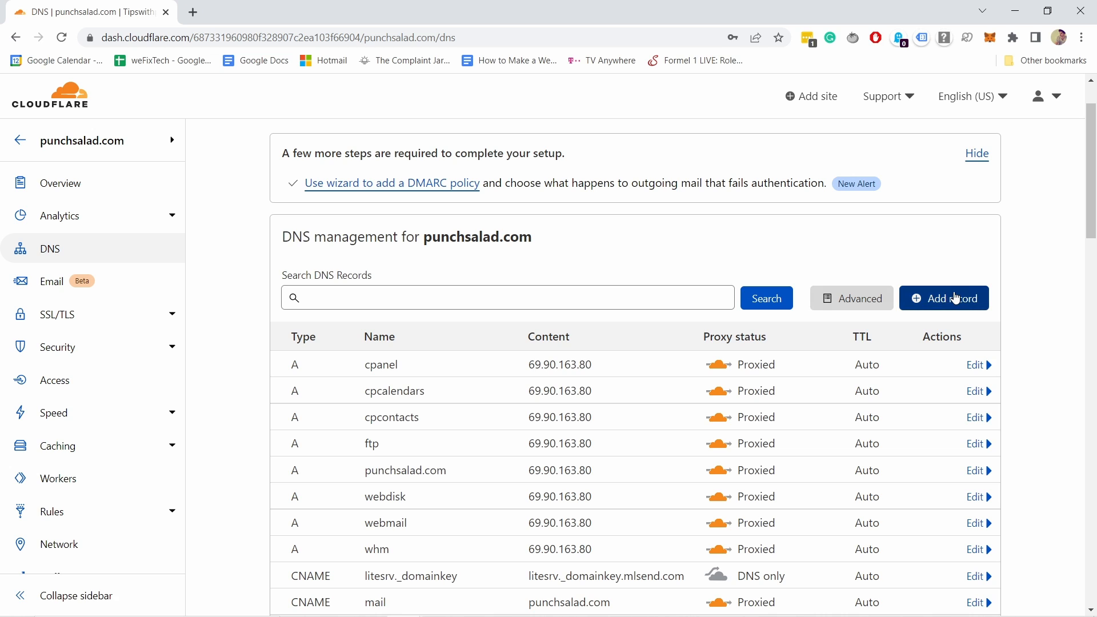
pyautogui.click(933, 295)
pyautogui.click(336, 389)
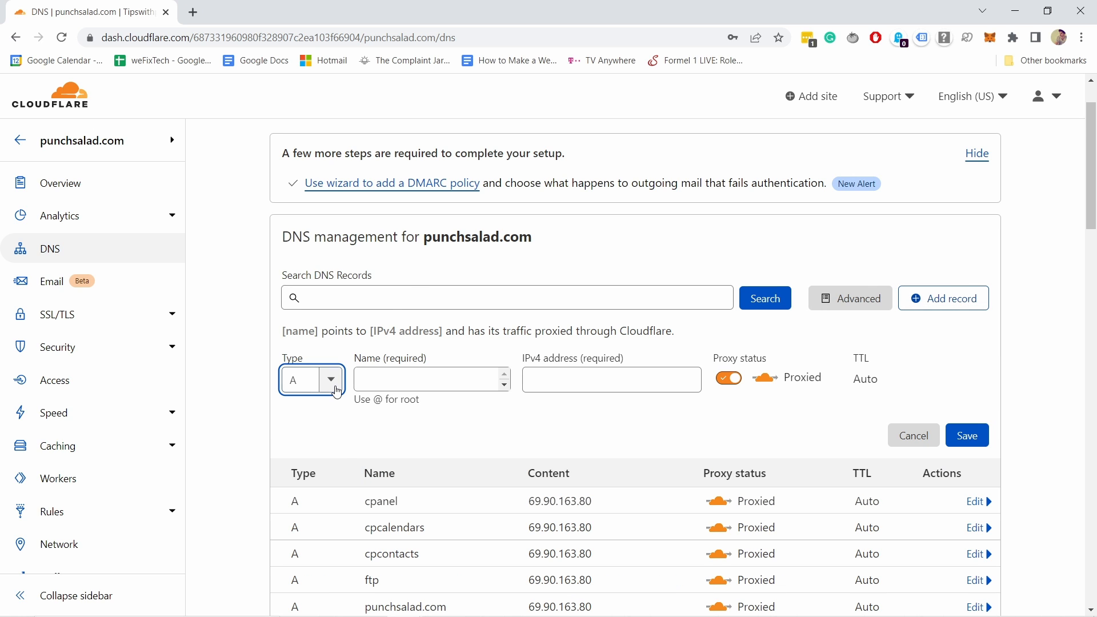
pyautogui.click(336, 390)
pyautogui.scroll(-2, 308, 448)
pyautogui.scroll(1, 308, 448)
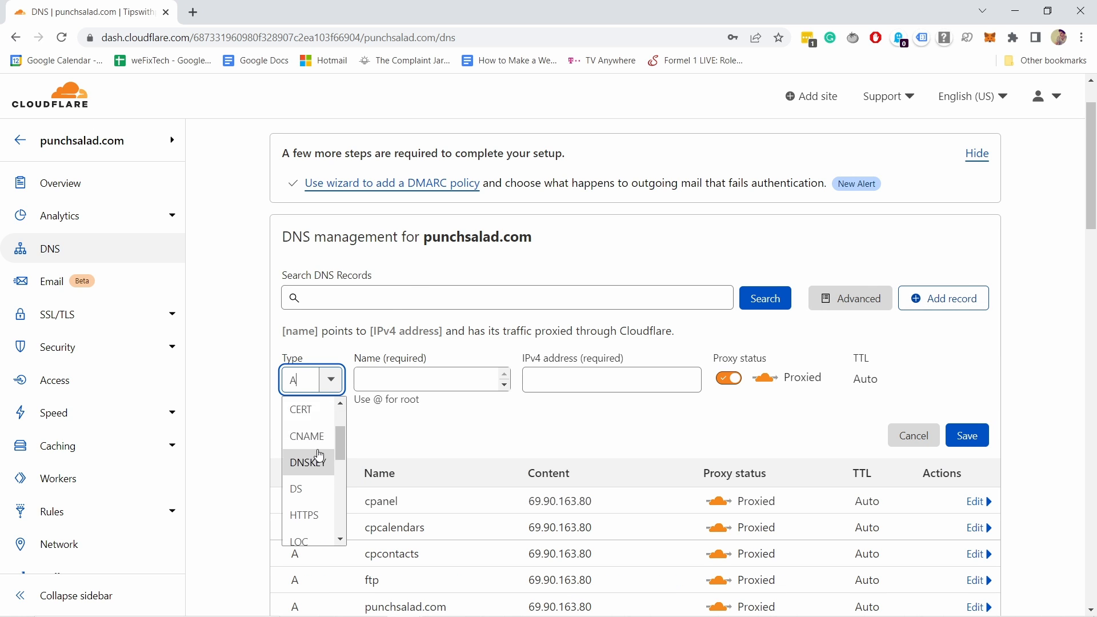
pyautogui.click(308, 445)
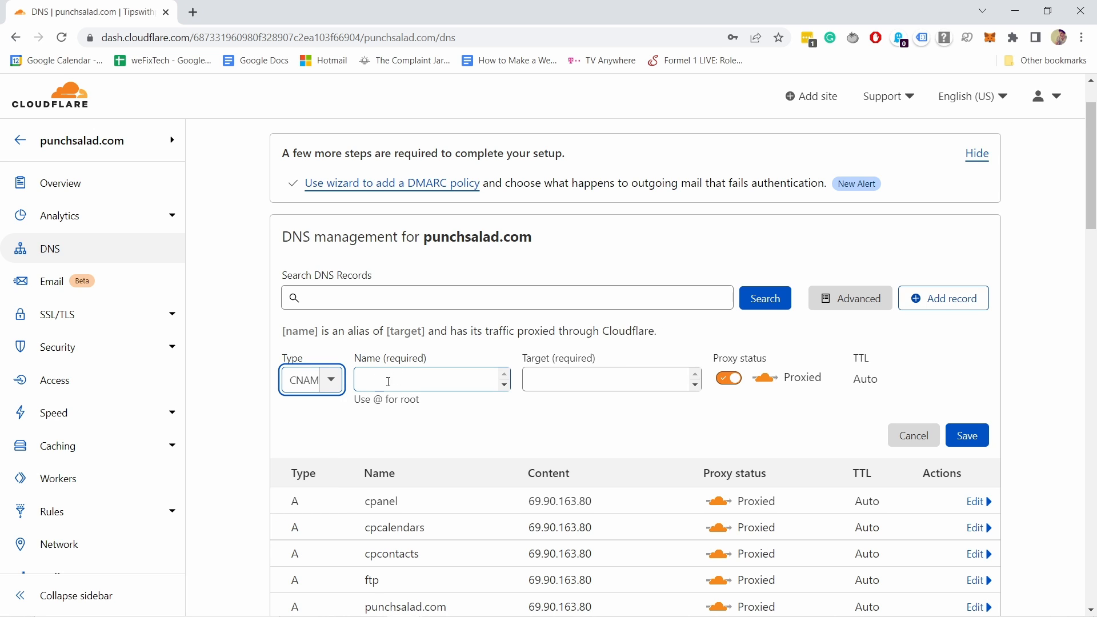
pyautogui.click(385, 379)
pyautogui.hotkey('ctrl', 'v')
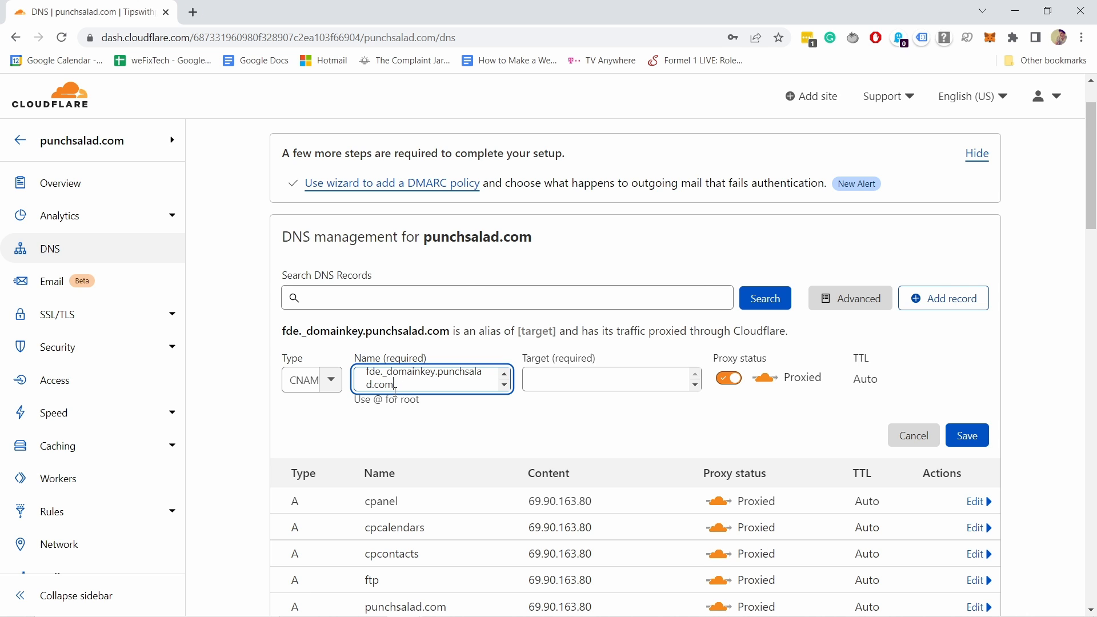
# - Point it to dkim.rzdheh.fd68.fdske.com, set it to DNS only, and save
pyautogui.hotkey('alt', 'Tab')
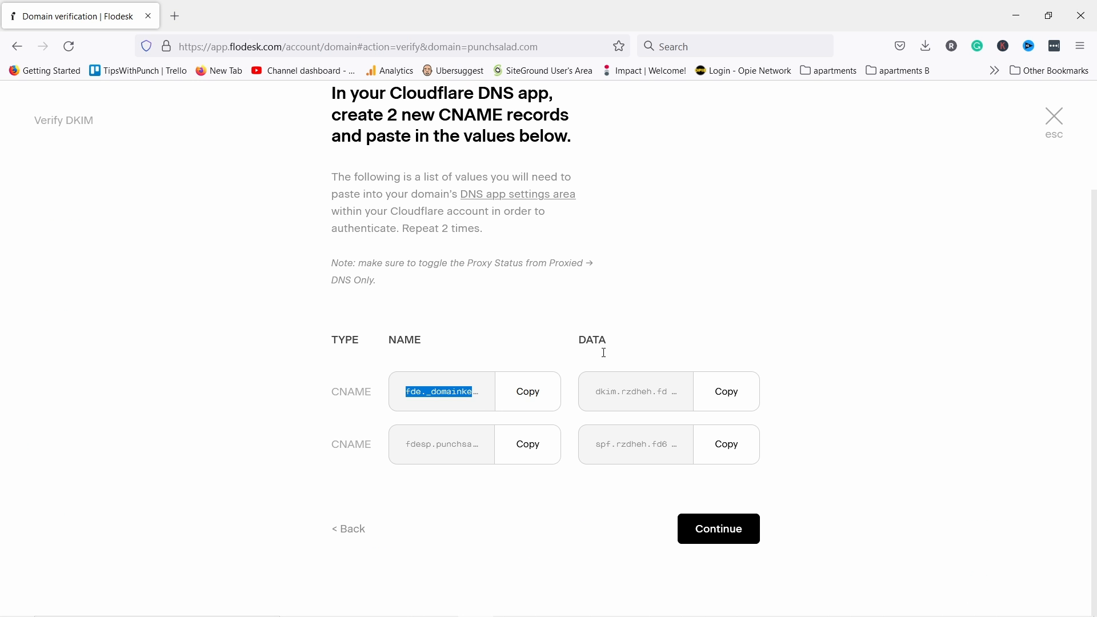
pyautogui.click(728, 392)
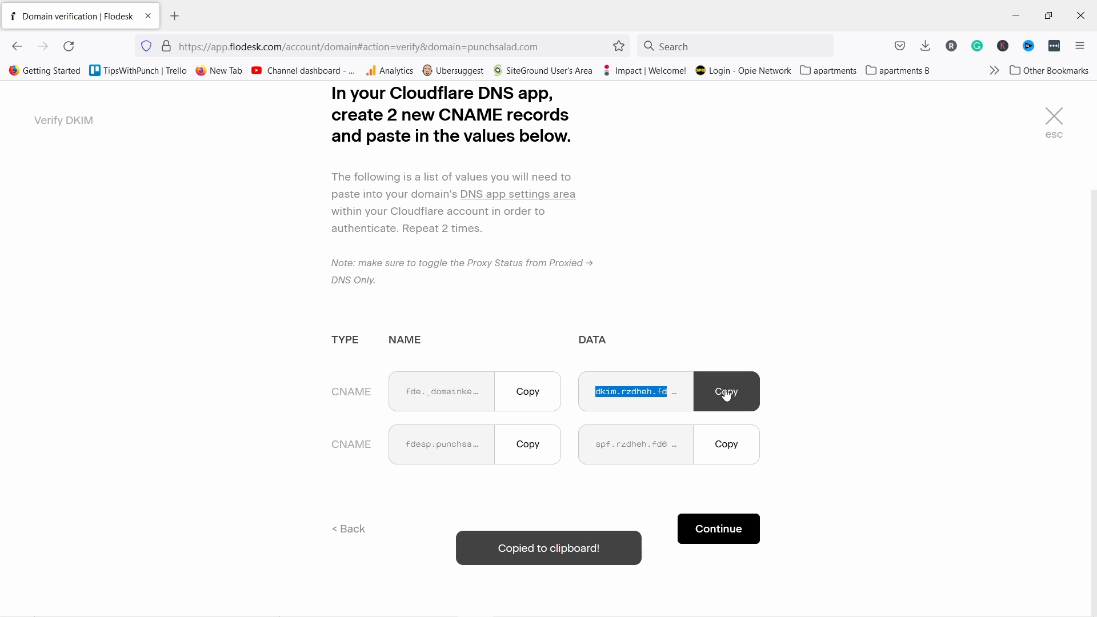
pyautogui.hotkey('alt', 'Tab')
pyautogui.click(563, 376)
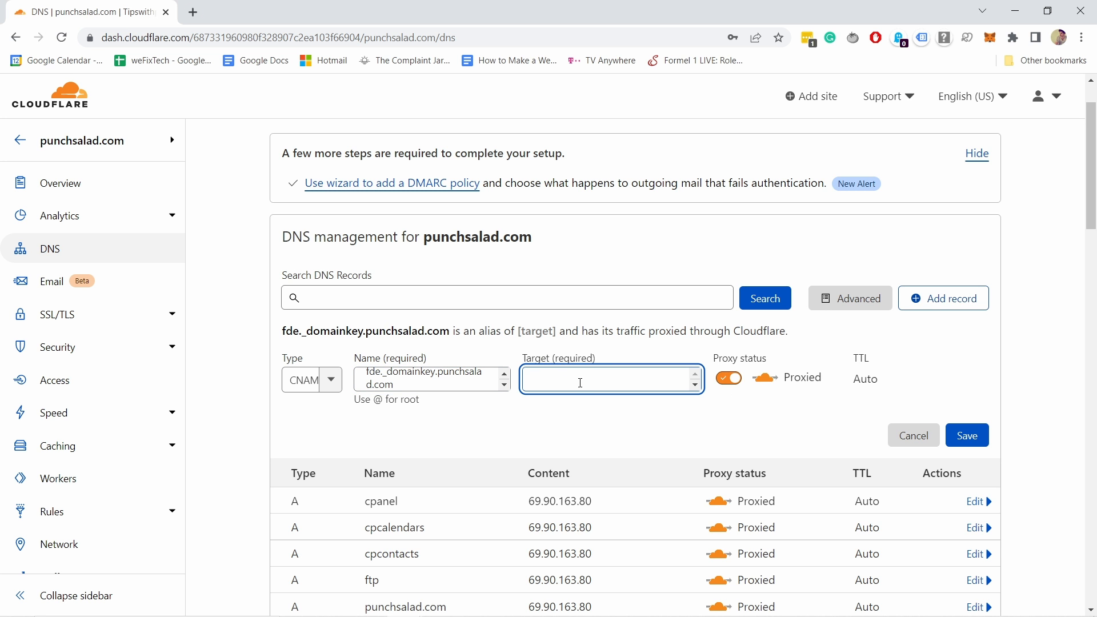
pyautogui.hotkey('ctrl', 'v')
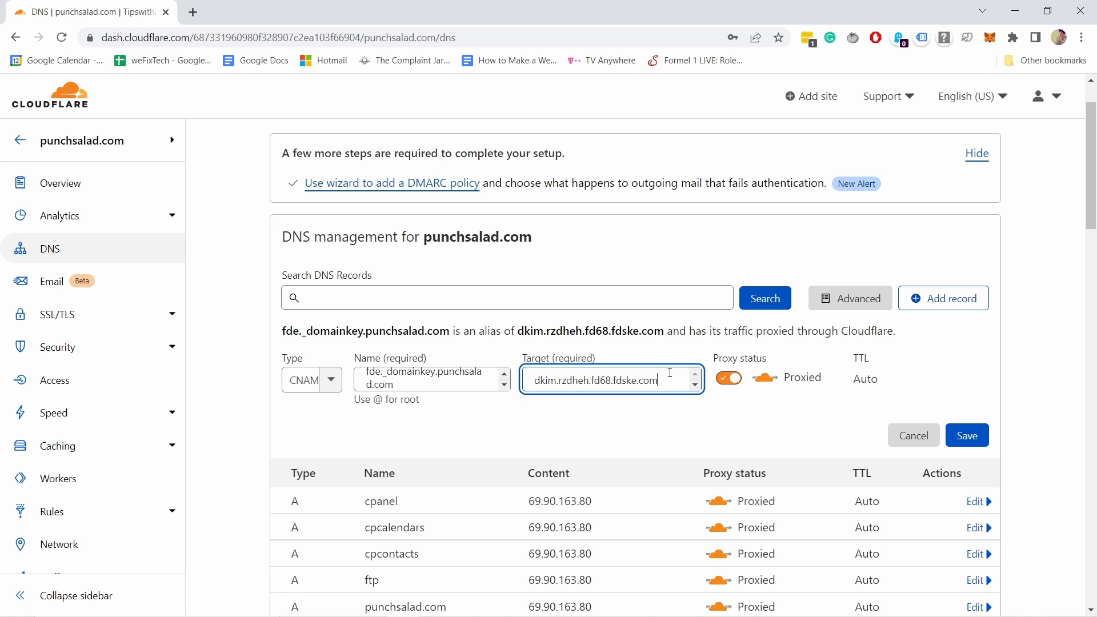
pyautogui.click(732, 381)
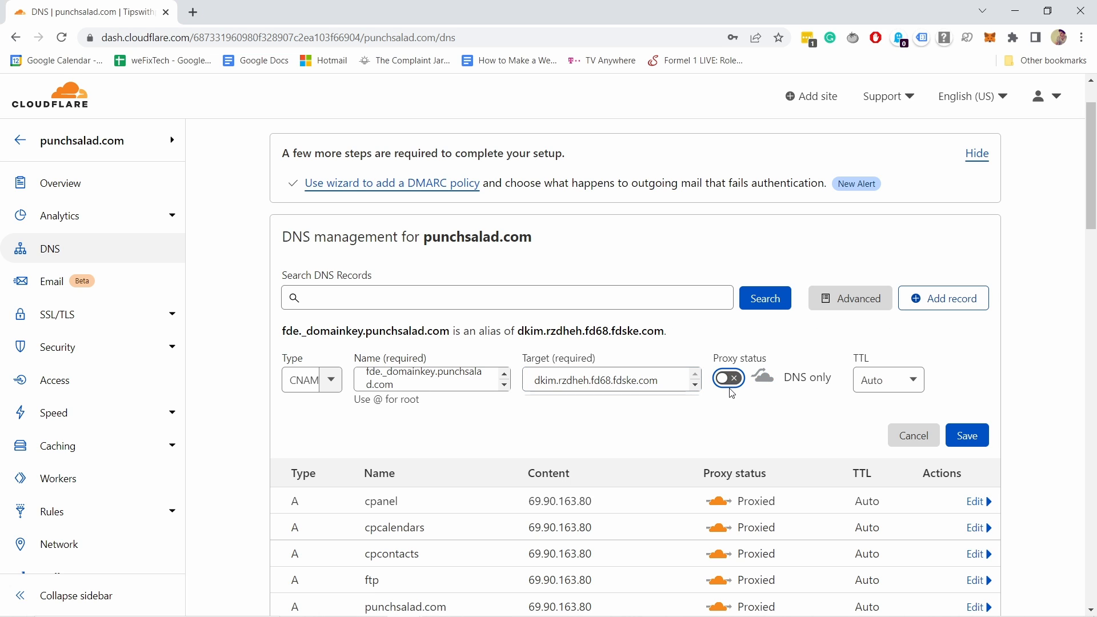
pyautogui.click(972, 445)
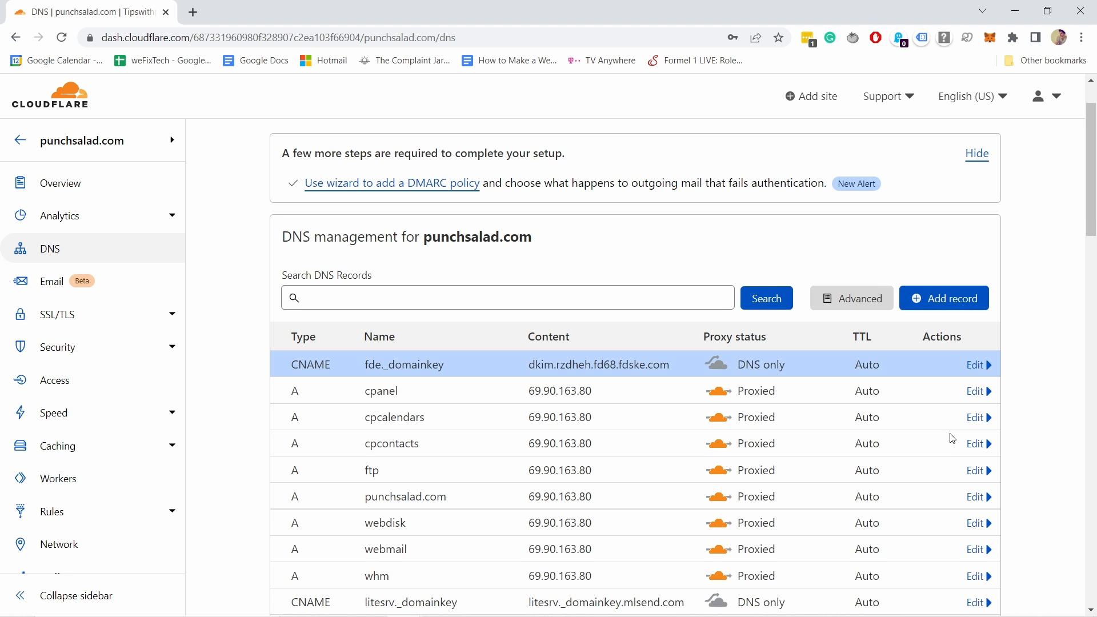
# - Add another CNAME record named fdesp.punchsalad.com
pyautogui.click(935, 308)
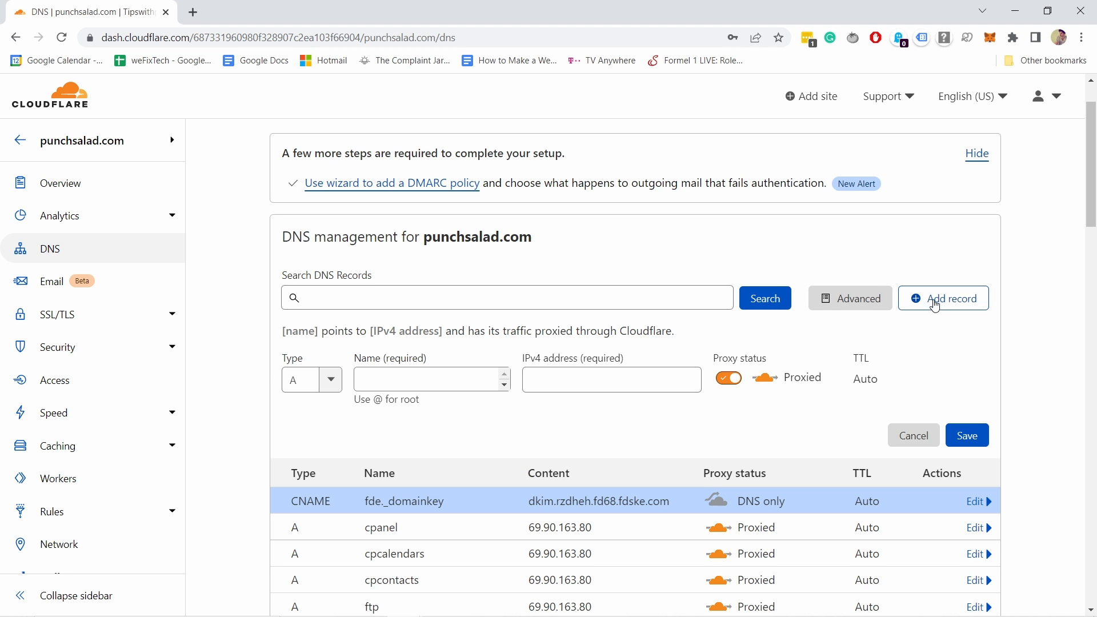
pyautogui.click(338, 384)
pyautogui.click(338, 384)
pyautogui.scroll(-2, 311, 457)
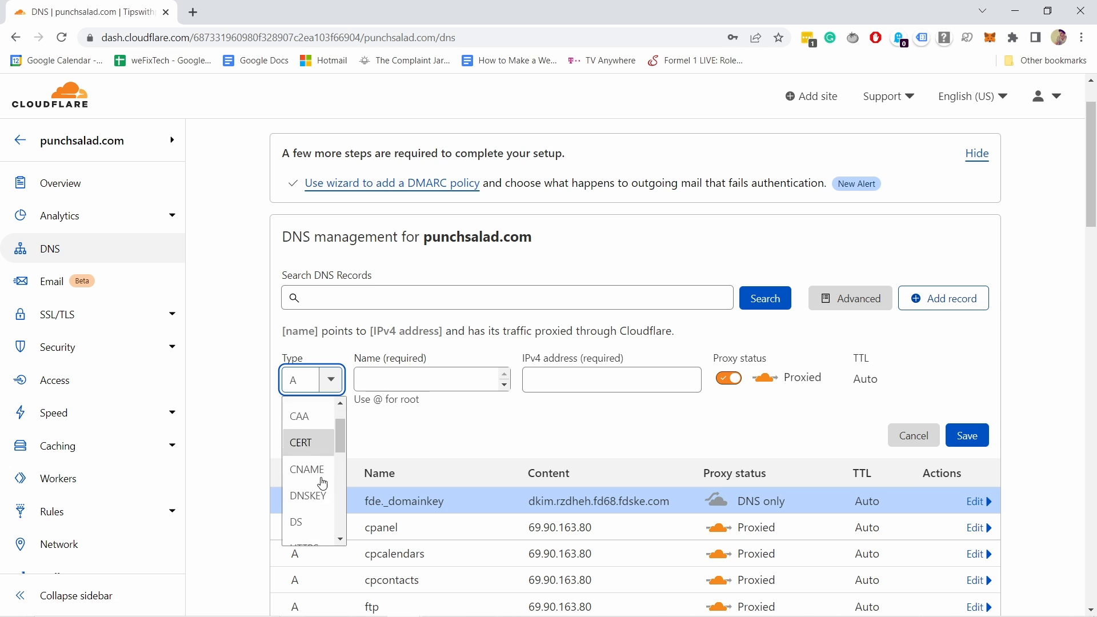
pyautogui.click(309, 449)
pyautogui.hotkey('alt', 'Tab')
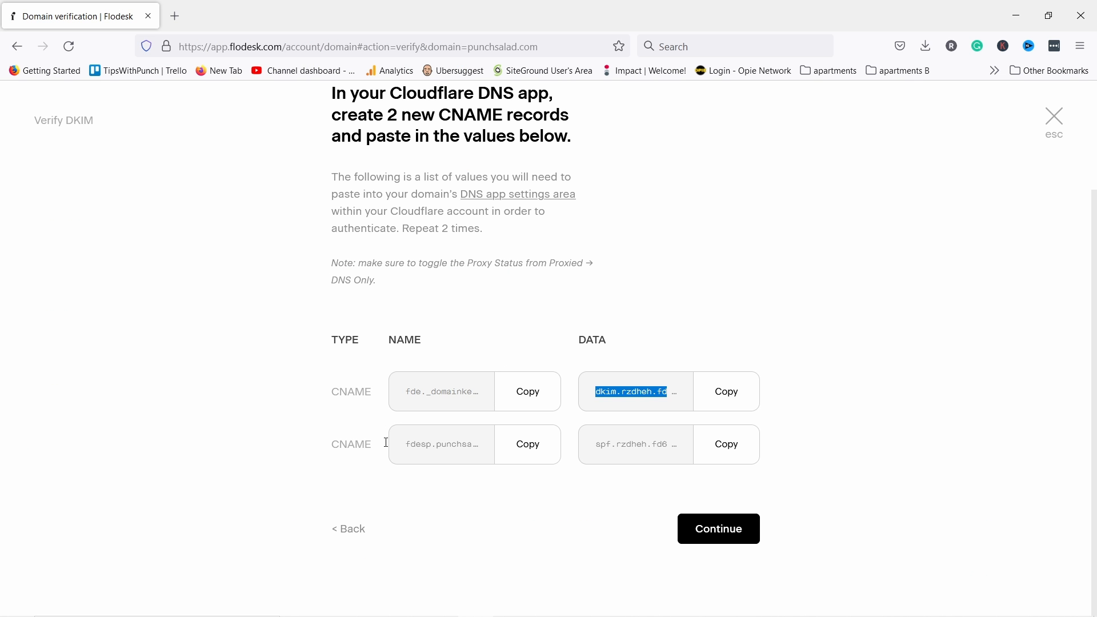
pyautogui.click(513, 455)
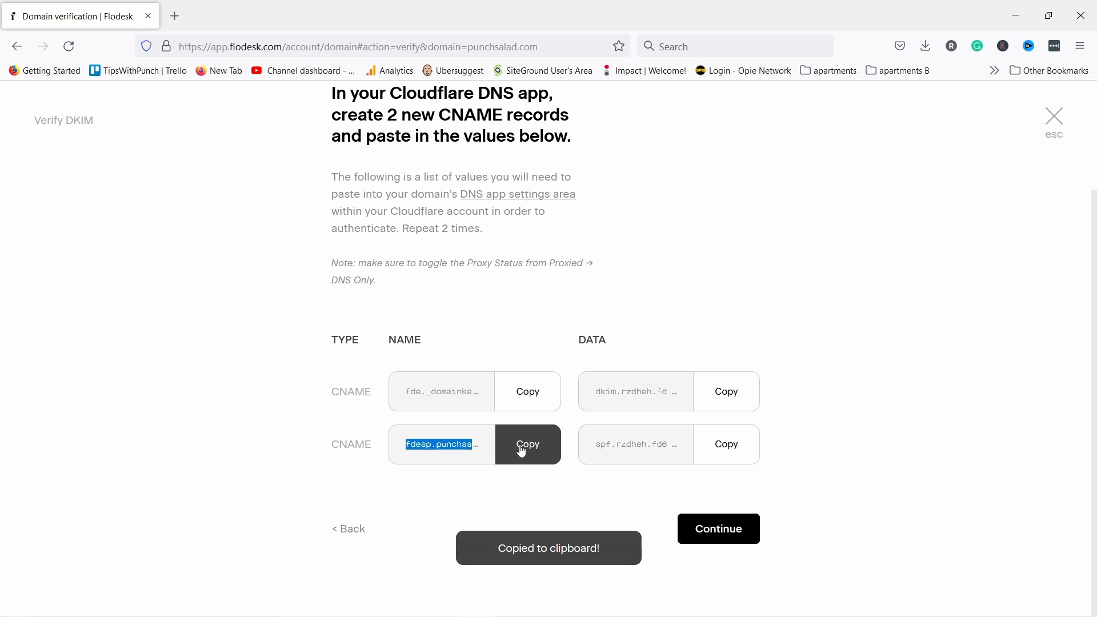
pyautogui.hotkey('alt', 'Tab')
pyautogui.click(362, 374)
pyautogui.hotkey('ctrl', 'v')
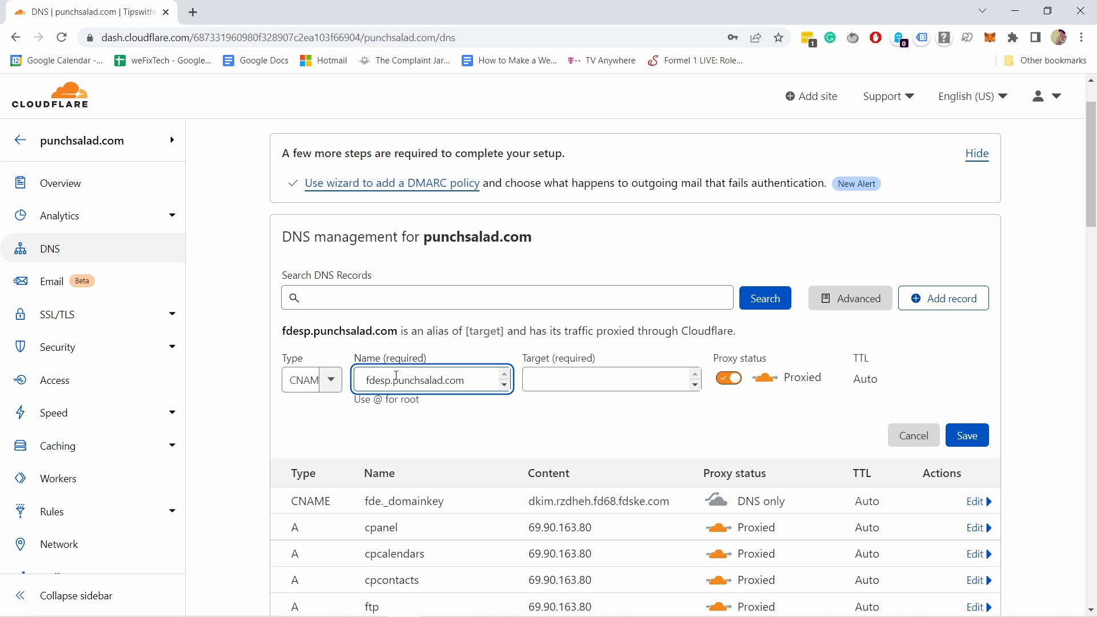
# - Target it to spf.rzdheh.fd68.fdske.com, set DNS only, and save
pyautogui.hotkey('alt', 'Tab')
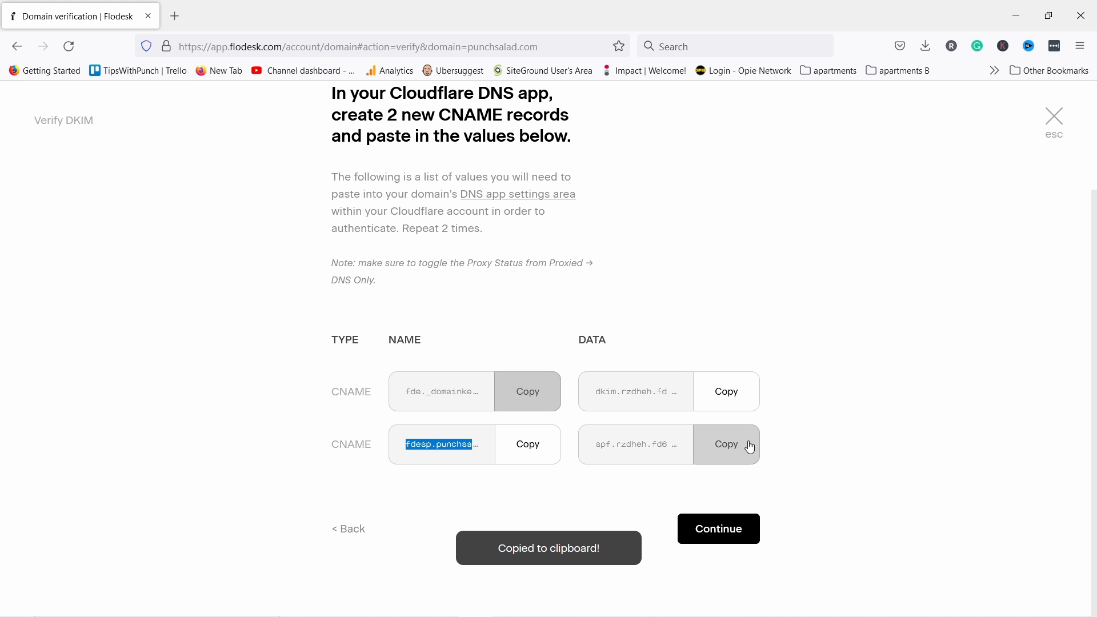
pyautogui.click(751, 448)
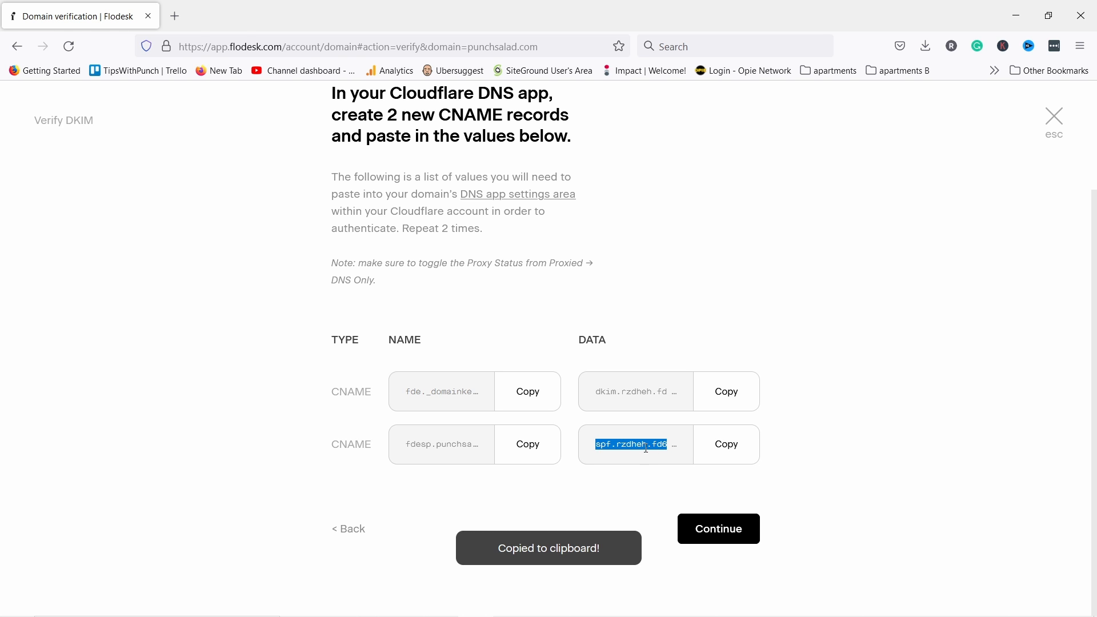
pyautogui.hotkey('alt', 'Tab')
pyautogui.click(557, 384)
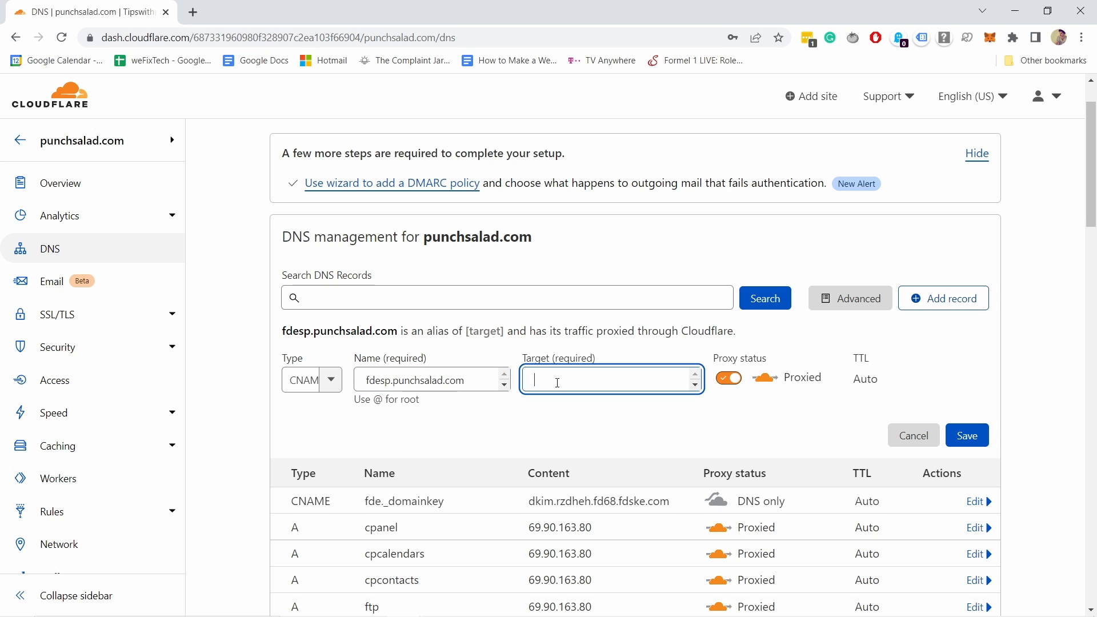
pyautogui.hotkey('ctrl', 'v')
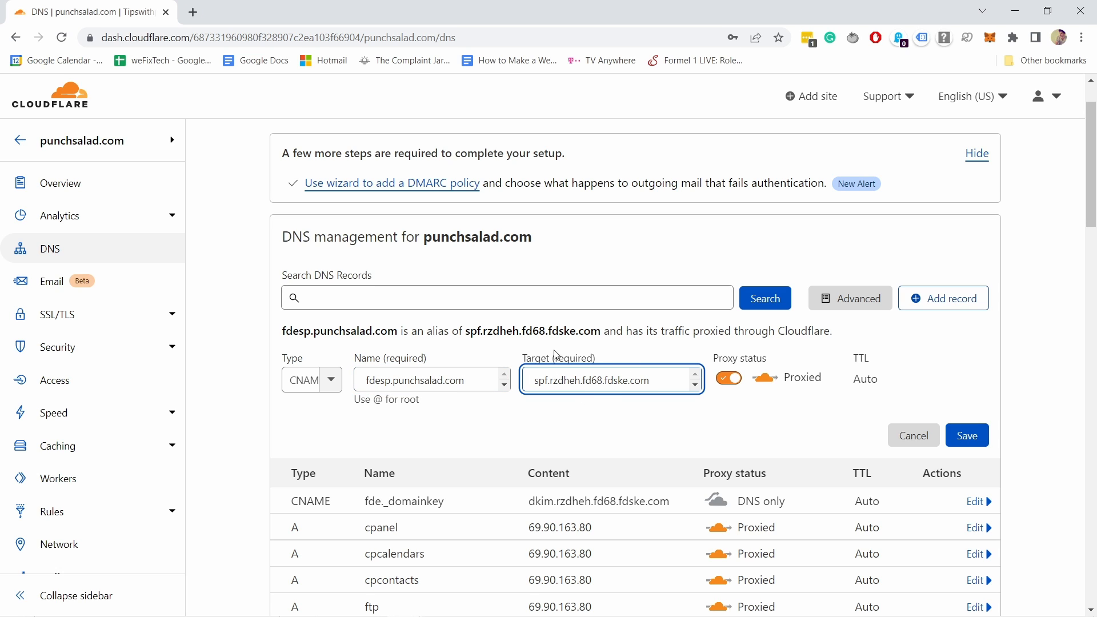
pyautogui.click(730, 383)
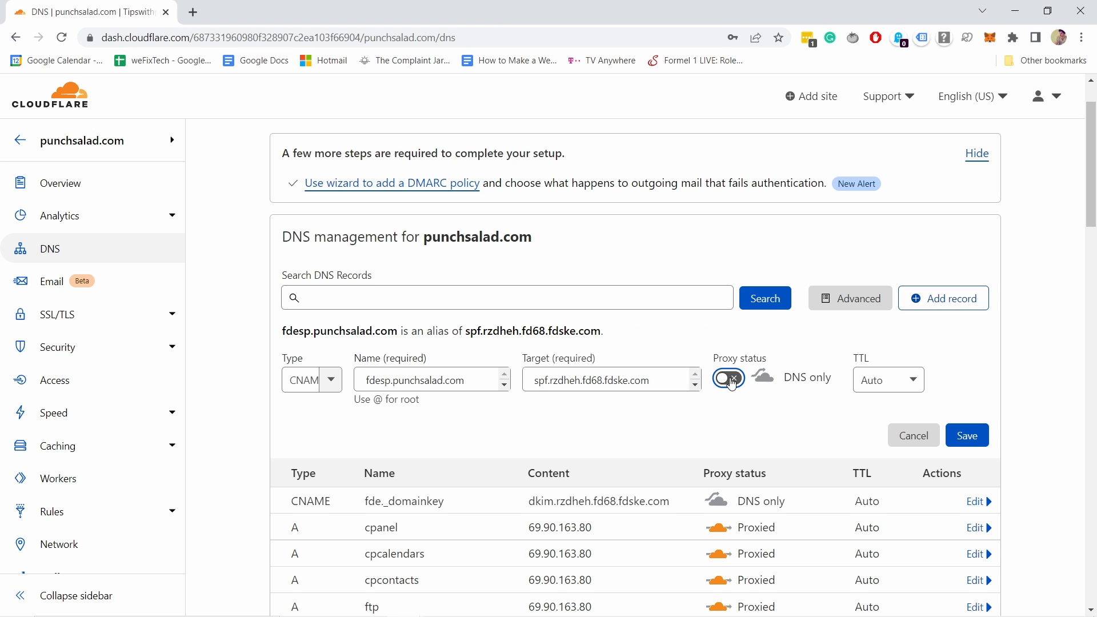
pyautogui.click(963, 434)
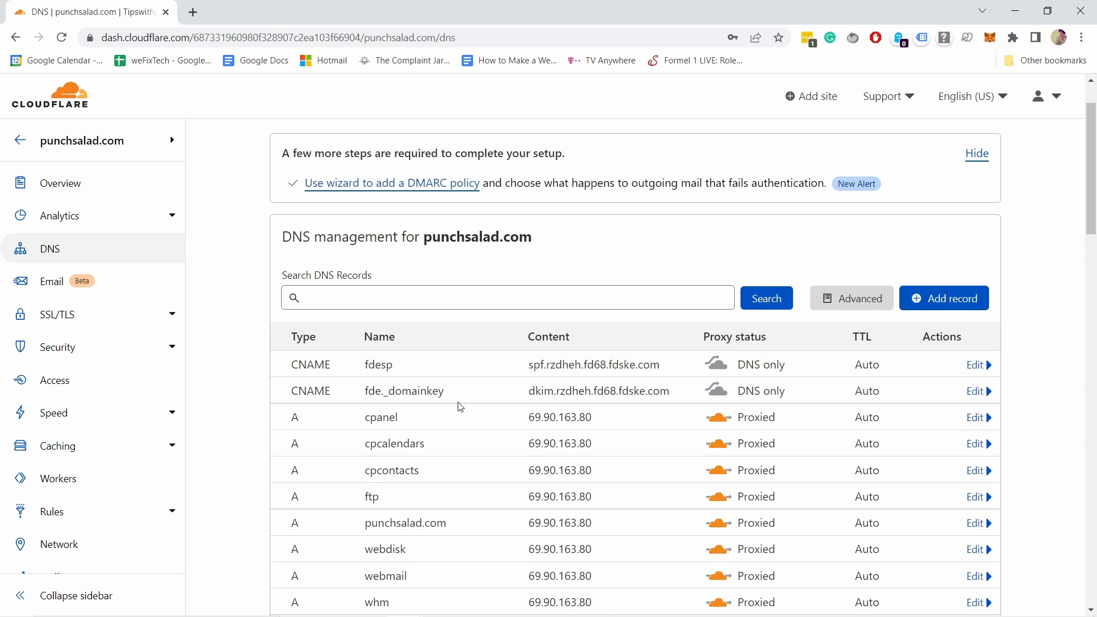
pyautogui.hotkey('alt', 'Tab')
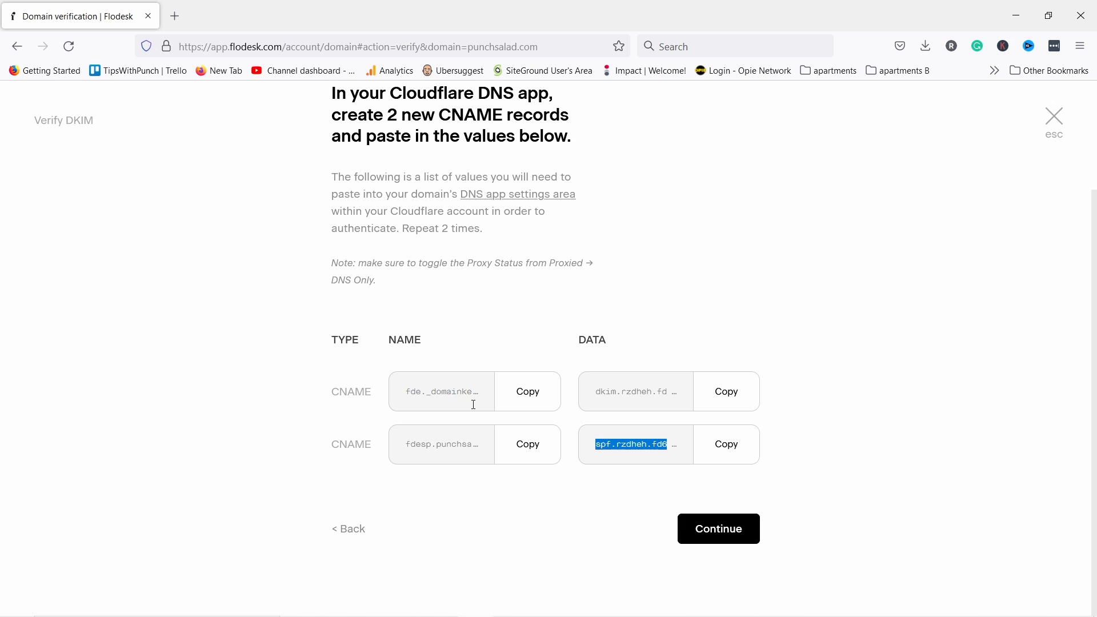
# - Finish the Verify DKIM dialog and confirm punchsalad.com shows as Verified
pyautogui.click(738, 539)
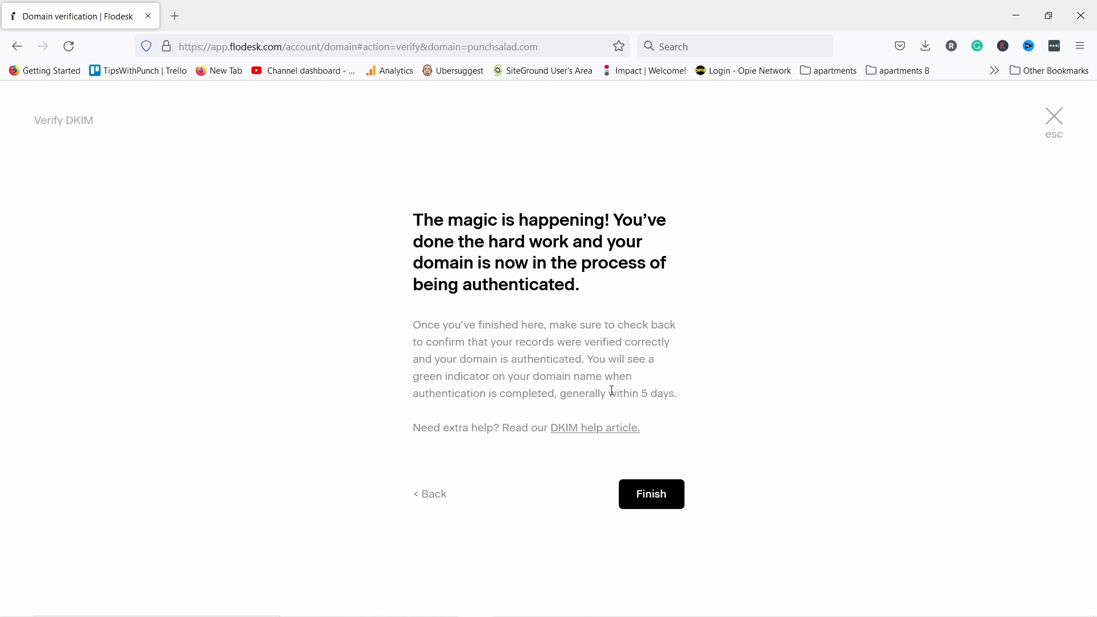
pyautogui.click(651, 496)
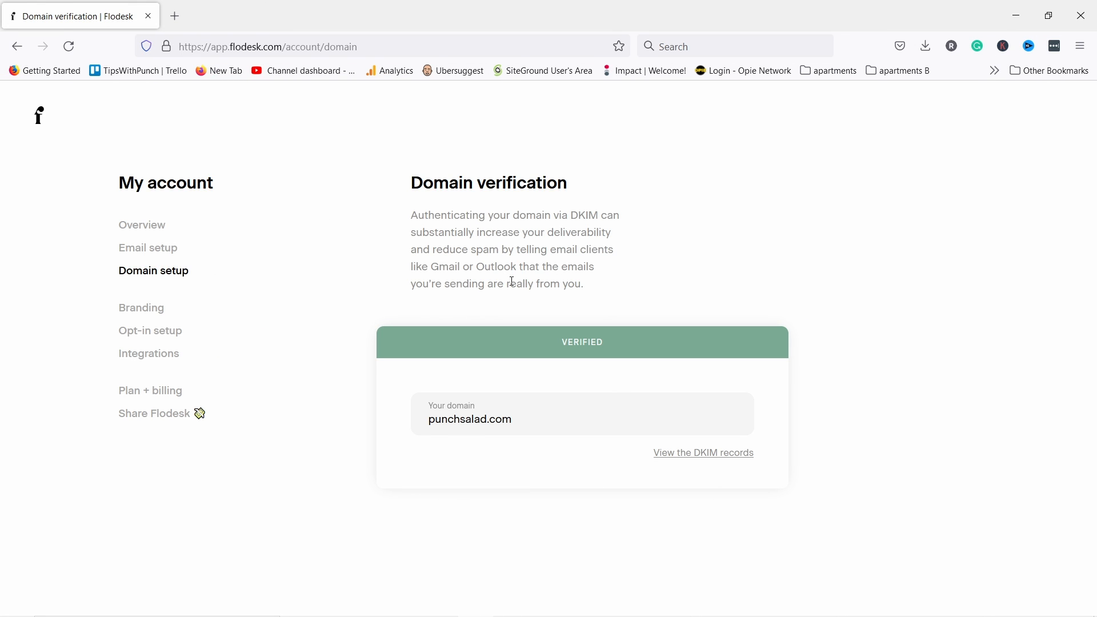
pyautogui.moveTo(564, 345); pyautogui.dragTo(620, 347)
pyautogui.click(638, 274)
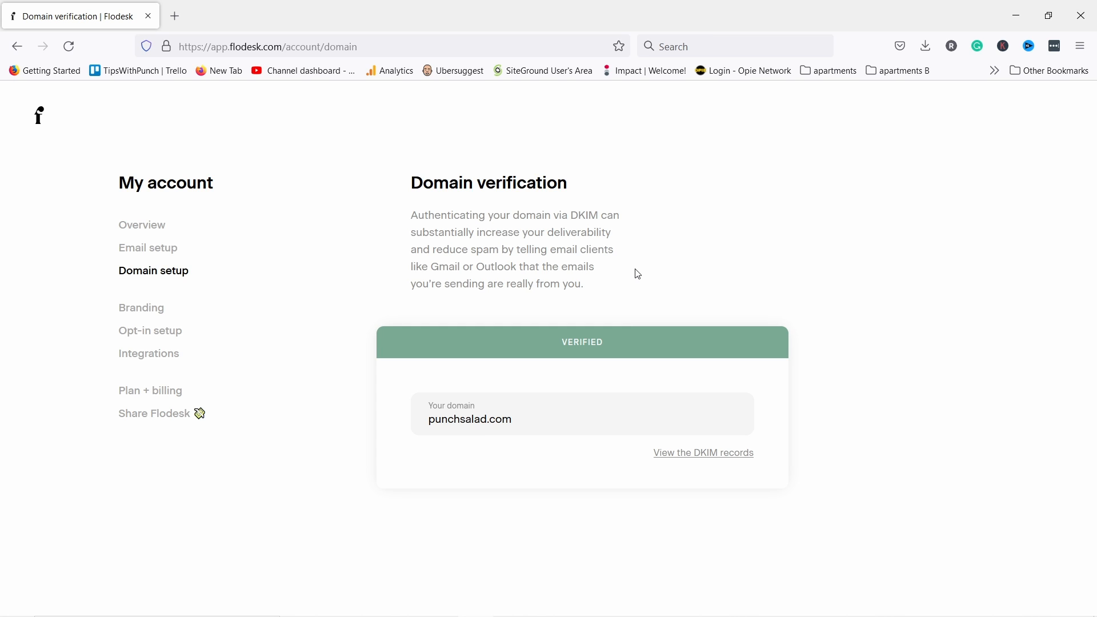